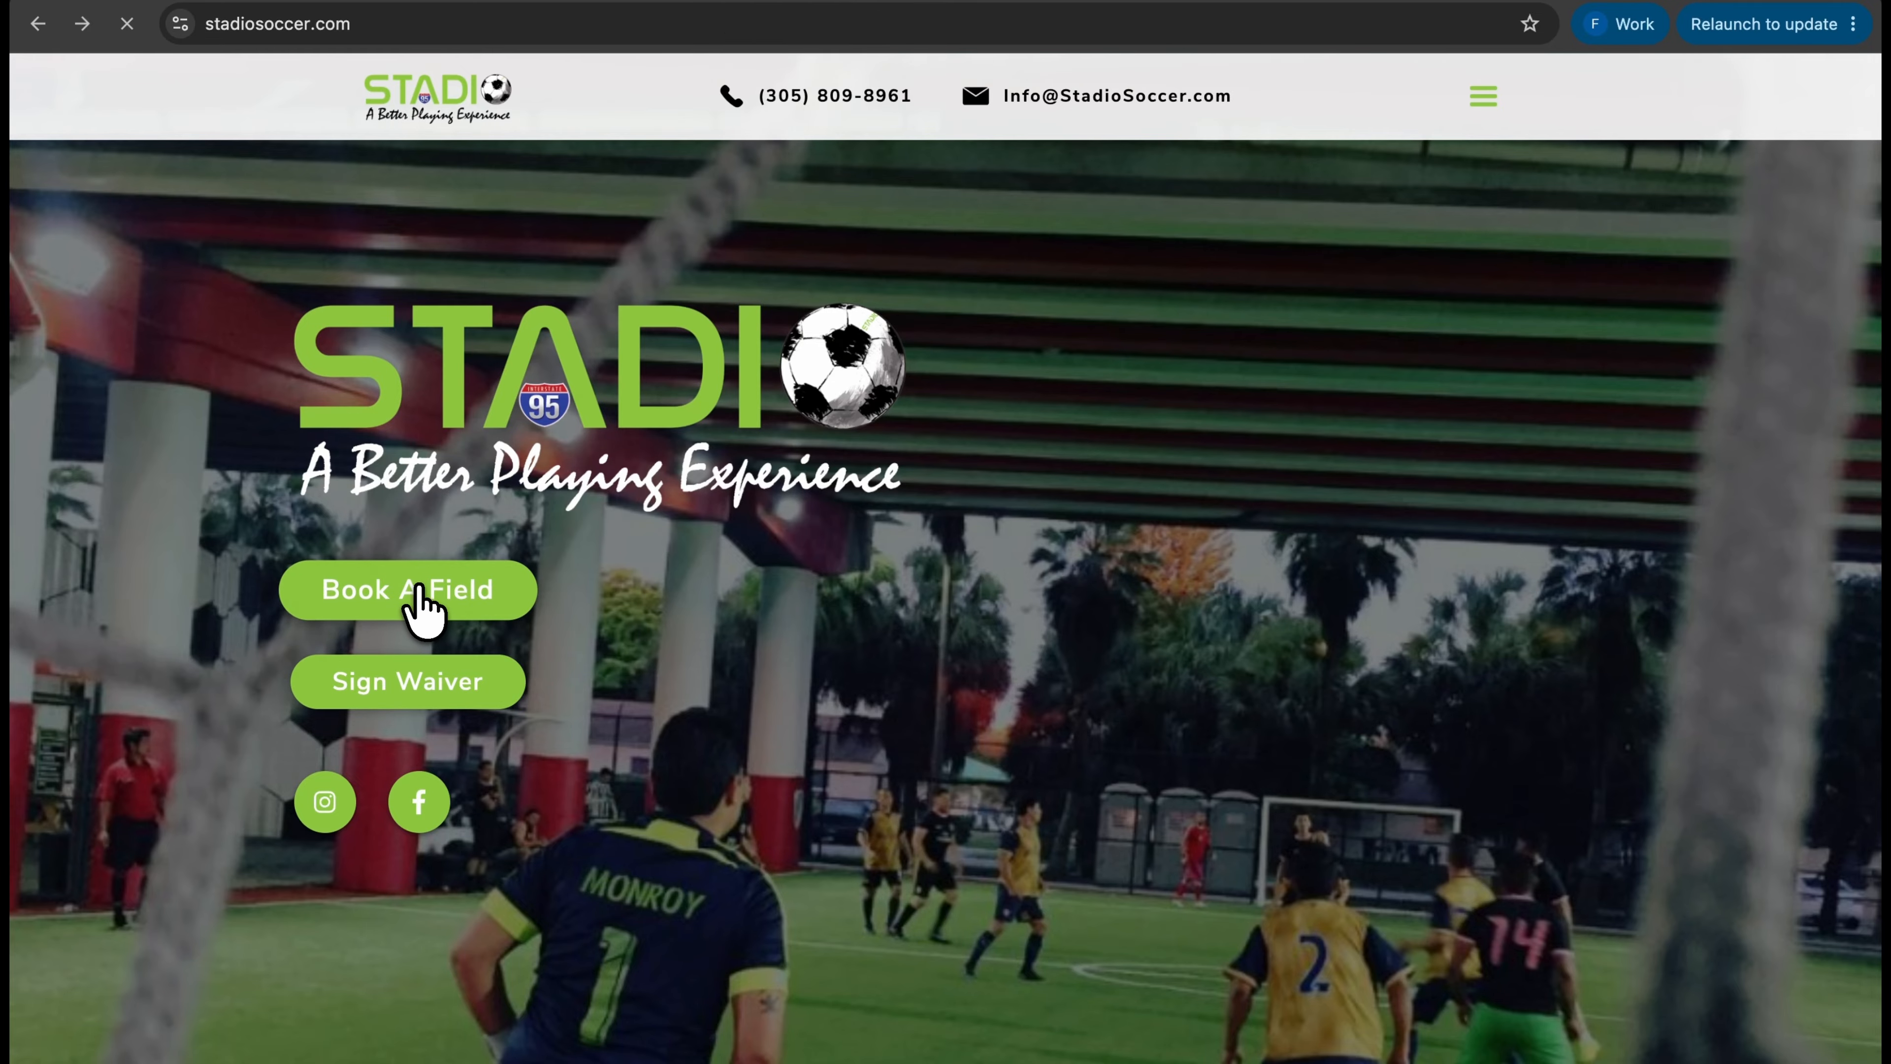
Fill the Stadio Soccer reservation form with a Field Rentals message asking to play tomorrow at 9:00 am
scroll(1080, 745, "down", 3)
scroll(1079, 745, "up", 5)
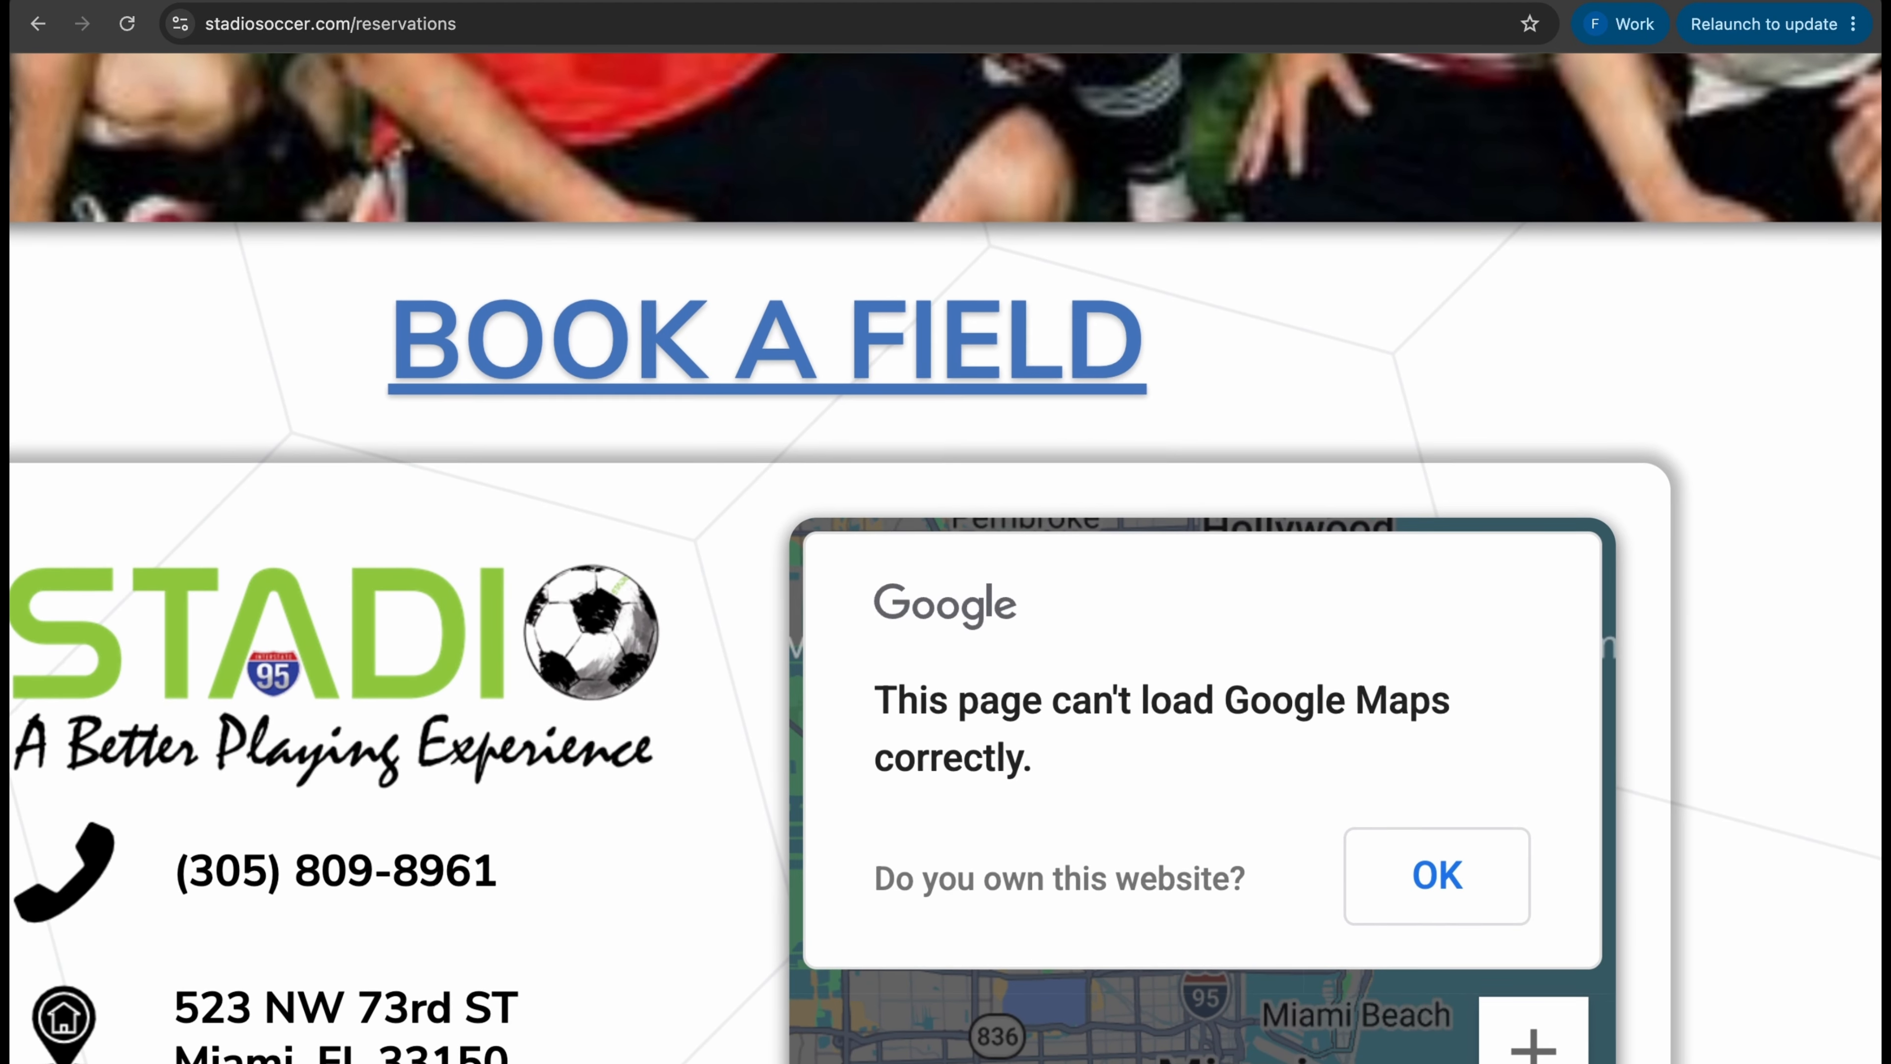
scroll(945, 532, "down", 5)
scroll(945, 532, "down", 10)
left_click(566, 179)
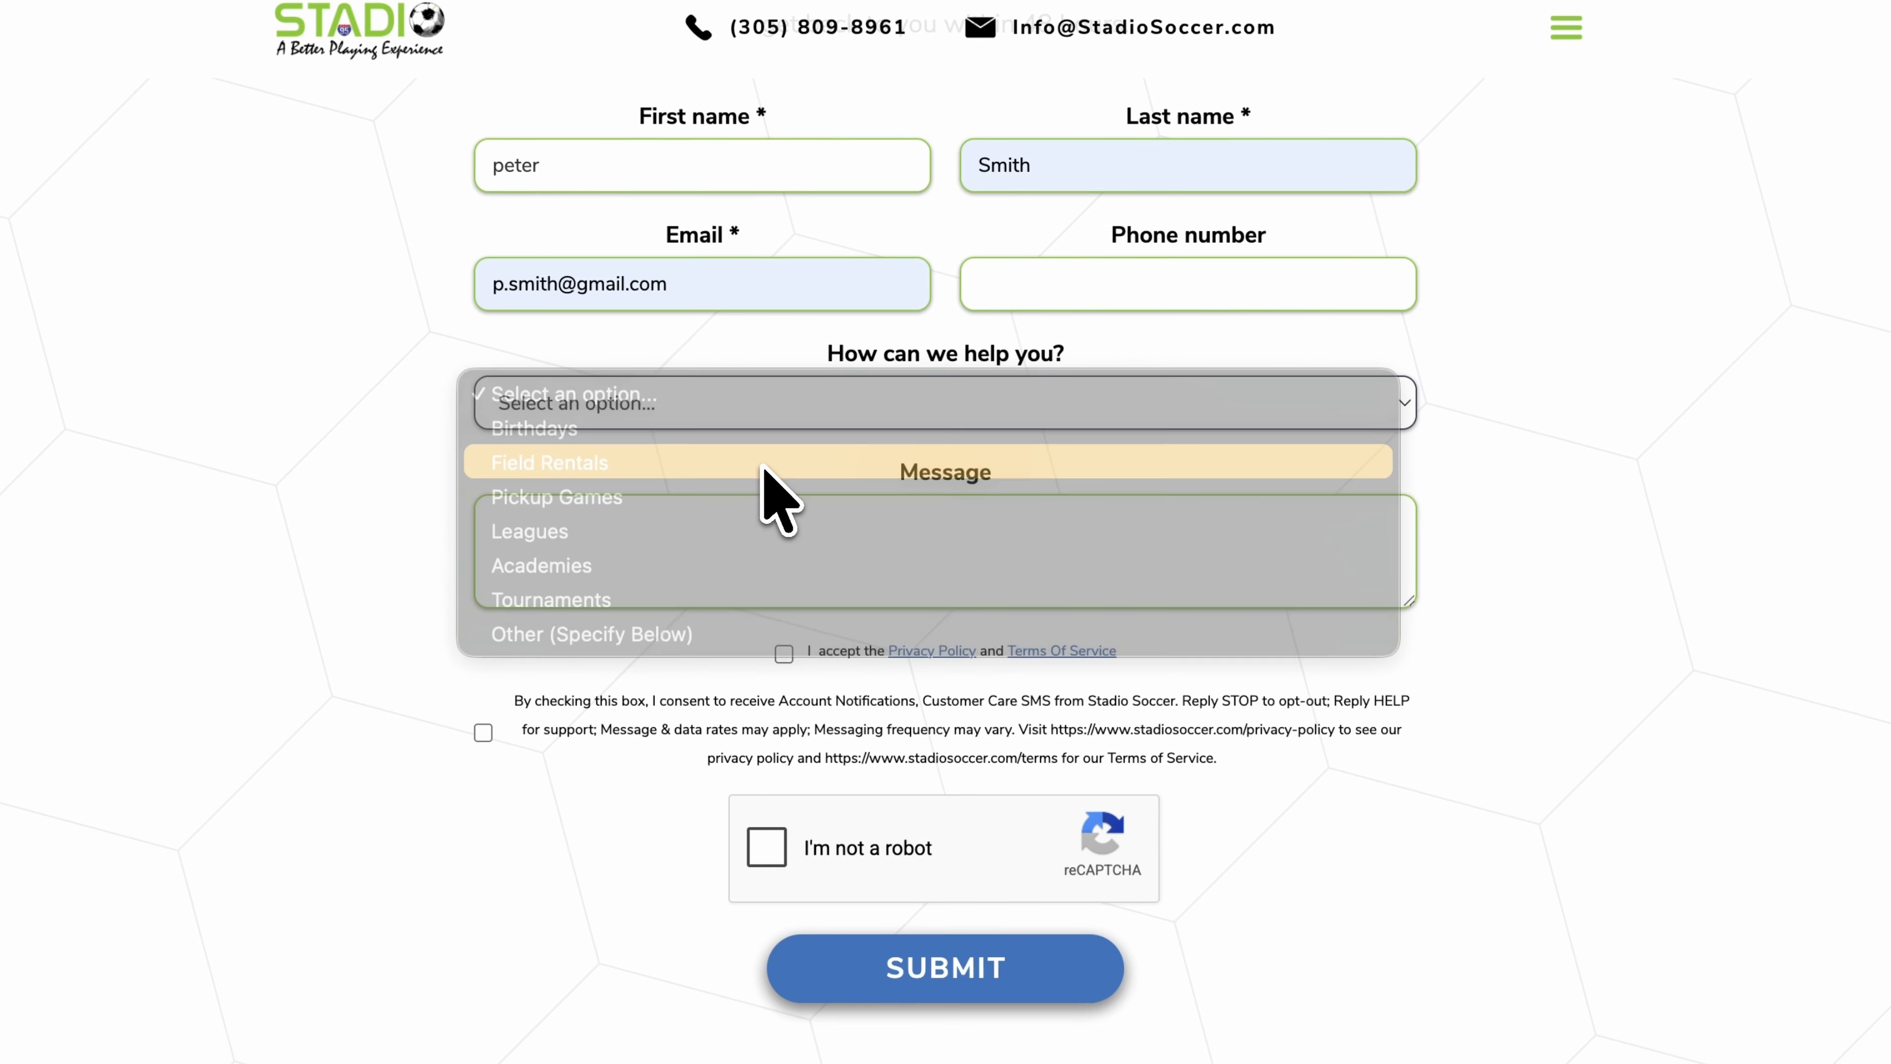
type(":00 am ?")
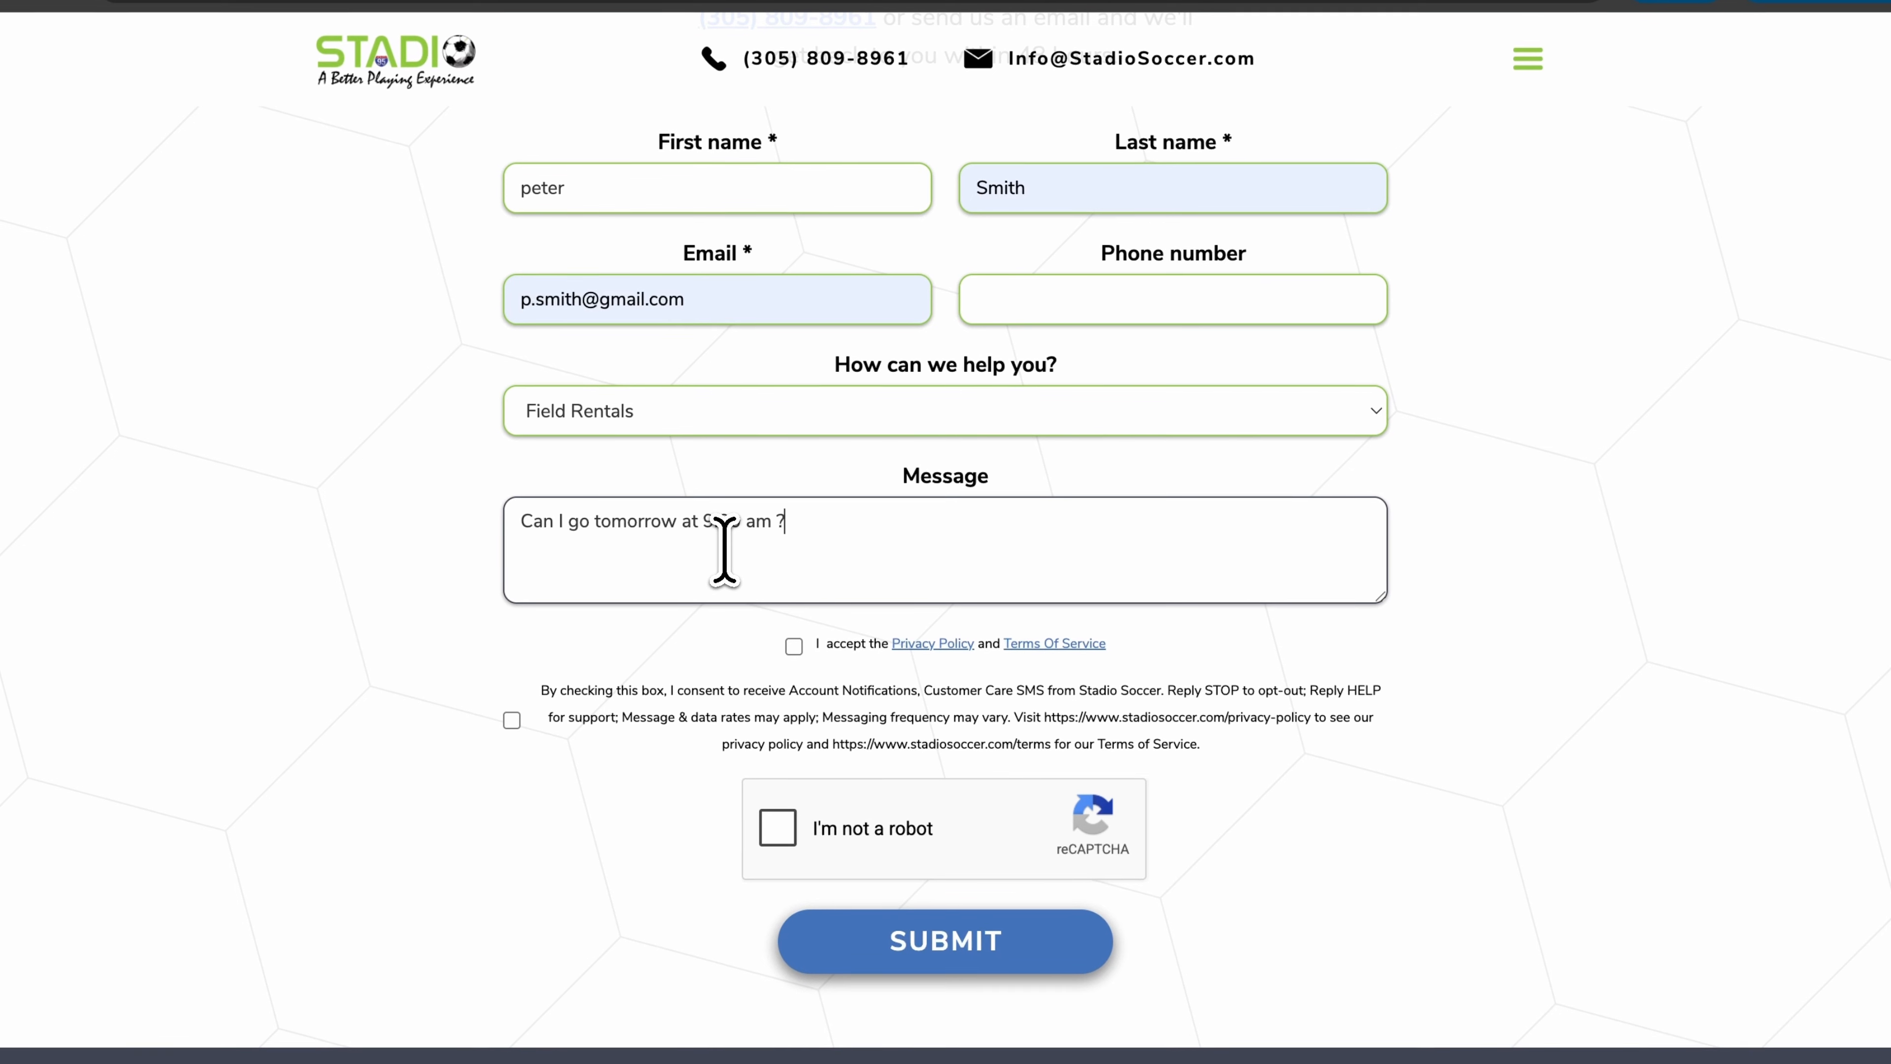
Accept the privacy policy and terms, pass the reCAPTCHA, and submit the enquiry
left_click(790, 649)
left_click(773, 835)
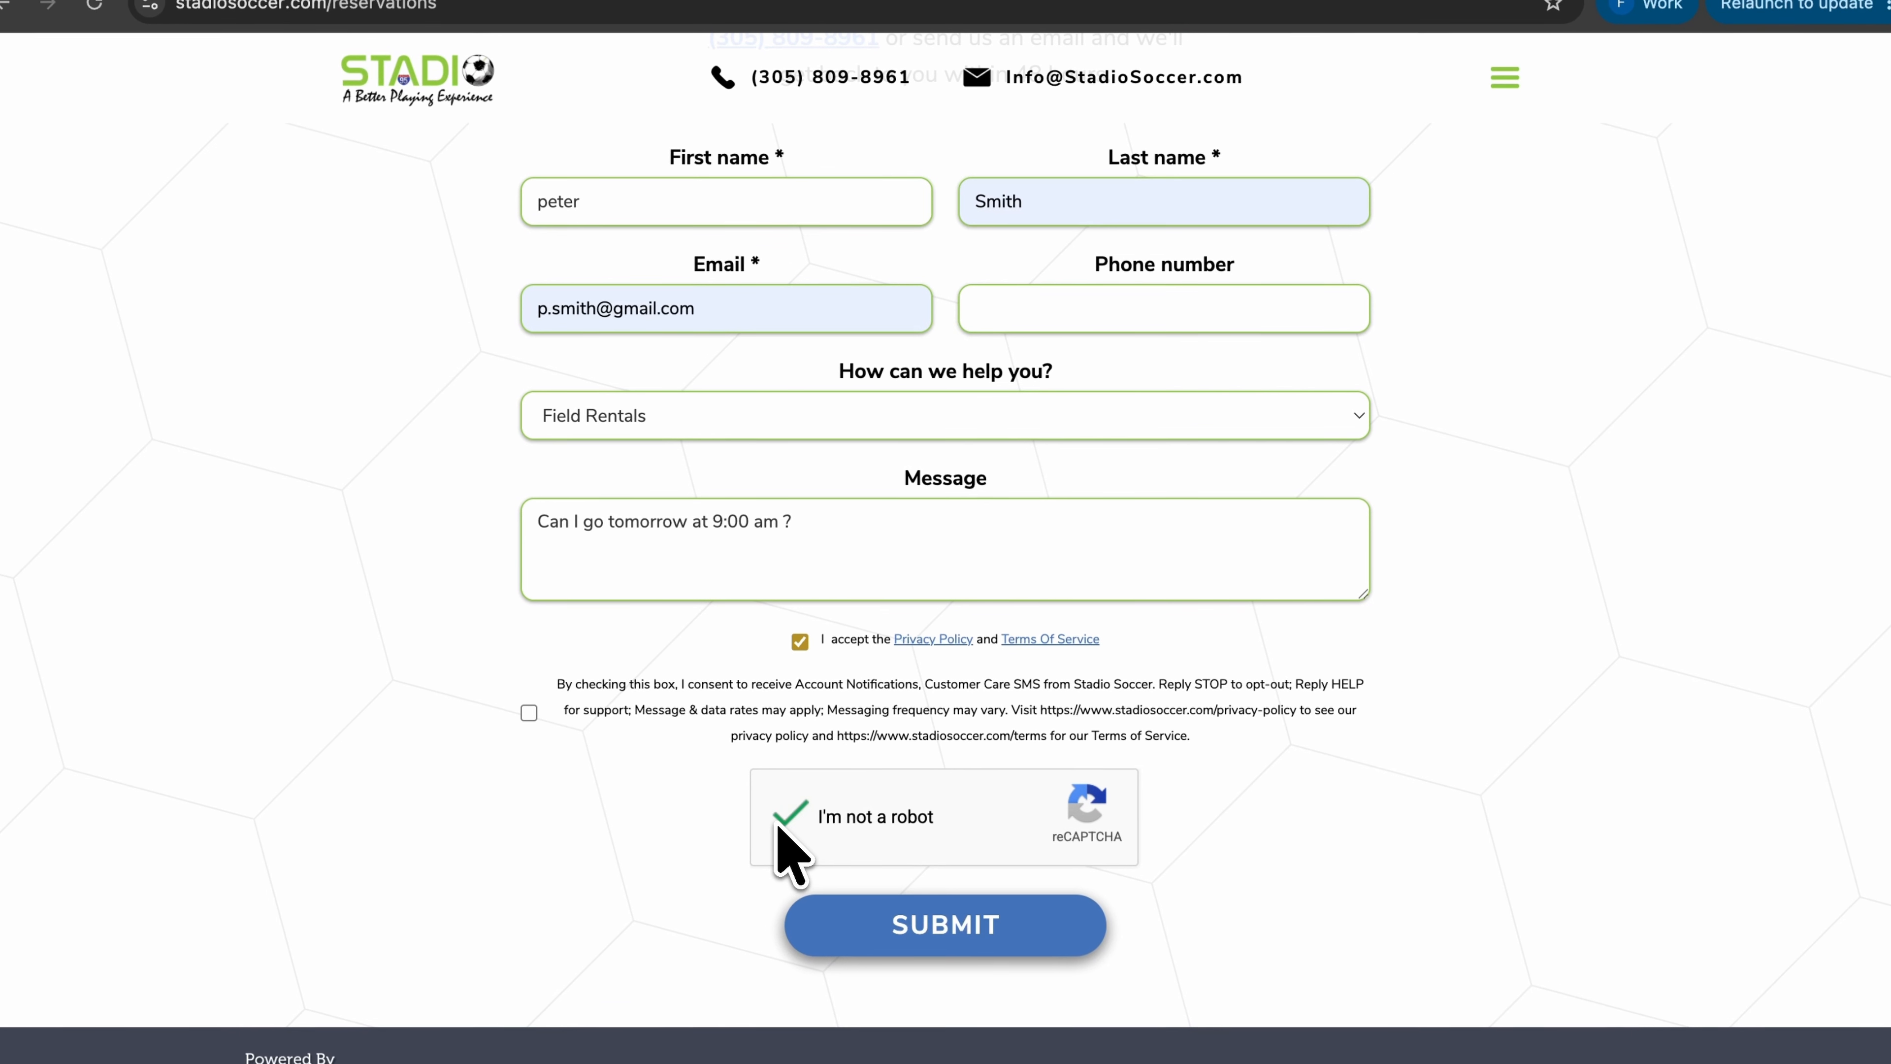
left_click(901, 928)
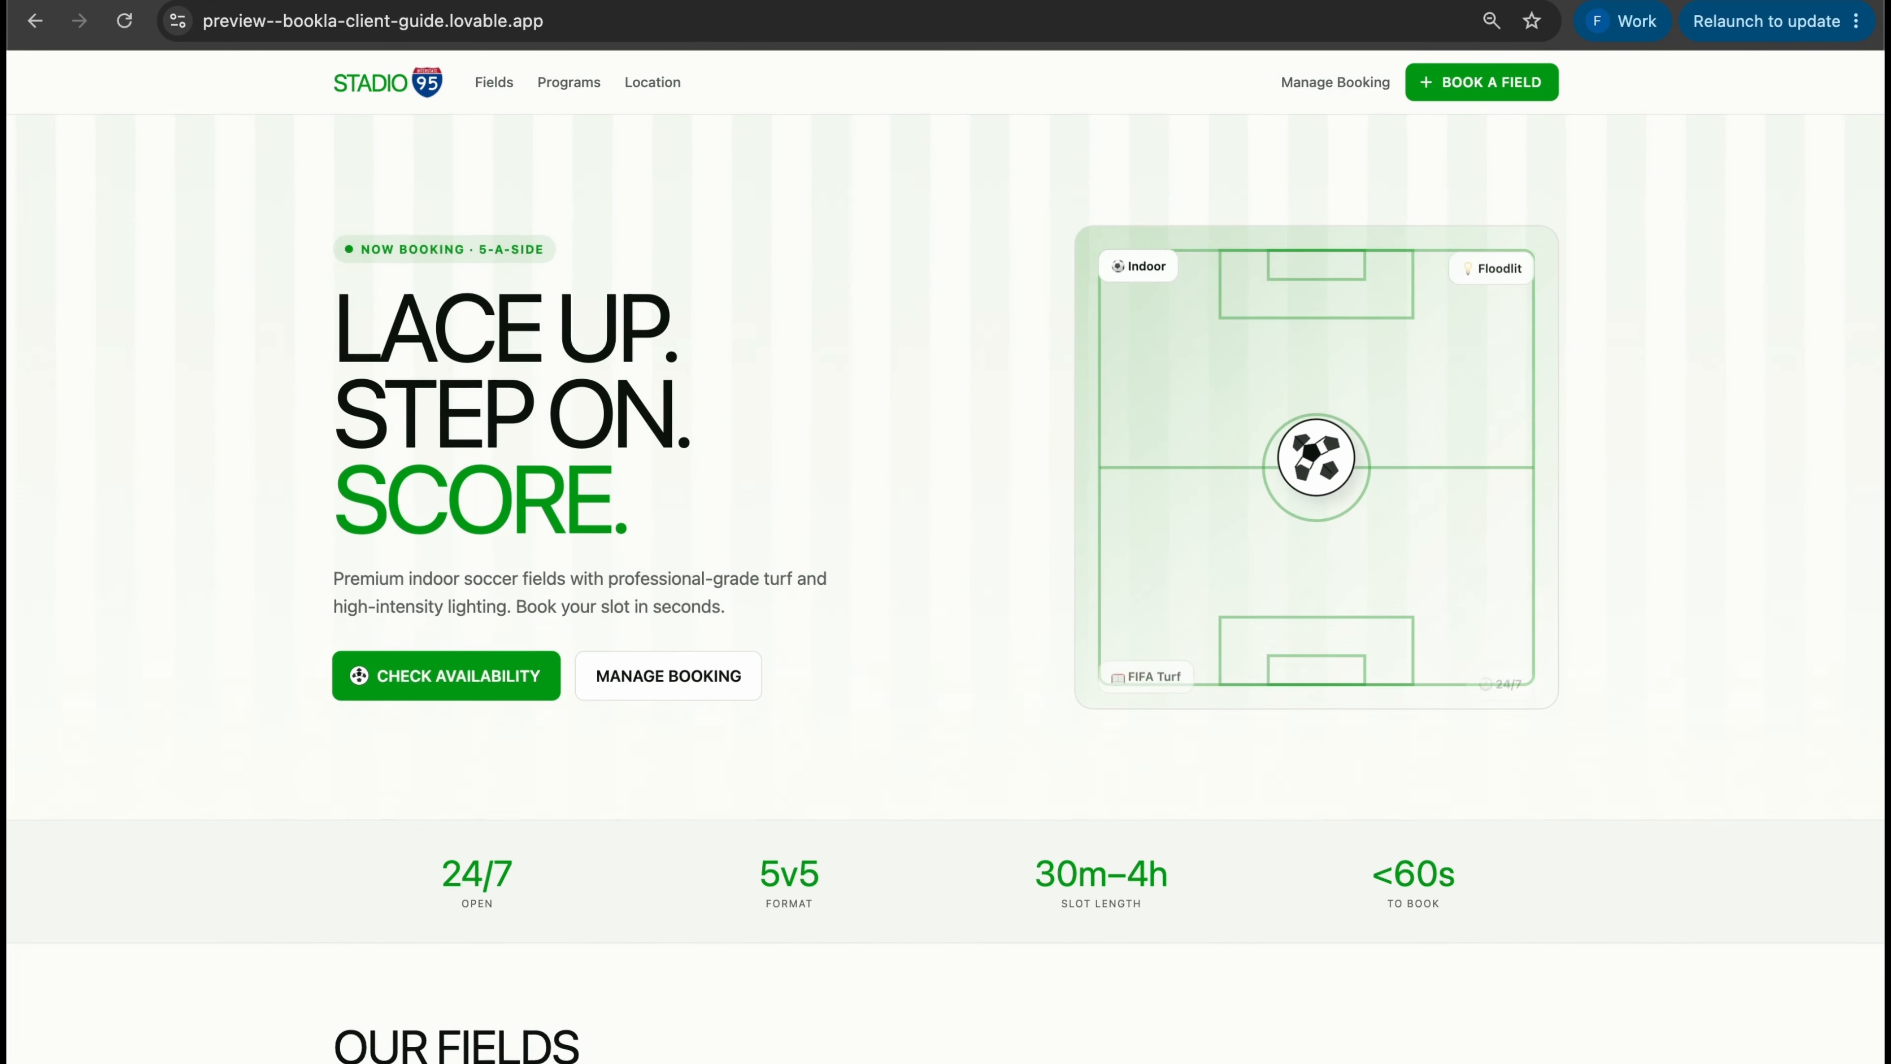
Open the Medium Field booking page from the list of available fields
scroll(946, 558, "down", 15)
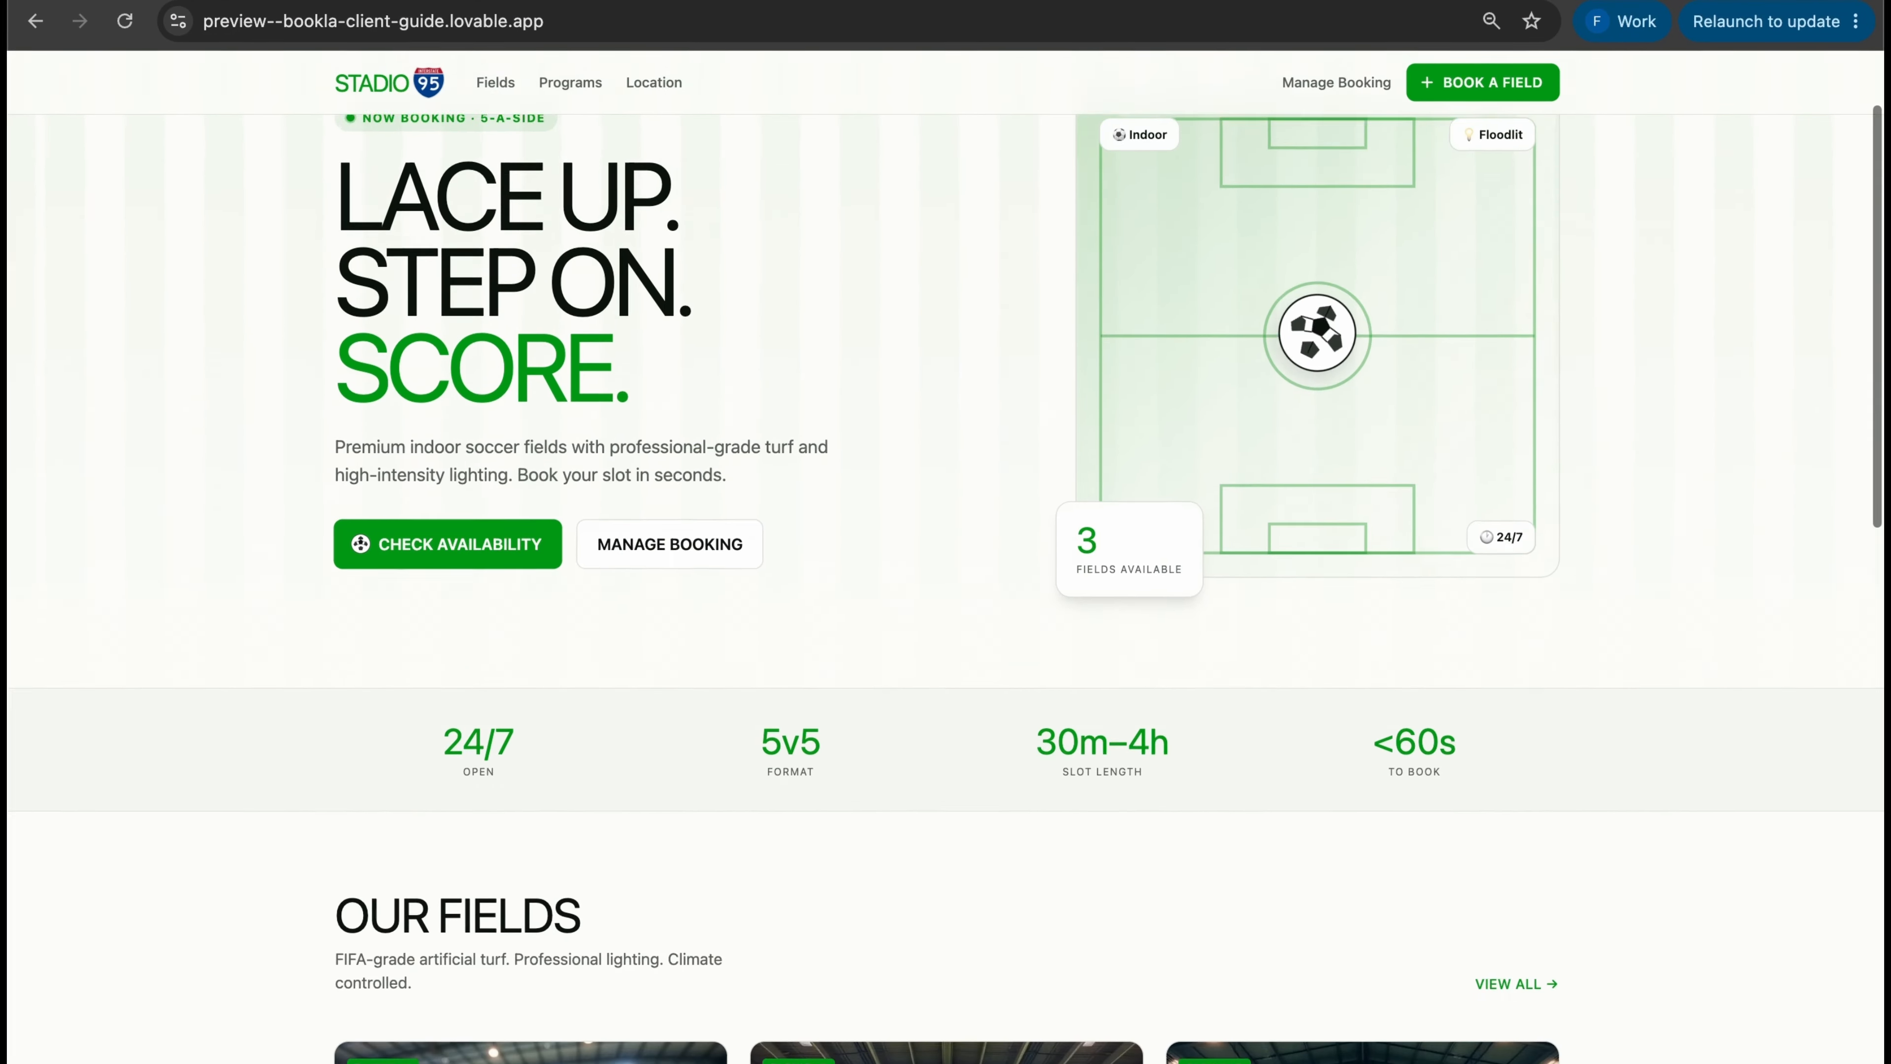
scroll(946, 559, "down", 5)
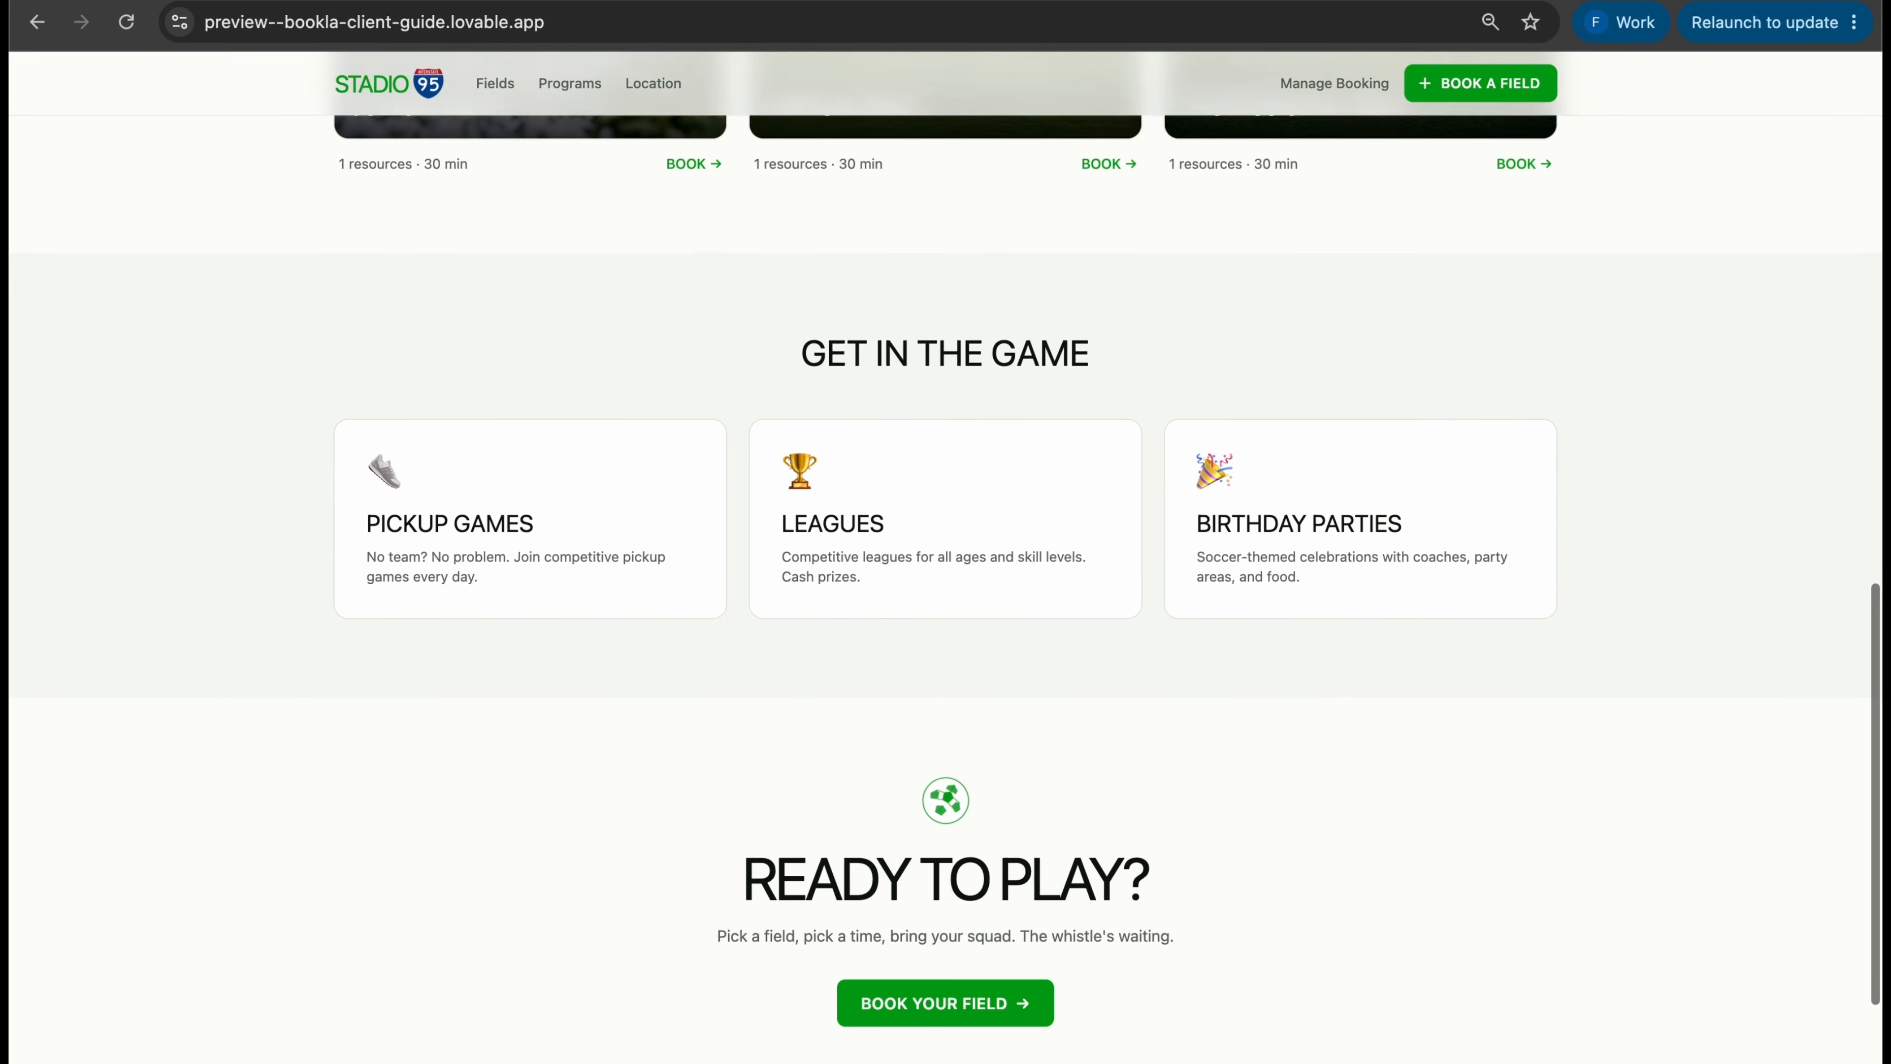
left_click(897, 708)
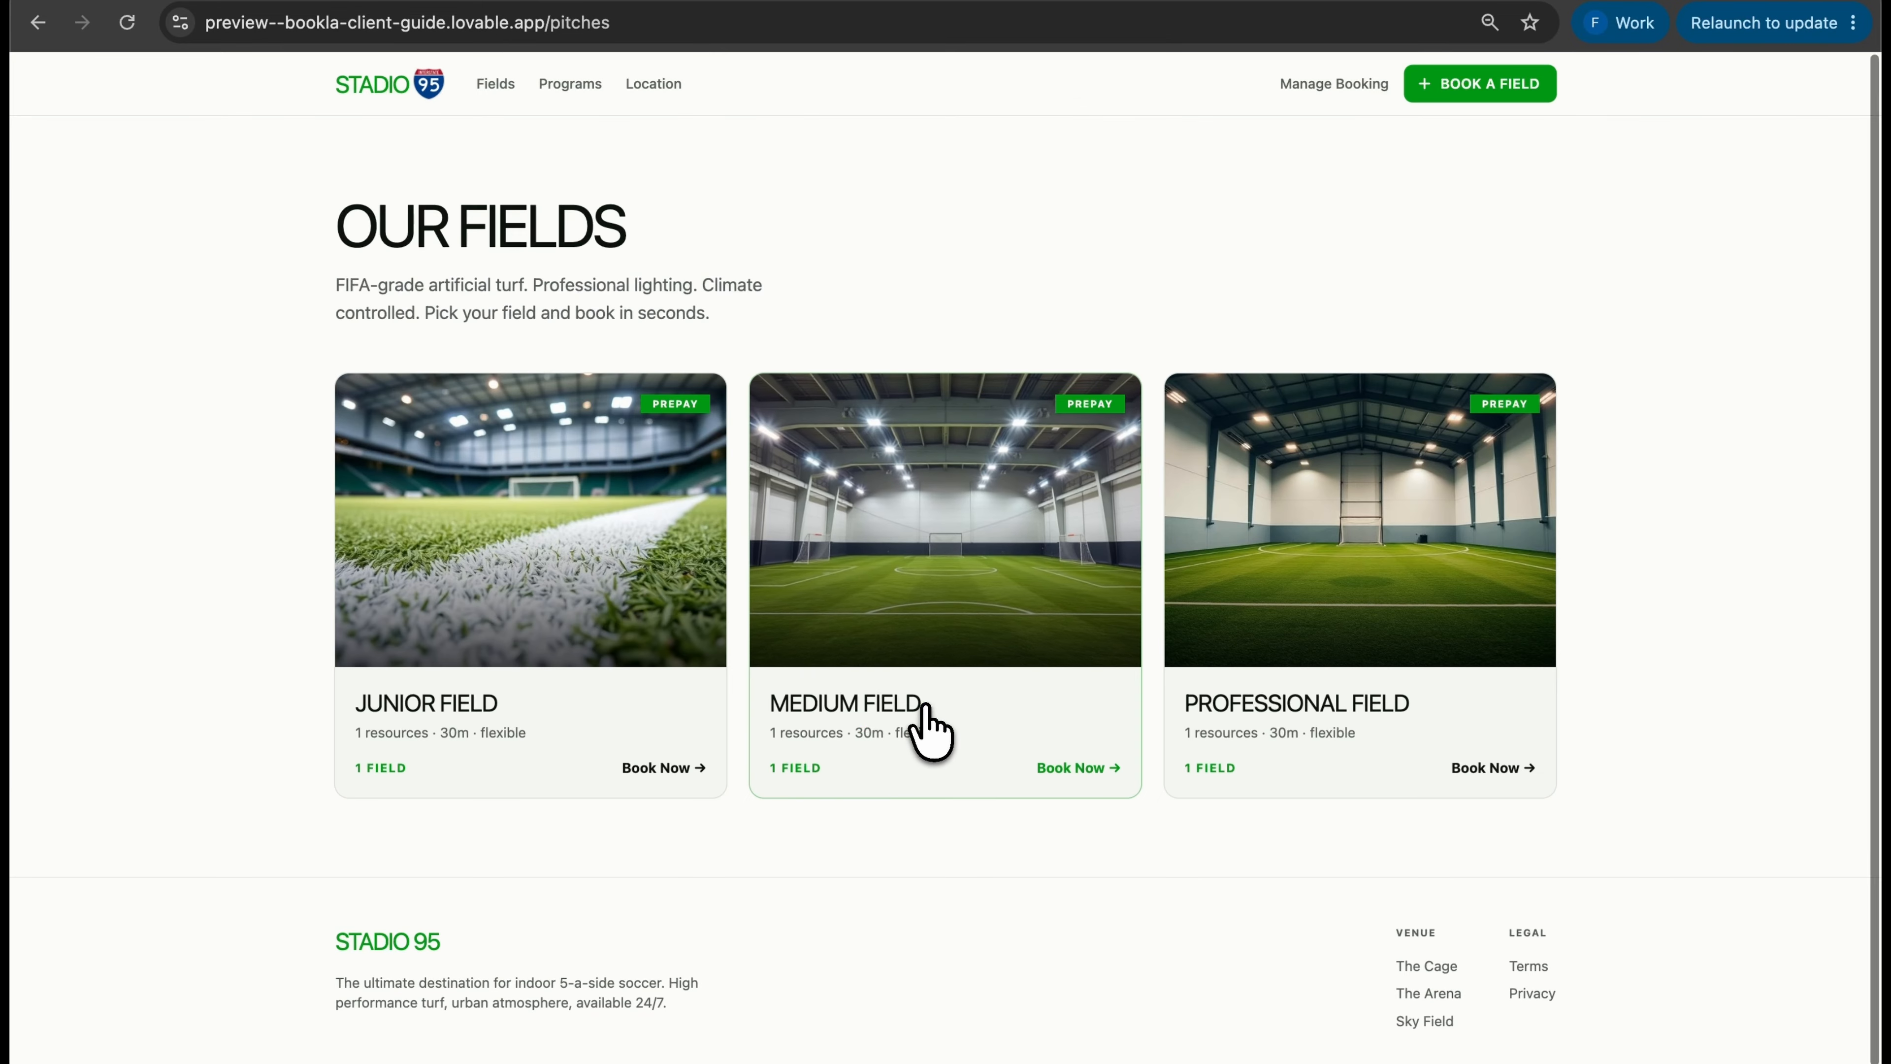
left_click(934, 514)
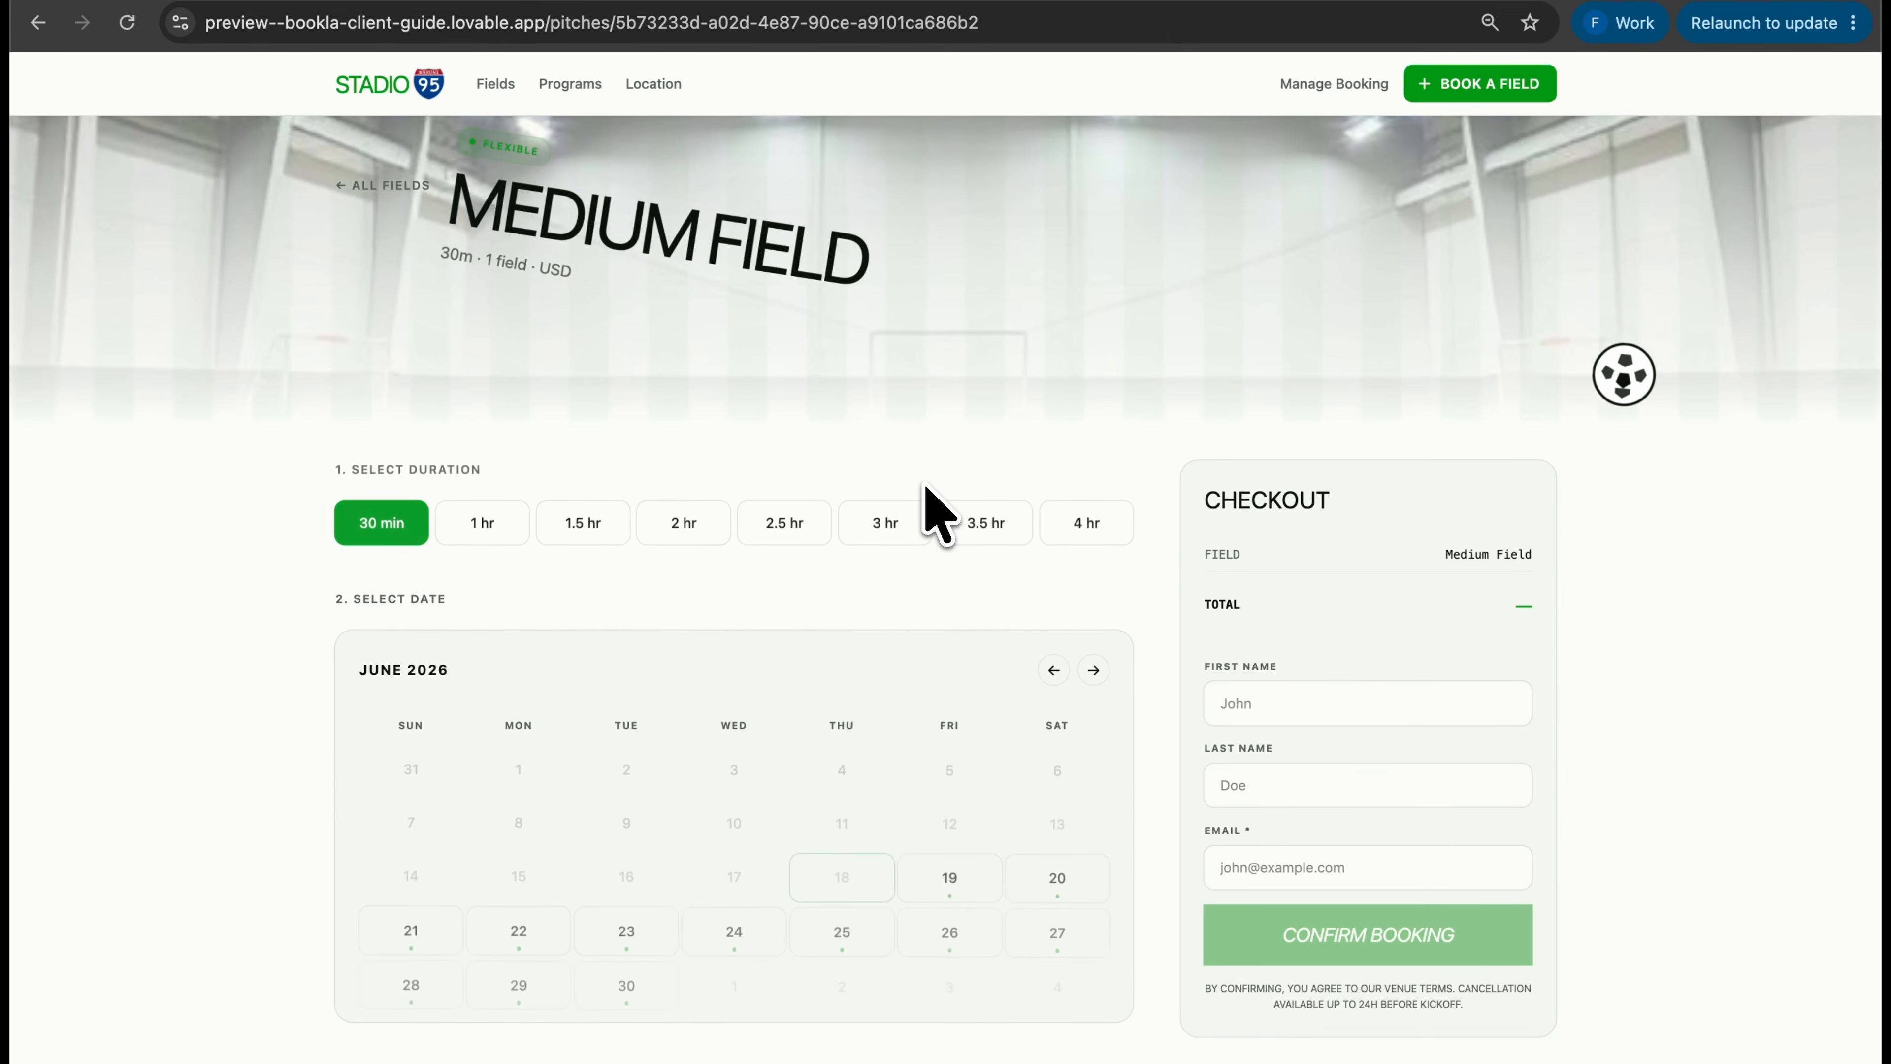
Book the field for 2 hours on June 21 at 16:00
left_click(680, 524)
scroll(772, 541, "down", 4)
left_click(423, 642)
scroll(428, 633, "down", 2)
left_click(433, 656)
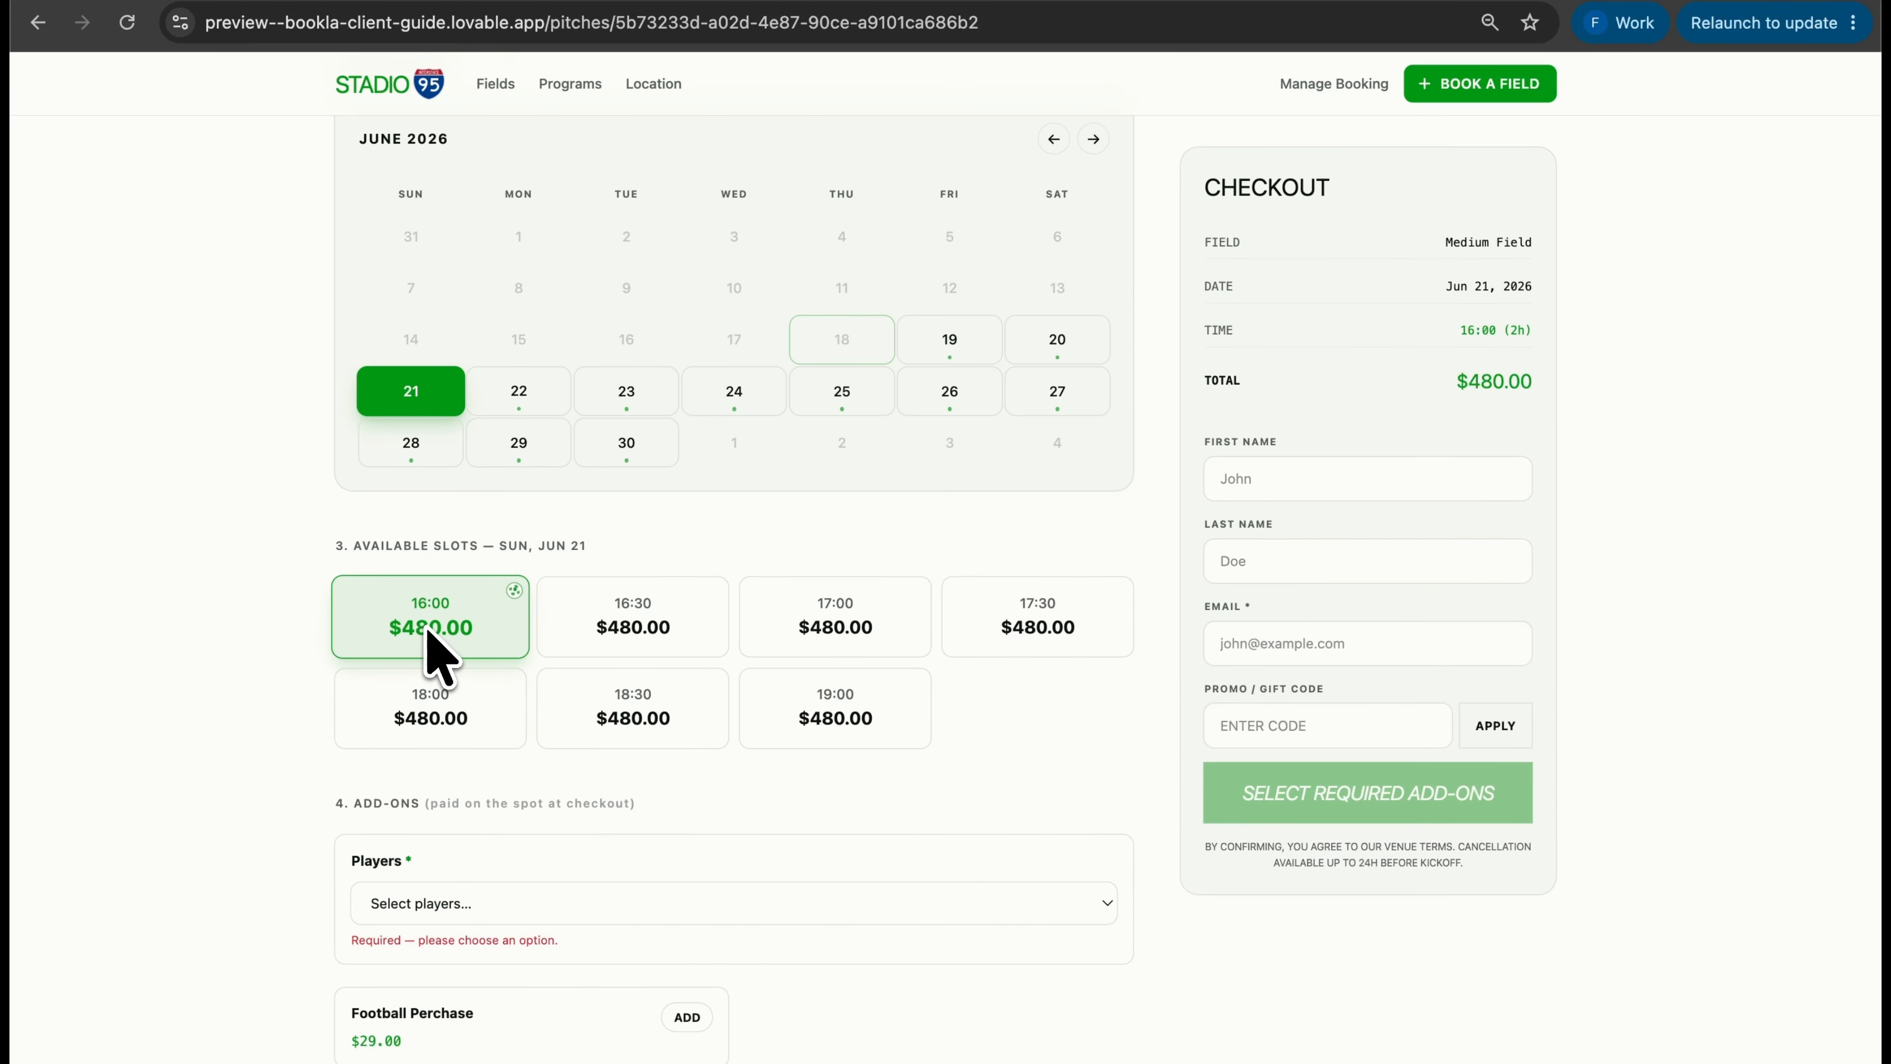
scroll(476, 678, "down", 3)
Choose the 11v11 format, add one football, and apply the BALL promo code
left_click(521, 720)
left_click(573, 865)
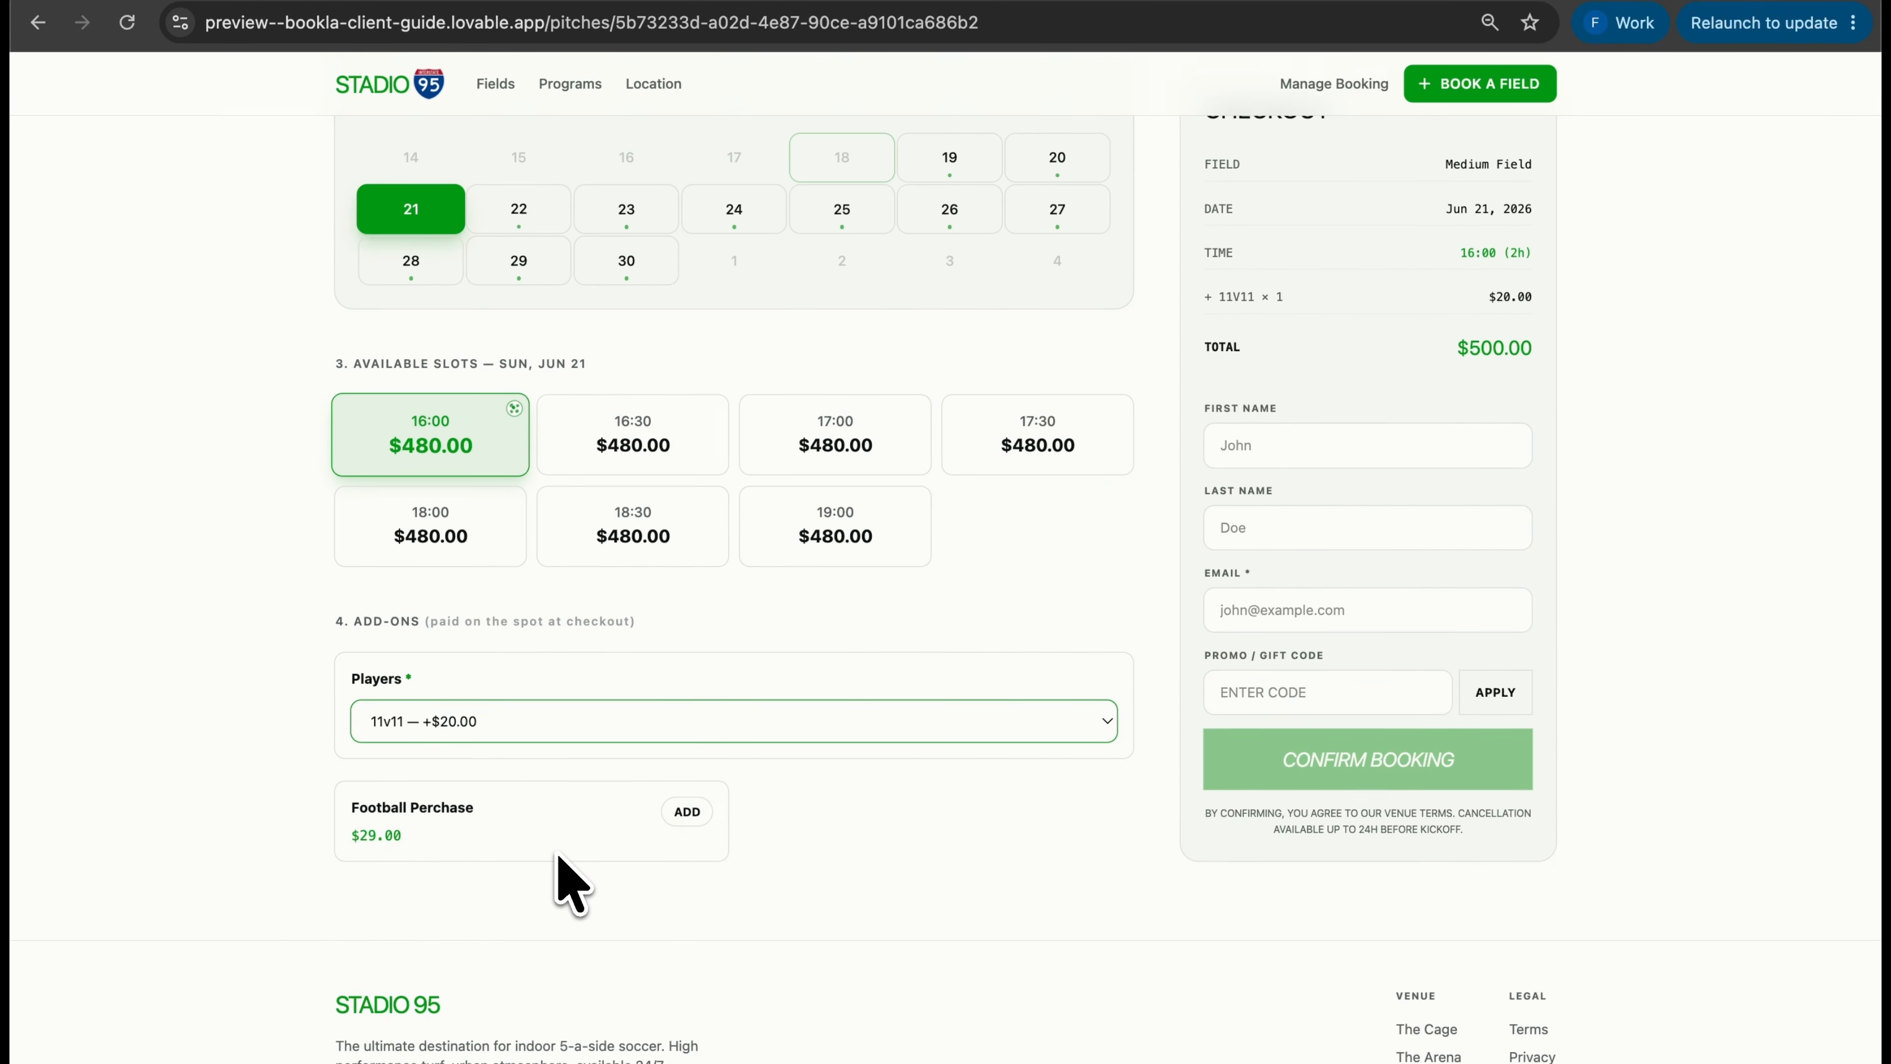
left_click(686, 812)
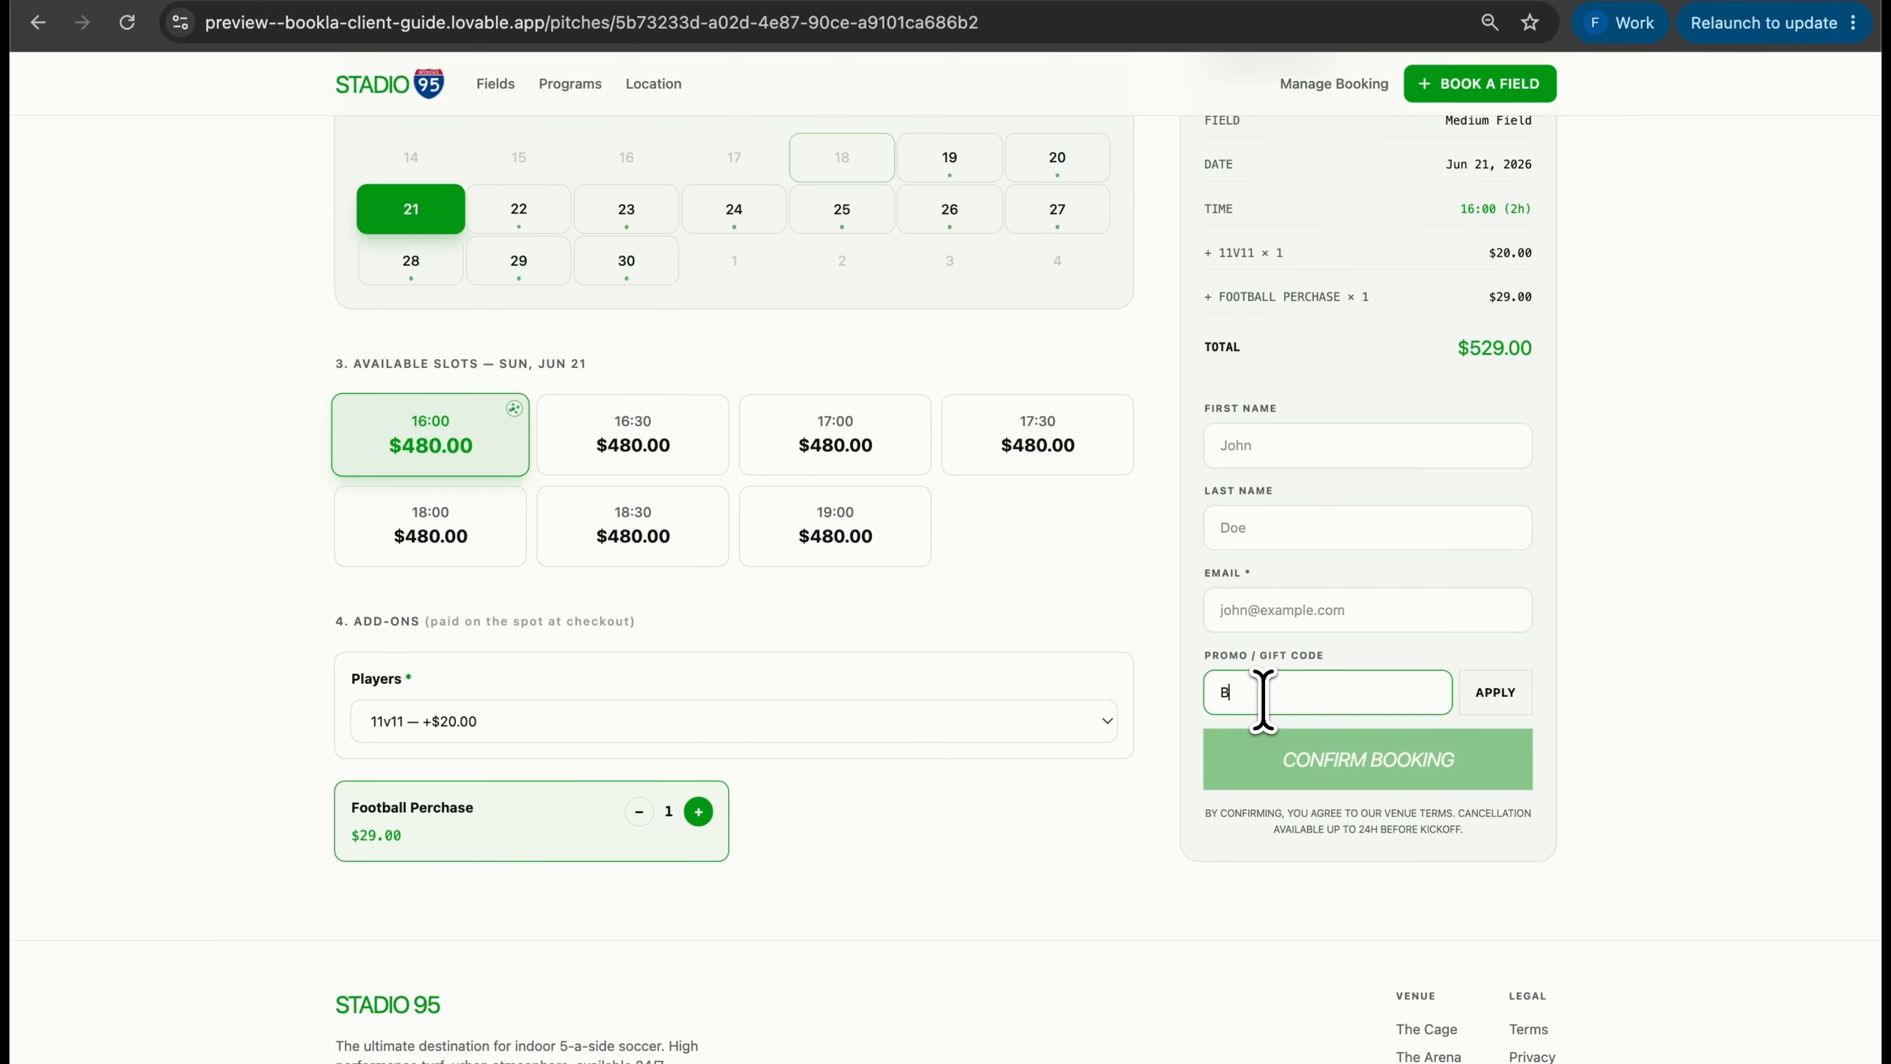
left_click(1495, 692)
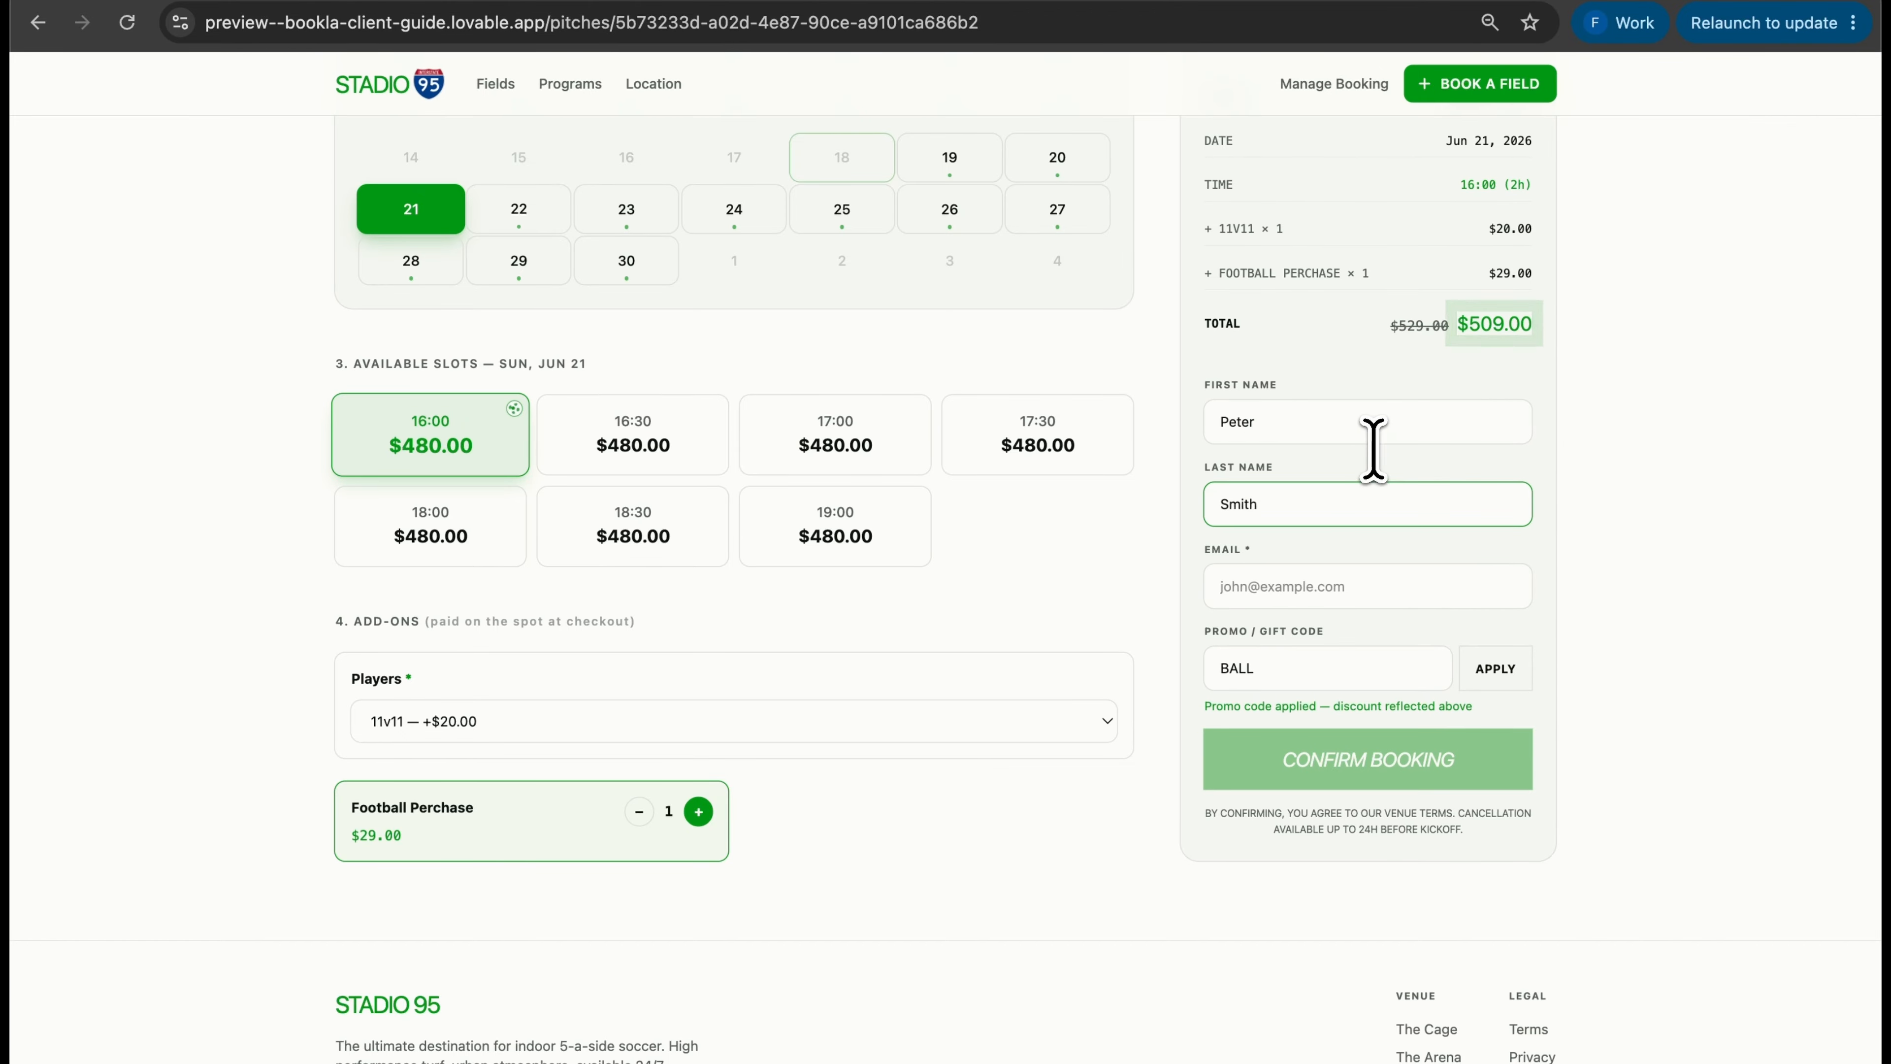
Enter the booker's e-mail and confirm the booking to reach the $509 Stripe checkout
left_click(1343, 585)
left_click(1360, 760)
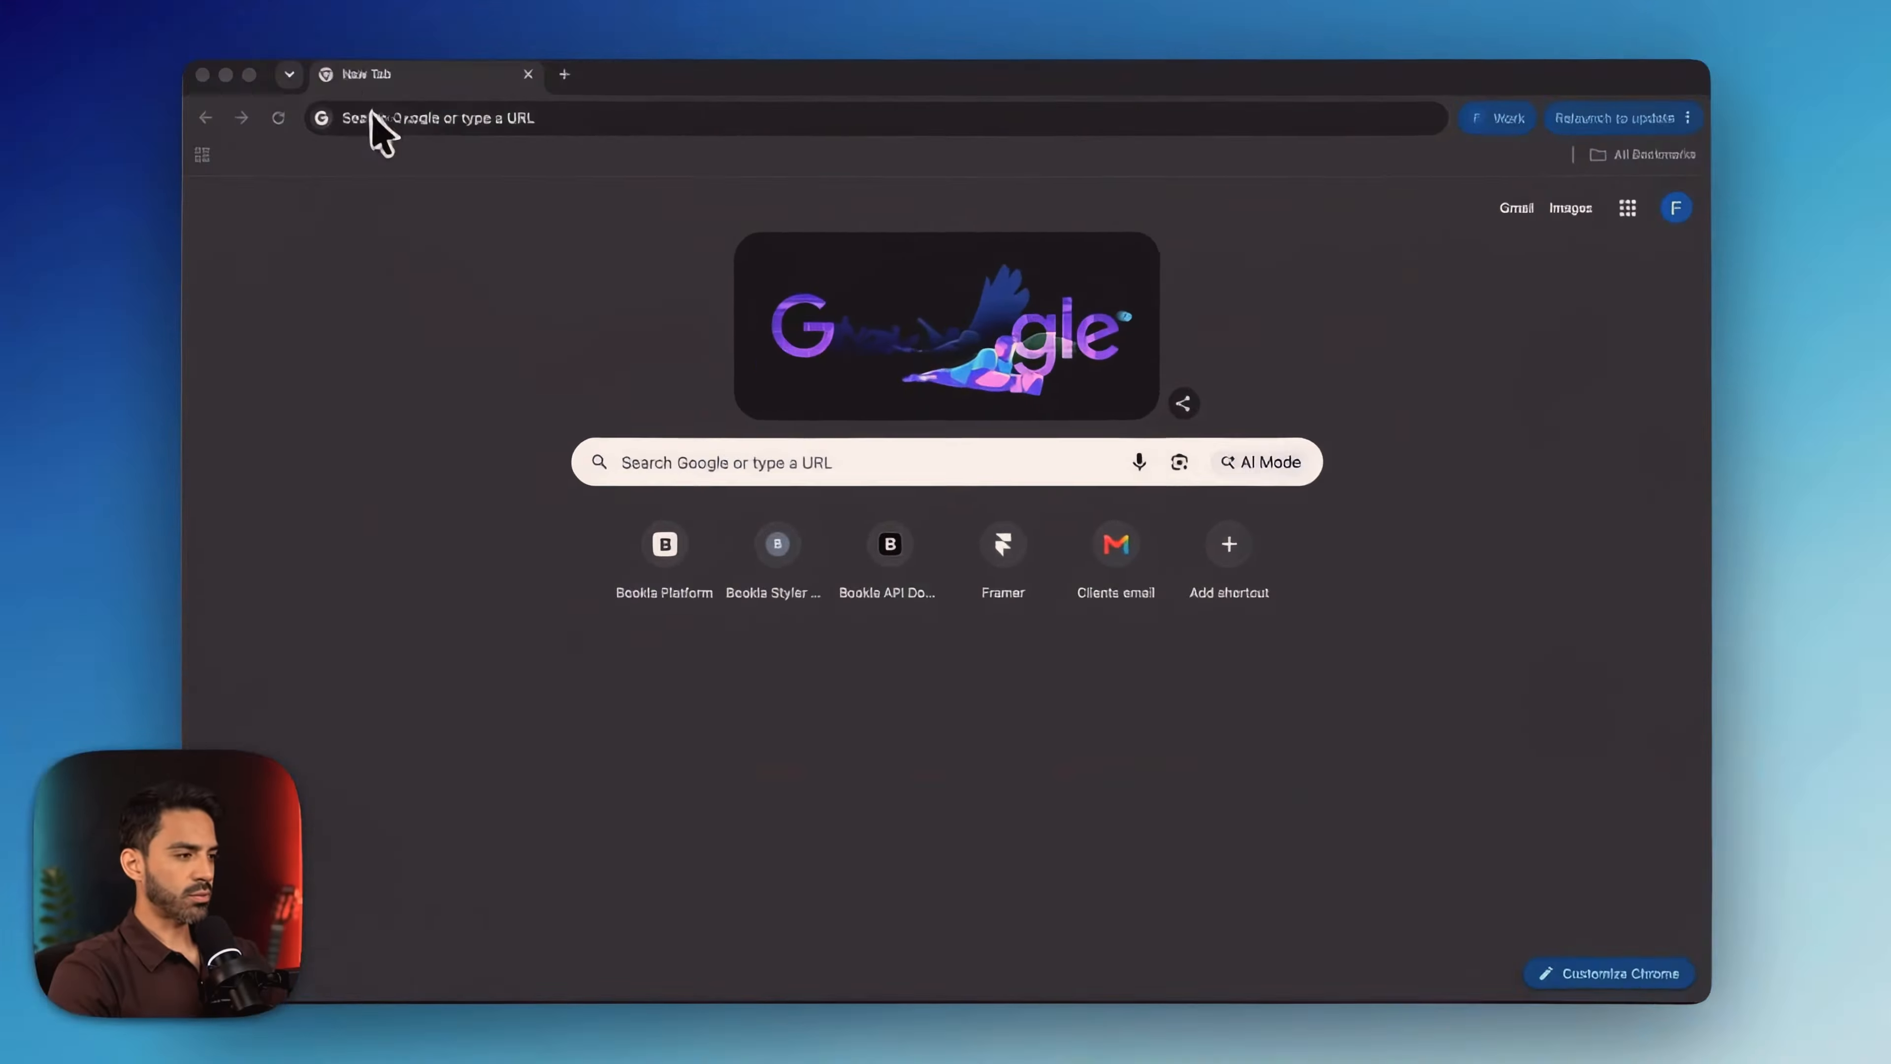
Load Google Maps from the address bar
left_click(414, 119)
type("maps.google.com")
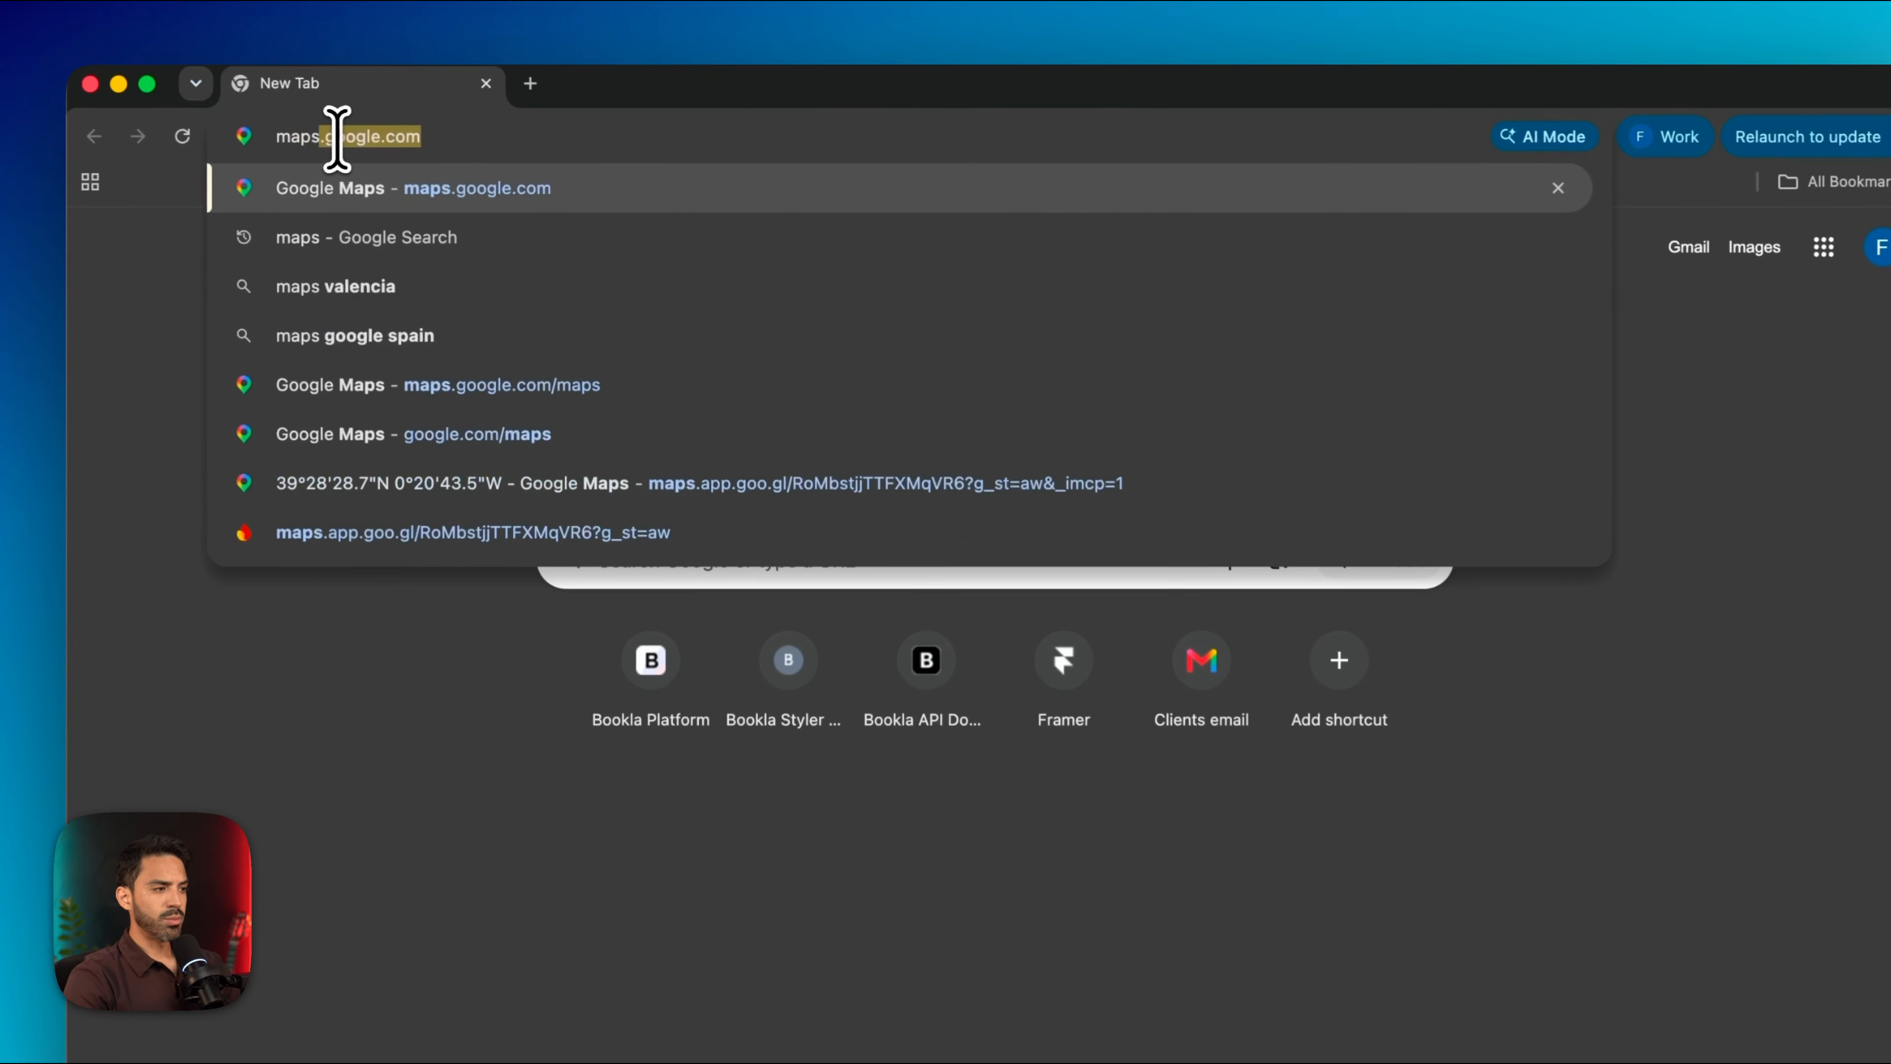
key("Return")
Search for escape rooms in València and open Jumper Escape Room's website
type("escape room")
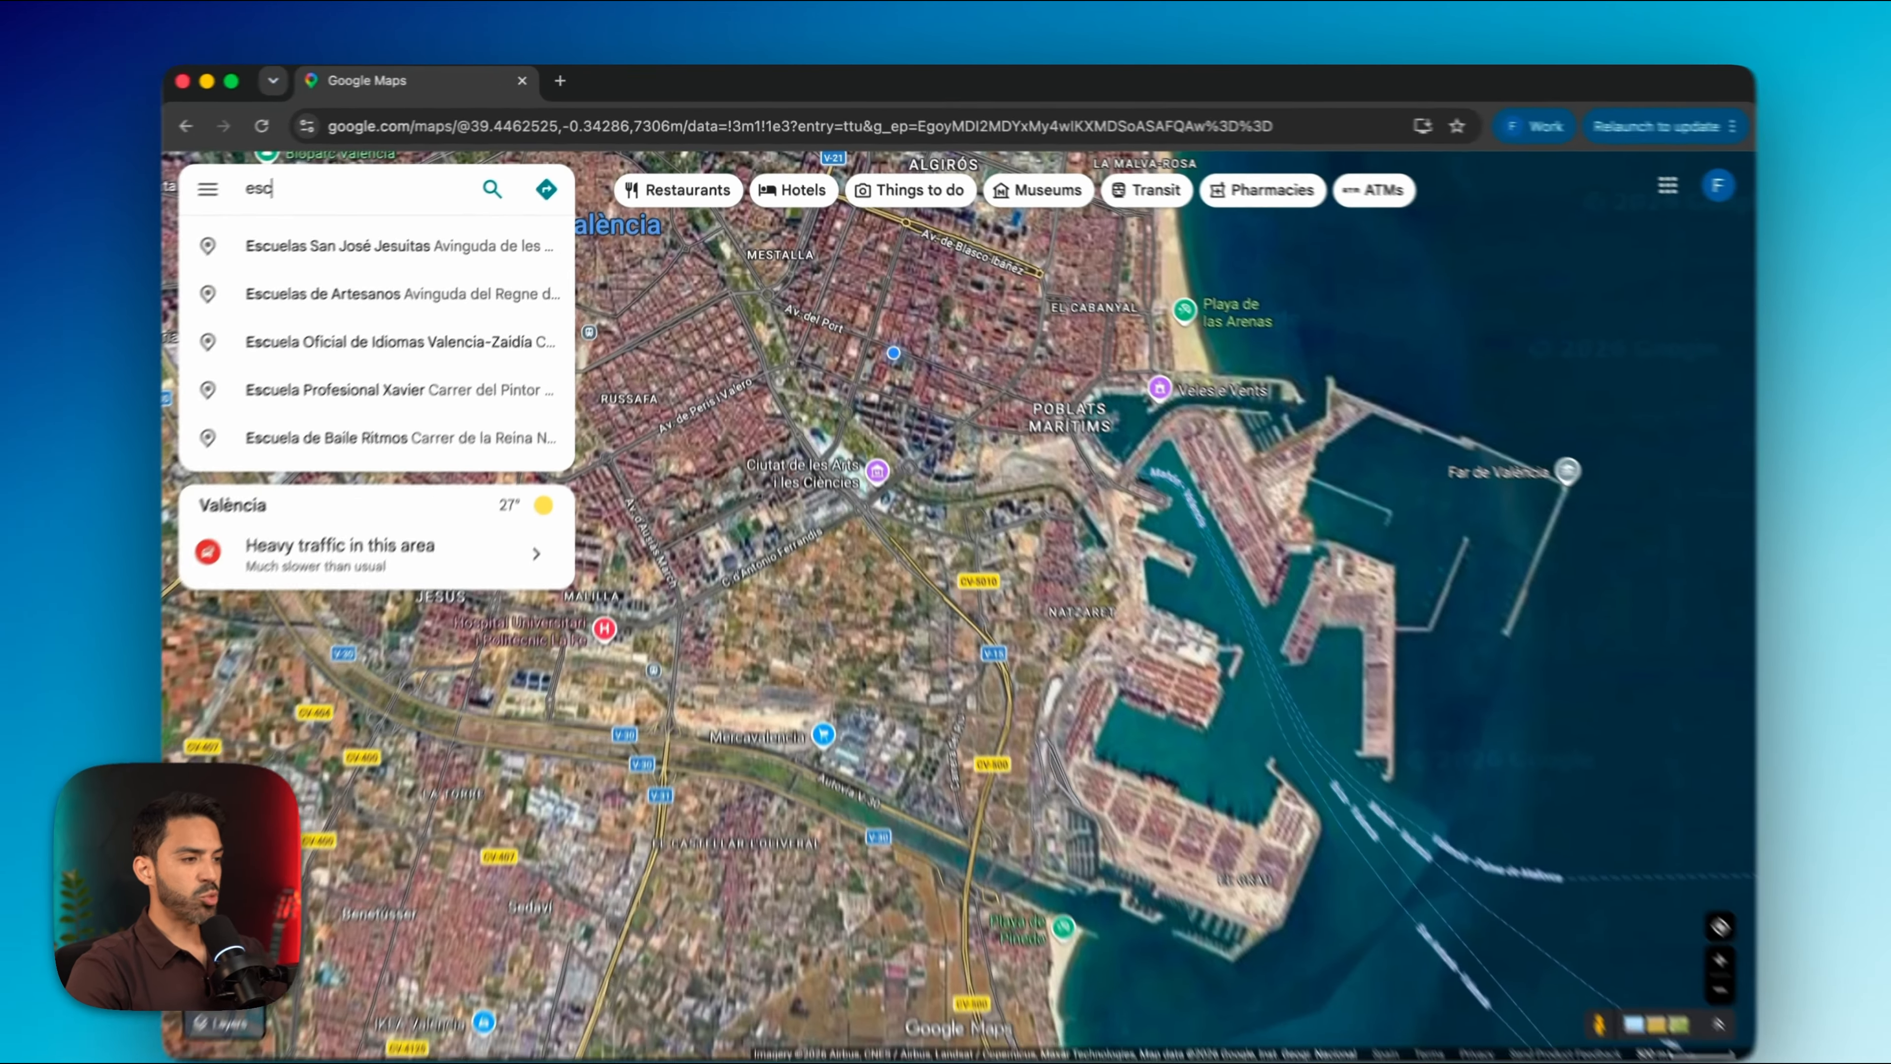
key("Return")
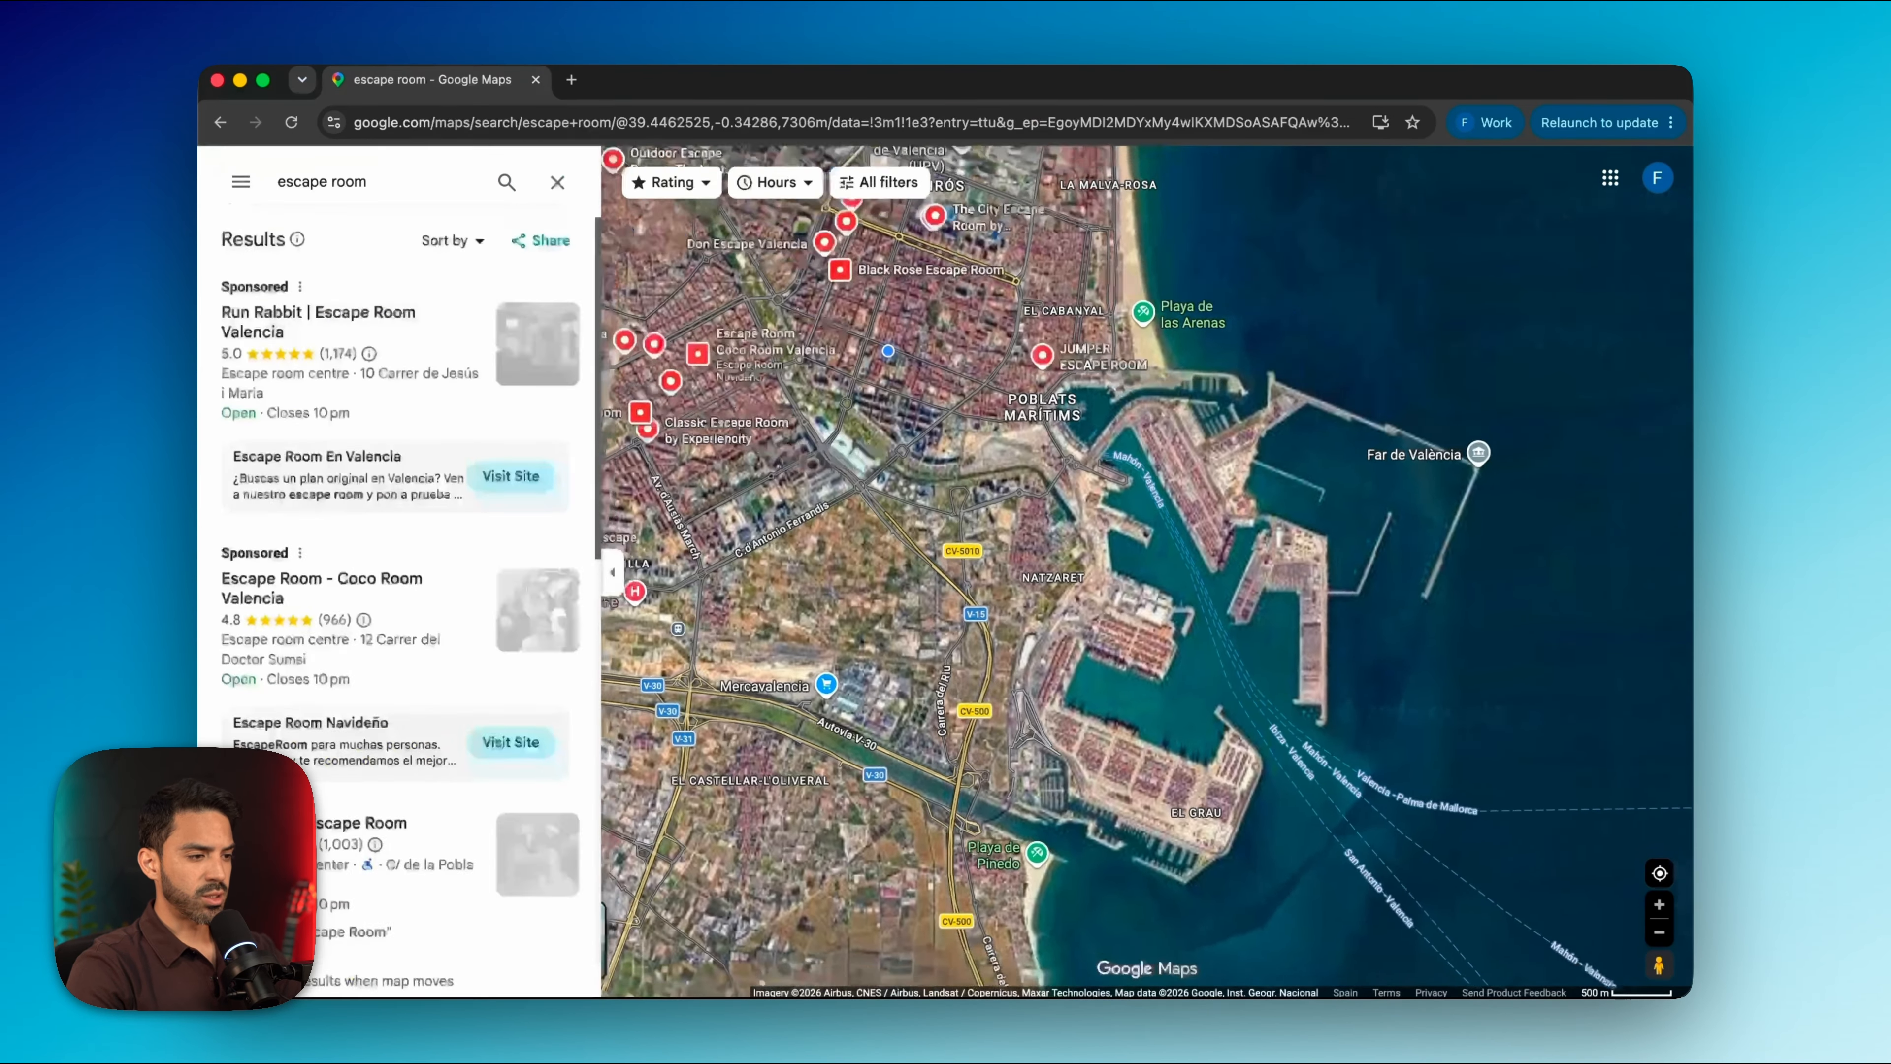
mouse_move(1021, 441)
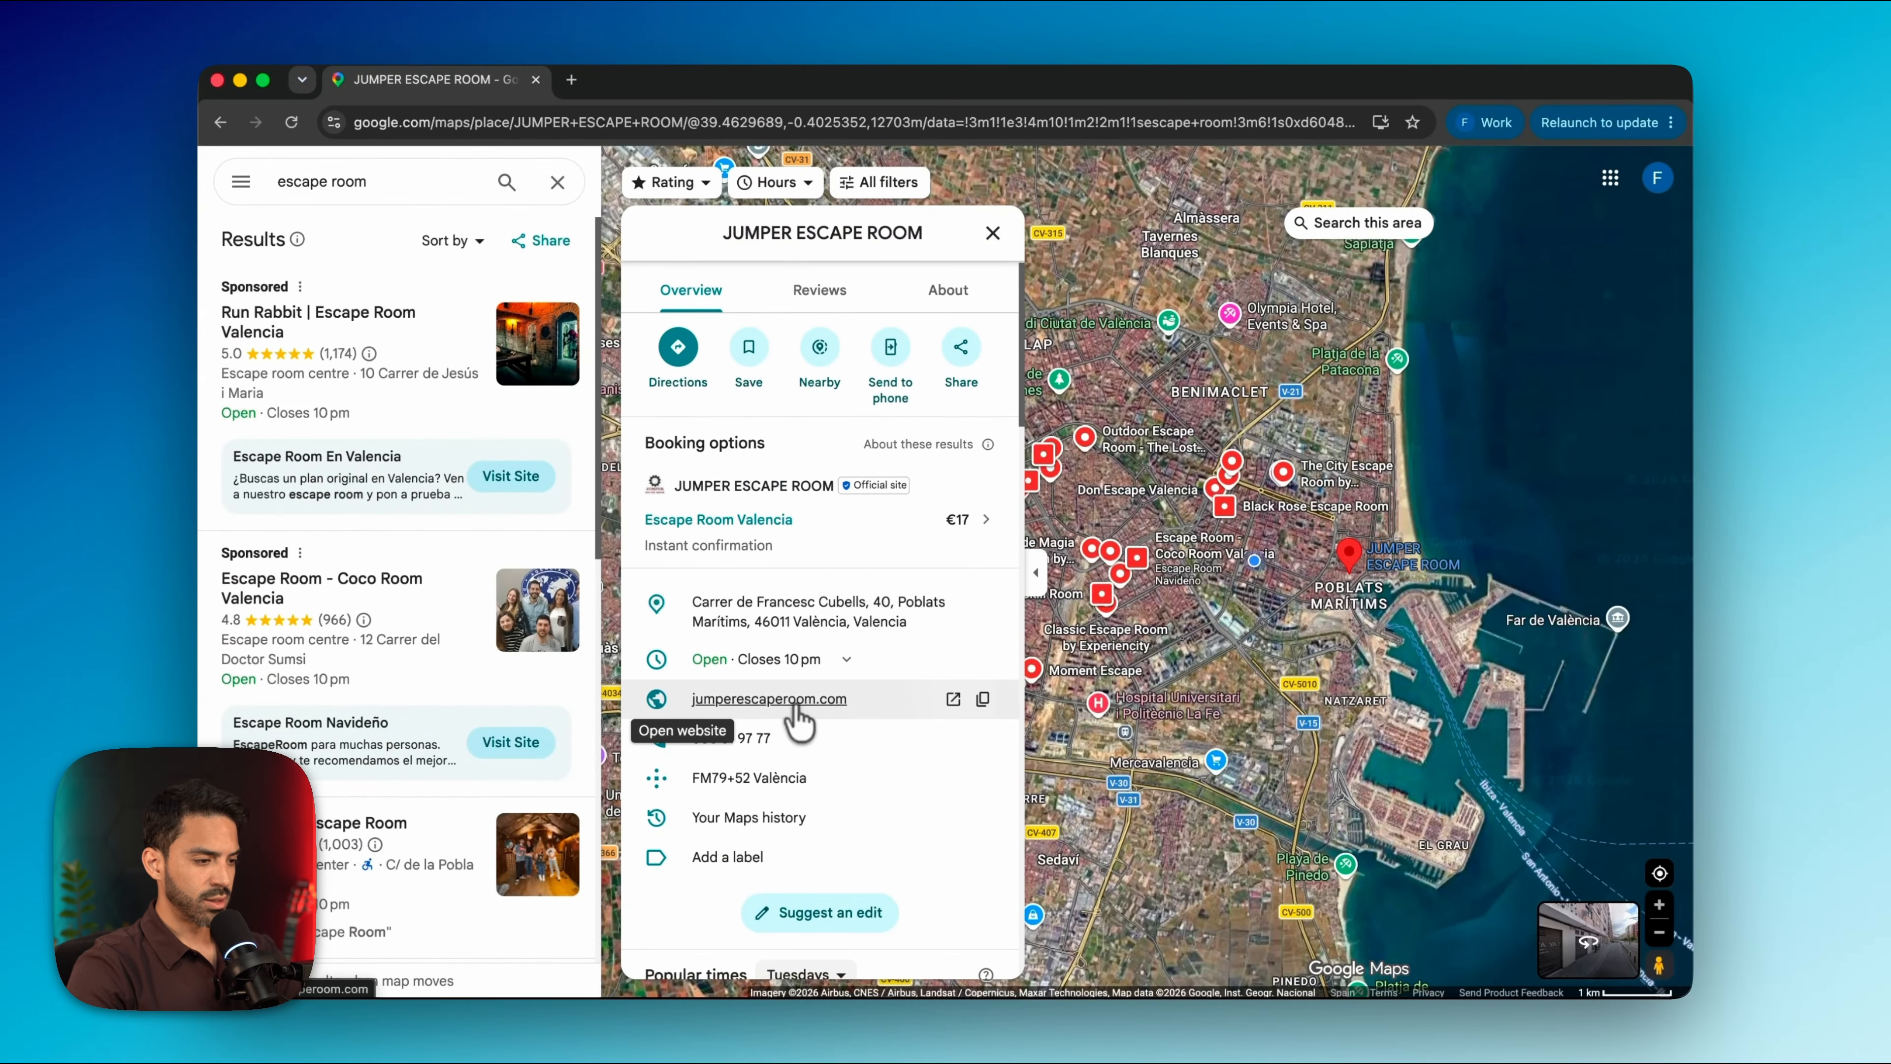
left_click(795, 705)
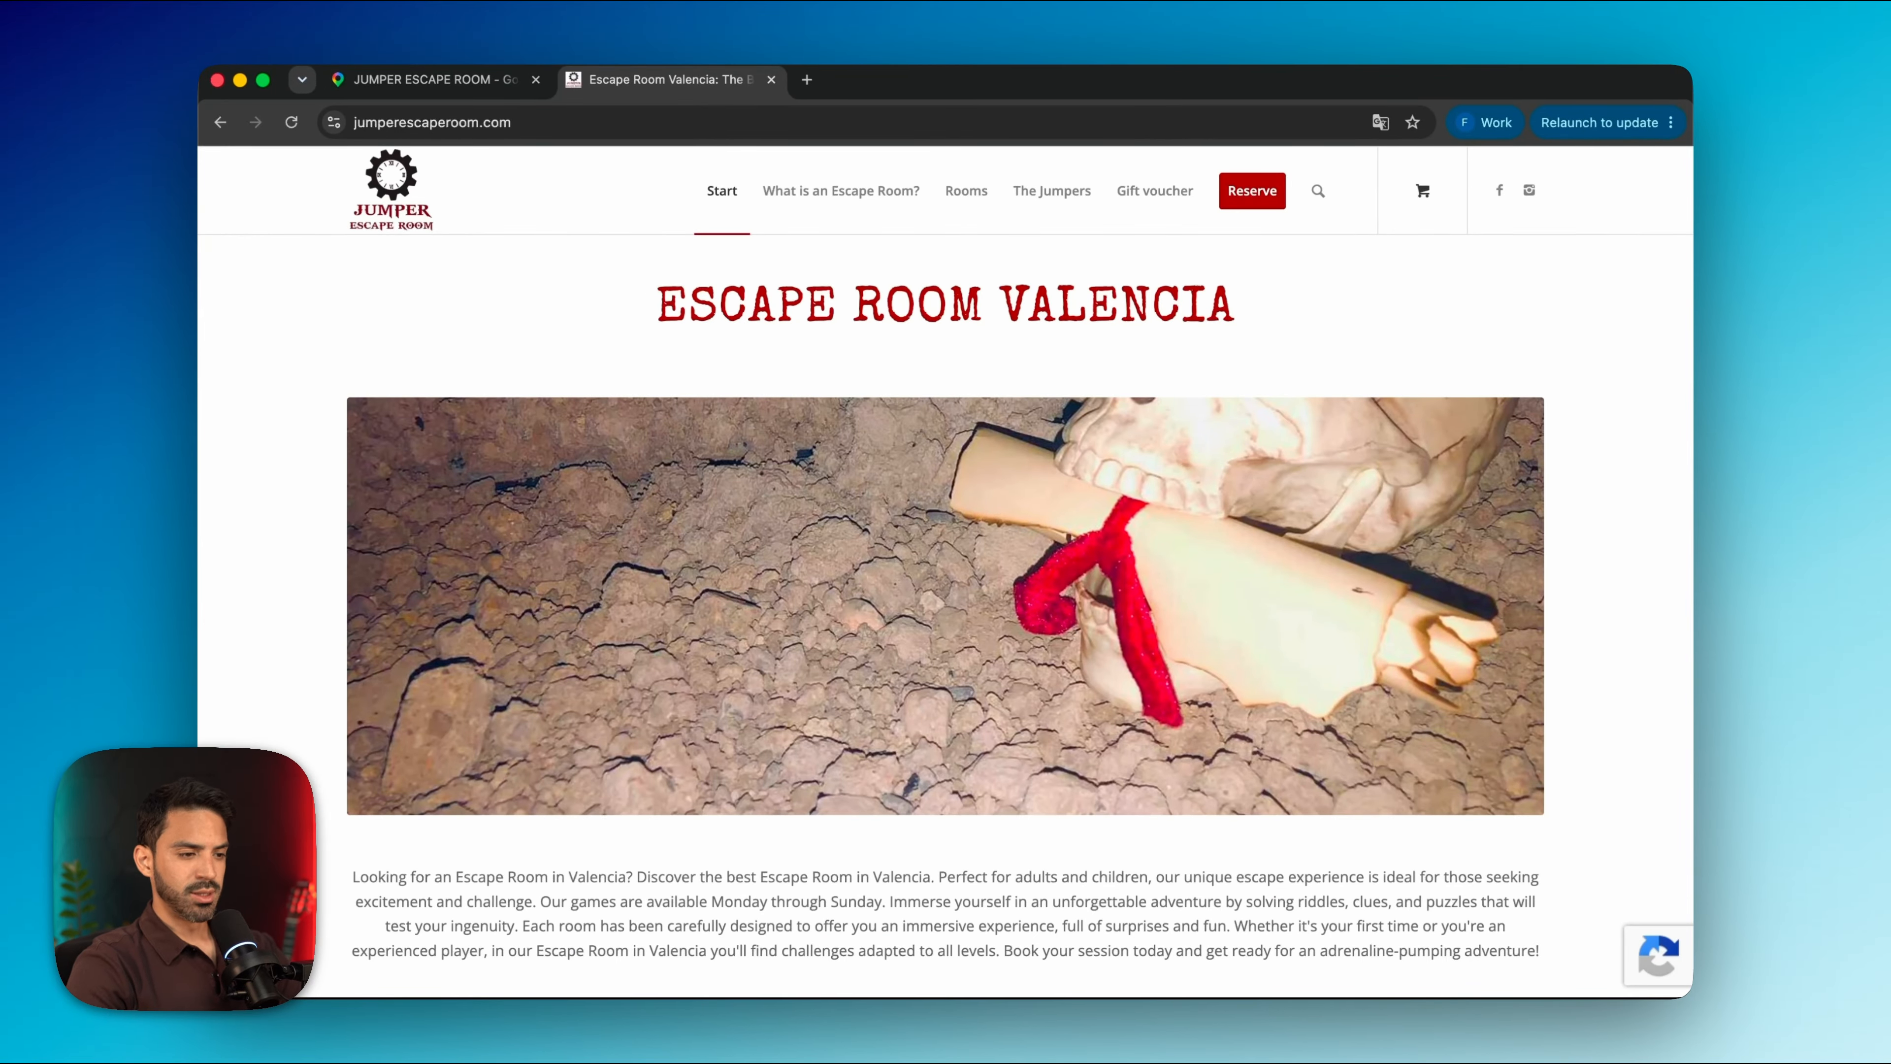
Browse the Jumper Escape site and open The Cursed Ship room page from the Rooms menu
scroll(1427, 372, "down", 10)
scroll(1427, 376, "up", 3)
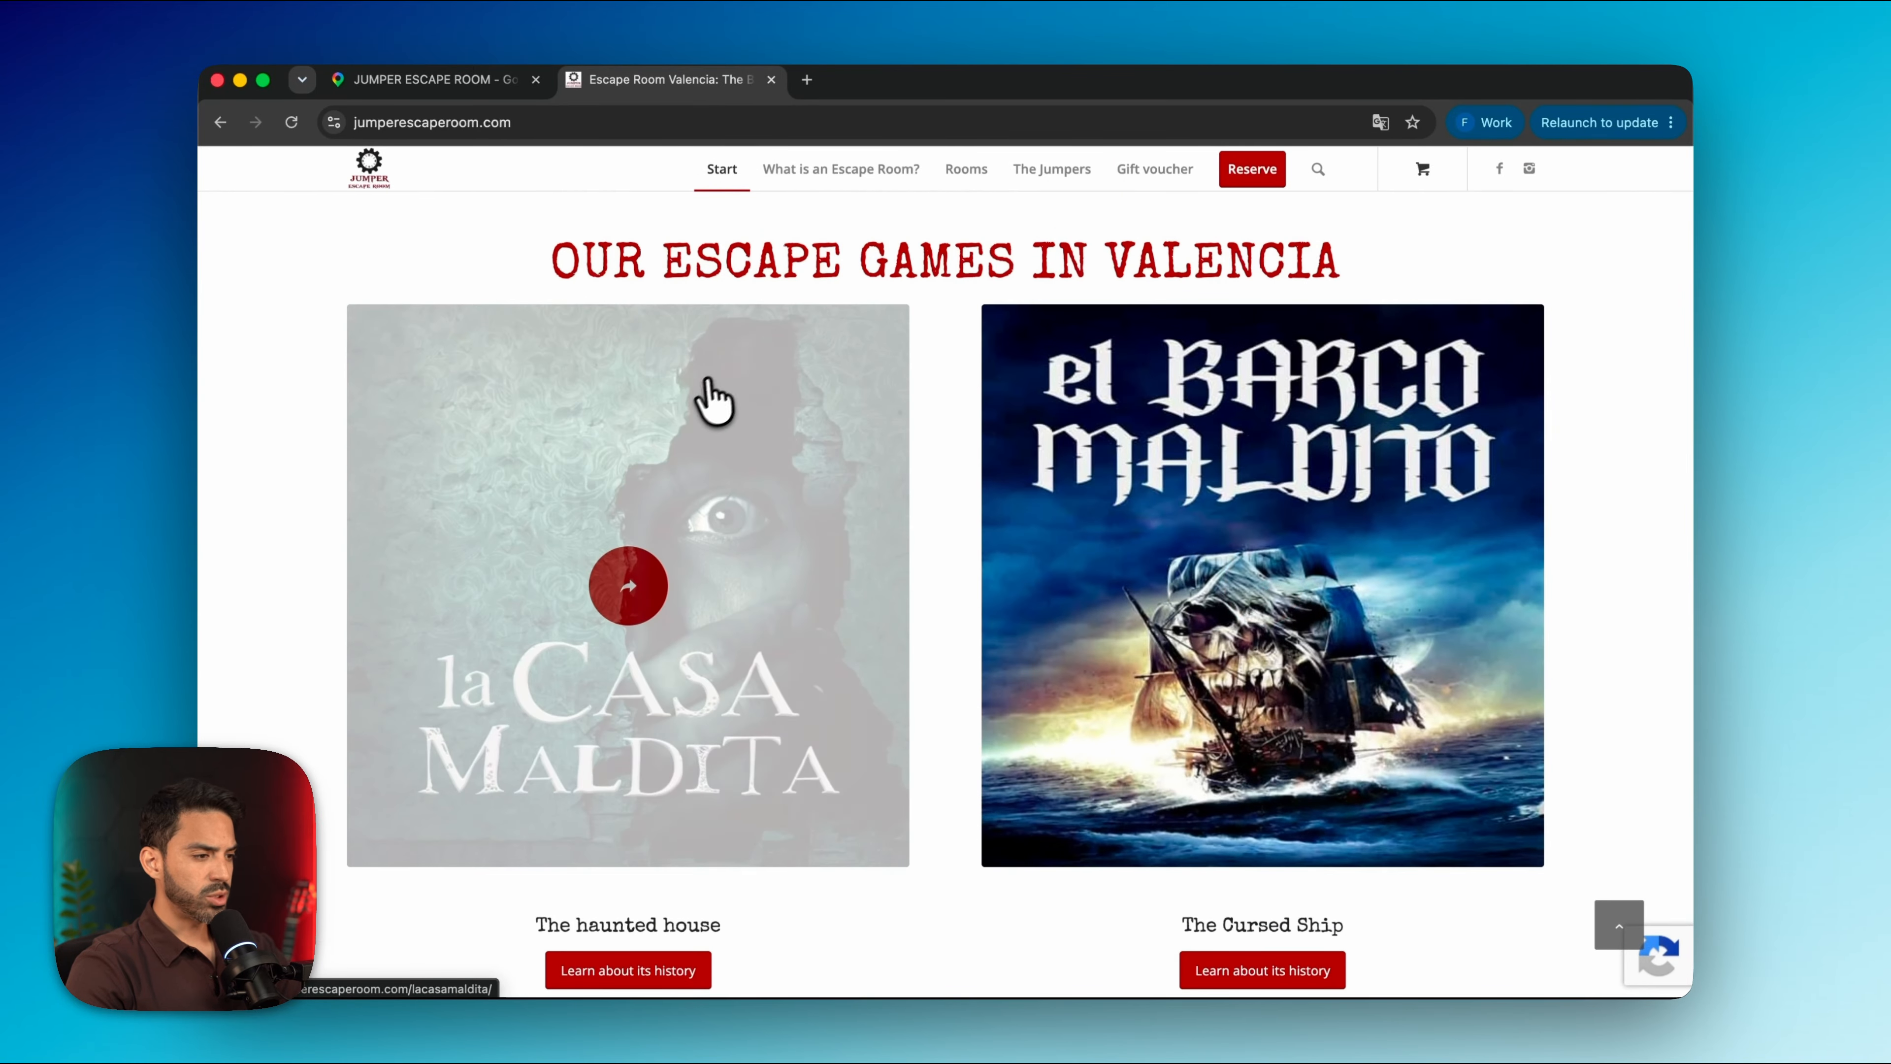
scroll(703, 408, "down", 15)
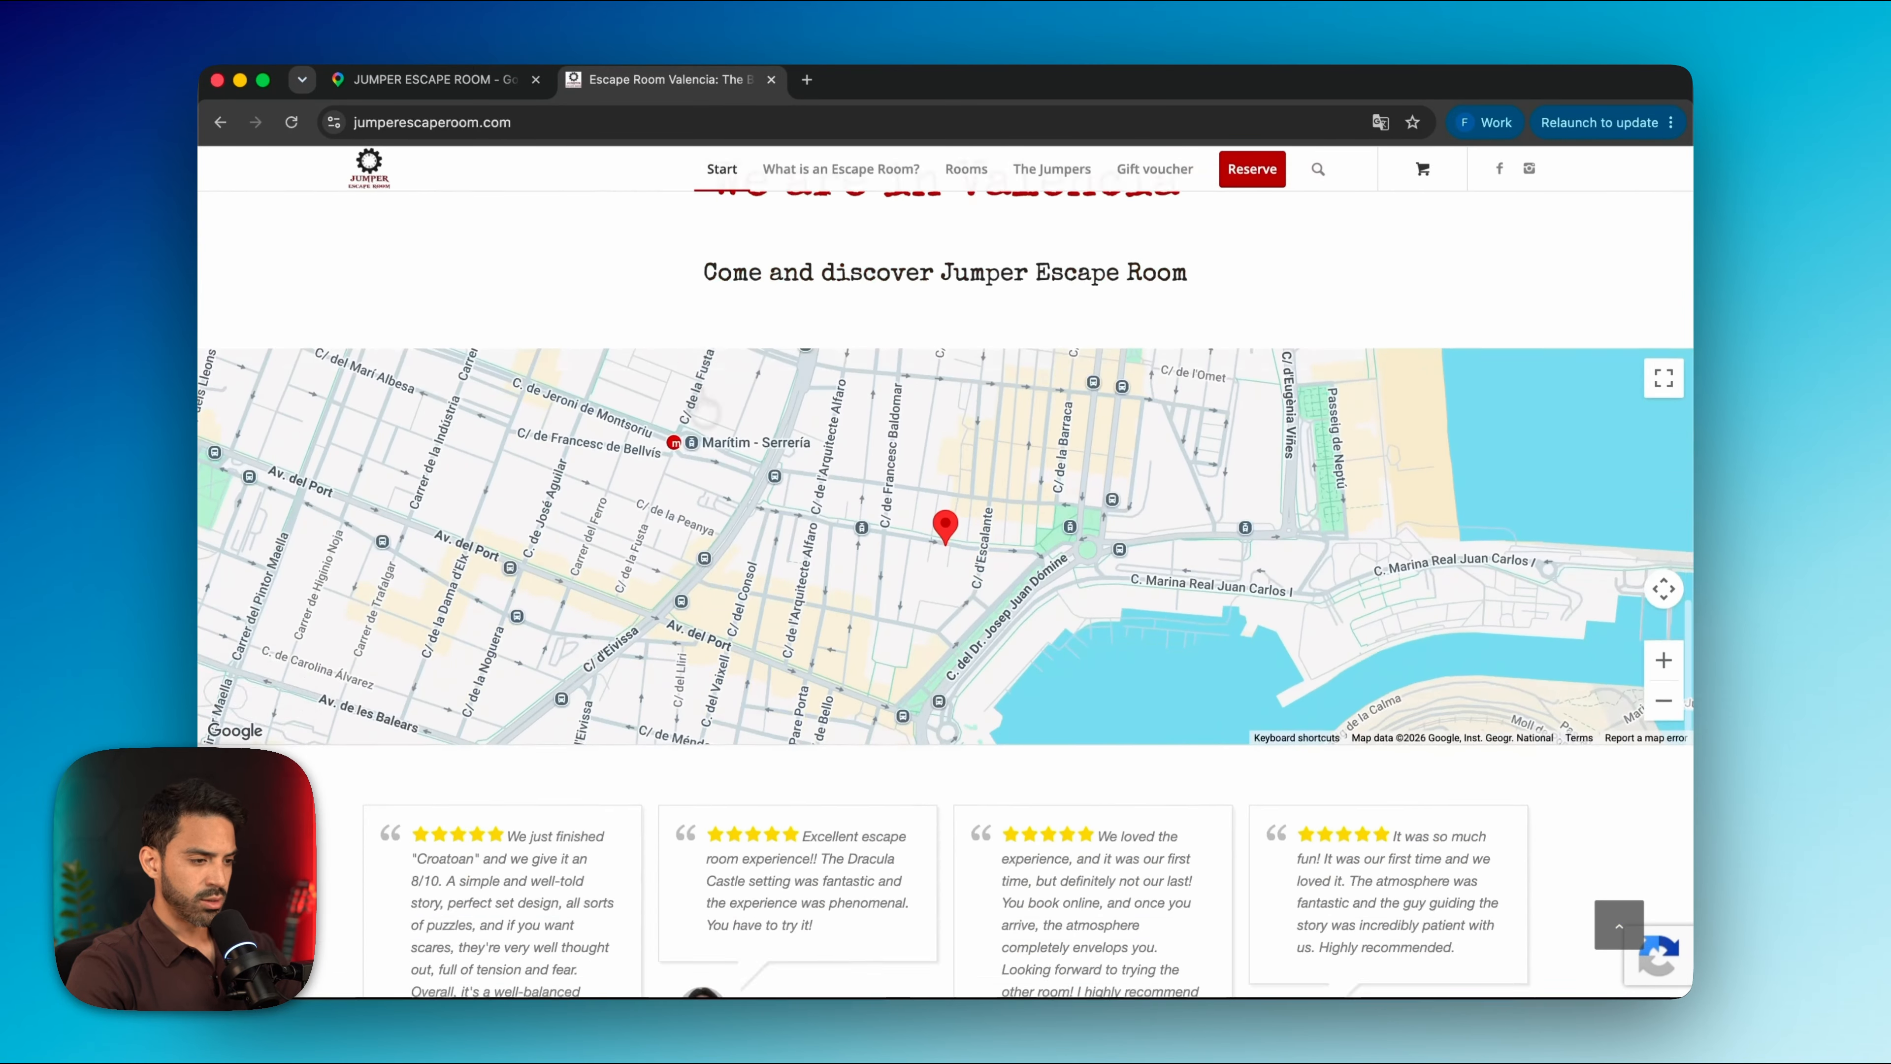
scroll(946, 581, "up", 1)
scroll(946, 581, "down", 3)
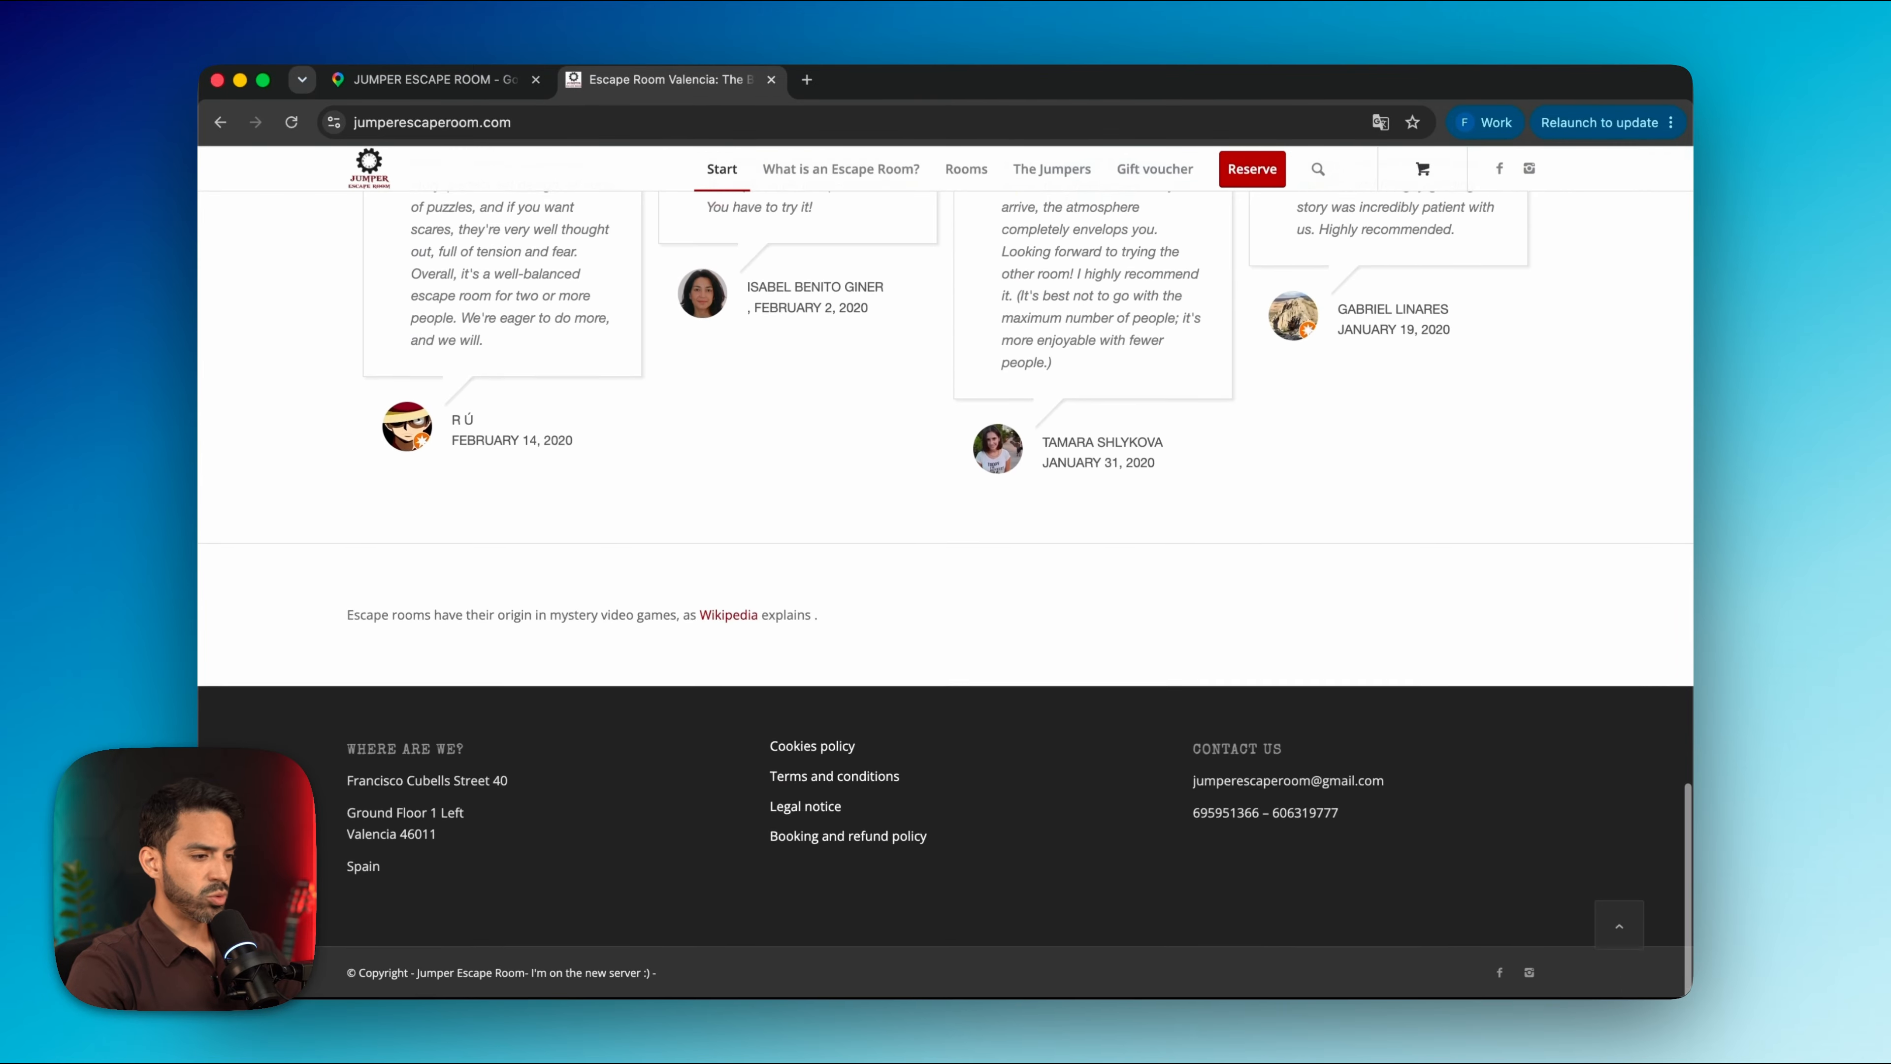
scroll(946, 581, "up", 15)
scroll(946, 581, "up", 3)
scroll(703, 409, "up", 7)
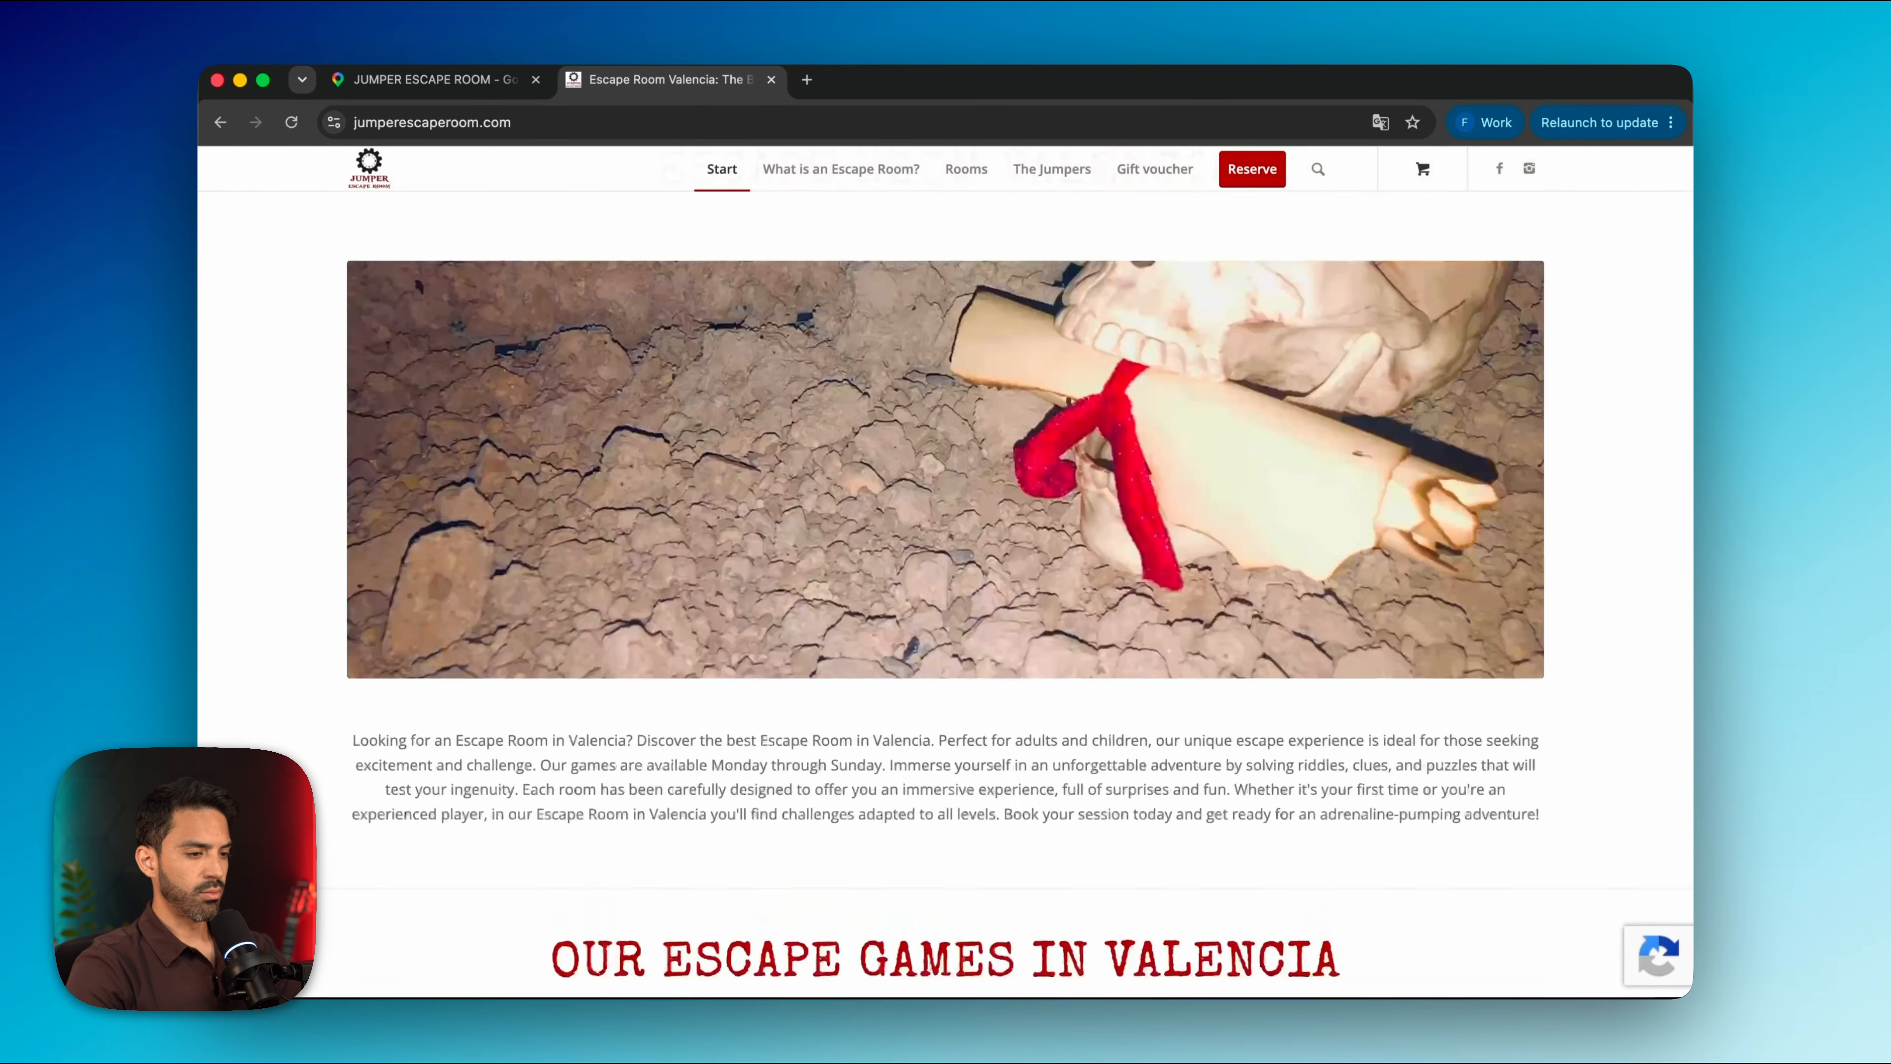
scroll(703, 408, "down", 10)
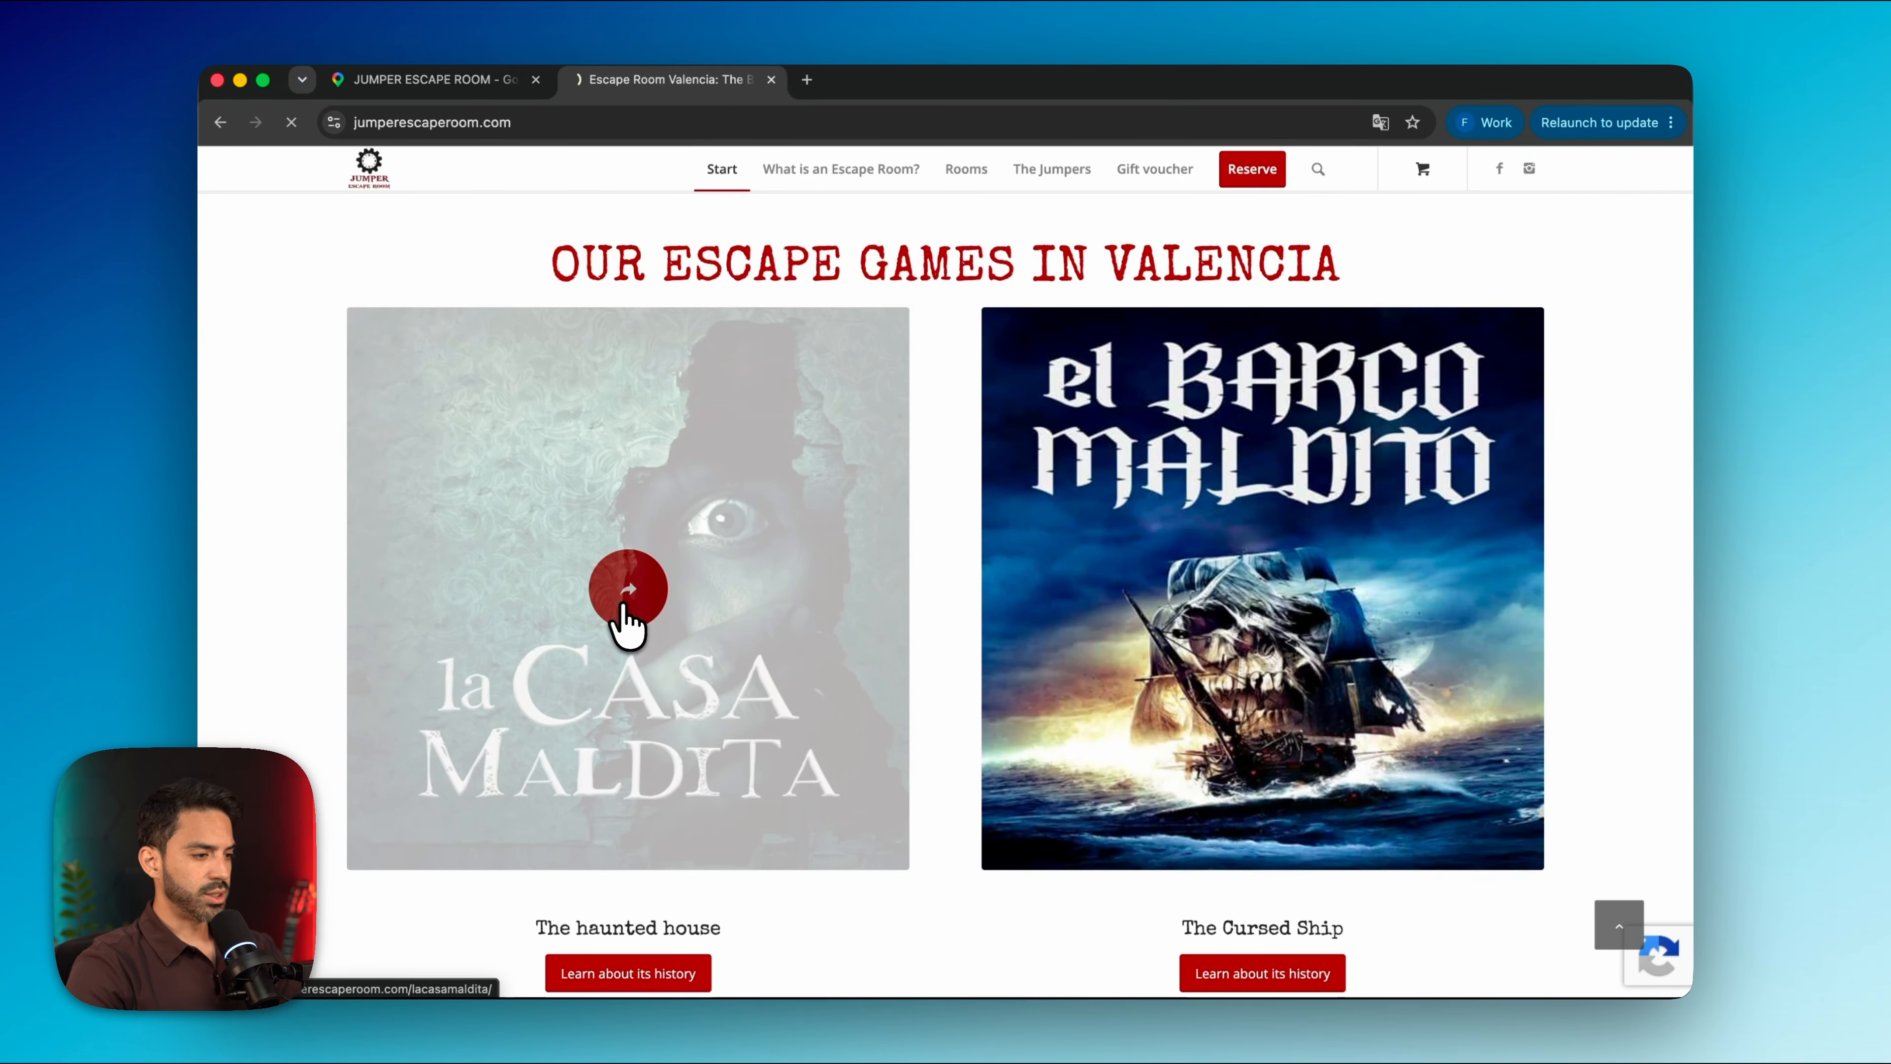
scroll(668, 765, "down", 7)
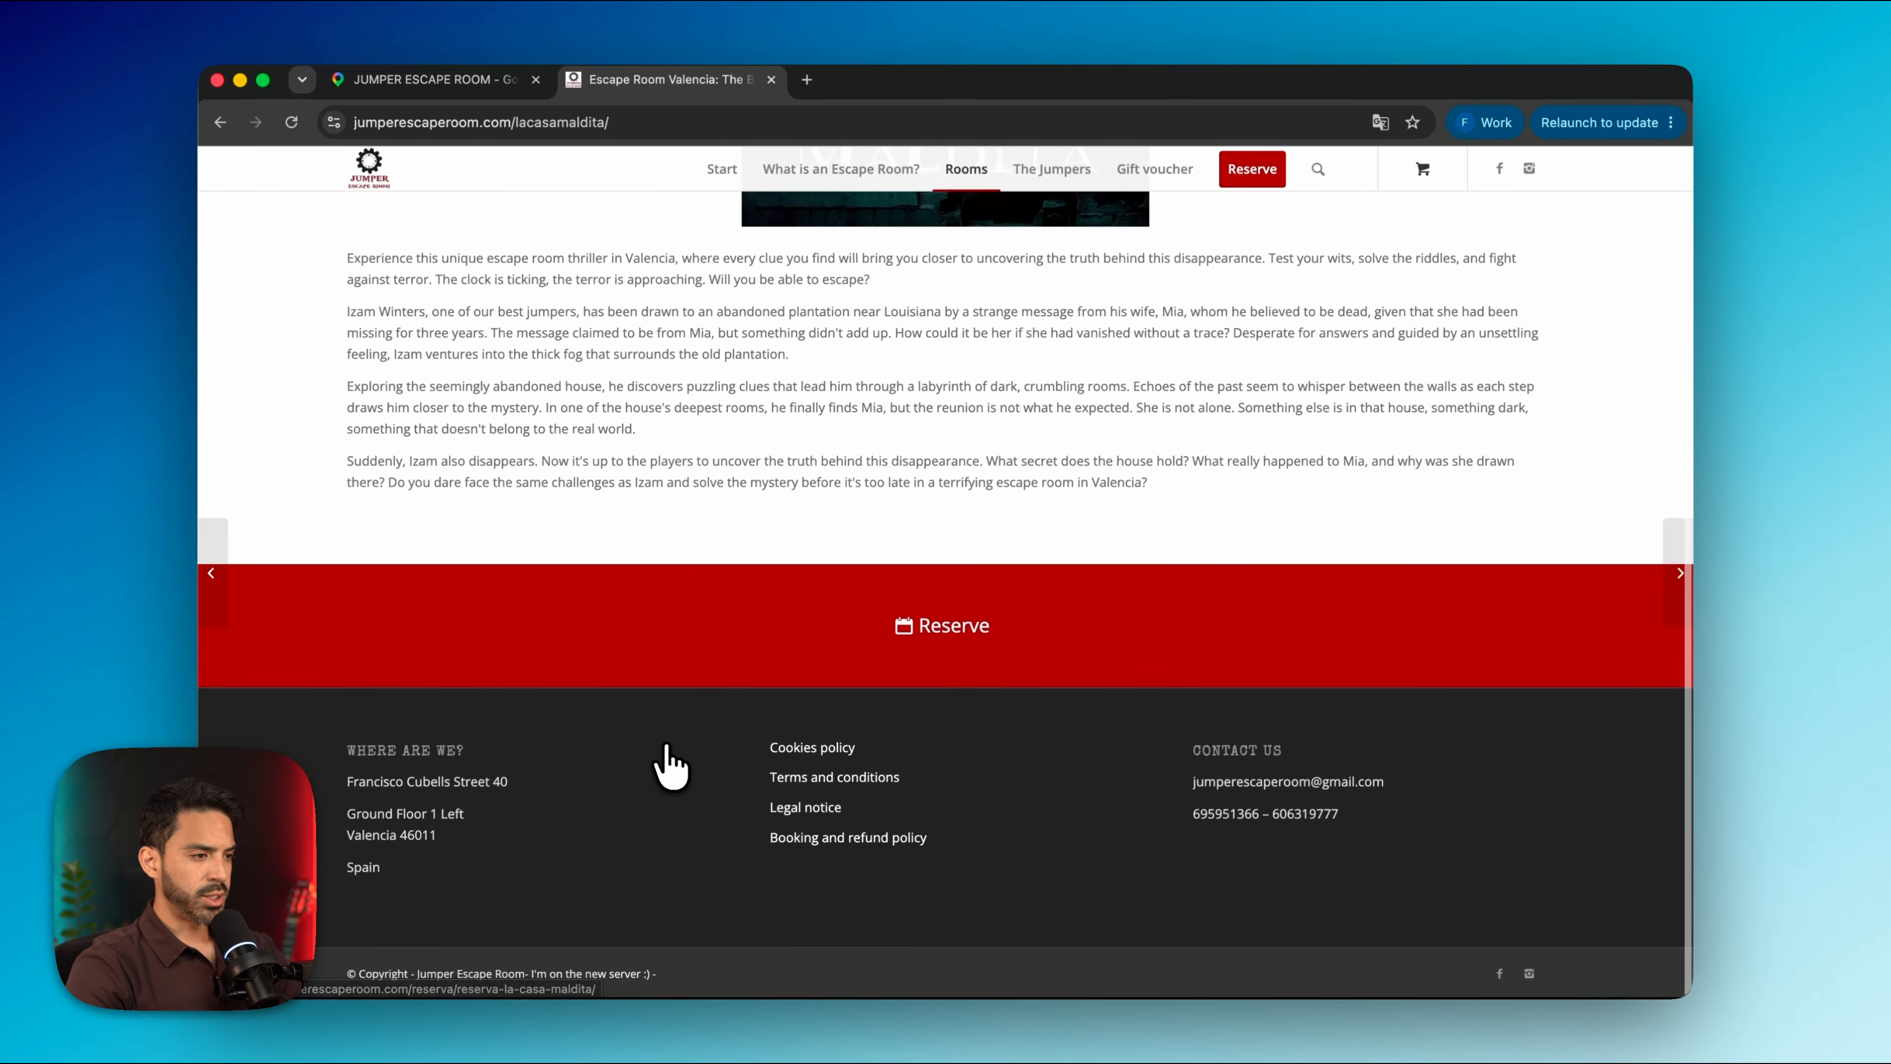
scroll(668, 764, "up", 8)
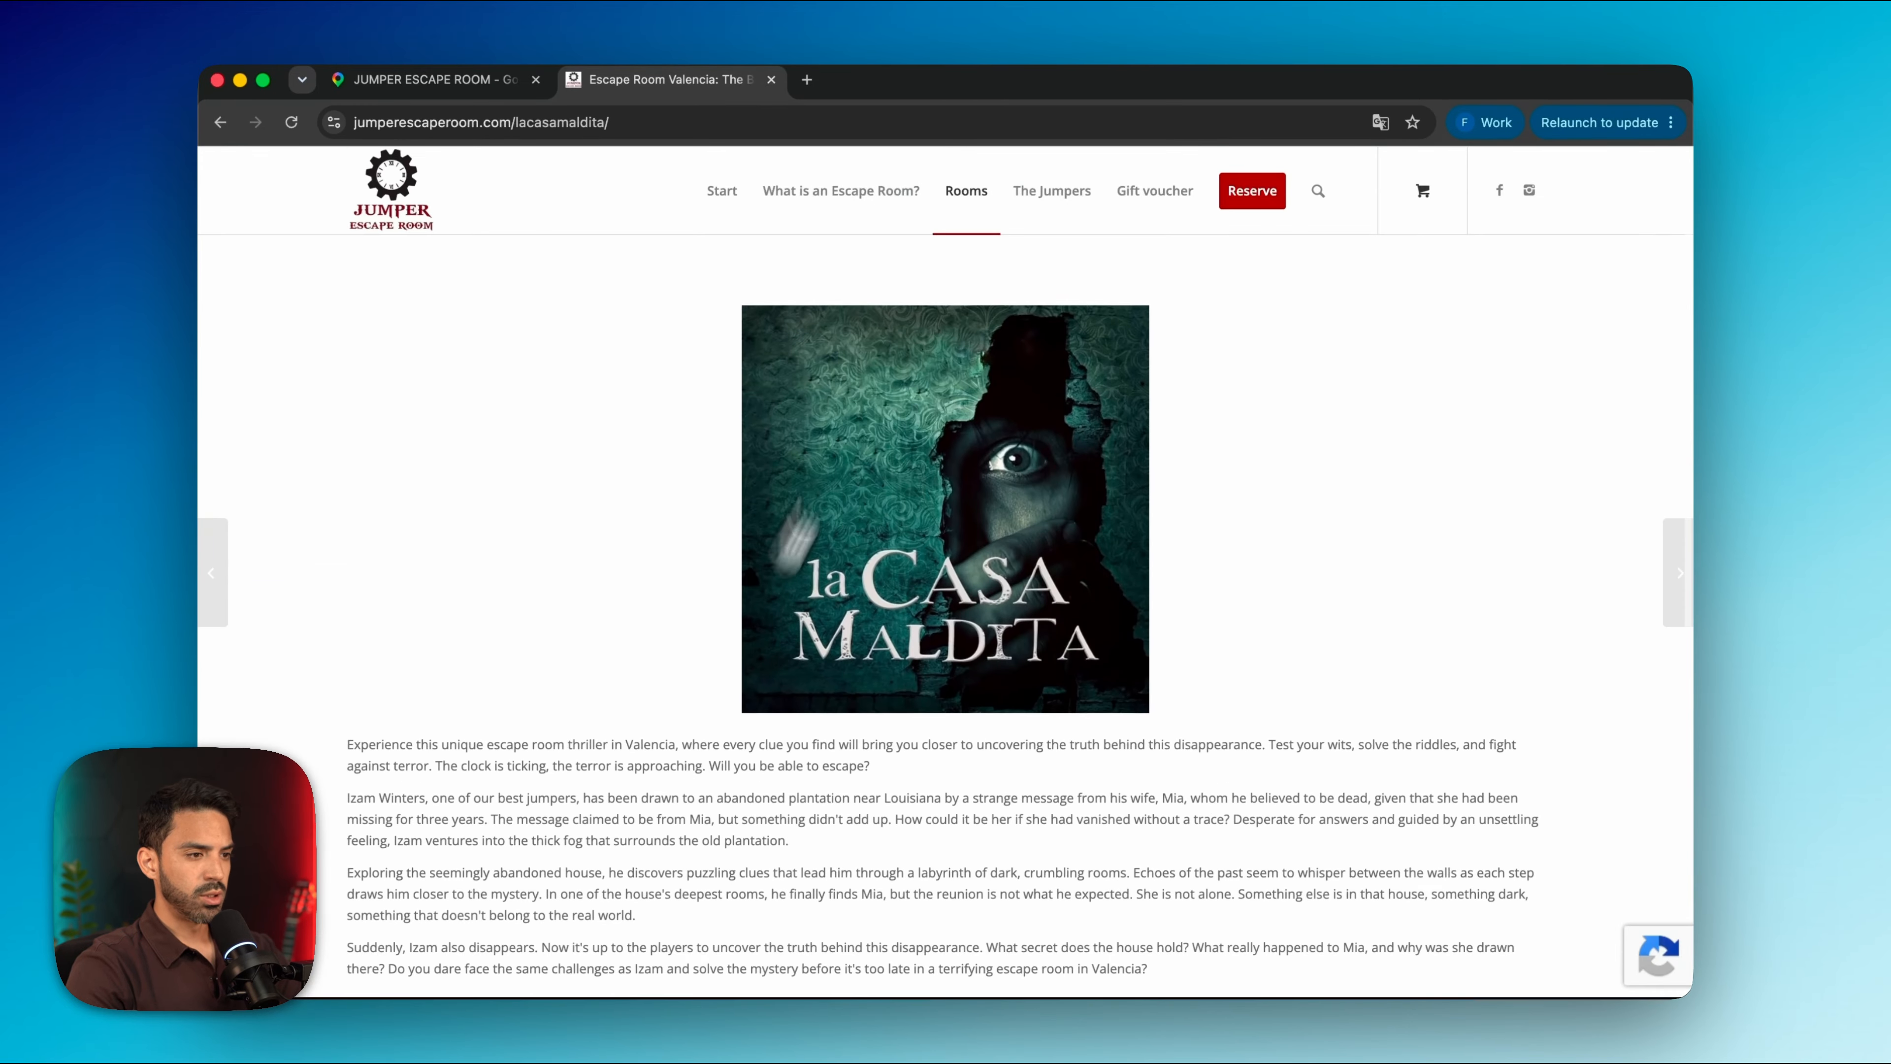
mouse_move(967, 173)
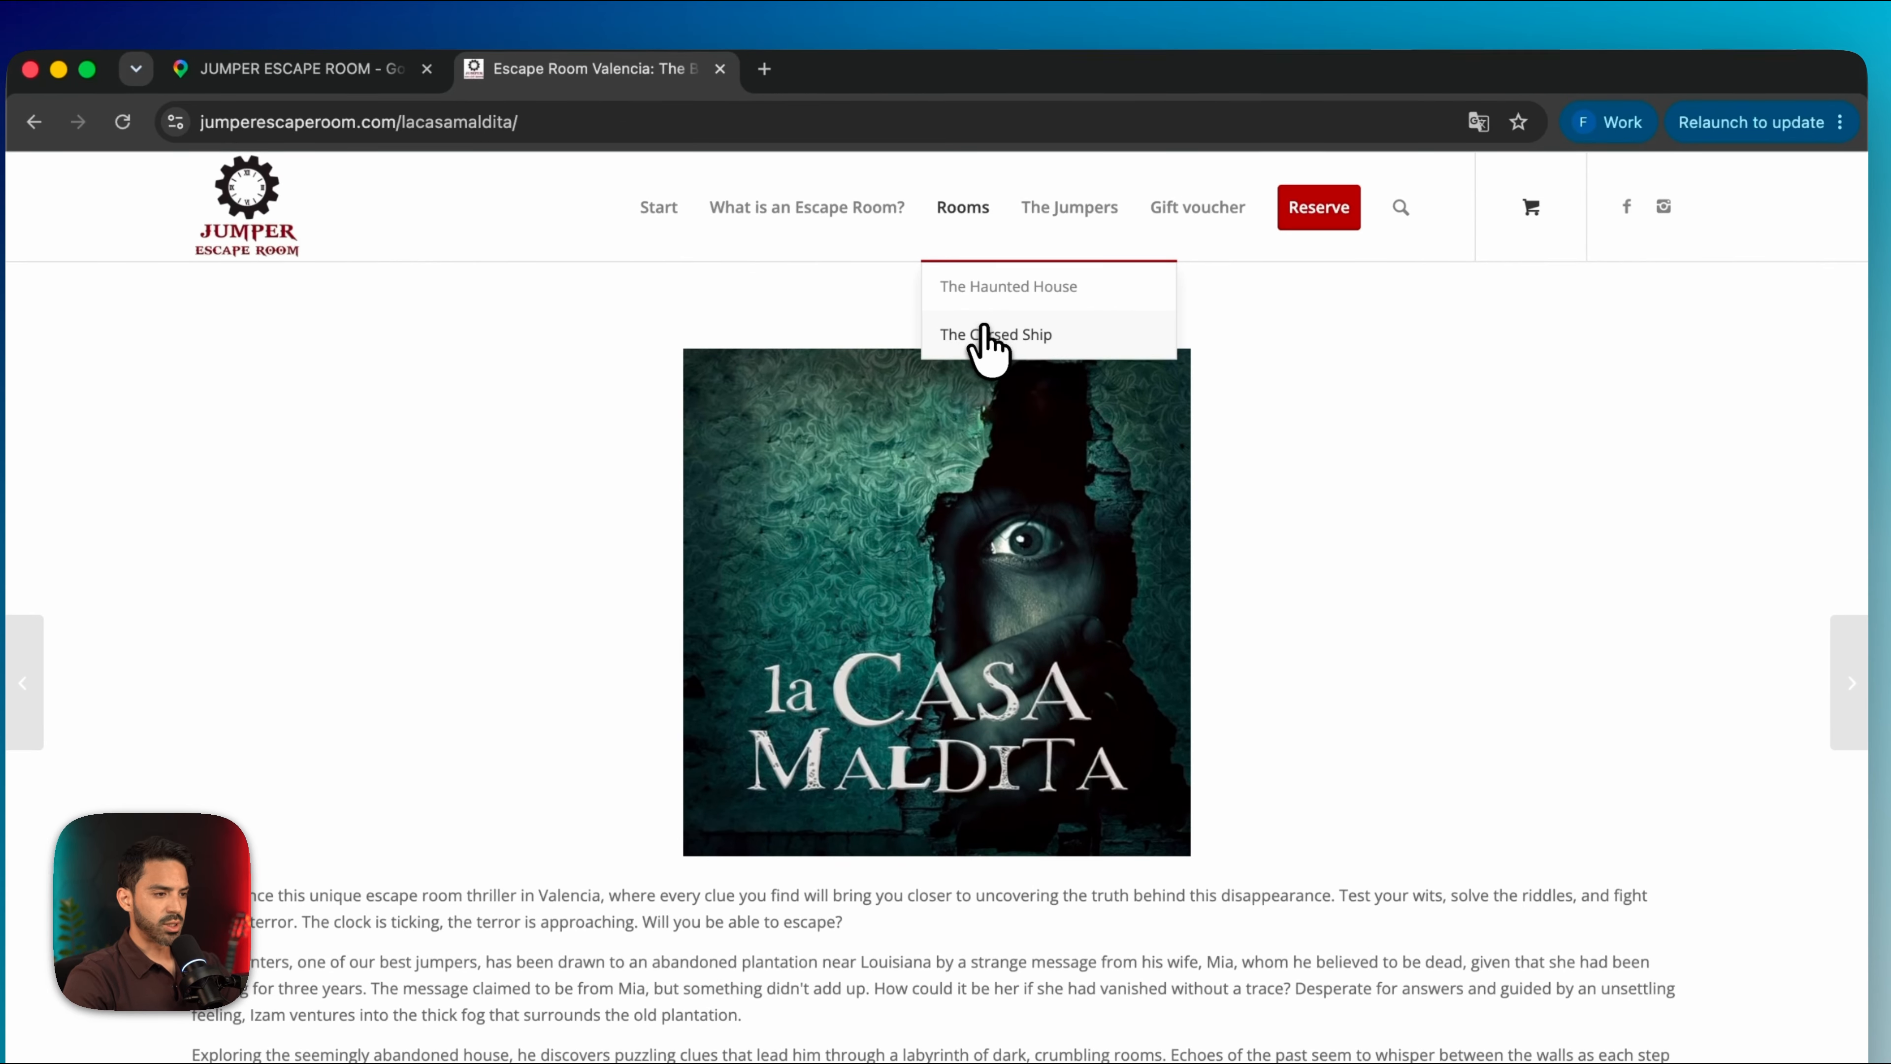
left_click(985, 333)
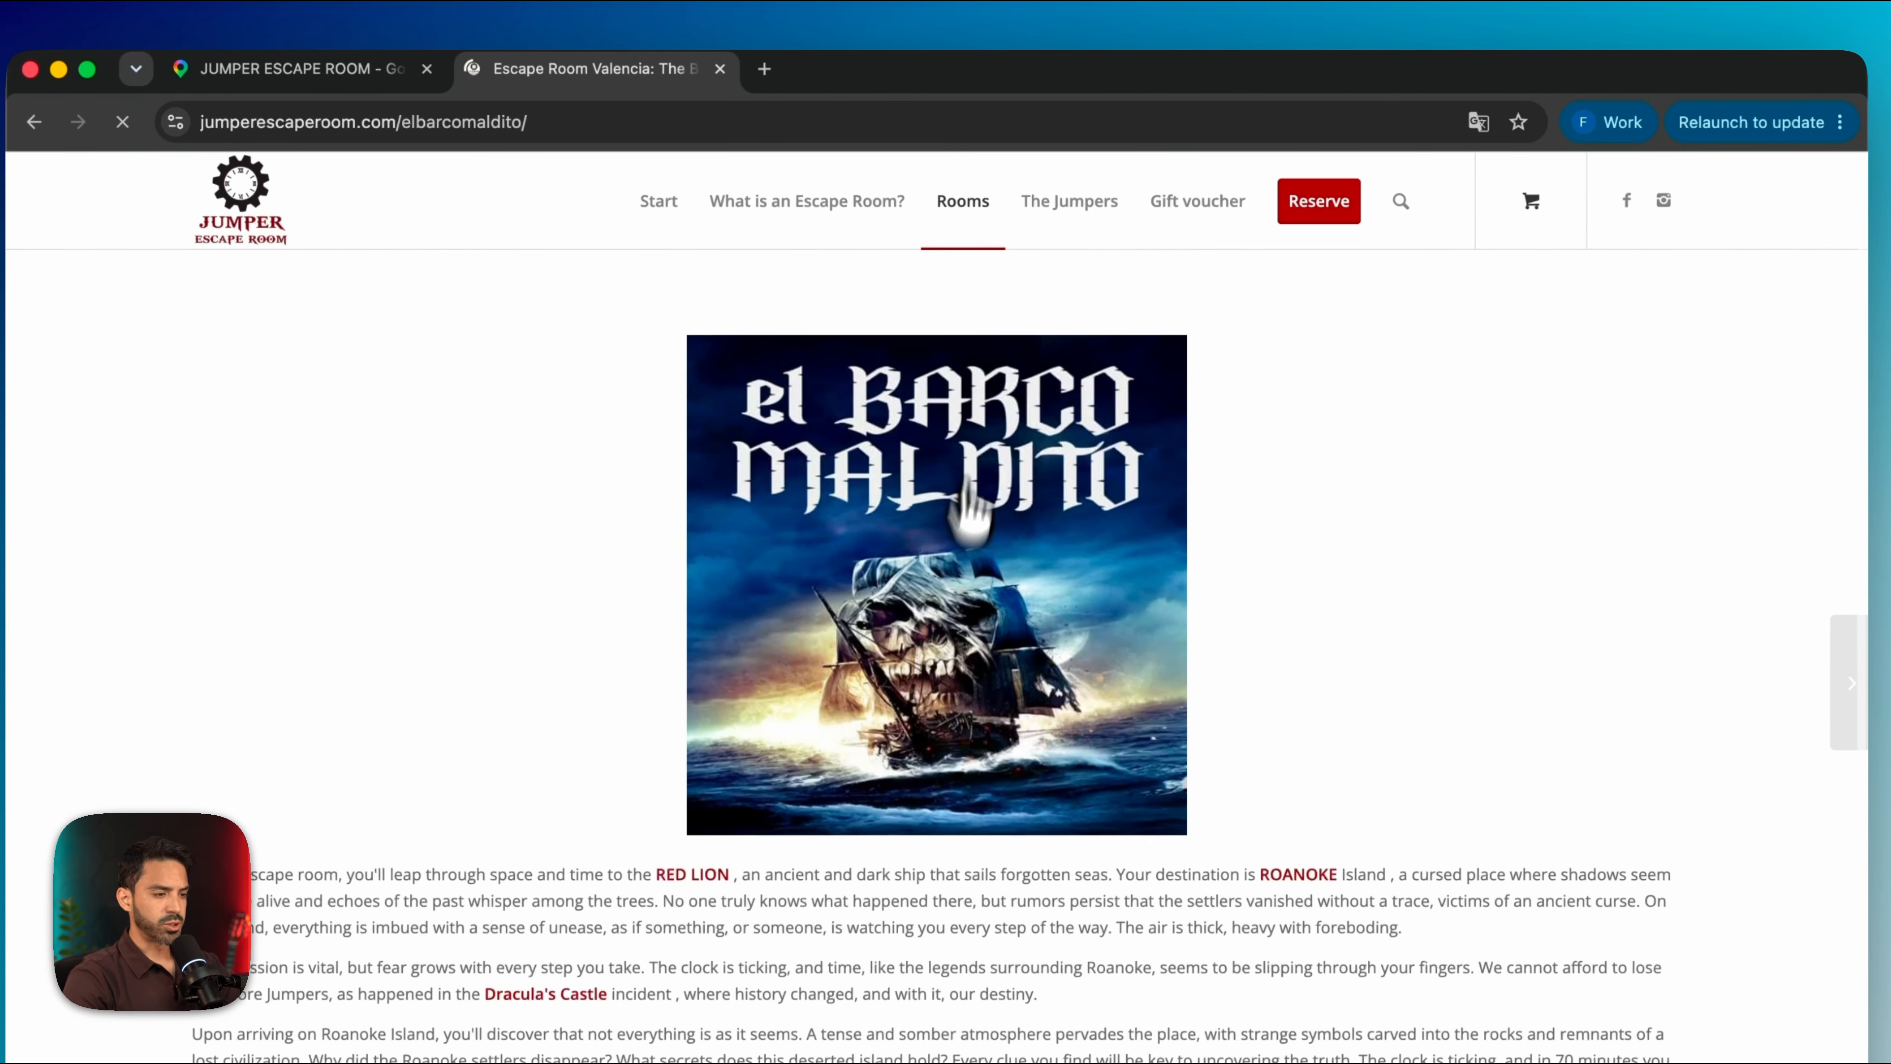
Start a reservation for The Cursed Ship via the red Reserve band
scroll(984, 522, "down", 10)
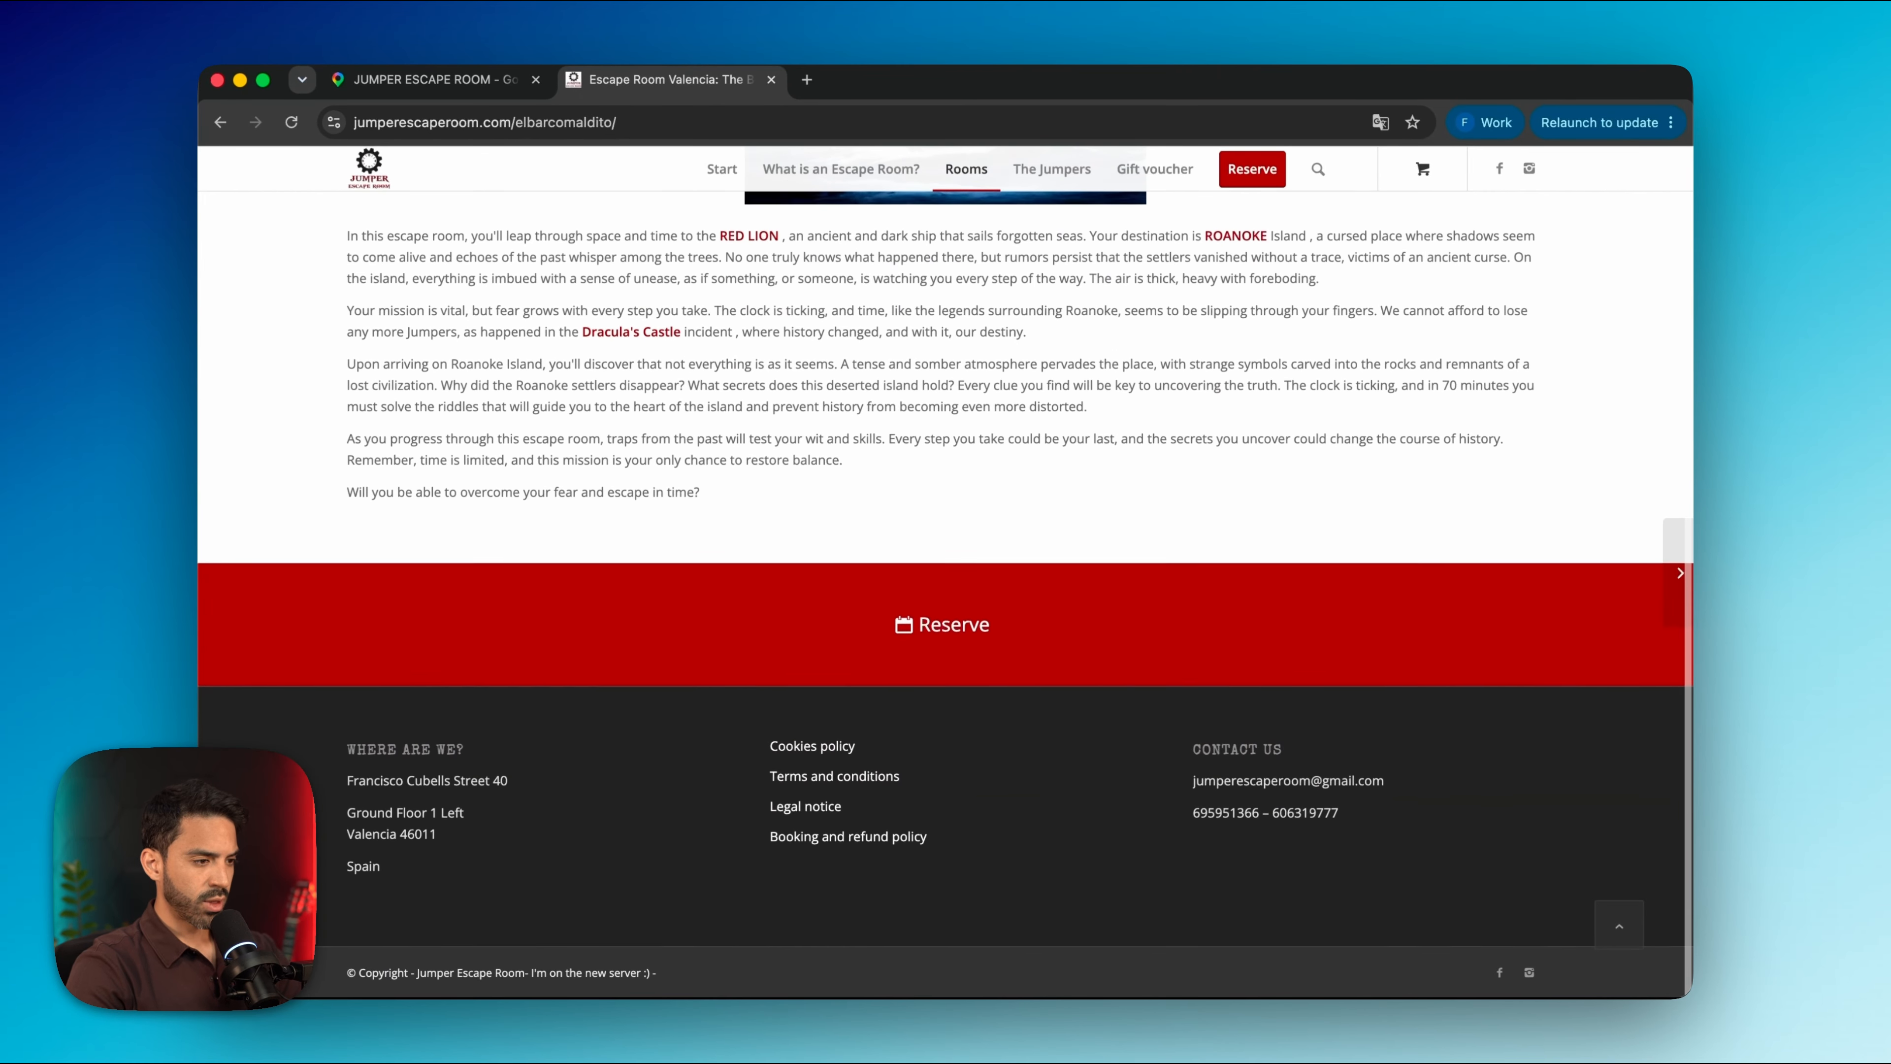
scroll(956, 793, "up", 3)
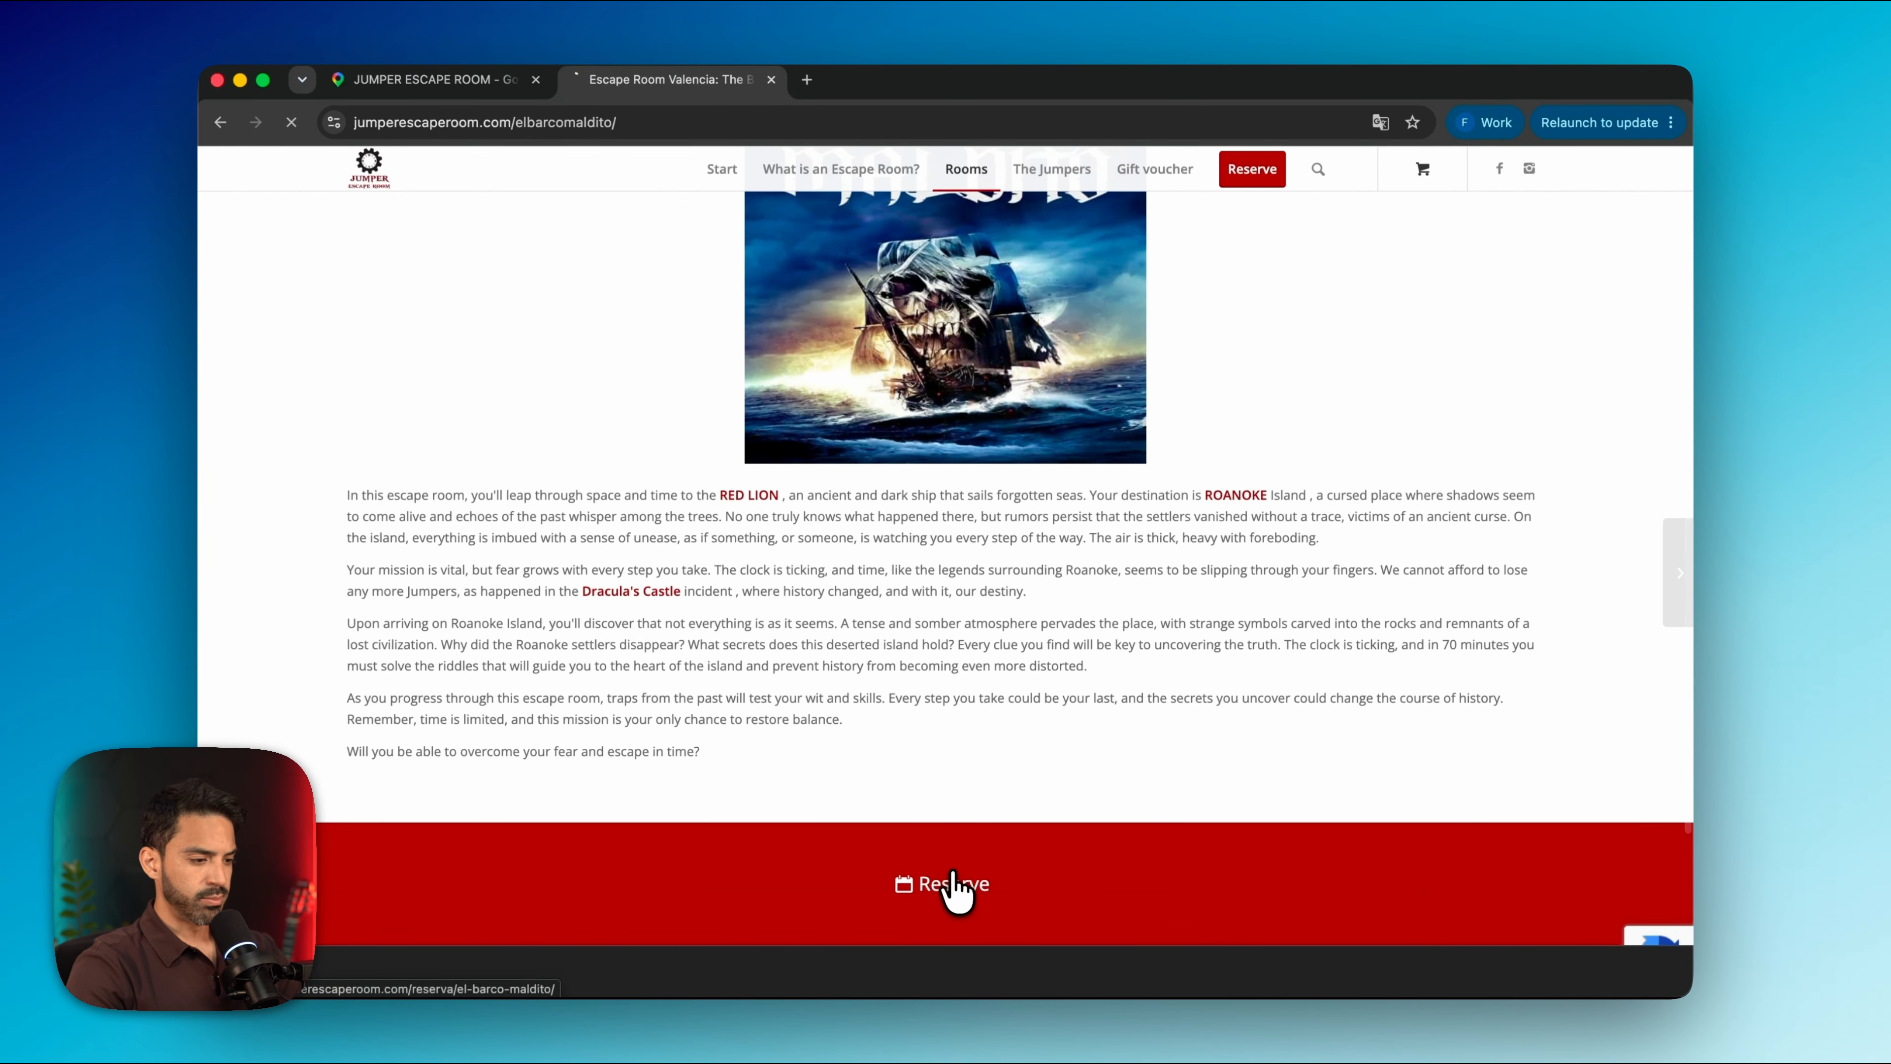
left_click(956, 885)
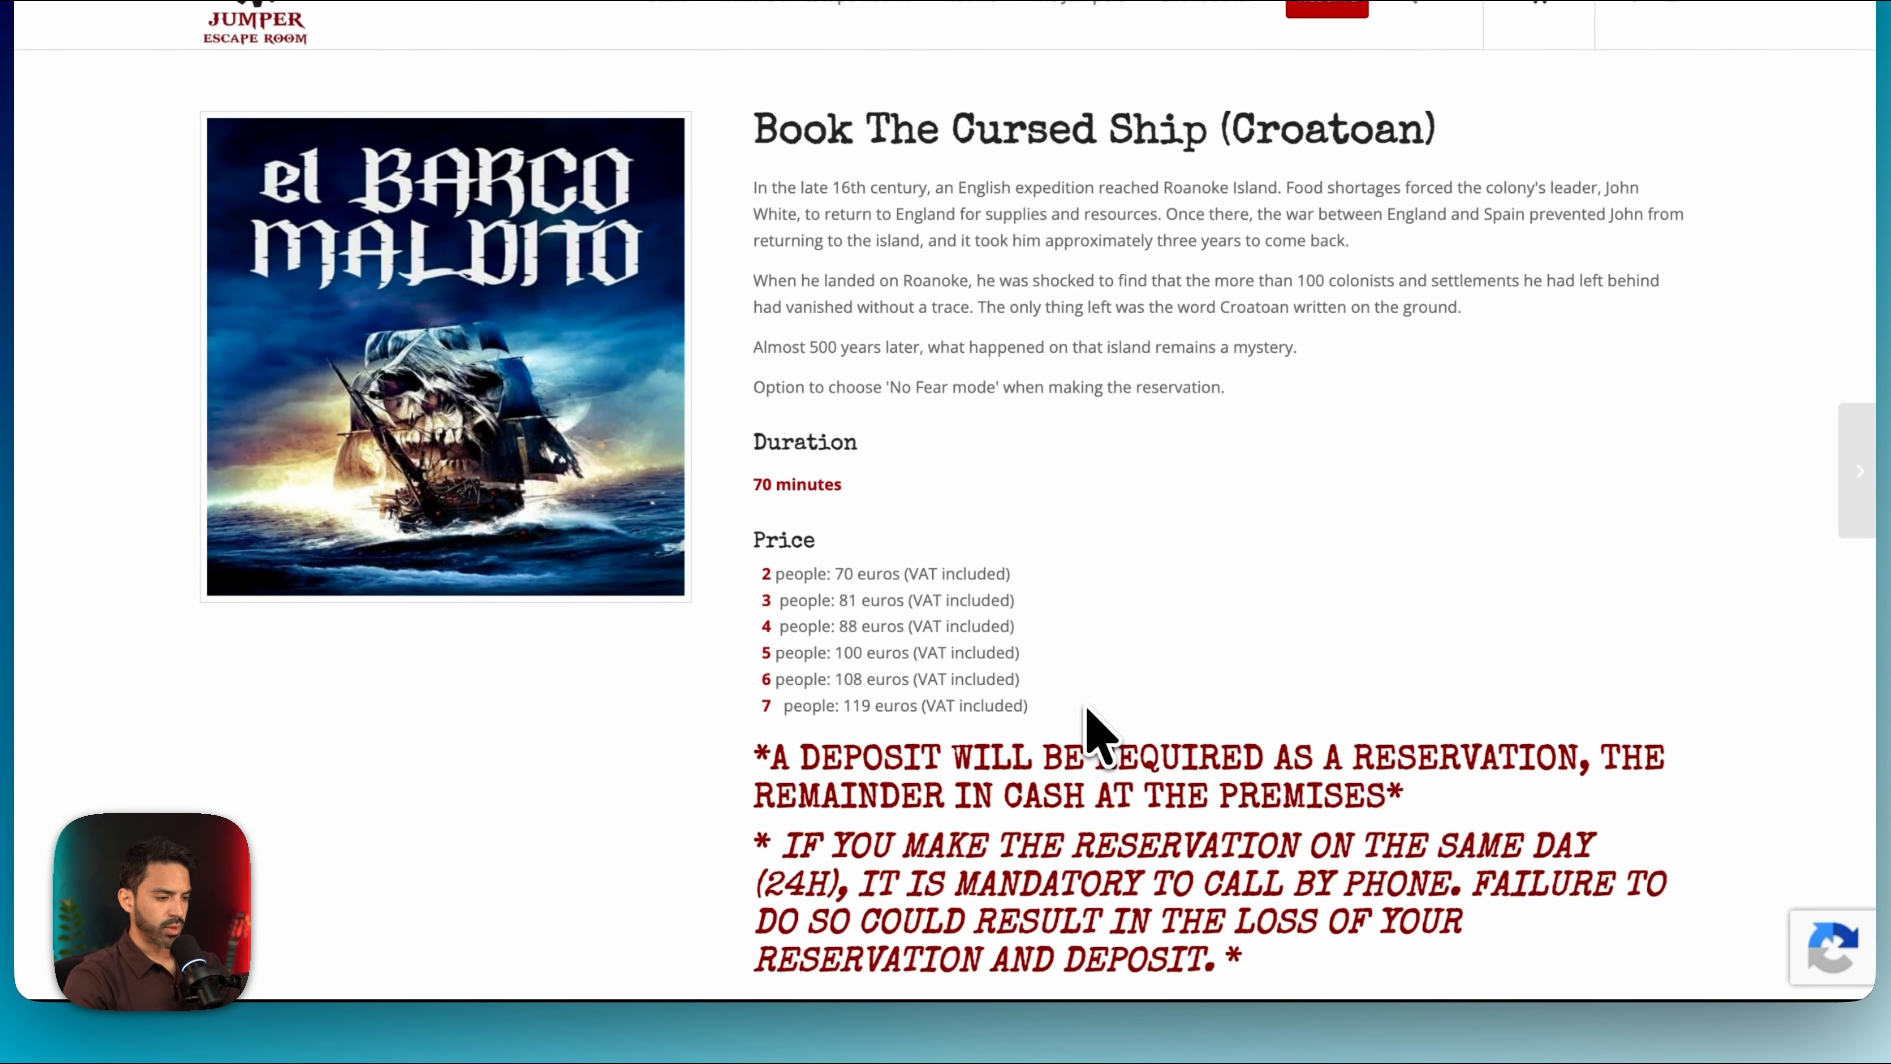
Add The Cursed Ship's 11:00 slot on June 18, 2026 to the cart
left_click_drag(1086, 708, 765, 574)
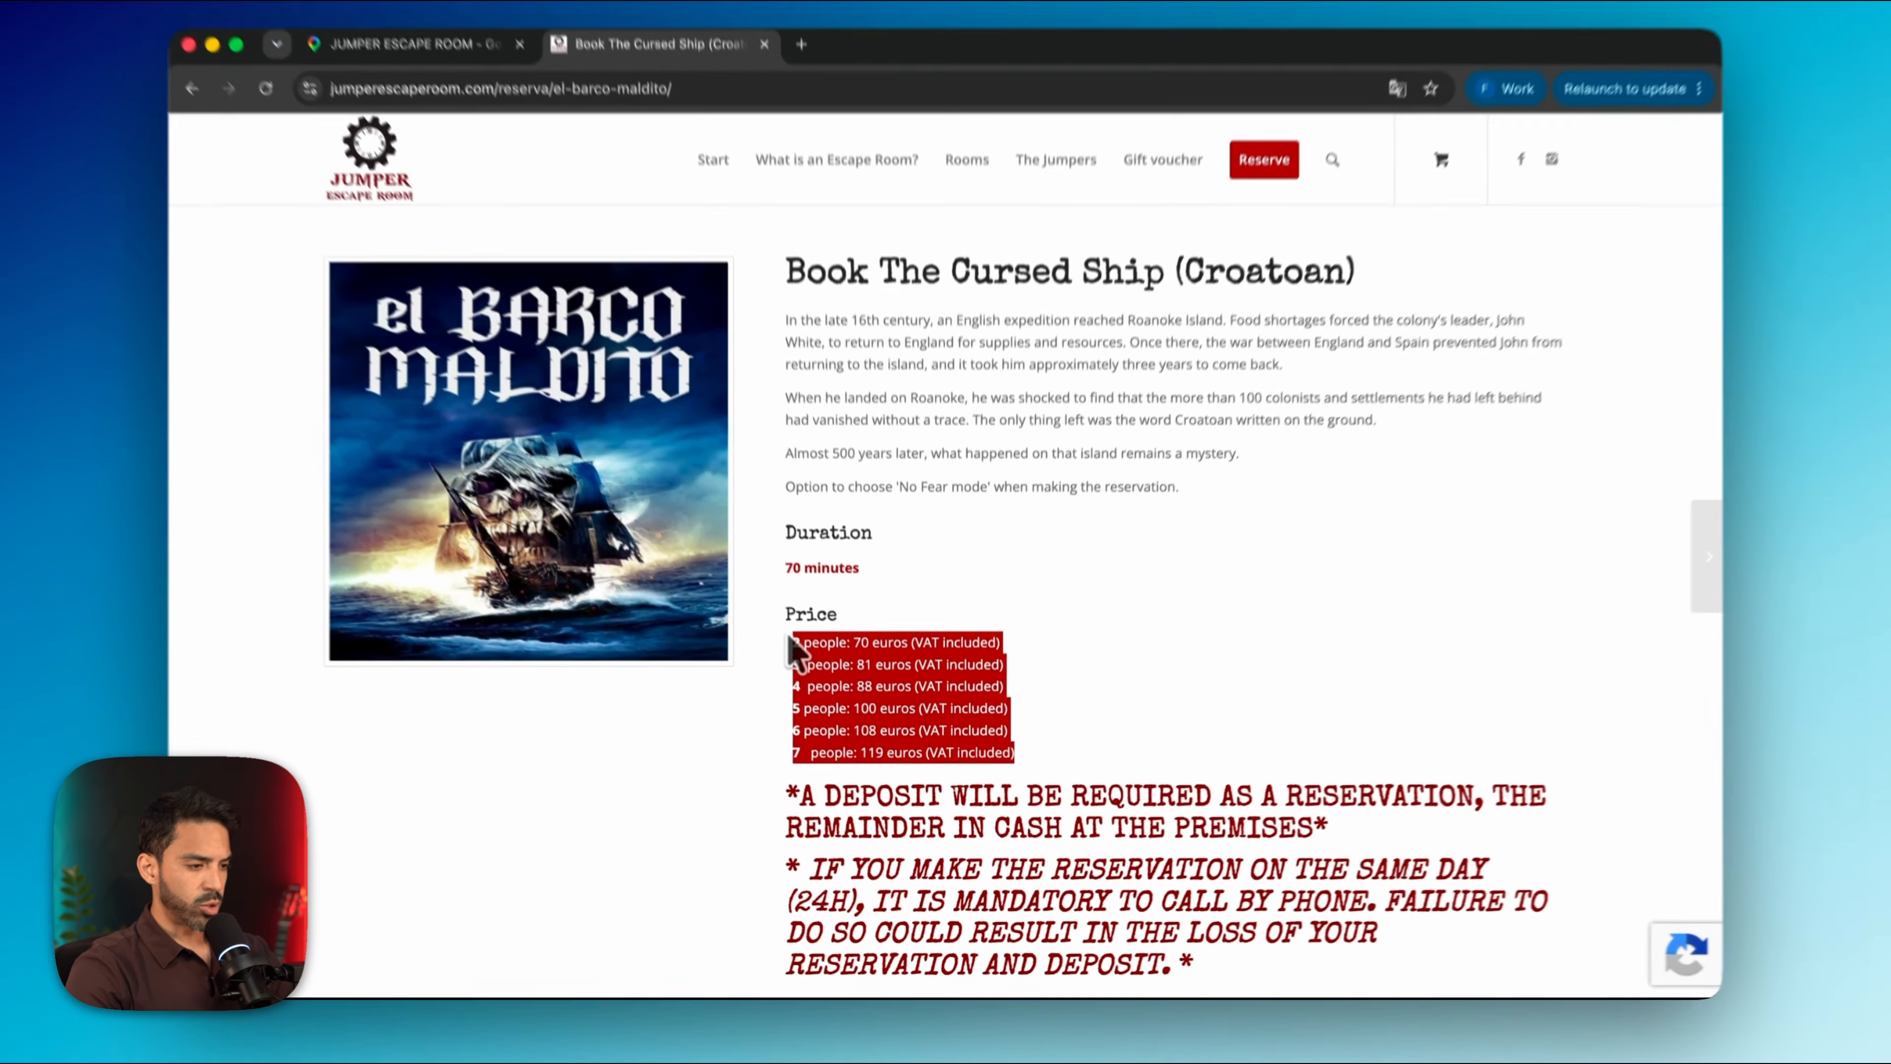
left_click(1101, 734)
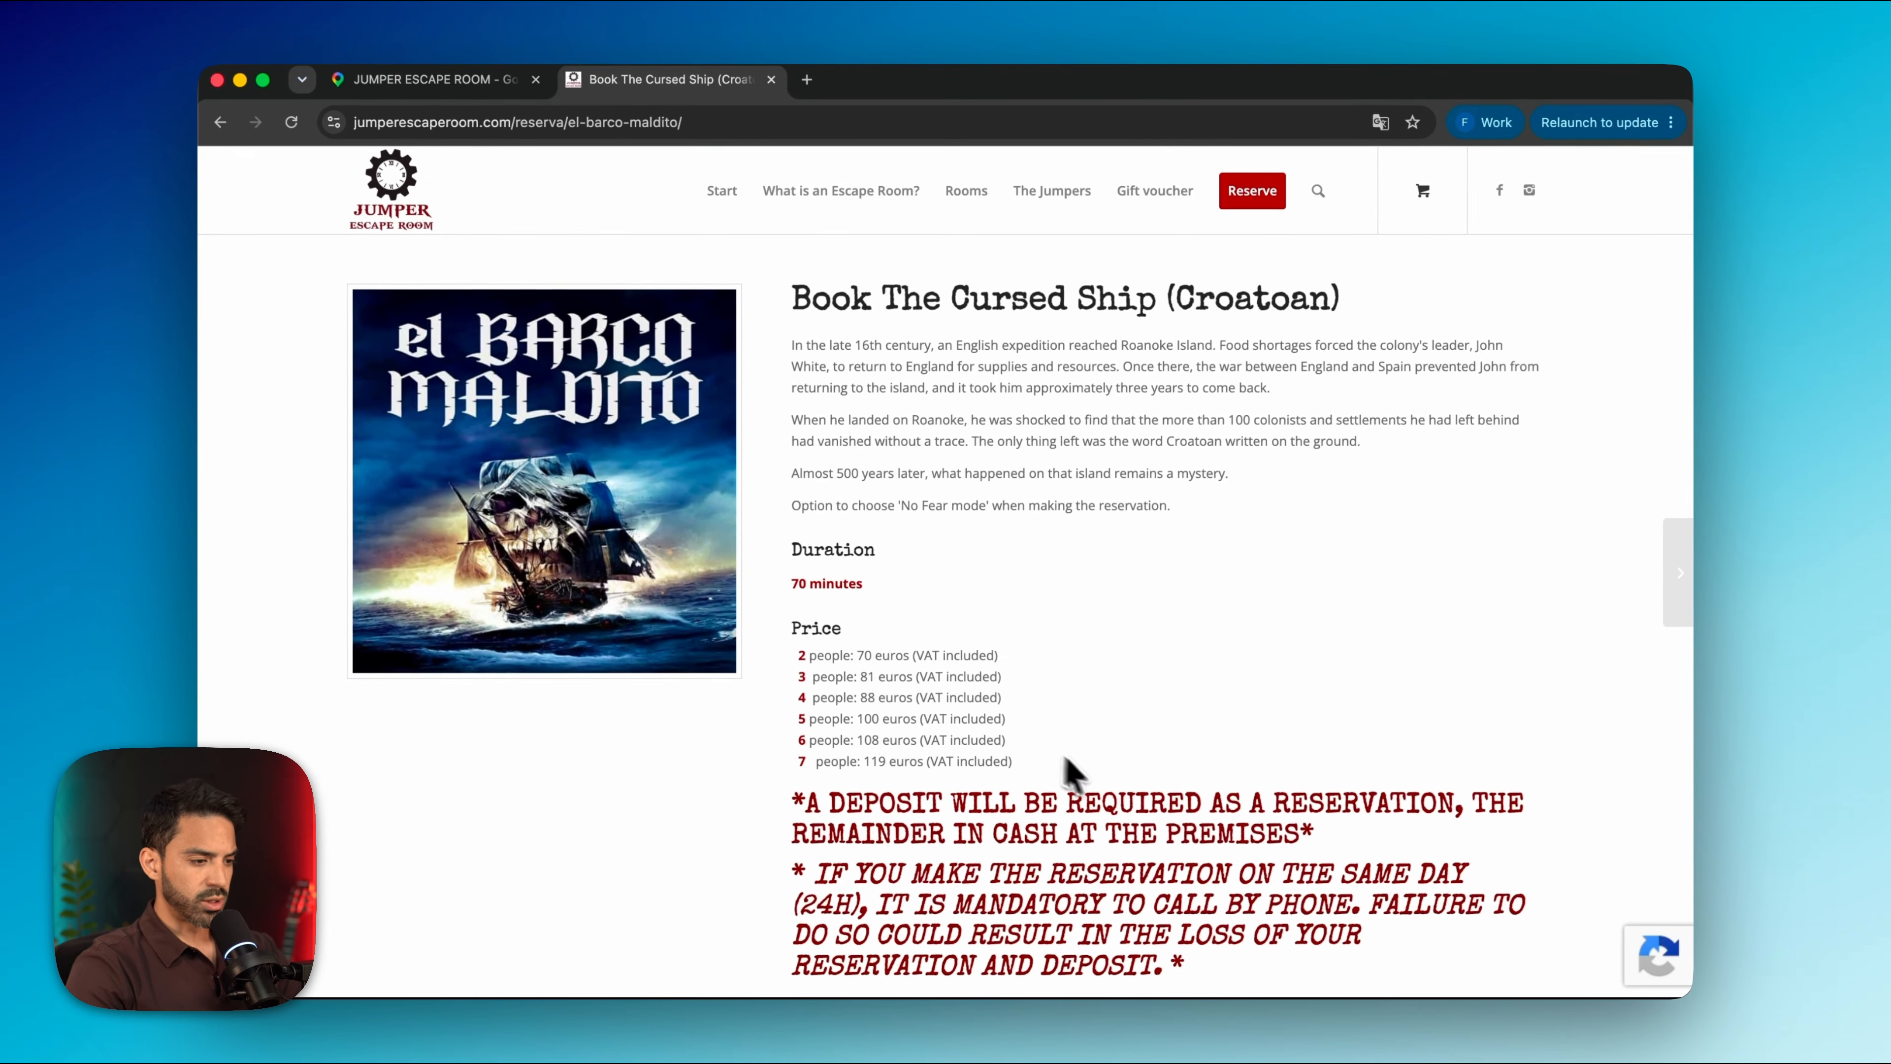
scroll(1102, 734, "down", 4)
scroll(1079, 774, "down", 4)
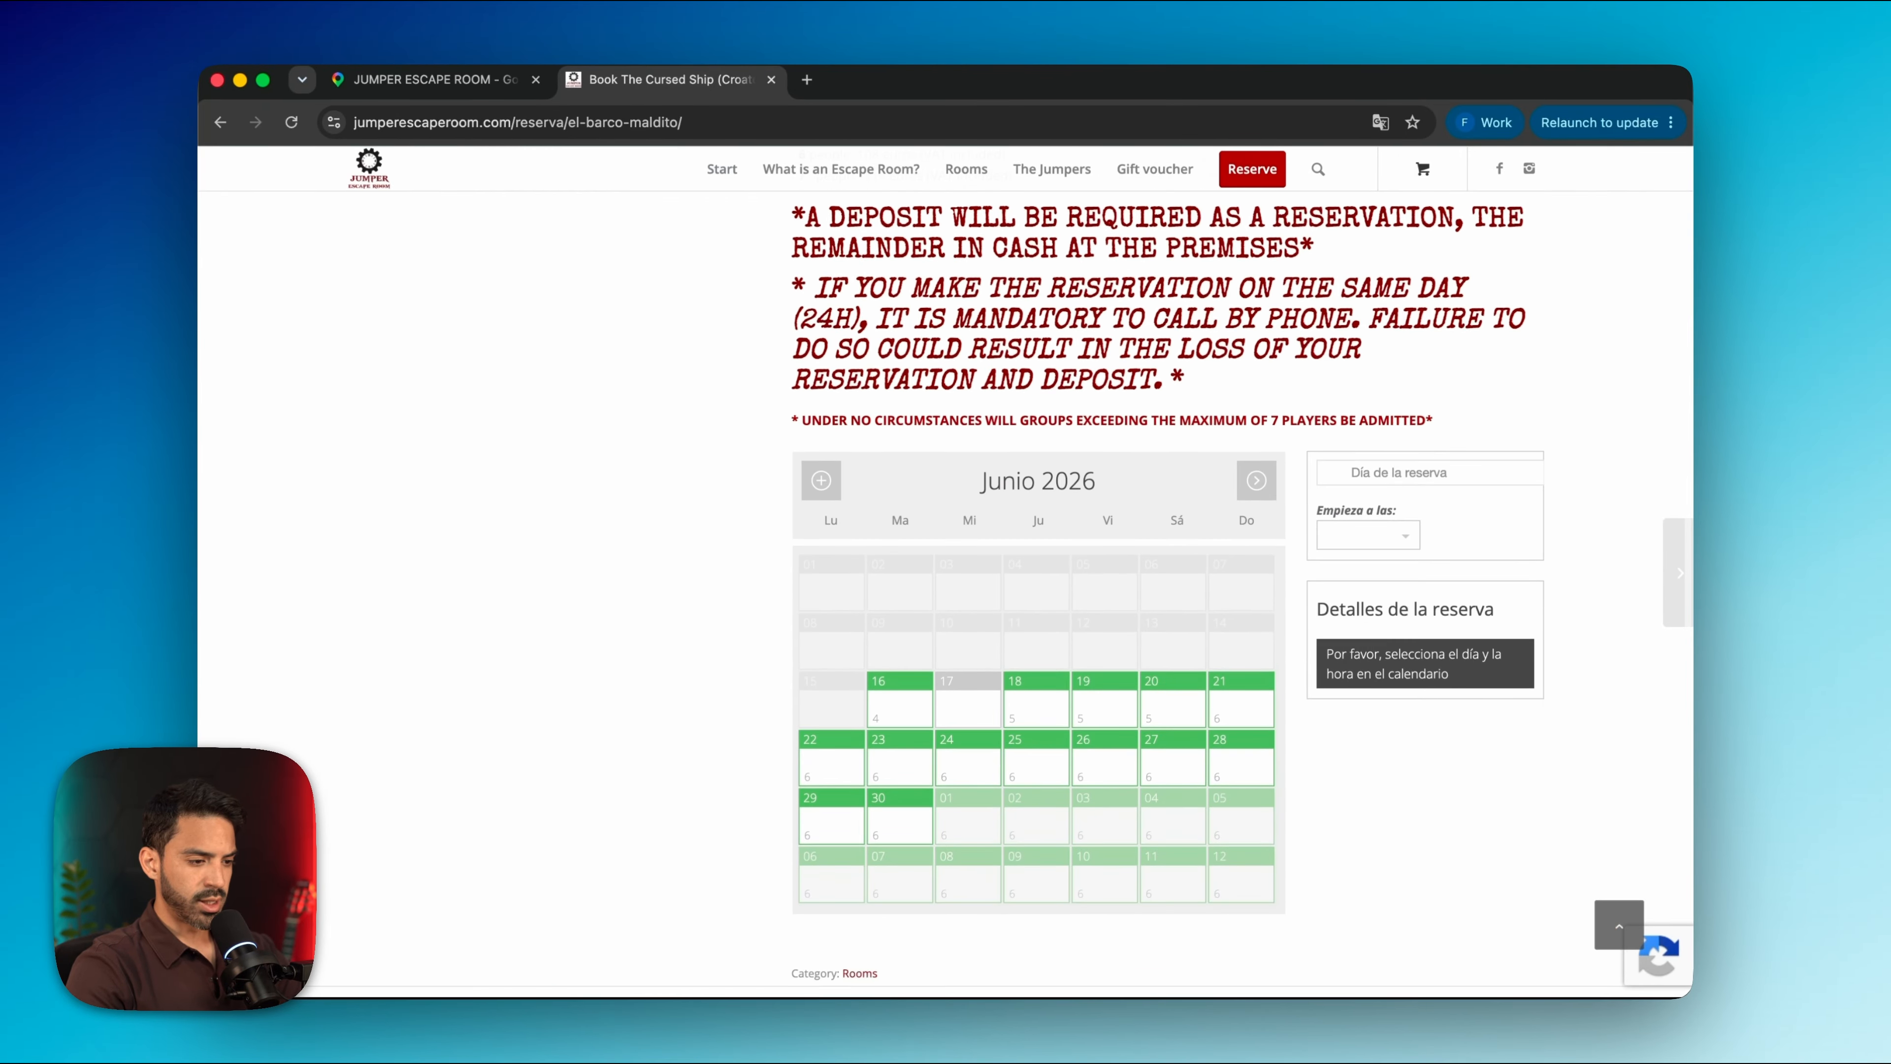
left_click(1050, 719)
scroll(1037, 708, "down", 4)
scroll(1038, 712, "down", 5)
scroll(1039, 713, "up", 3)
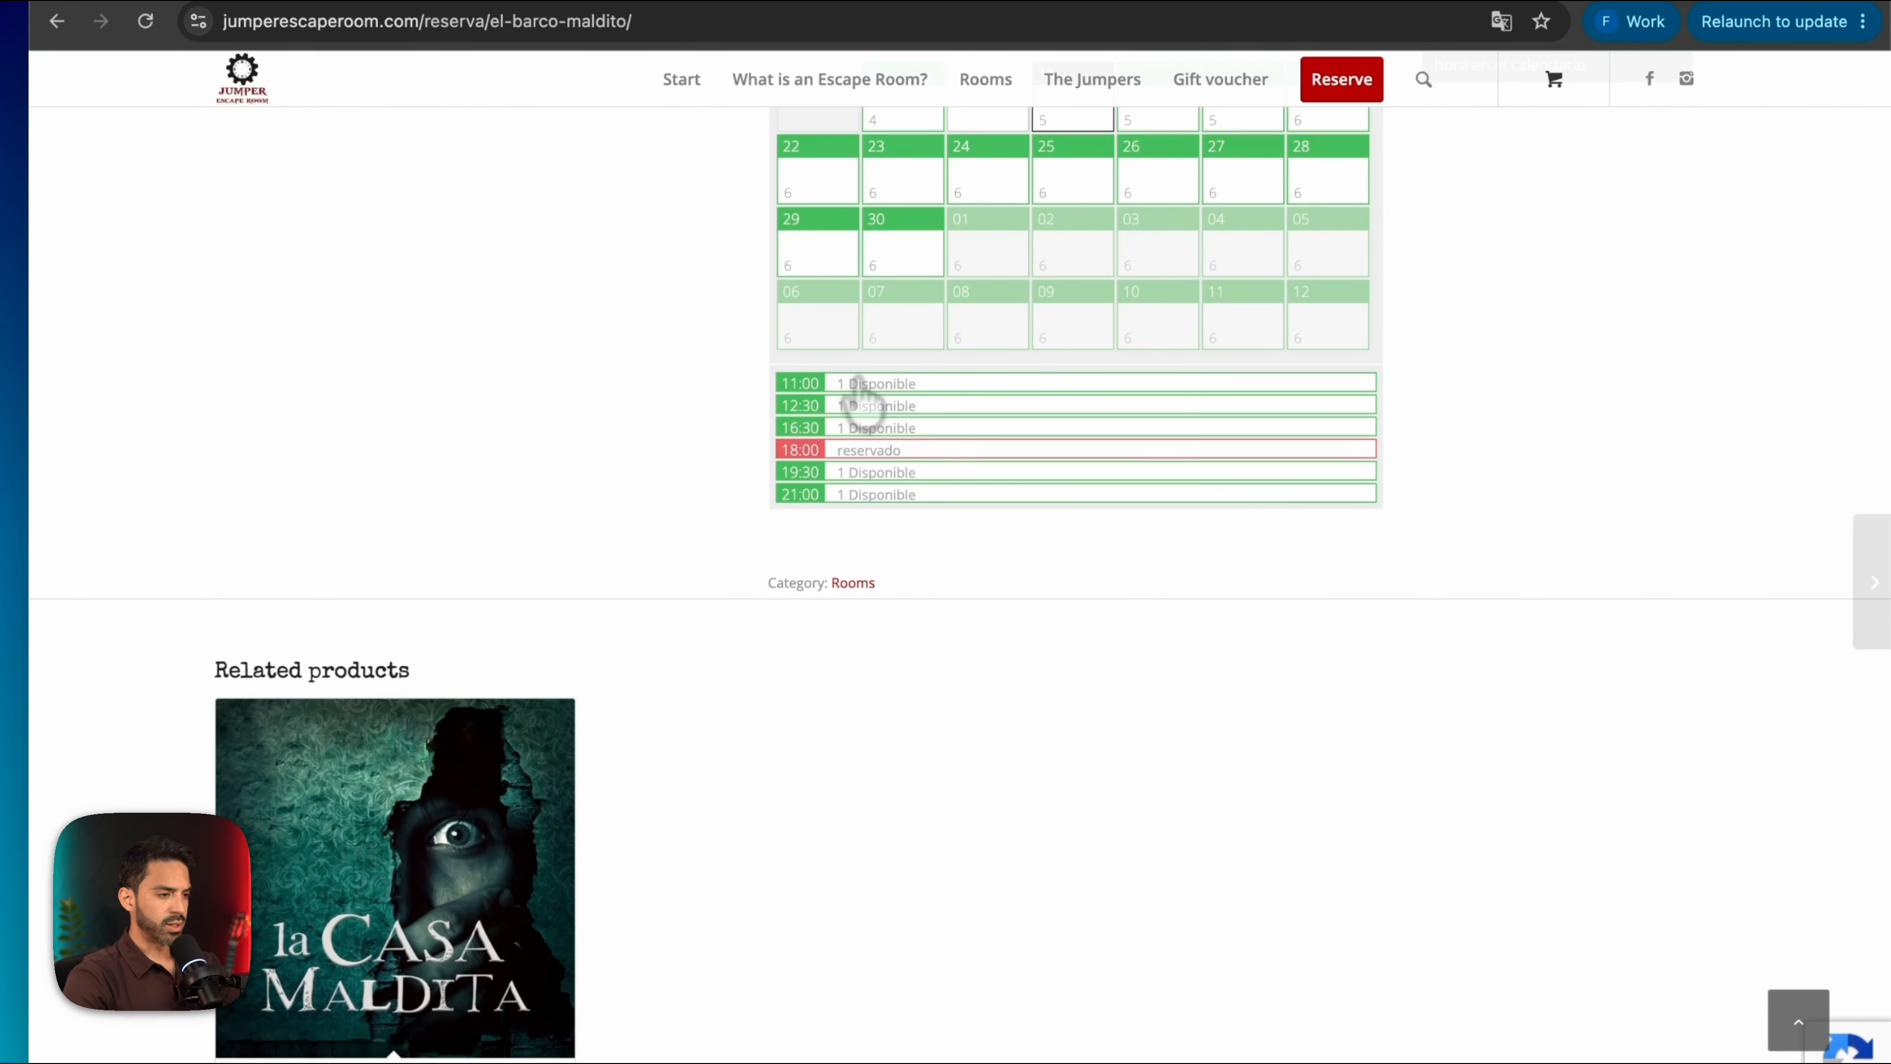
left_click(864, 388)
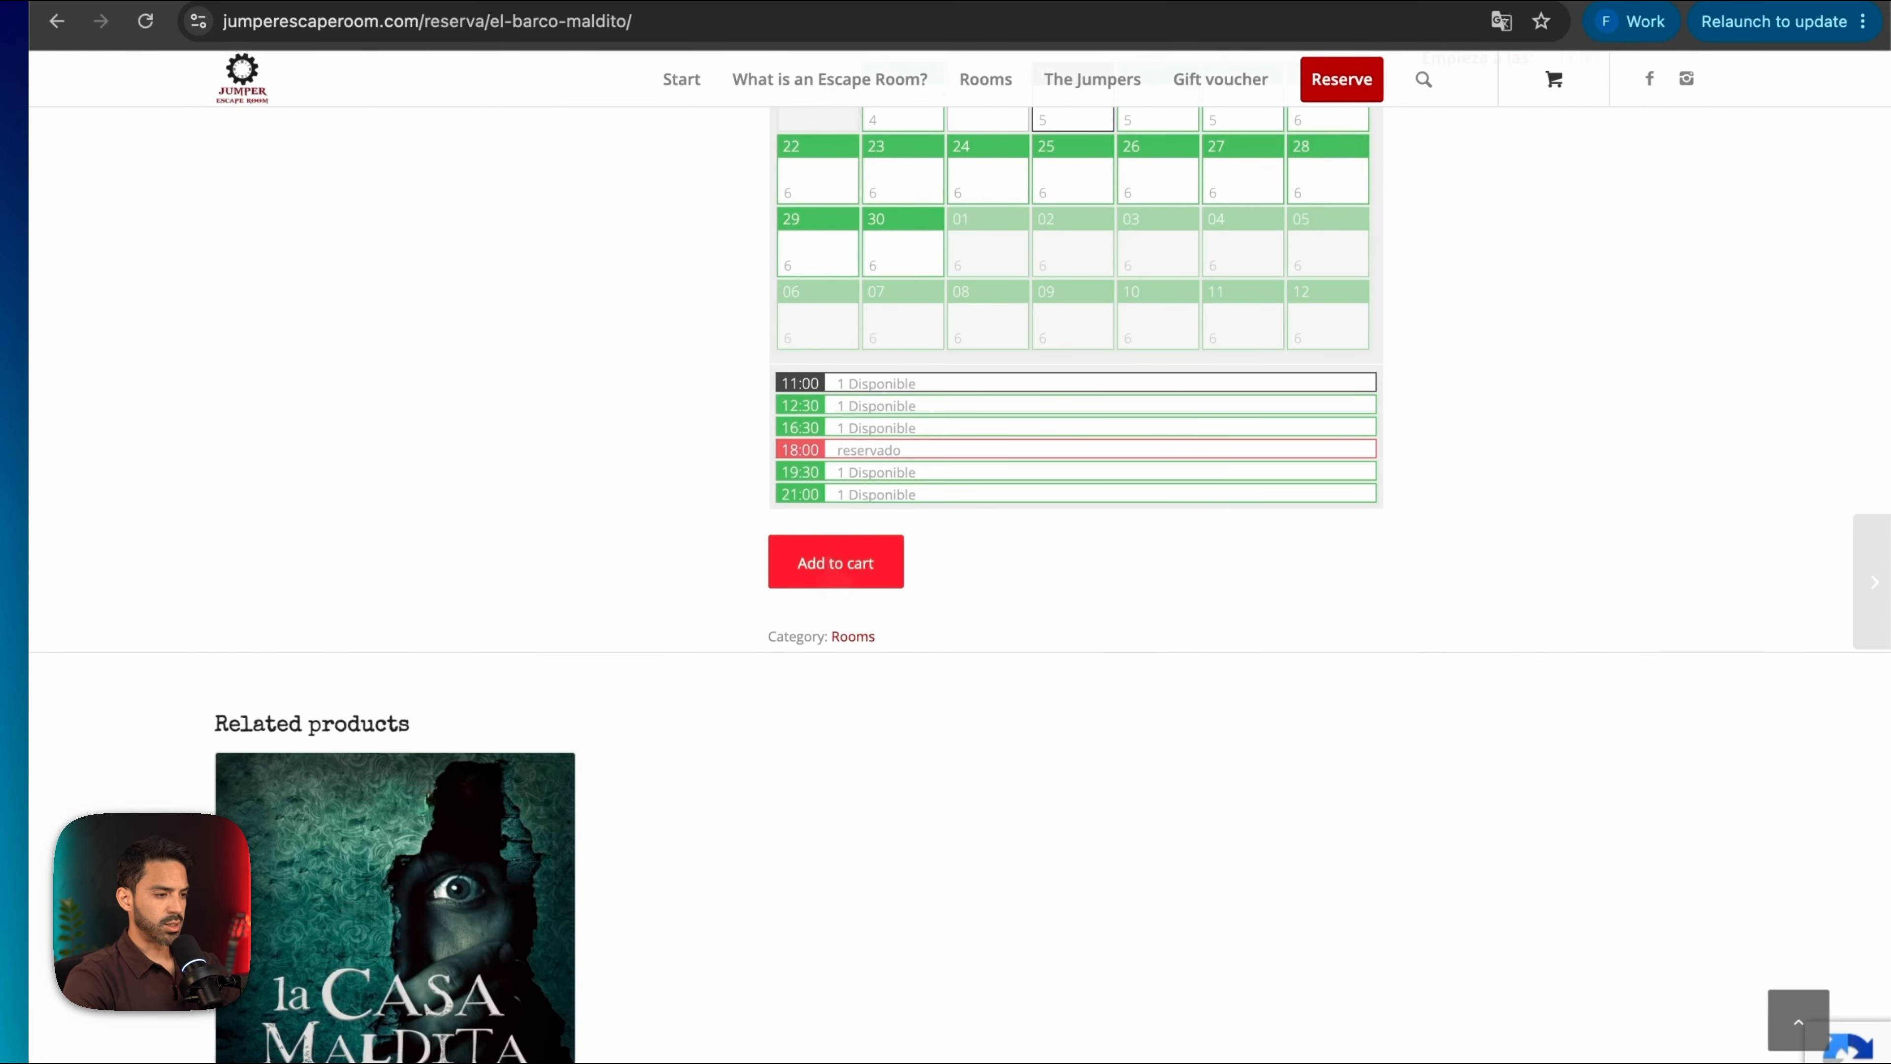
left_click(836, 566)
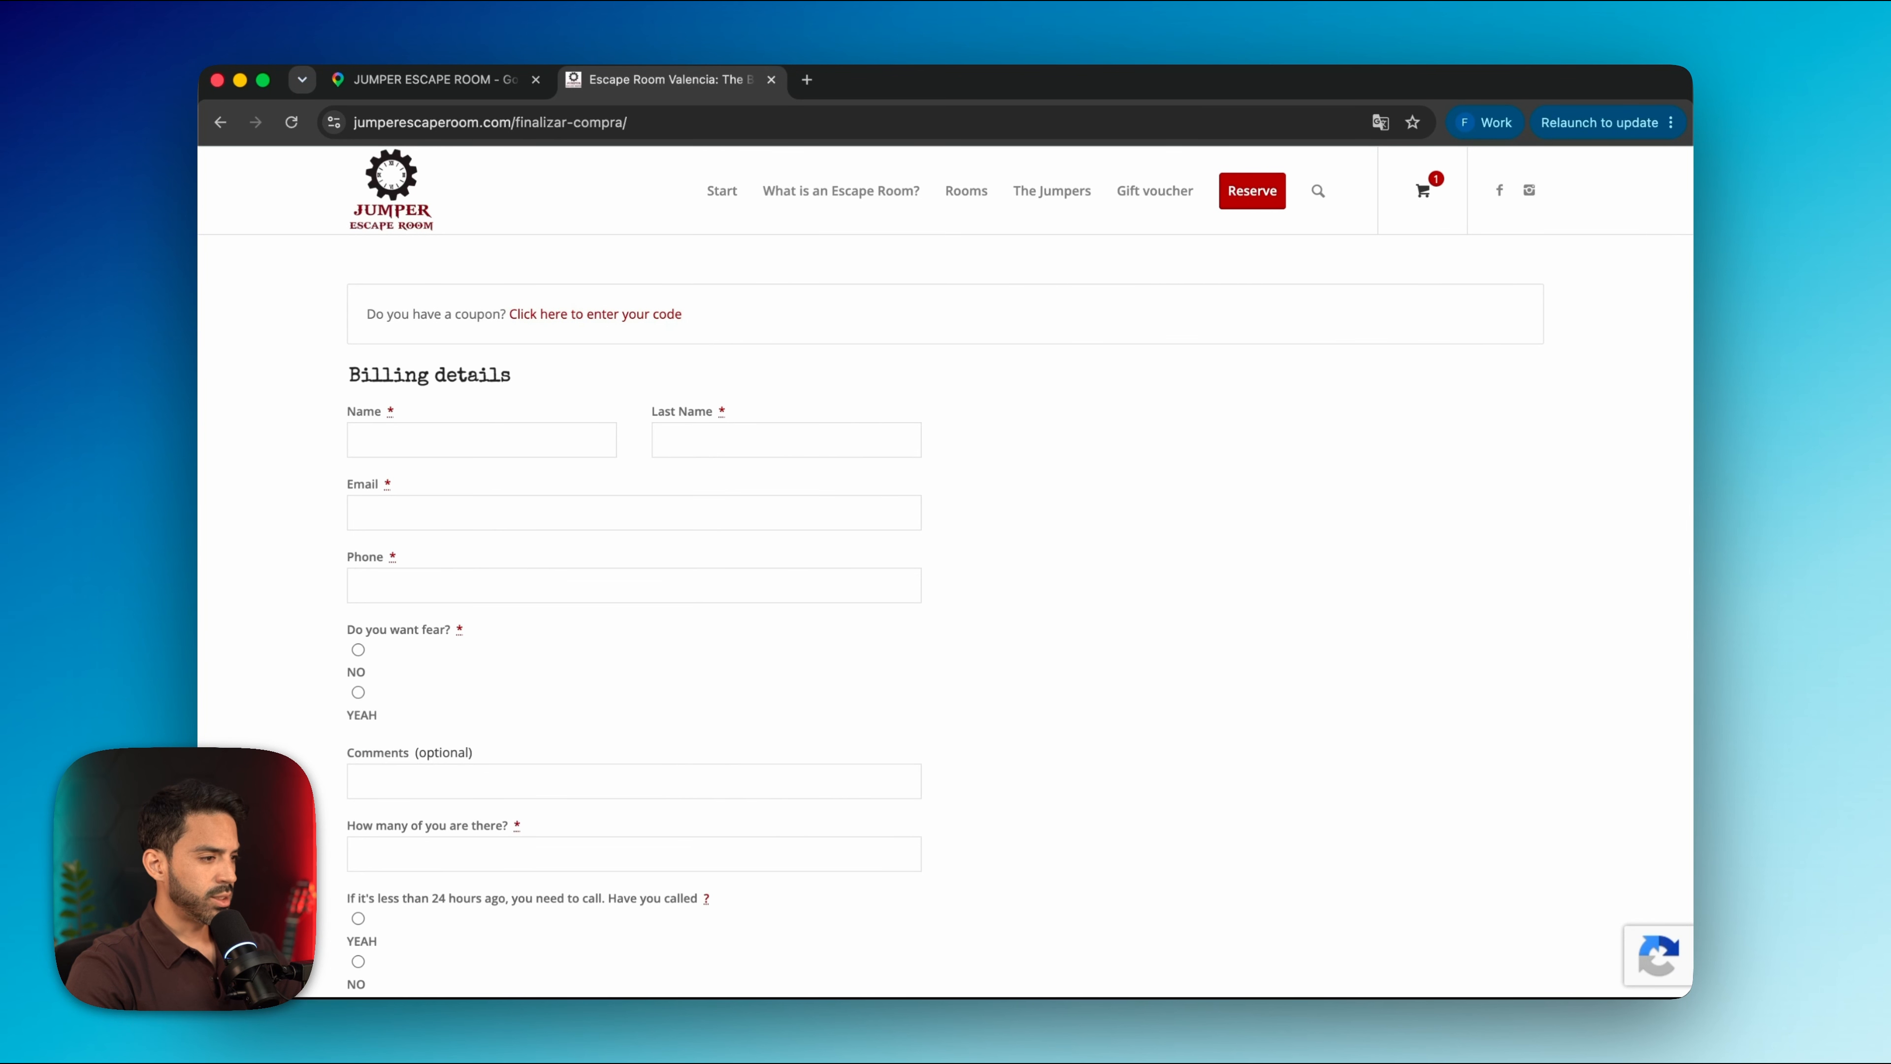
Review the checkout page showing the €20 deposit
scroll(945, 574, "down", 10)
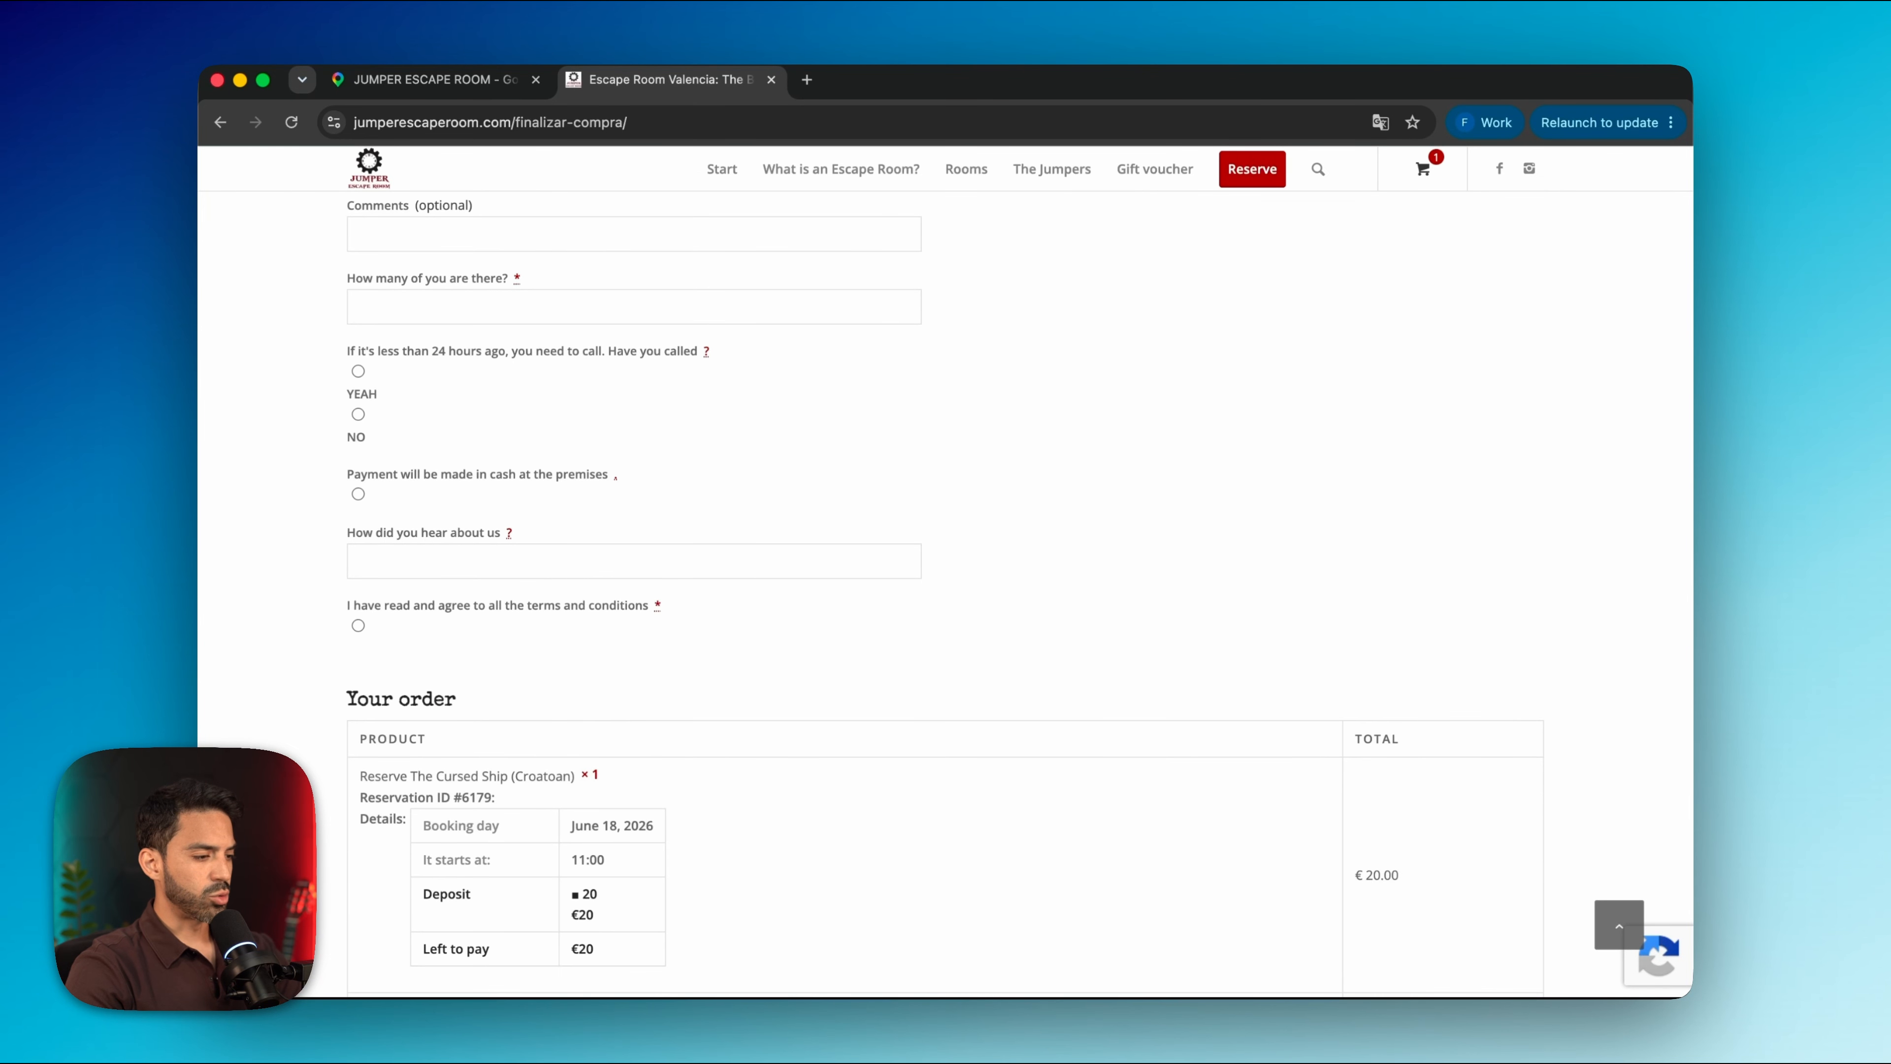
scroll(944, 596, "down", 6)
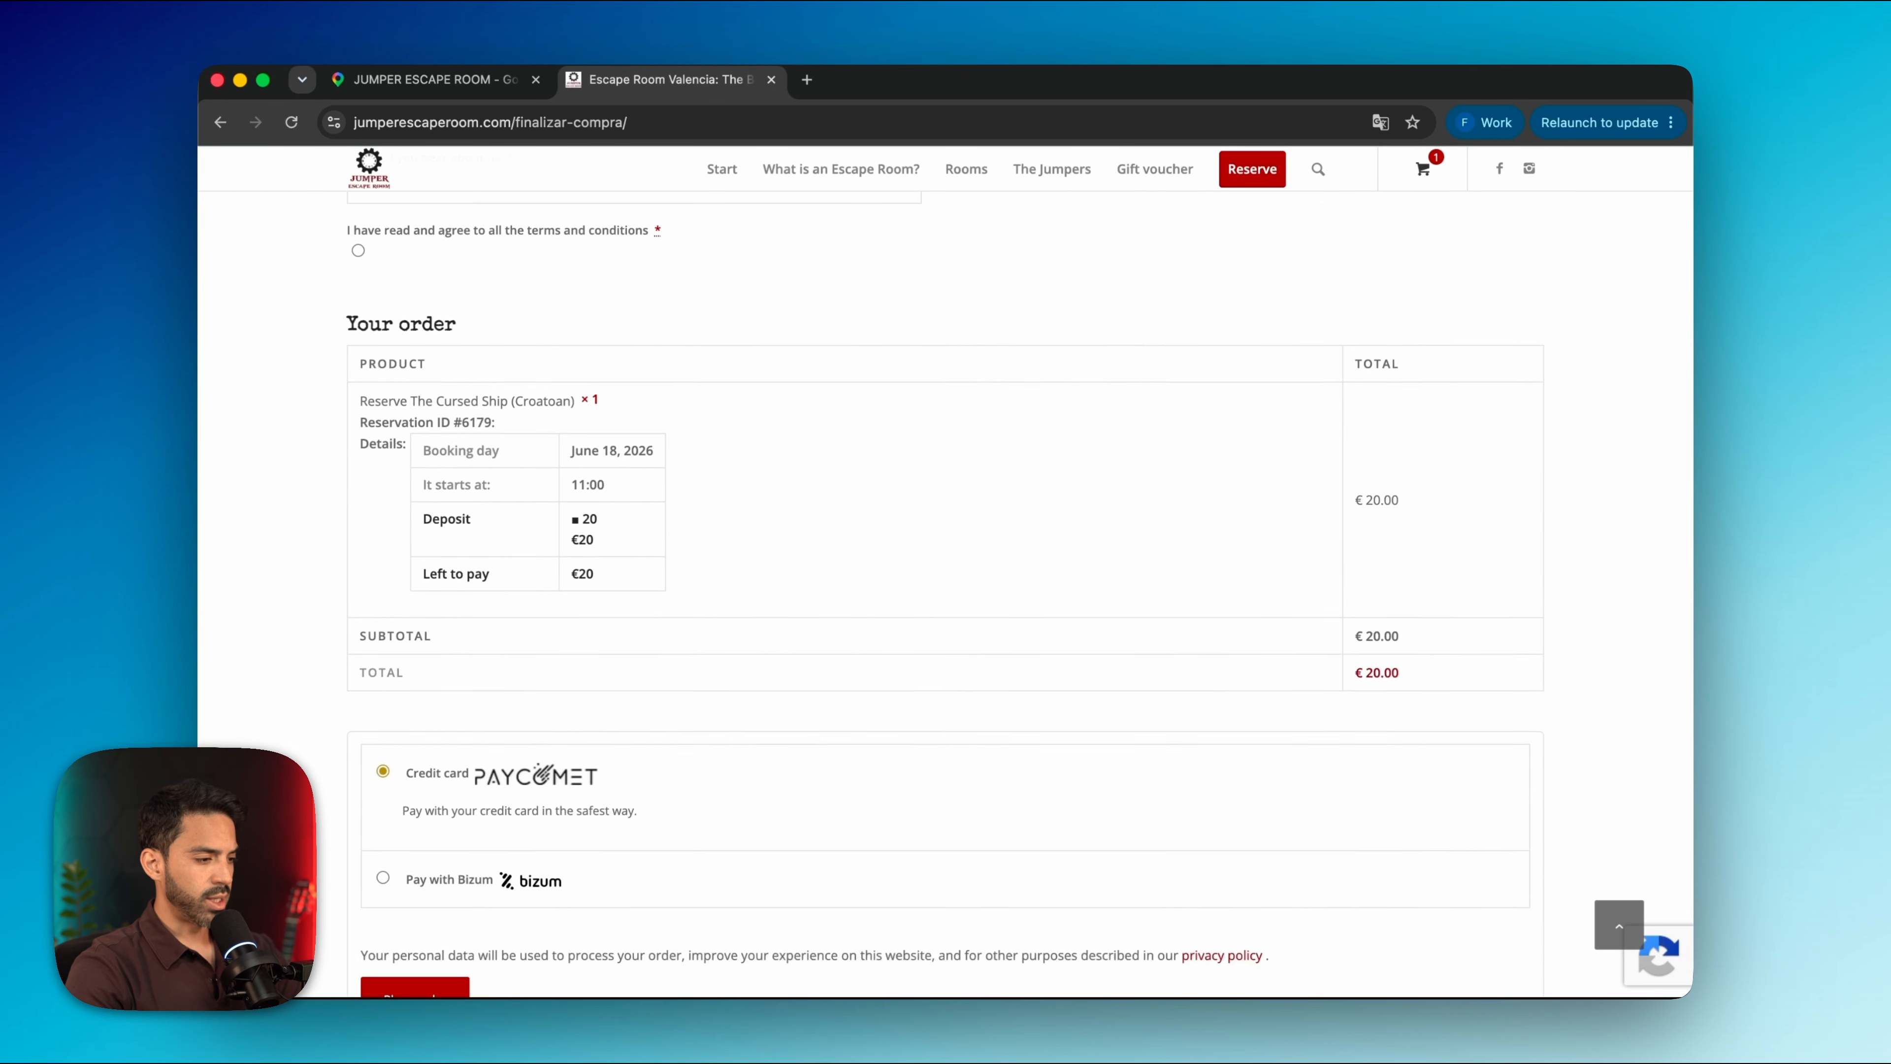
scroll(1140, 765, "up", 15)
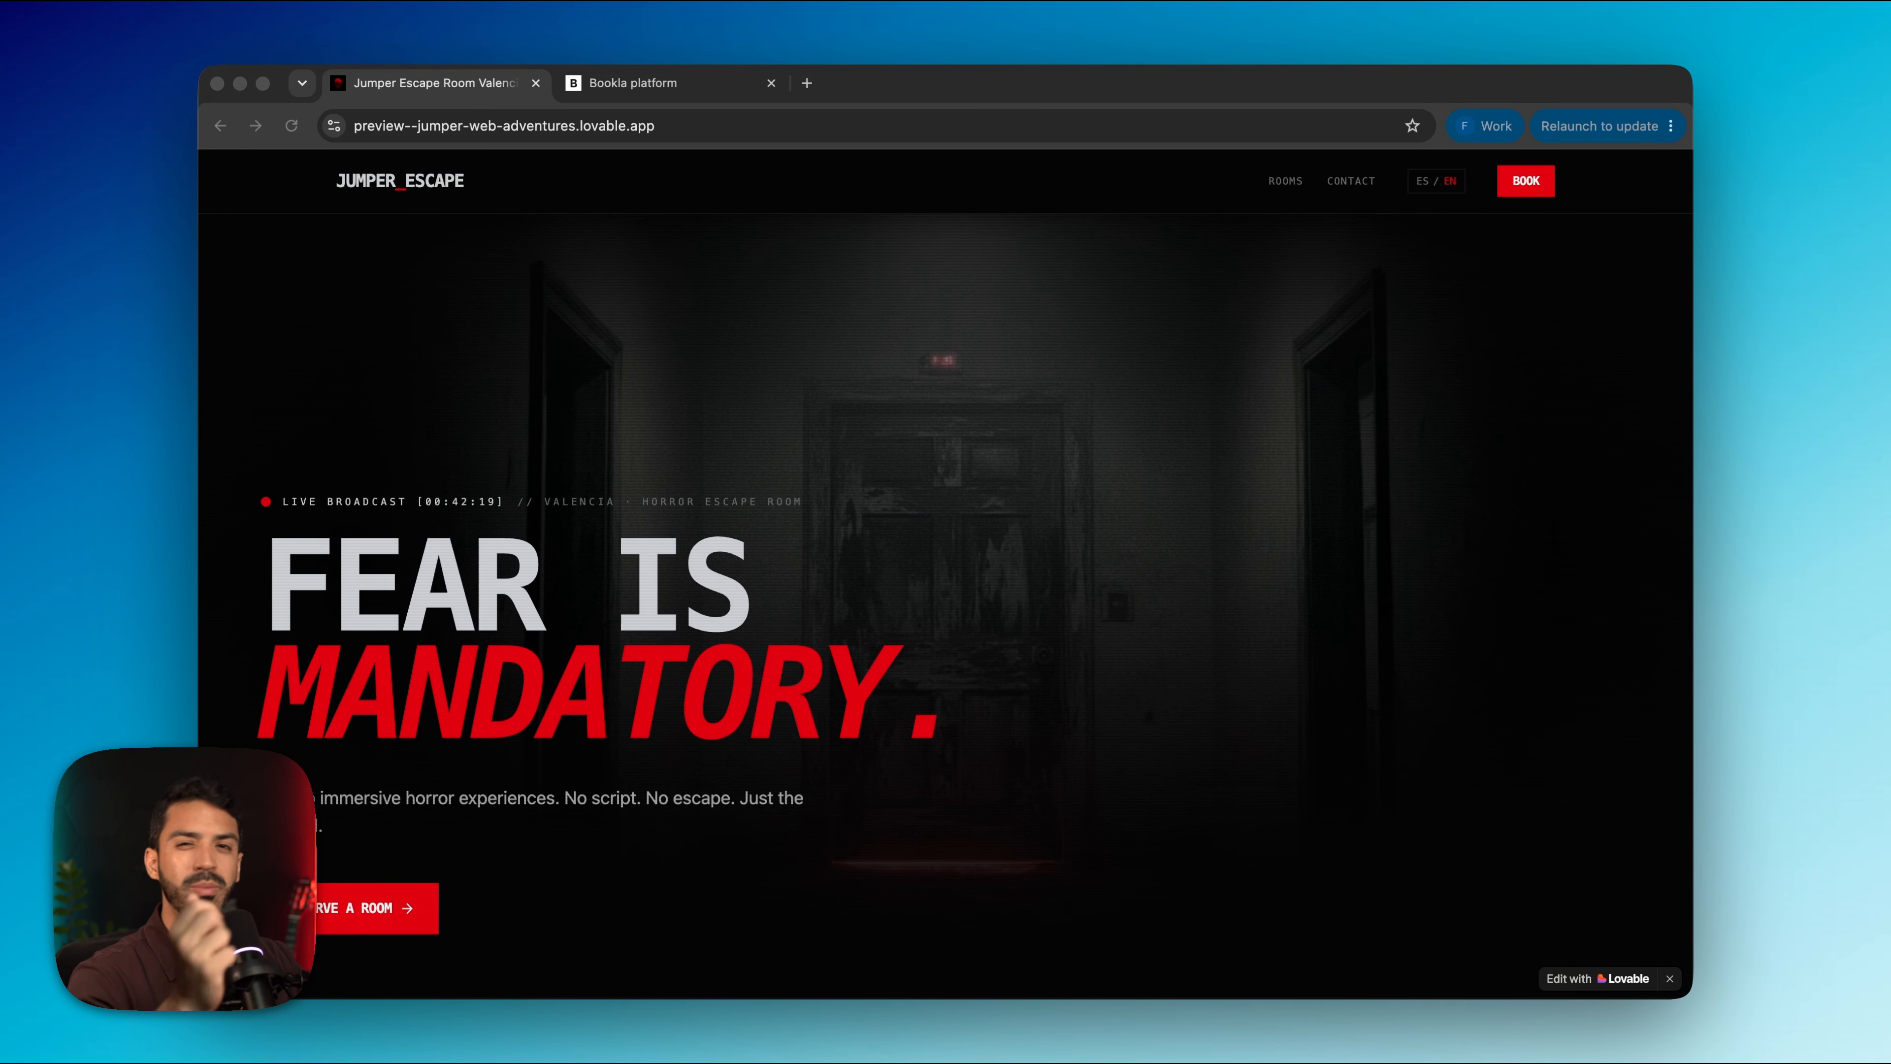
Scroll past the gift card section and open the Croatoan · The Cursed Ship room card
scroll(865, 792, "down", 15)
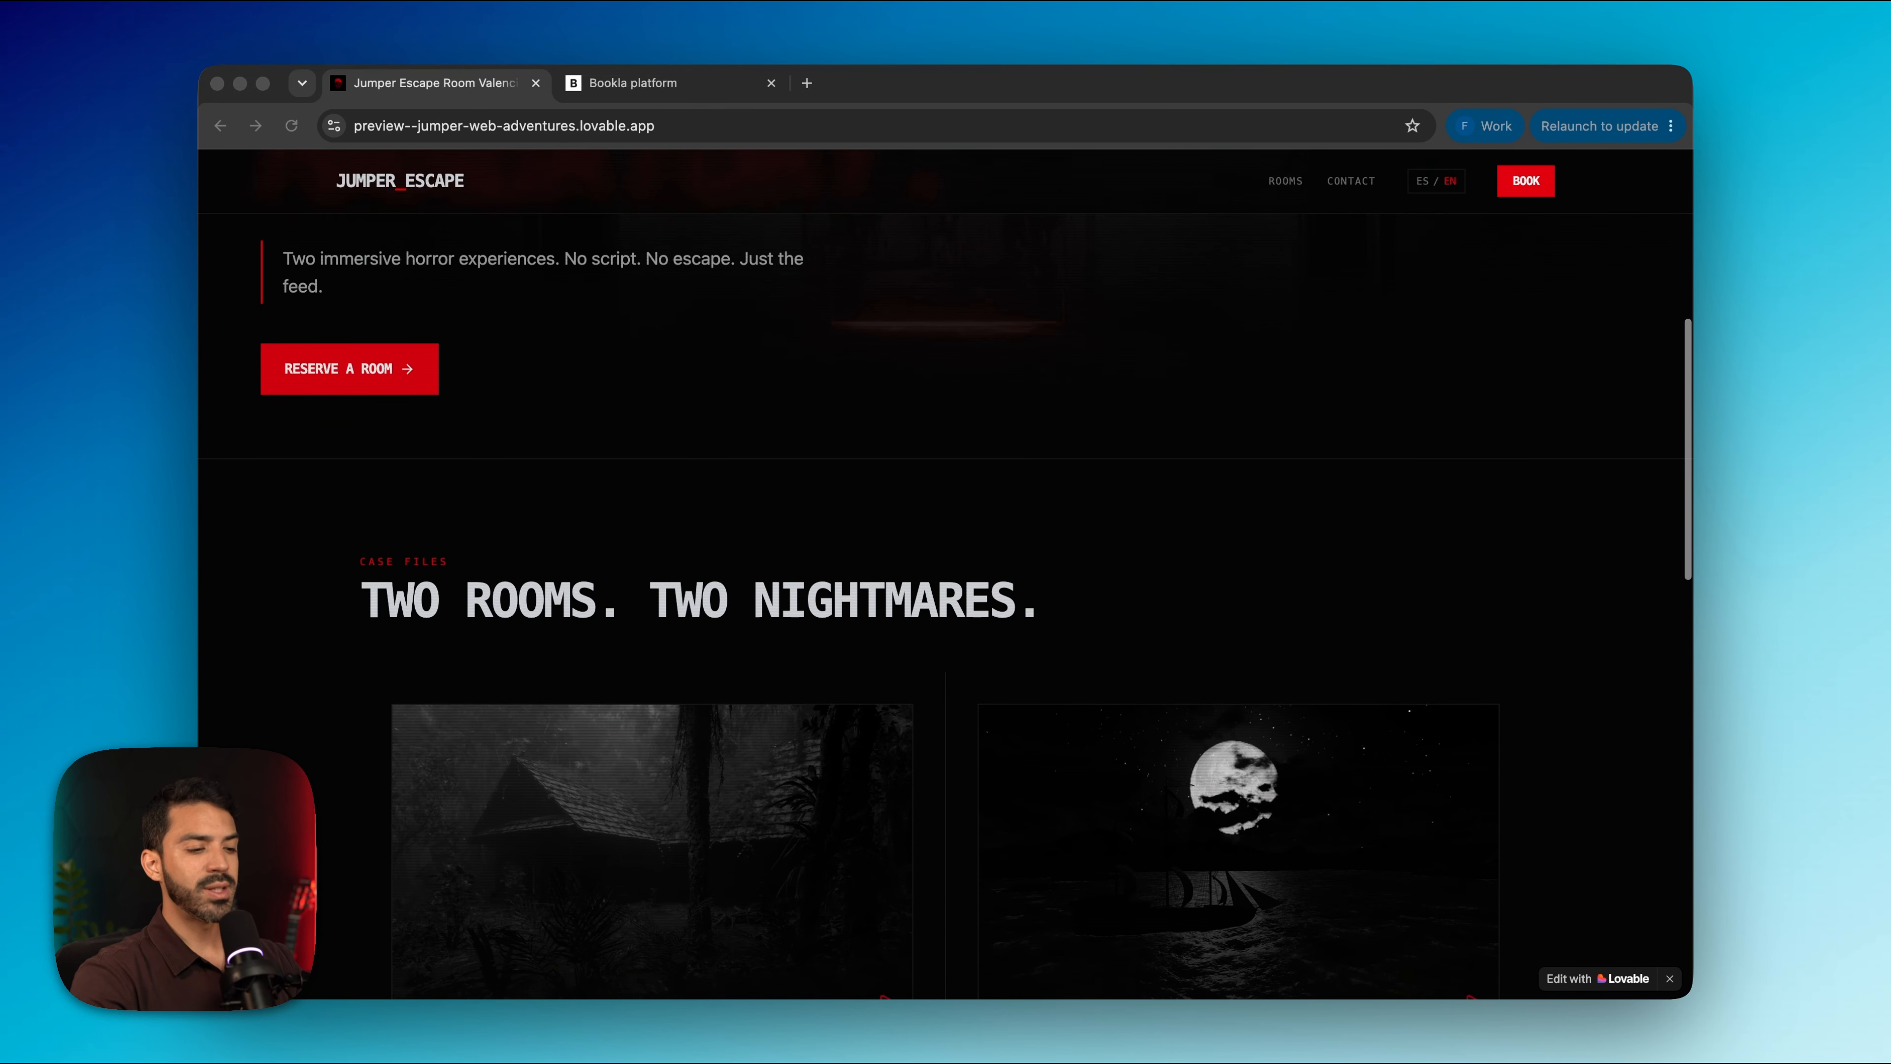
scroll(865, 811, "down", 5)
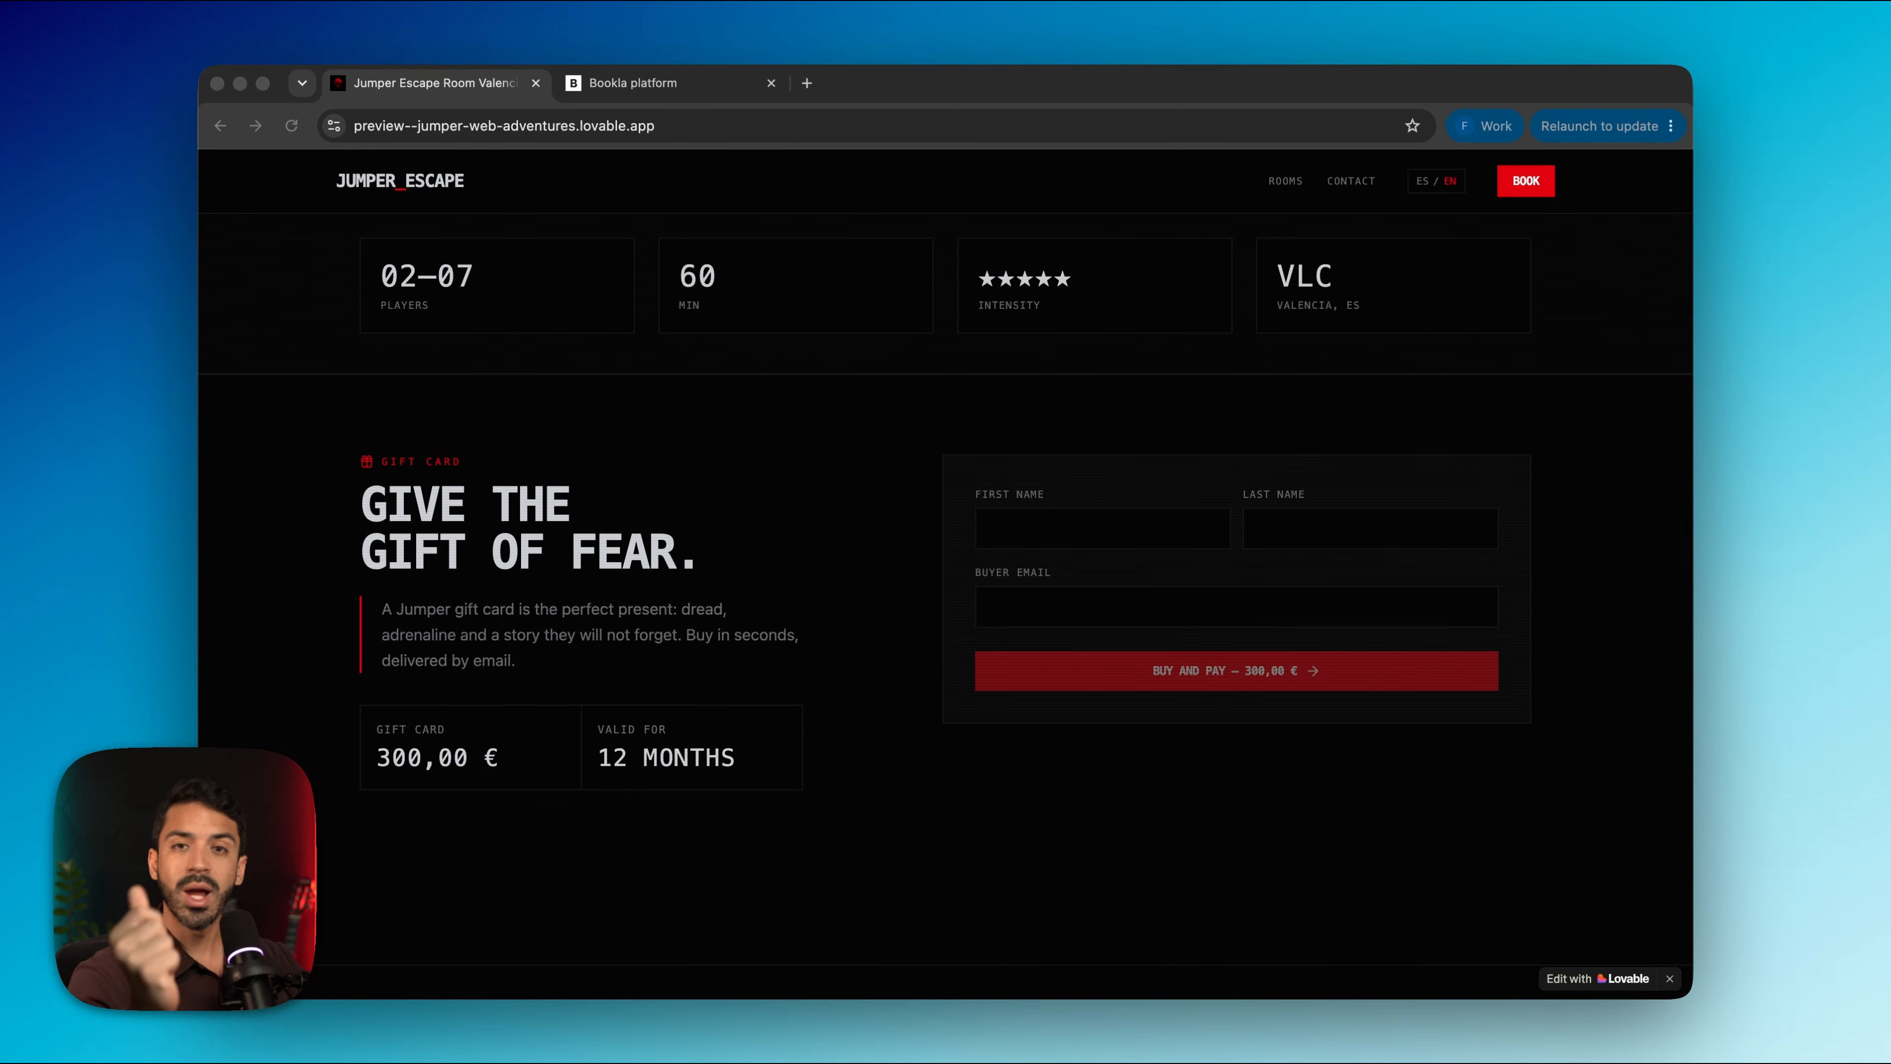
scroll(1201, 513, "up", 10)
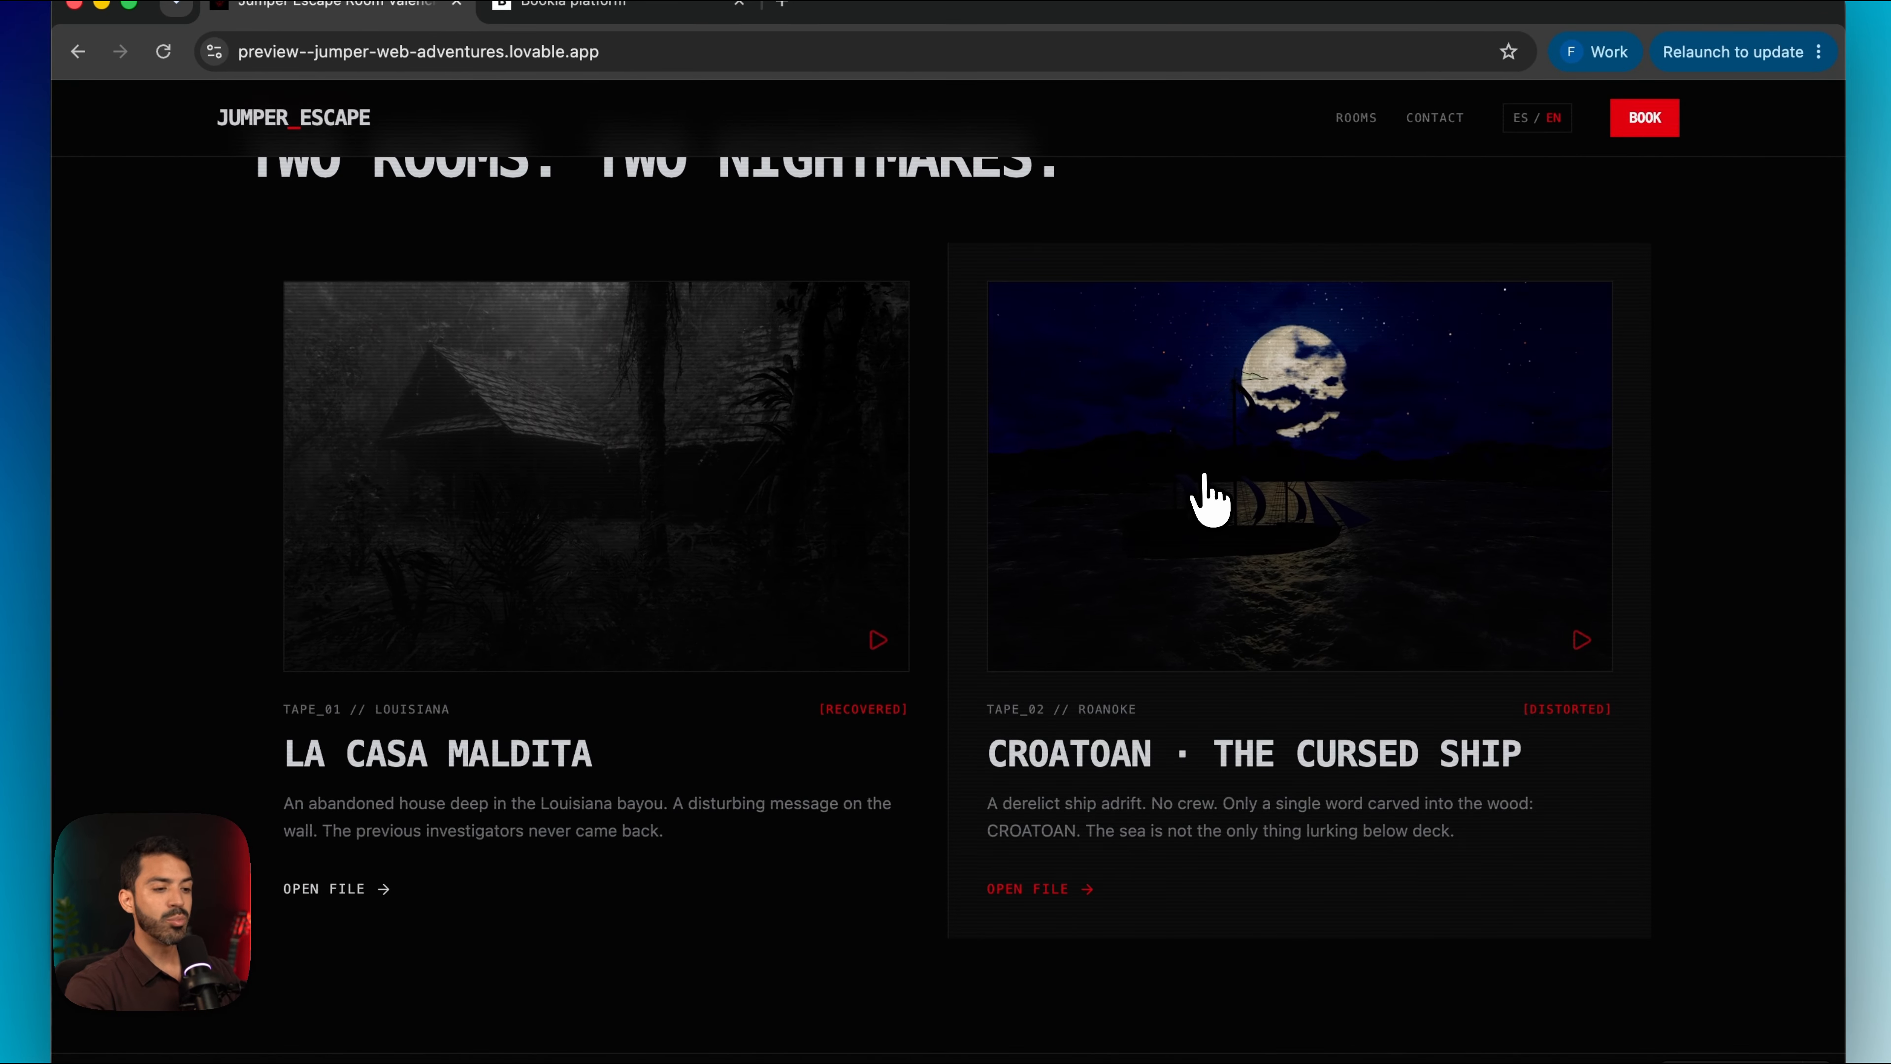
left_click(1201, 474)
Book Croatoan for Jun 26, 2026 at 01:00 PM with 6 players and the Media Package
scroll(1177, 507, "down", 15)
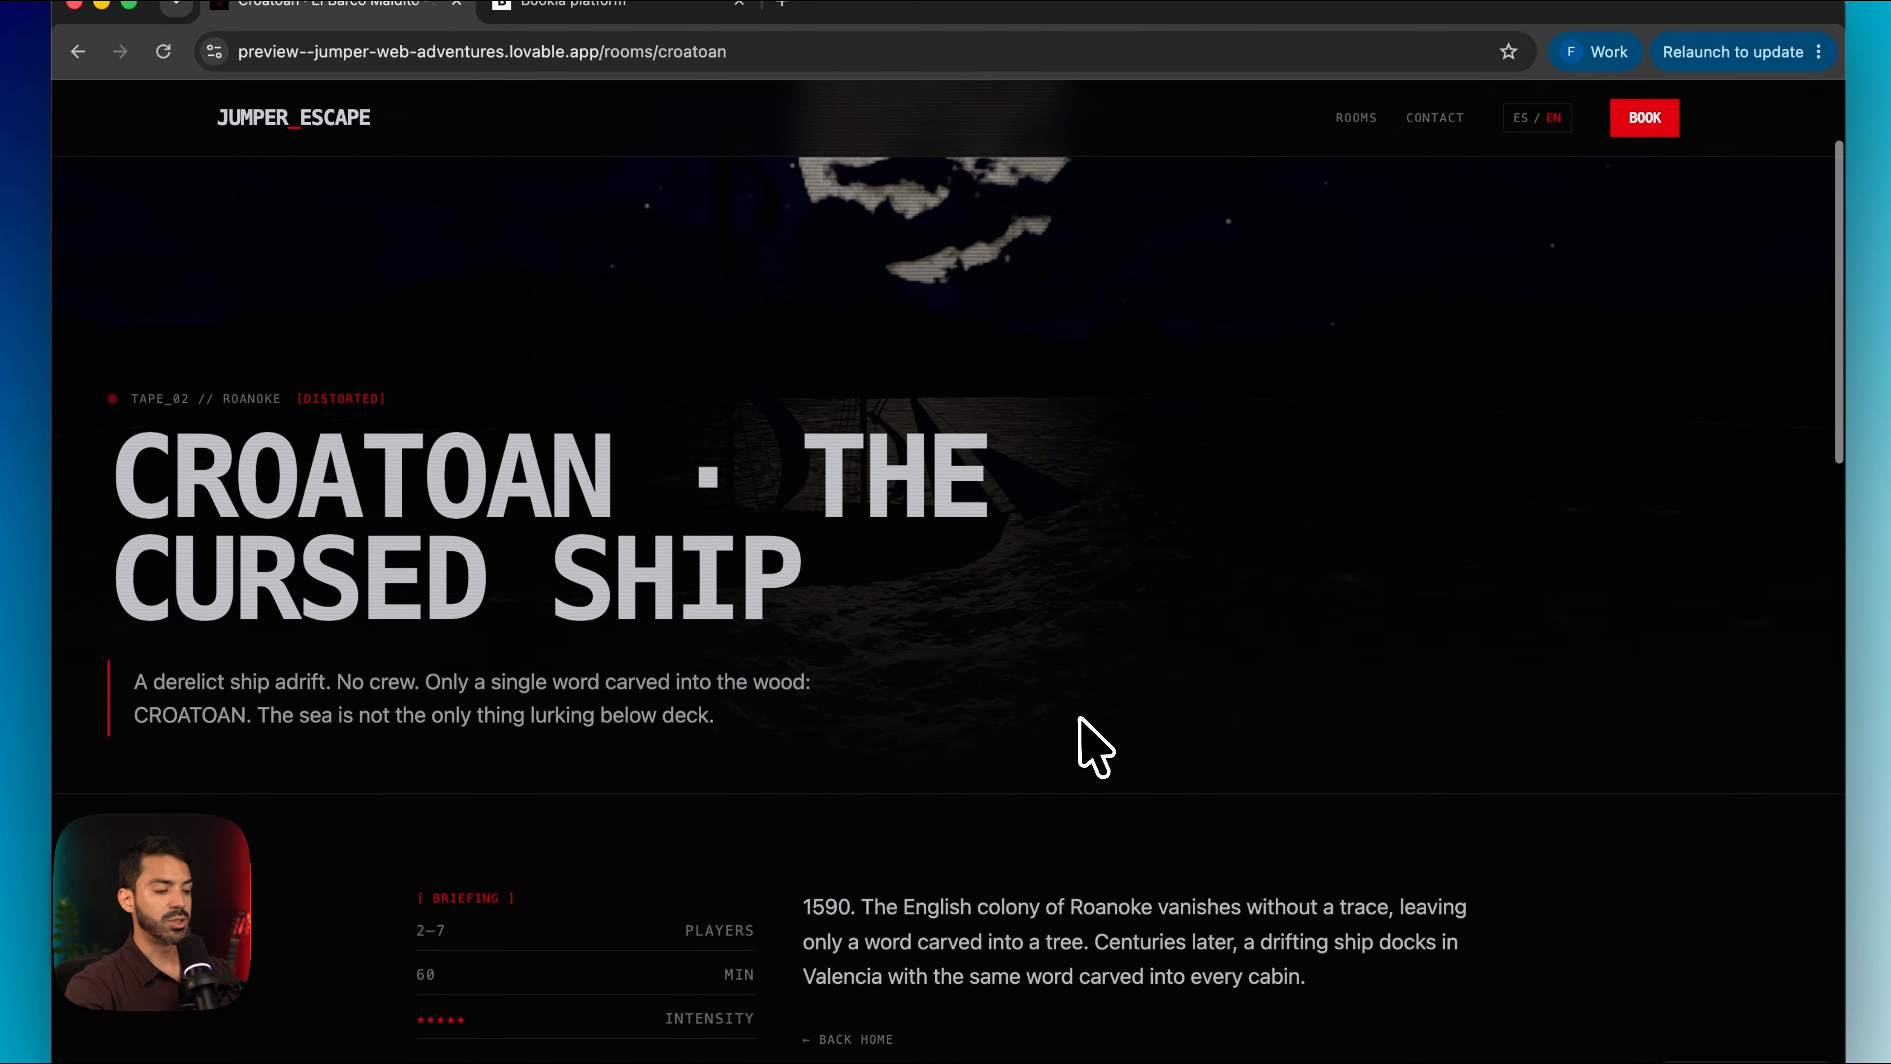
left_click(970, 680)
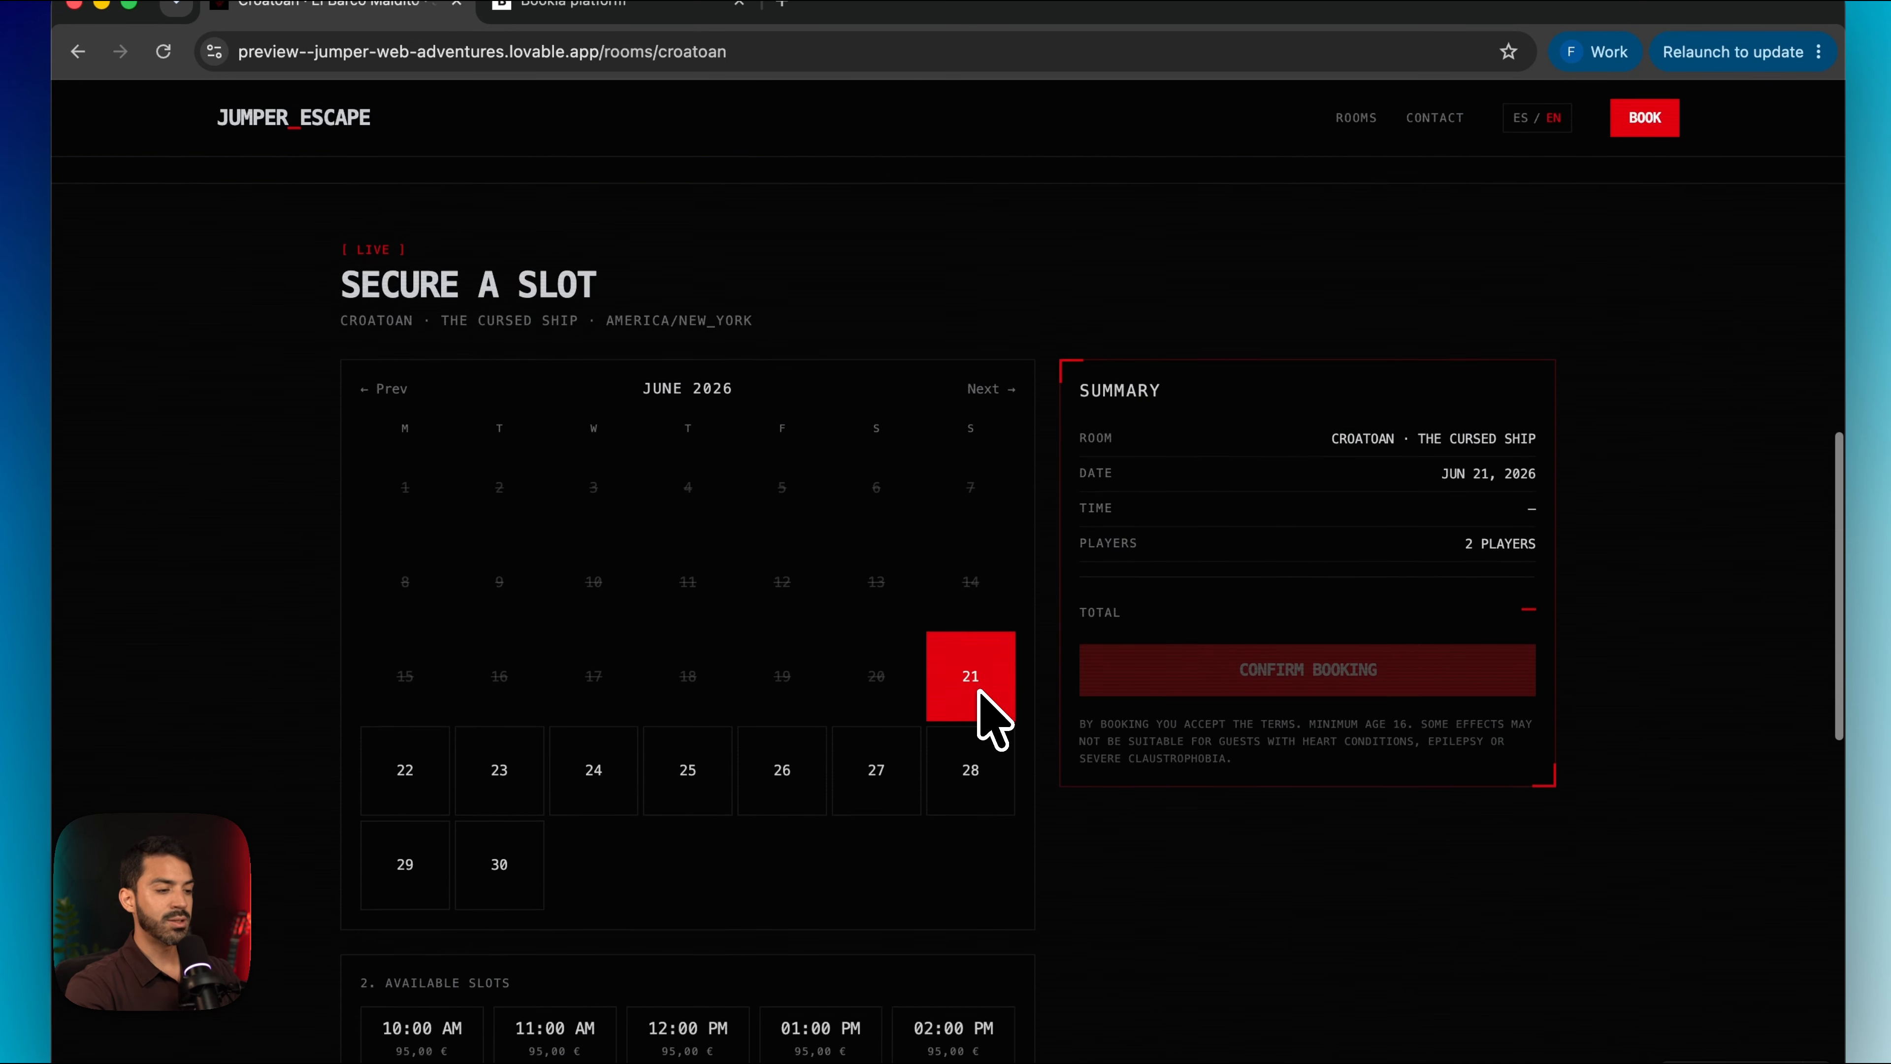
scroll(992, 717, "down", 6)
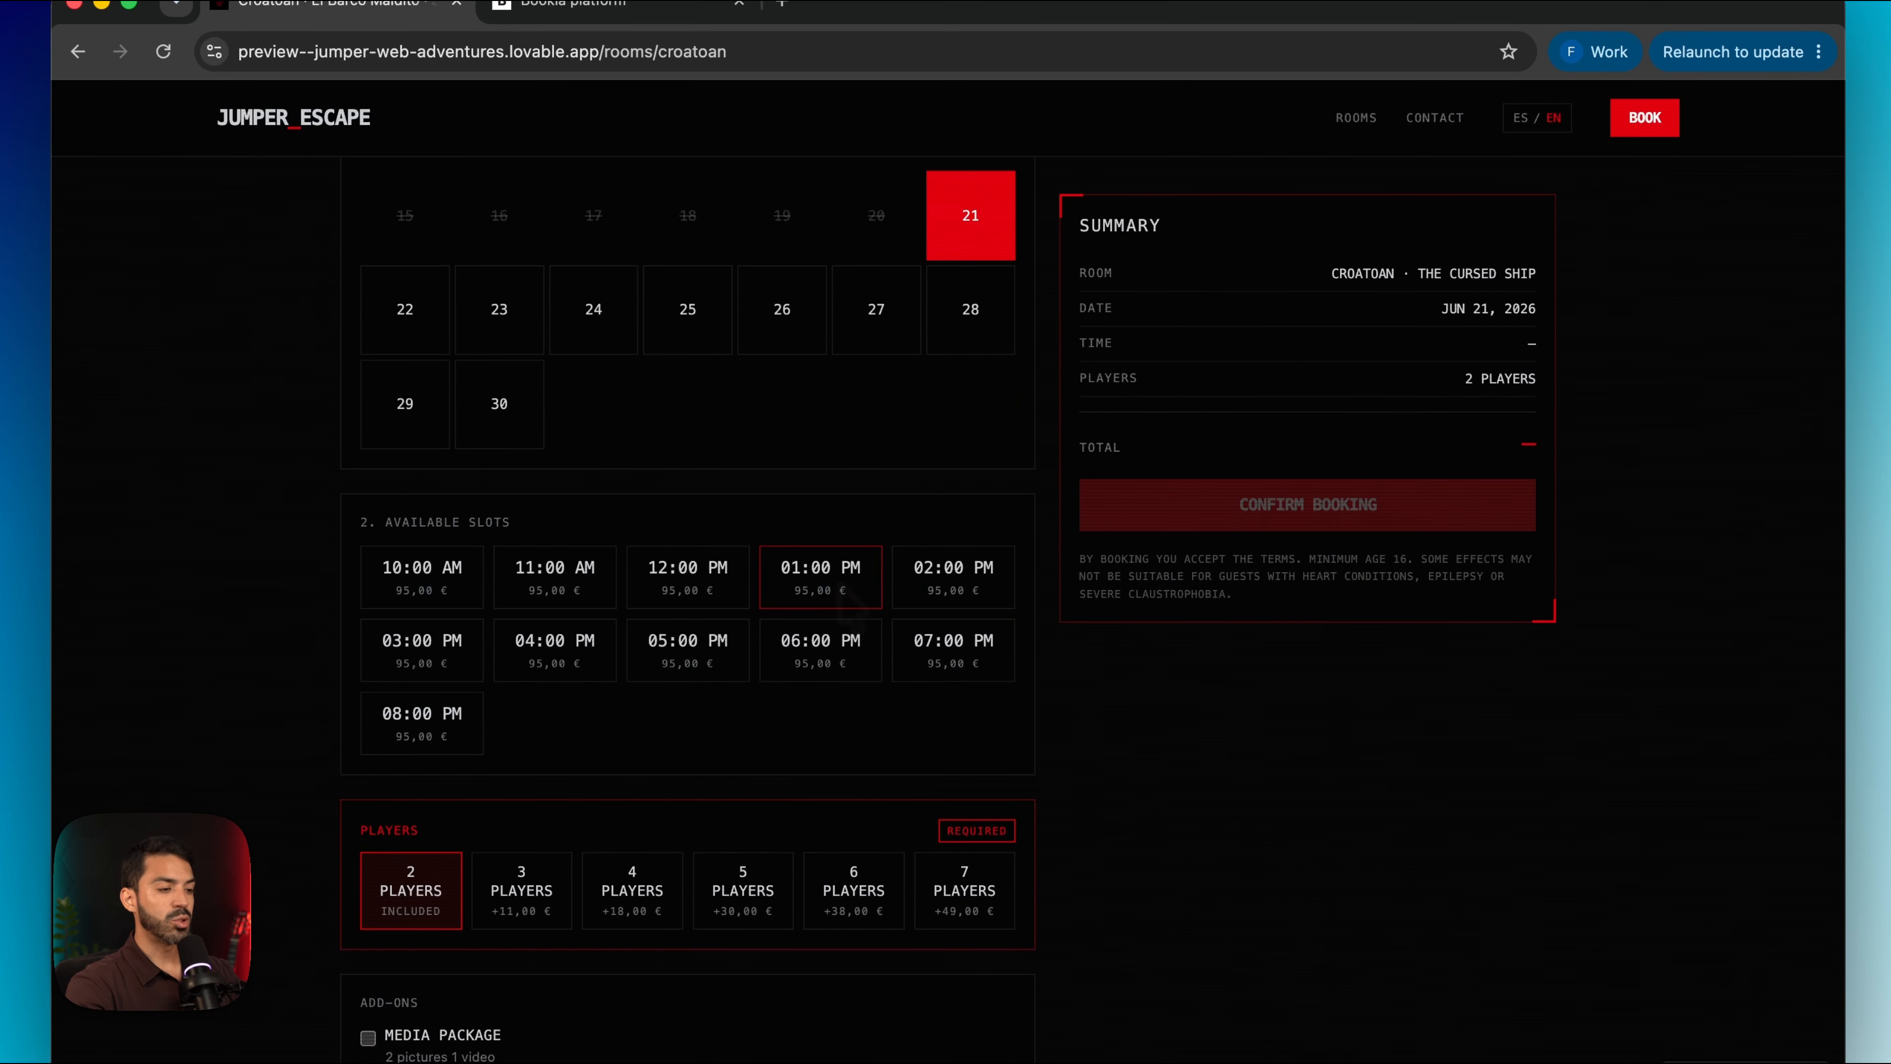
left_click(877, 347)
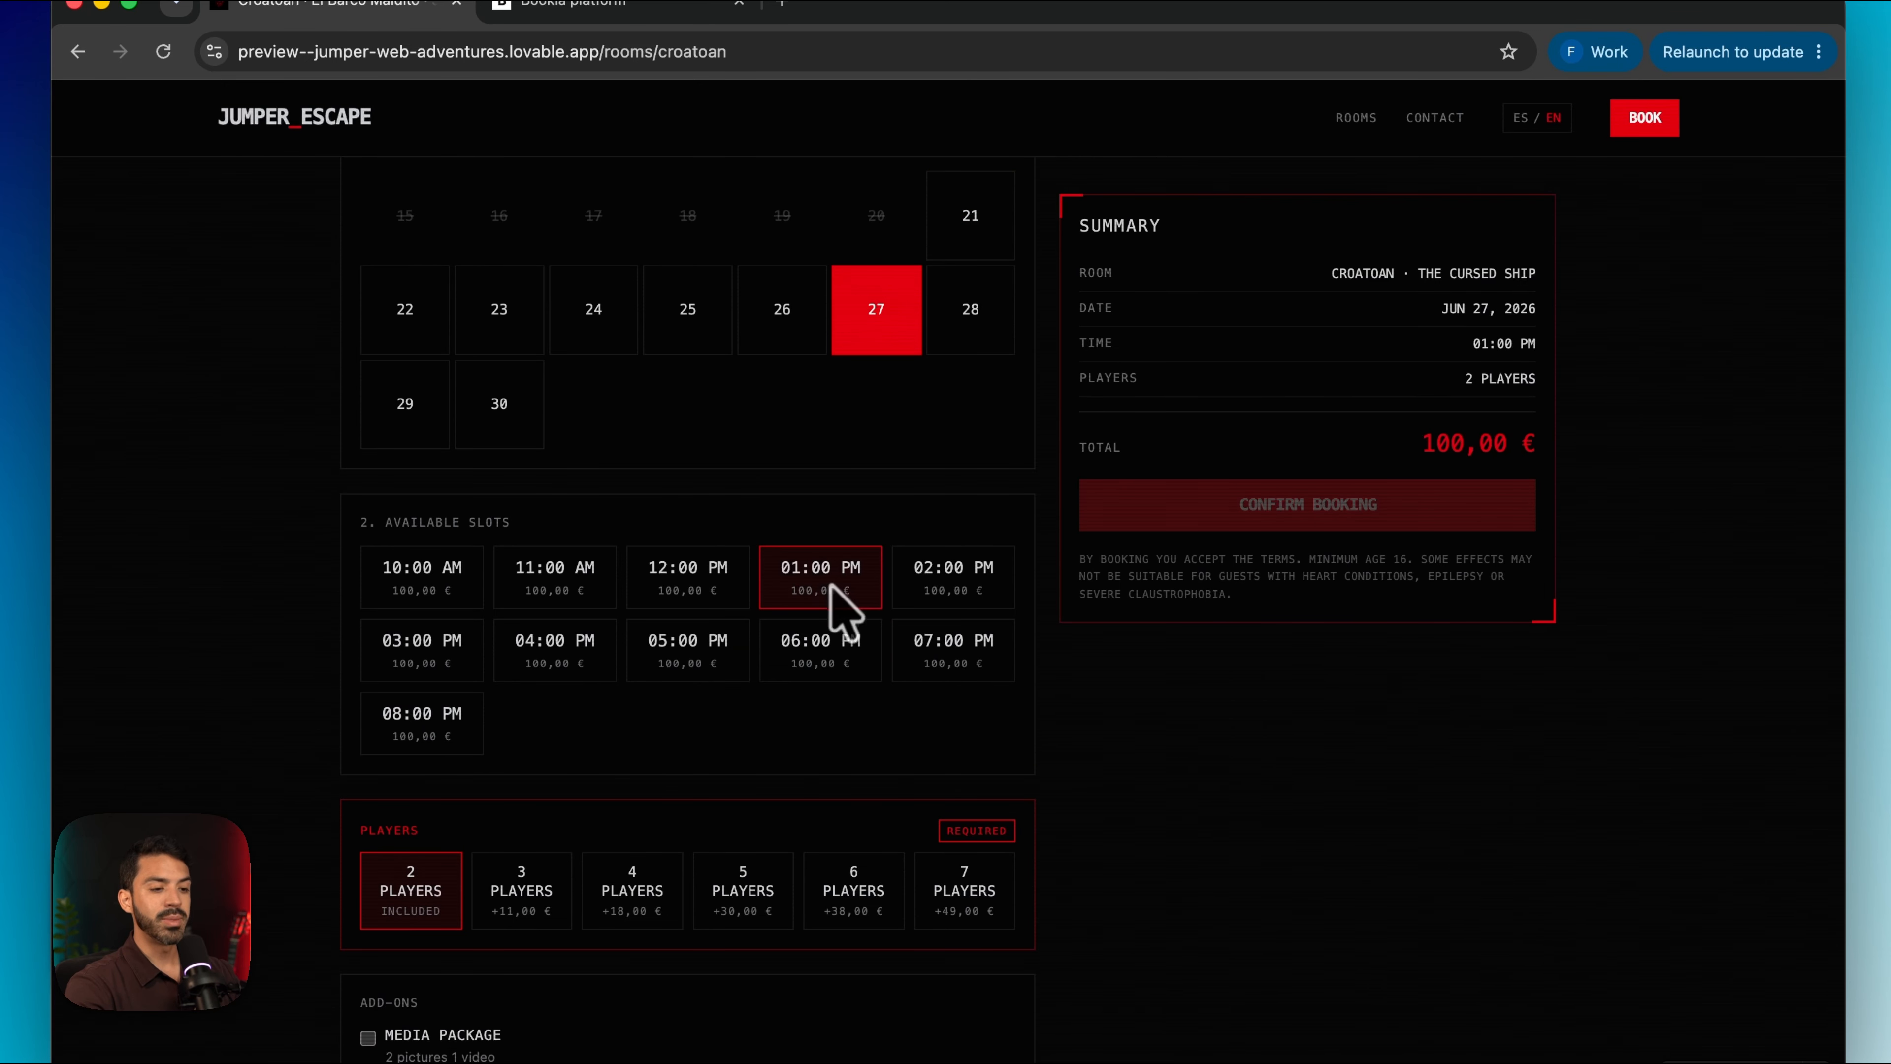
left_click(790, 328)
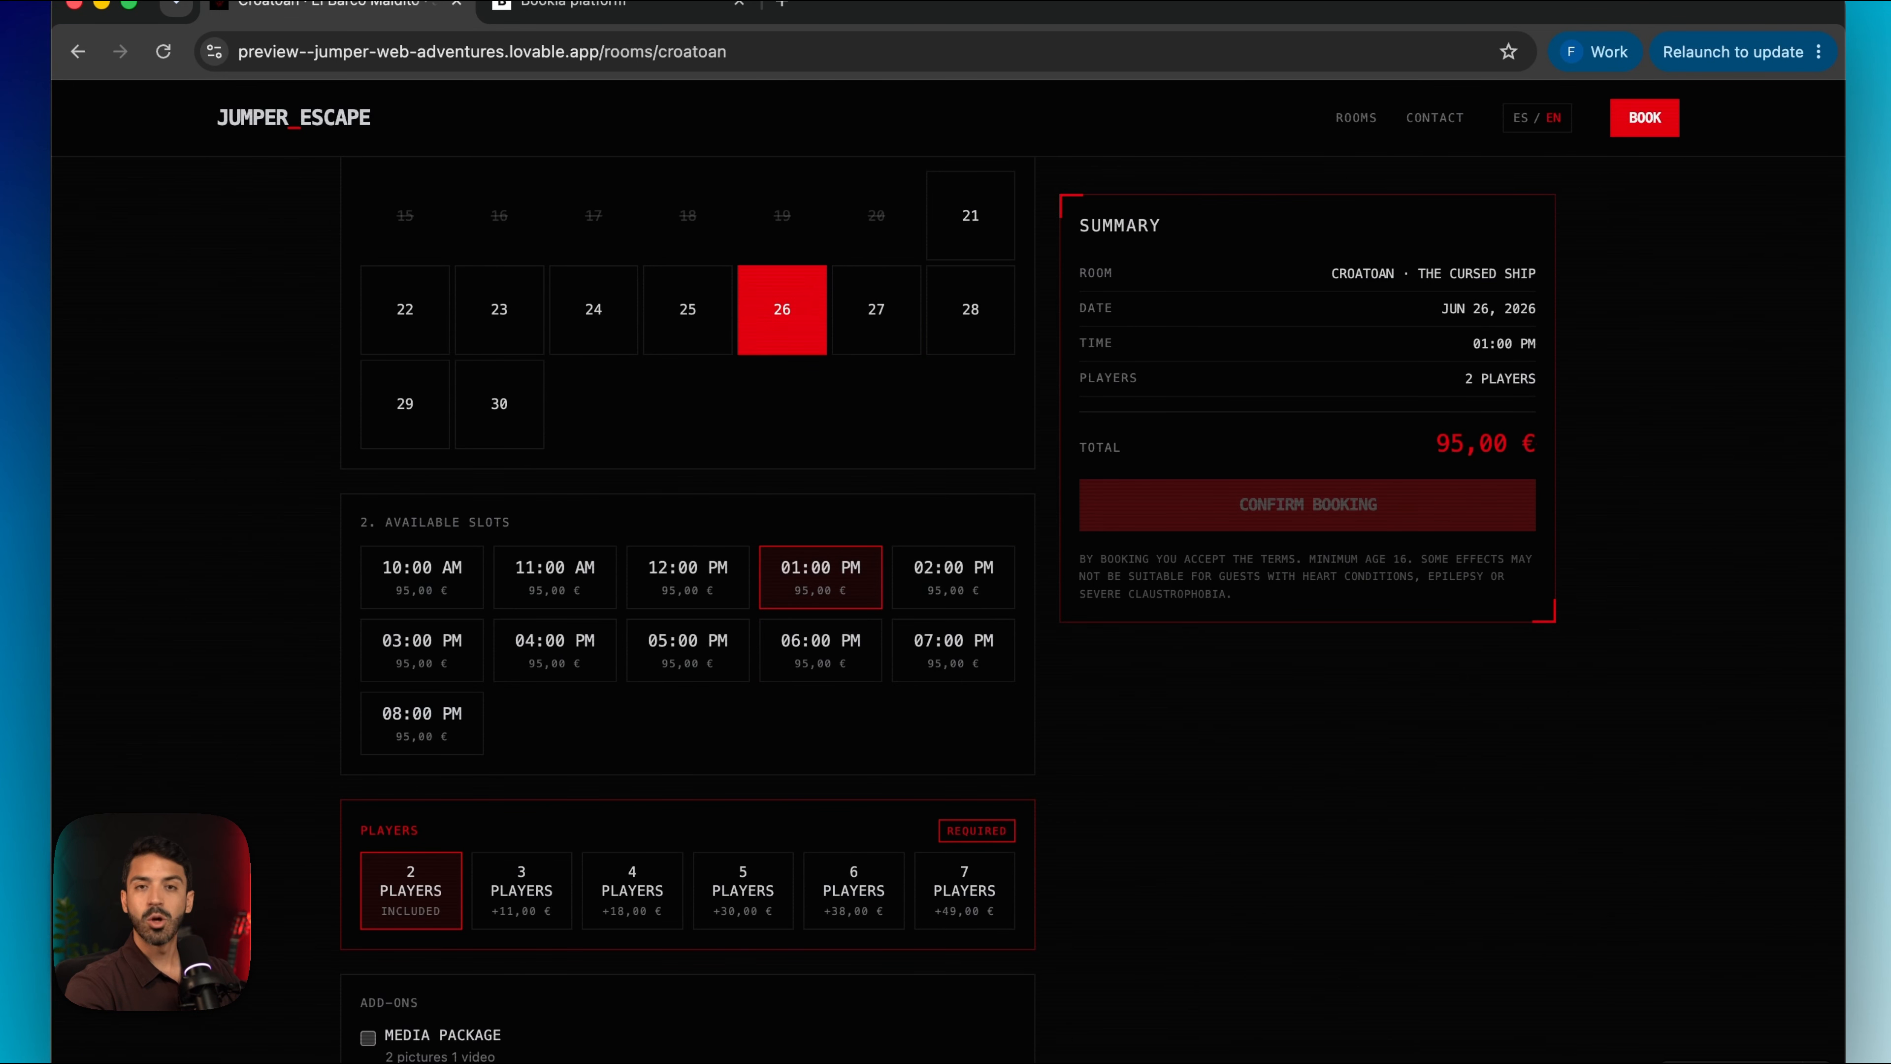
scroll(718, 569, "down", 5)
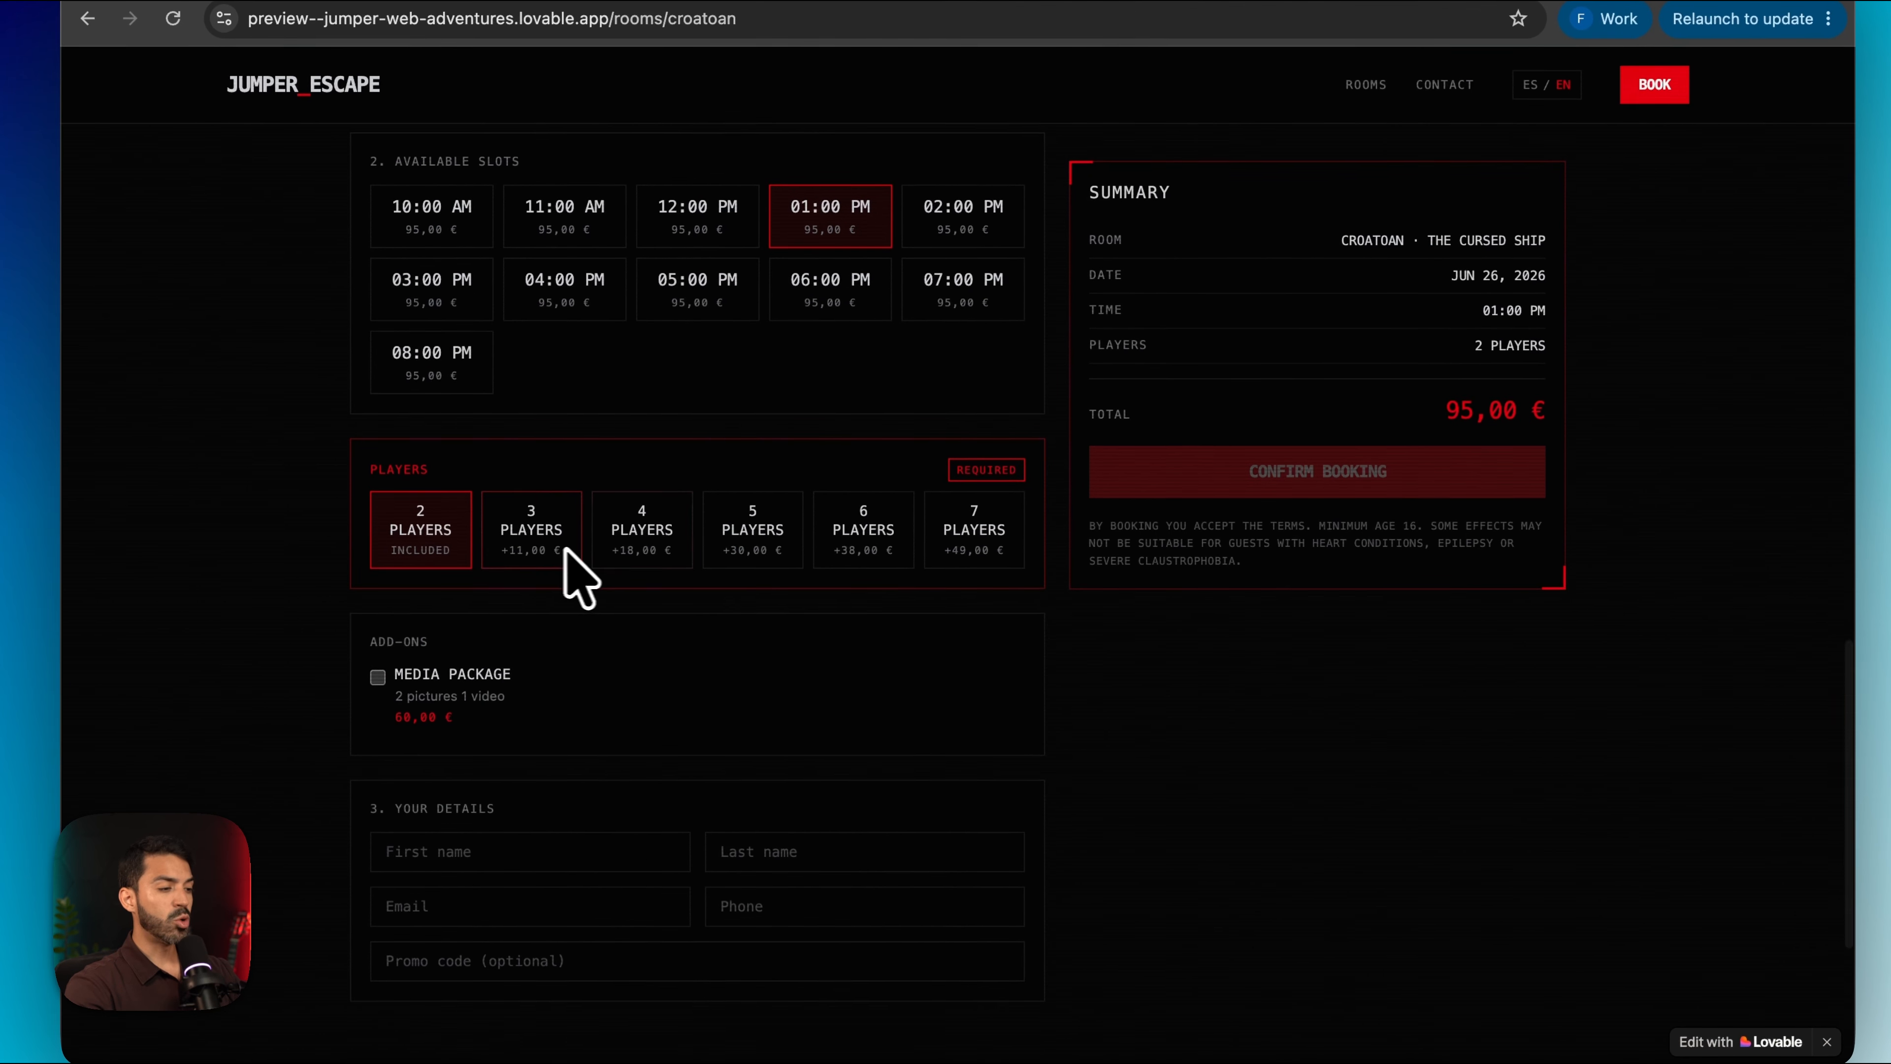
left_click(528, 585)
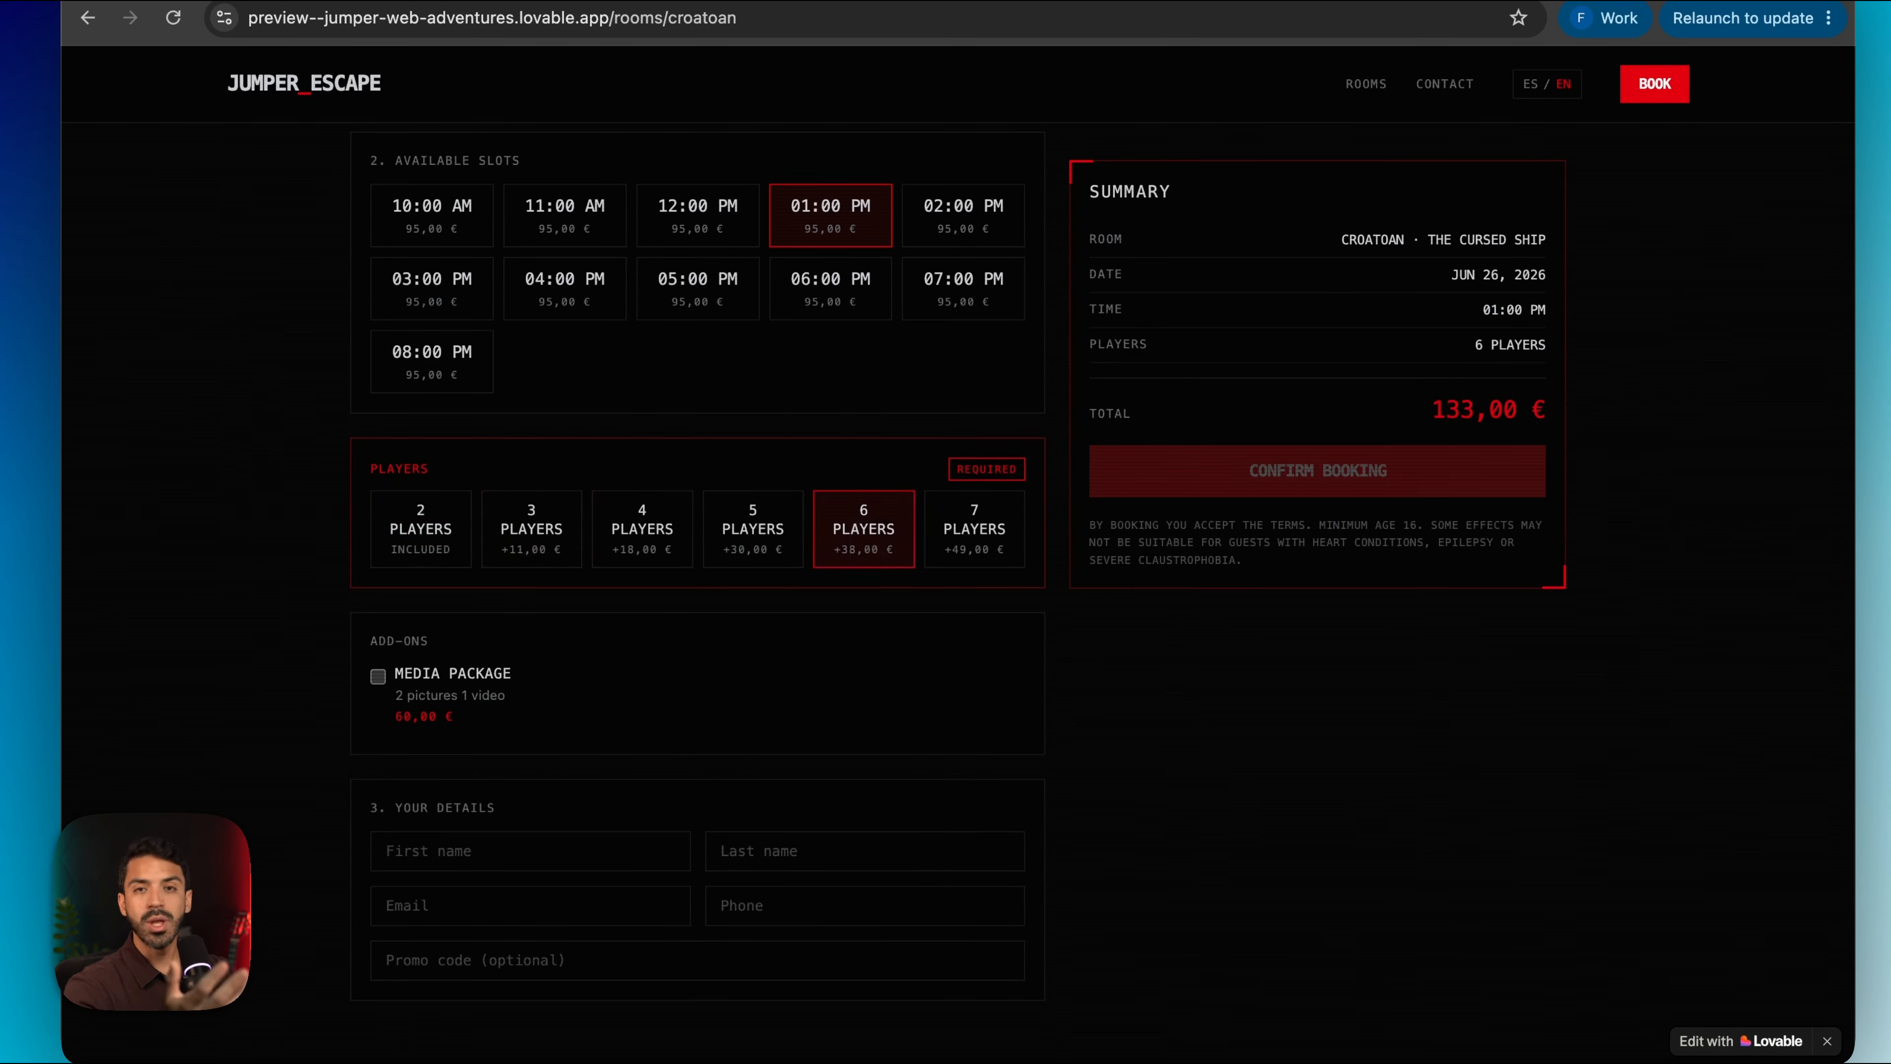
left_click(378, 675)
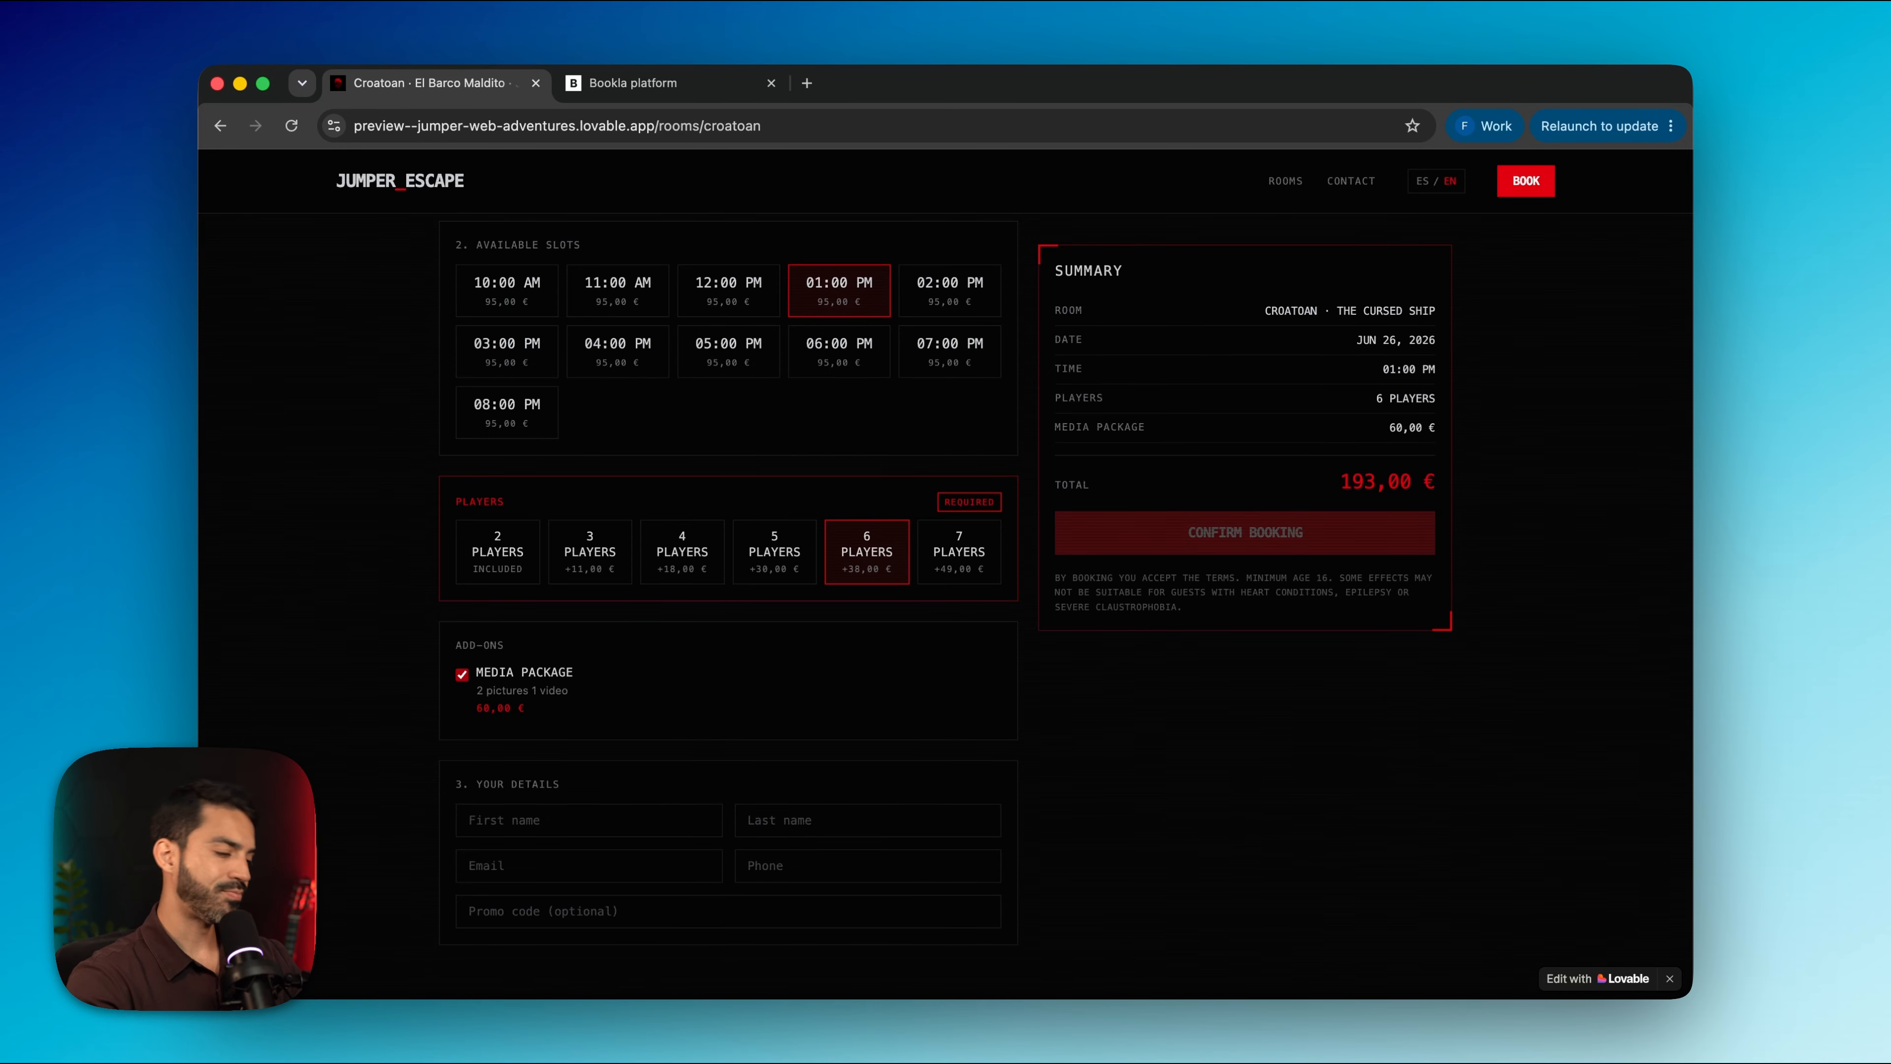
Fill in the booker's first name, last name and e-mail from the saved suggestion
scroll(493, 668, "down", 3)
left_click(493, 668)
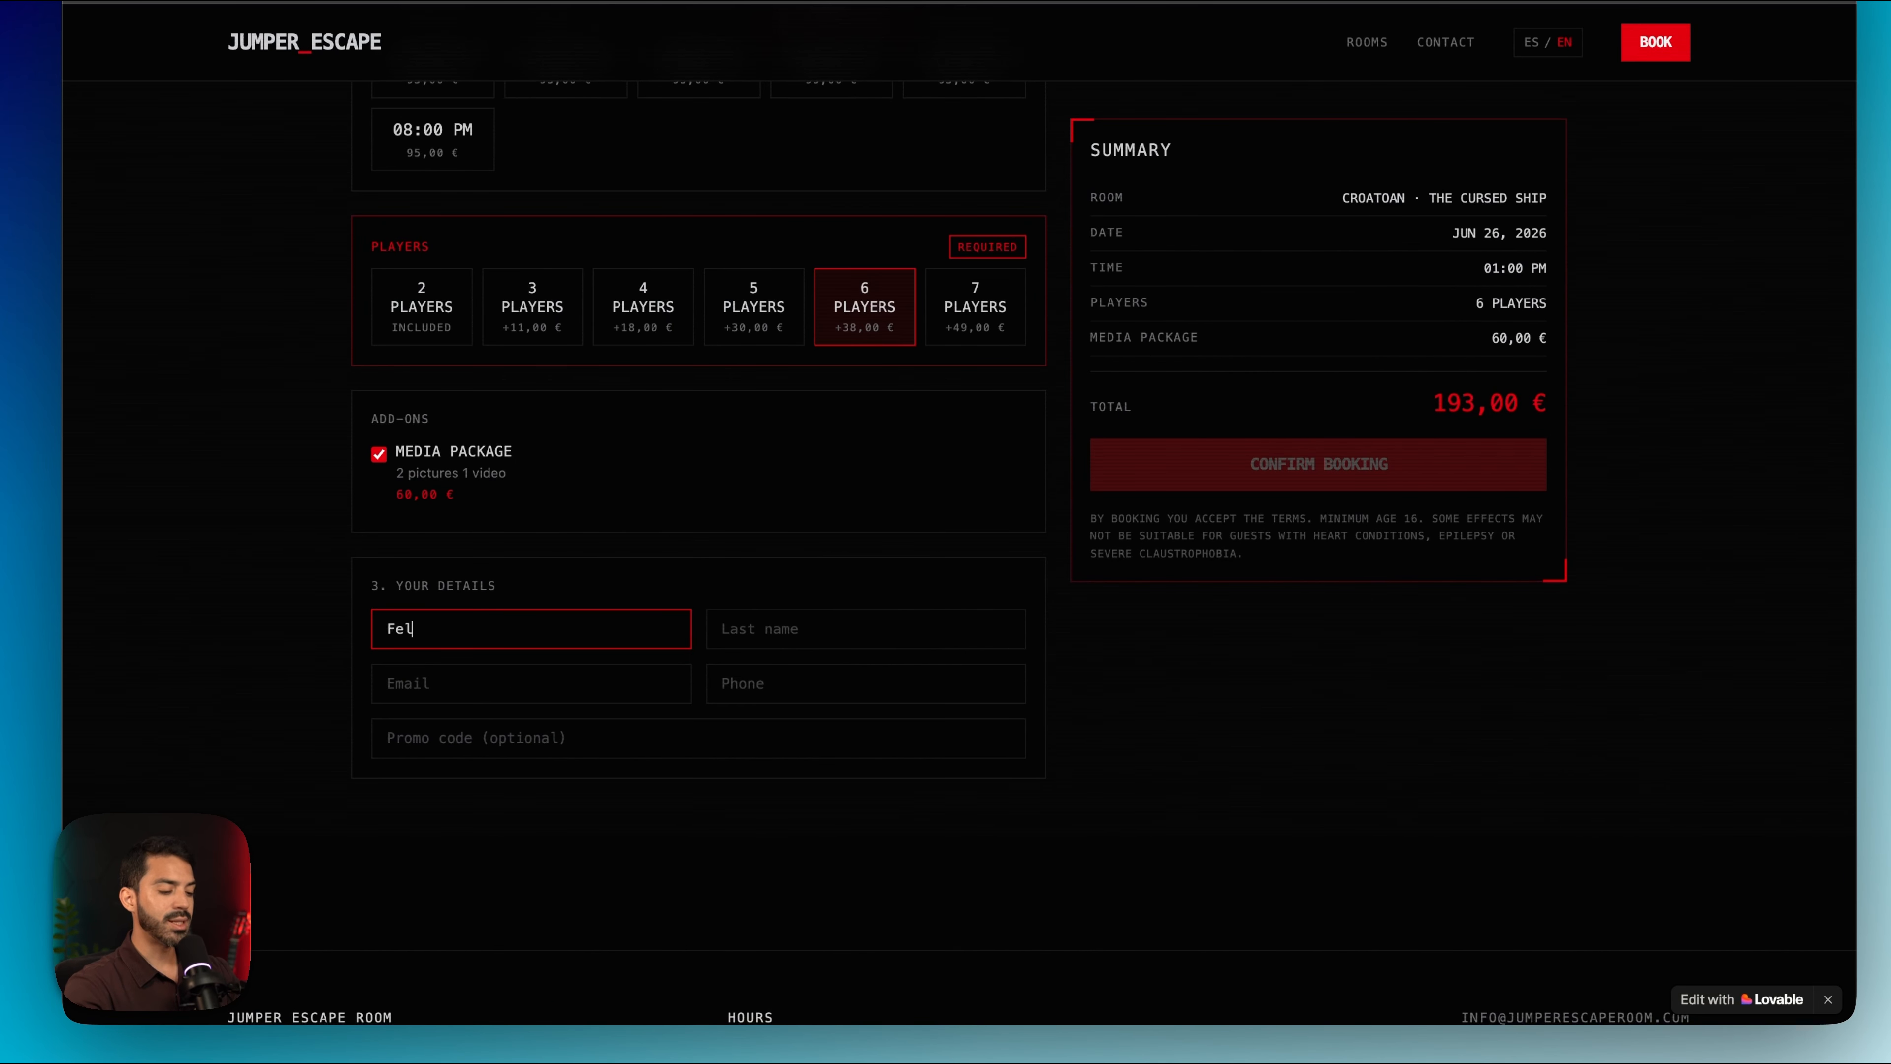
left_click(745, 628)
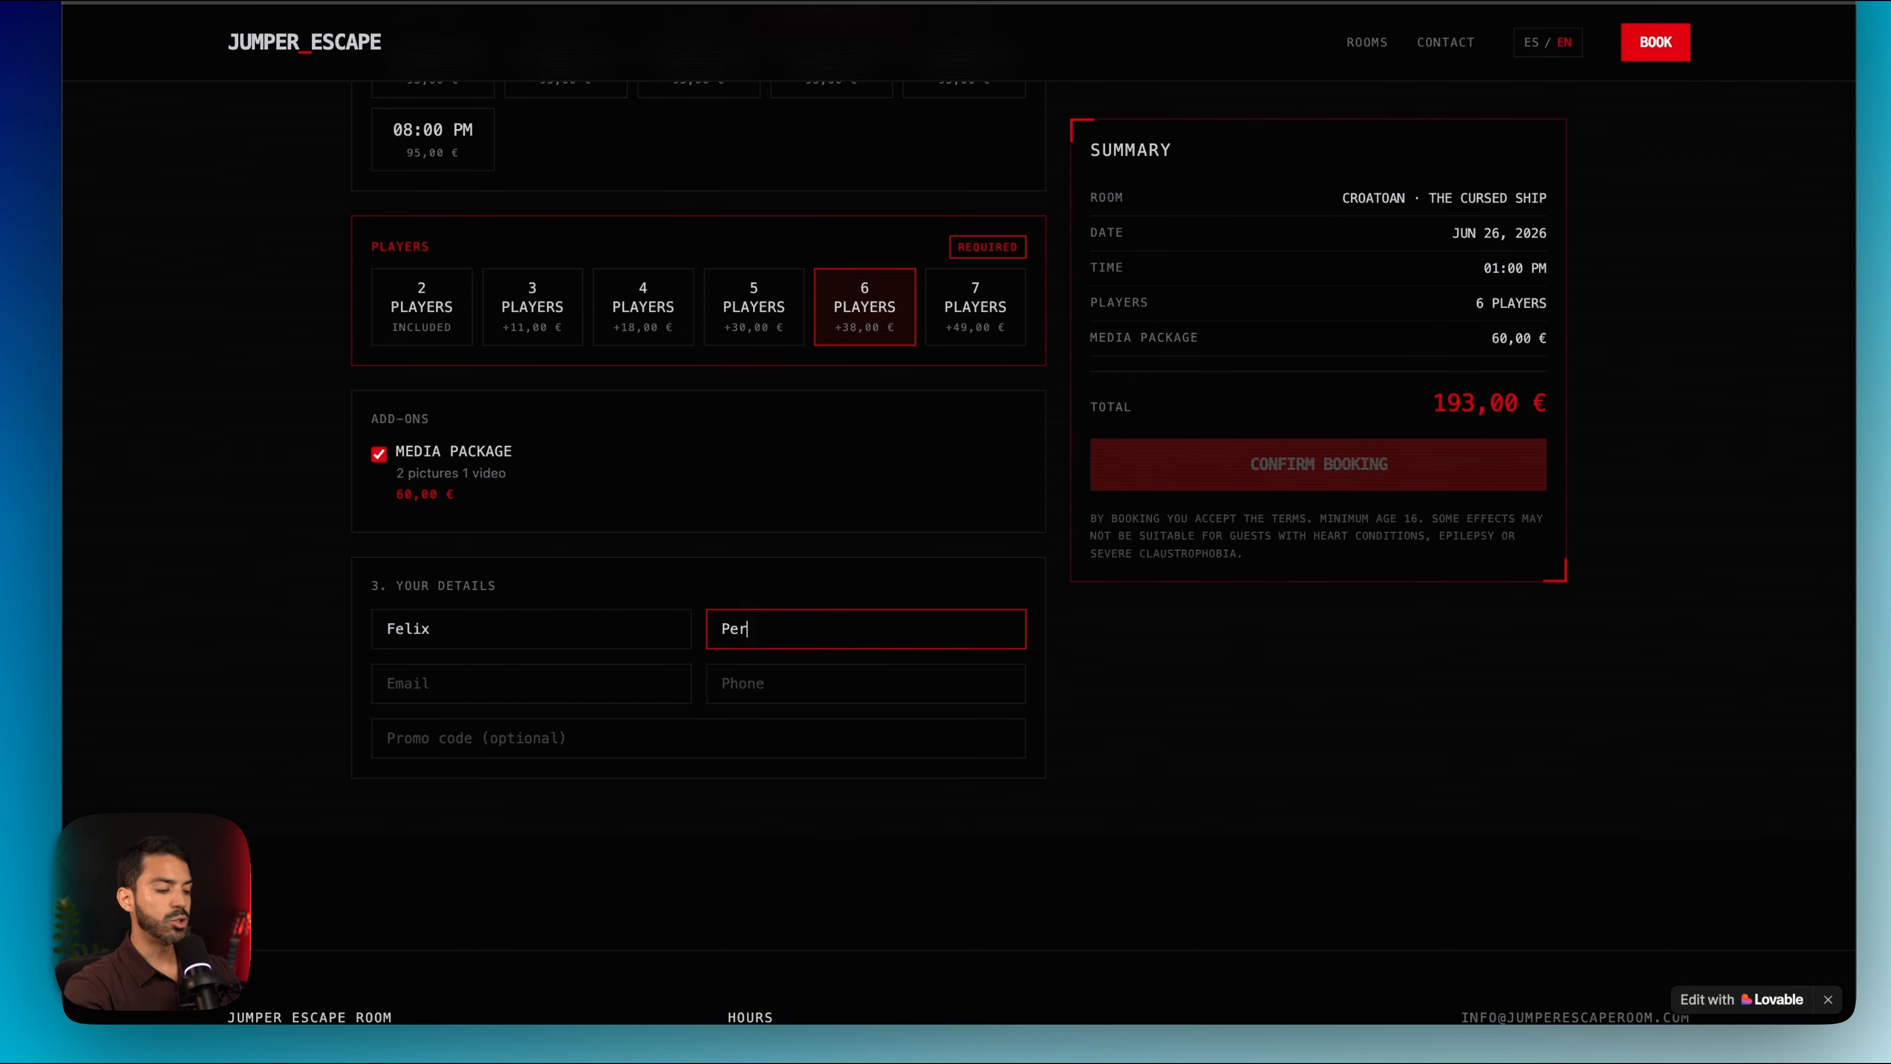
key("Tab")
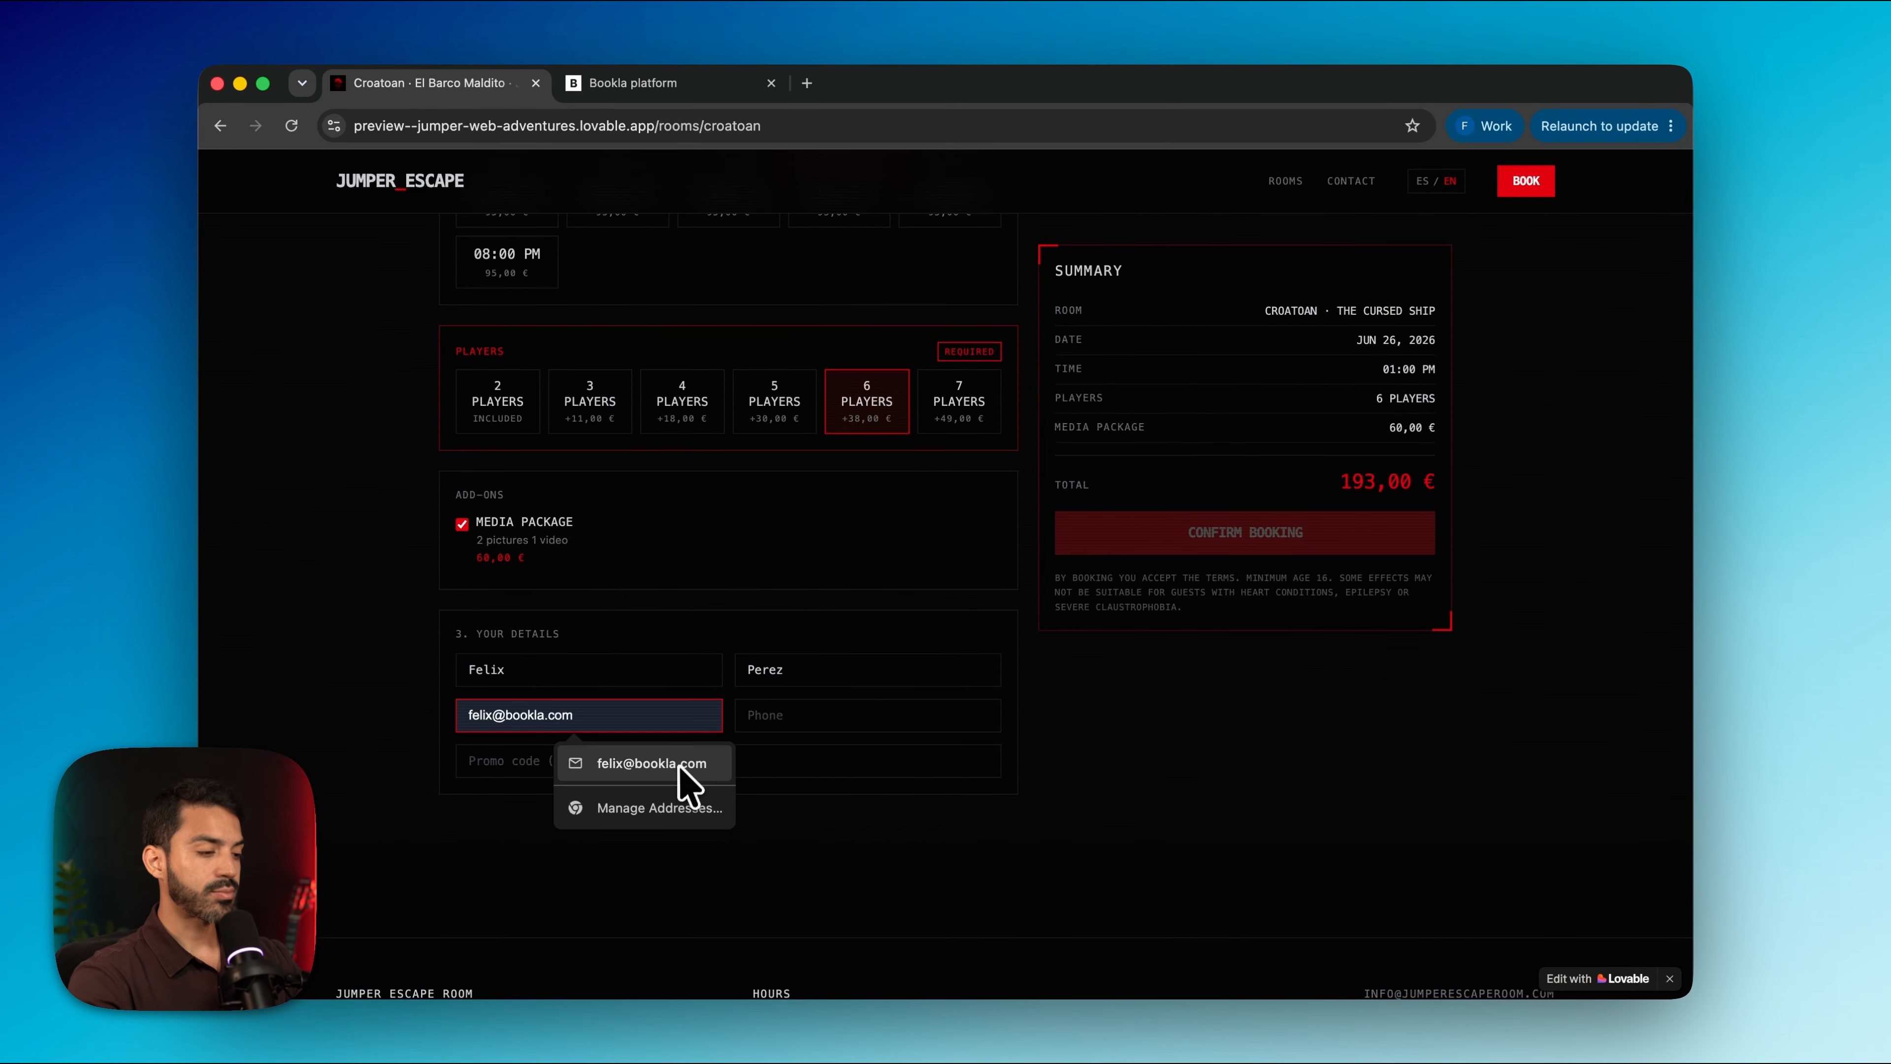
left_click(647, 744)
left_click(604, 760)
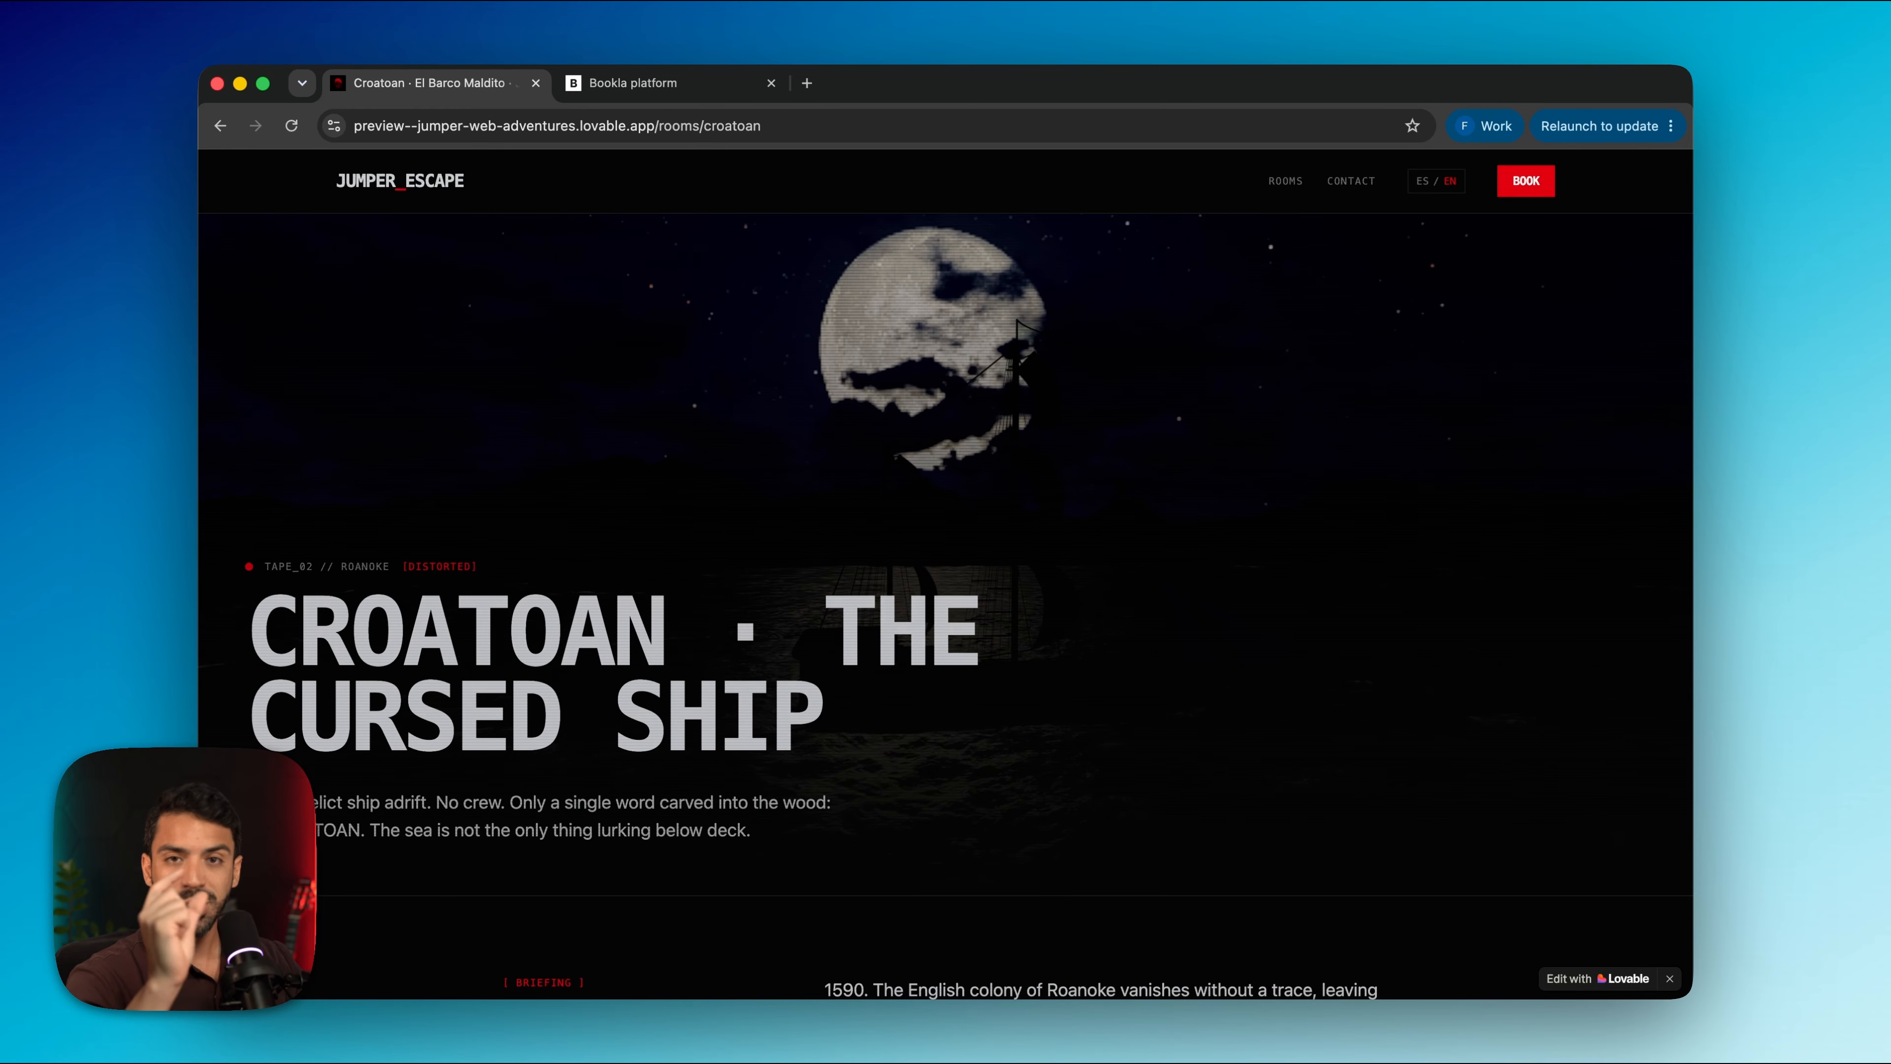
In Bookla's Gift Cards plugin, change the gift card amount from 300 to €187.00
left_click(613, 82)
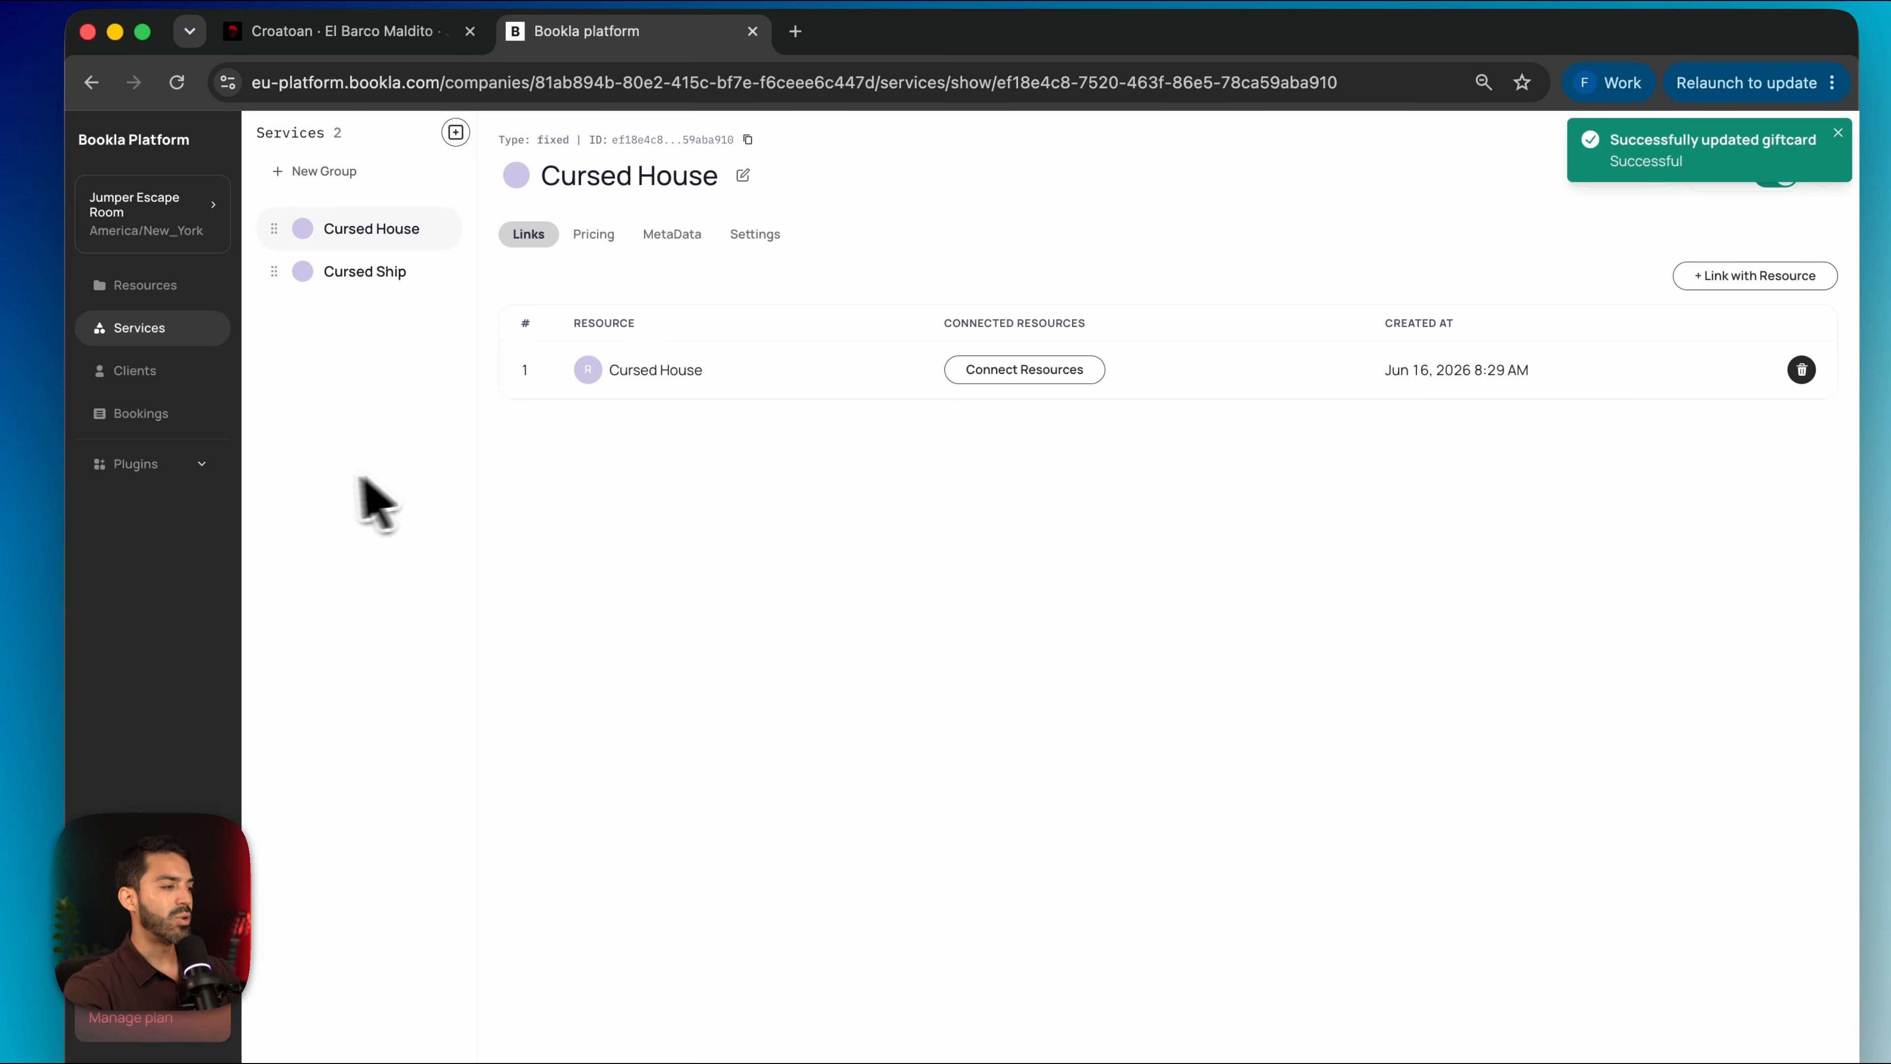
left_click(151, 465)
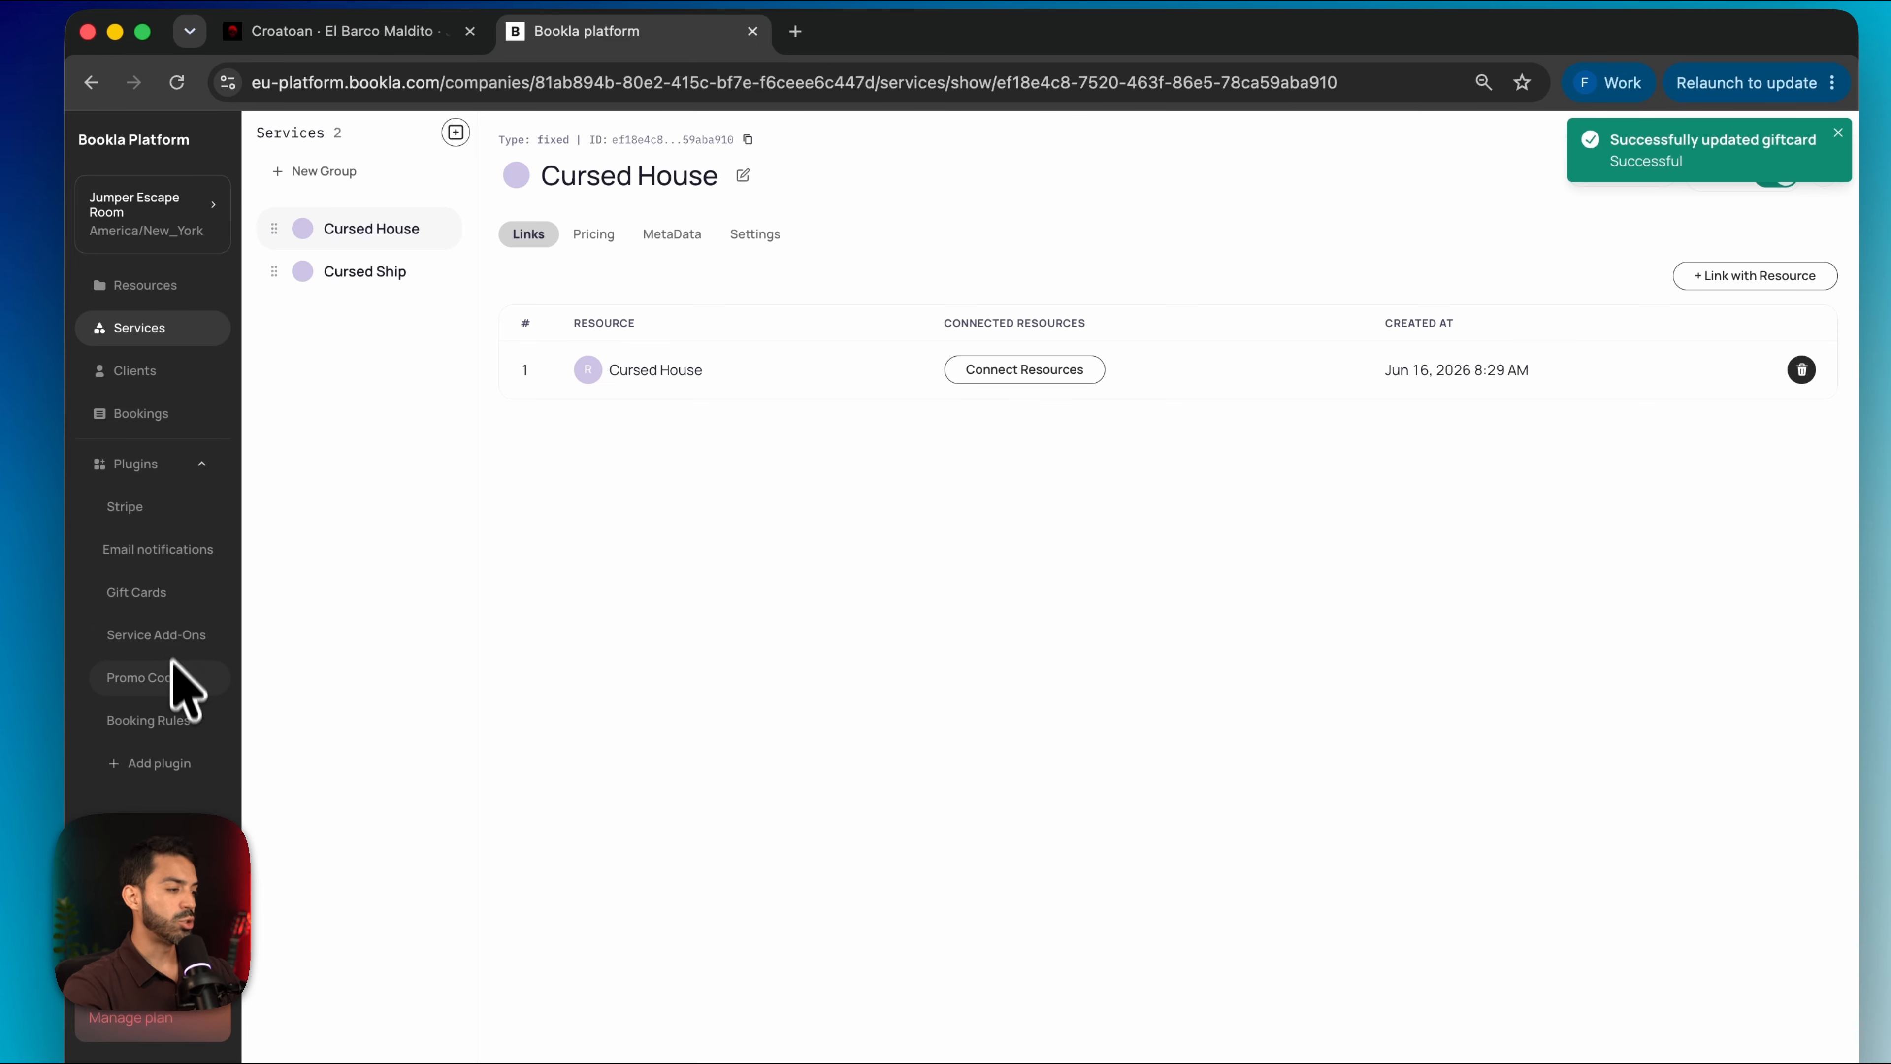
left_click(162, 594)
left_click(555, 358)
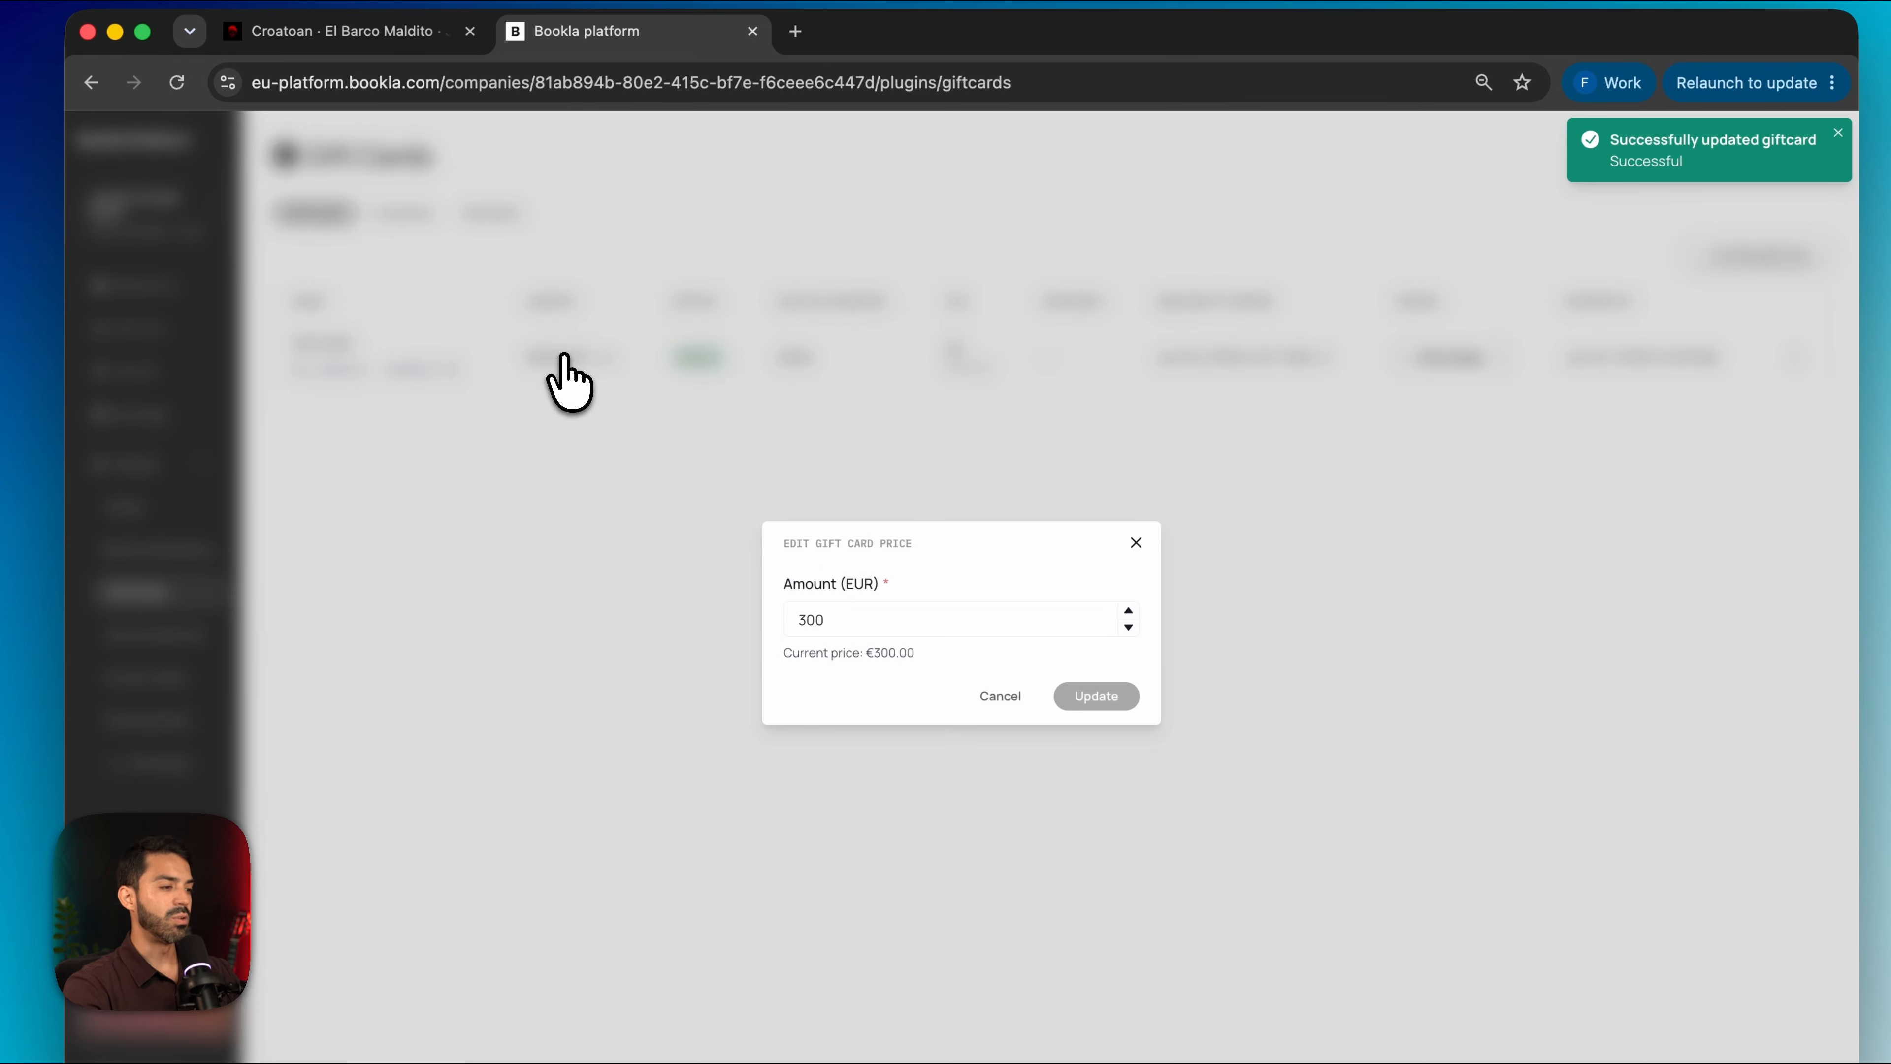
double_click(866, 613)
type("187")
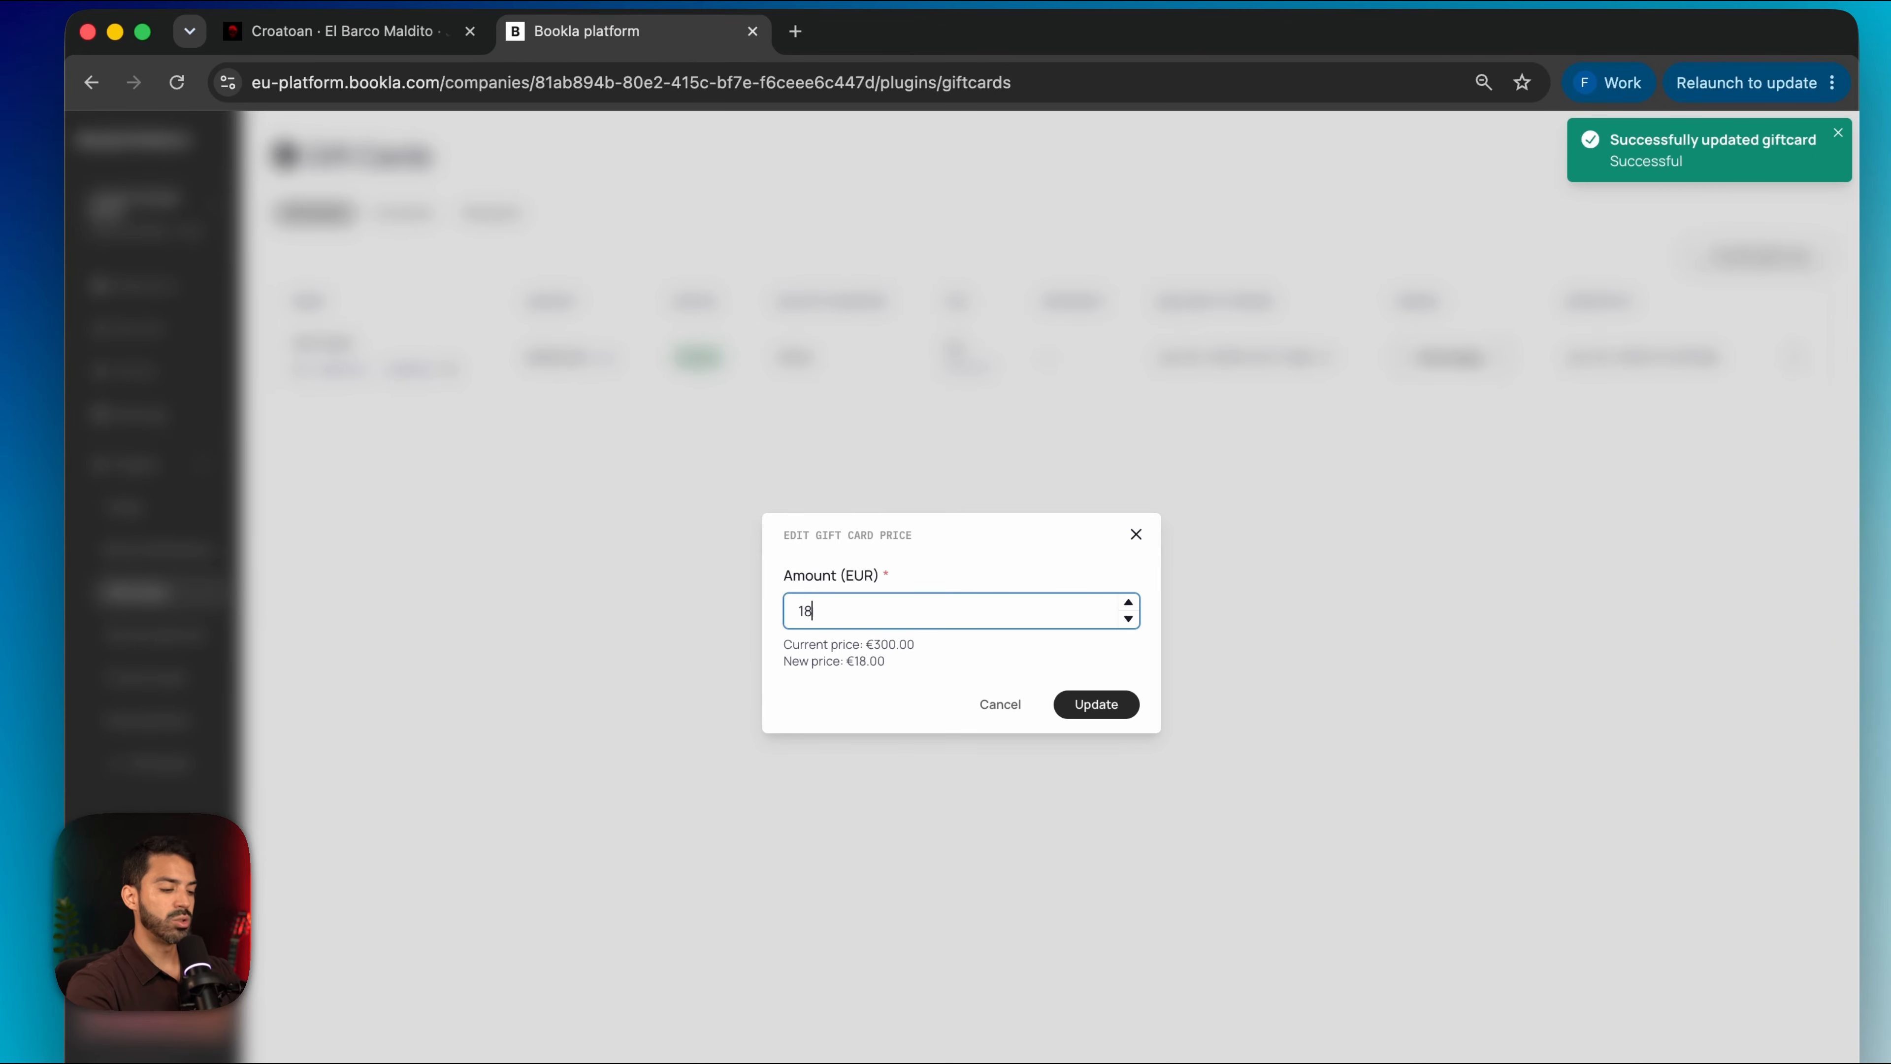
left_click(1083, 712)
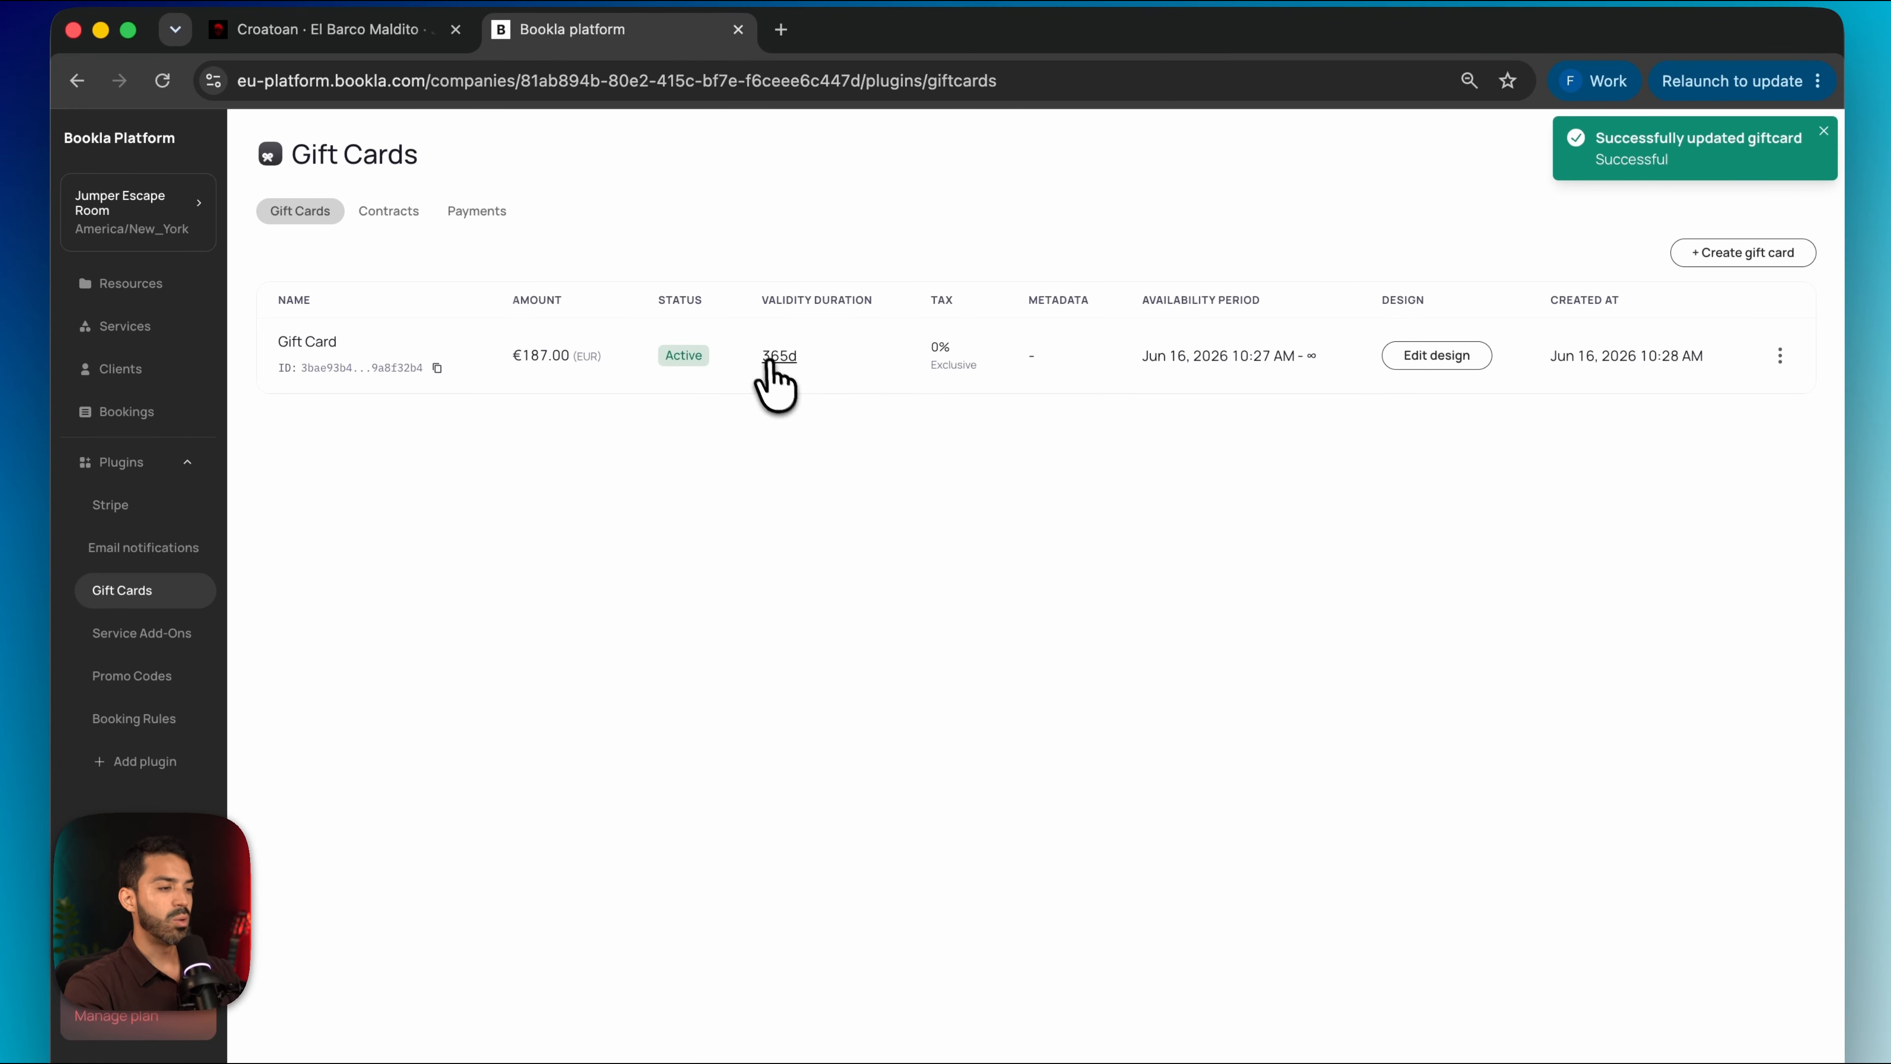
Change the gift card validity from 365 to 180 days
left_click(790, 364)
double_click(865, 617)
type("180")
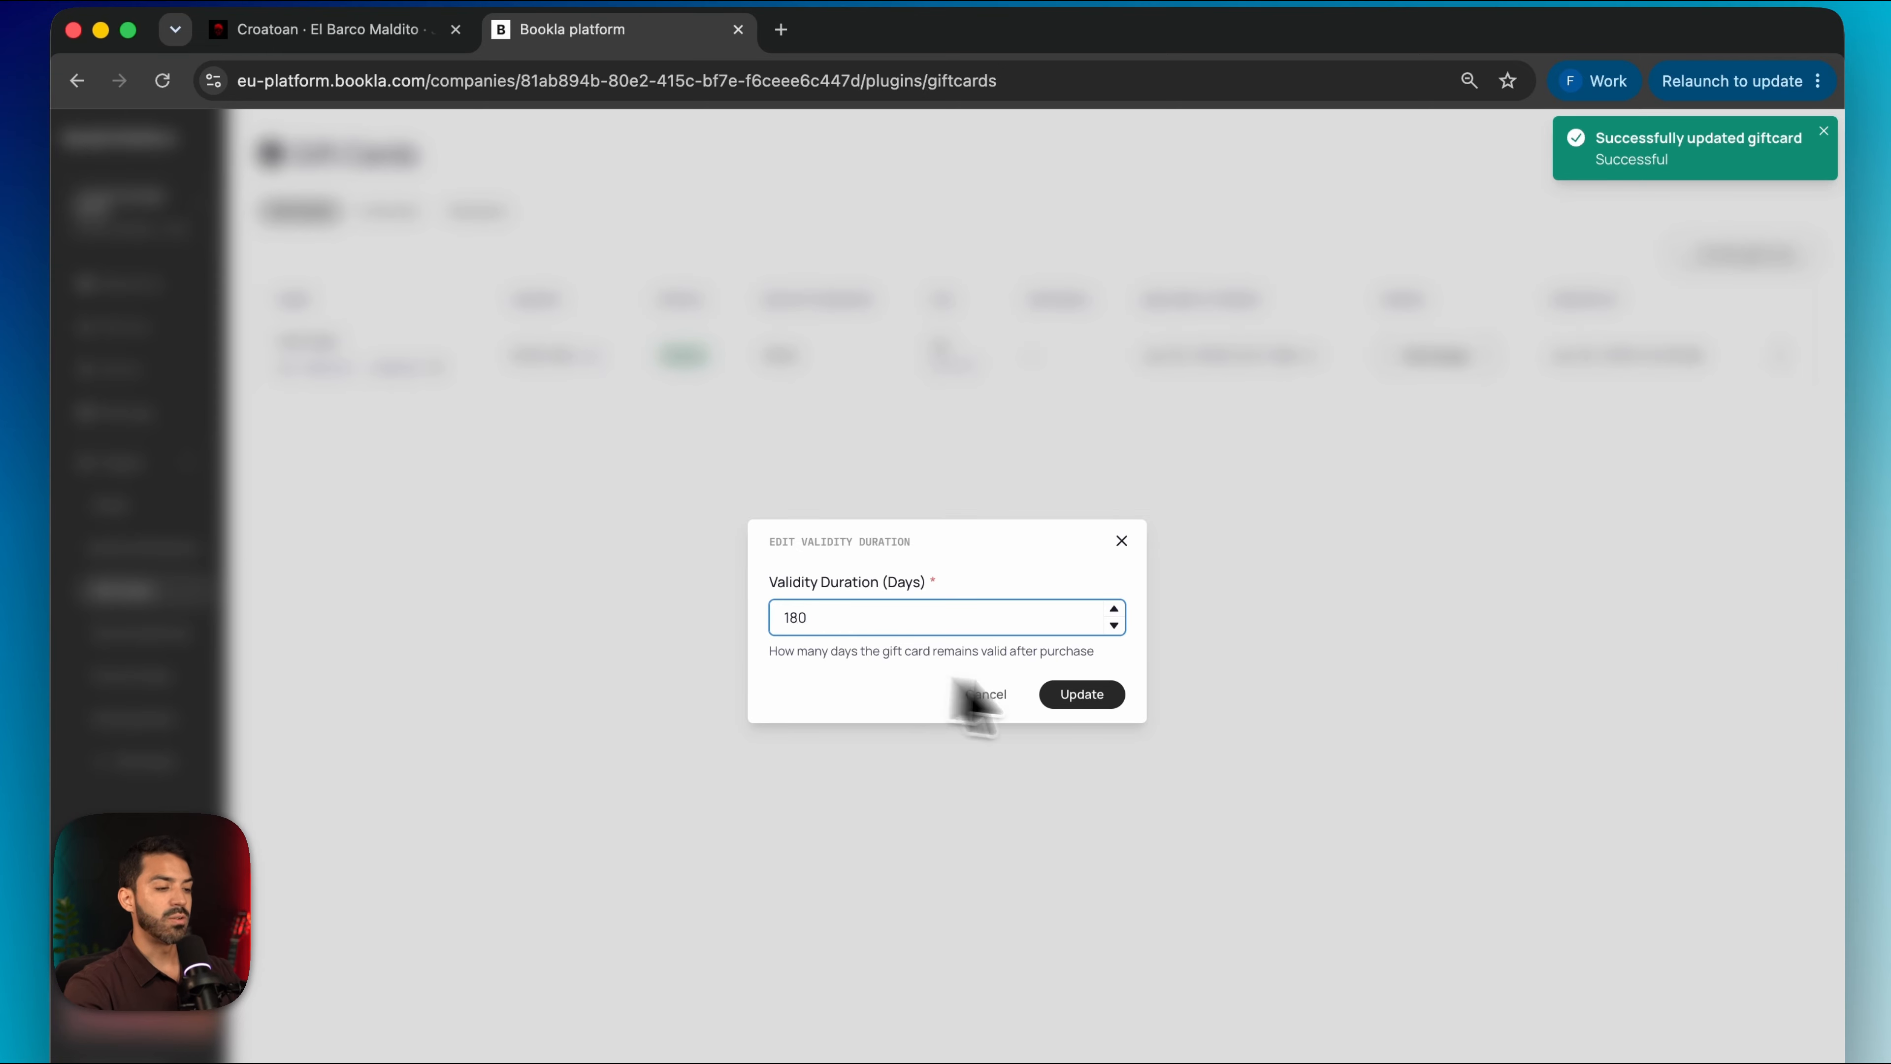
left_click(1100, 694)
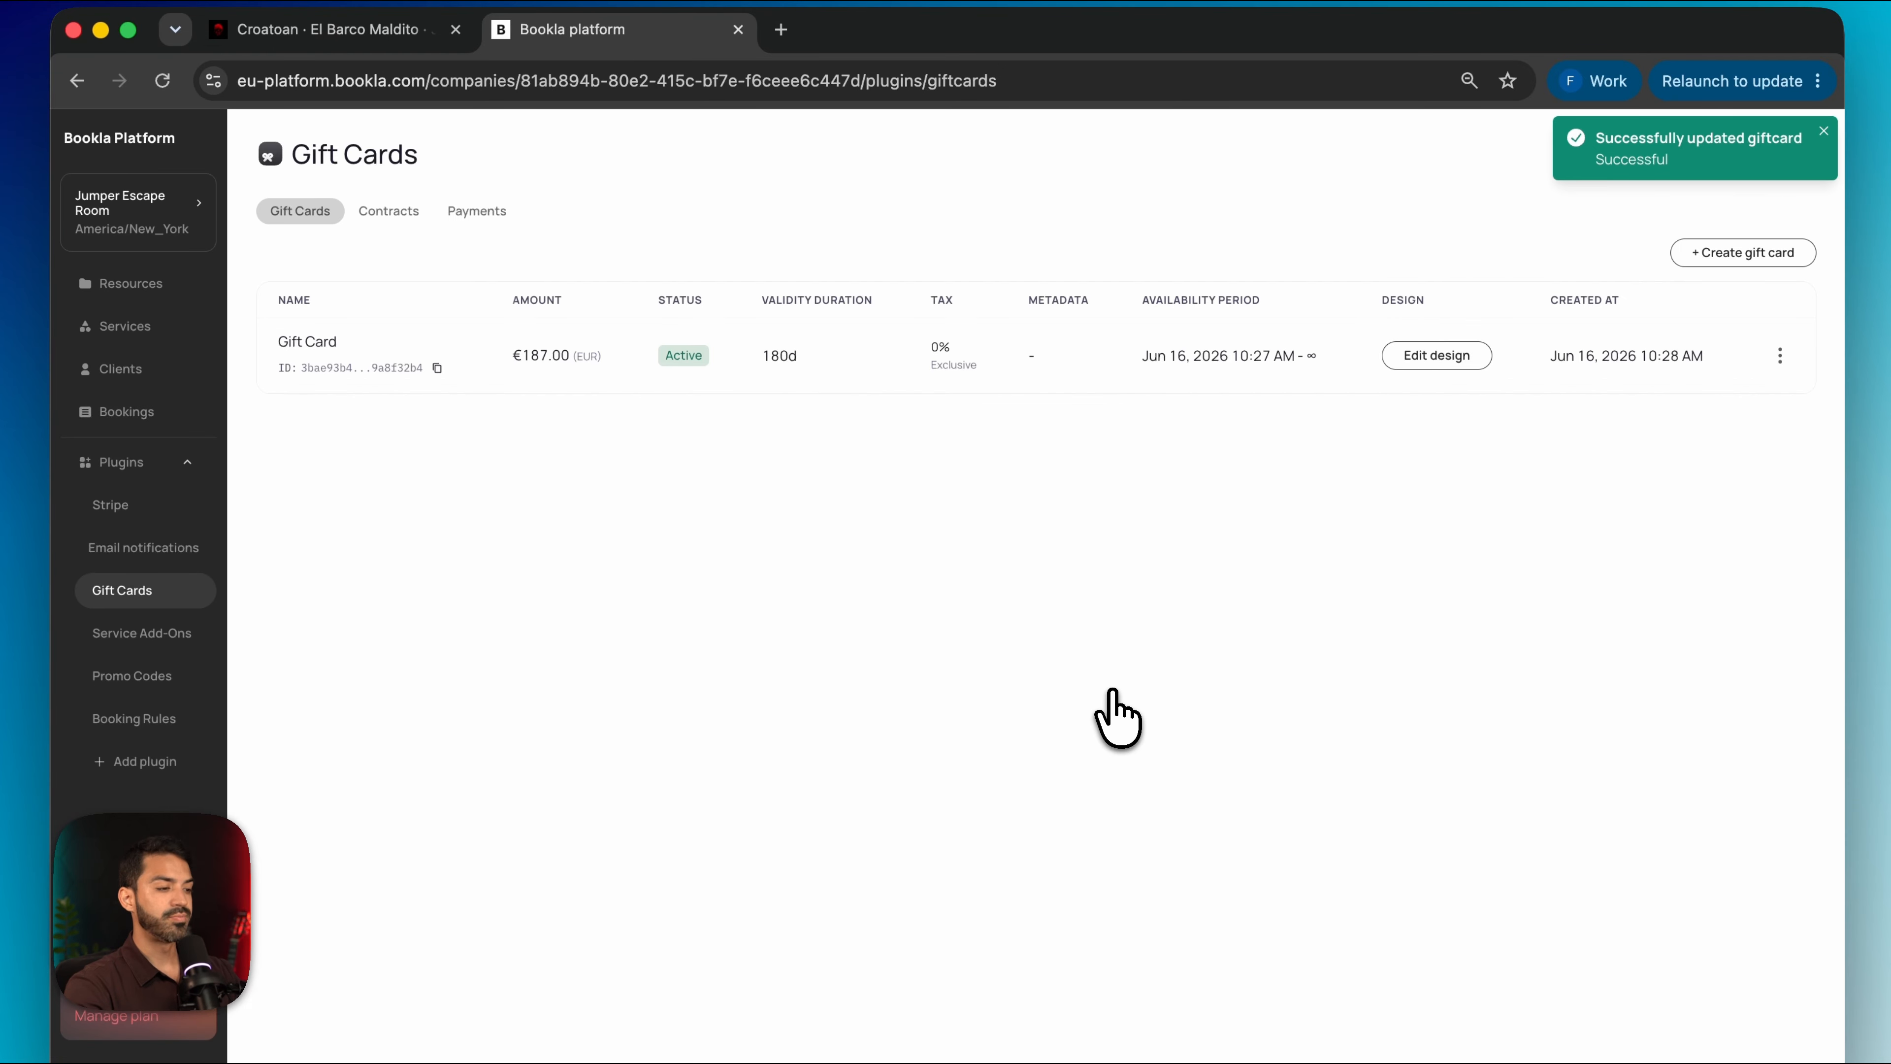
left_click(412, 50)
Locate the gift card price and validity on the site's home page
left_click(320, 187)
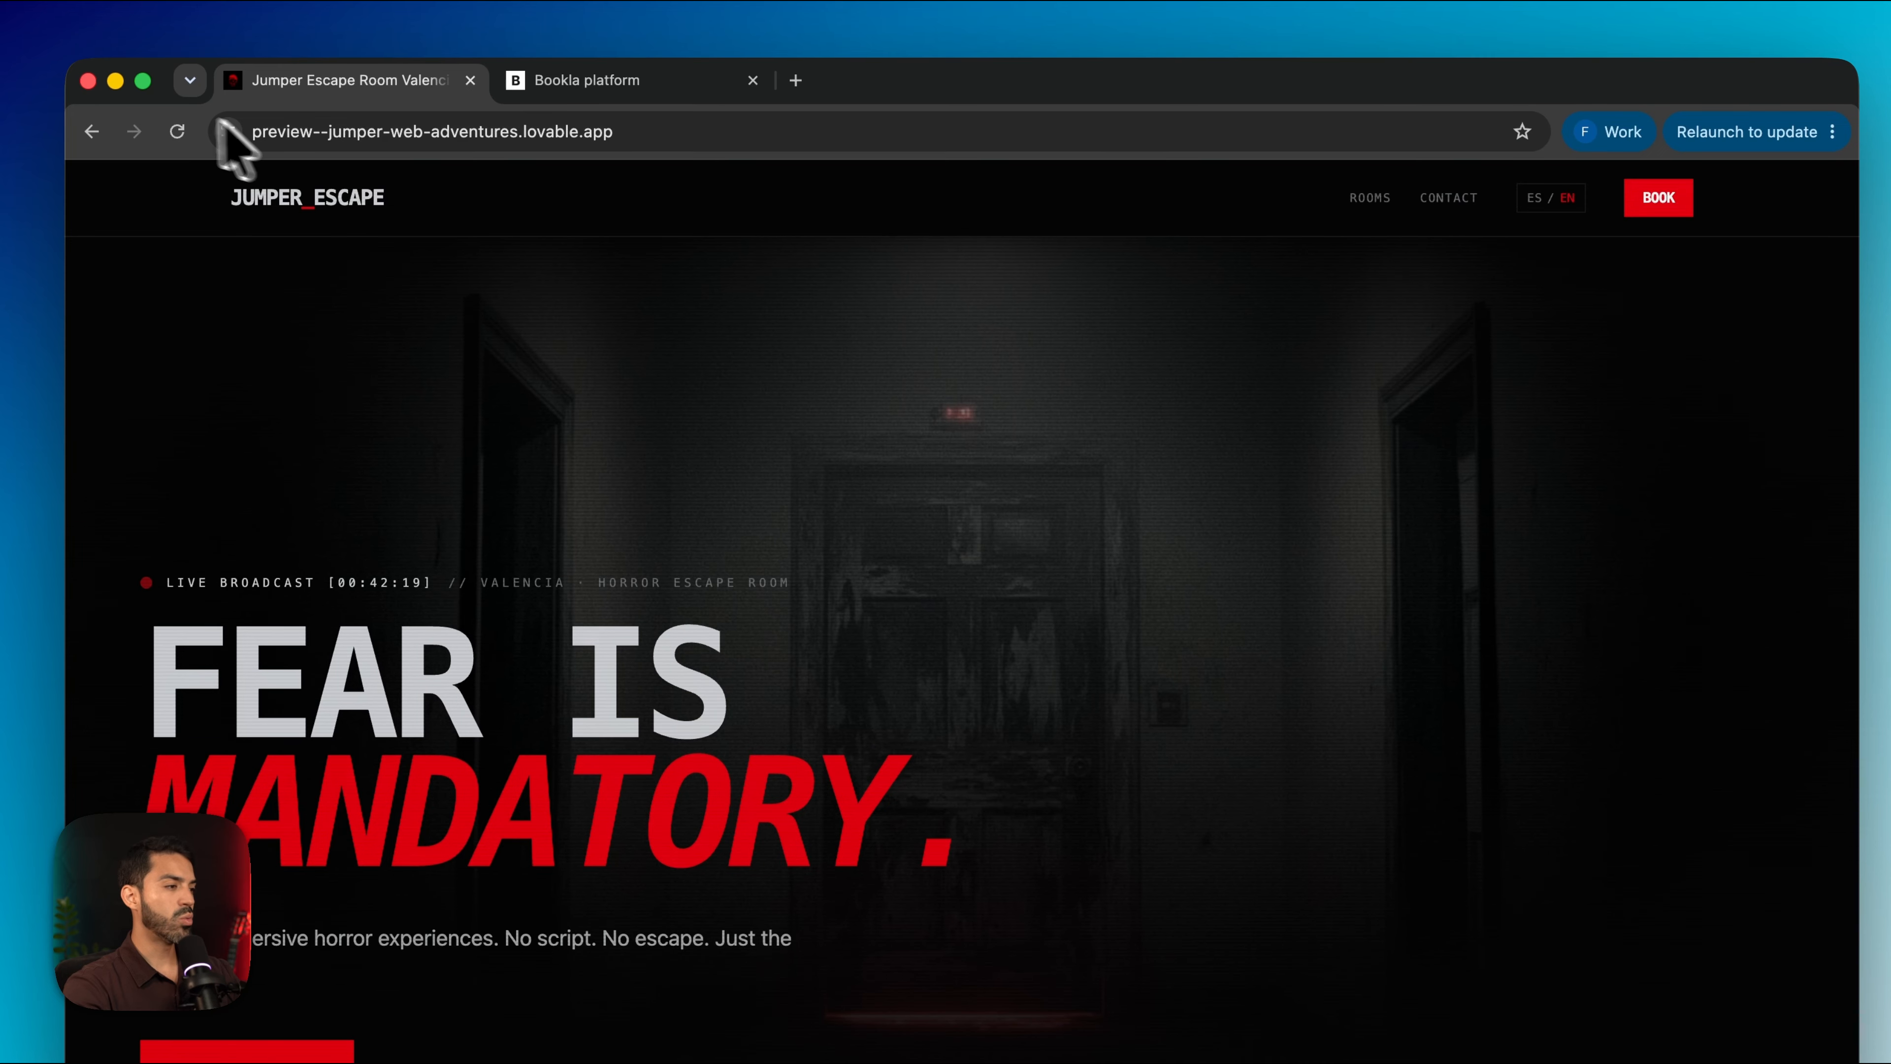
scroll(473, 645, "down", 15)
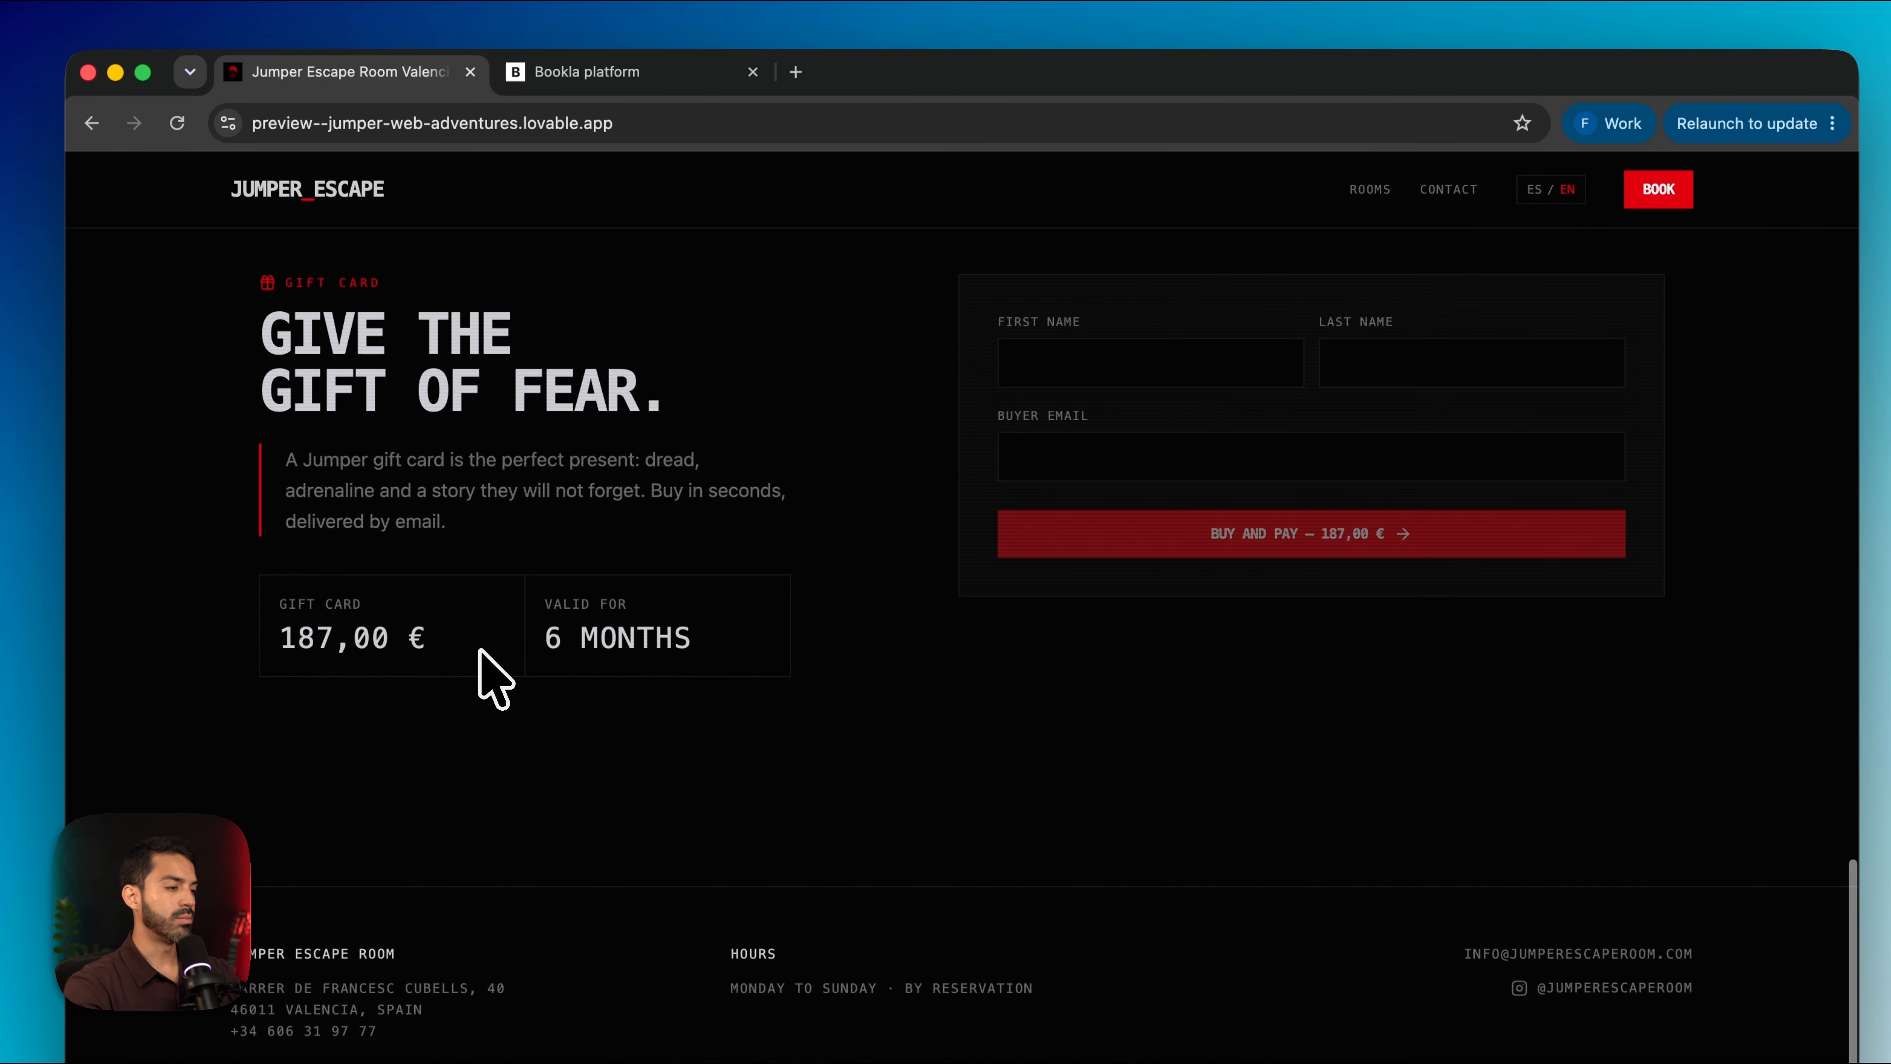
left_click_drag(269, 639, 706, 648)
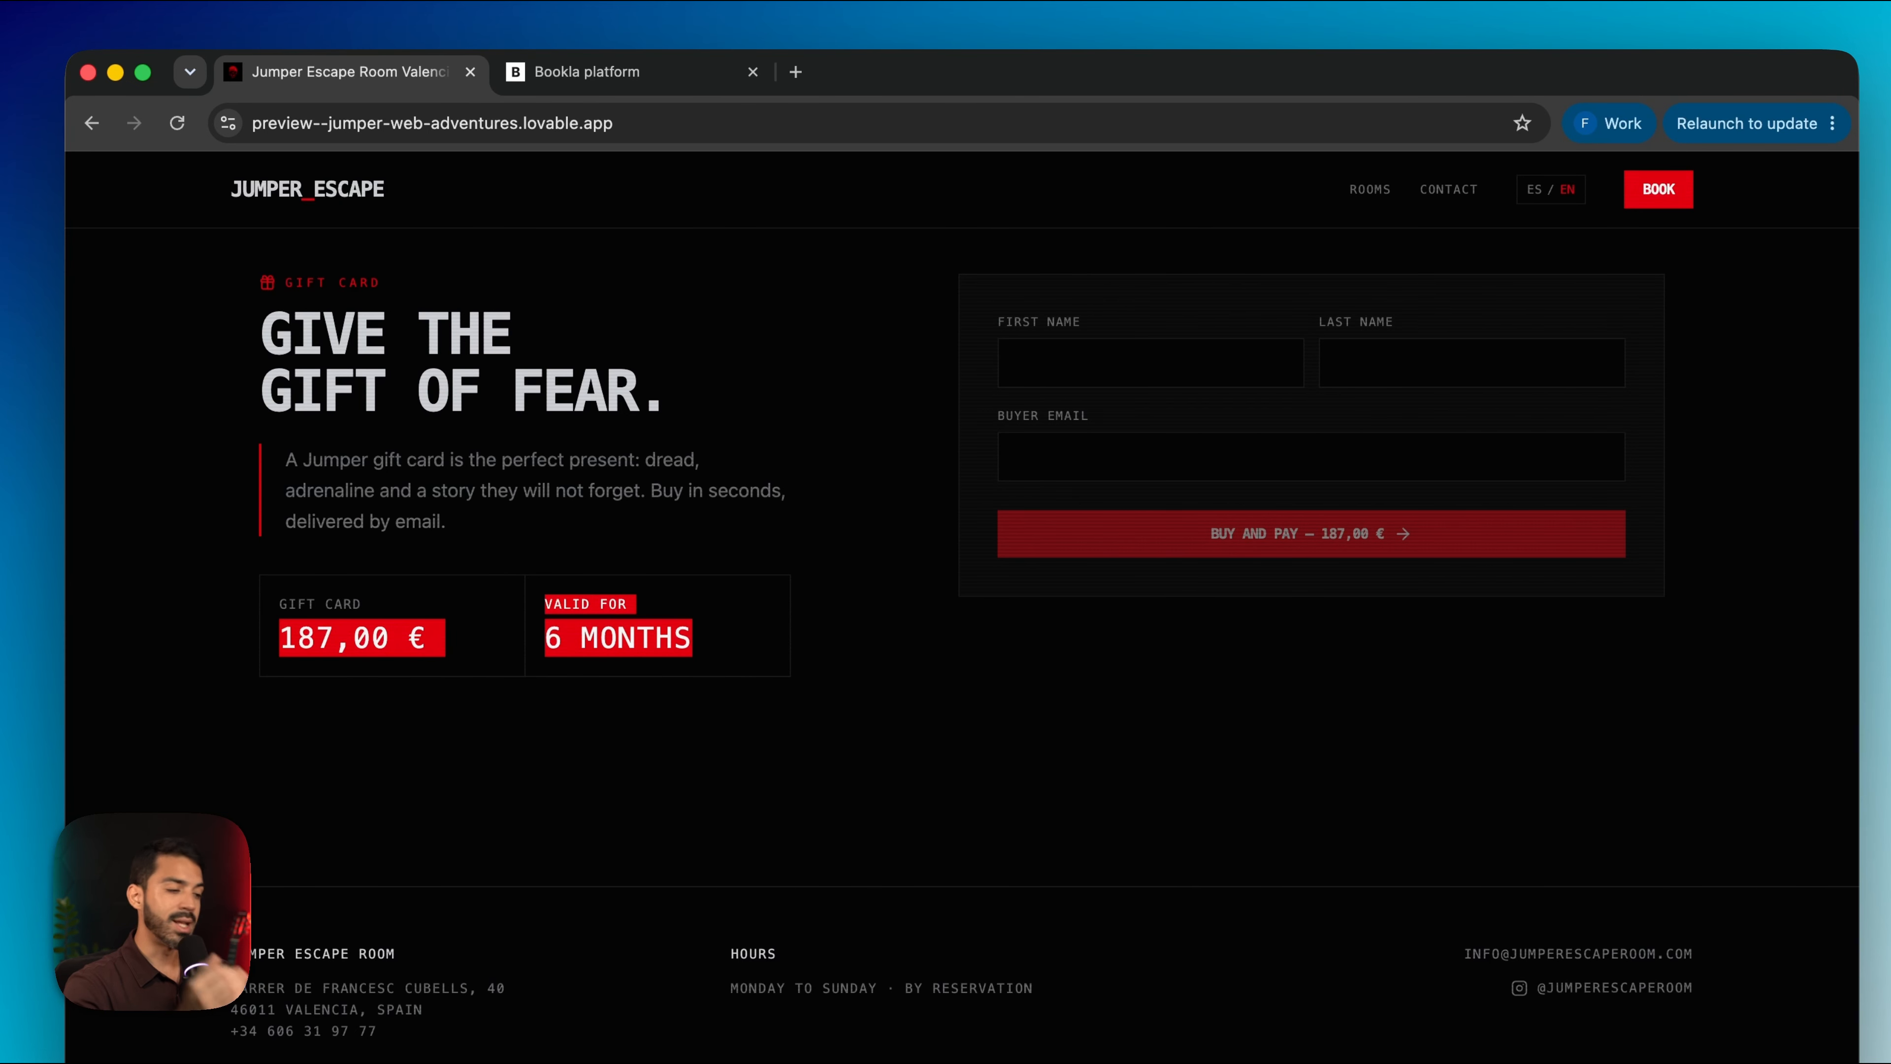
Update the Bookla gift card price to 450 and reload the preview site
left_click(592, 72)
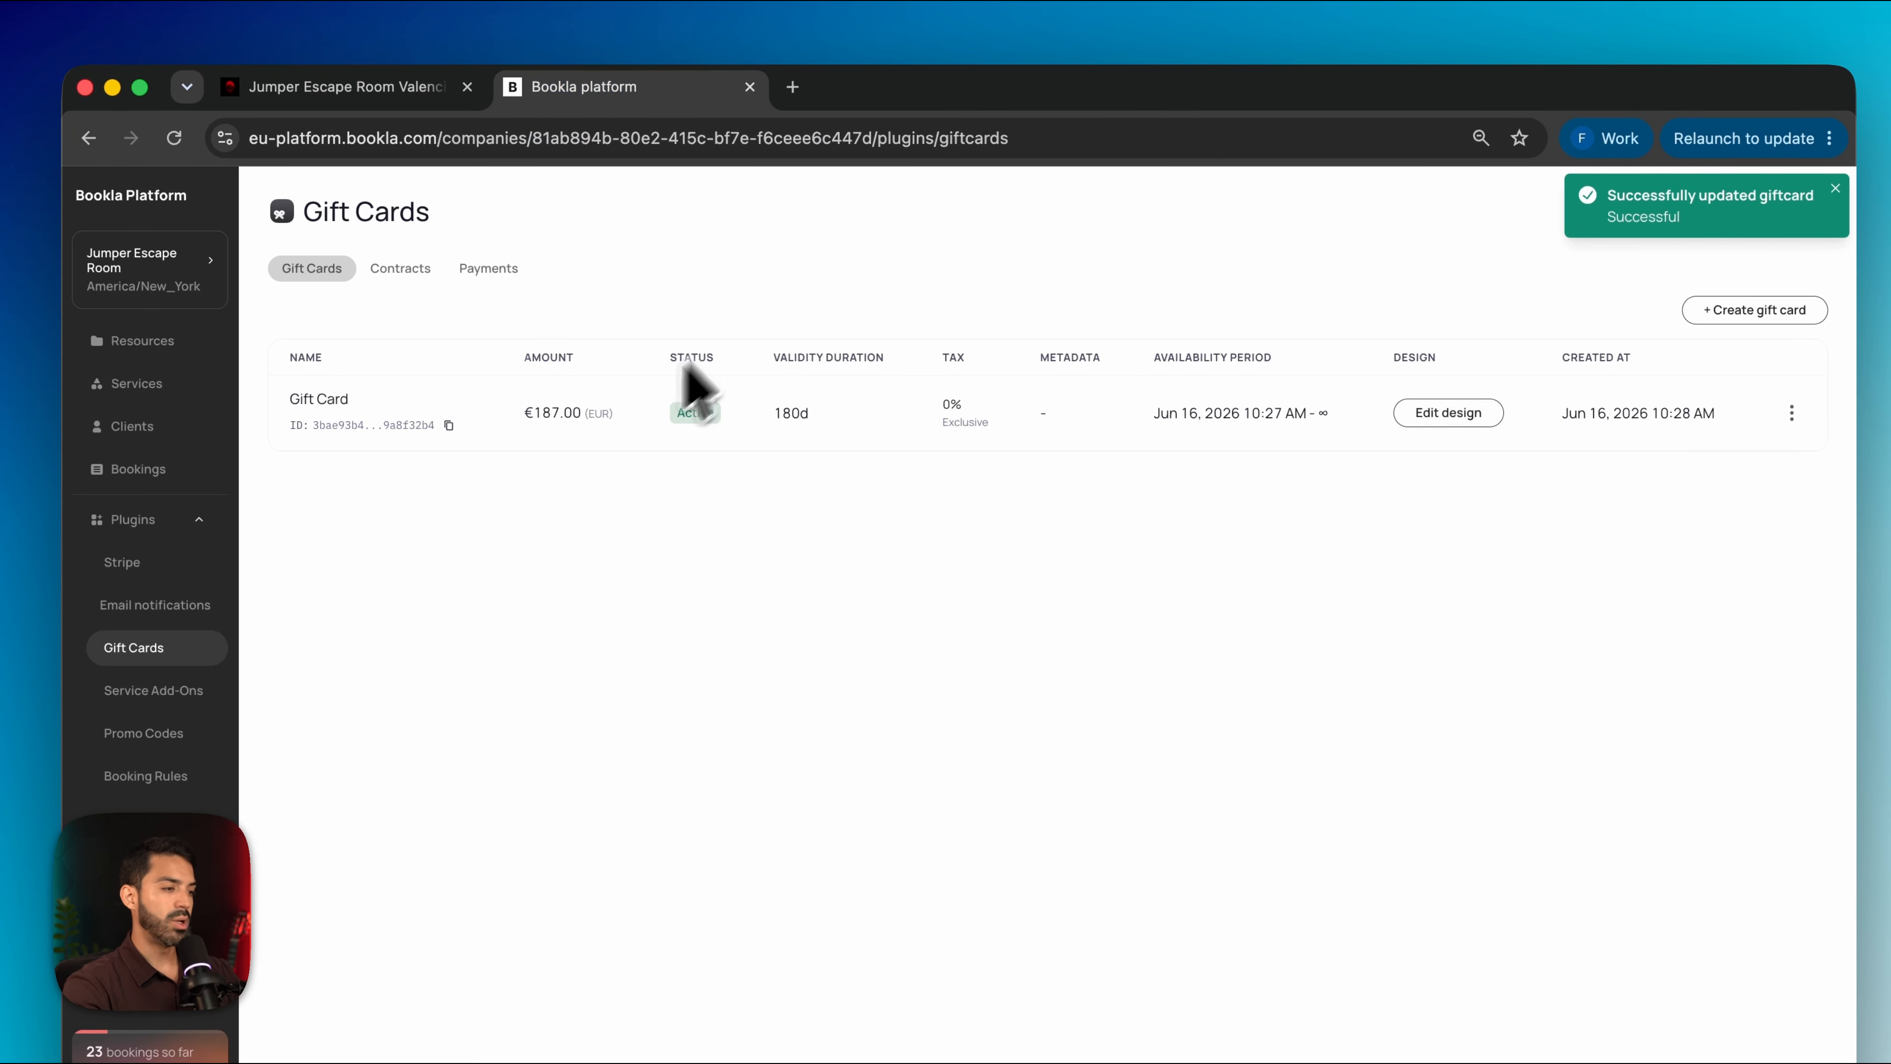
left_click(555, 413)
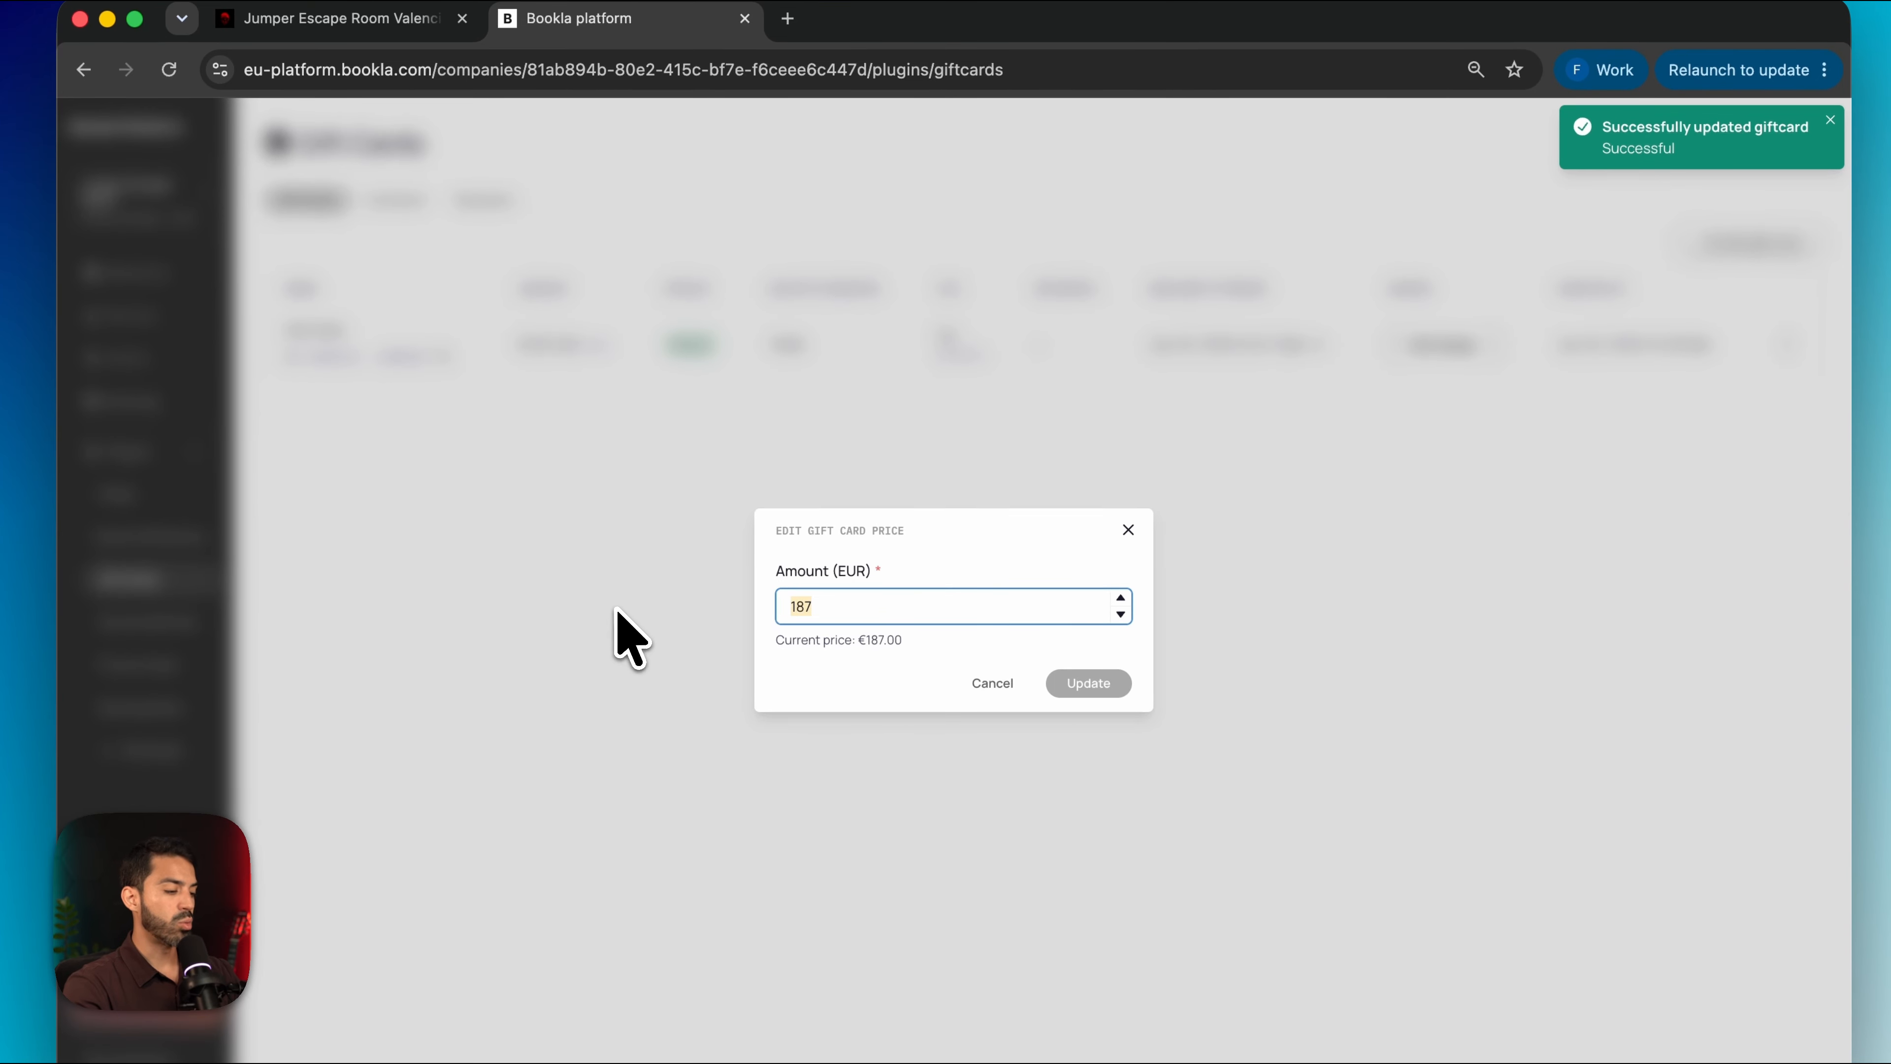
type("400")
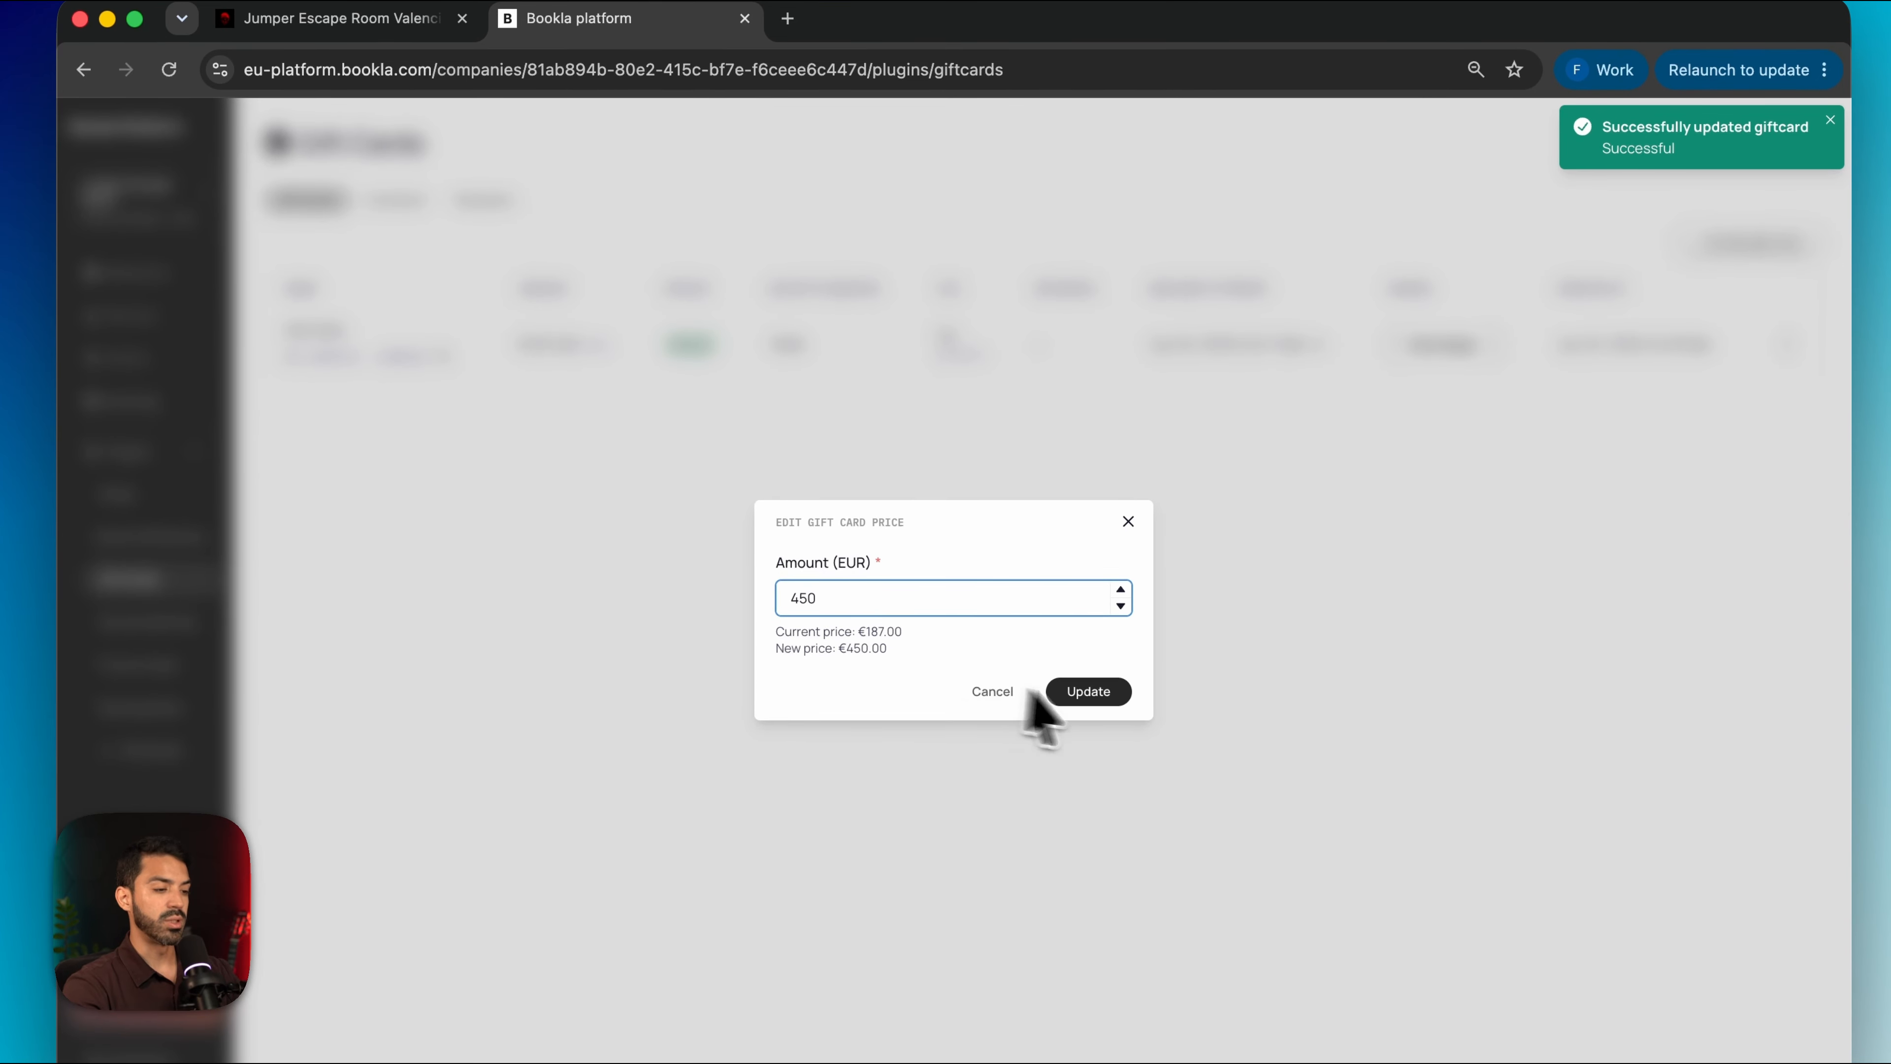
left_click(1083, 687)
left_click(331, 21)
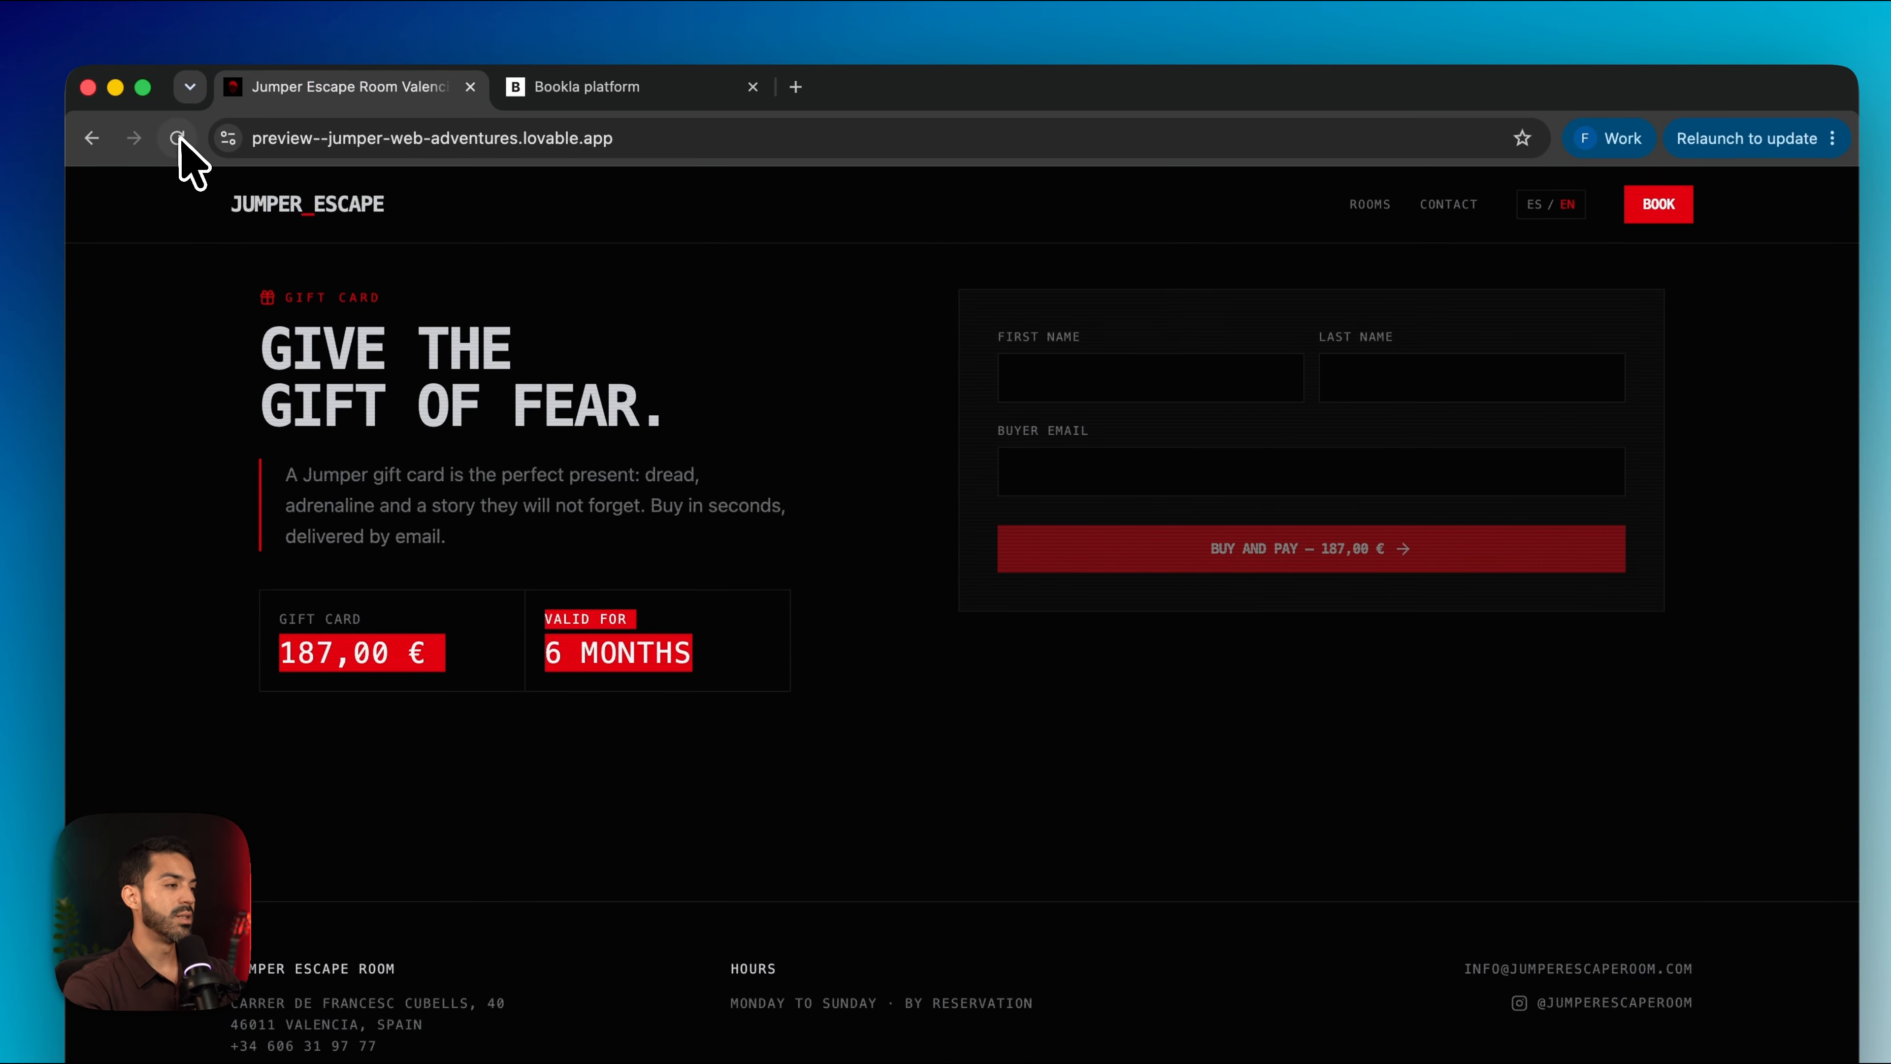
left_click(169, 69)
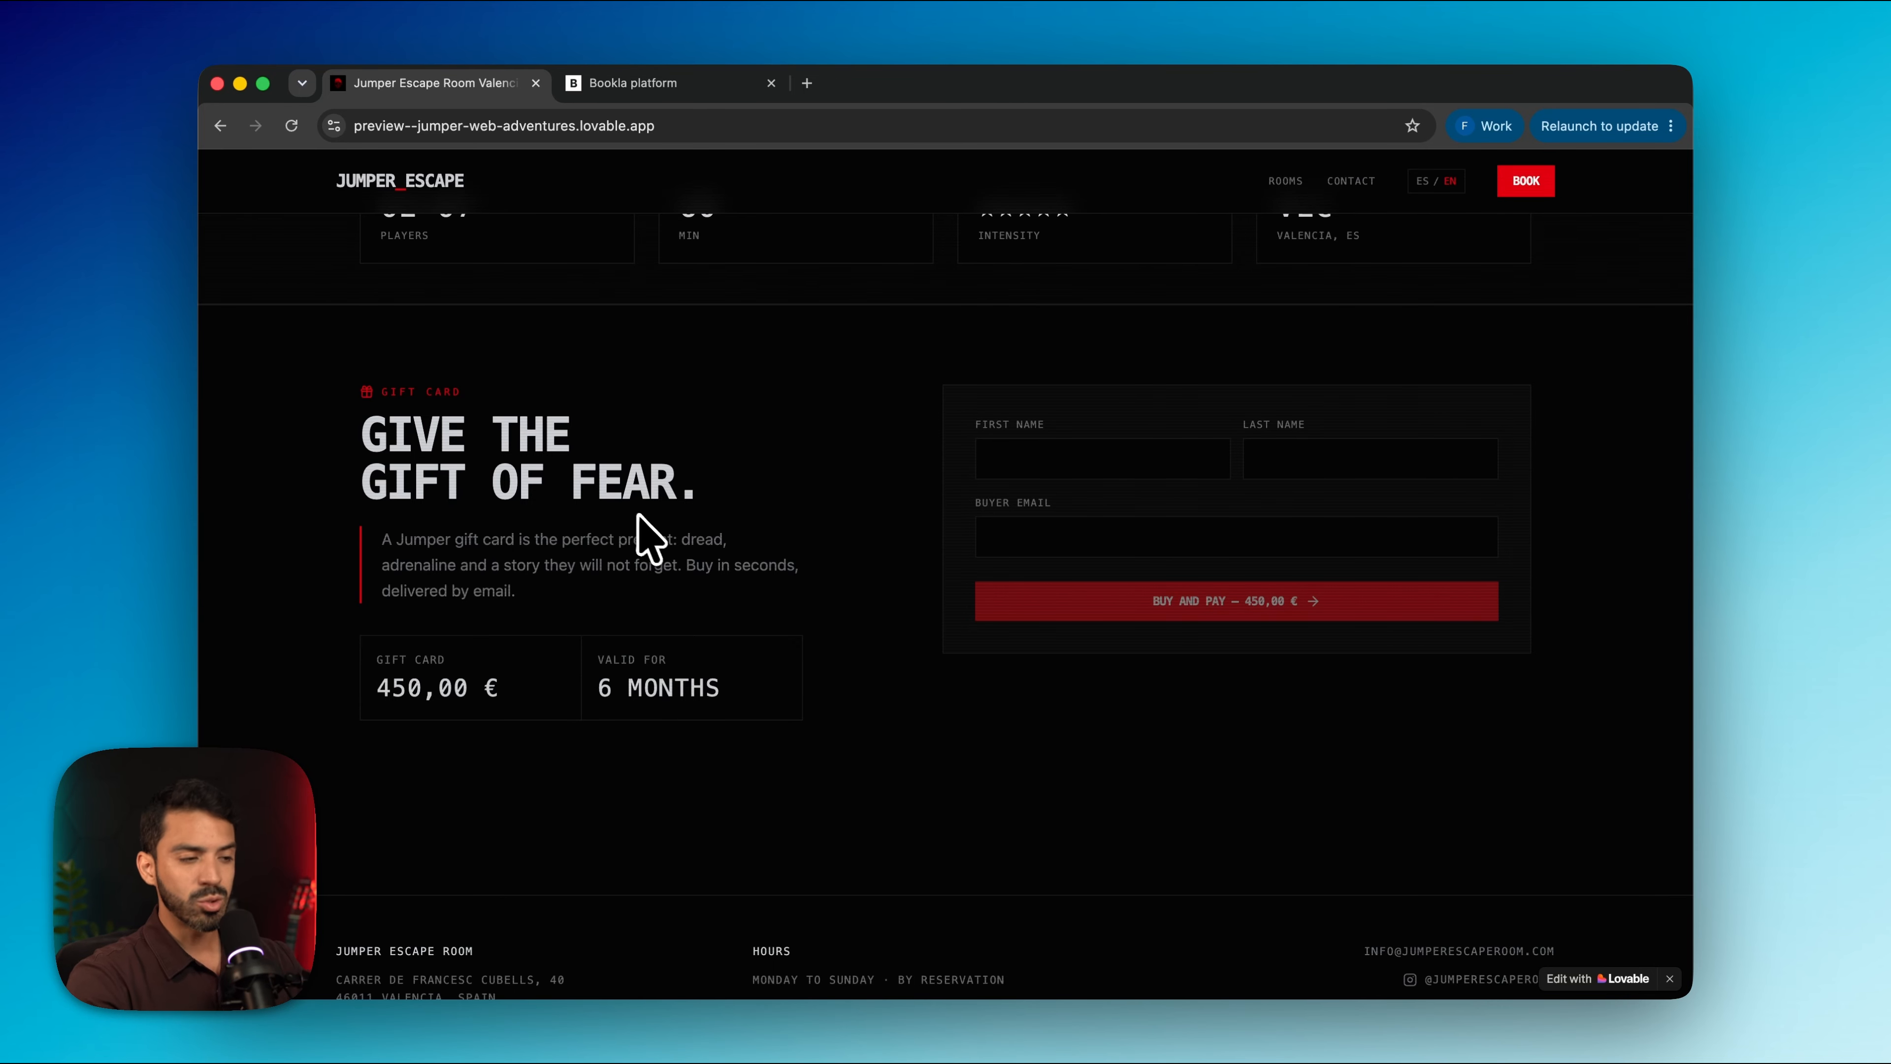
Confirm the gift card shows 450,00 € and open the Croatoan room page
scroll(639, 517, "up", 2)
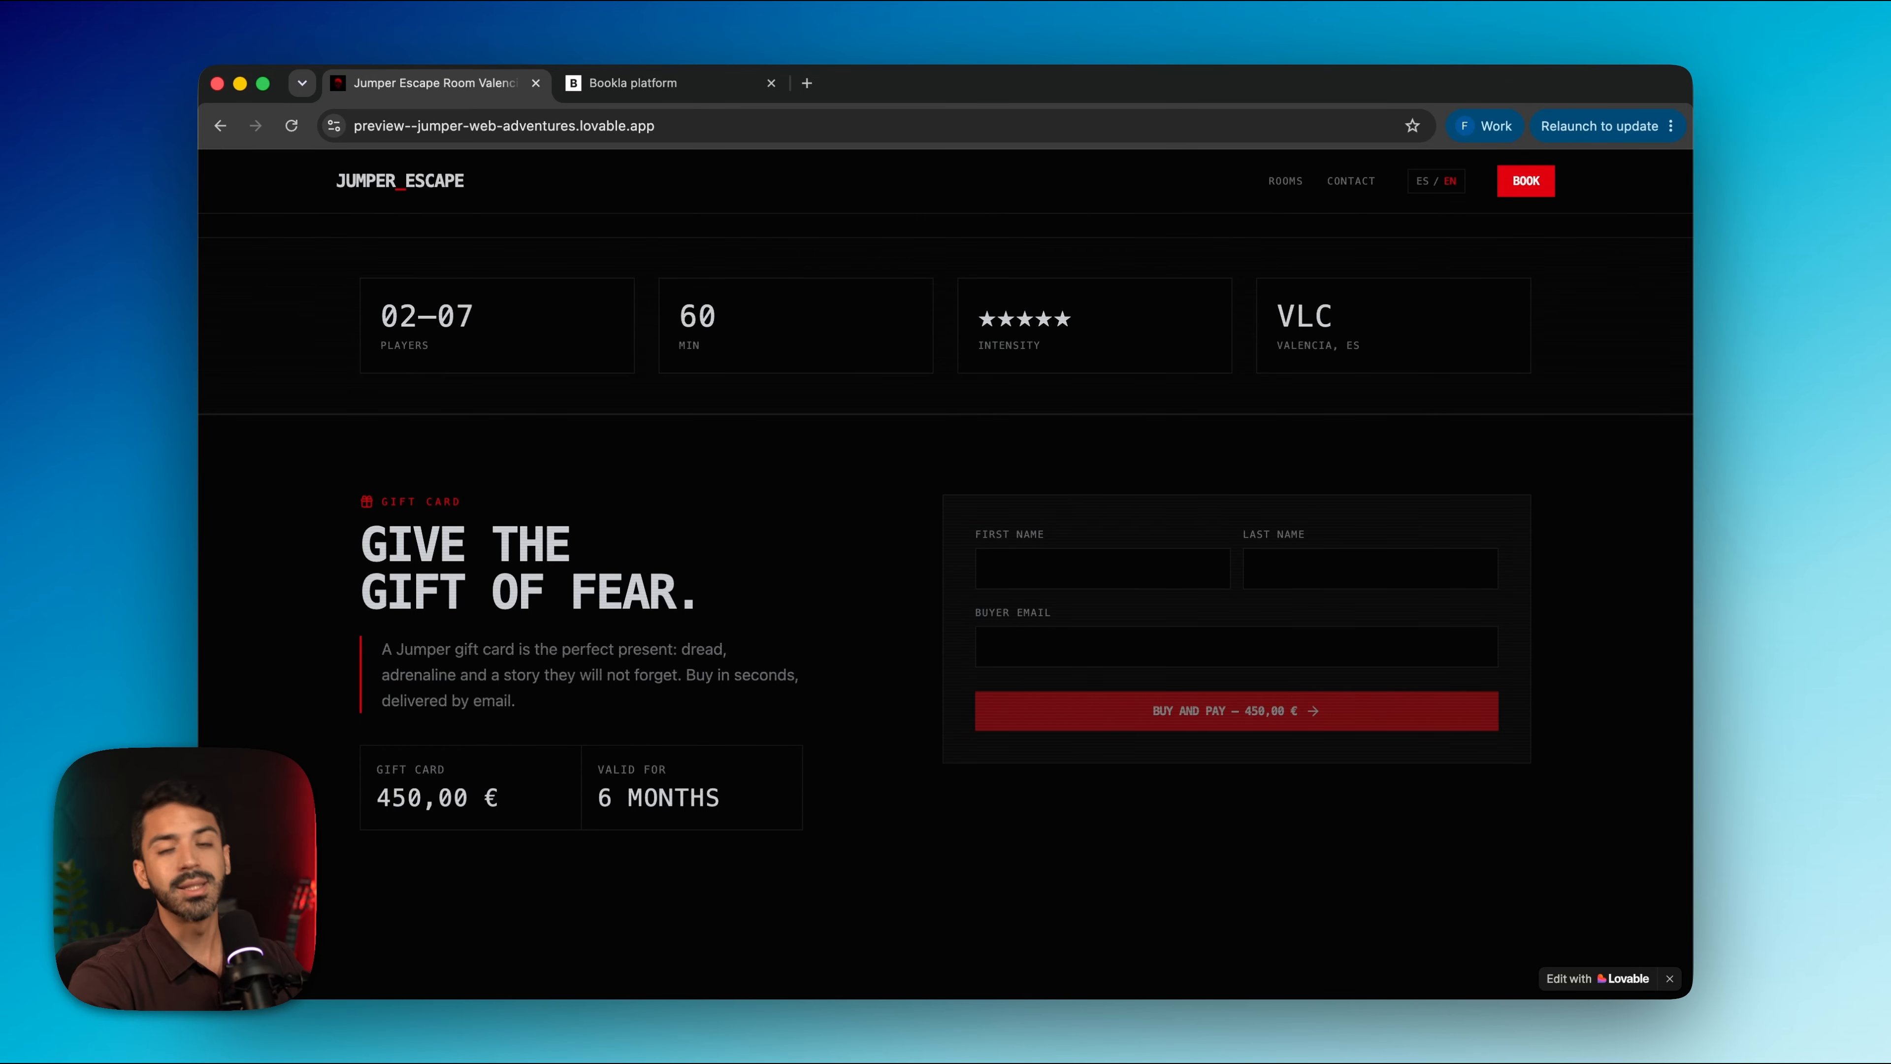
scroll(642, 536, "up", 8)
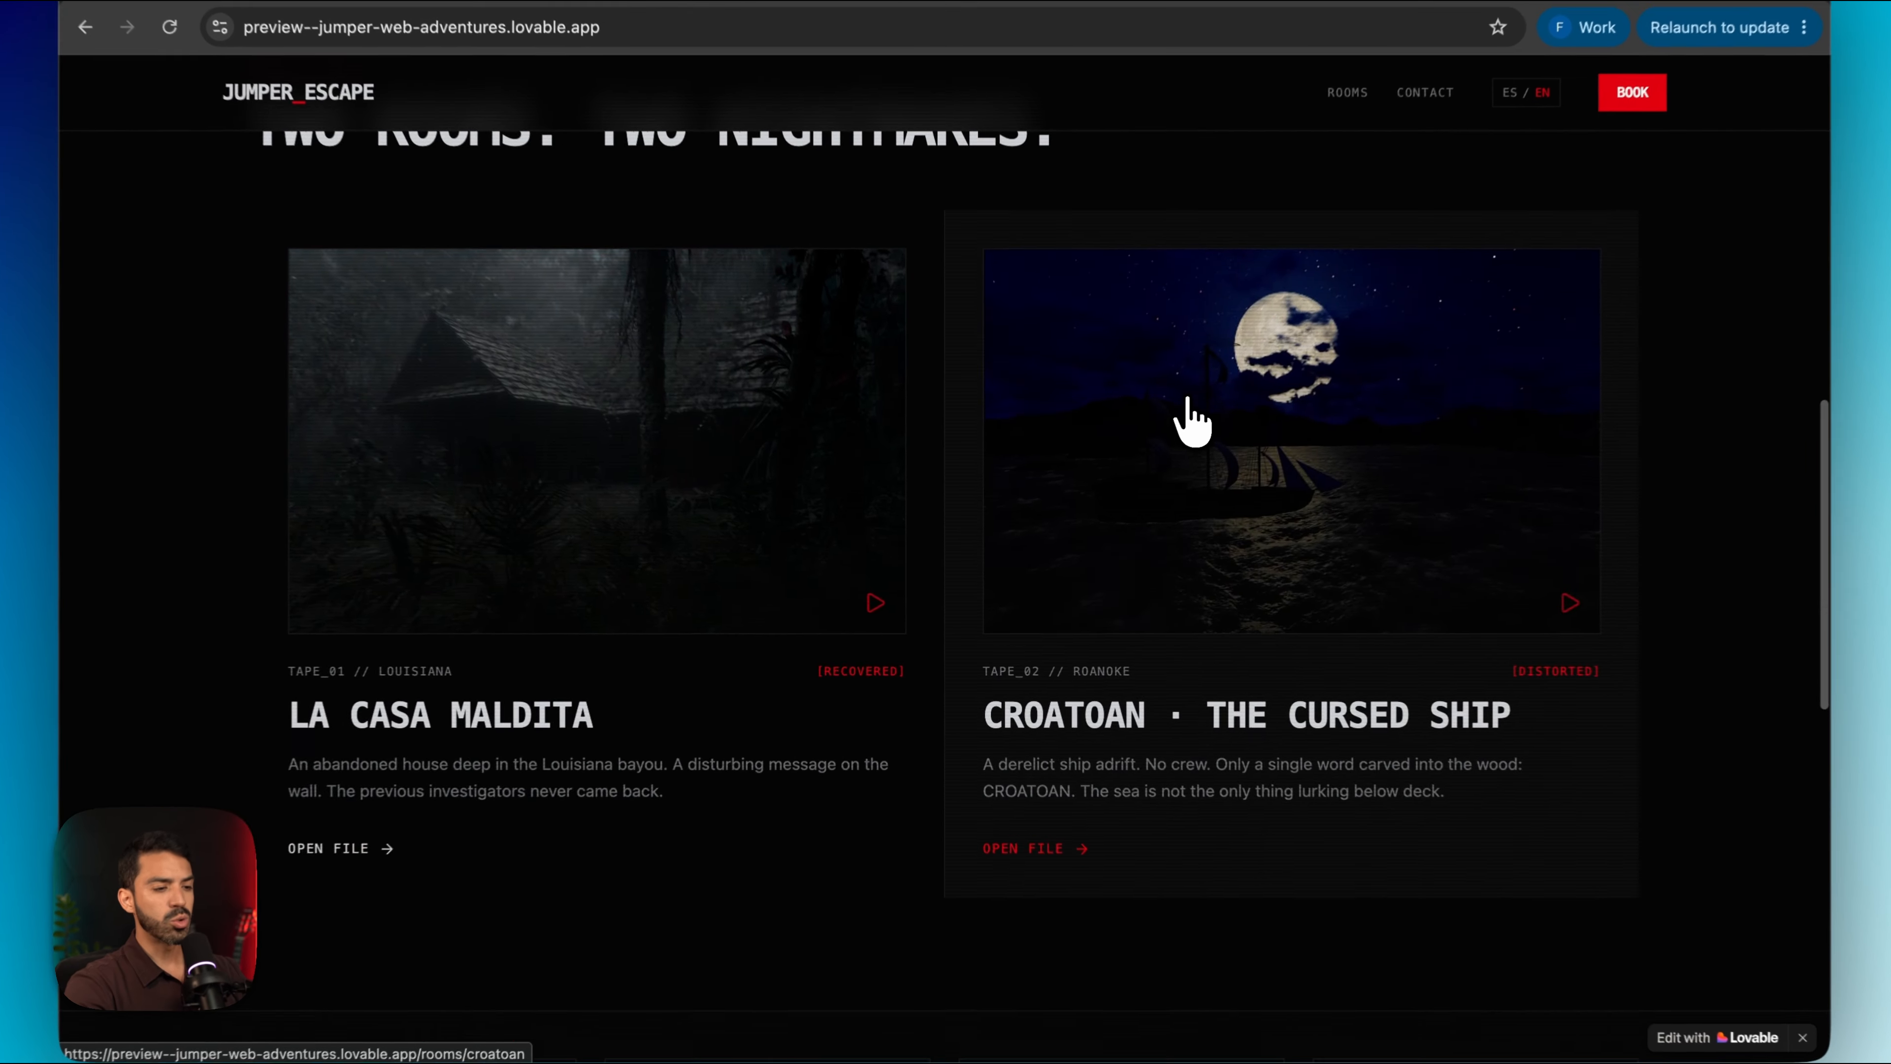
left_click(1195, 484)
Pick the June 26, 01:00 PM slot (95,00 €) and return to the Bookla platform
scroll(984, 752, "down", 15)
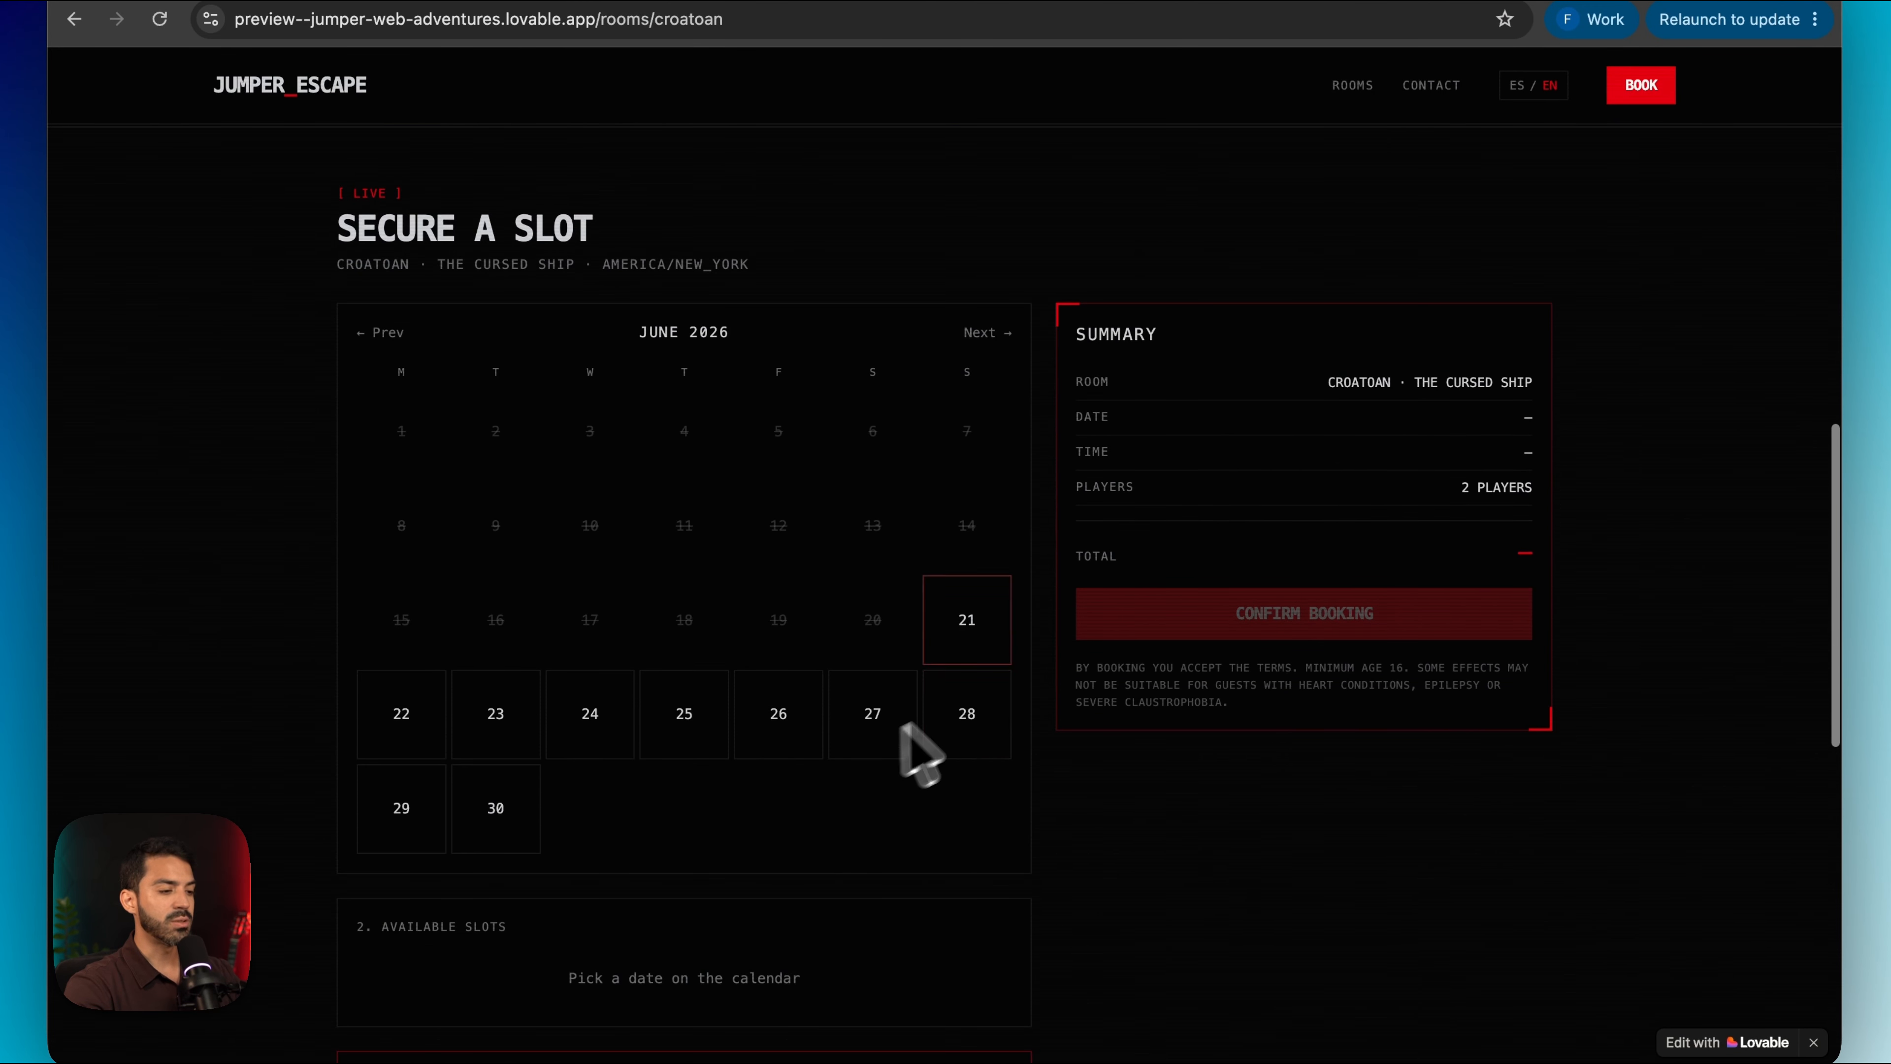
left_click(771, 756)
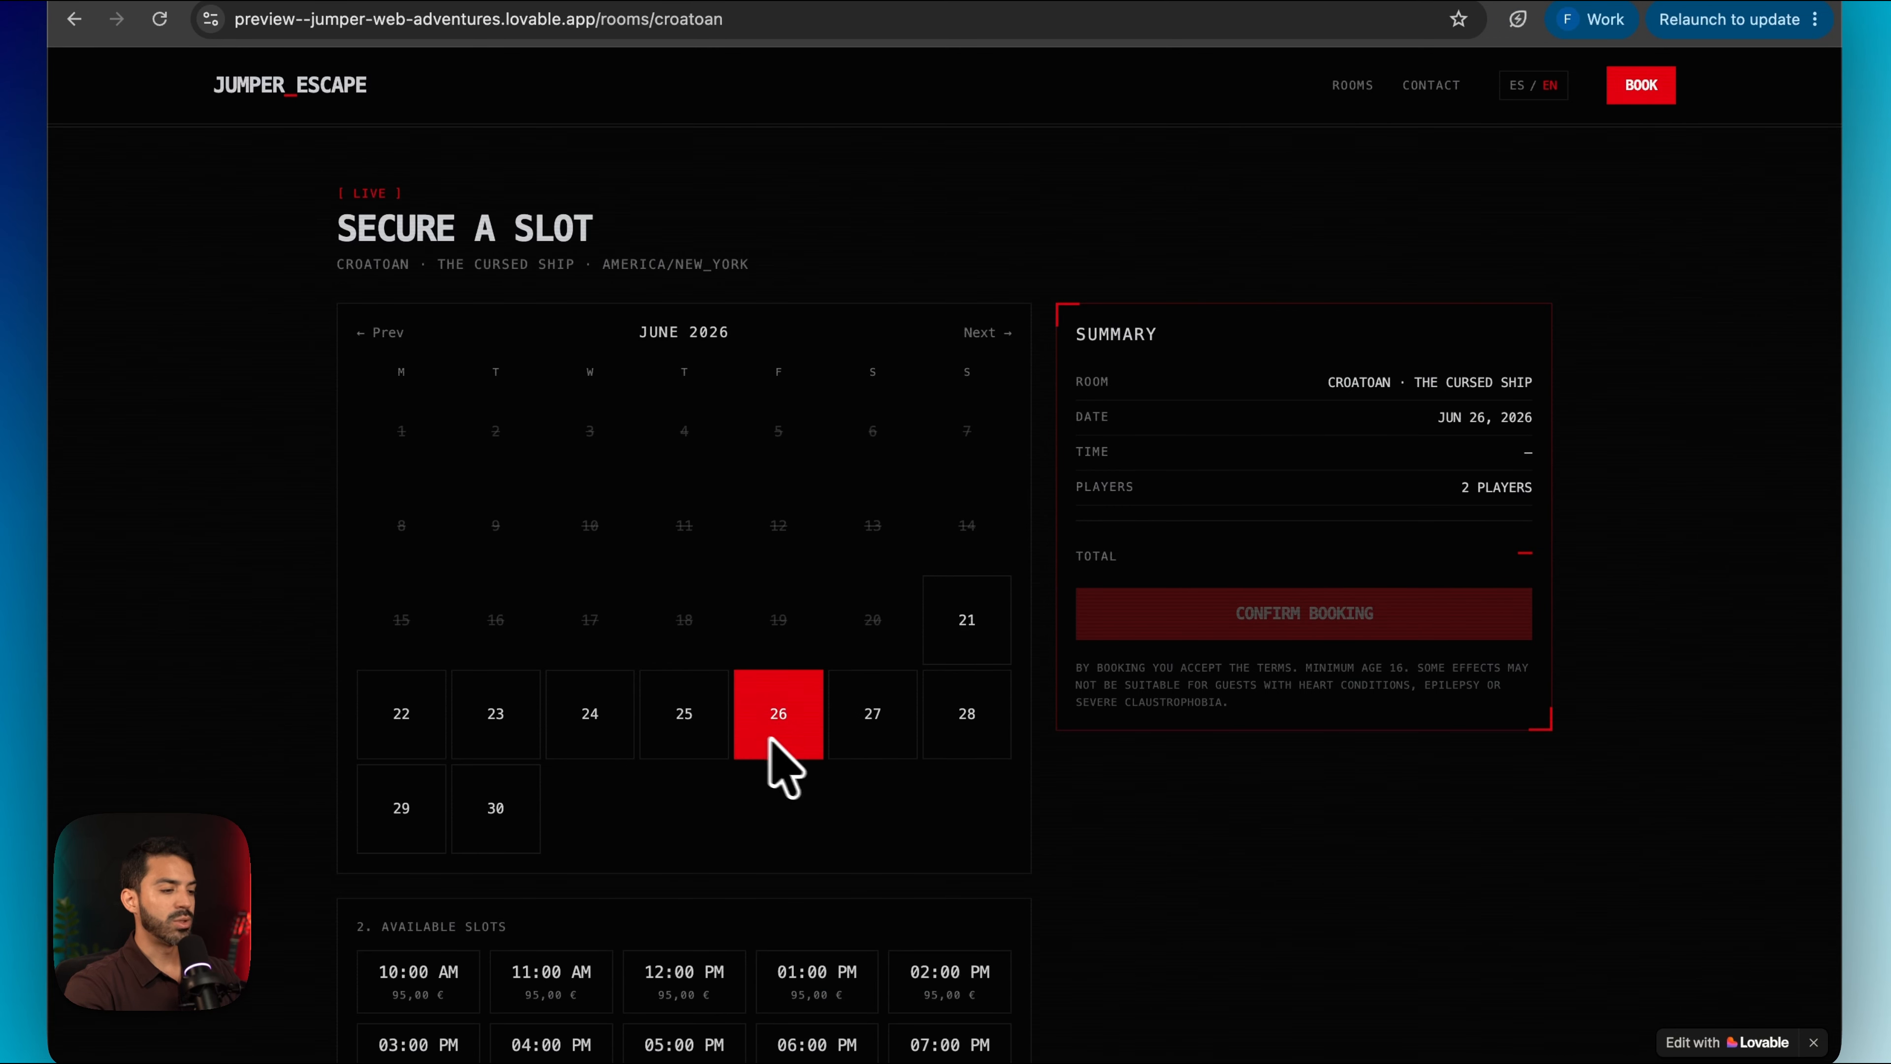
scroll(938, 749, "down", 3)
left_click(827, 783)
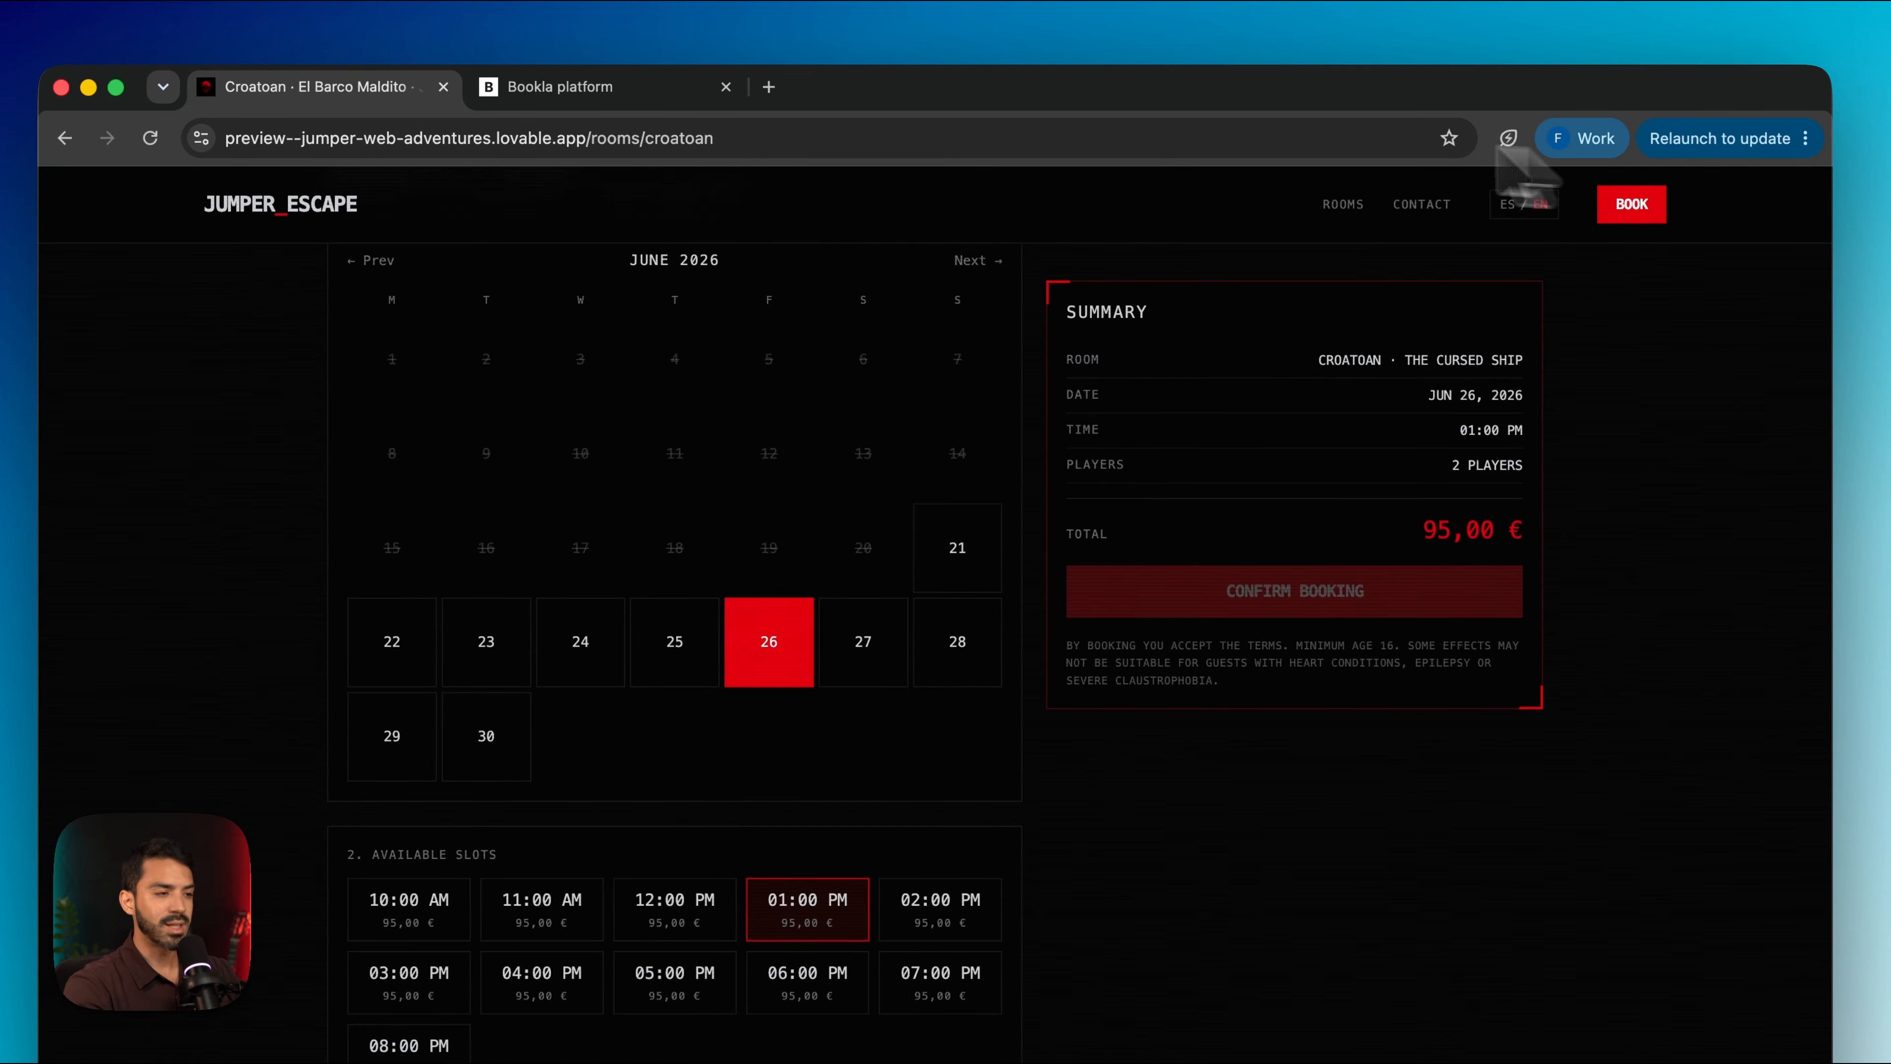
left_click(642, 86)
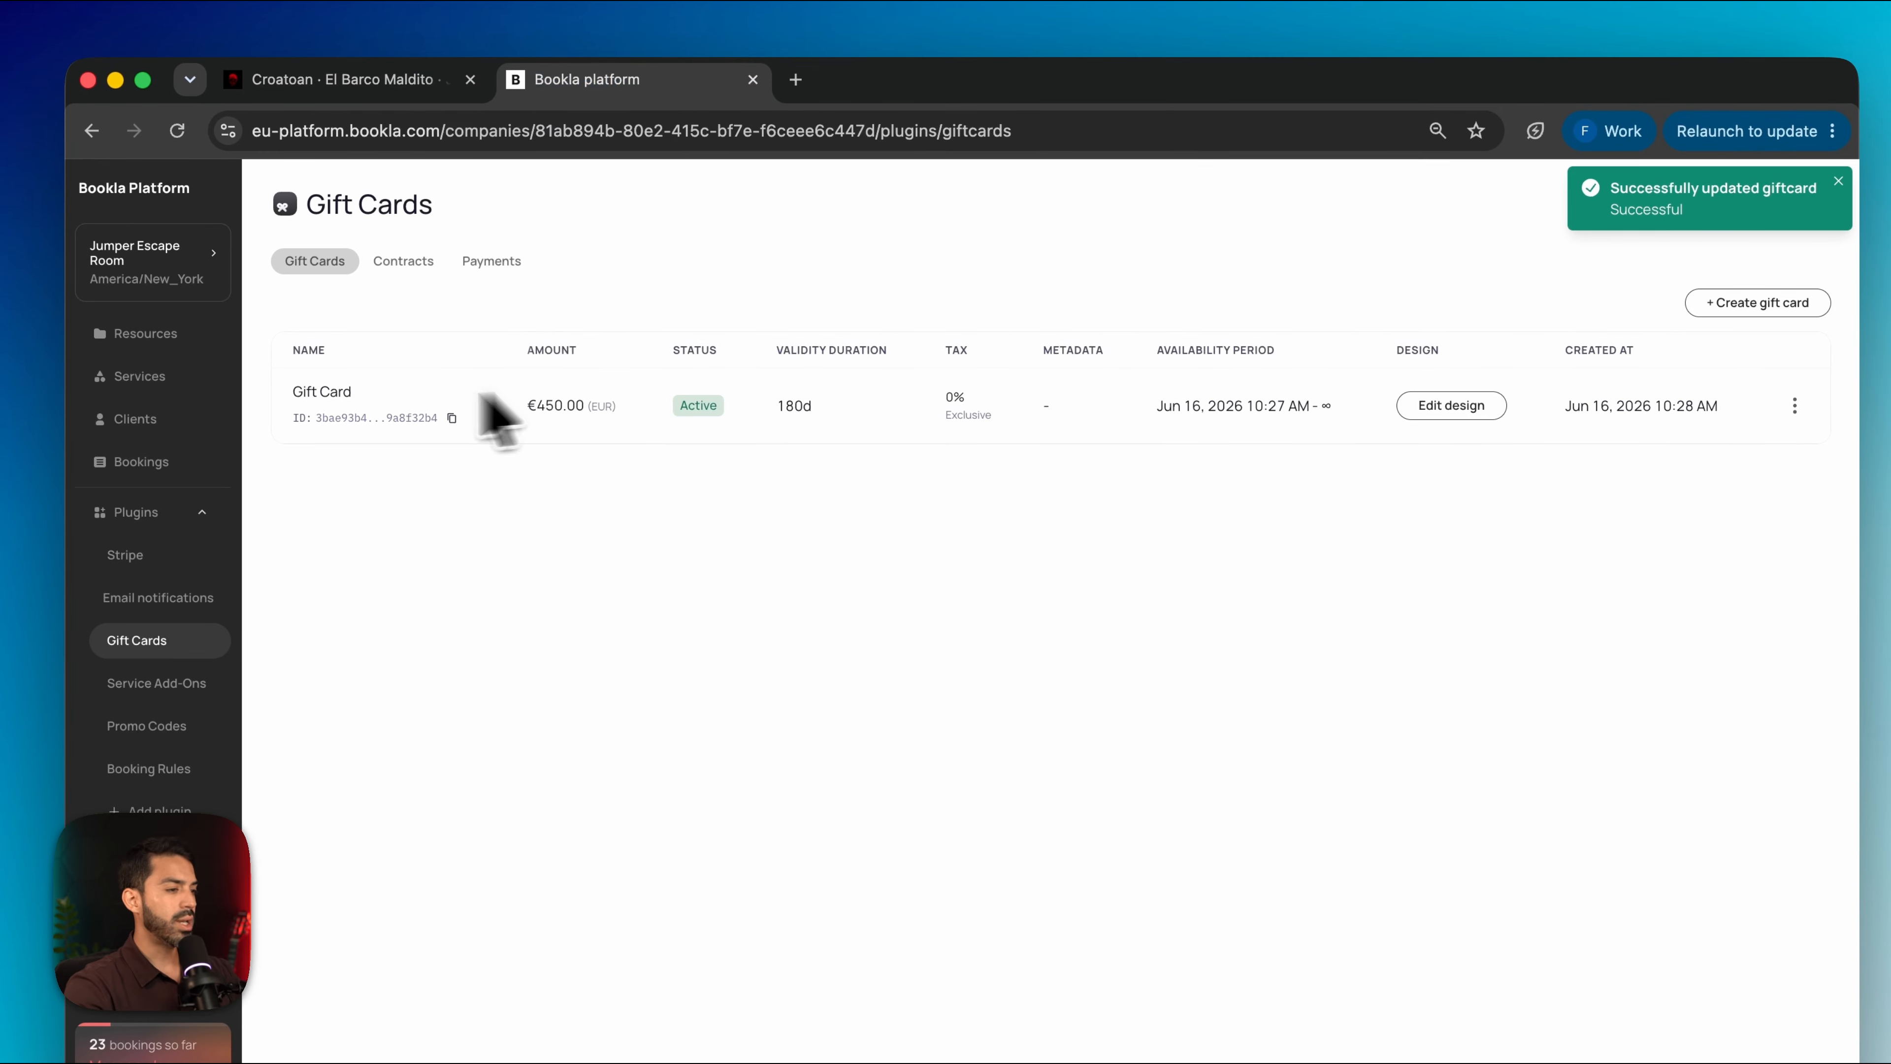
Raise the Cursed Ship base price rule from 95.00 to 187.00, then return to the Croatoan booking page
left_click(149, 377)
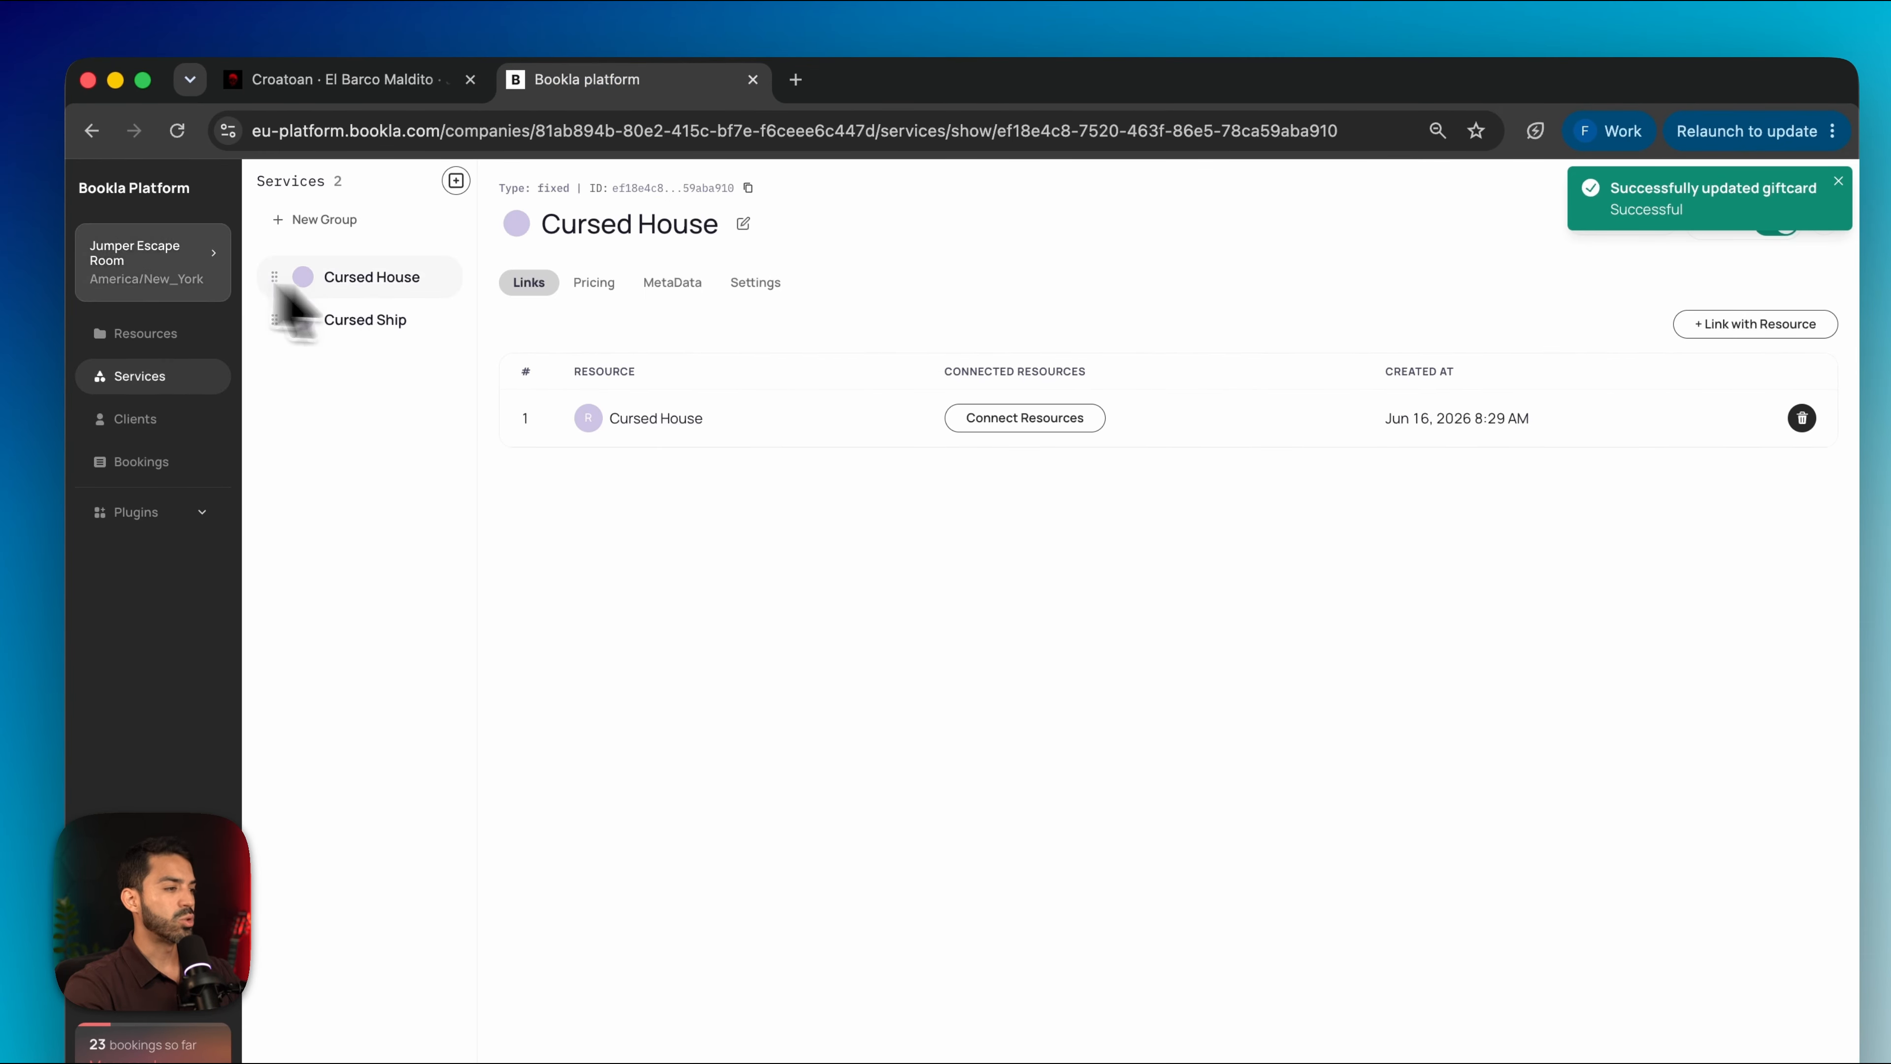
left_click(376, 321)
left_click(593, 284)
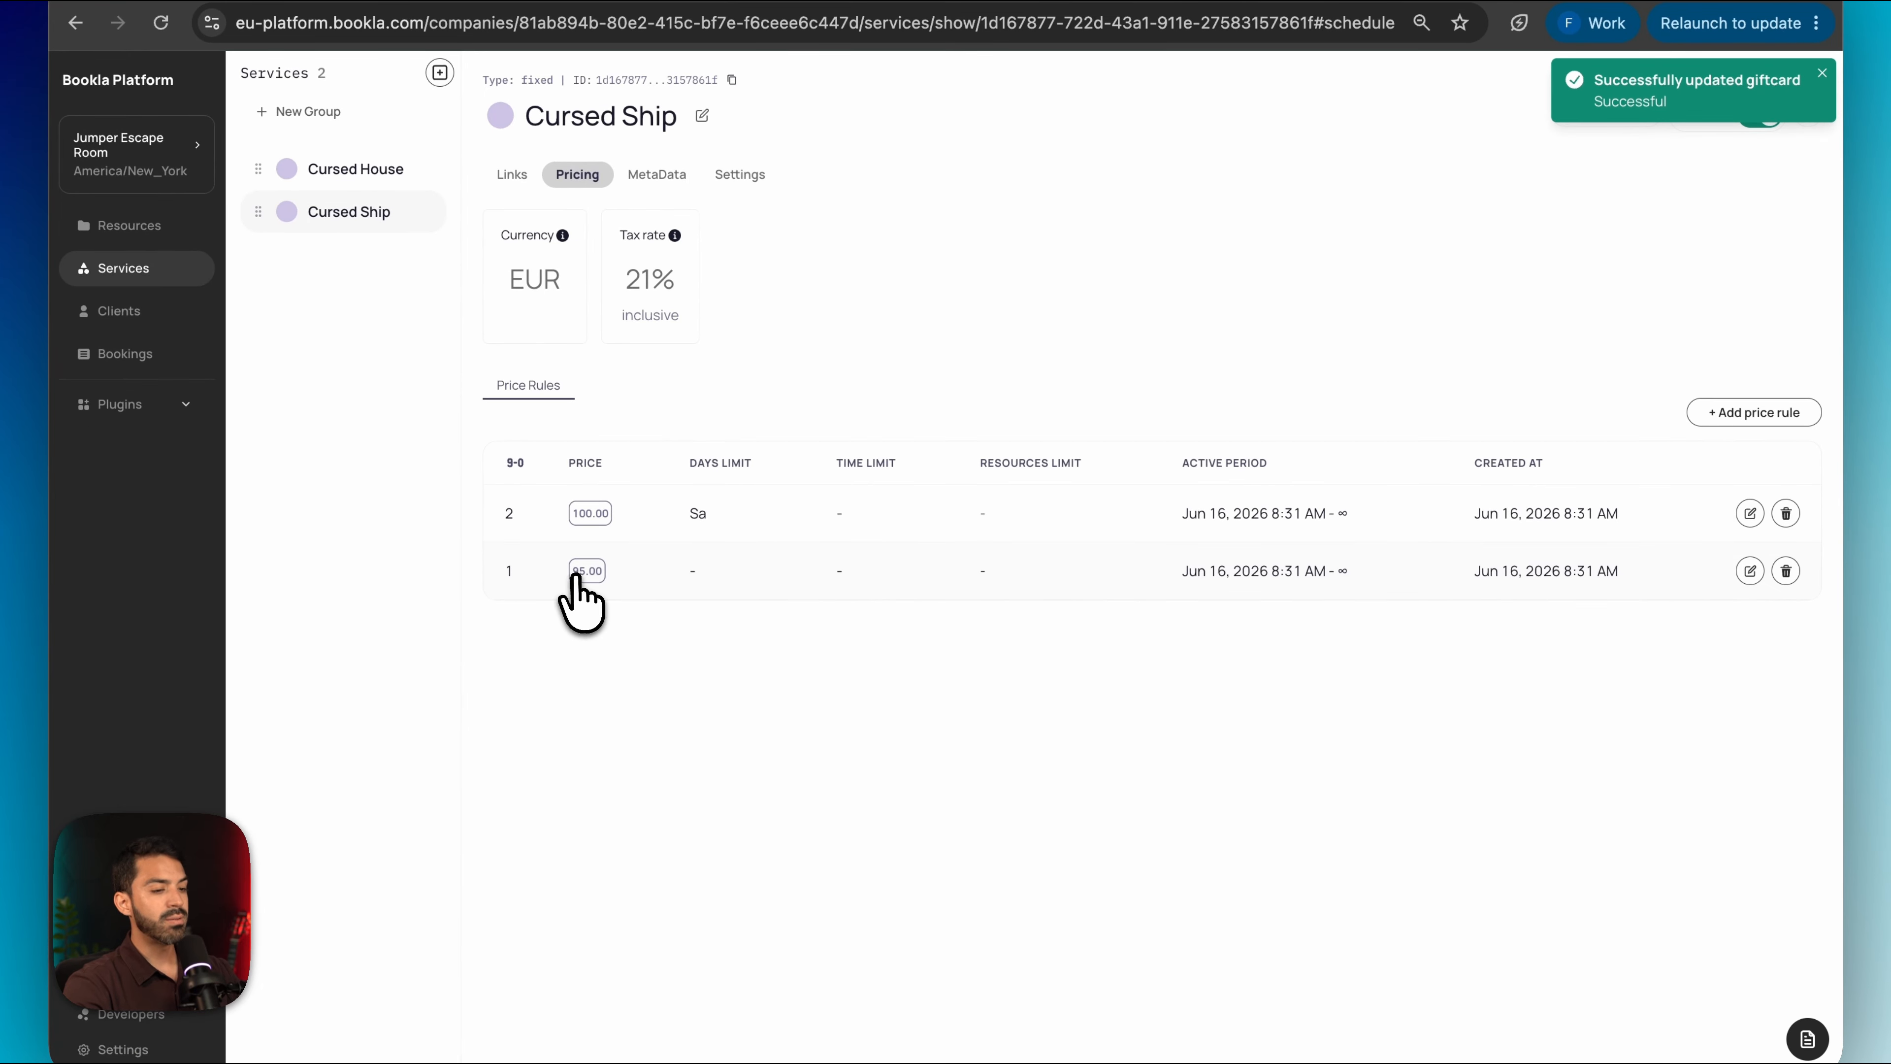
left_click(1733, 571)
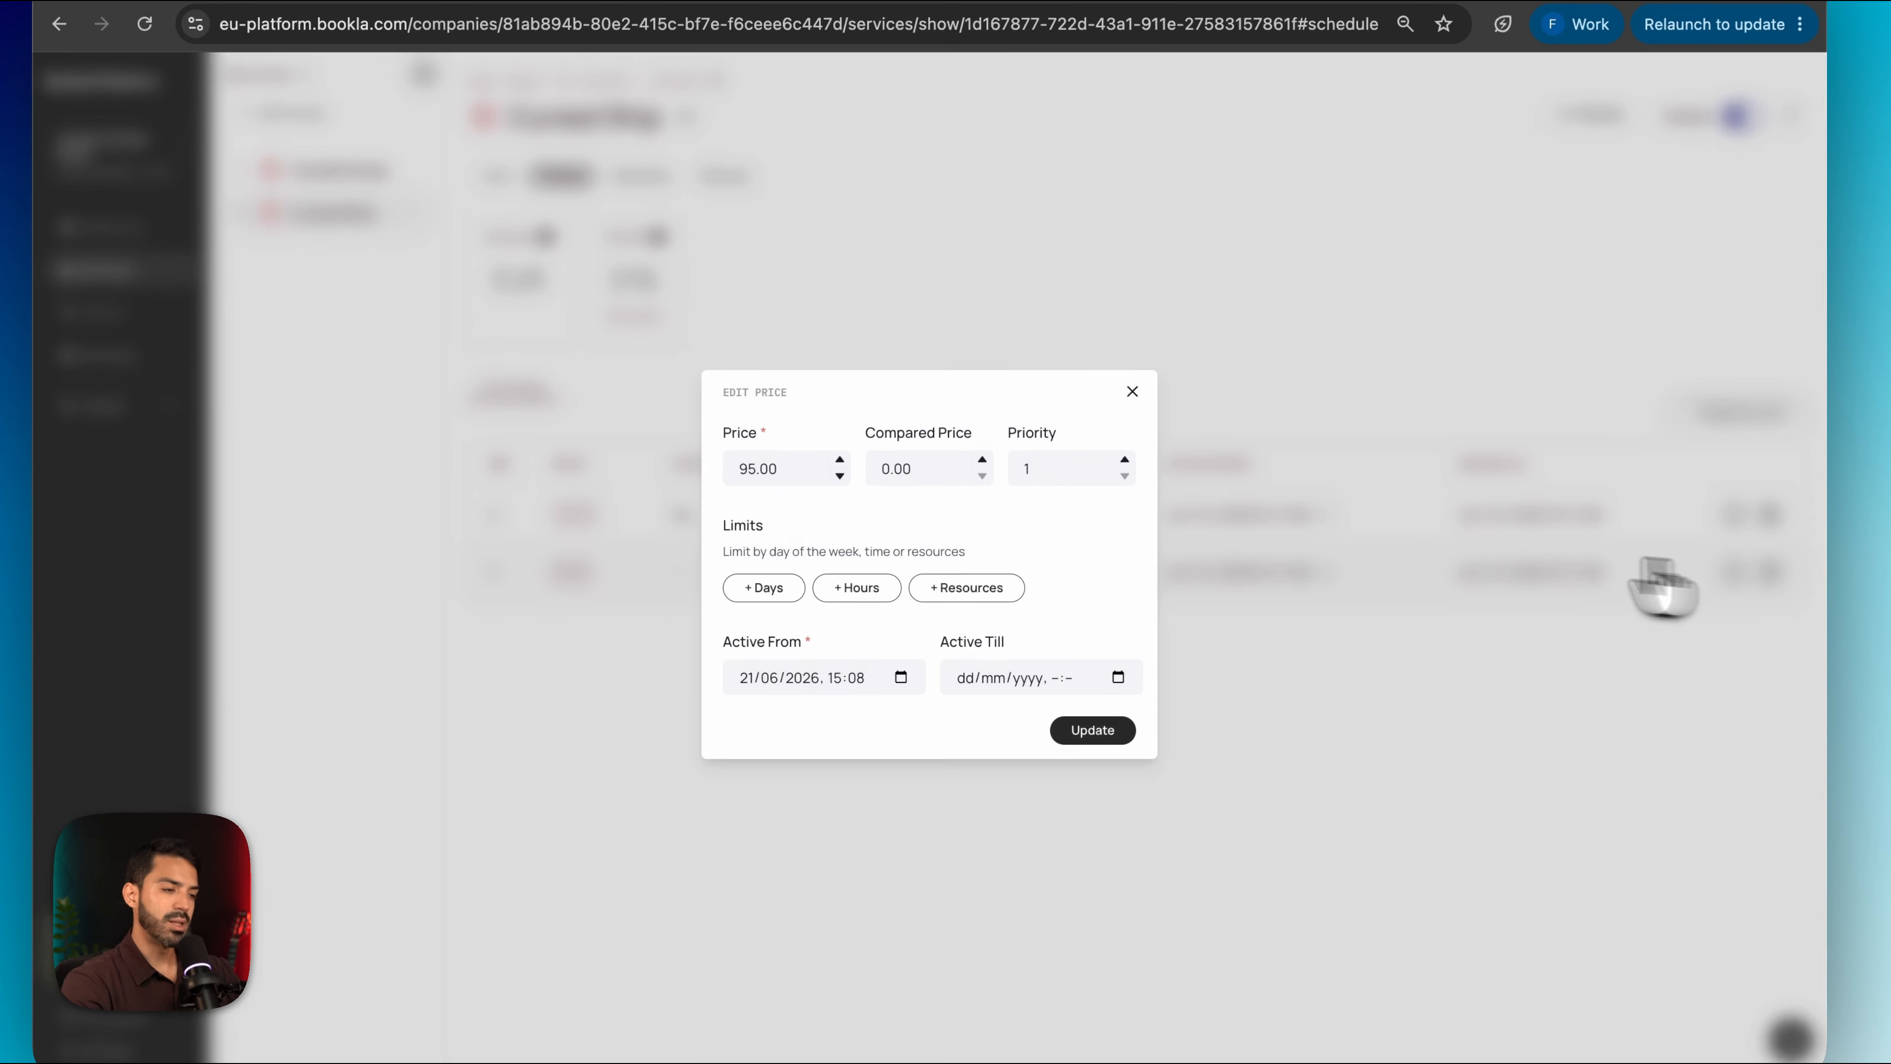
key("super+a")
type("18")
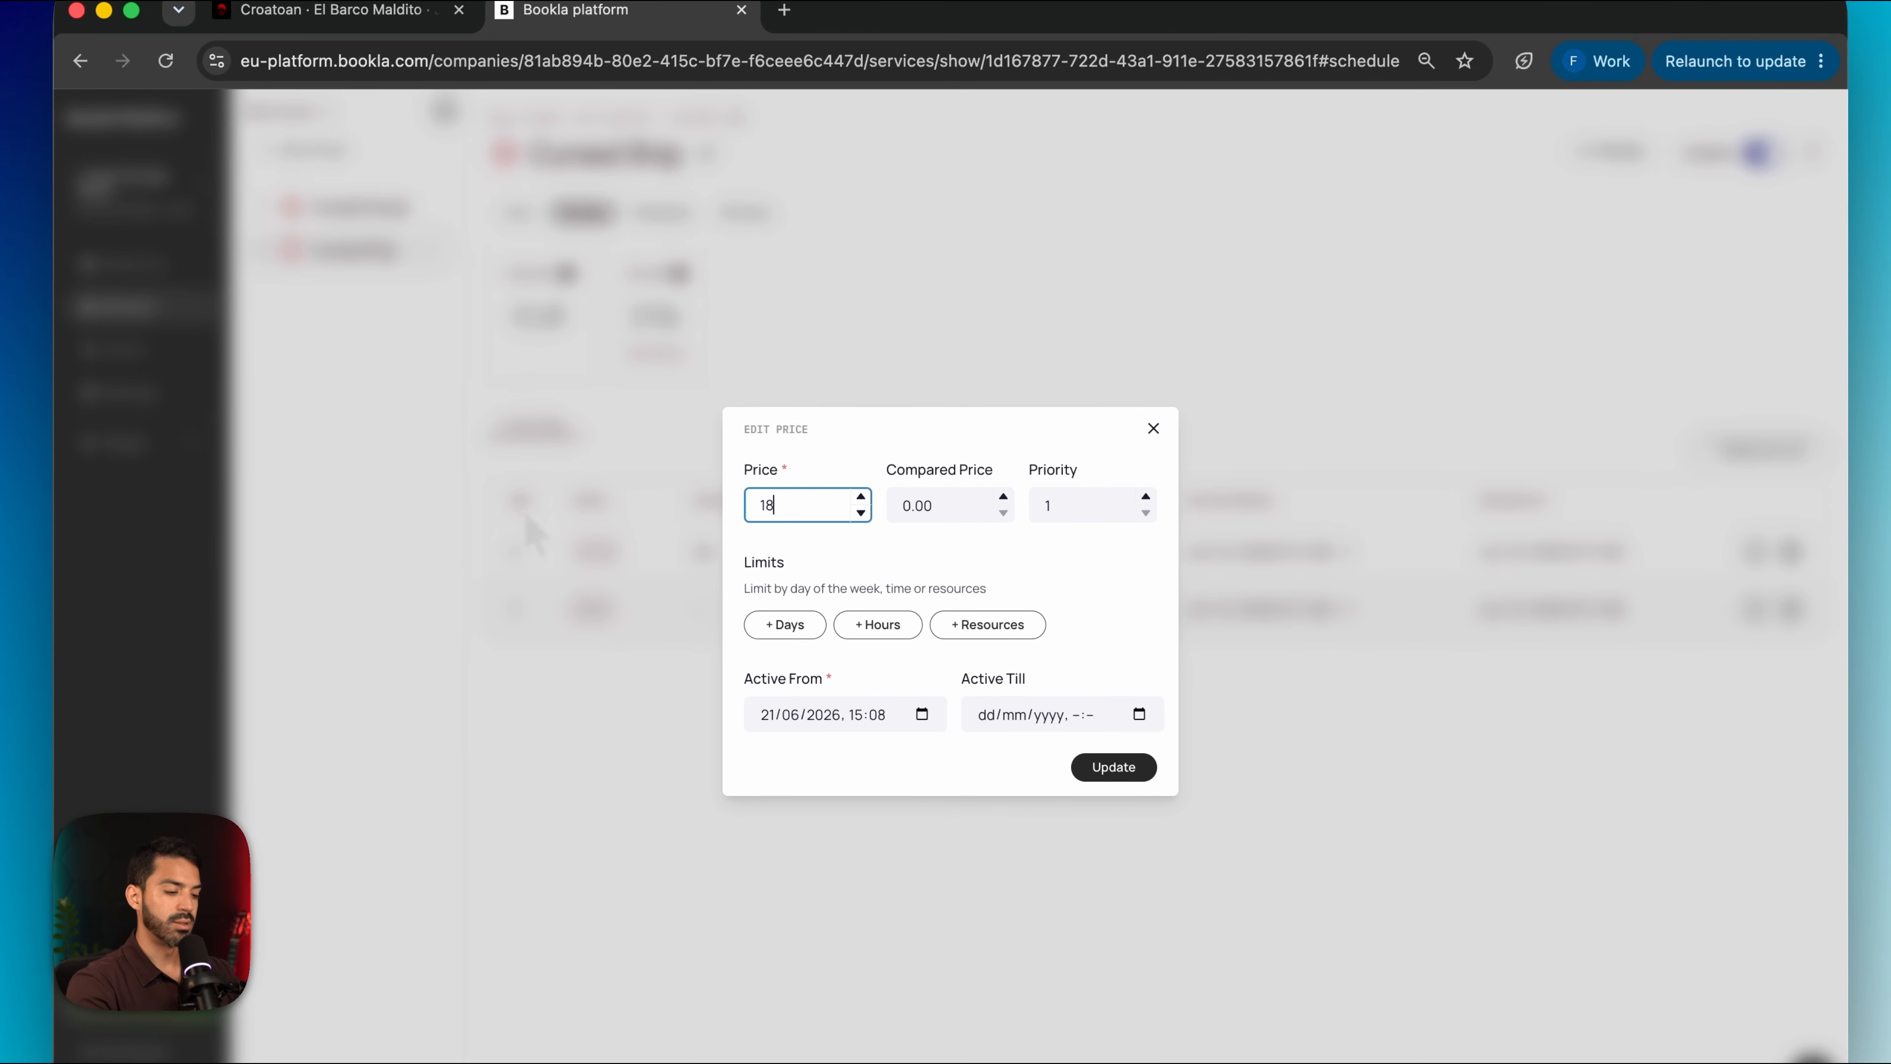
type("7")
left_click(1109, 767)
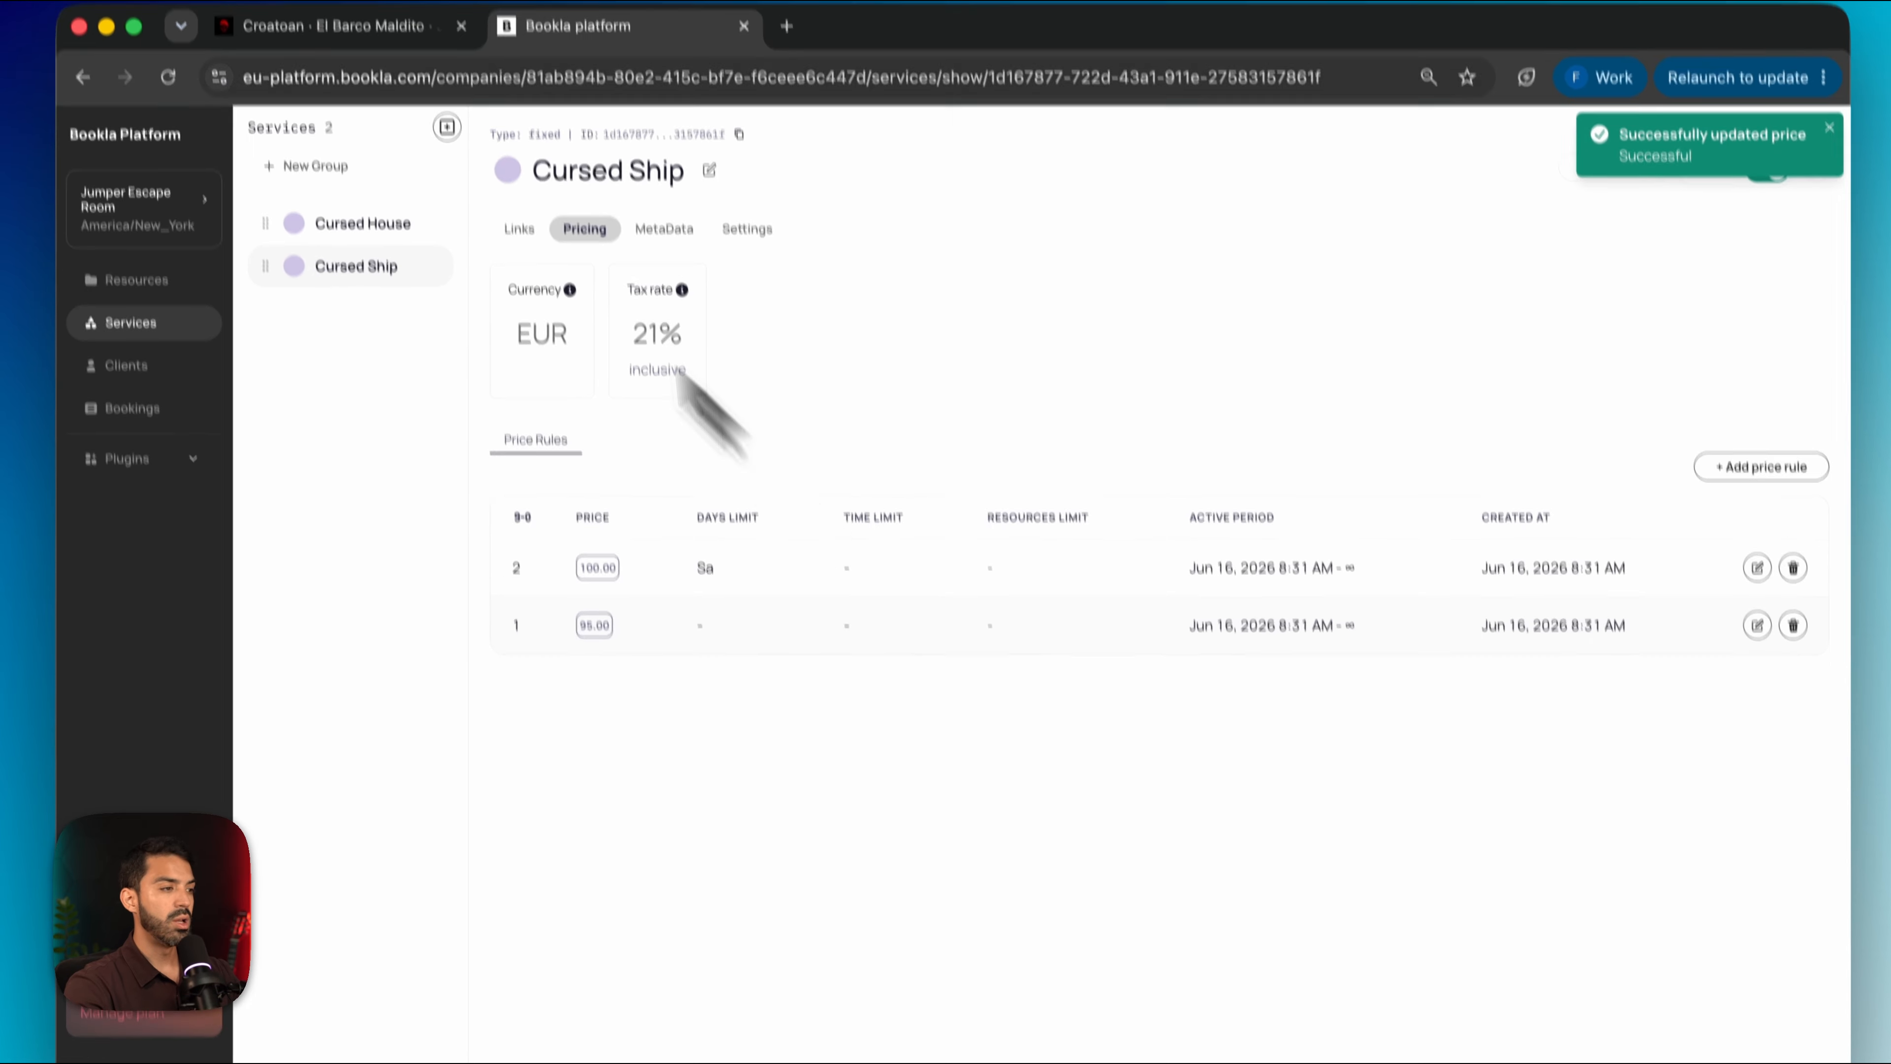
left_click(365, 10)
scroll(802, 773, "down", 3)
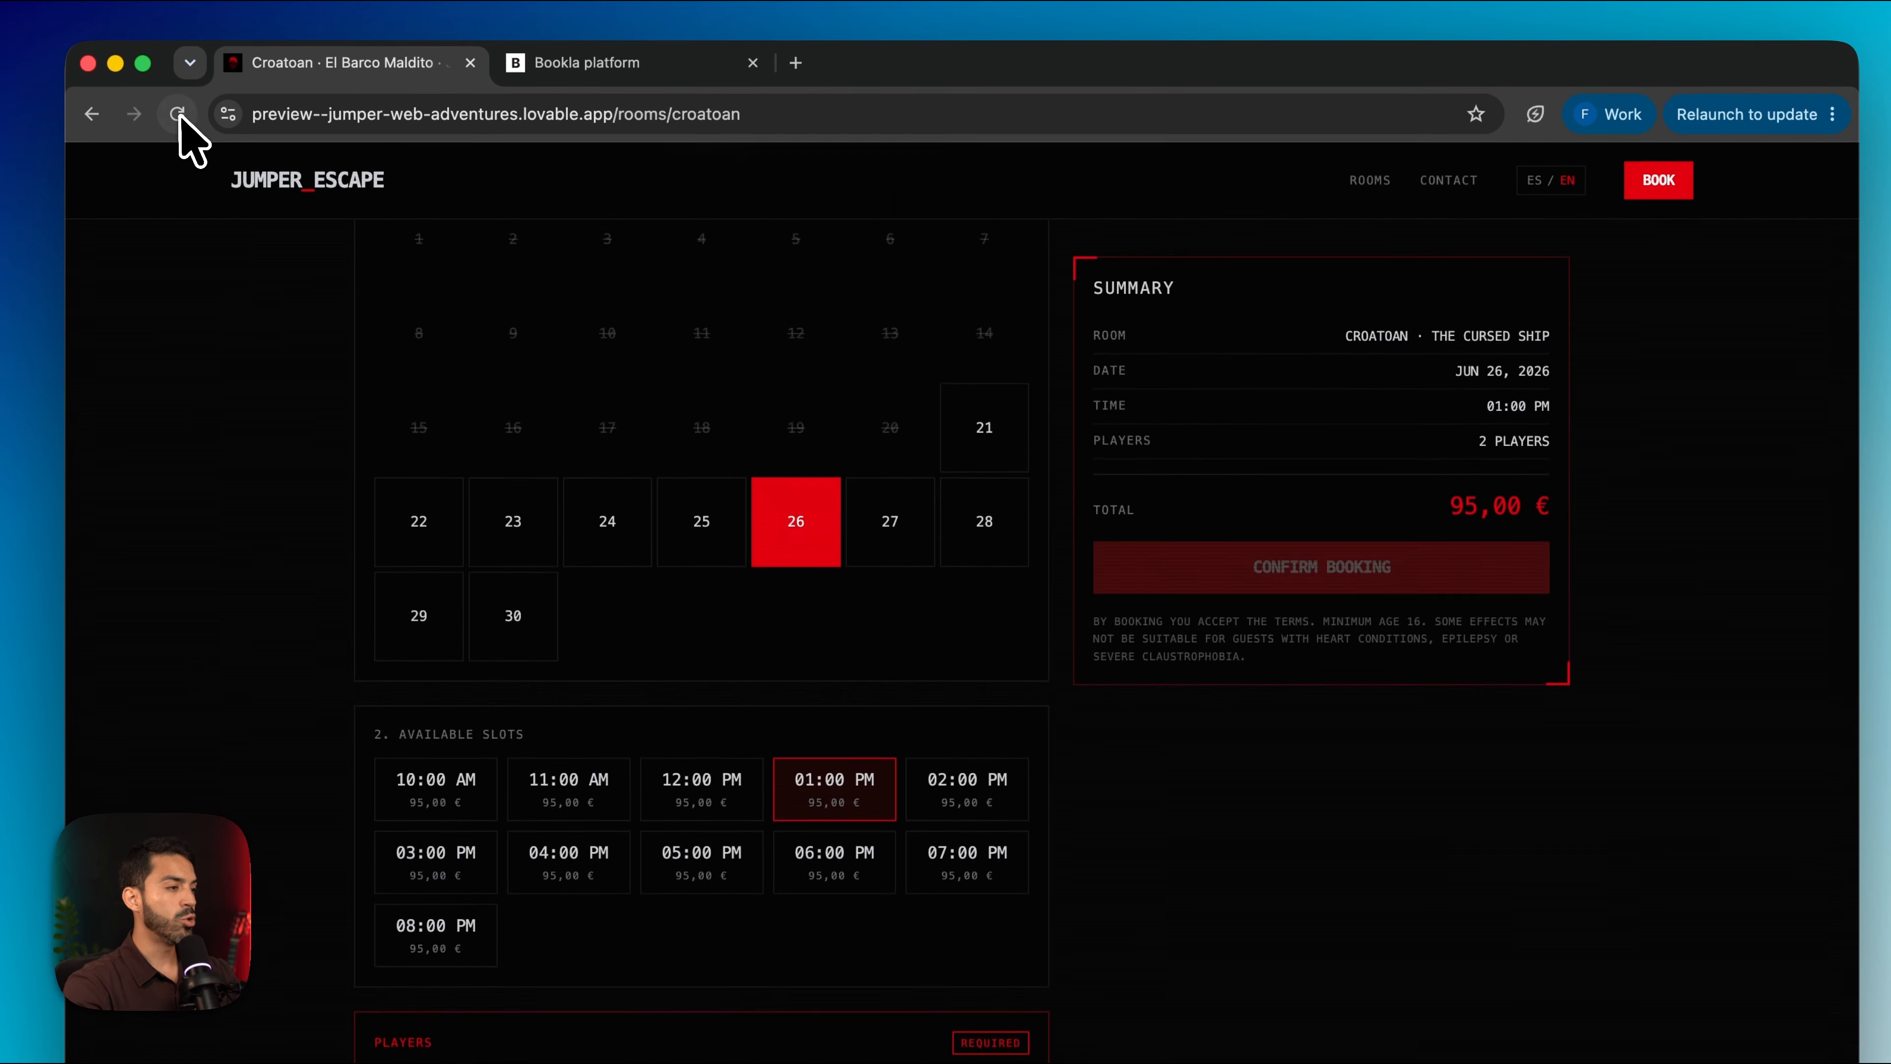
Reload the Croatoan page and check the June 30 04:00 PM and 05:00 PM slot prices
left_click(178, 114)
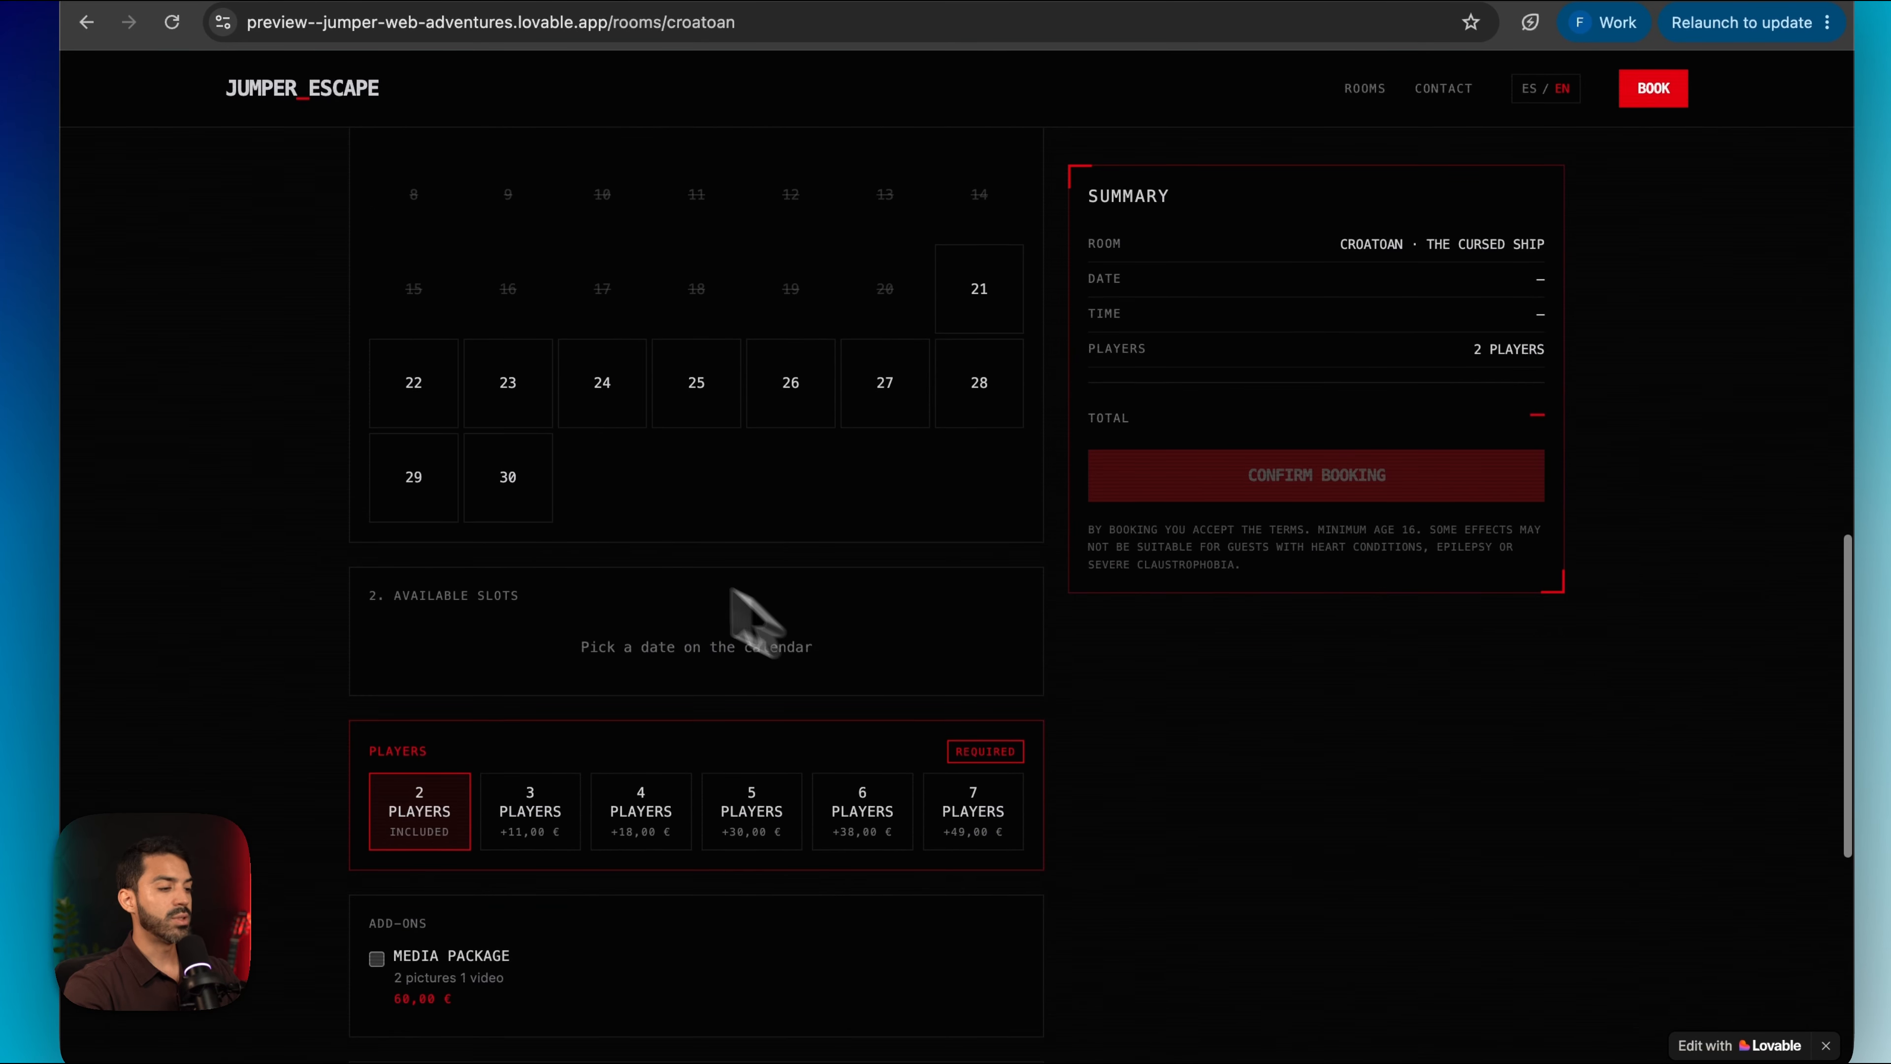
left_click(512, 491)
scroll(655, 670, "down", 1)
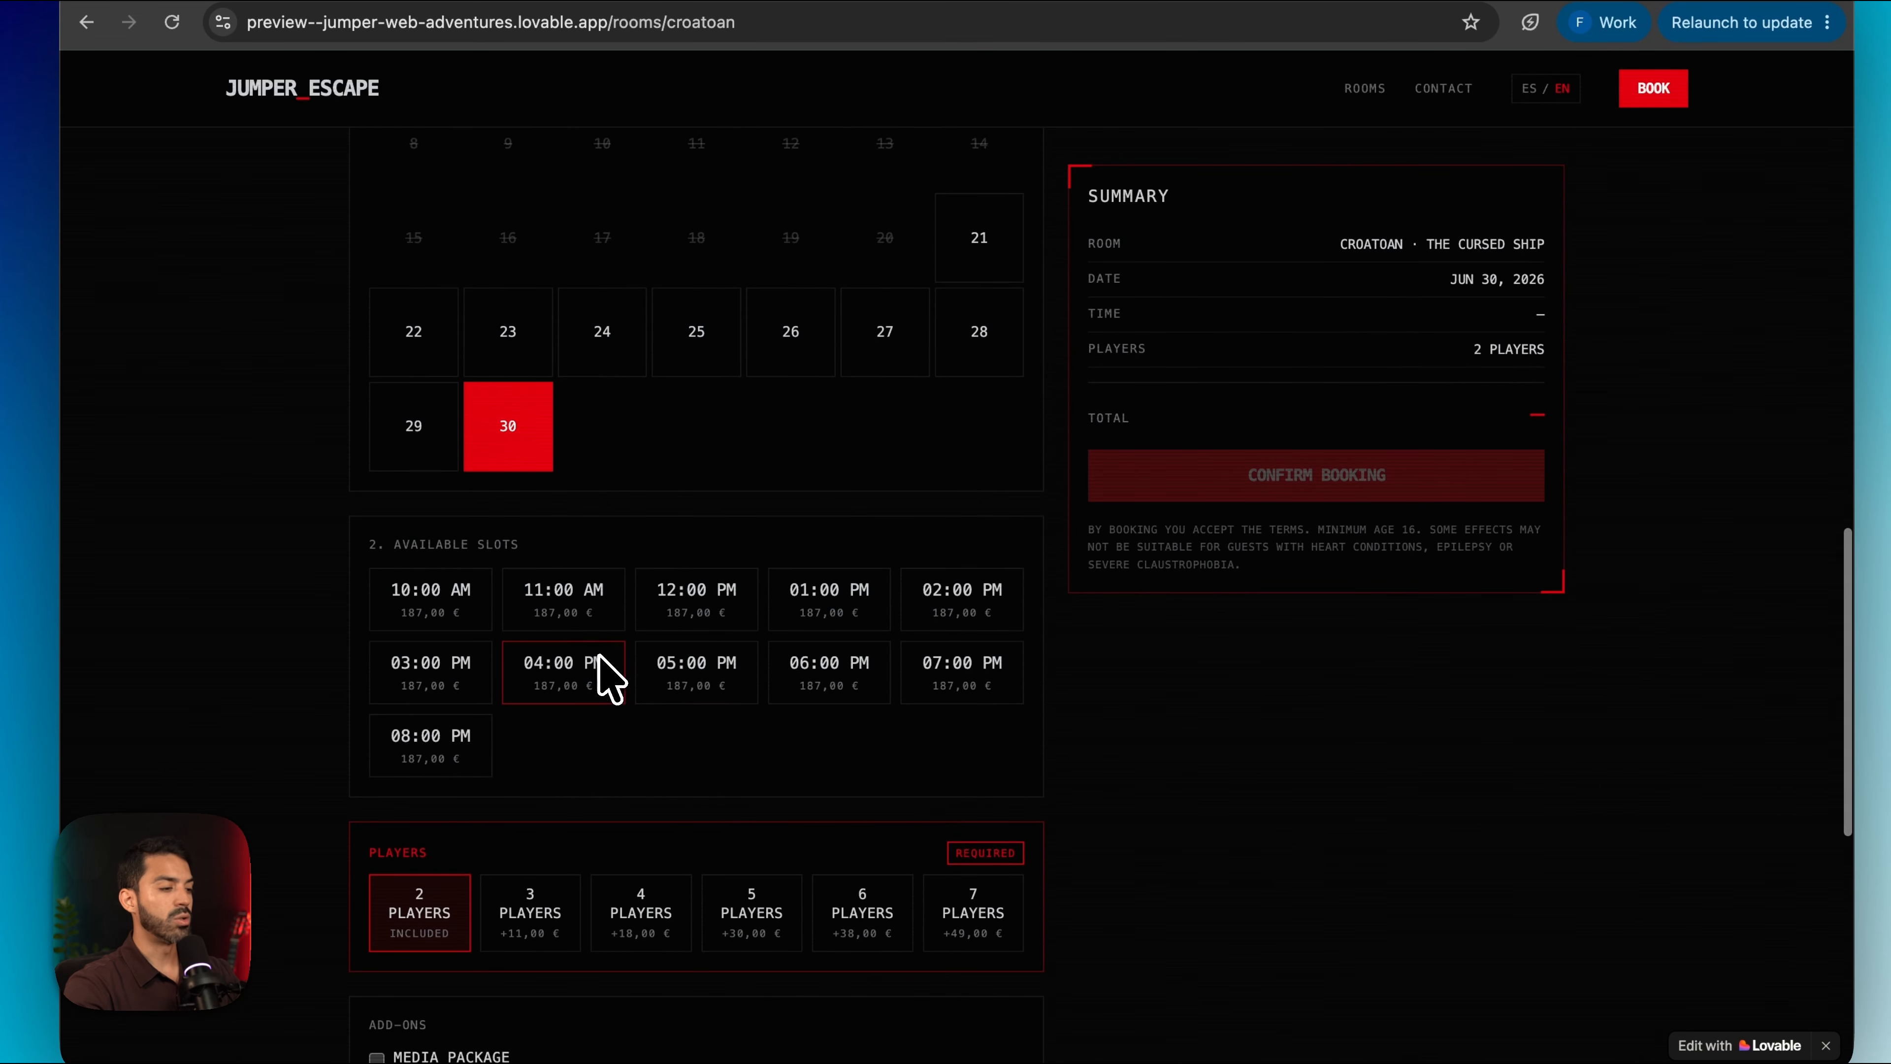
left_click(604, 675)
left_click(714, 696)
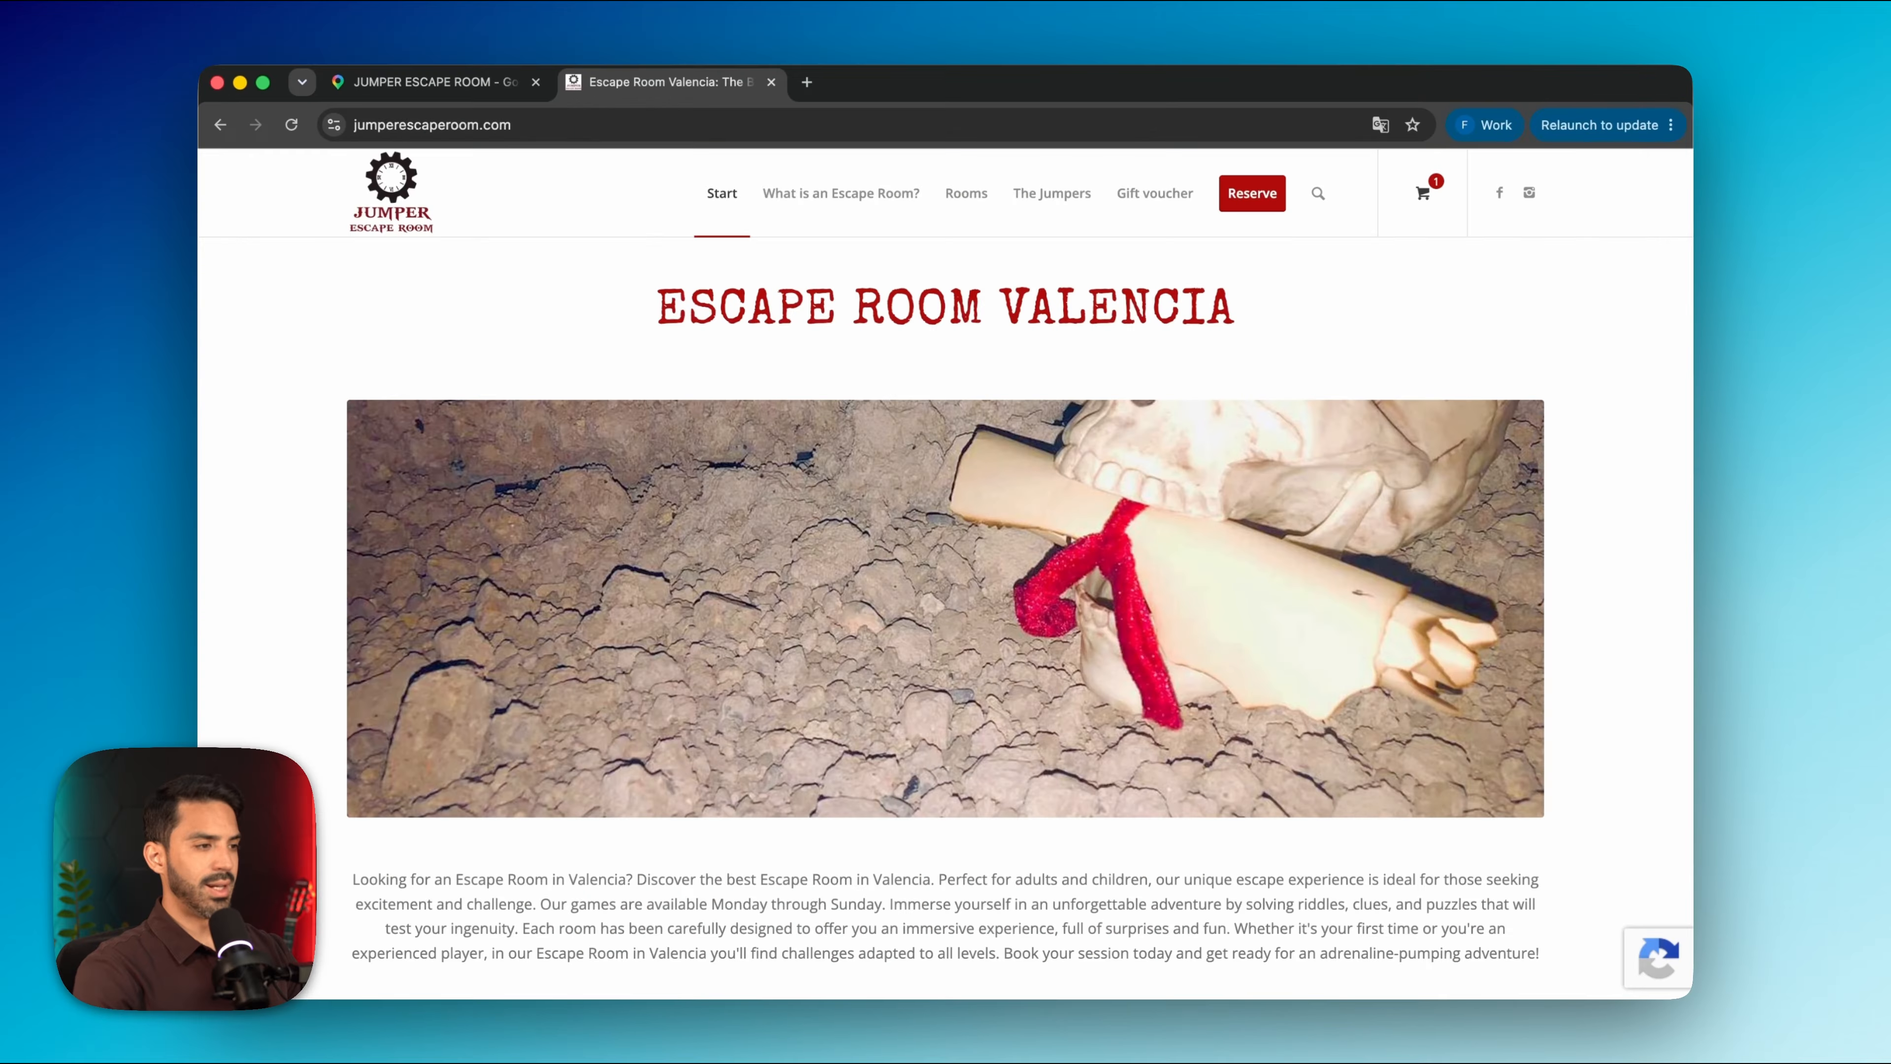
Copy the escape room site's web address and open a new browser tab
key("super+l")
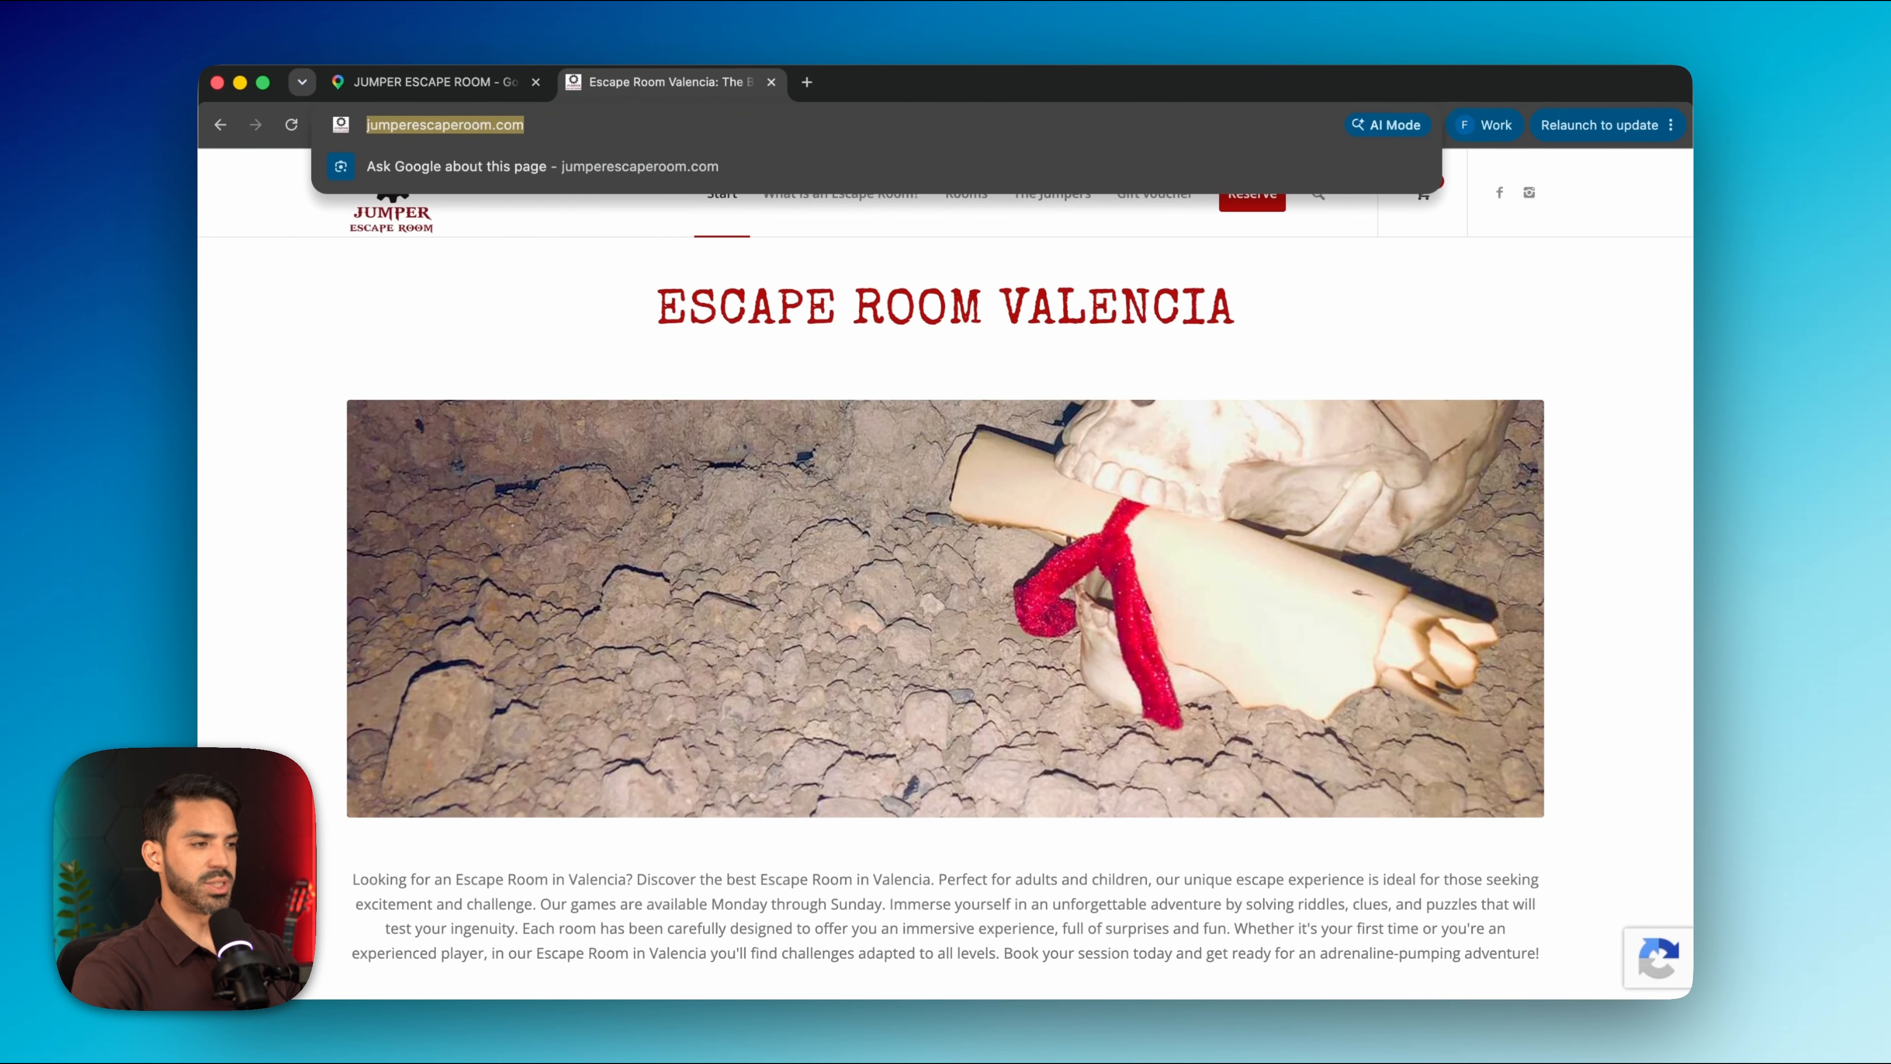
key("super+c")
key("super+t")
On chatgpt.com, paste the site URL with 'Please use this link as the only source of information.'
type("chat")
key("Return")
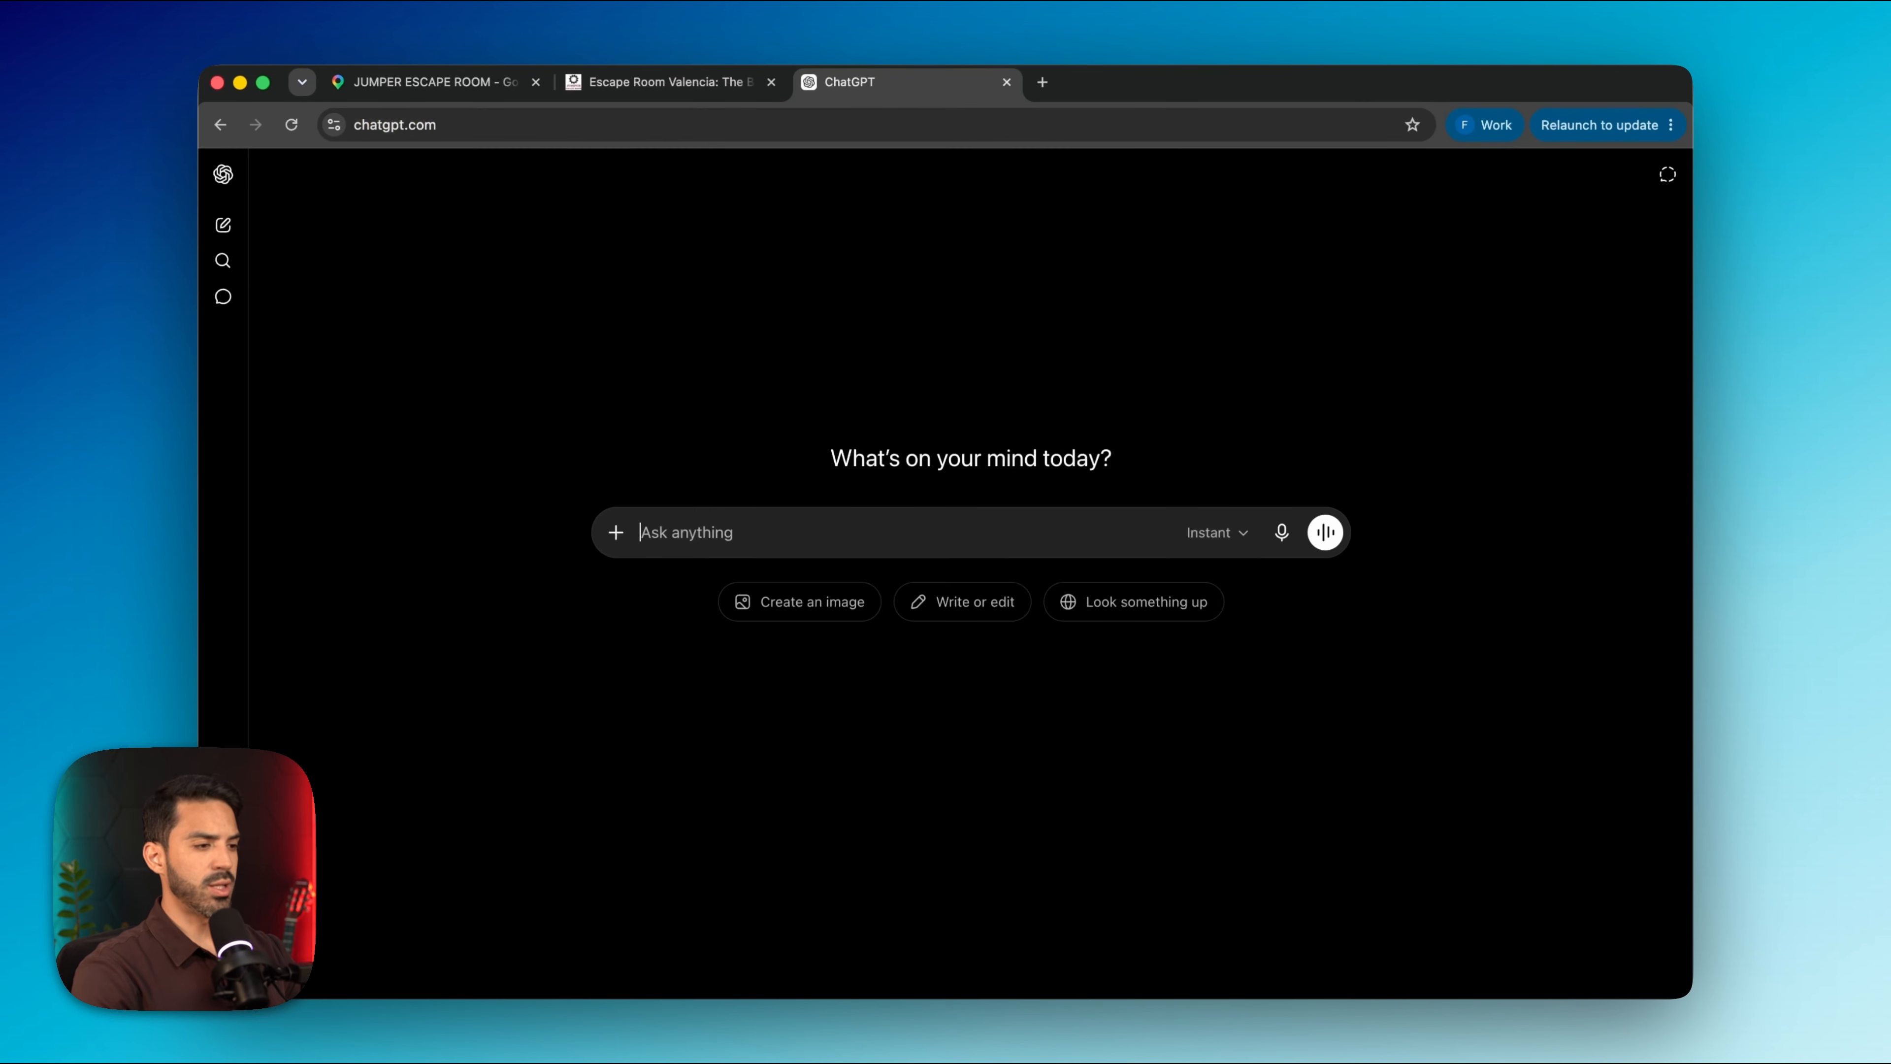
key("super+v")
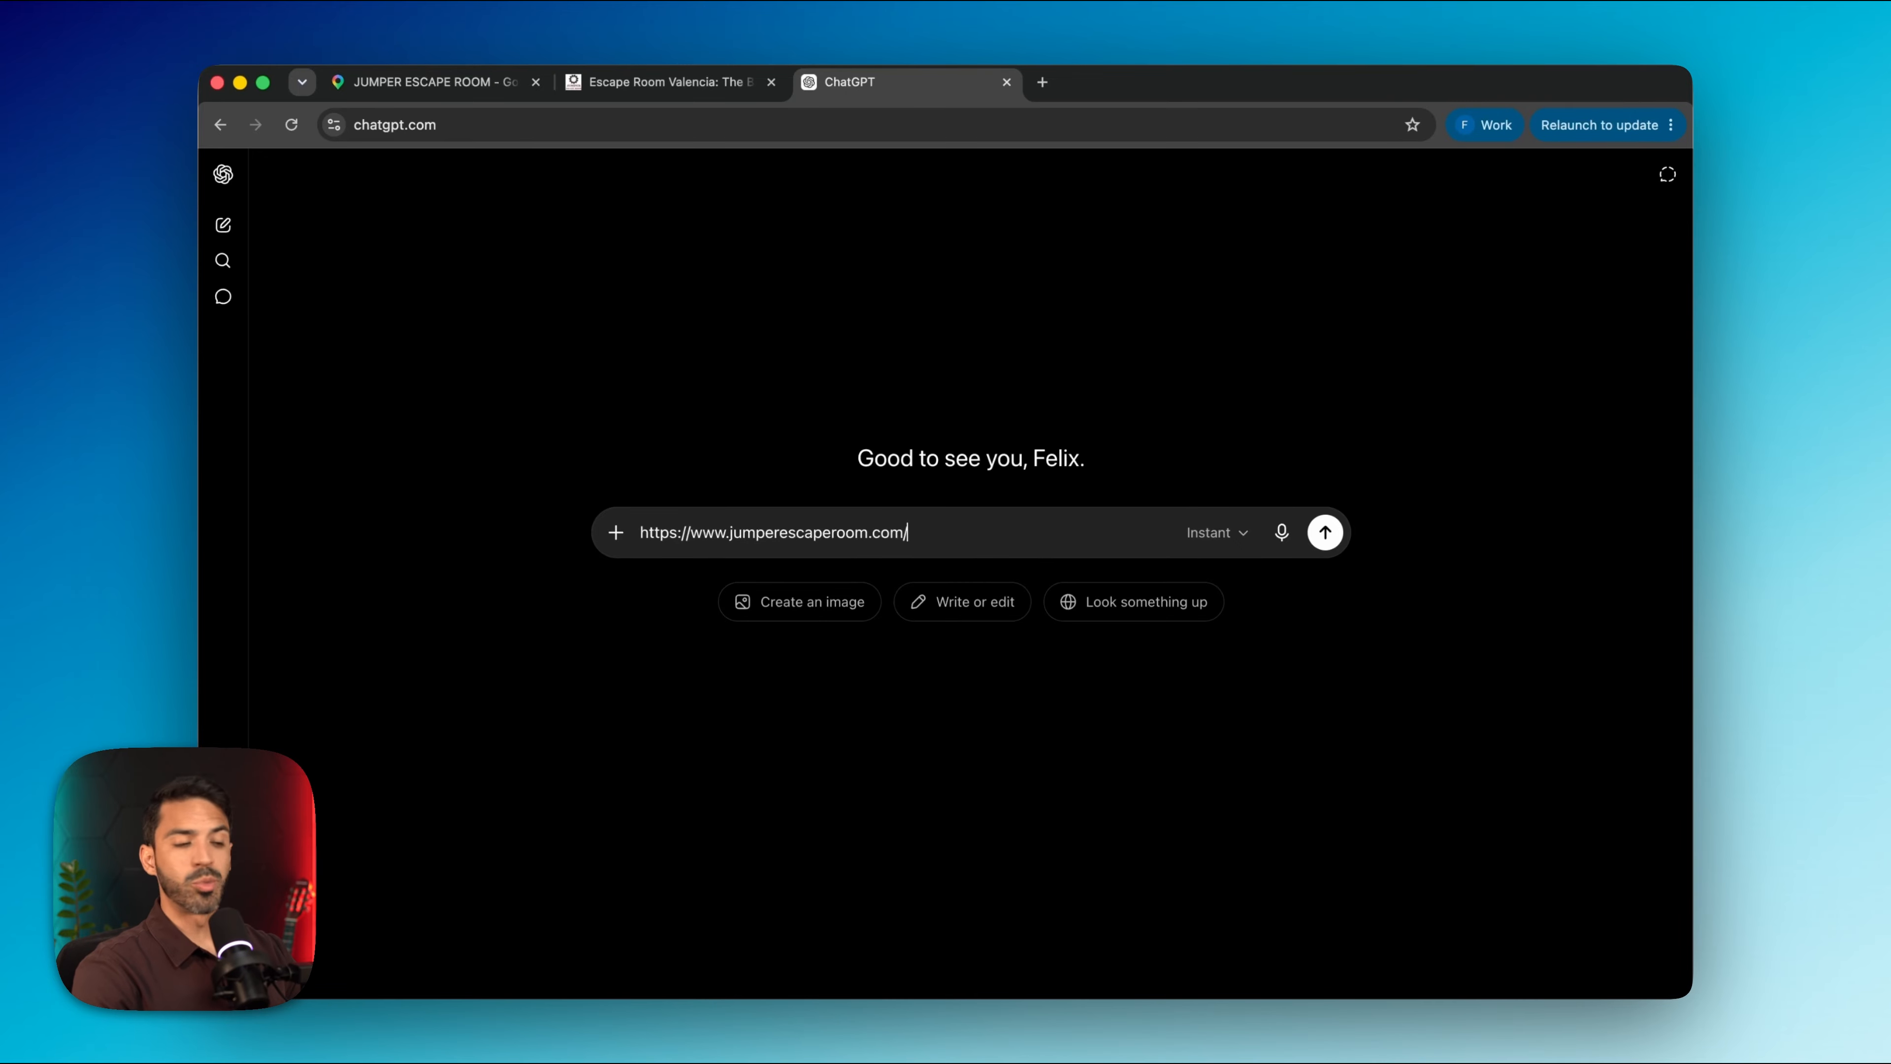
key("shift+Return")
key("shift+Return")
type("Please use this link as the only source of information.")
key("shift+Return")
key("shift+Return")
Ask it to describe each escape room concept, business information and working hours, keeping answers short, and send
type("Describe each escape room concept")
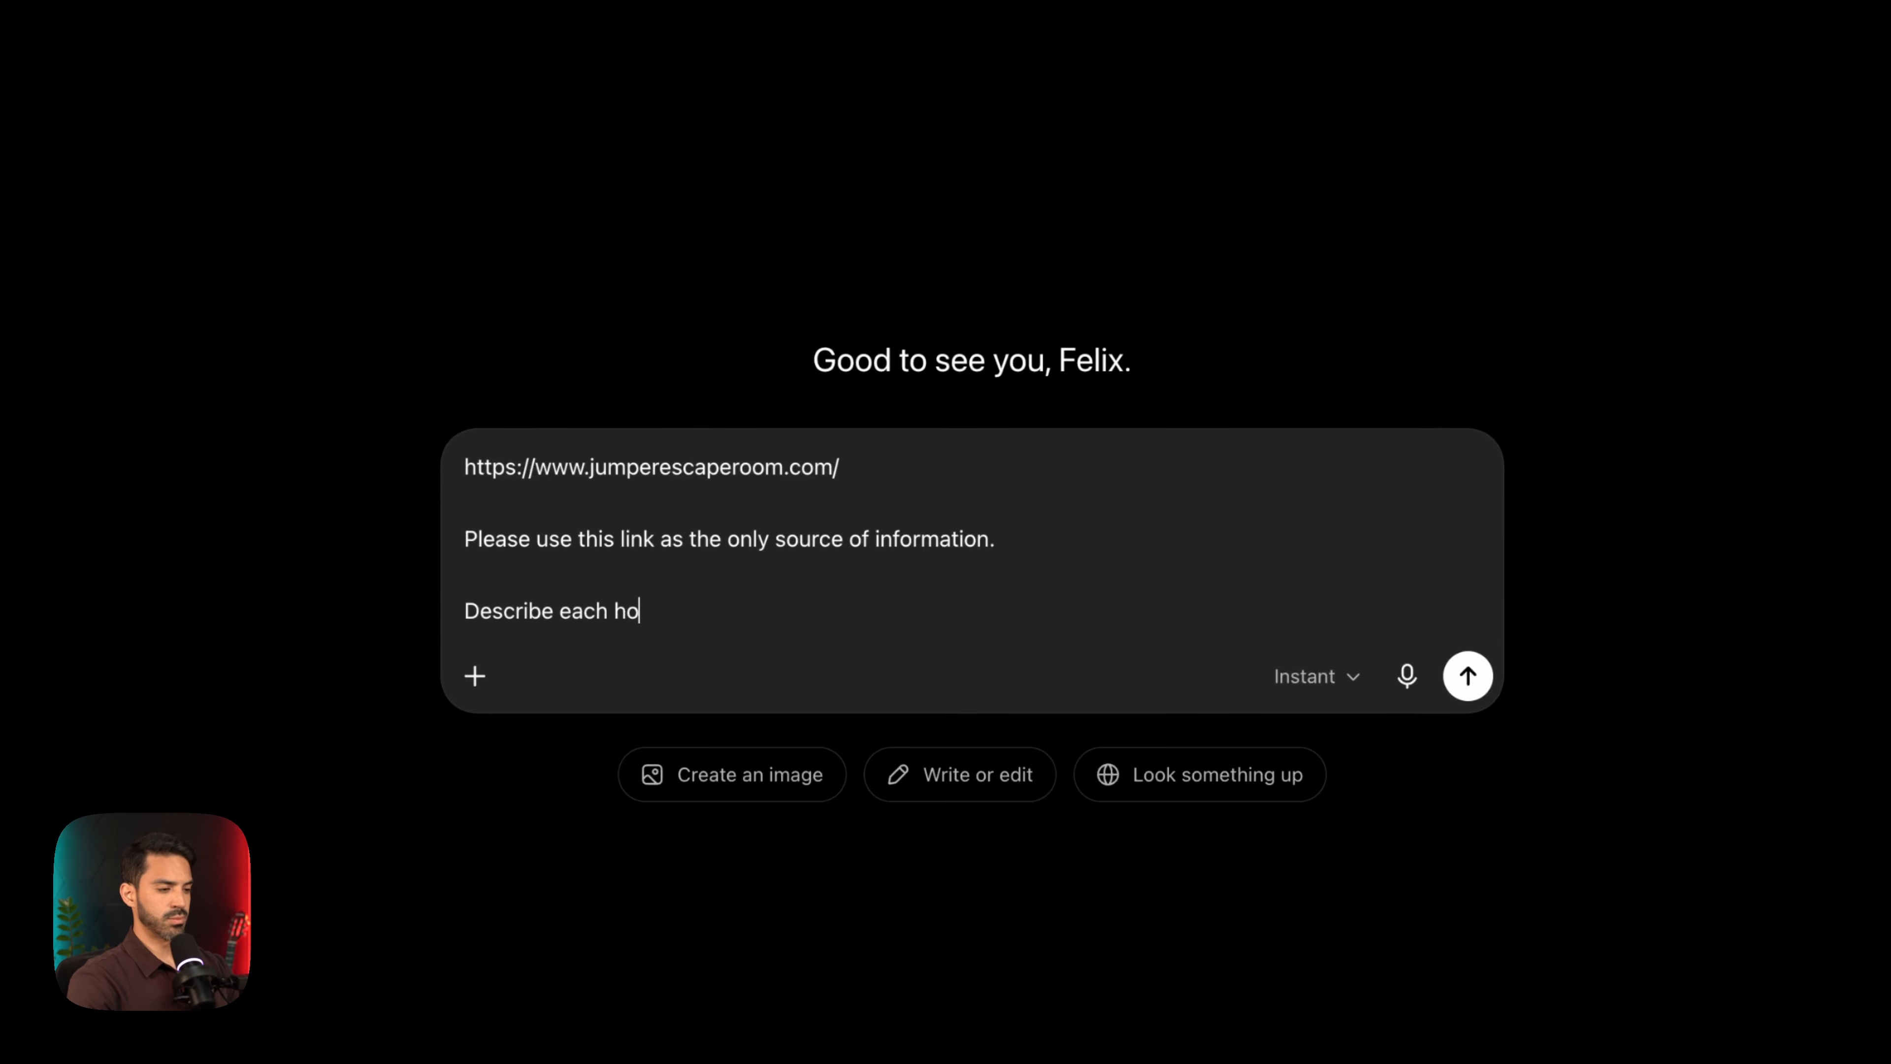
key("shift+Return")
type("Provide business information and working hours")
key("shift+Return")
key("shift+Return")
type("Keep your answers short")
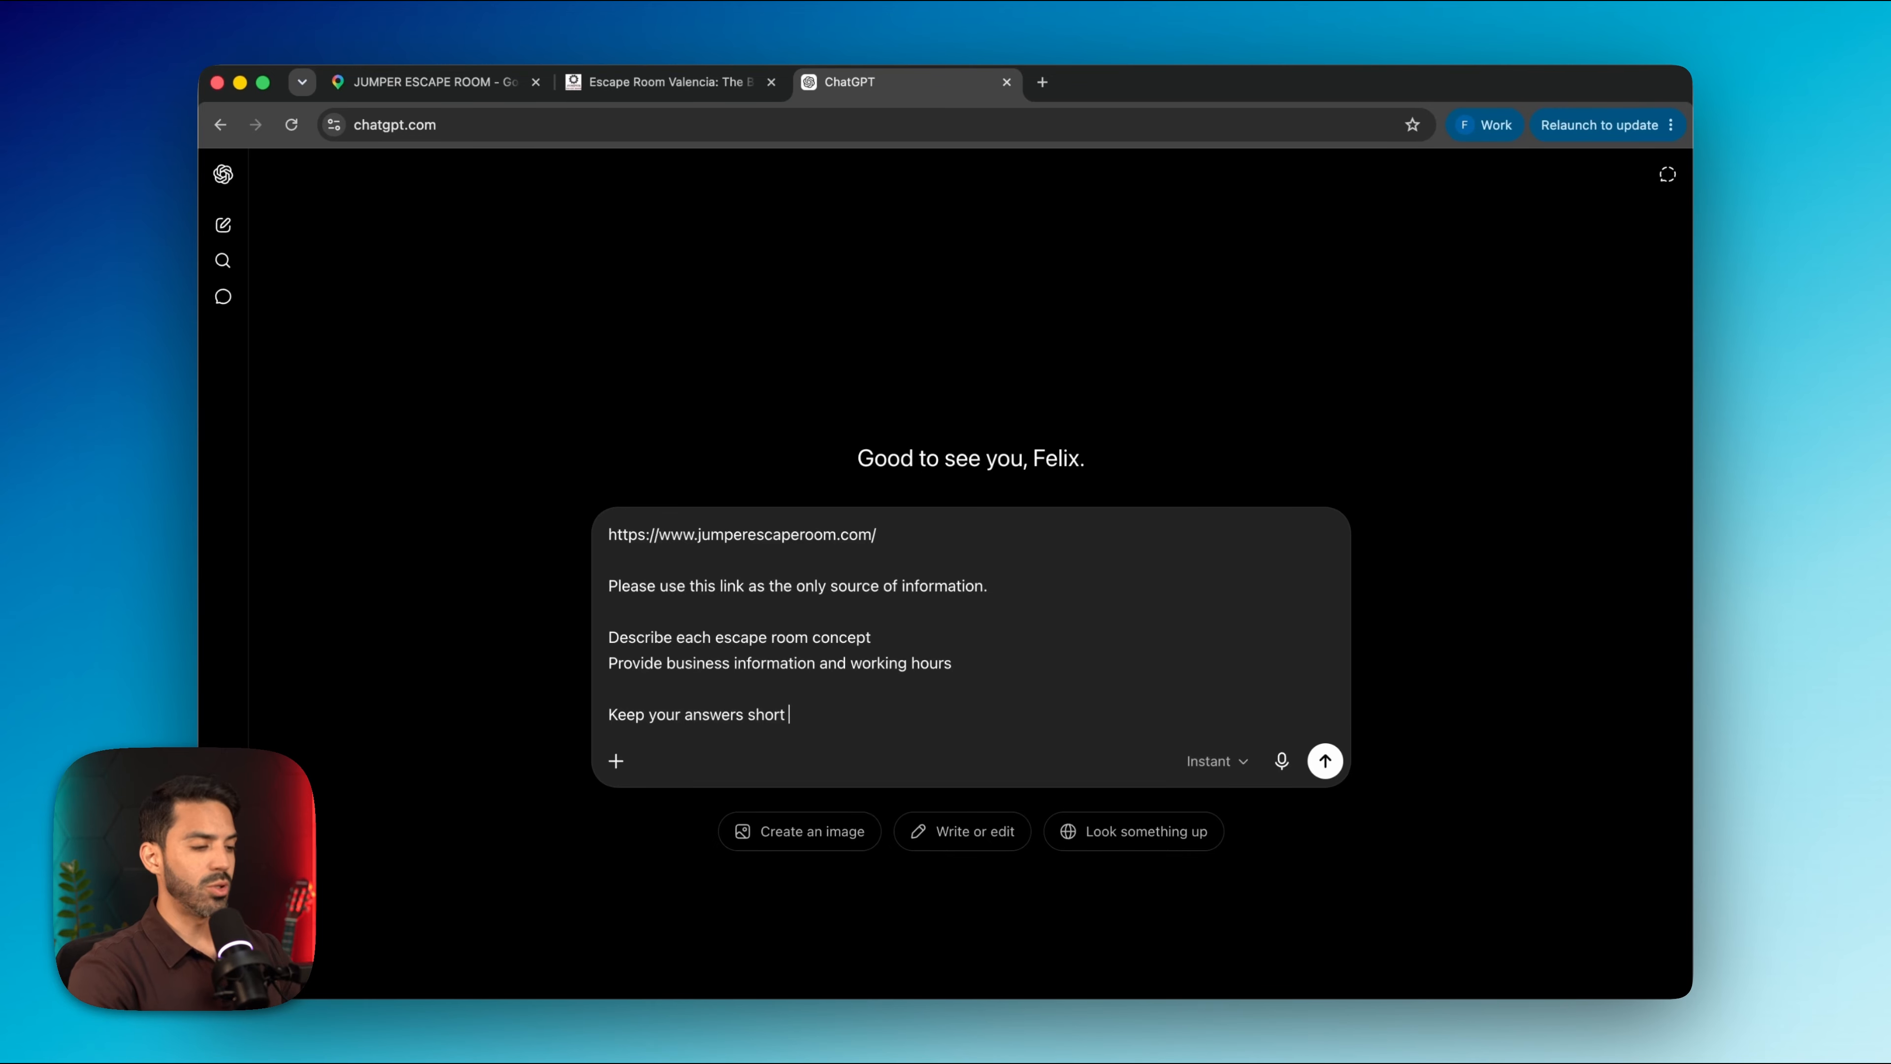
type(".")
left_click(1325, 761)
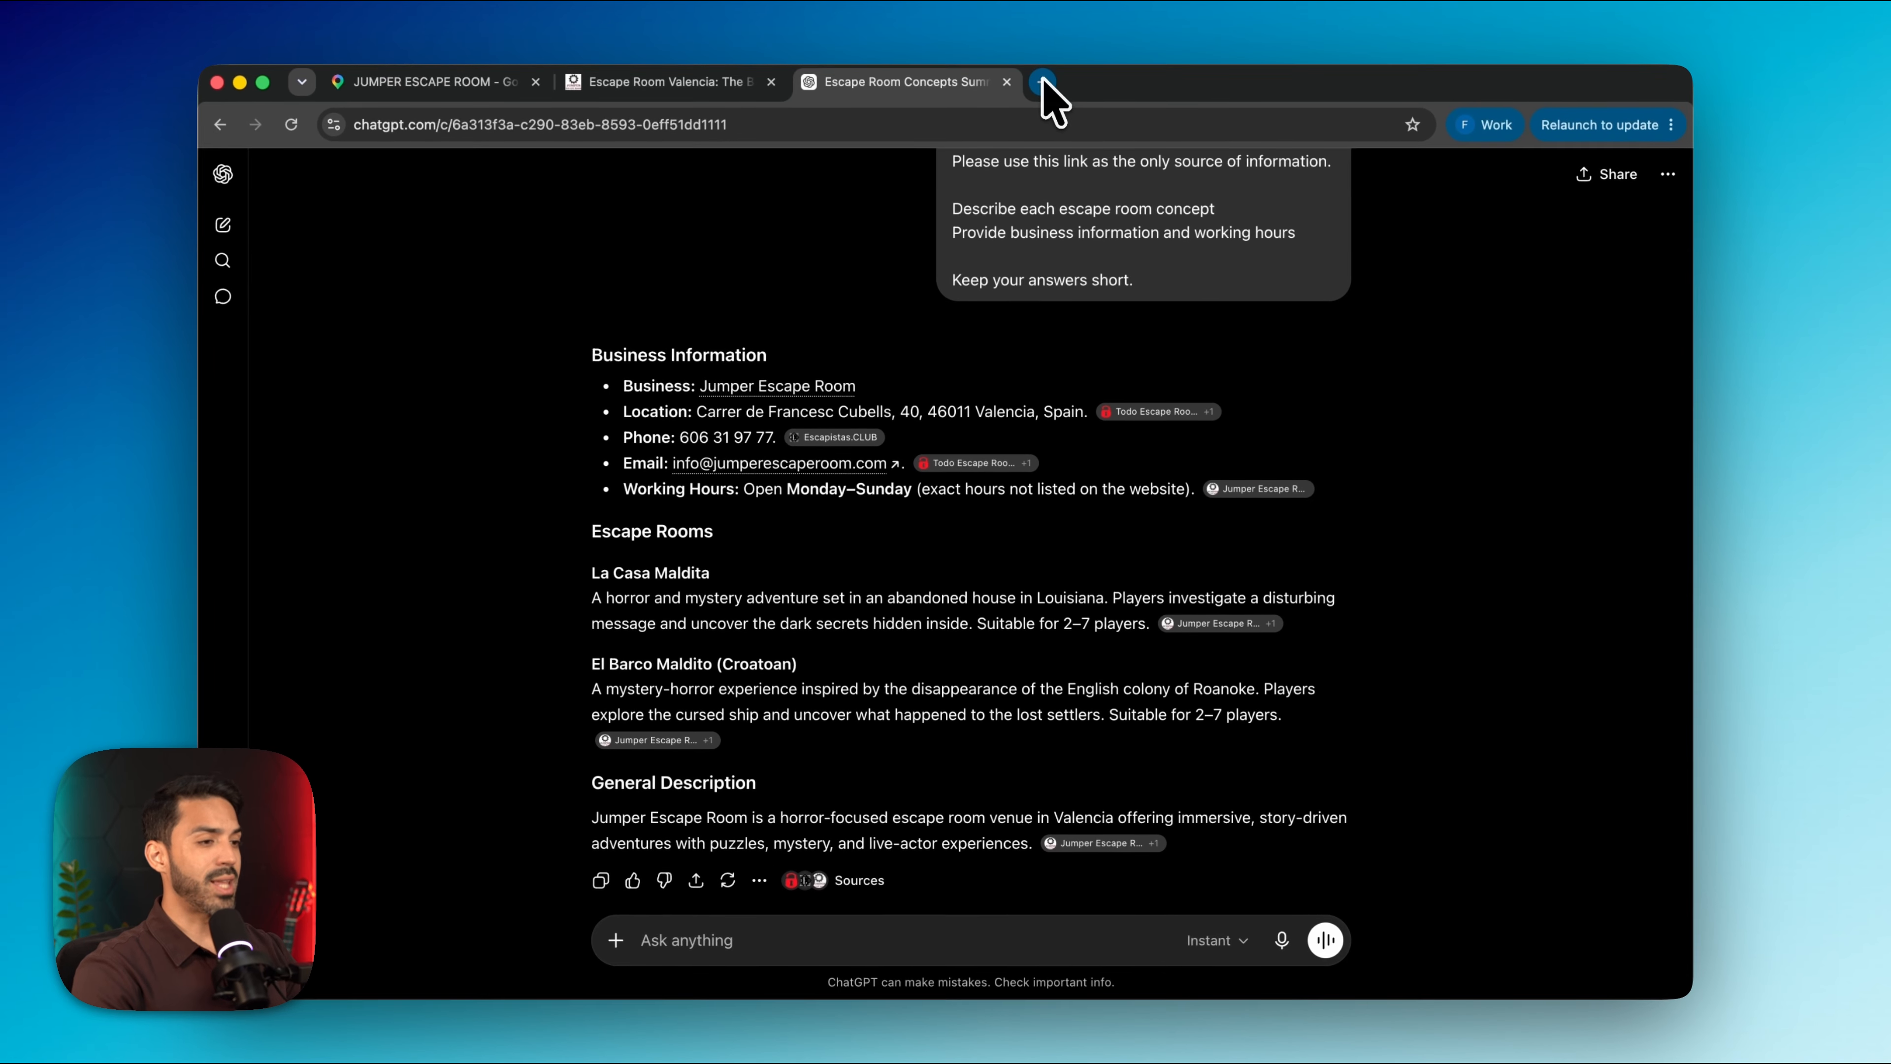
left_click(1045, 84)
In Lovable, write 'Lets build a web for the following business' followed by ChatGPT's pasted summary
type("lova")
key("Return")
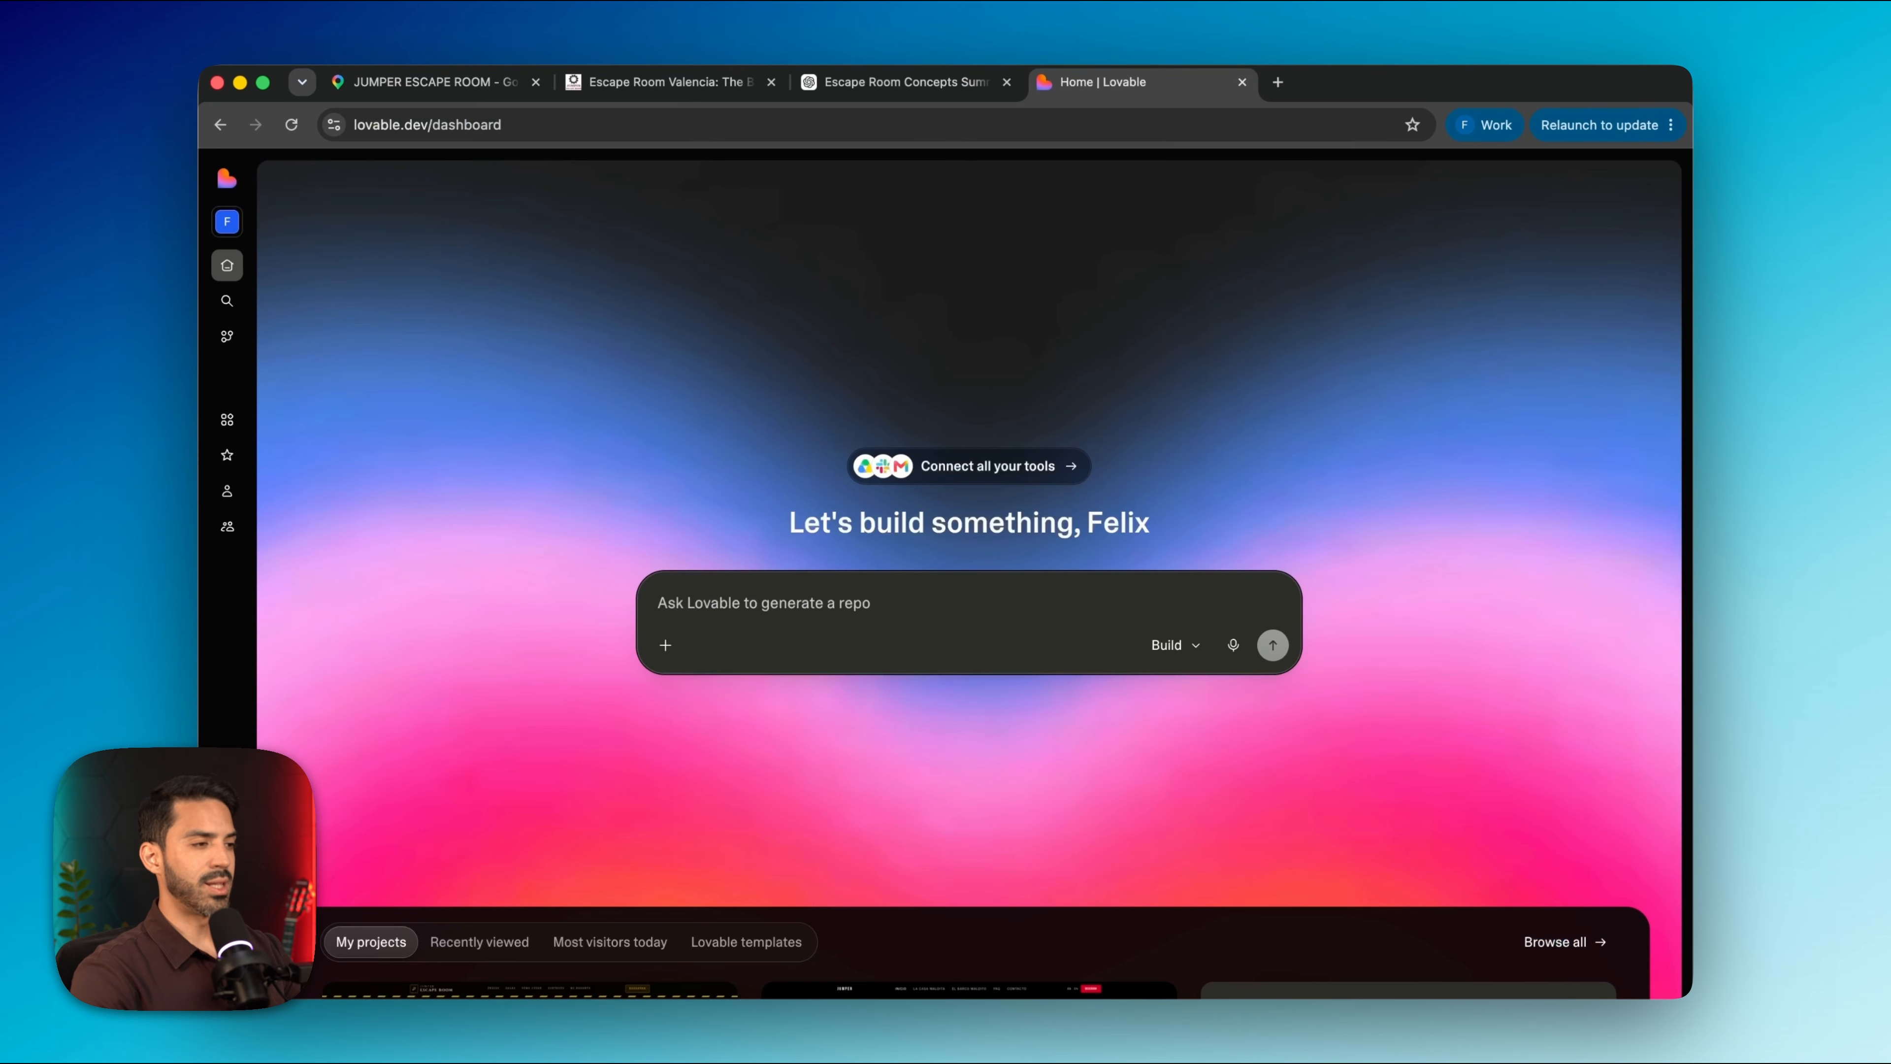
type("Let")
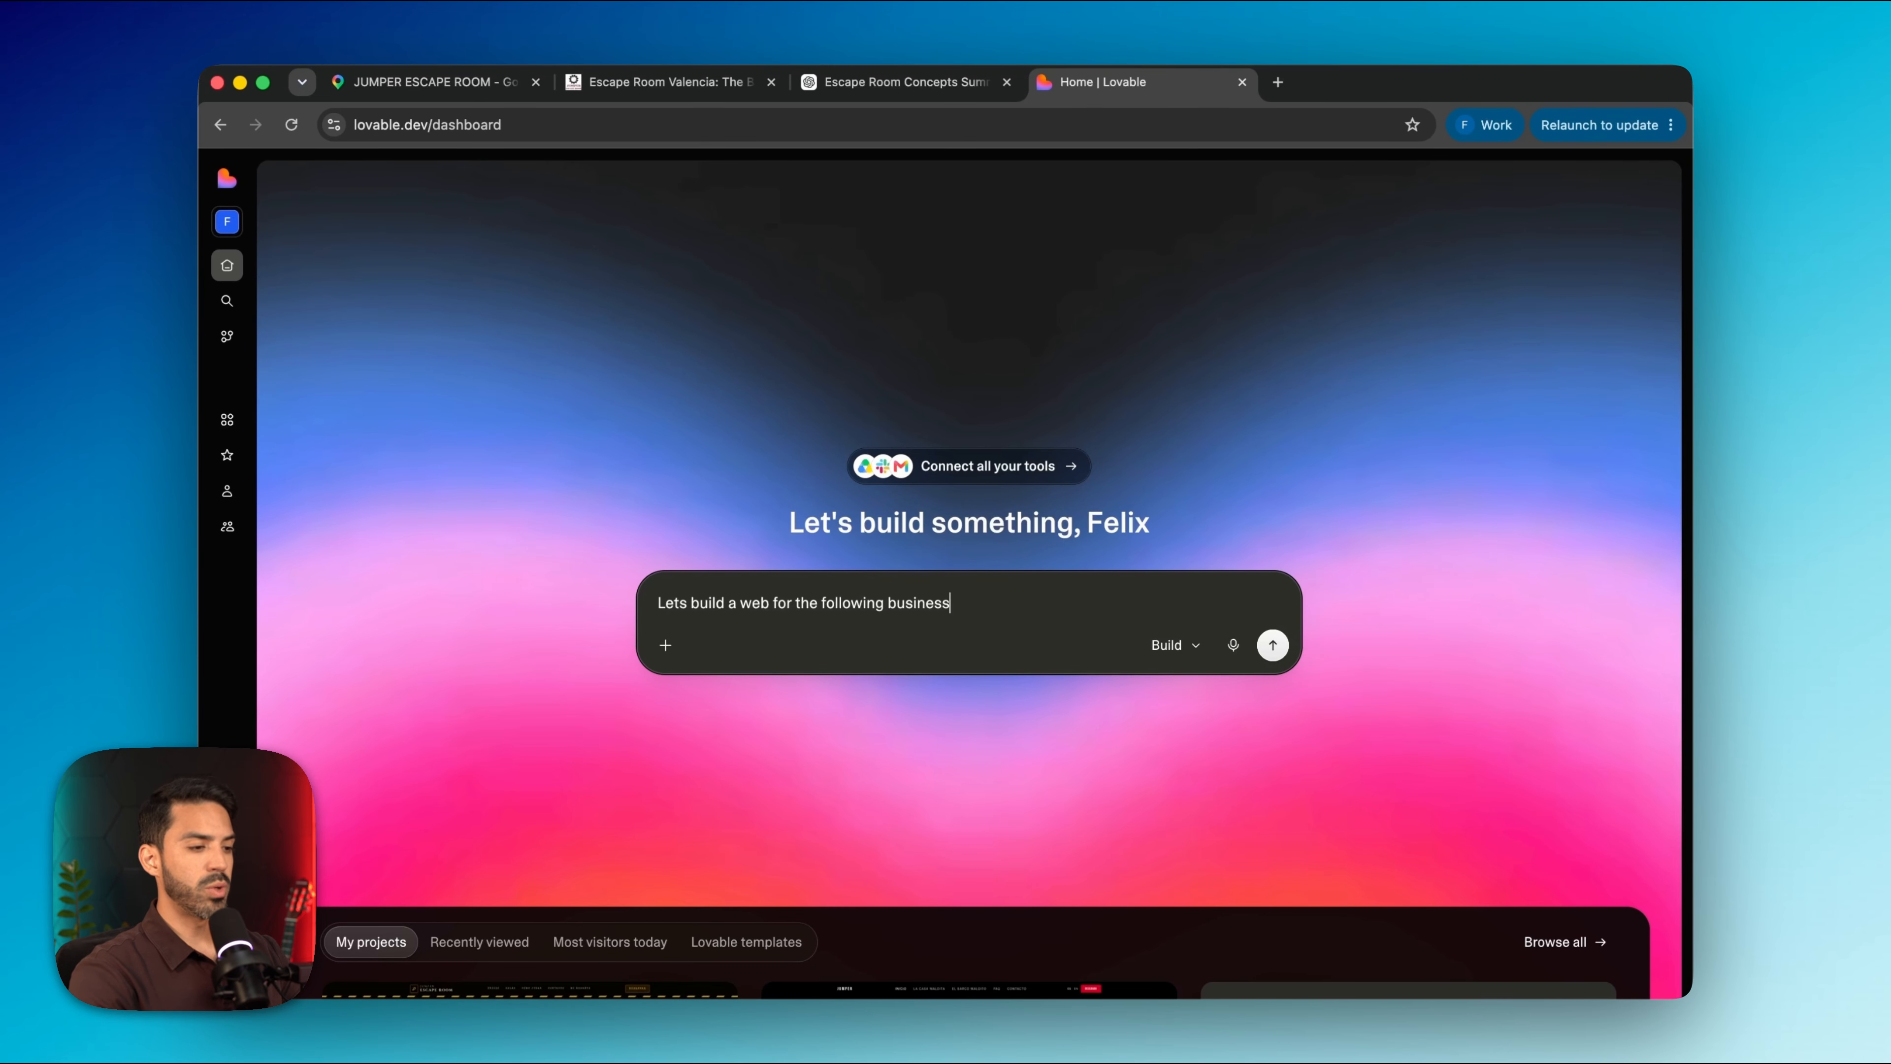
type("s build a web for the following business")
left_click(953, 84)
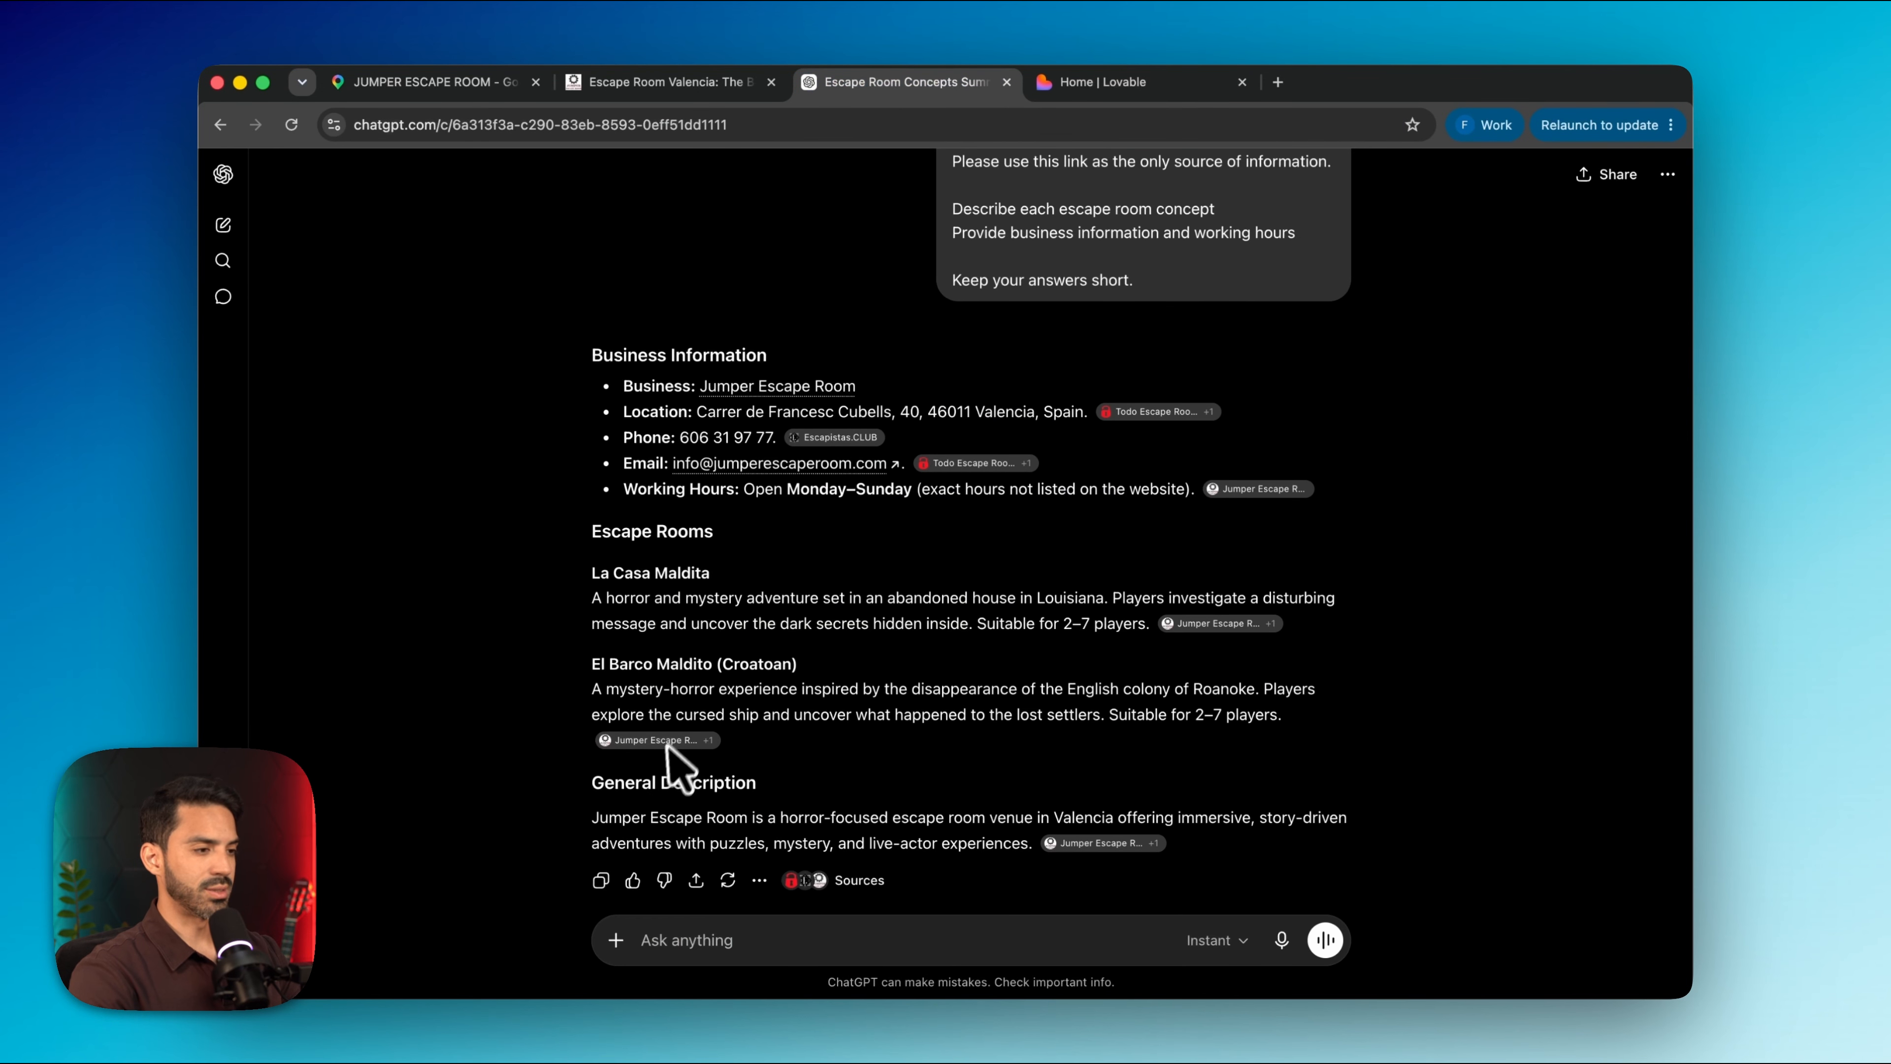
left_click(601, 880)
left_click(1108, 83)
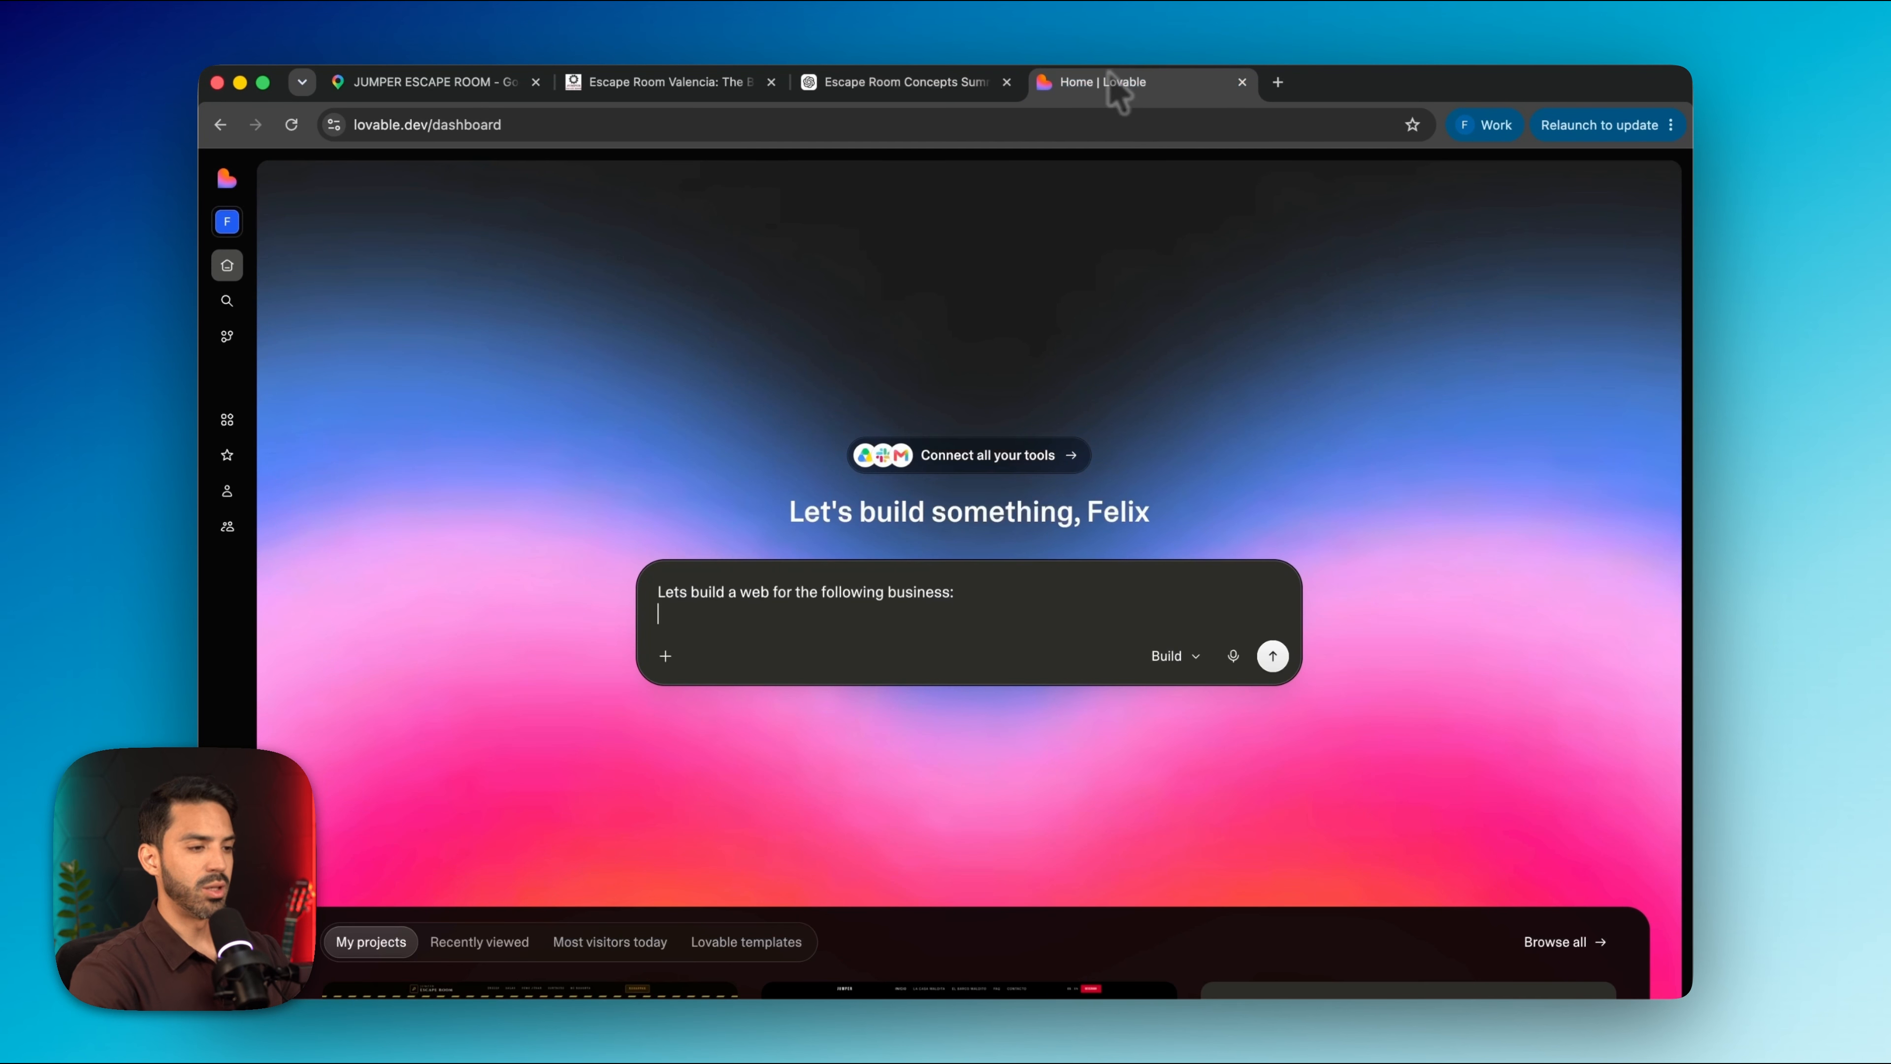
key("super+v")
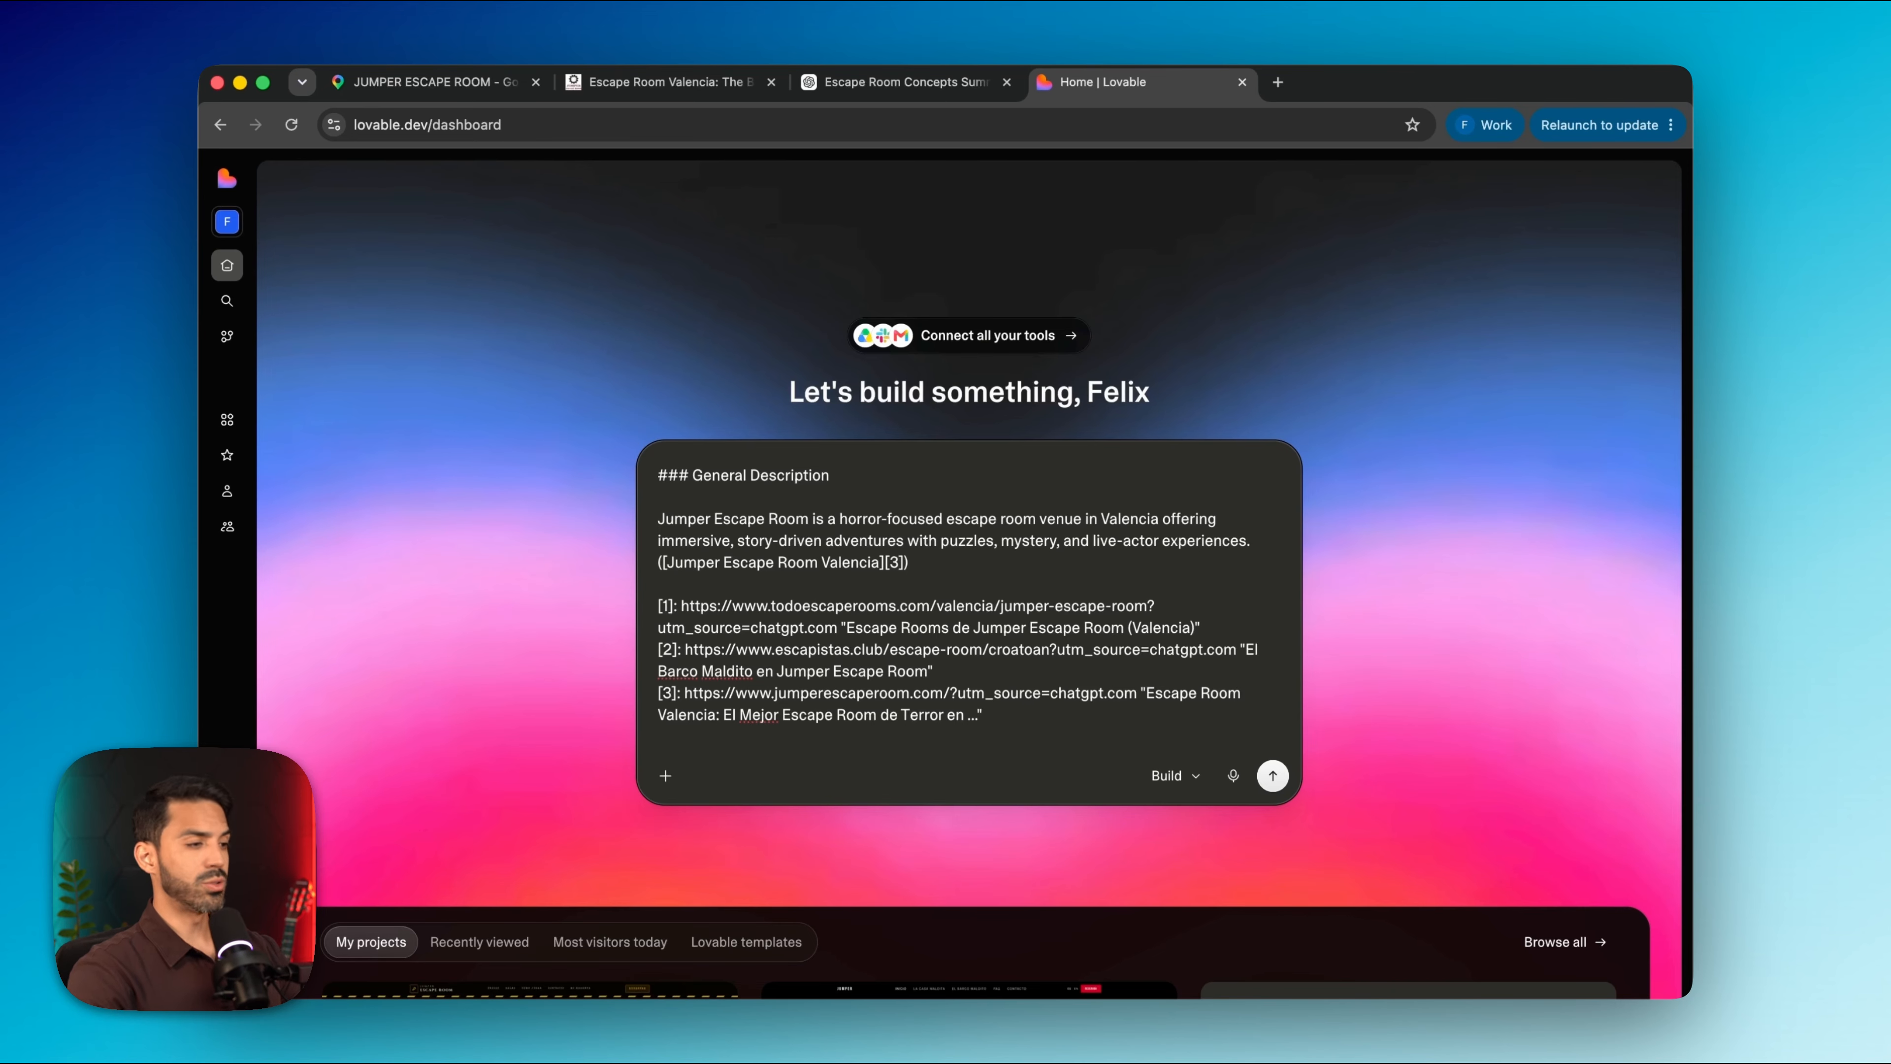
Add the note that Bookla handles booking, availability and prices, ending 'Here is the master prompt for Bookla:'
type("The Booking will be handle by bookla, this includes: availability, prices, additional services offered, promotional codes, notifications and customer data storage.")
key("Return")
key("Return")
type("Here is the master prompt for Bookla:")
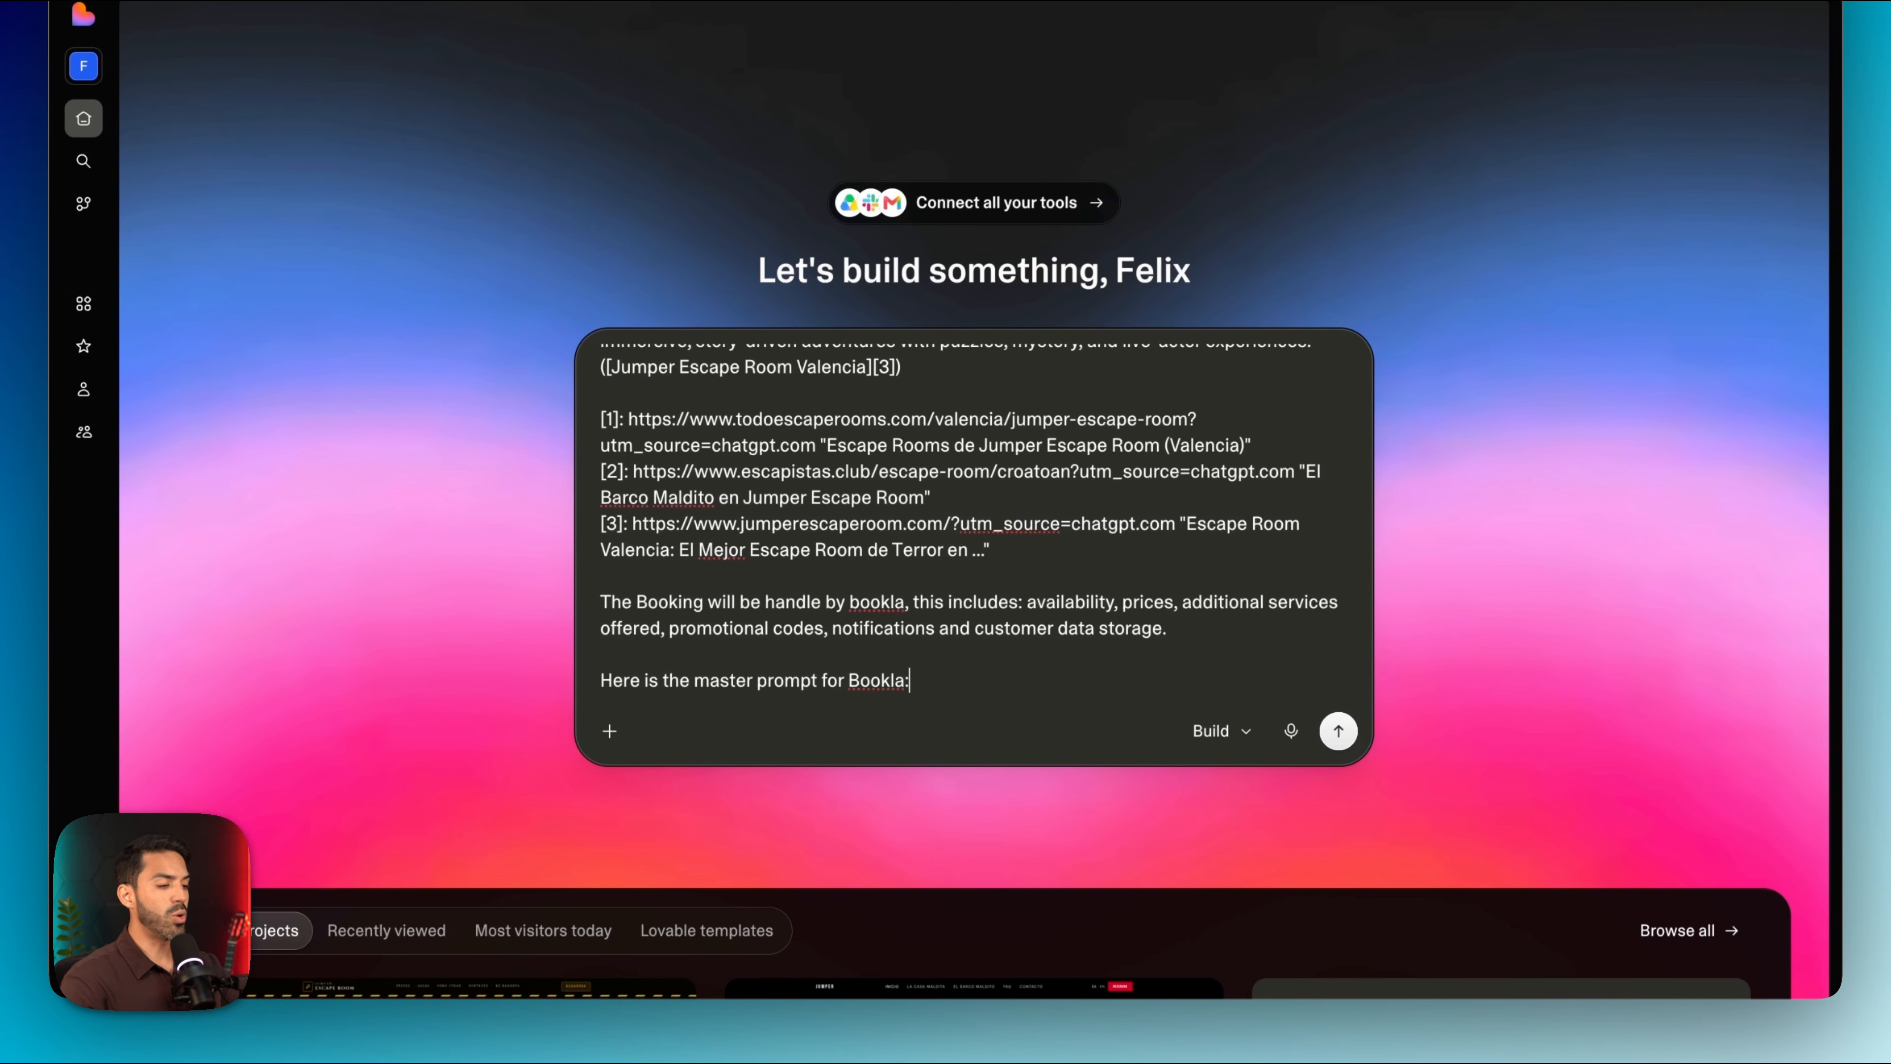
Attach client_ai_prompt.md from Downloads and send the prompt to start the Jumper Escape Web project
left_click(610, 733)
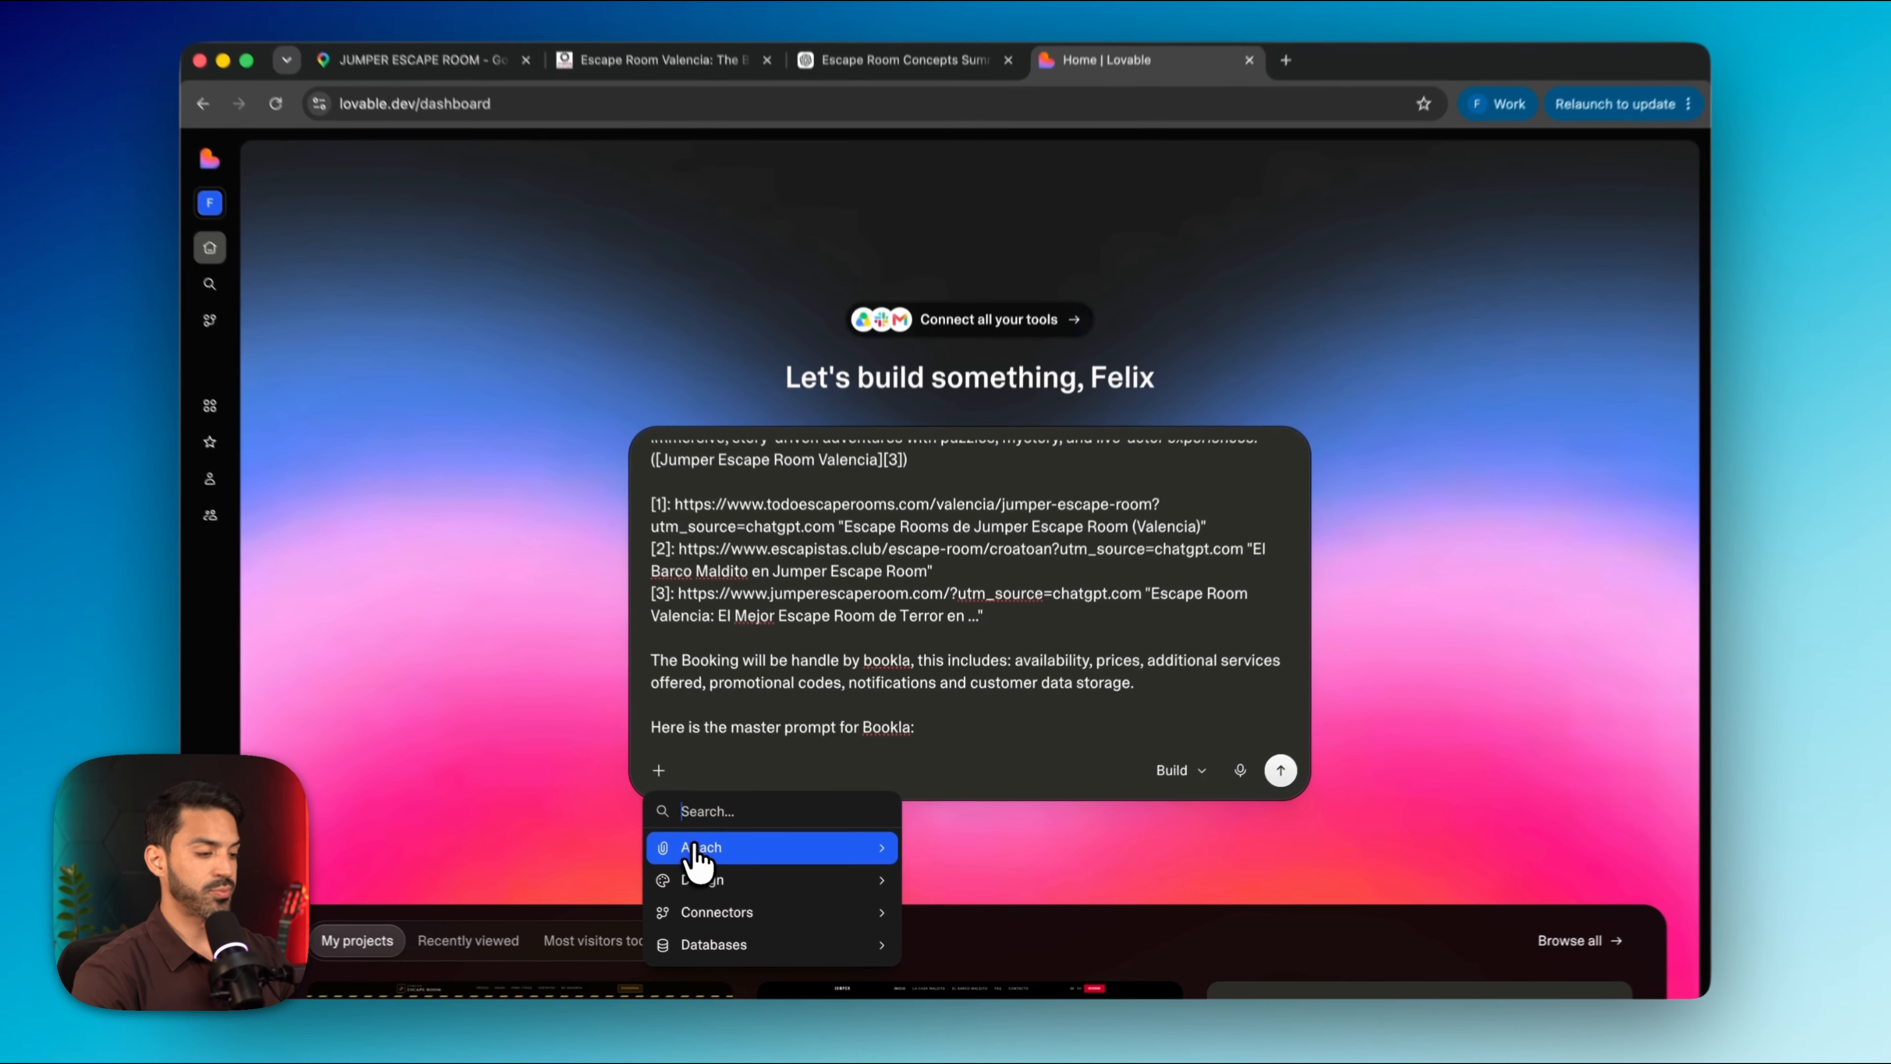
left_click(695, 849)
left_click(697, 850)
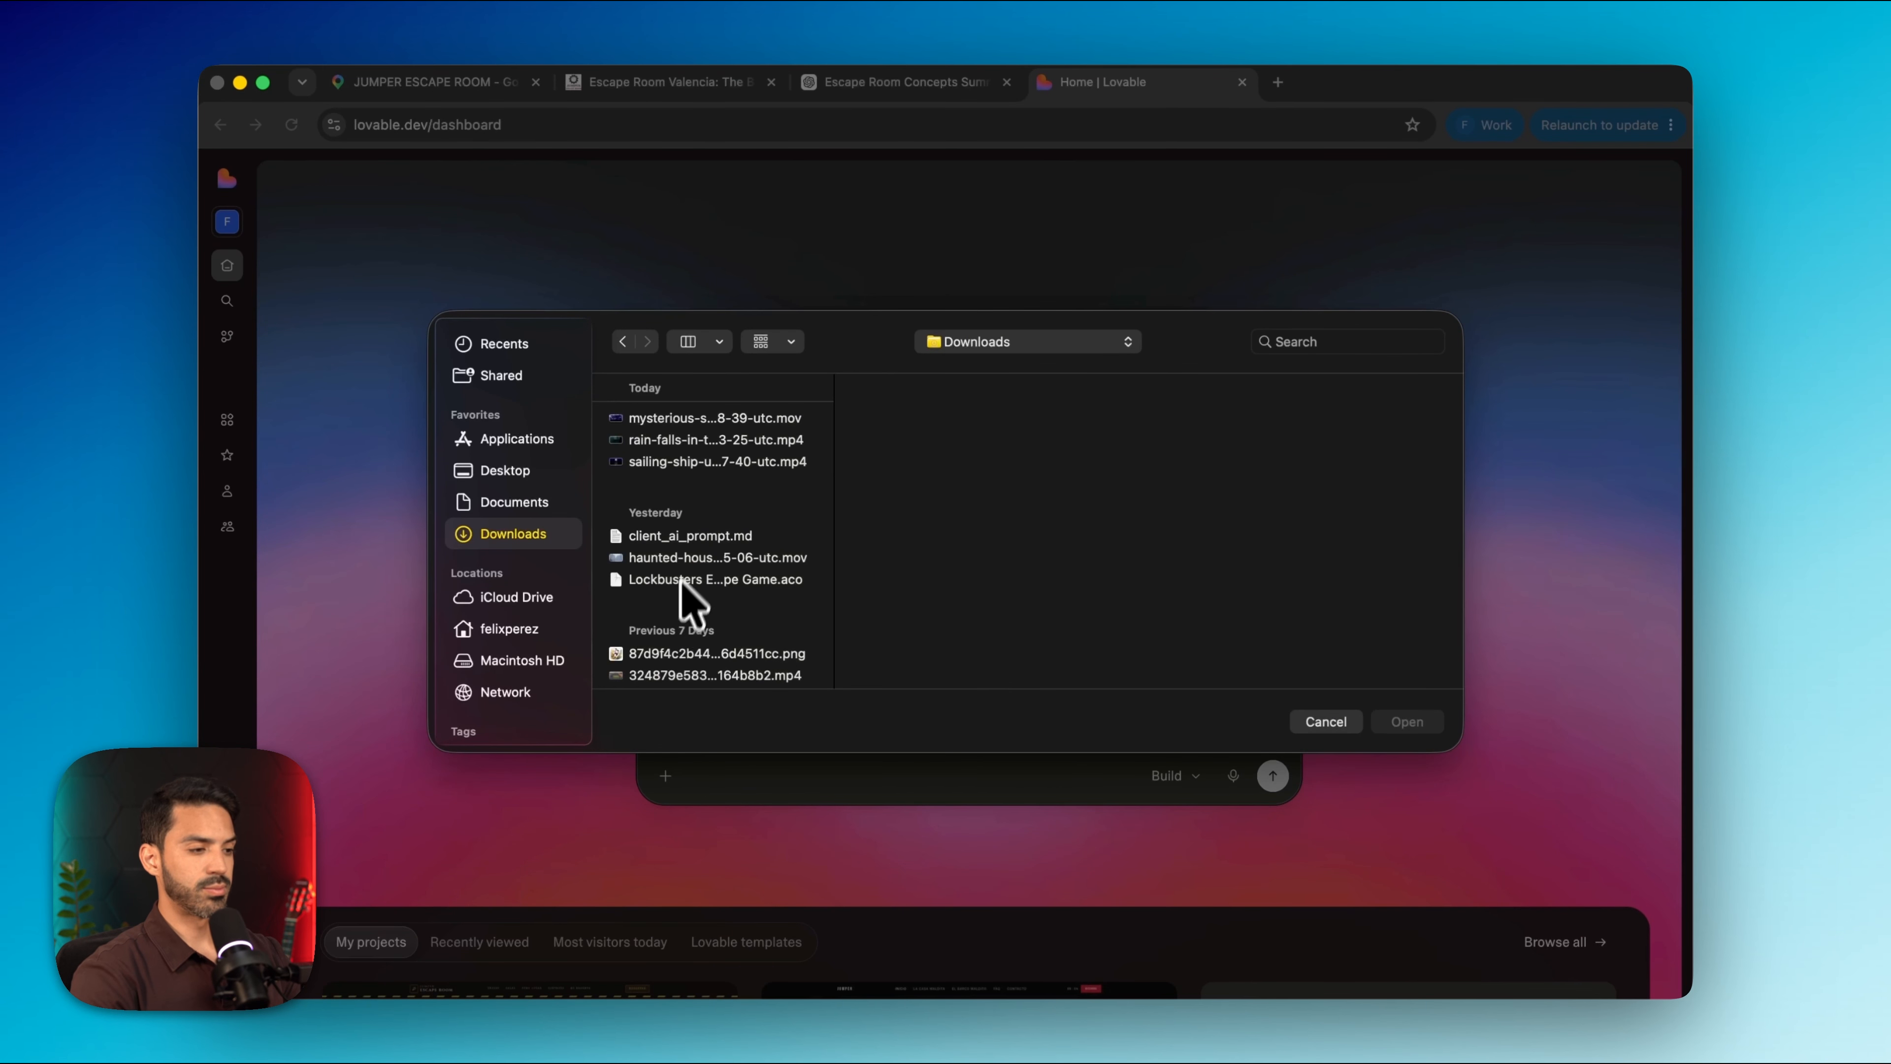
left_click(689, 536)
left_click(1418, 722)
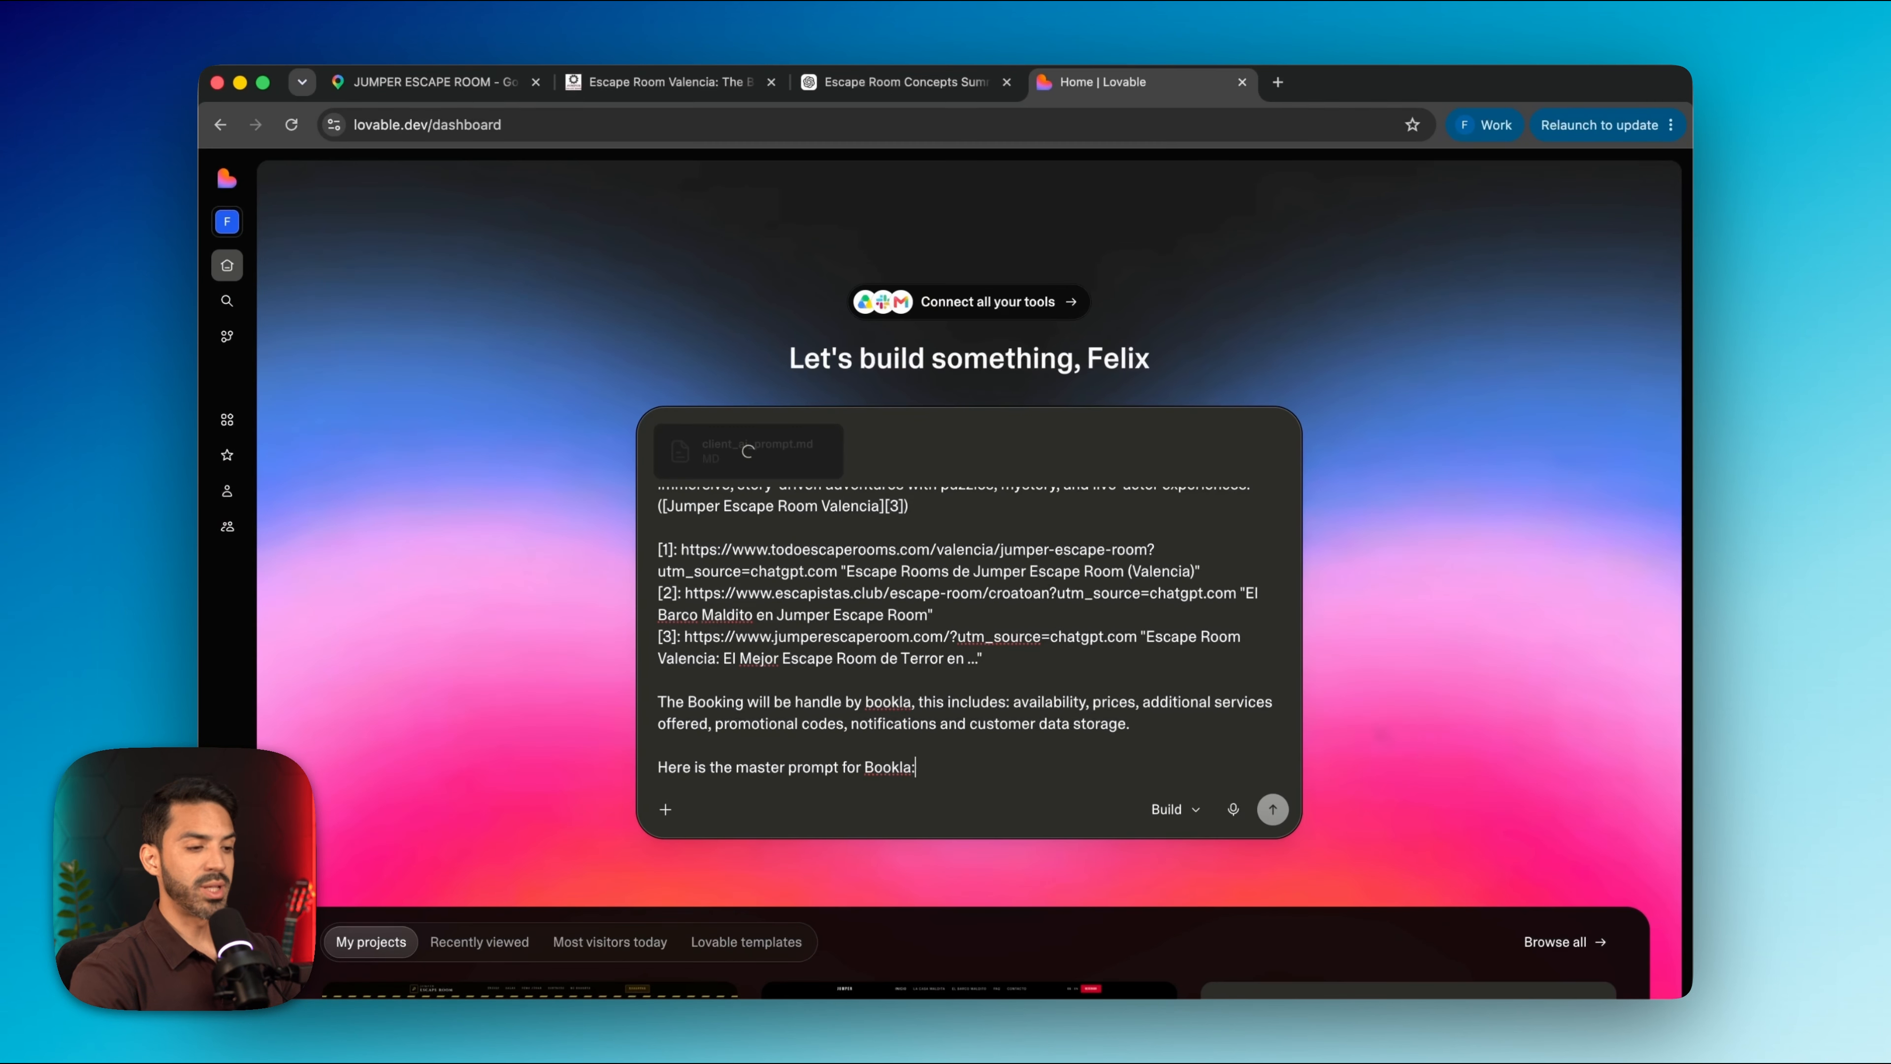
left_click(1273, 809)
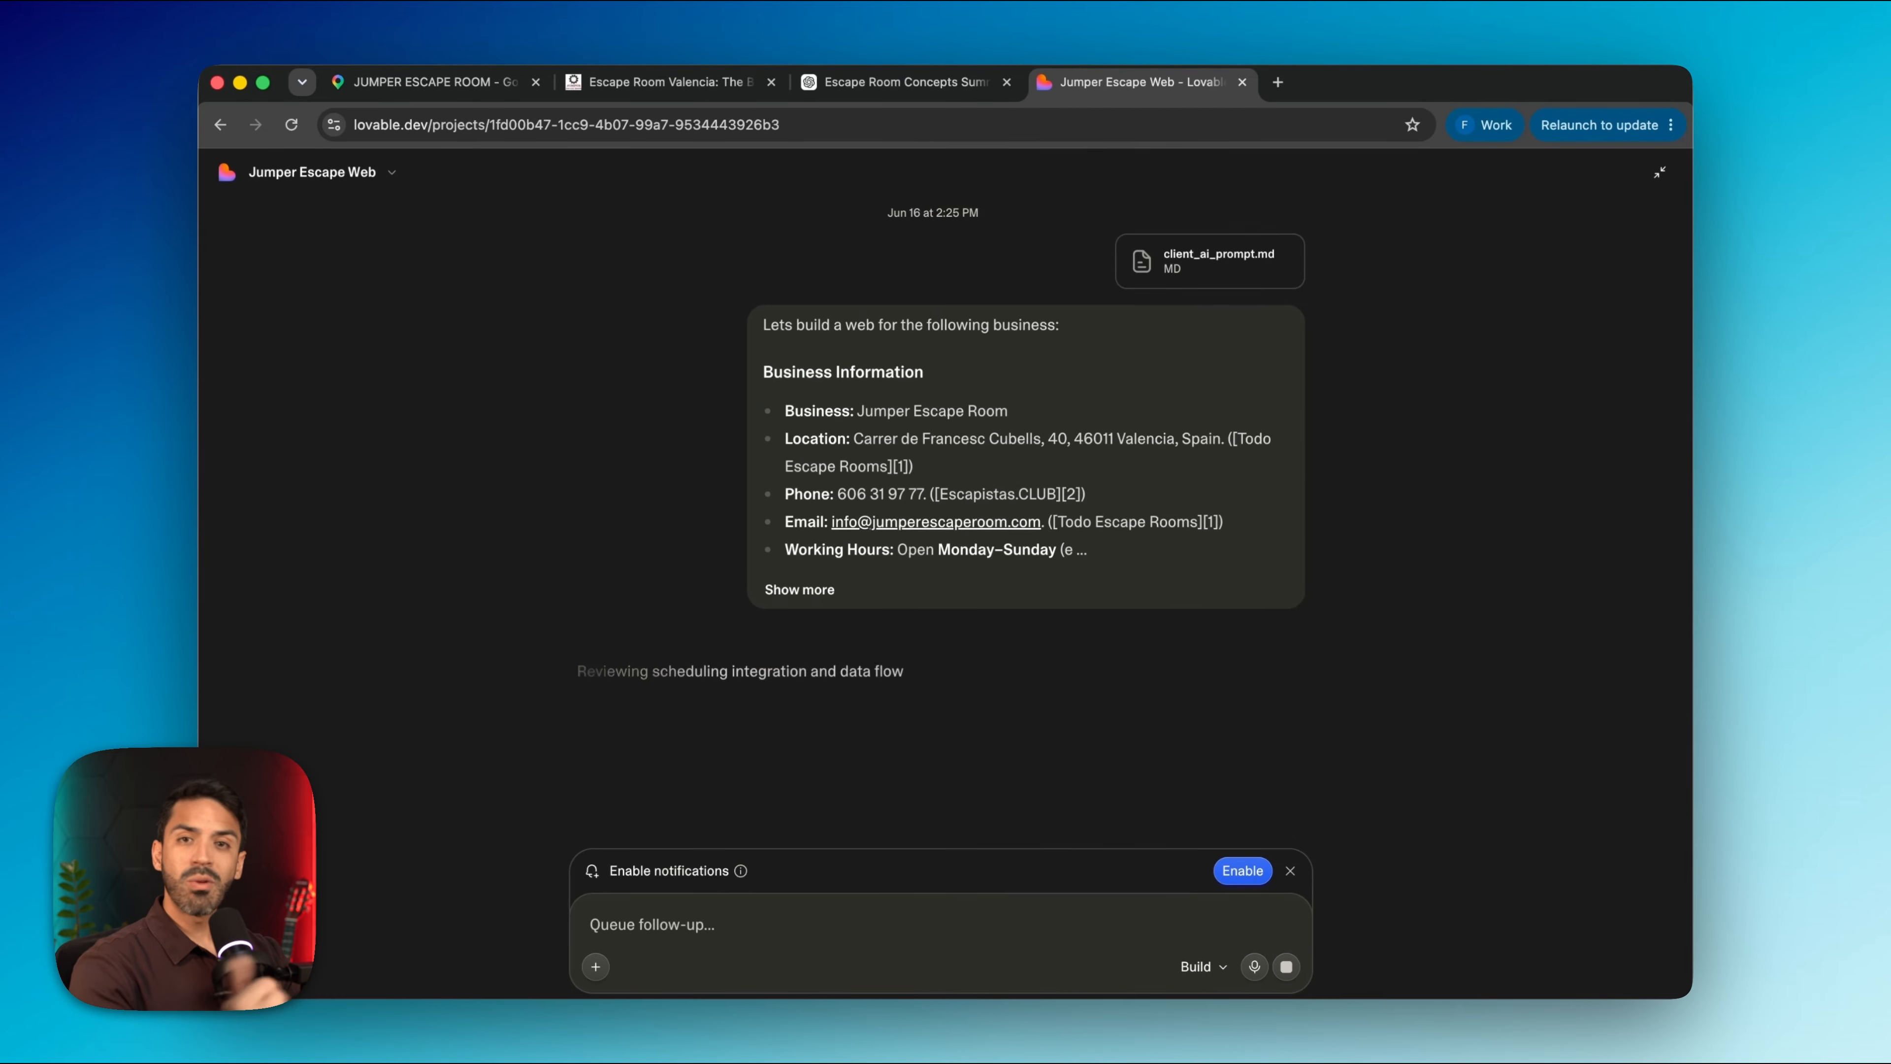
Go to bookla.com in a new tab and sign in to the Jumper Escape Room company's platform
left_click(1277, 81)
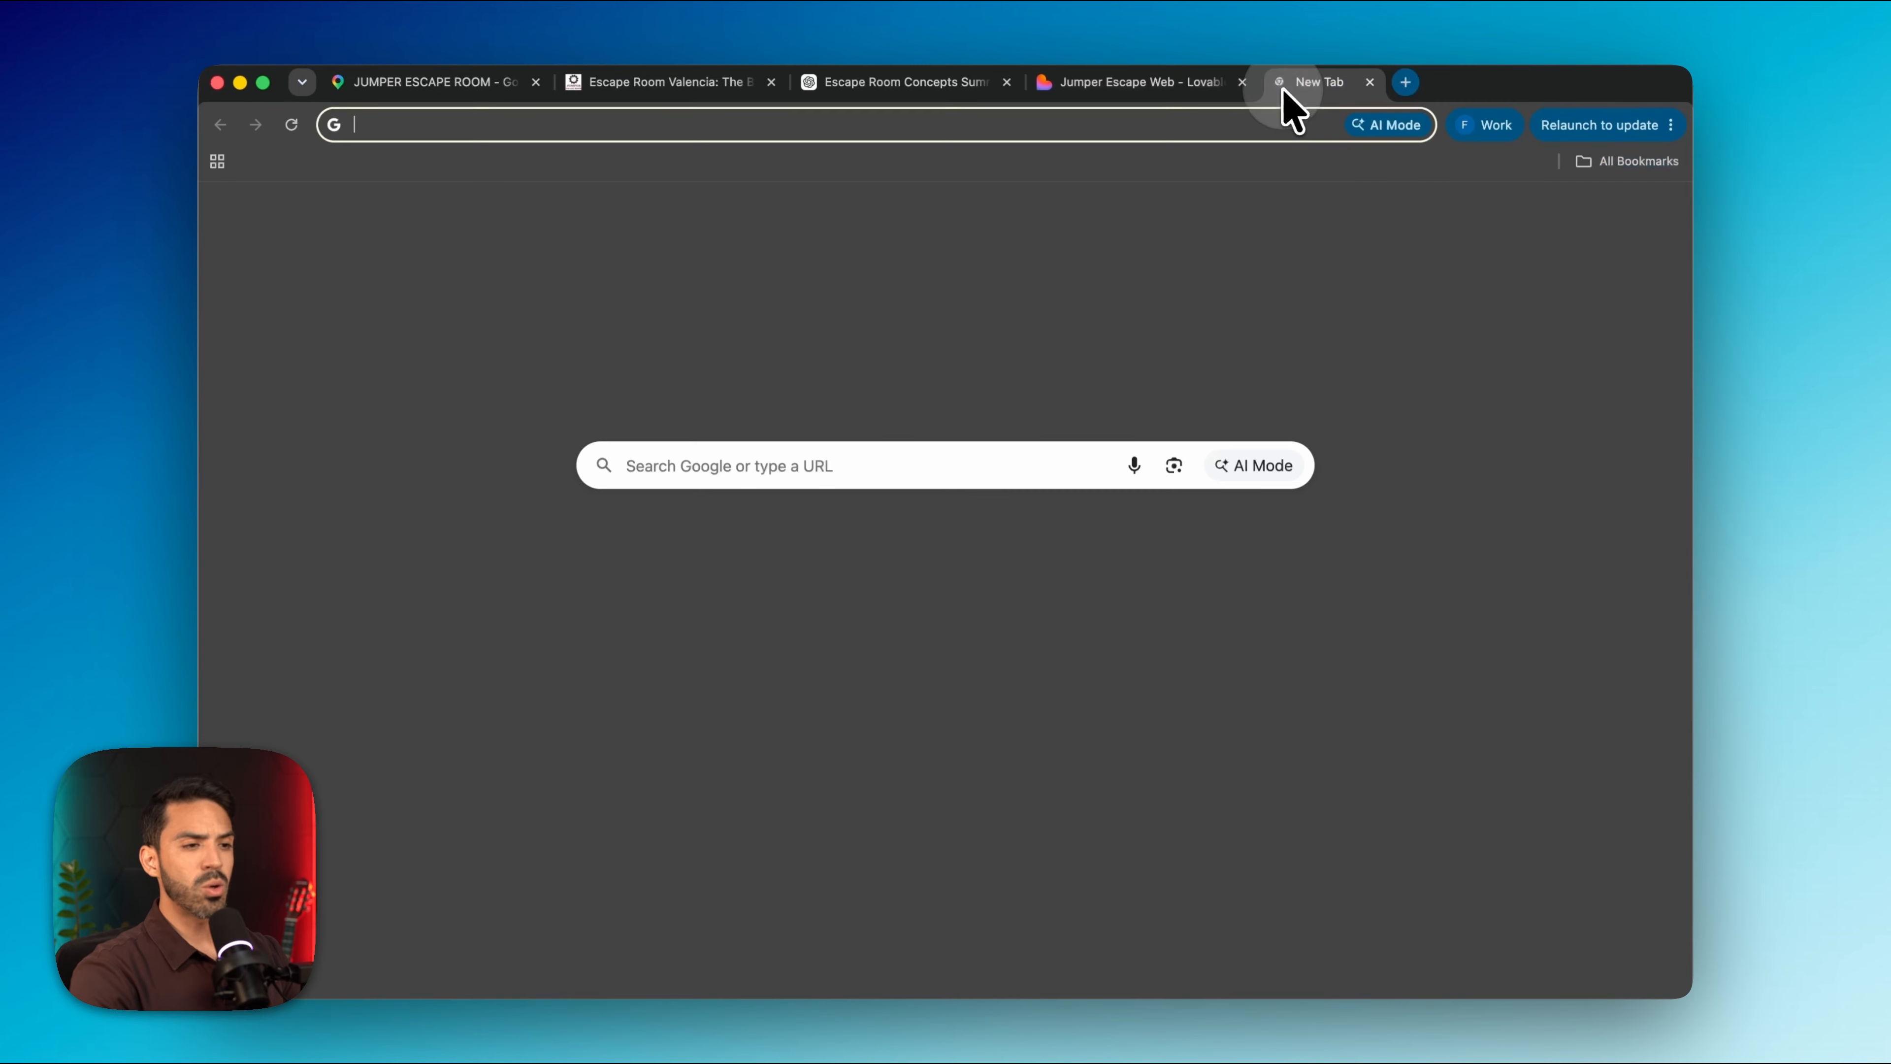
type("bookla.com")
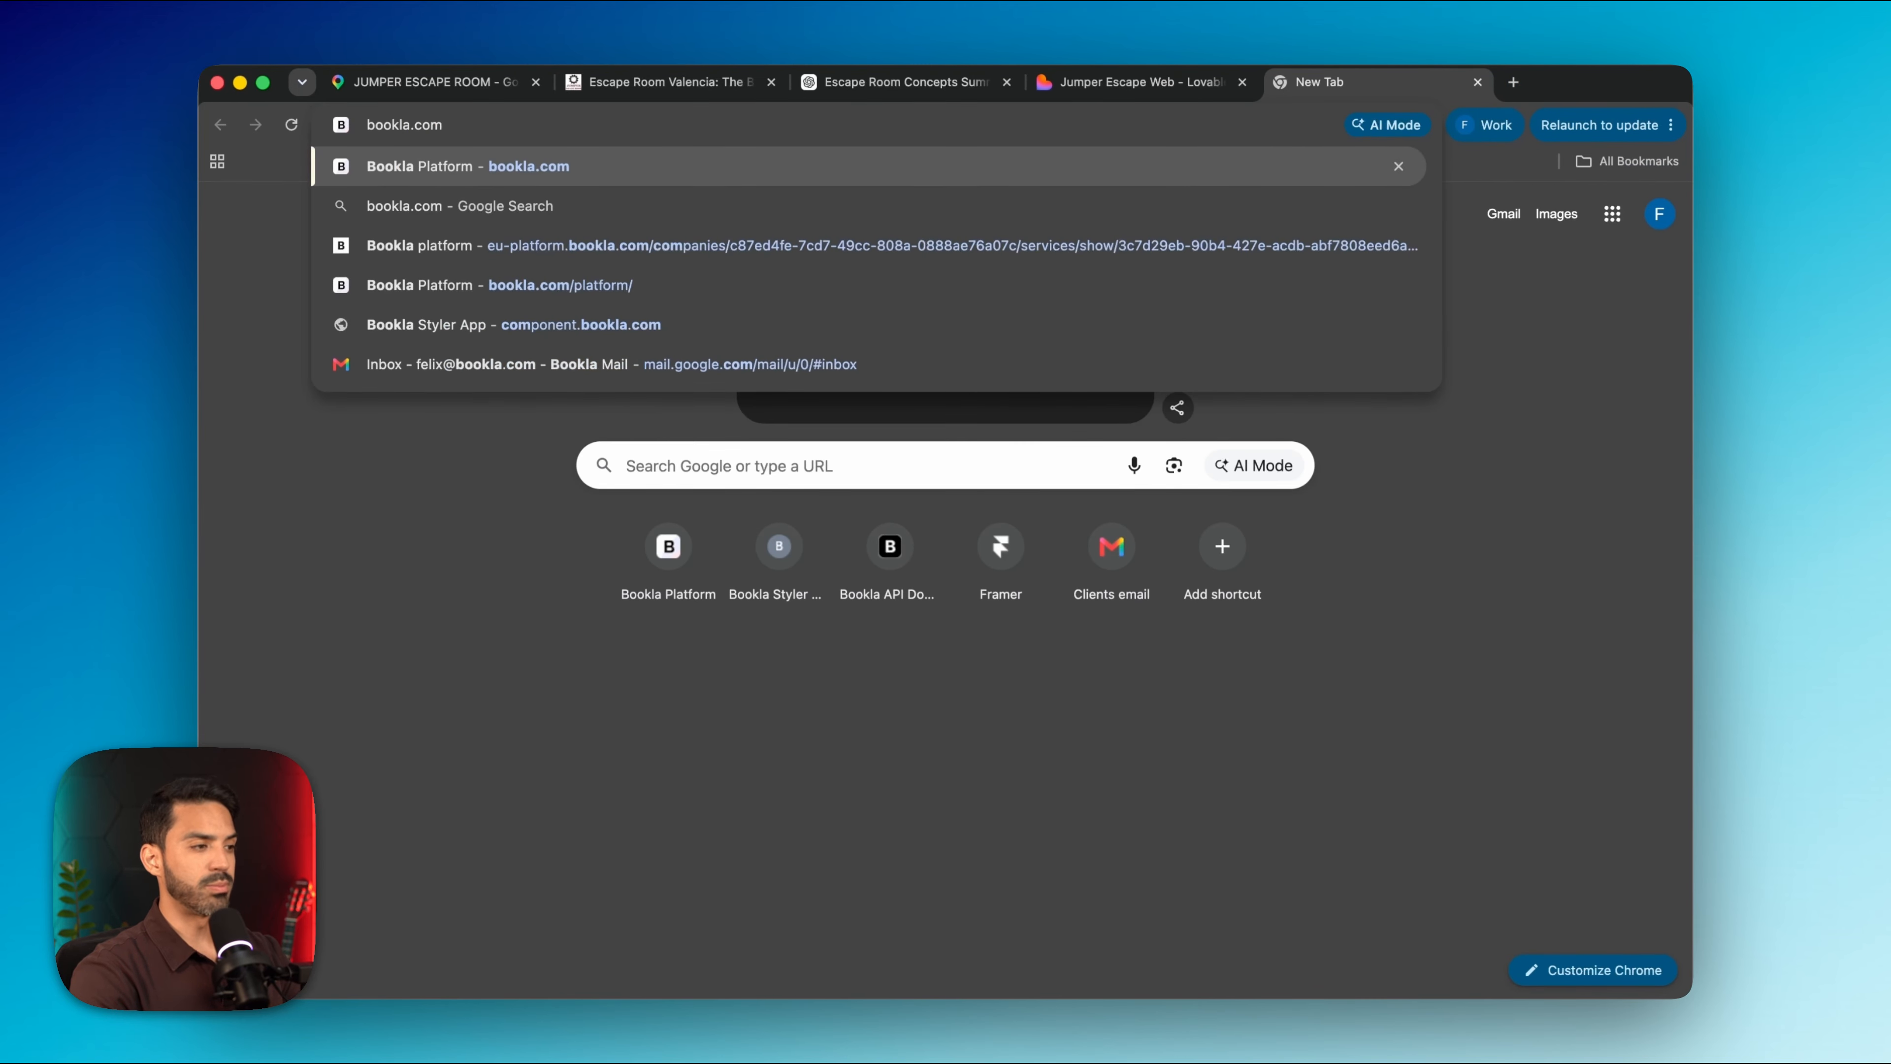
key("Return")
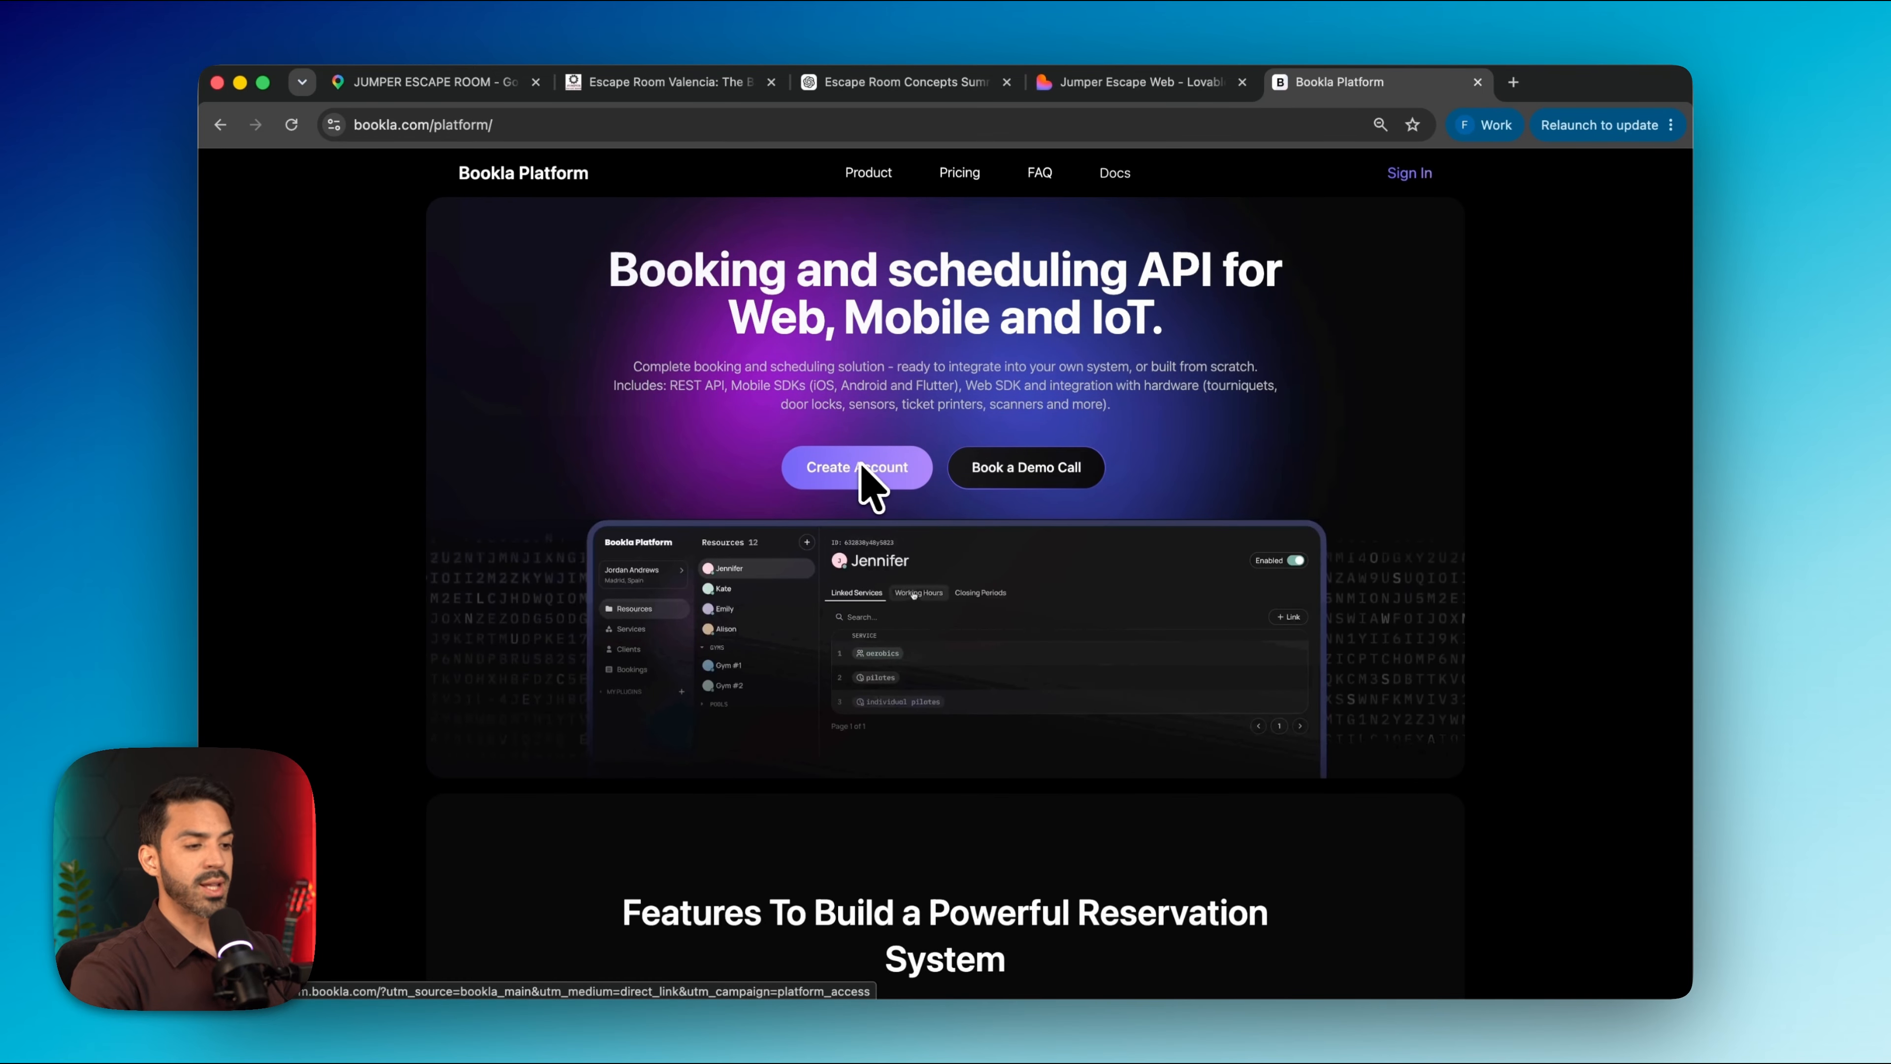
left_click(1402, 179)
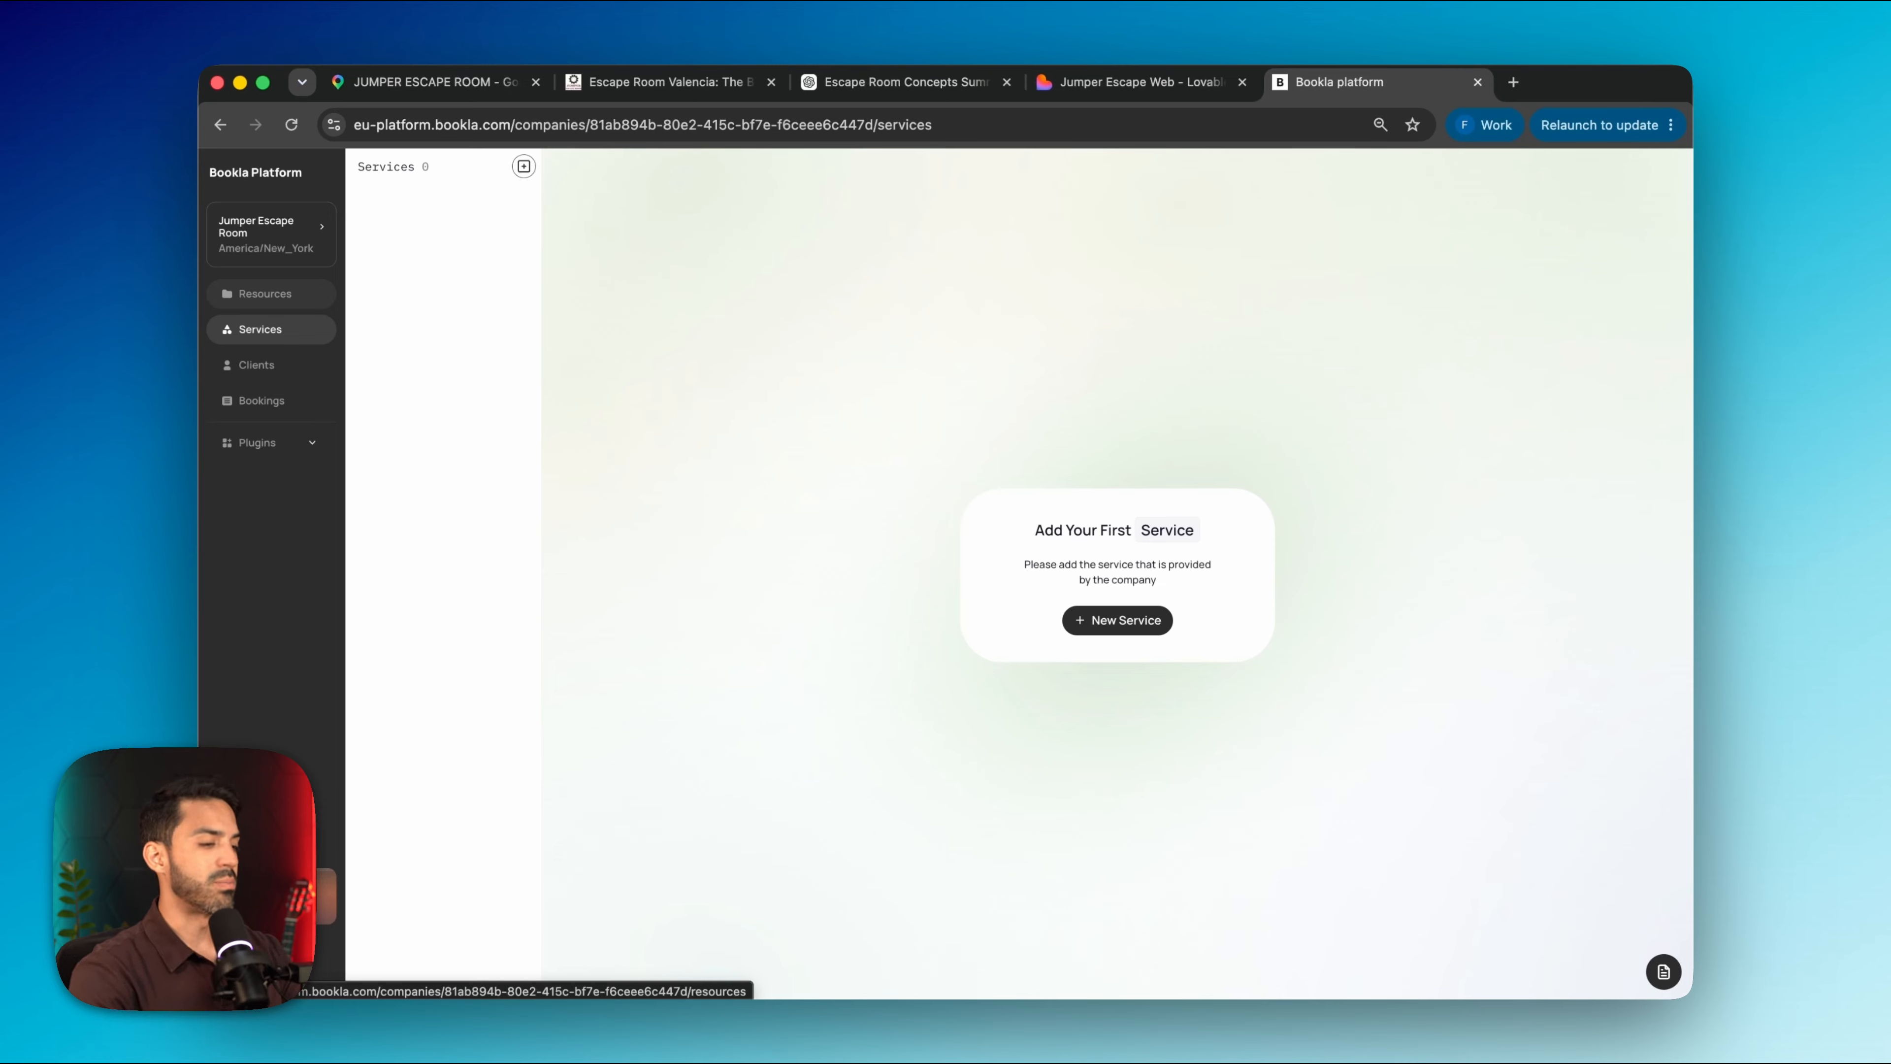
Create the Cursed House resource with working hours 10:00–22:00
left_click(279, 295)
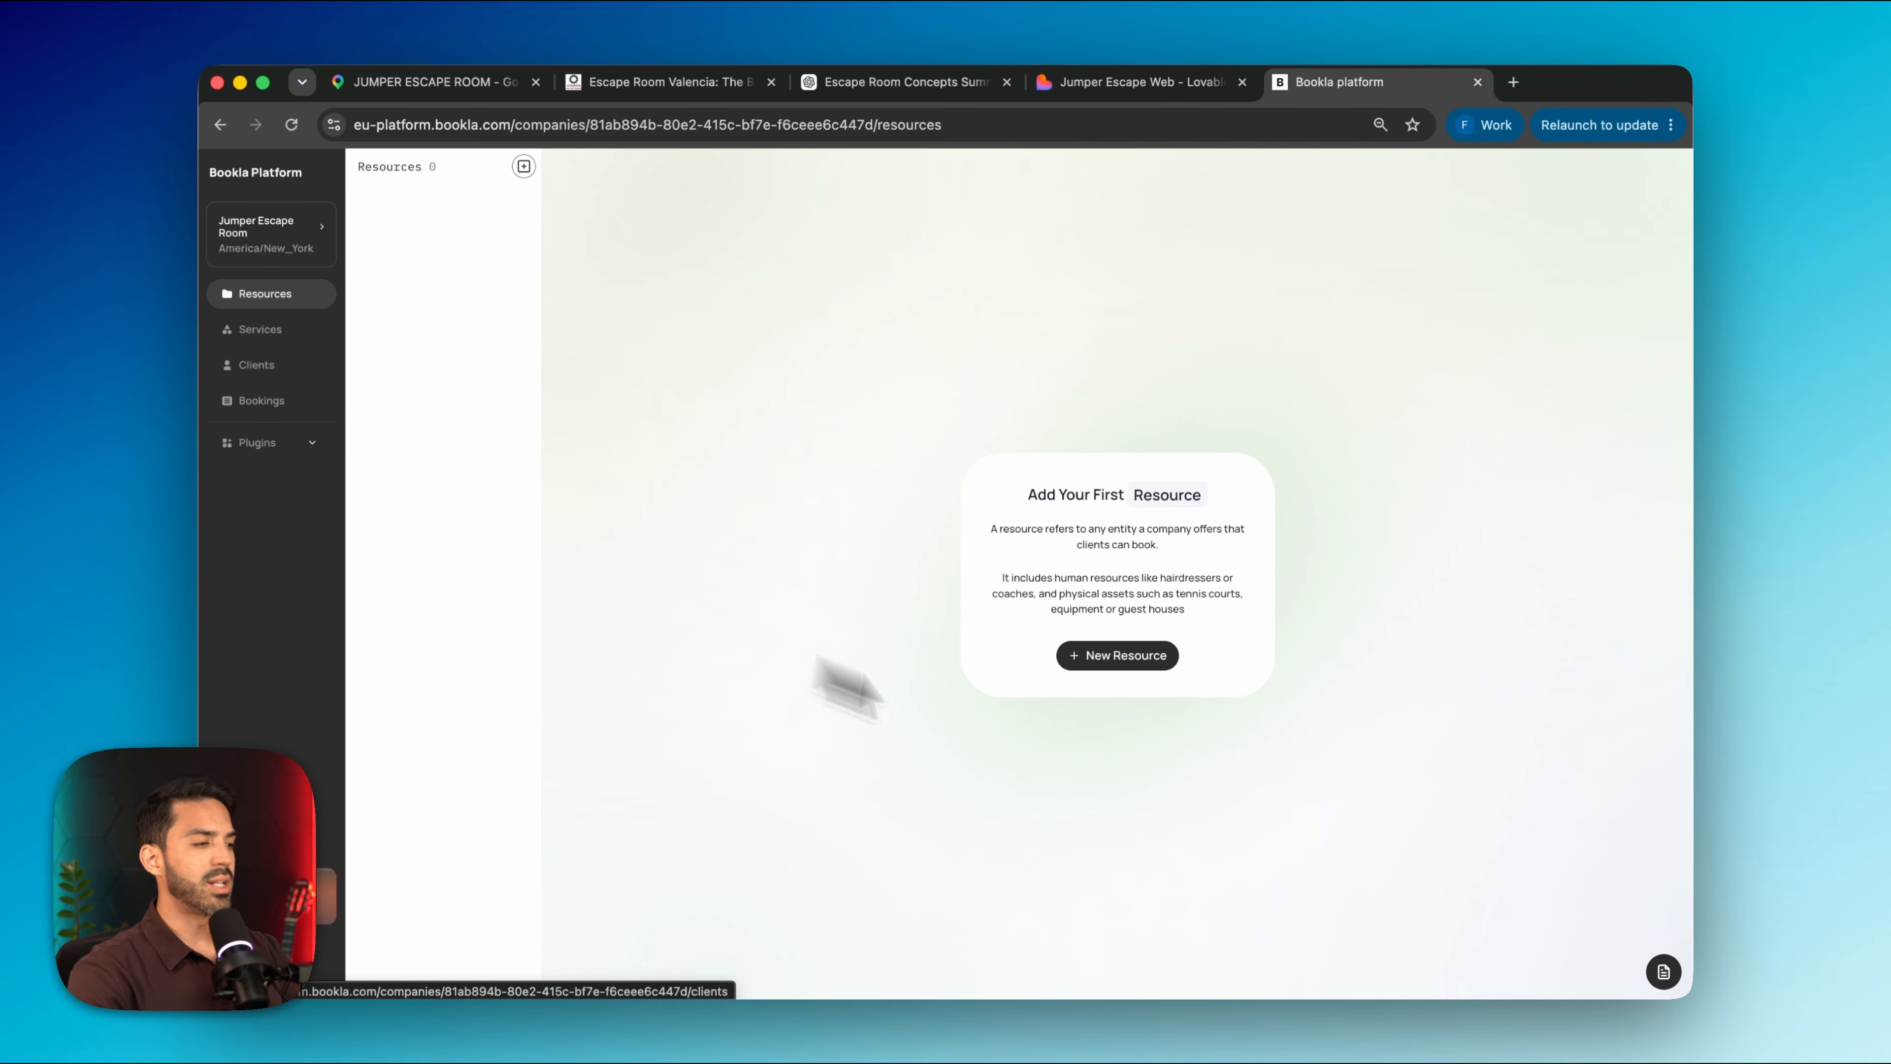
left_click(1123, 658)
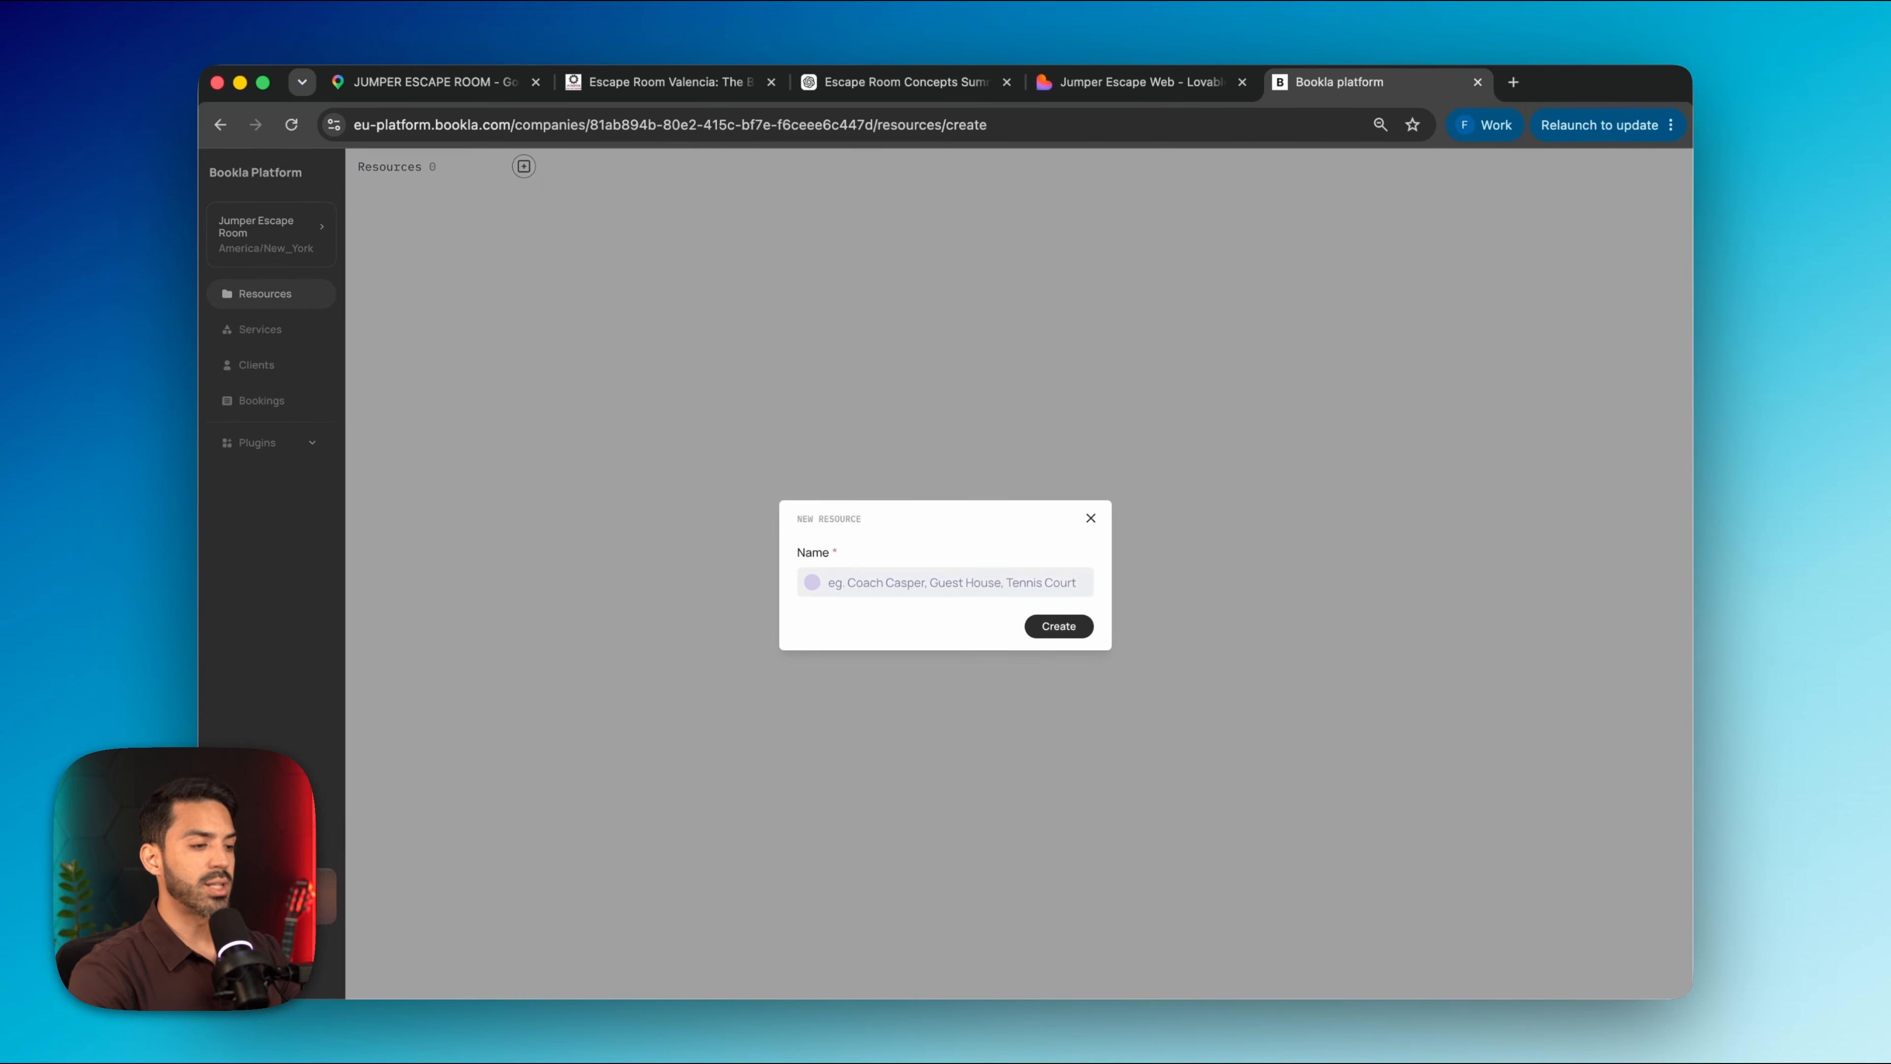
key("Return")
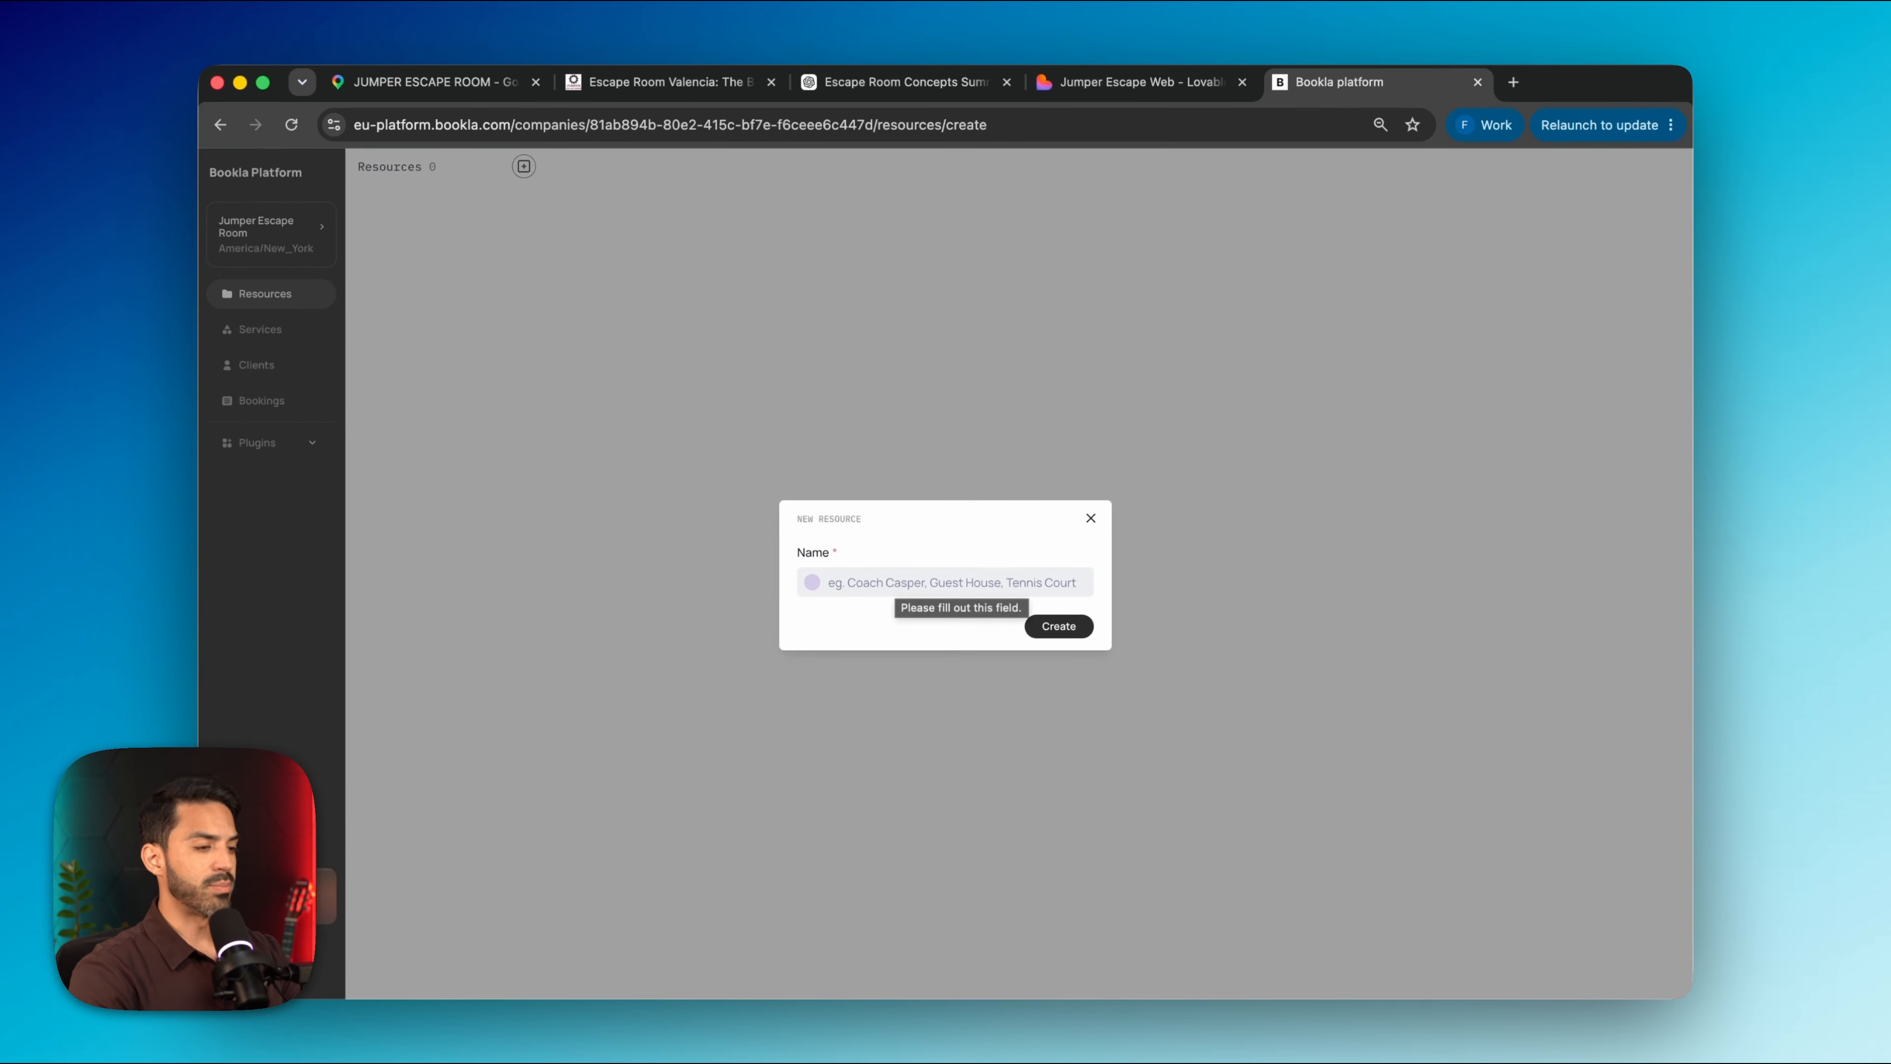
left_click(931, 583)
type("Cursed House")
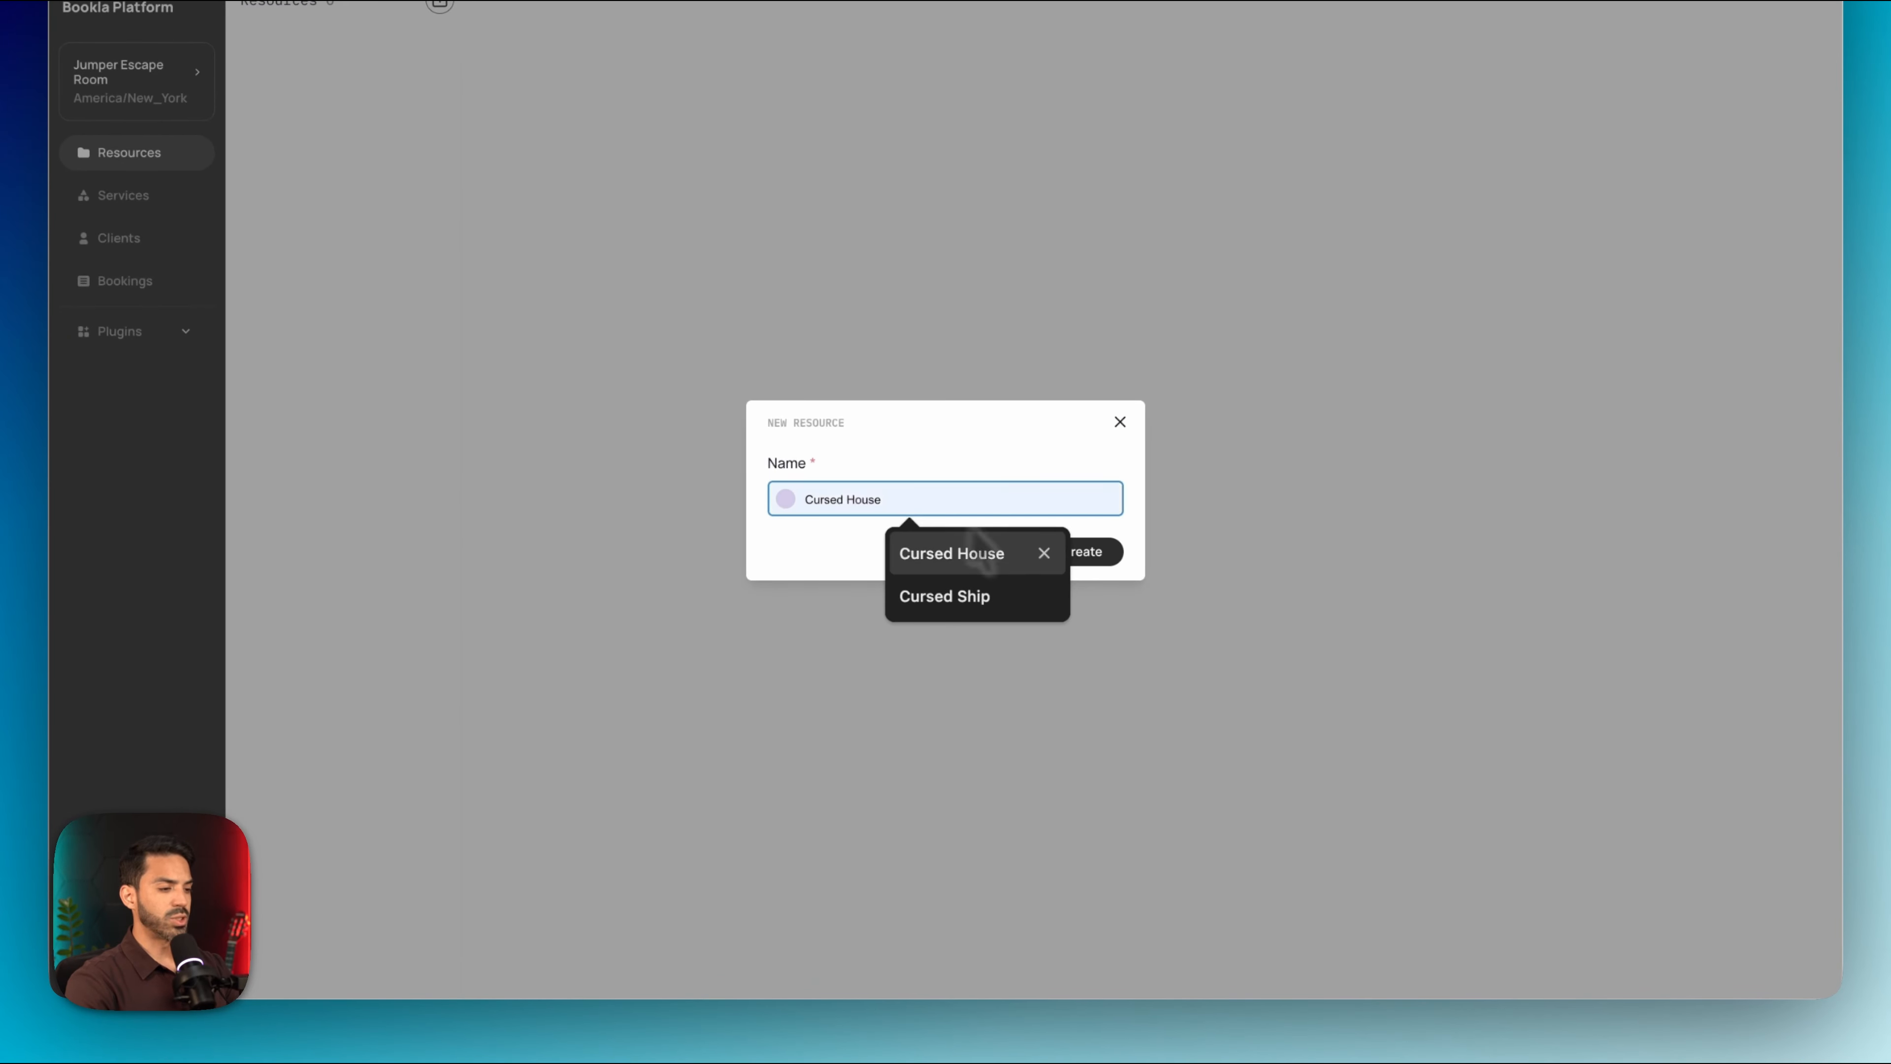
left_click(1017, 551)
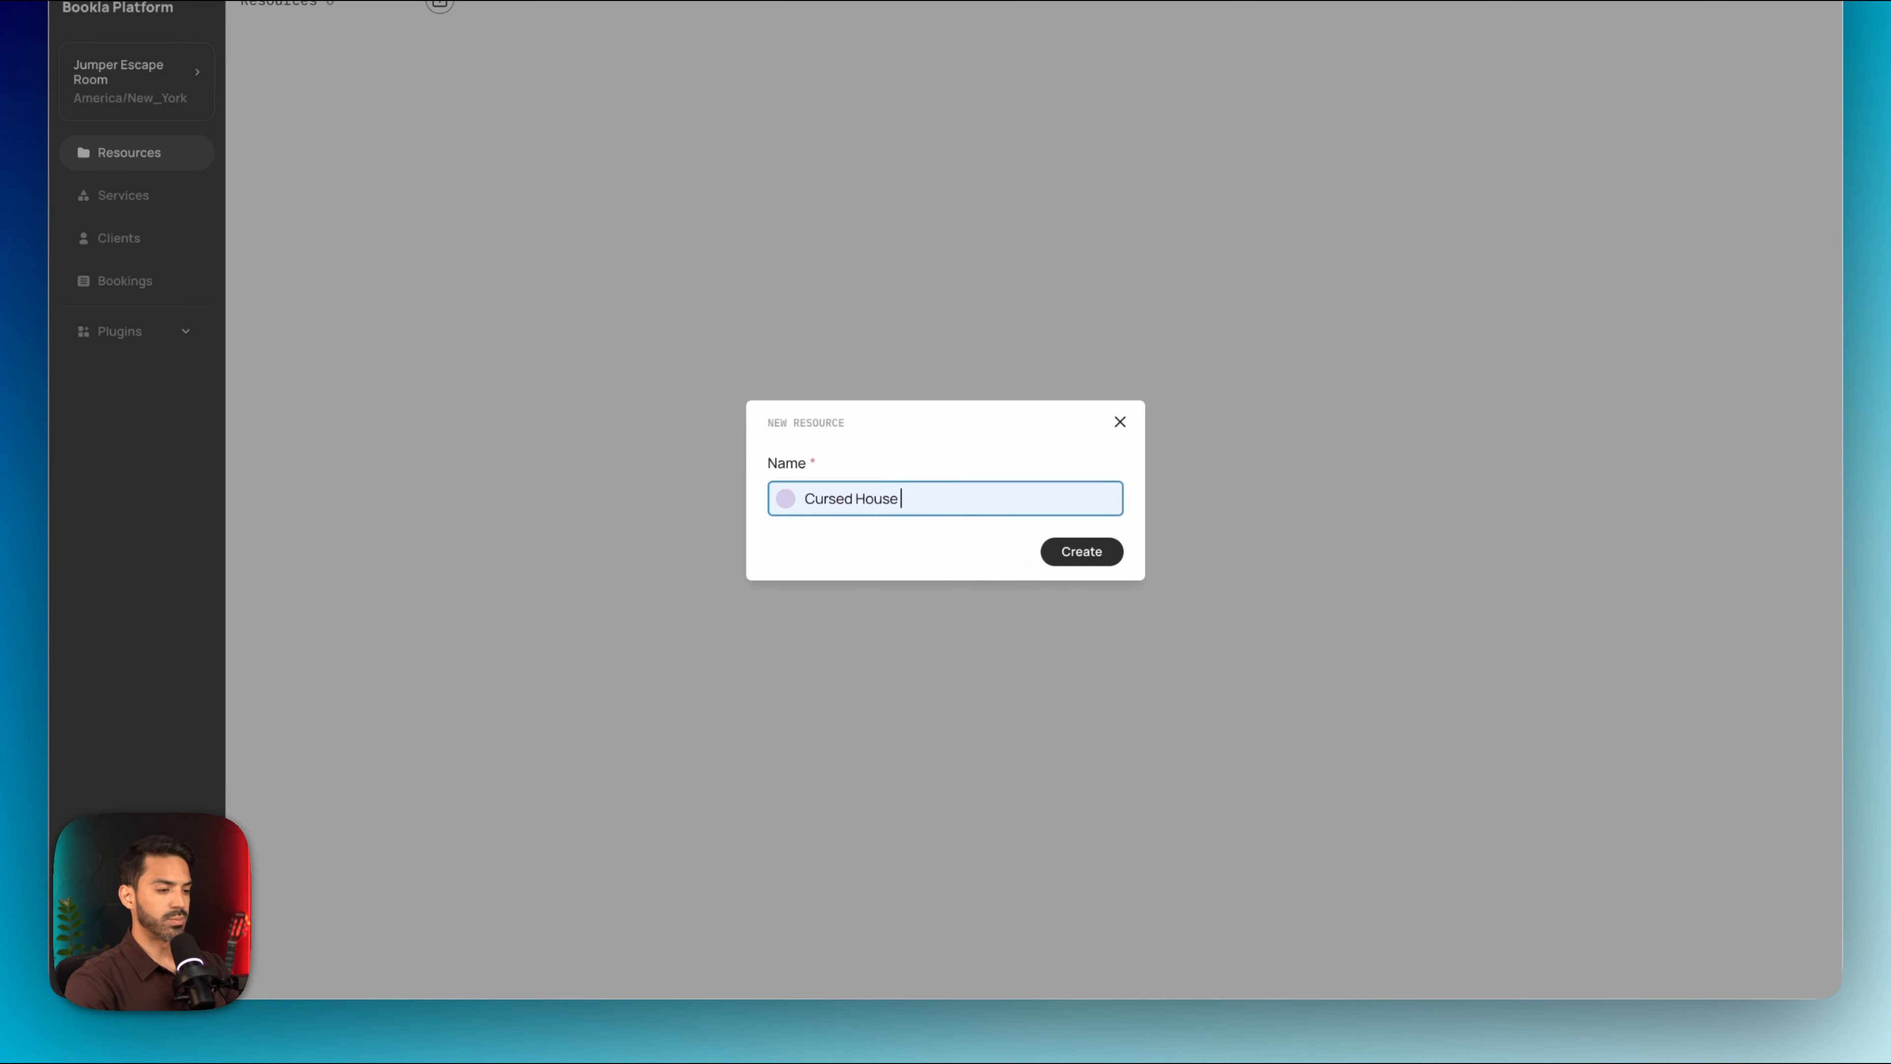
left_click(1100, 559)
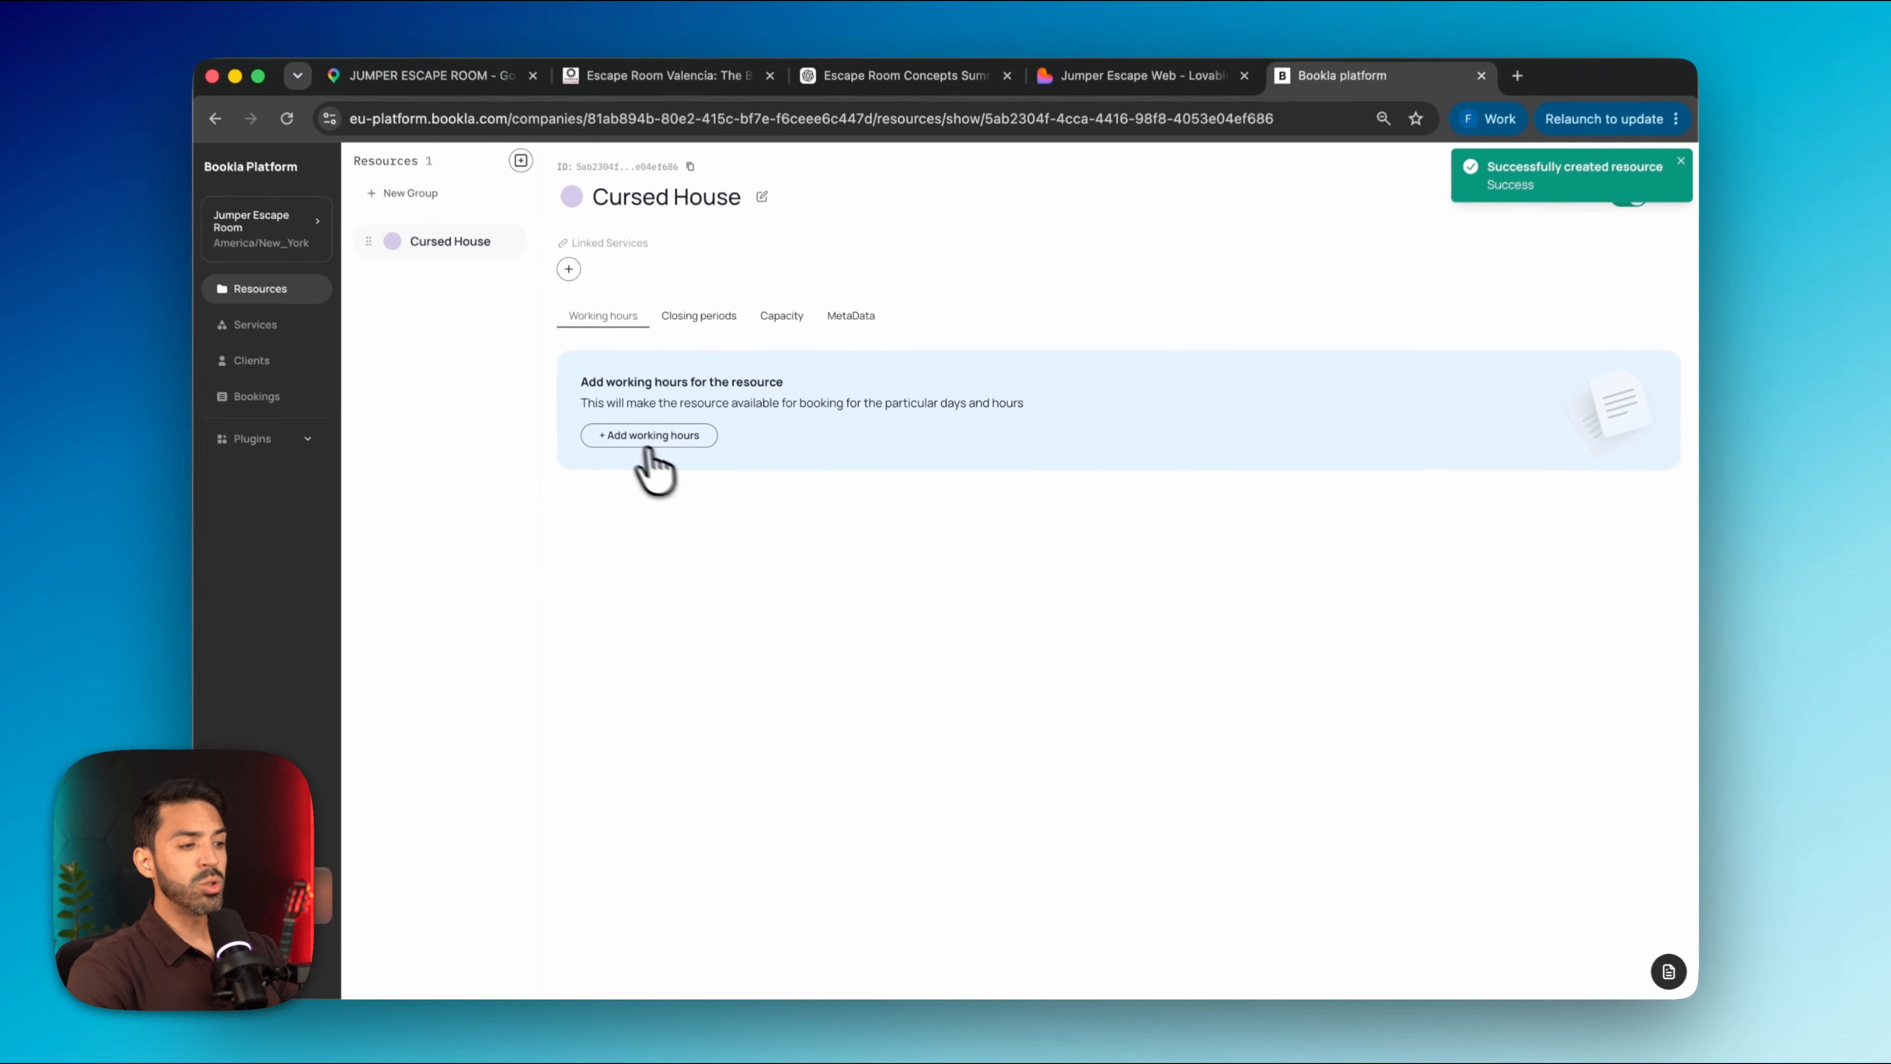
left_click(591, 326)
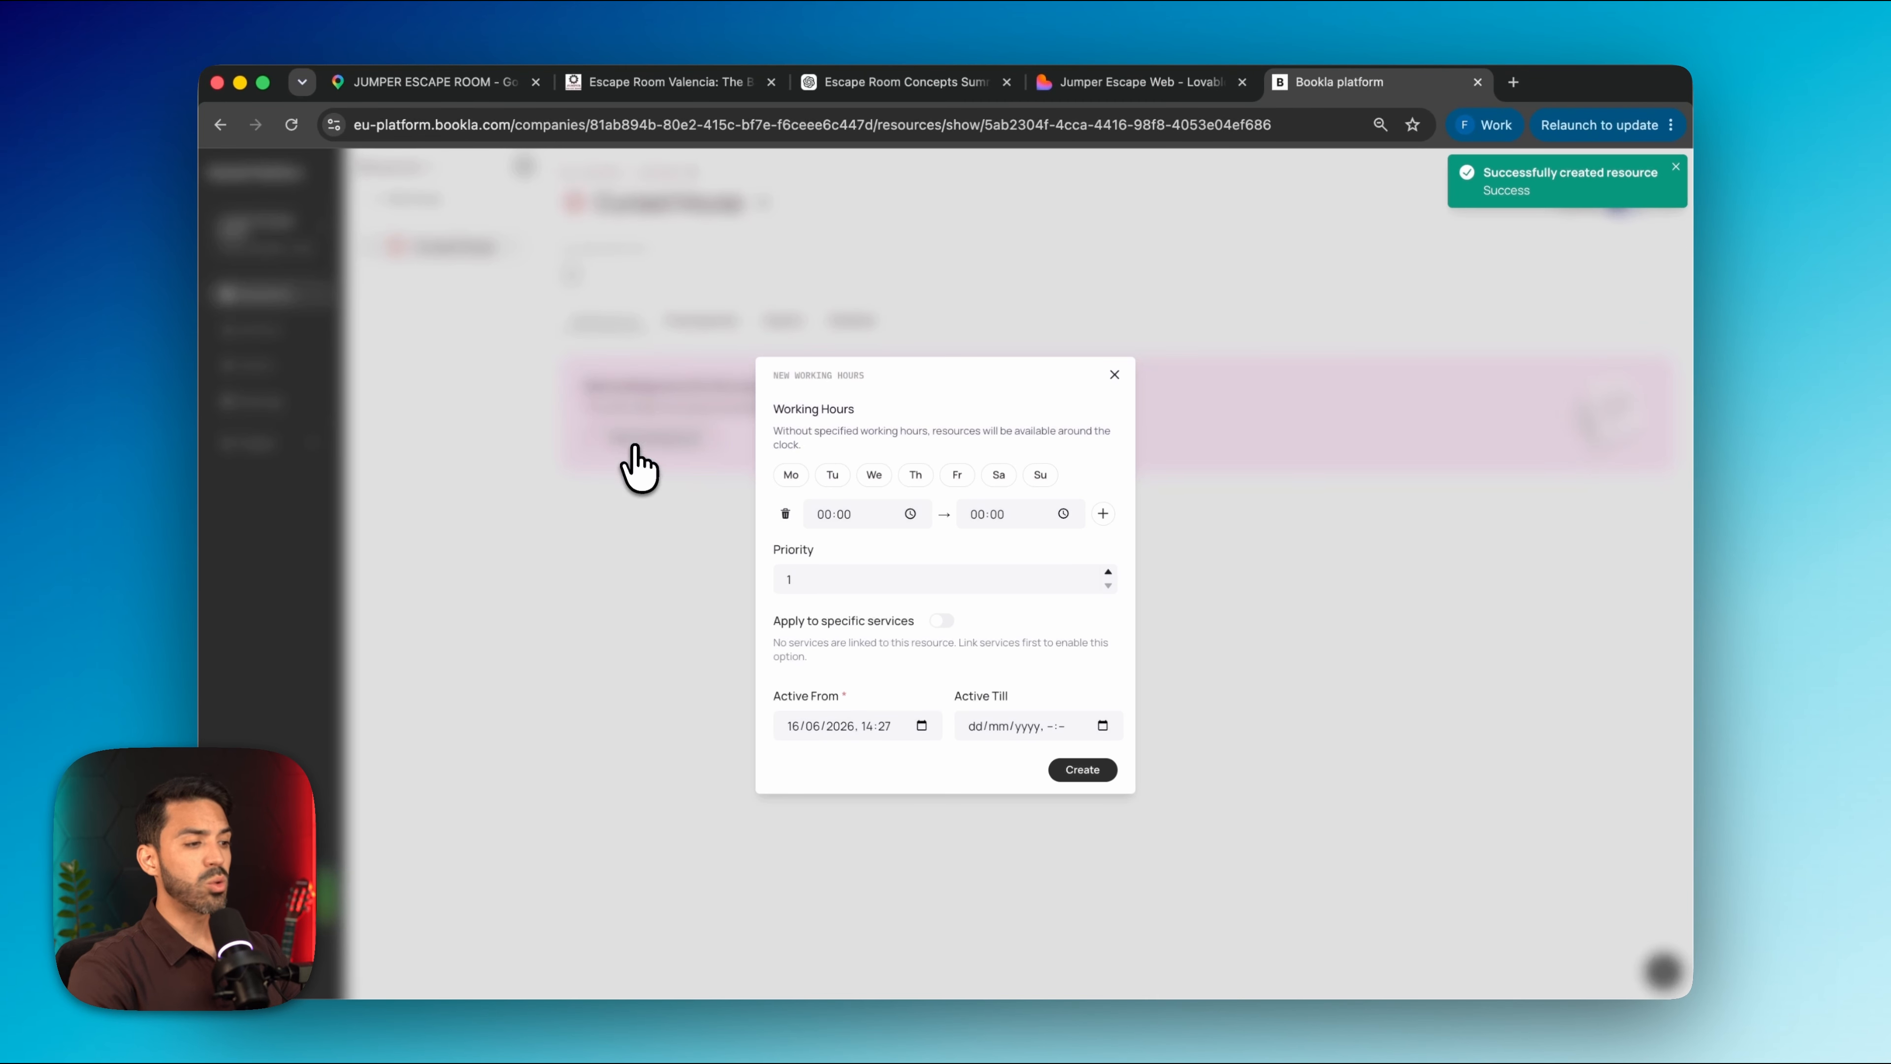
left_click(823, 514)
type("10")
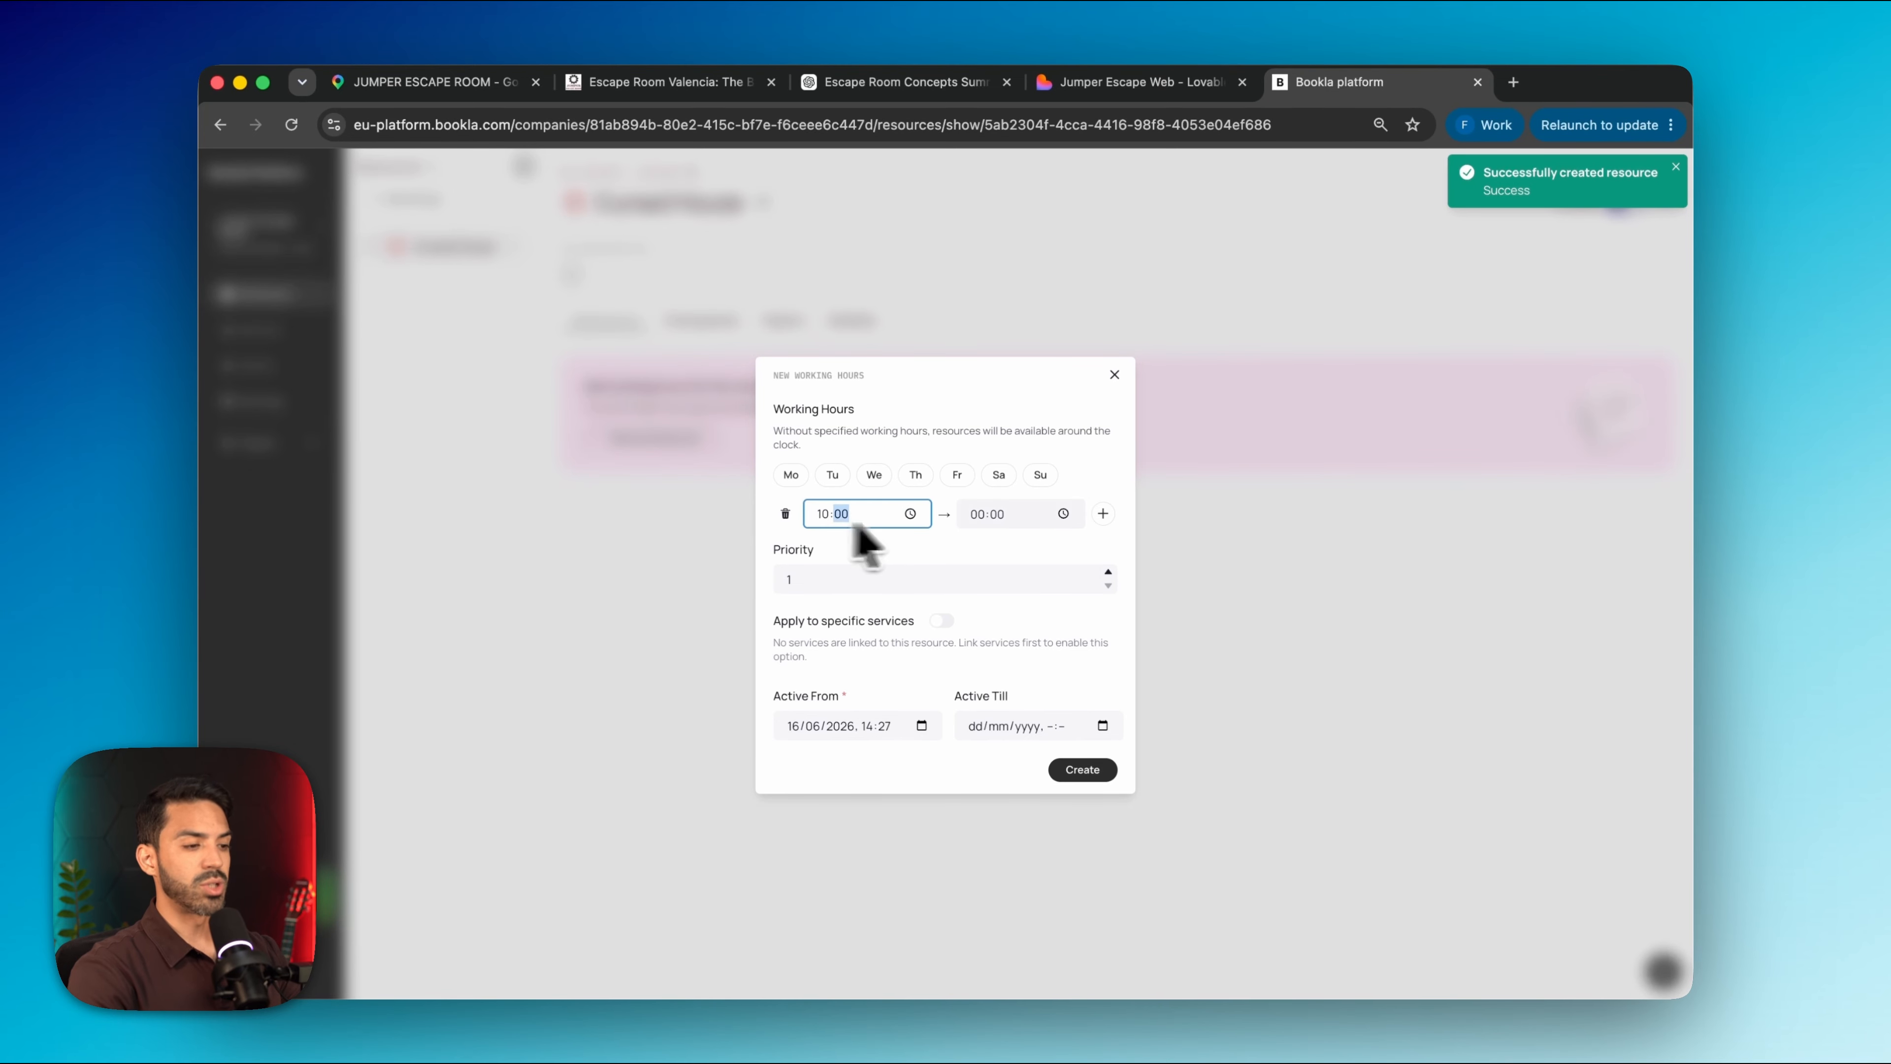
left_click(977, 521)
type("22")
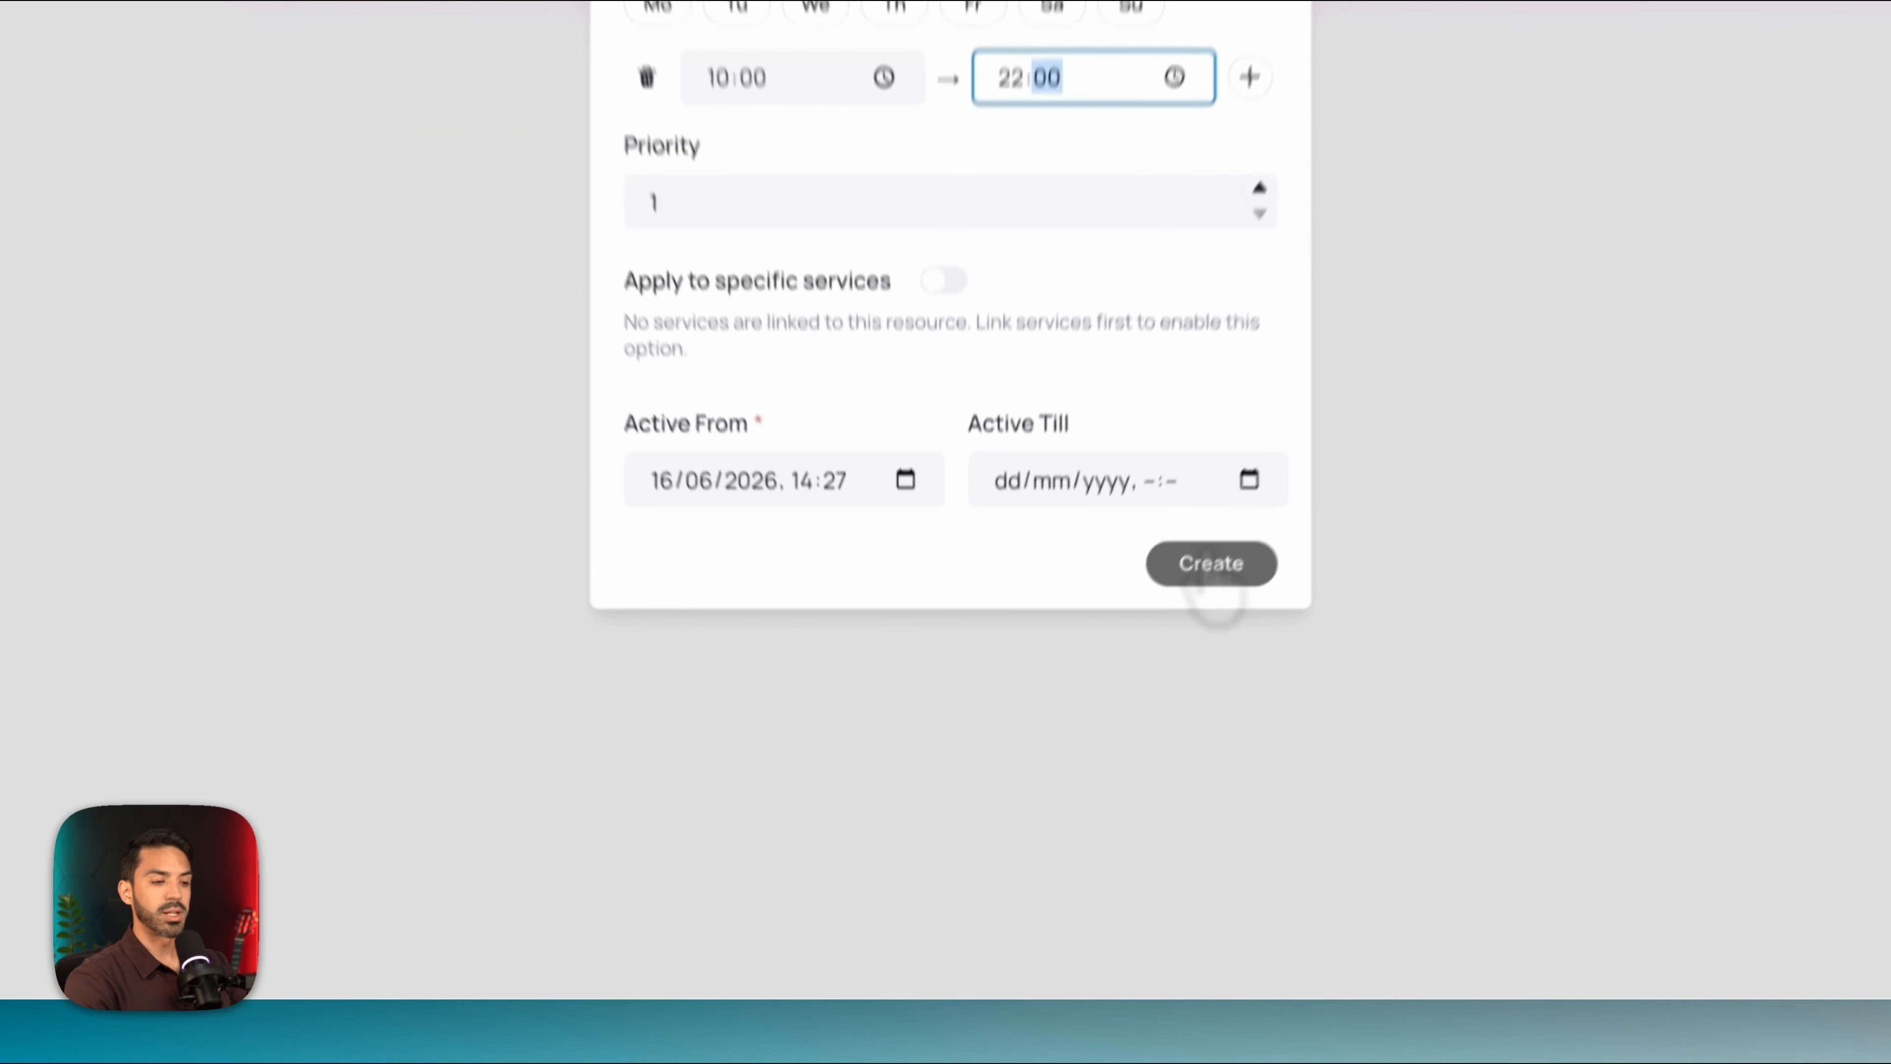
left_click(1082, 772)
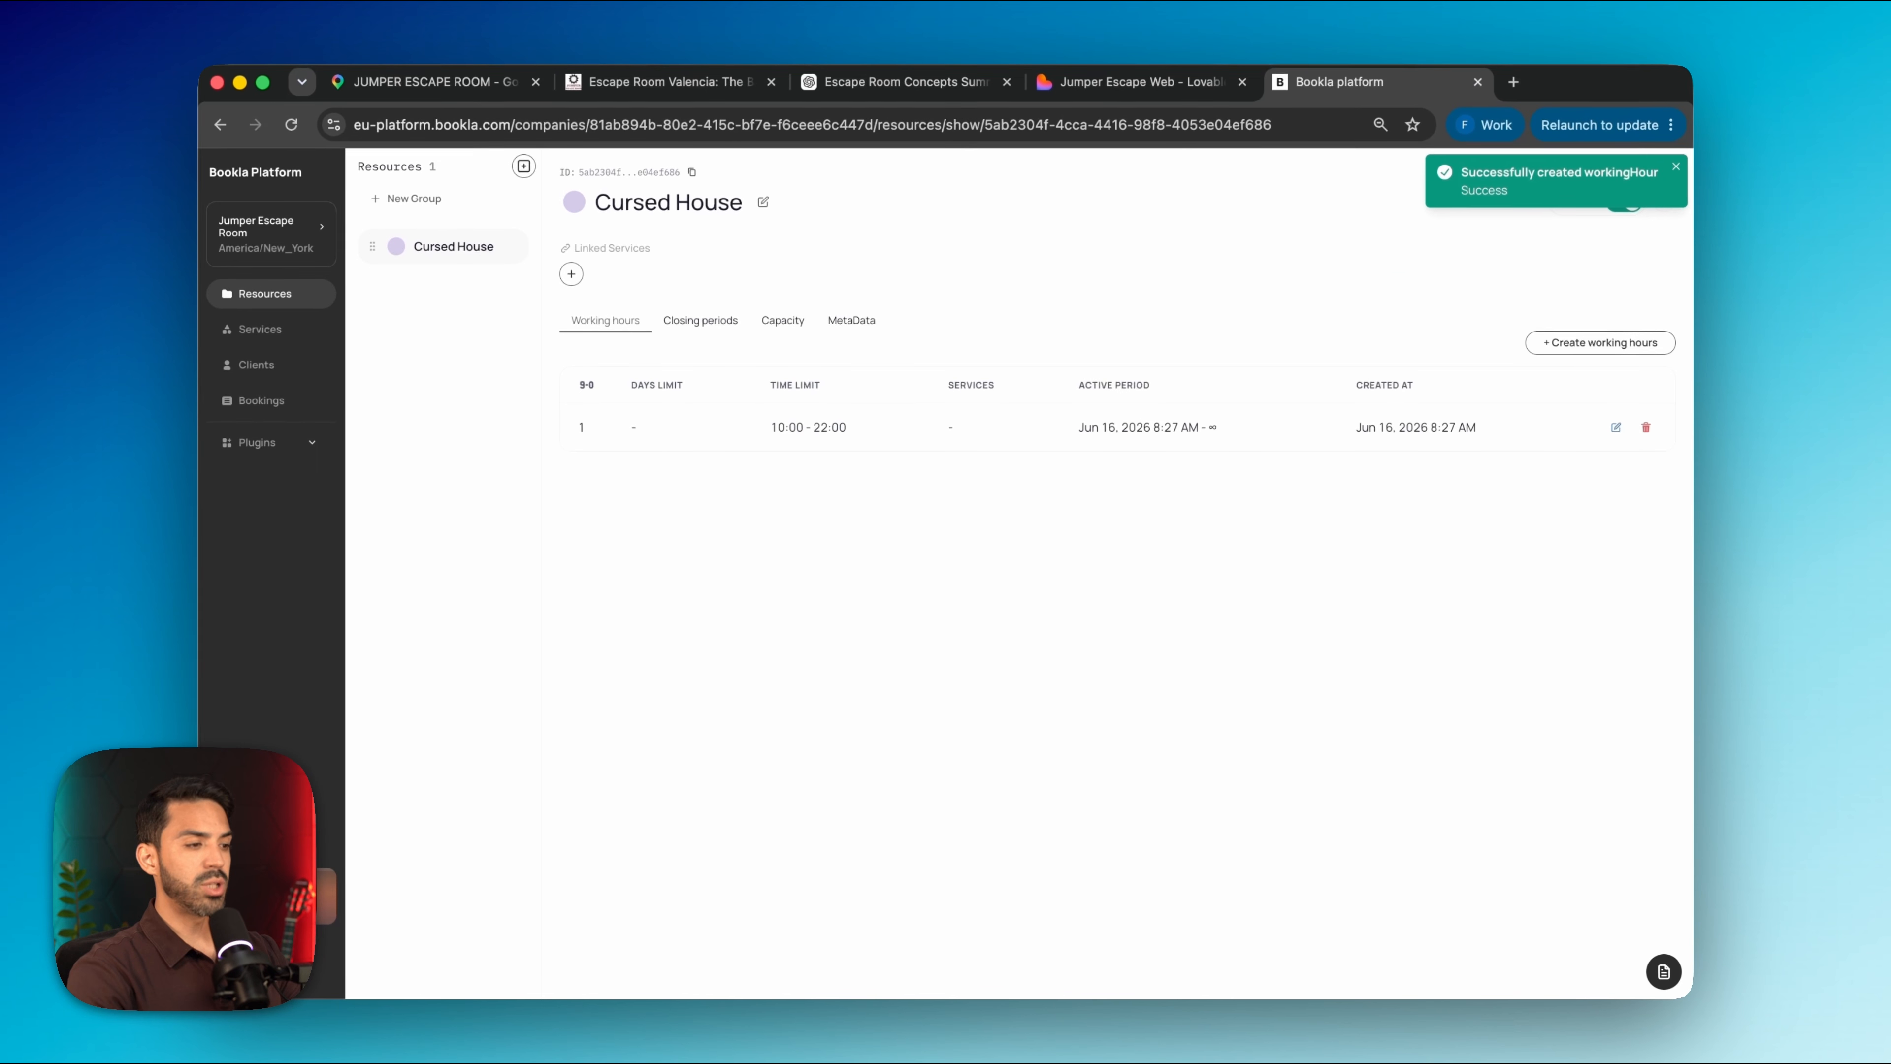
Create the Cursed Ship resource with working hours 10:00–22:00
left_click(524, 165)
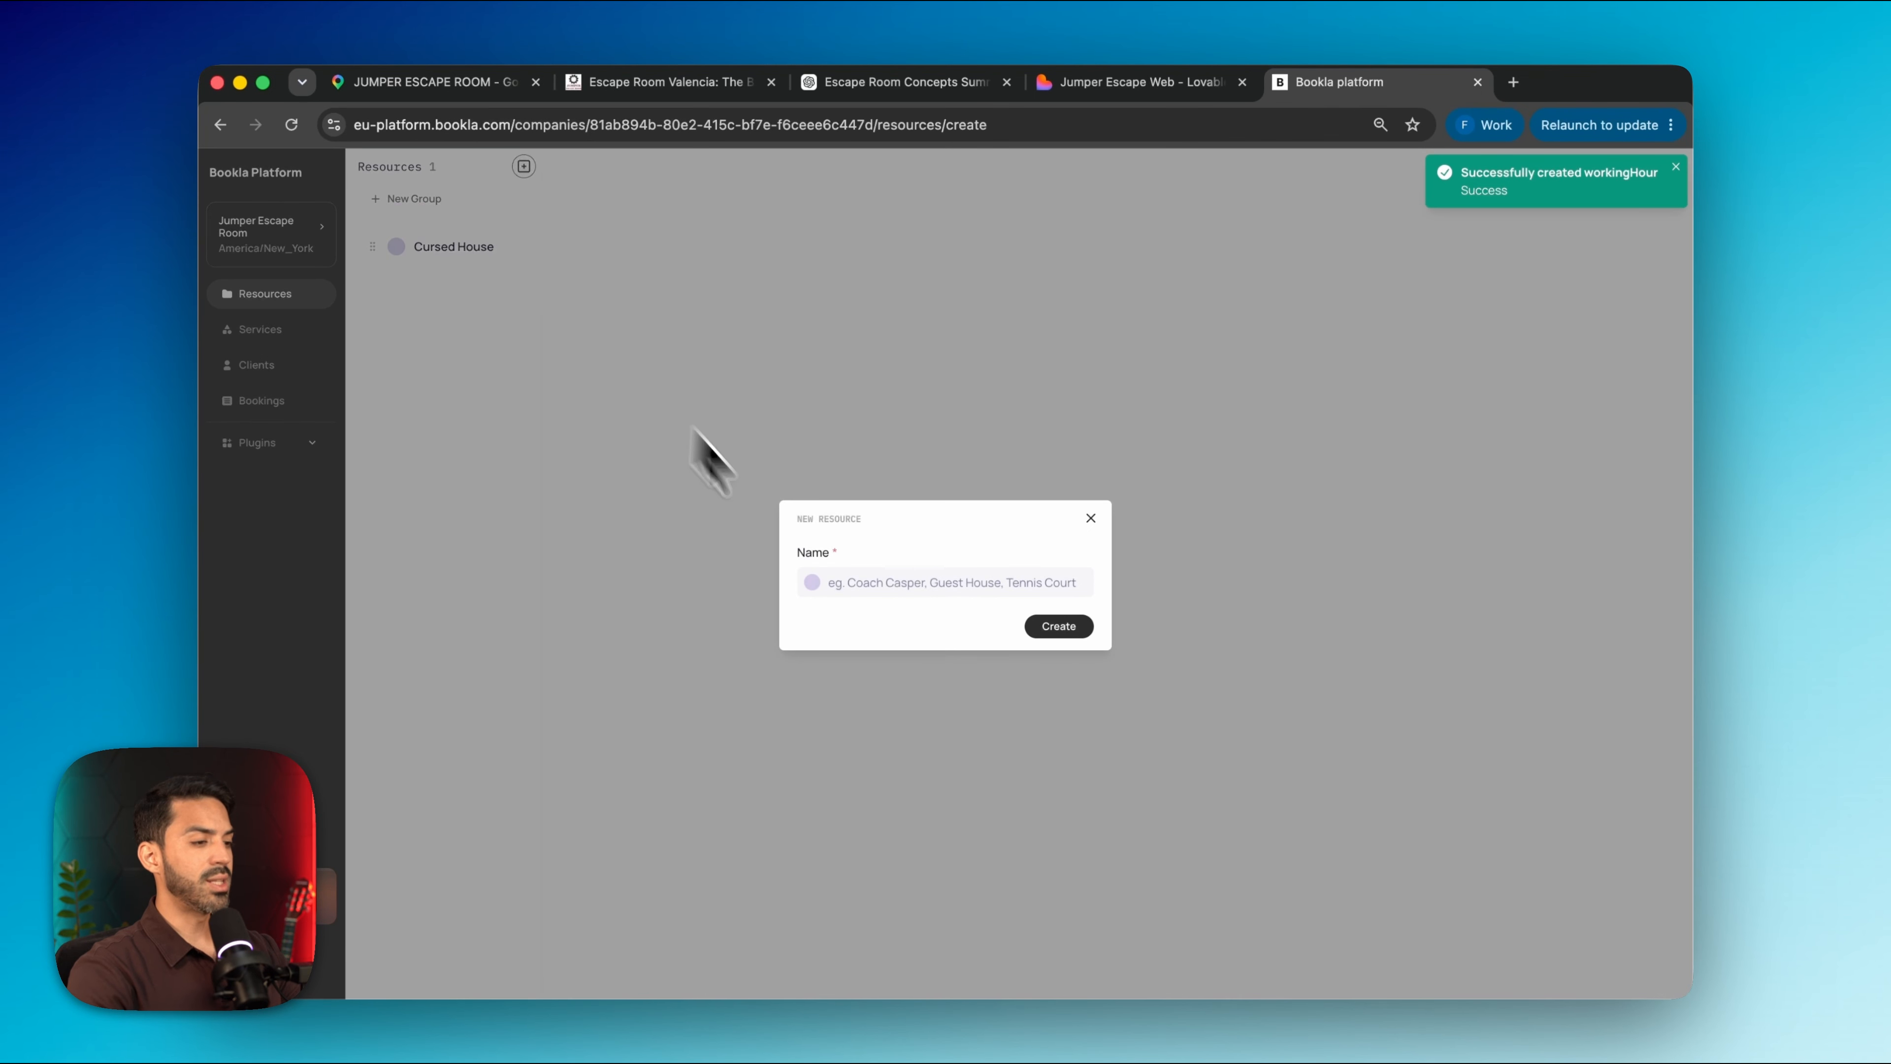
left_click(857, 581)
type("Children")
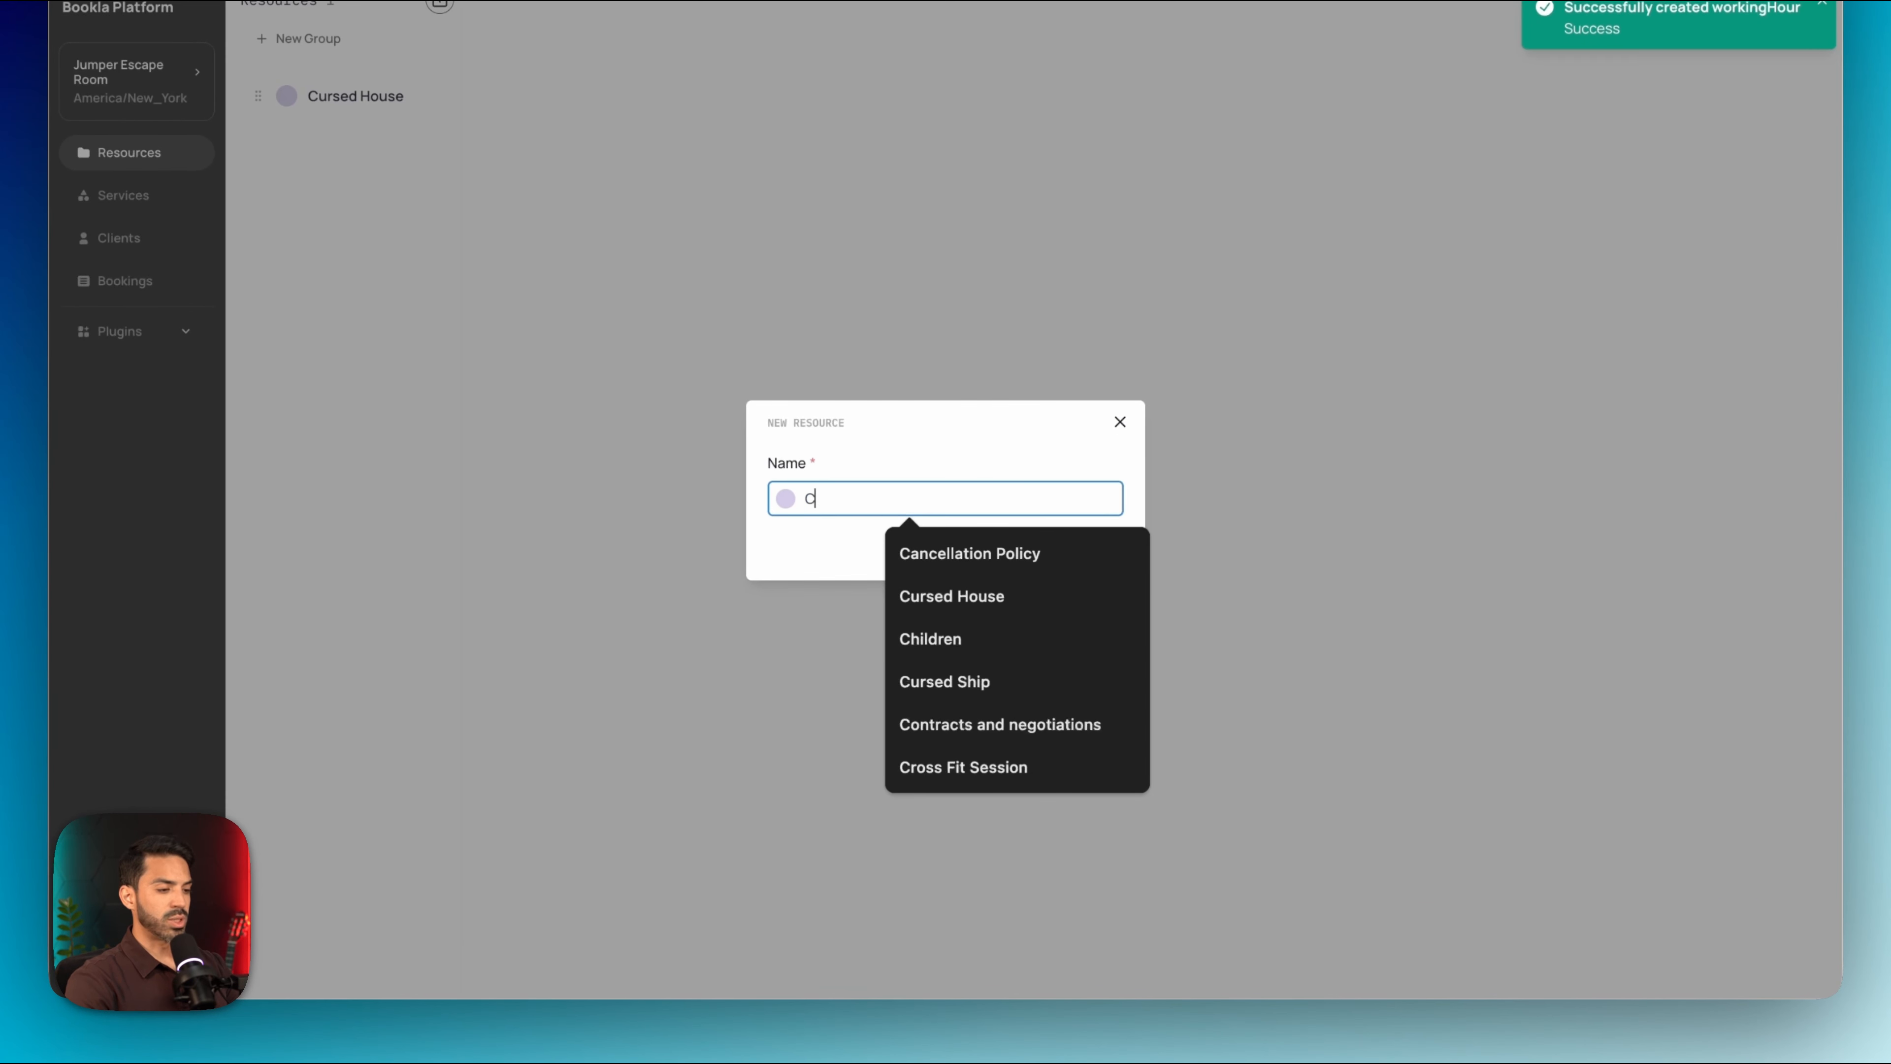
left_click(1014, 674)
left_click(1082, 549)
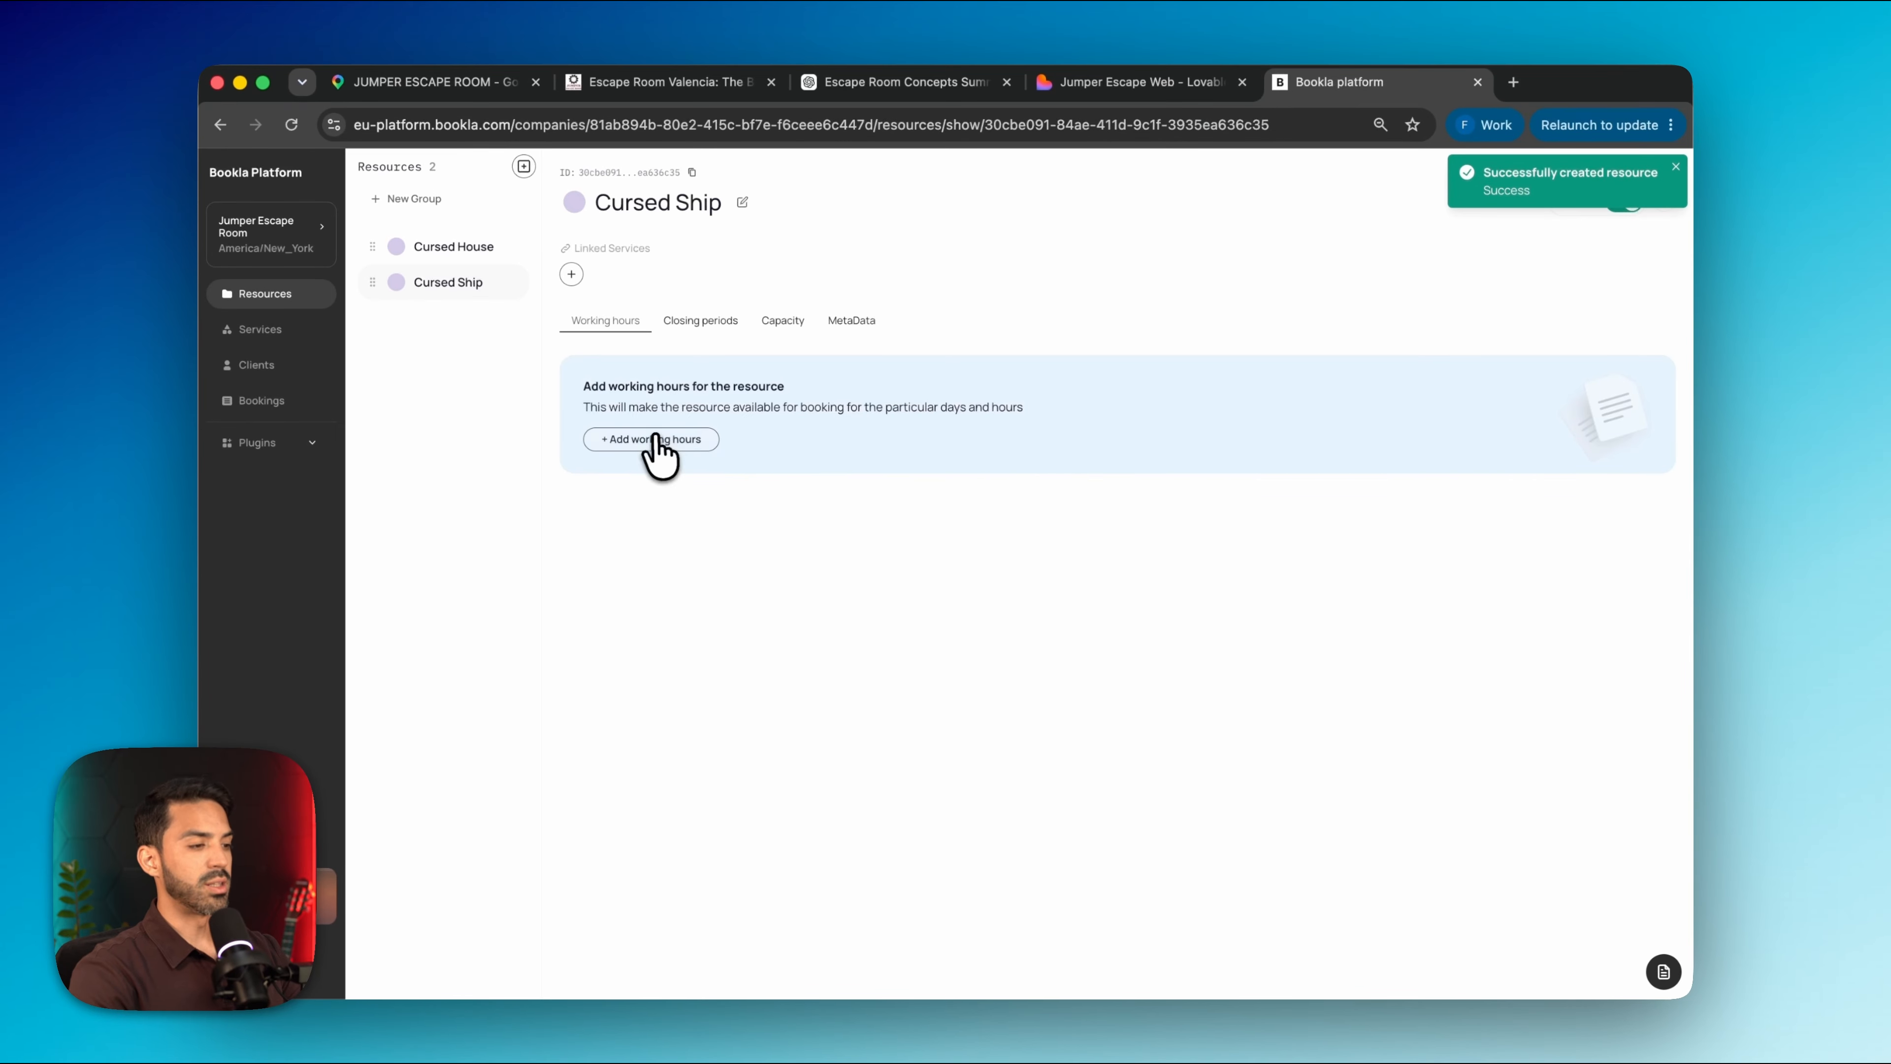
left_click(652, 436)
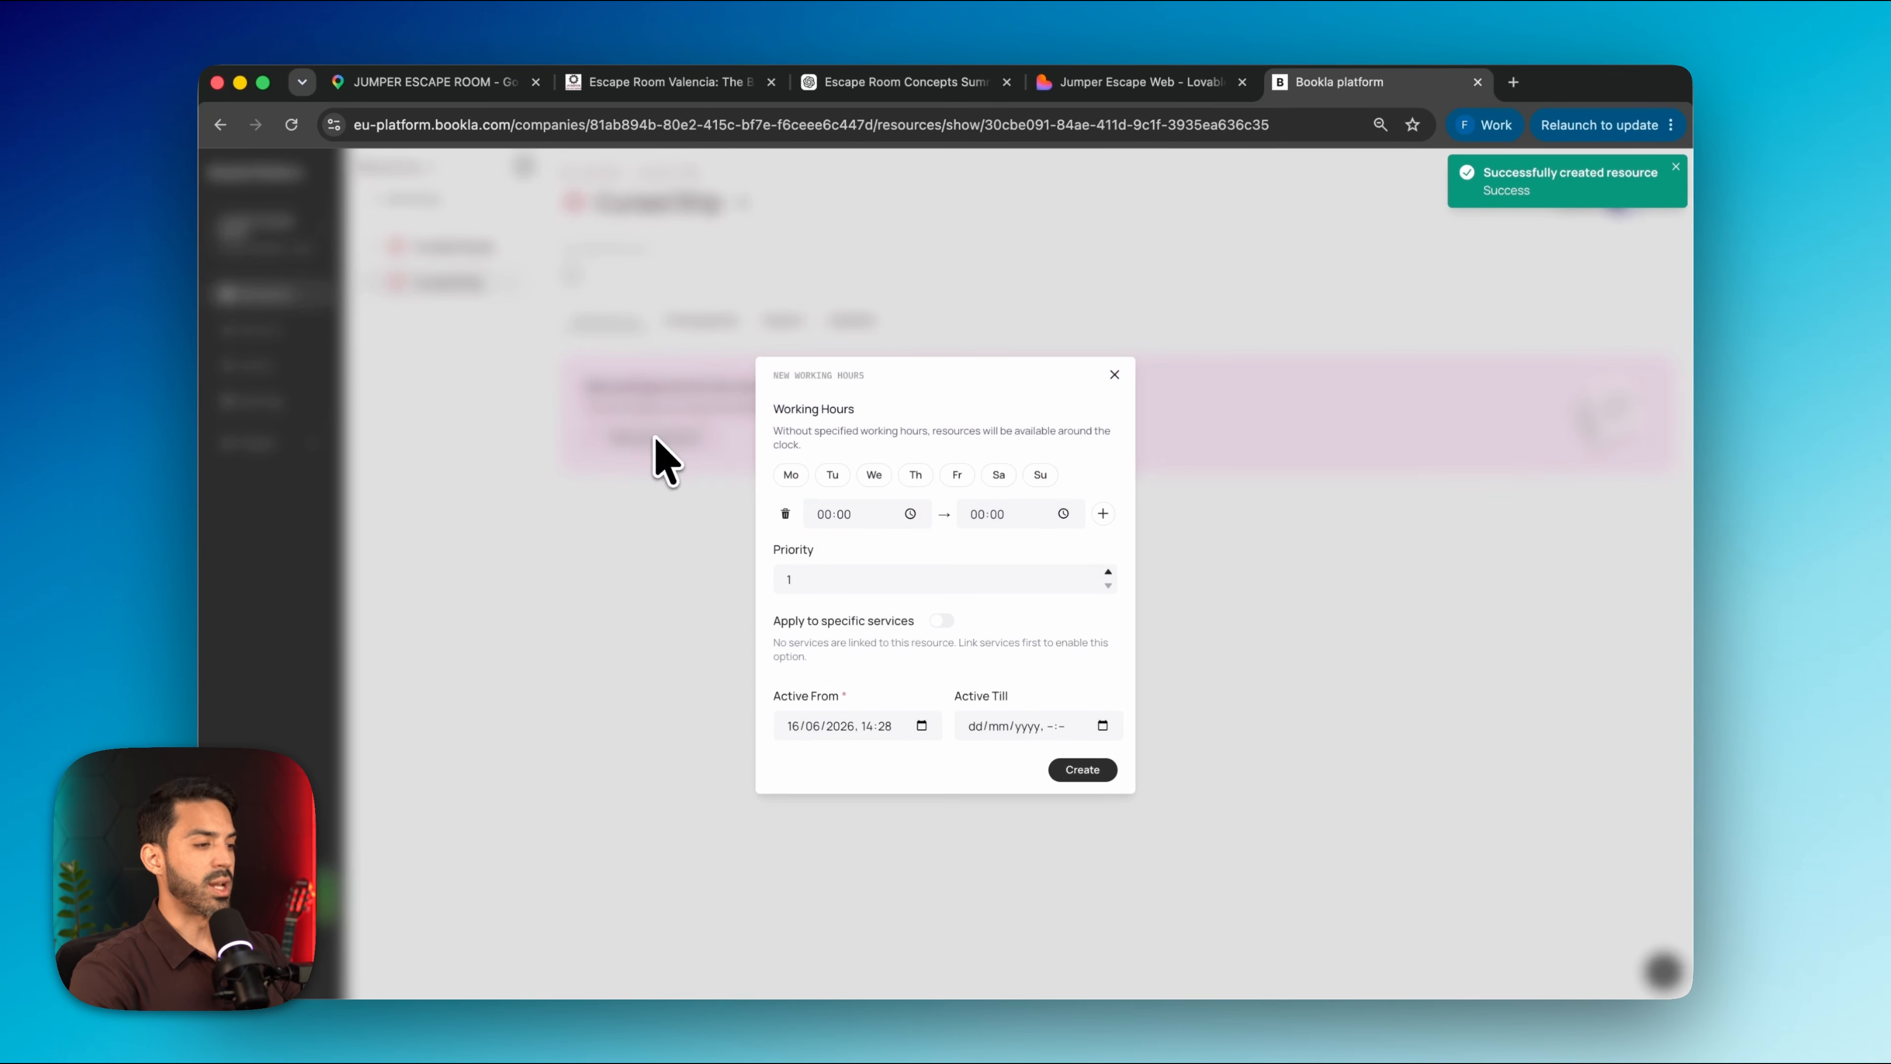
left_click(824, 516)
type("10")
left_click(977, 513)
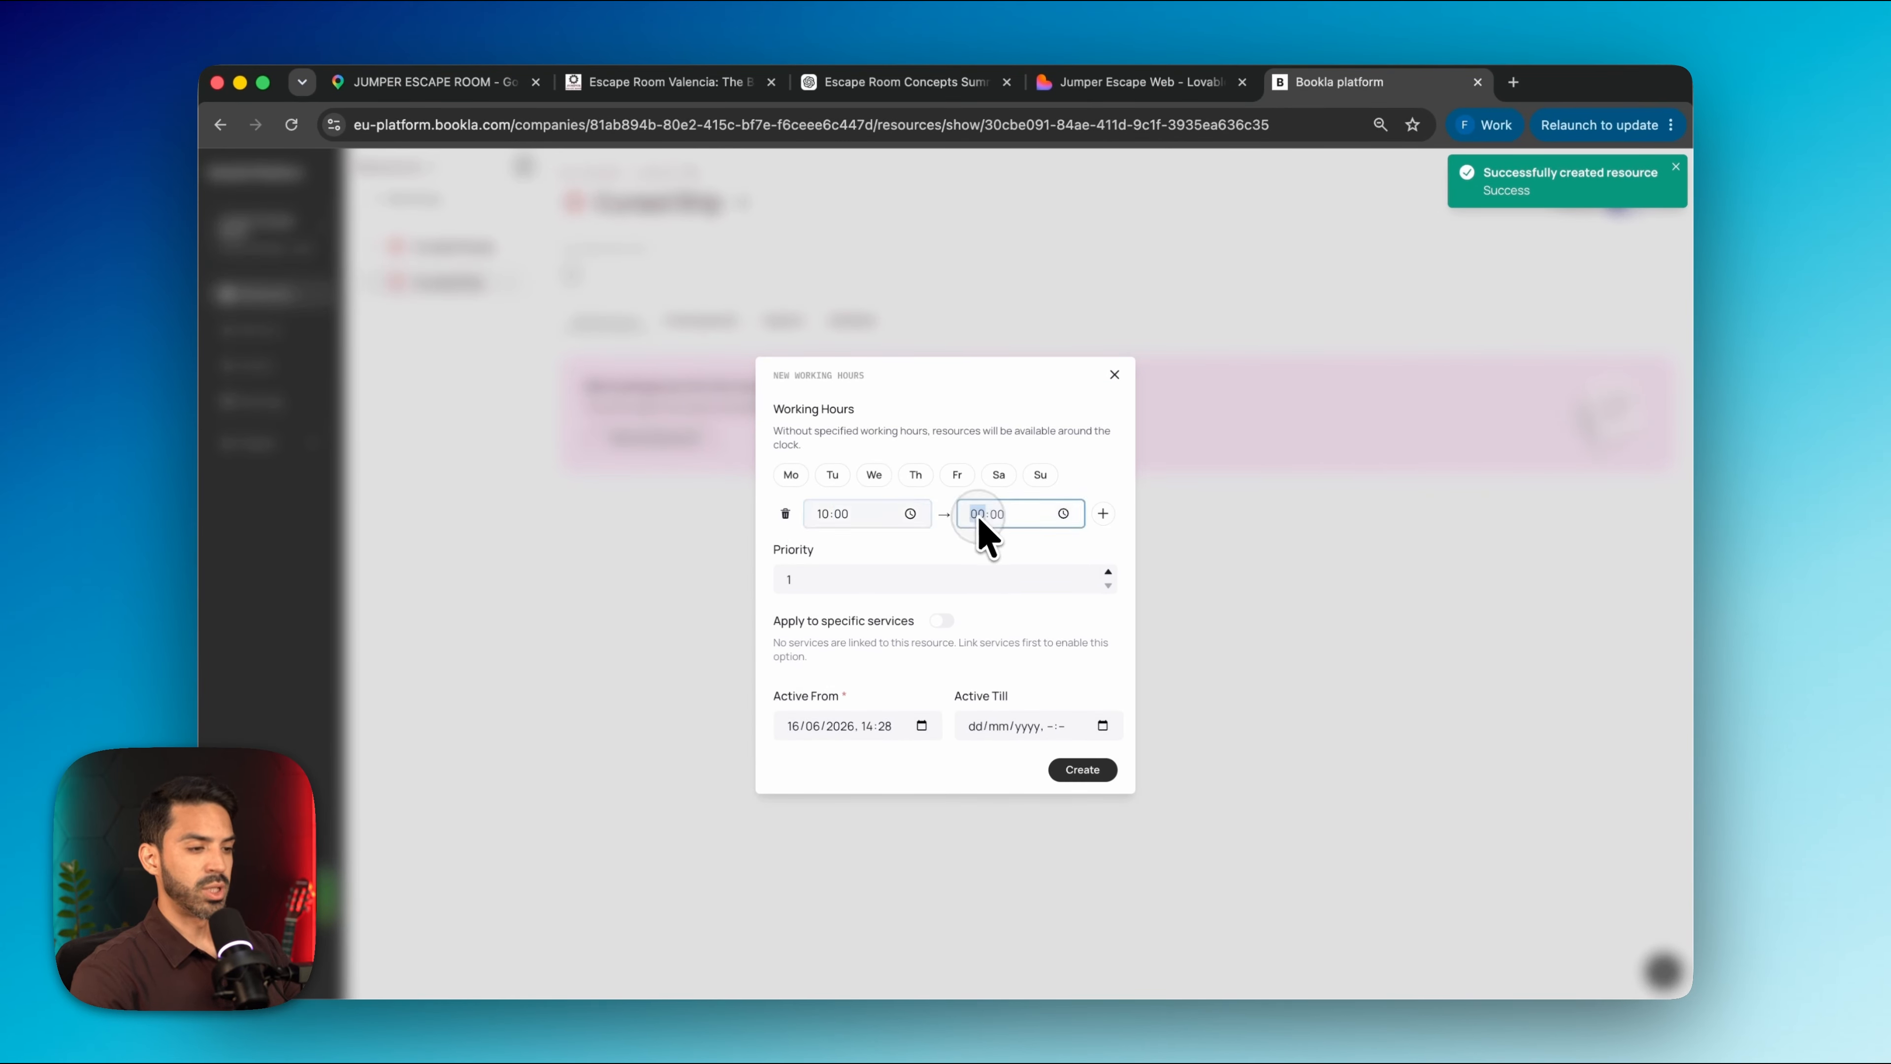
type("22")
left_click(1083, 772)
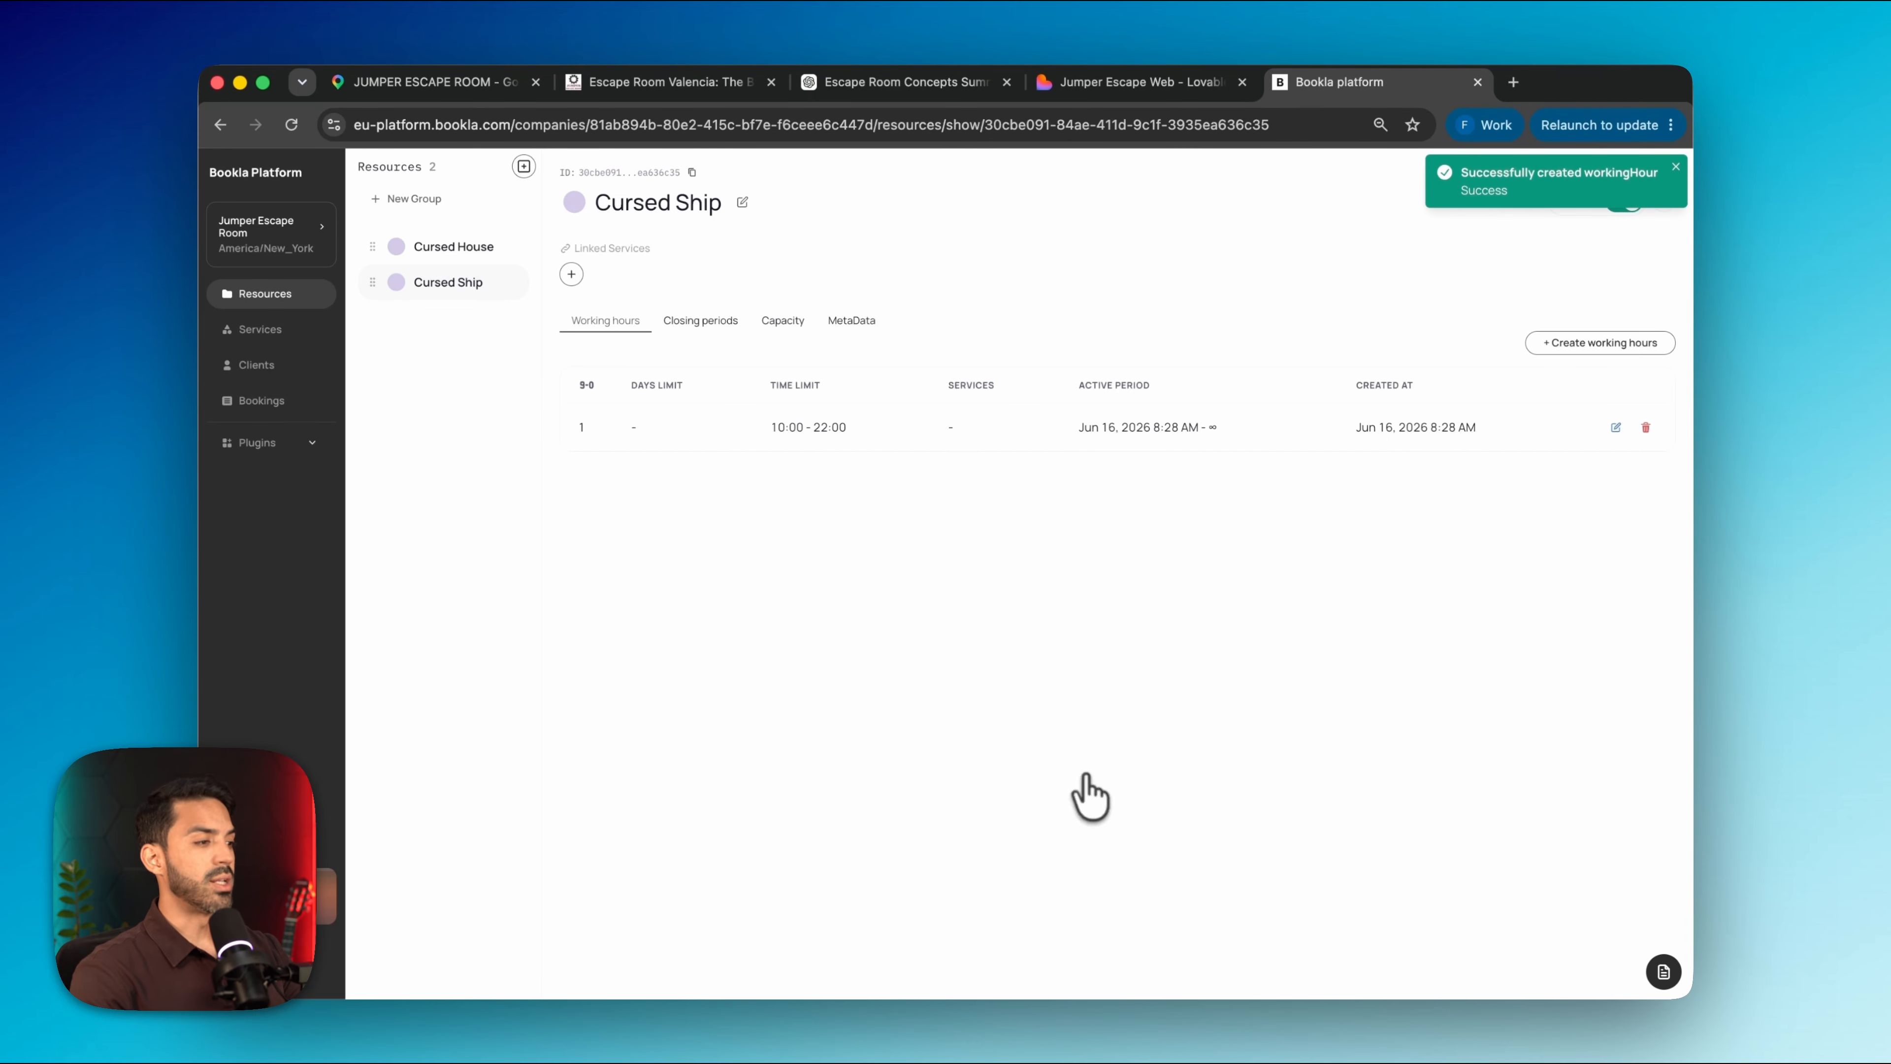
left_click(276, 337)
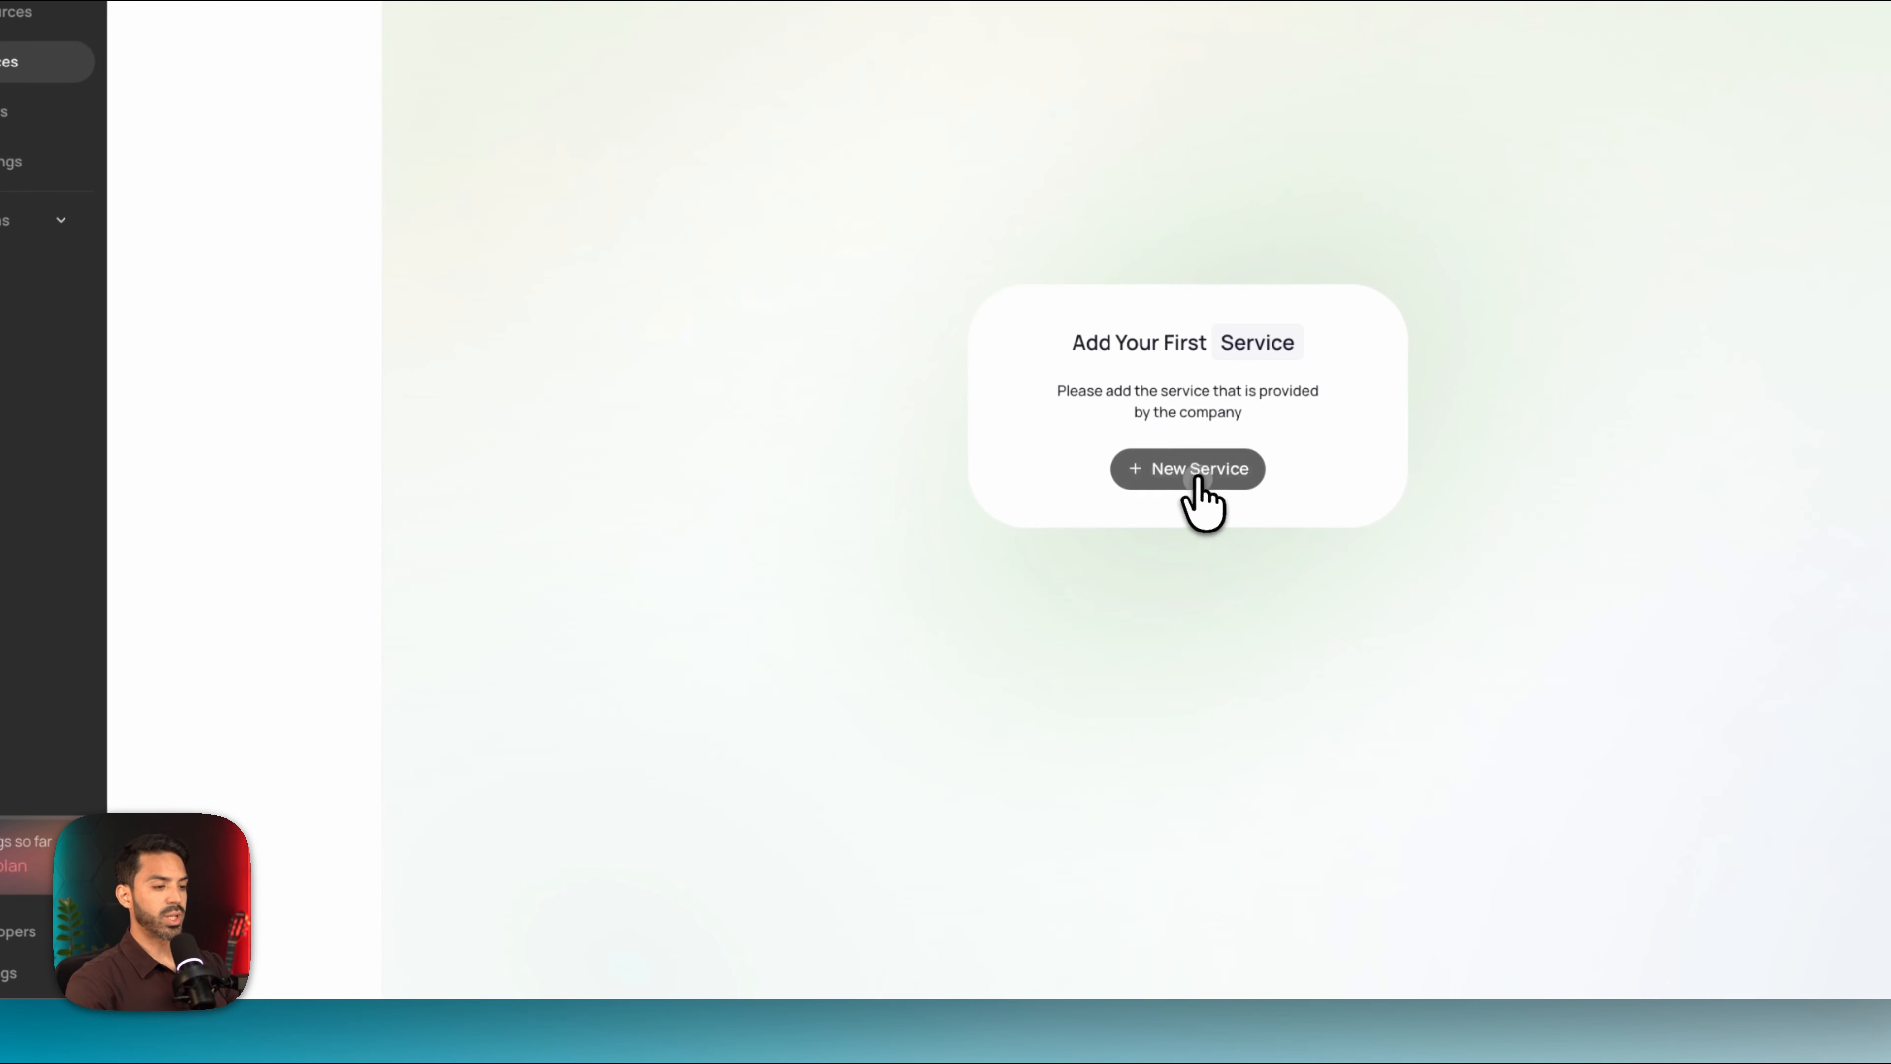
Start a new Fixed-type service named Cursed House and advance to its settings step
left_click(1117, 619)
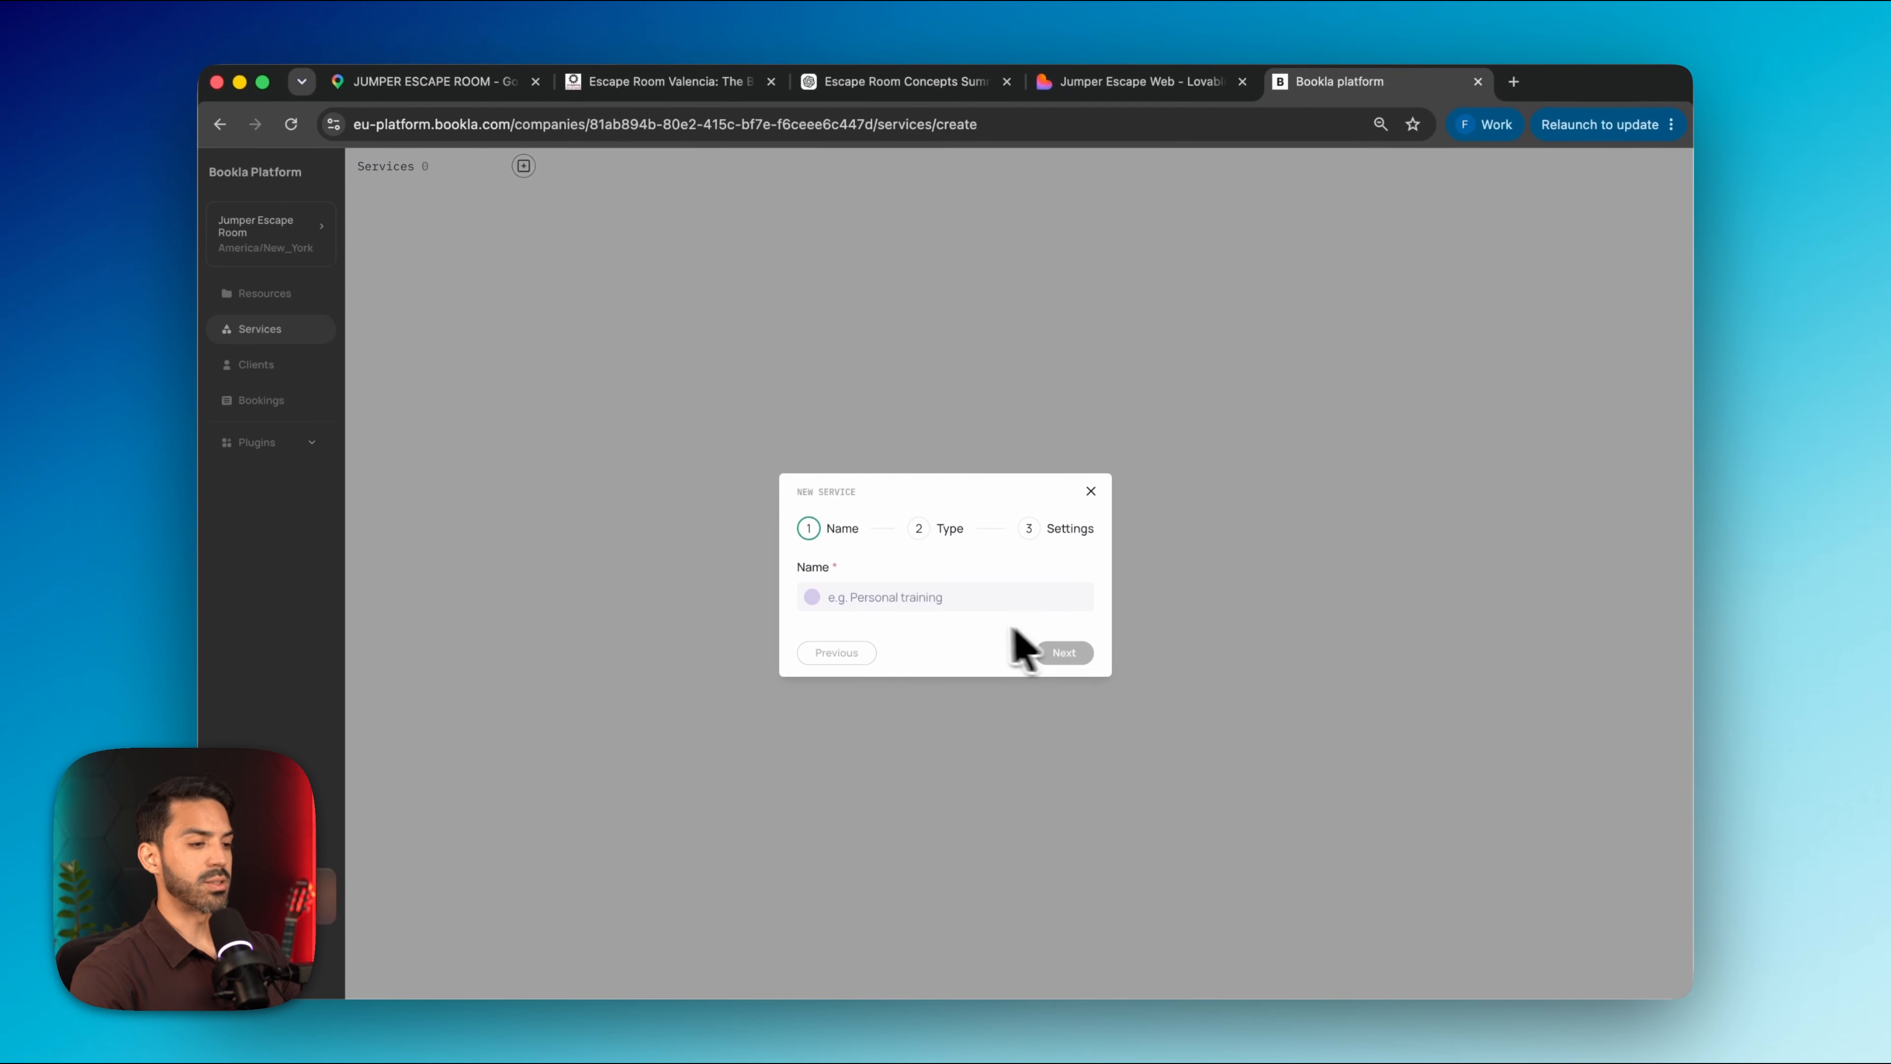
left_click(946, 597)
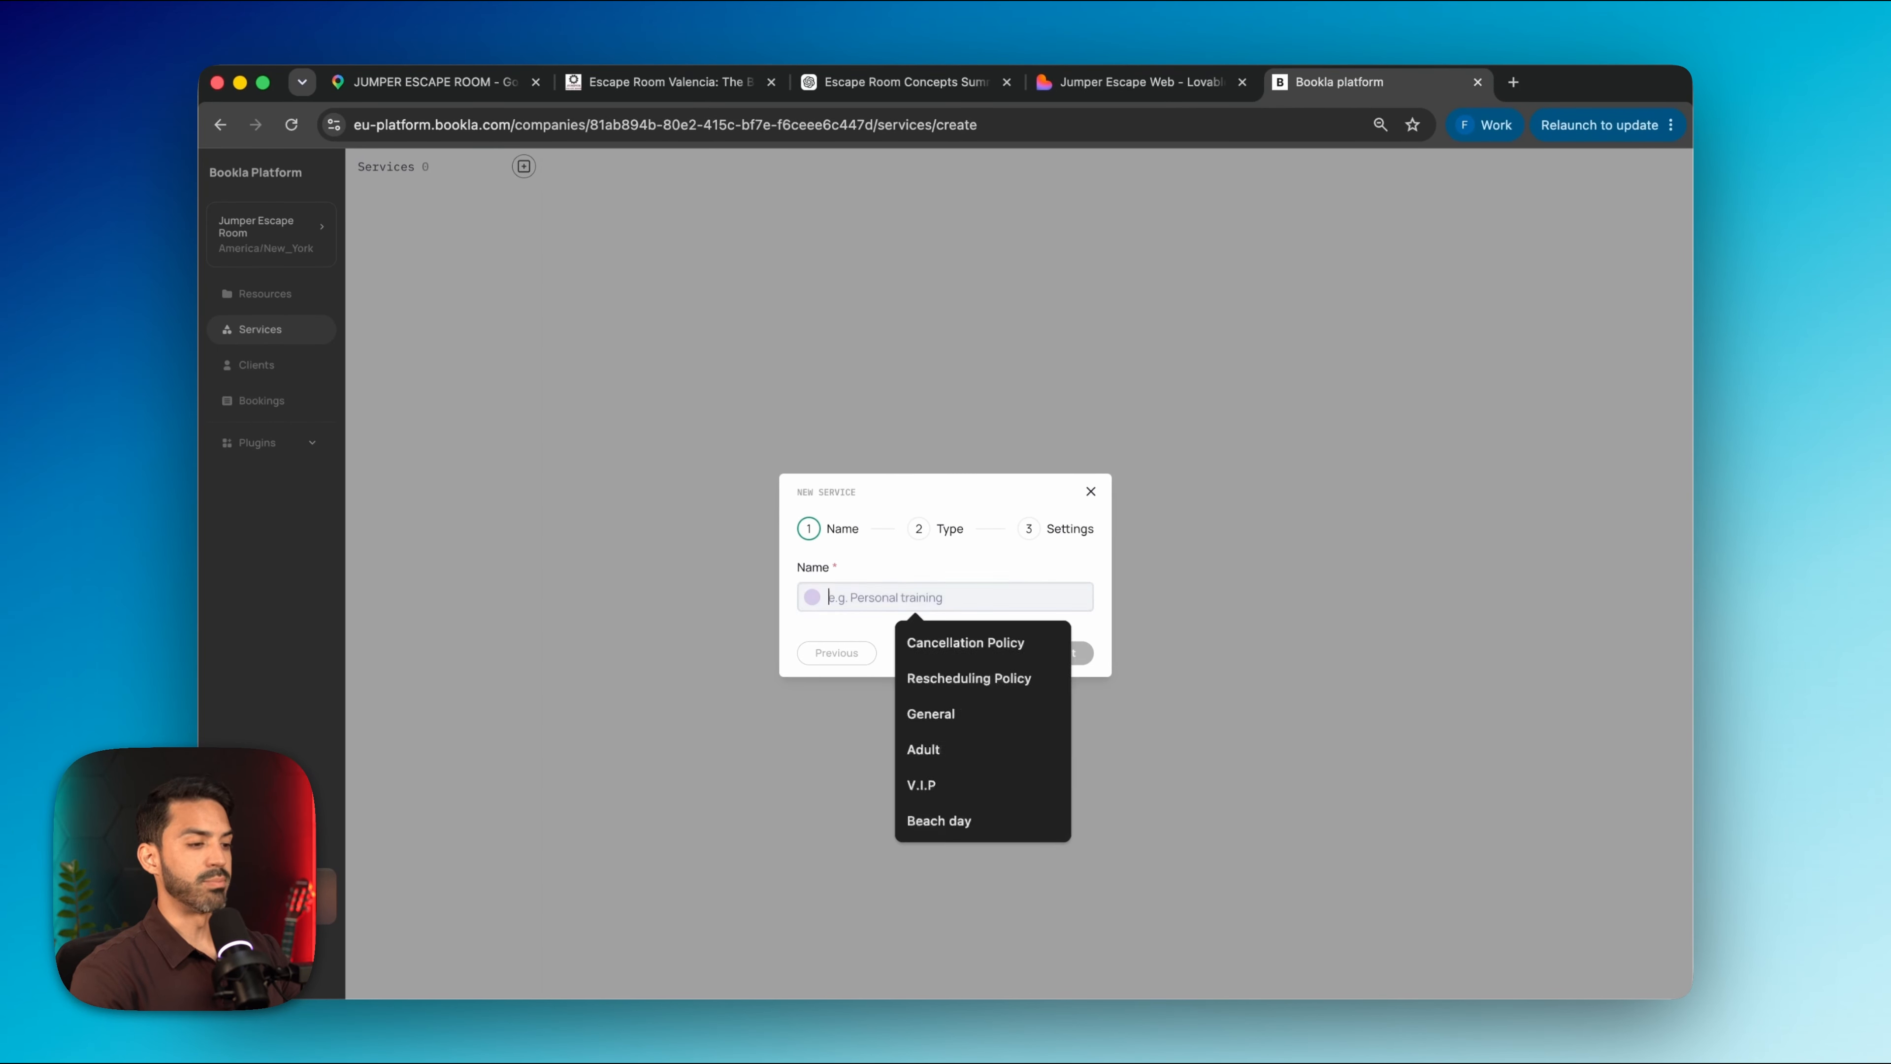
type("Cursed House")
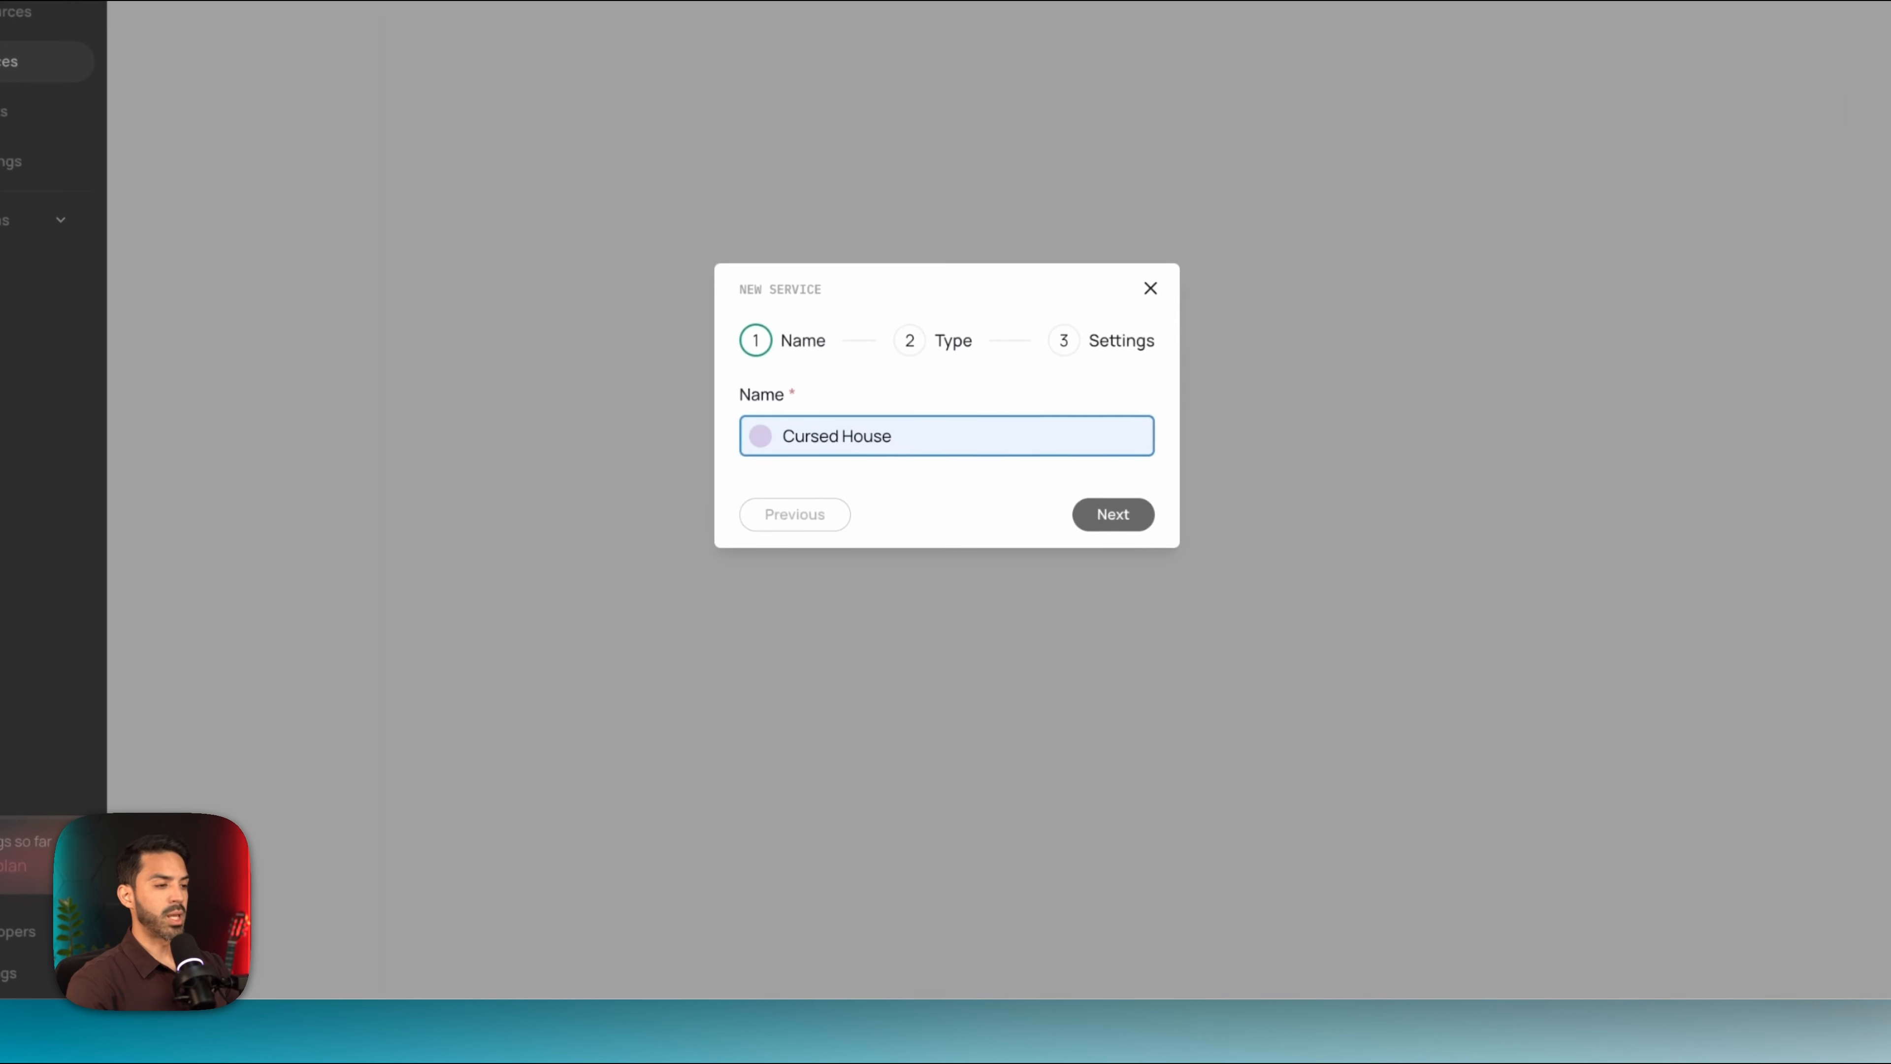
left_click(1101, 537)
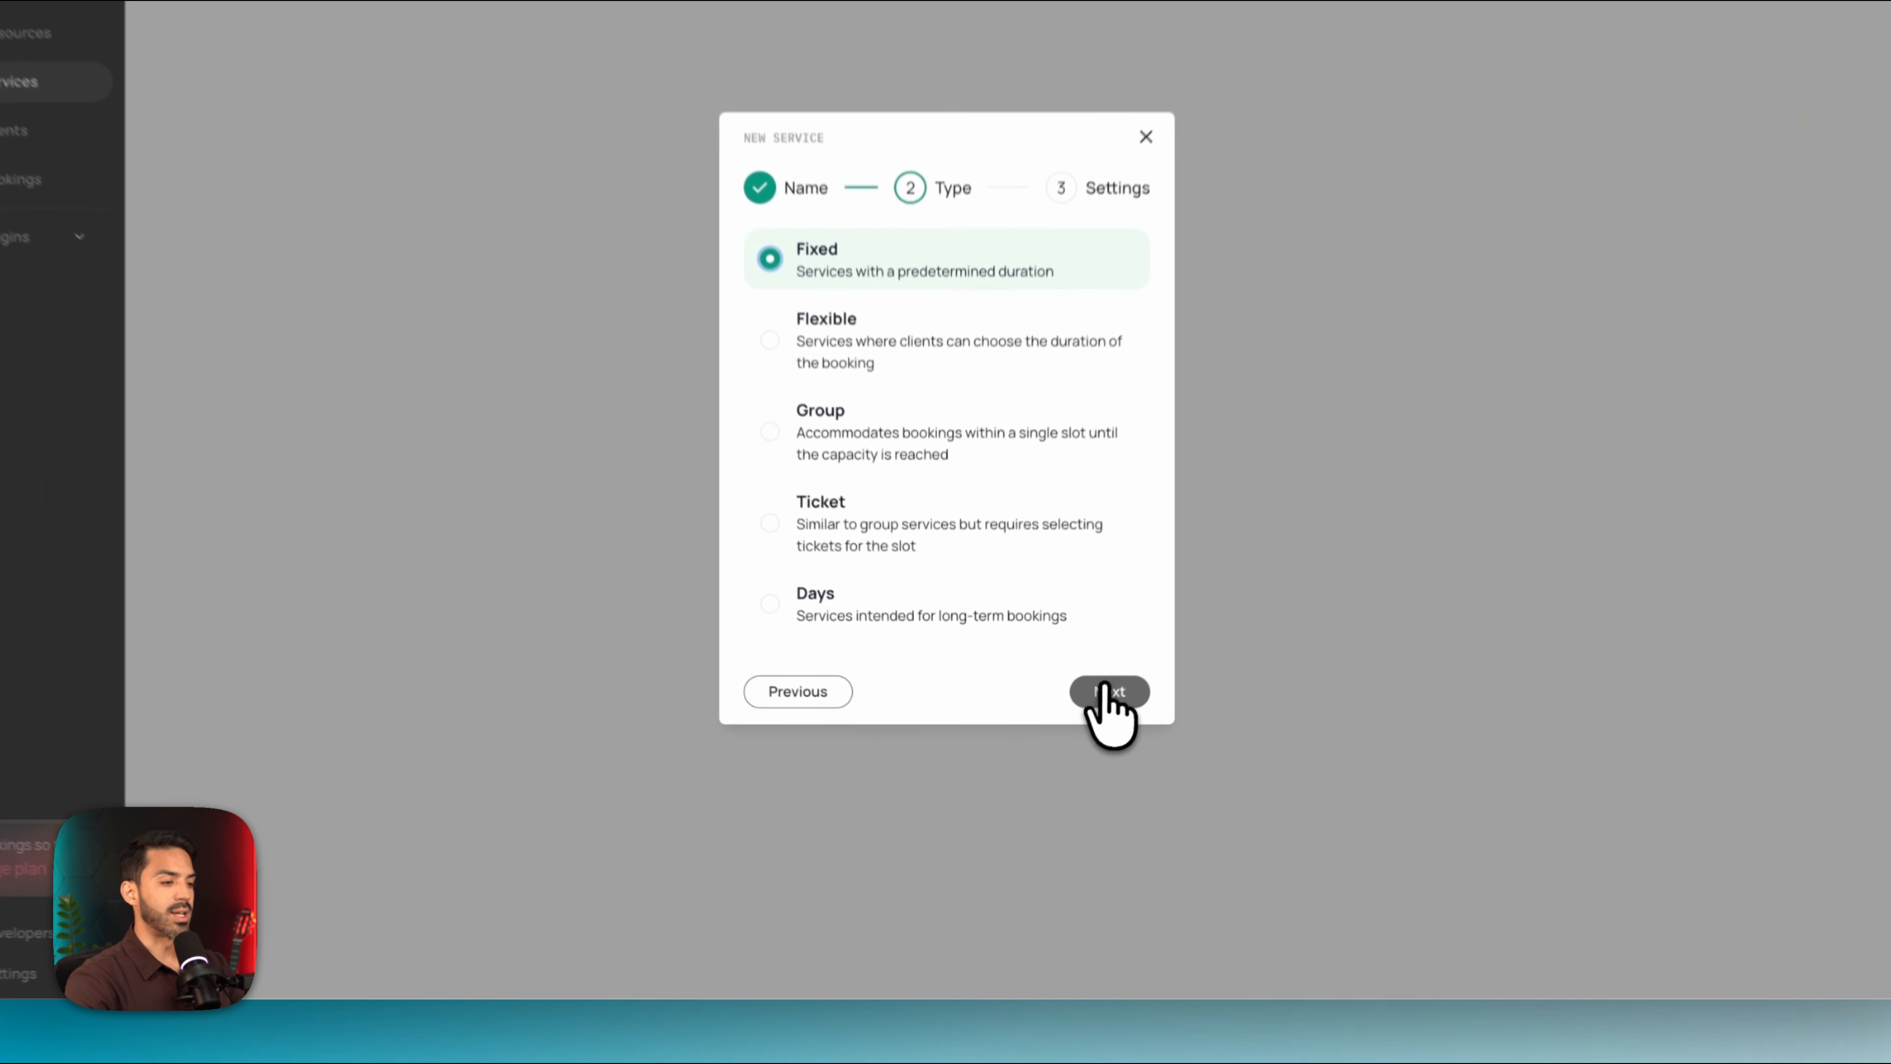
left_click(1106, 690)
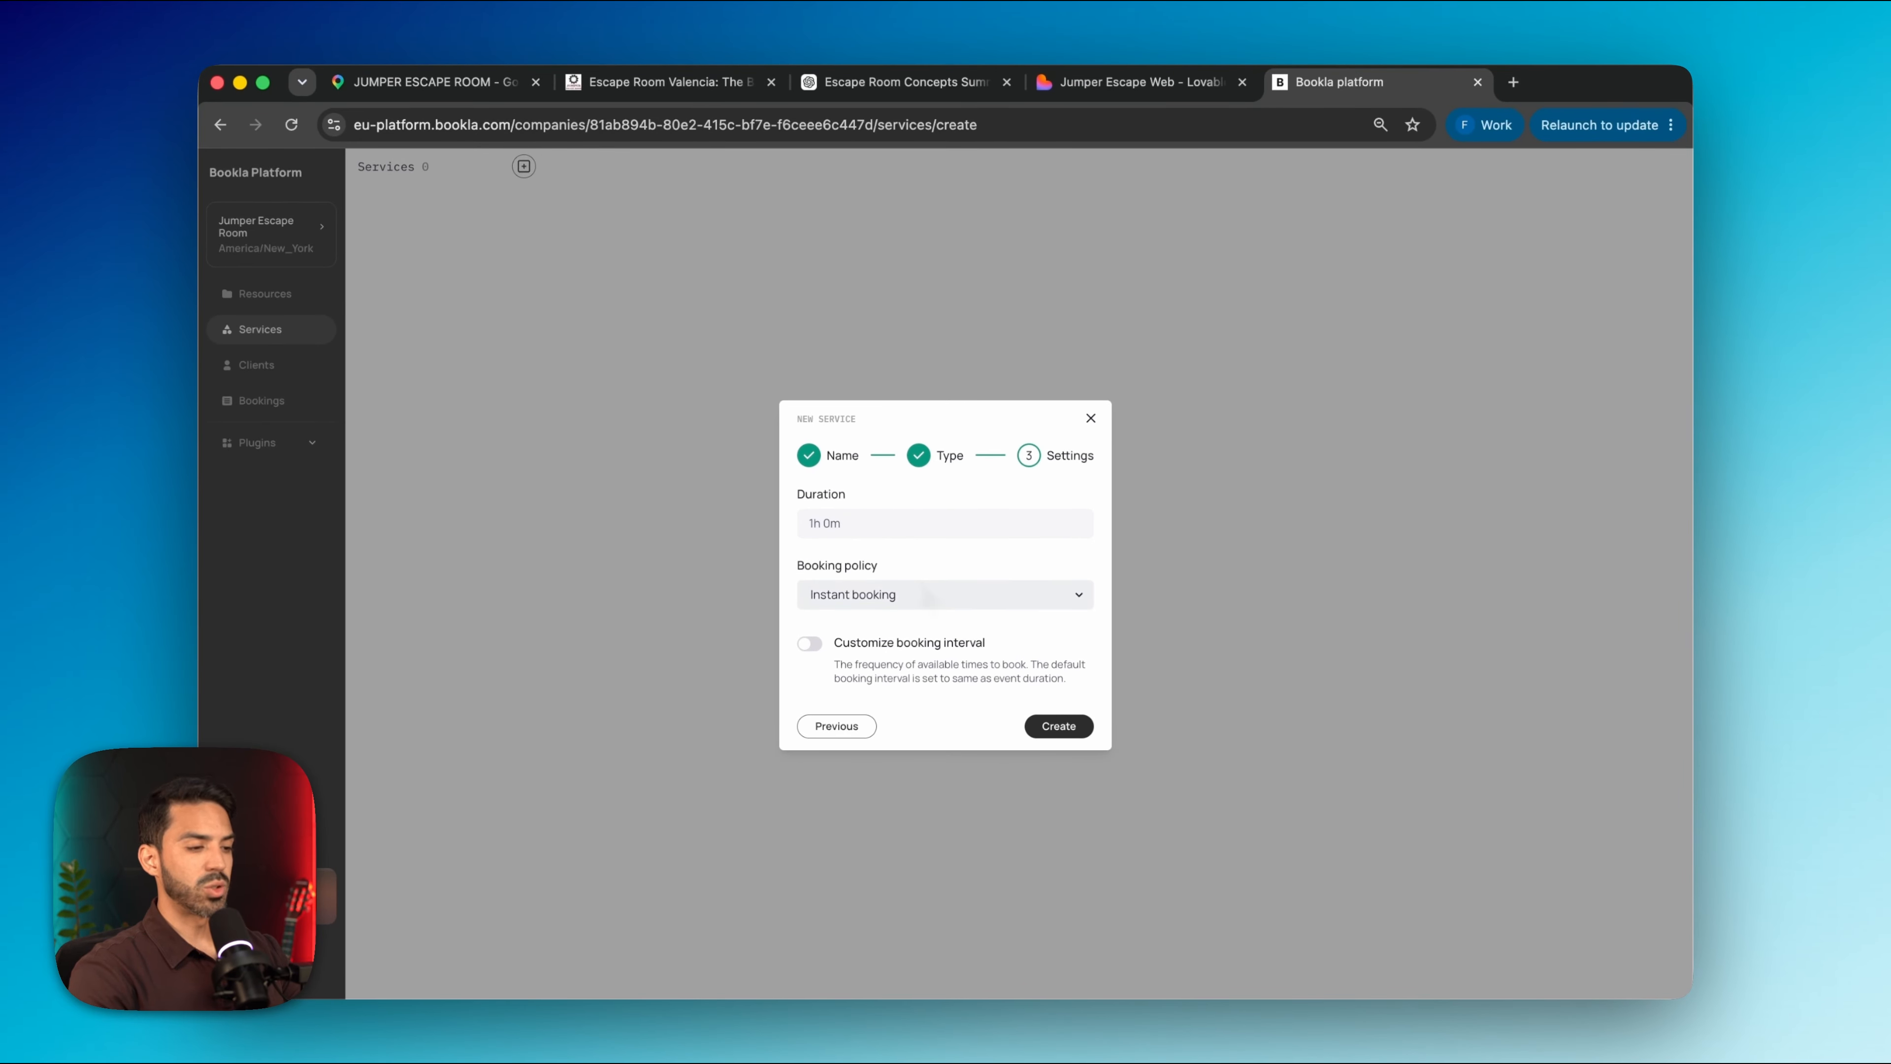
Check the Haunted House reservation page on the escape room site for its 70-minute duration
key("super+2")
mouse_move(969, 202)
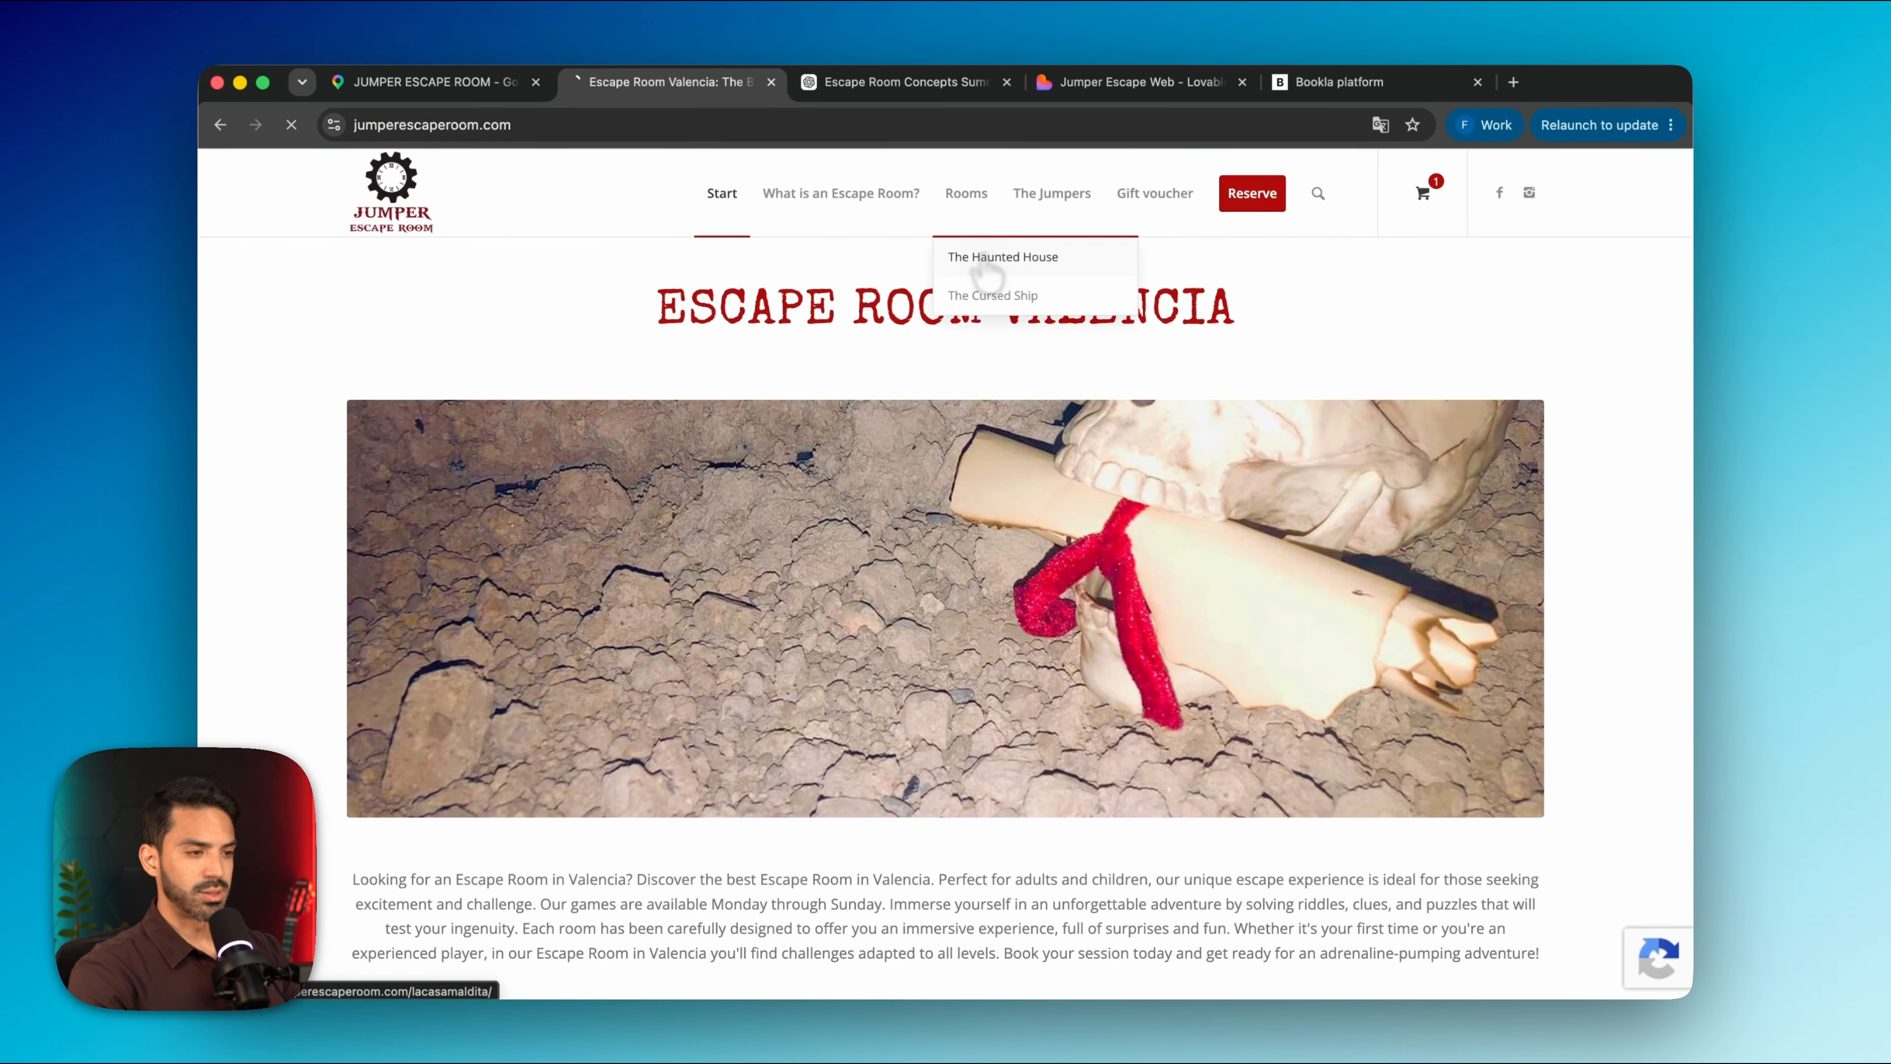
left_click(983, 262)
scroll(963, 456, "down", 10)
left_click(963, 628)
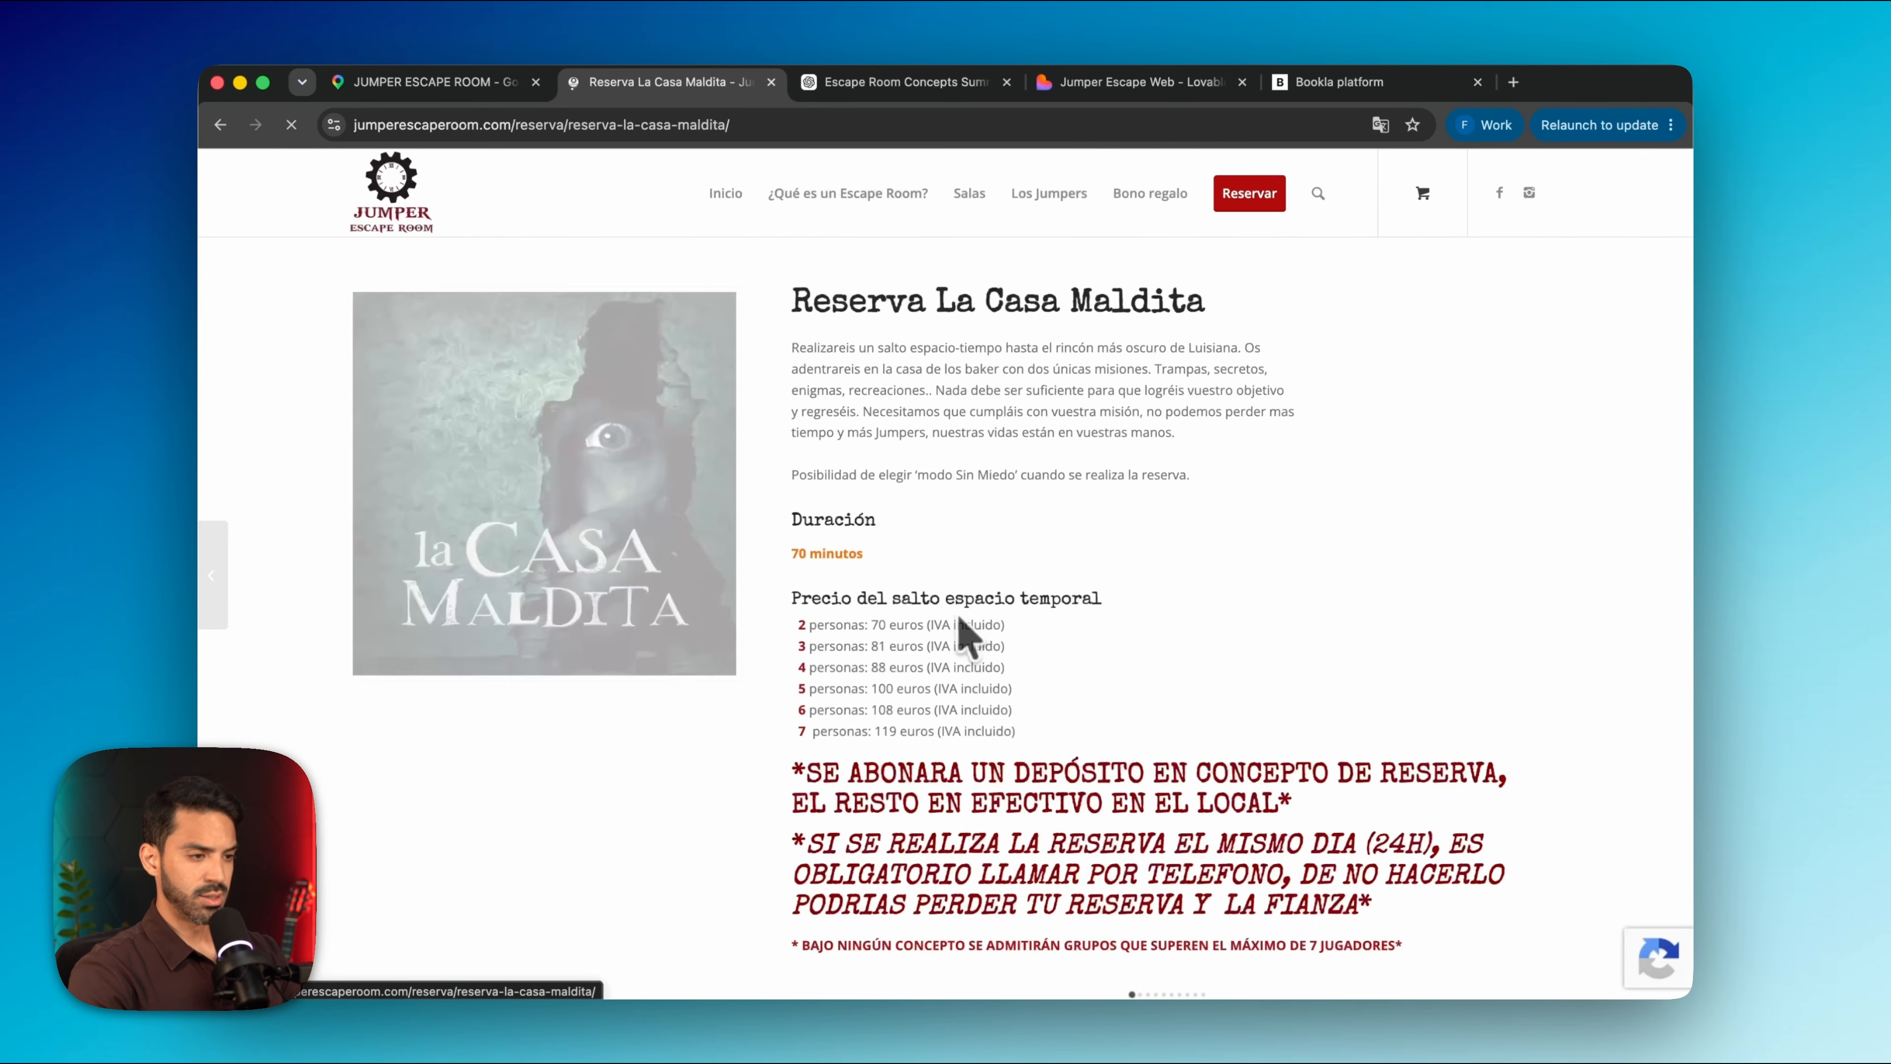
scroll(963, 626, "down", 1)
left_click_drag(788, 494, 886, 498)
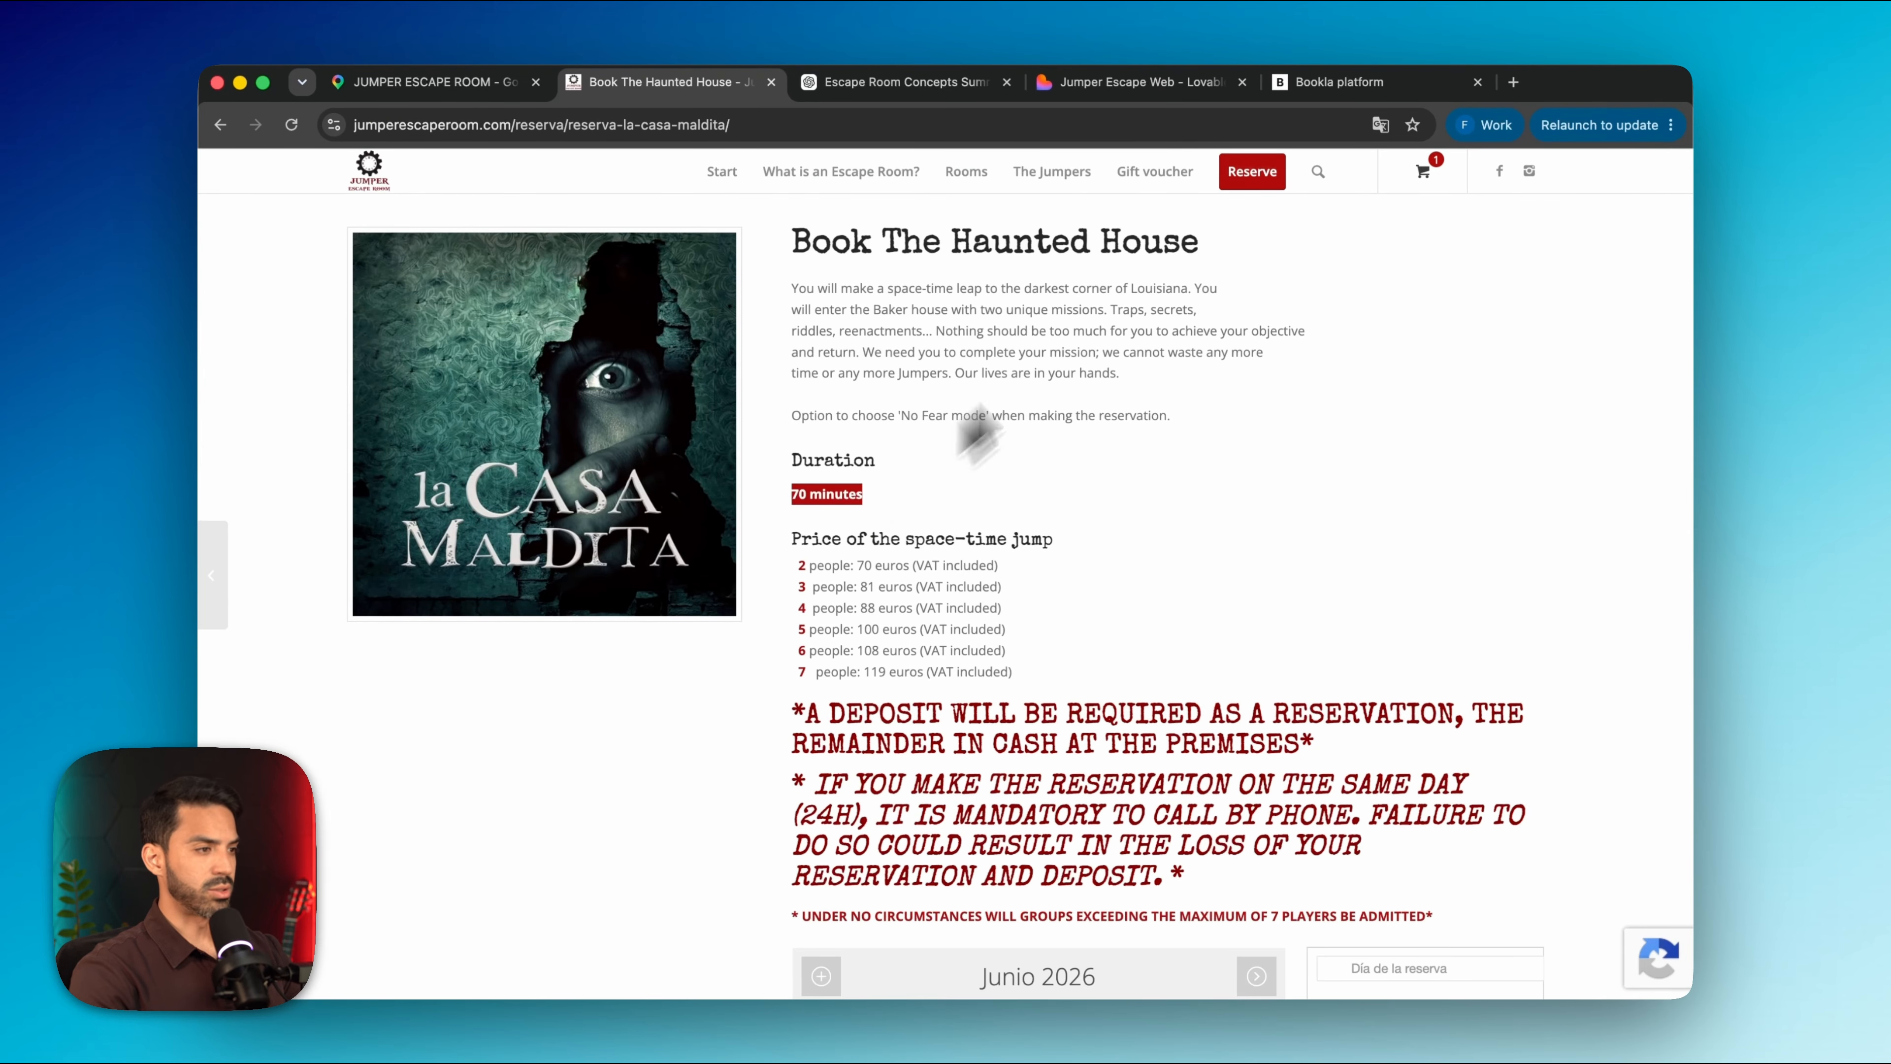
key("super+5")
left_click(832, 525)
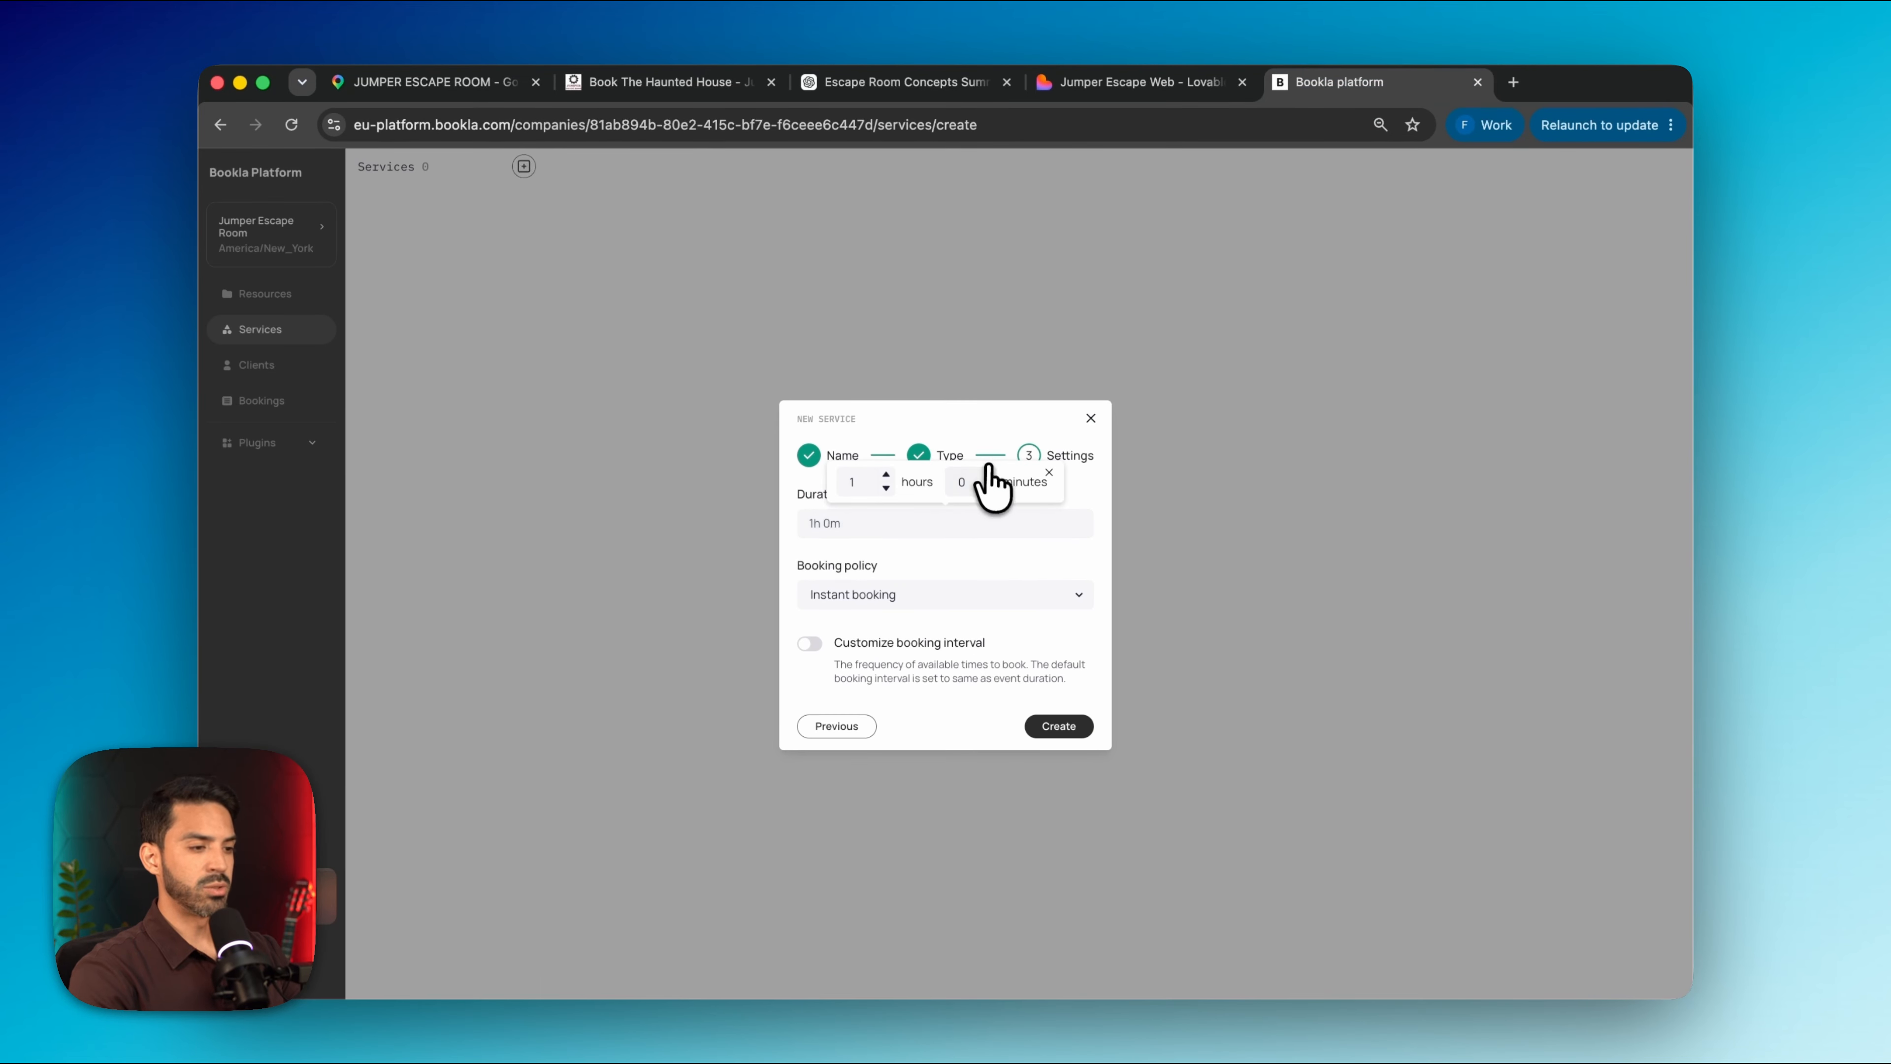
Set the Cursed House service duration to 1h 10m and create it
left_click(987, 482)
type("10")
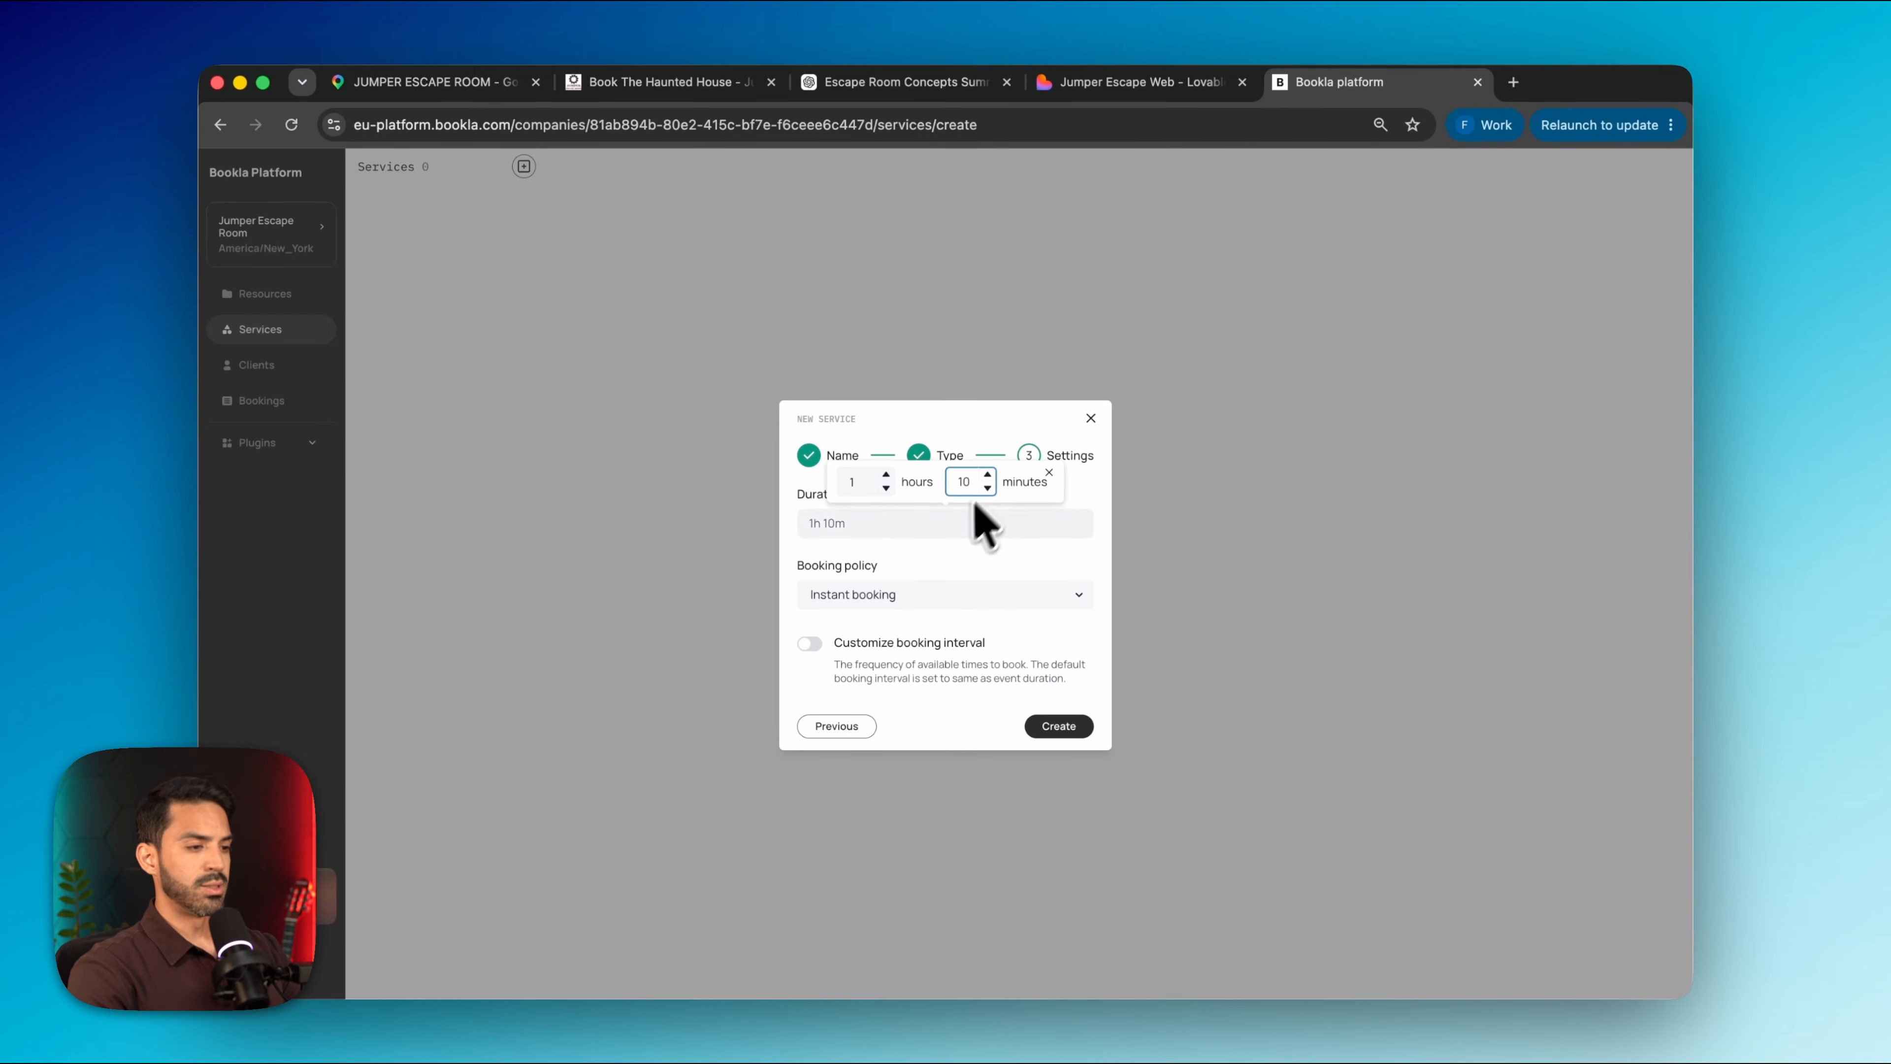
left_click(962, 571)
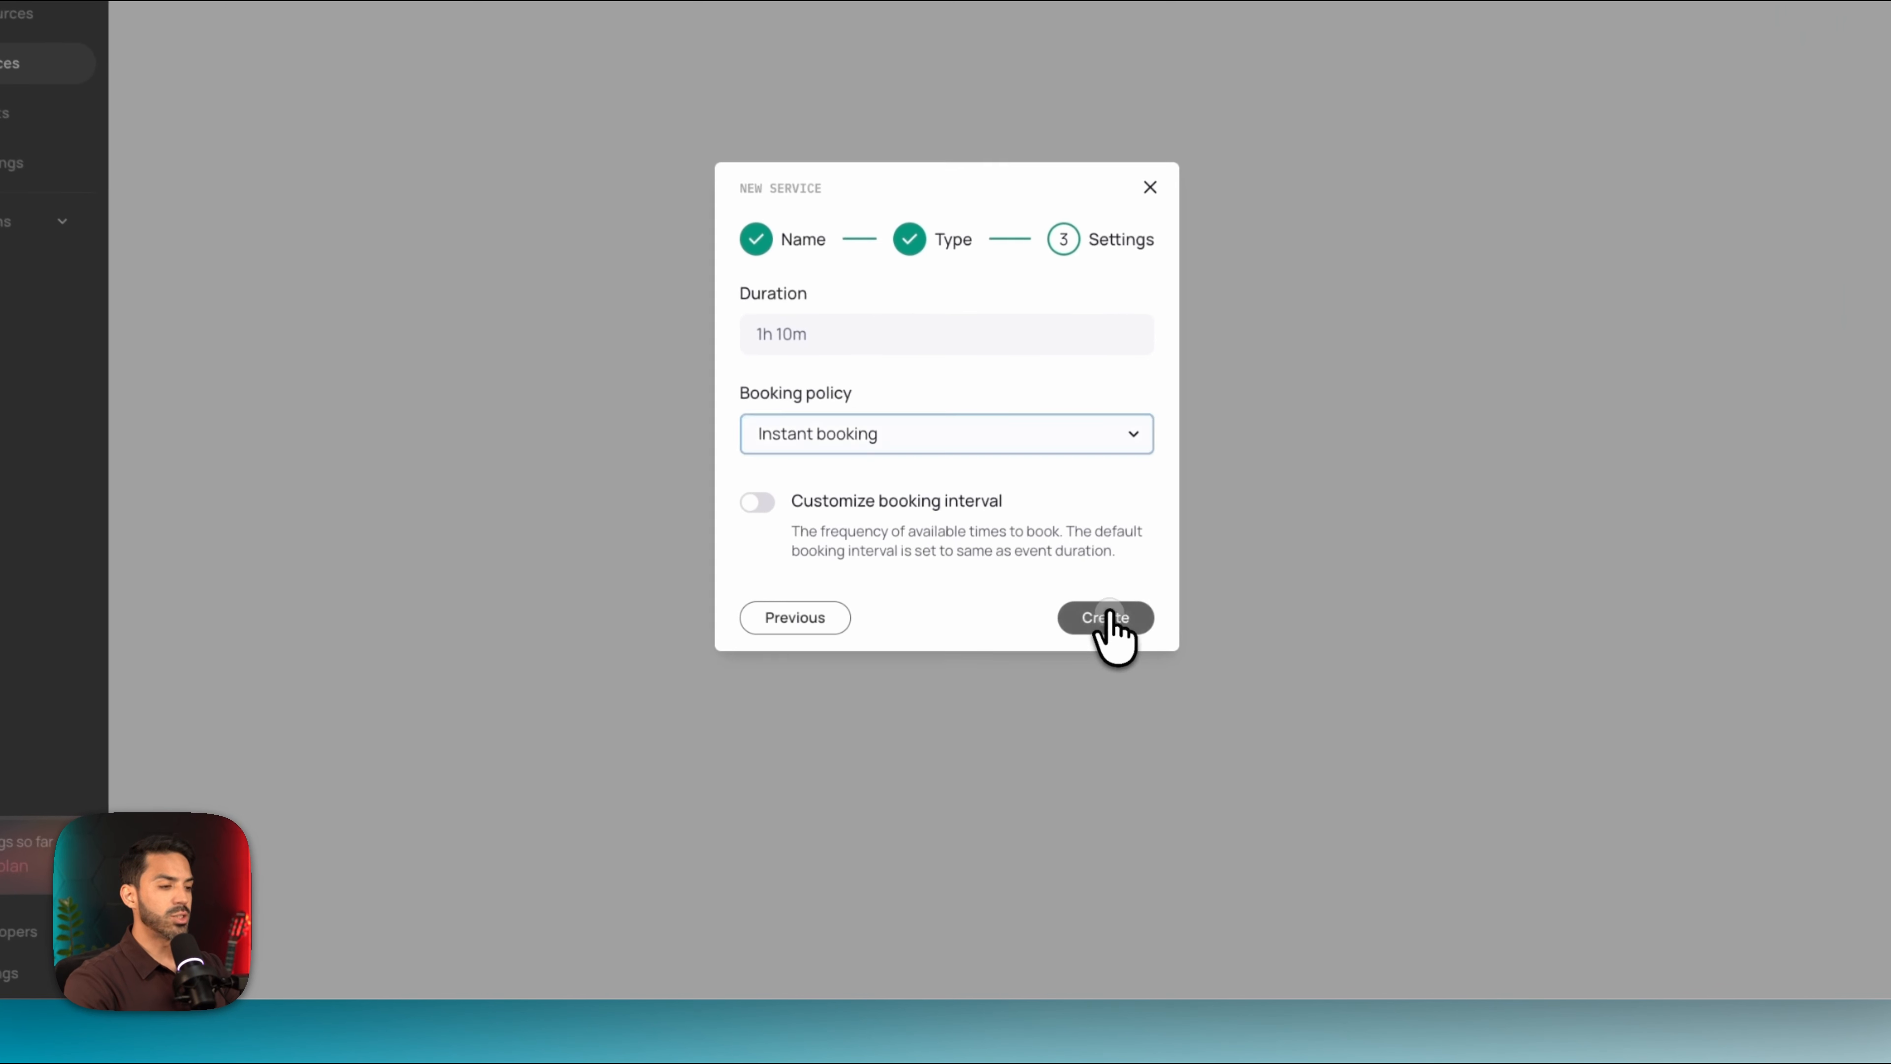
left_click(1059, 726)
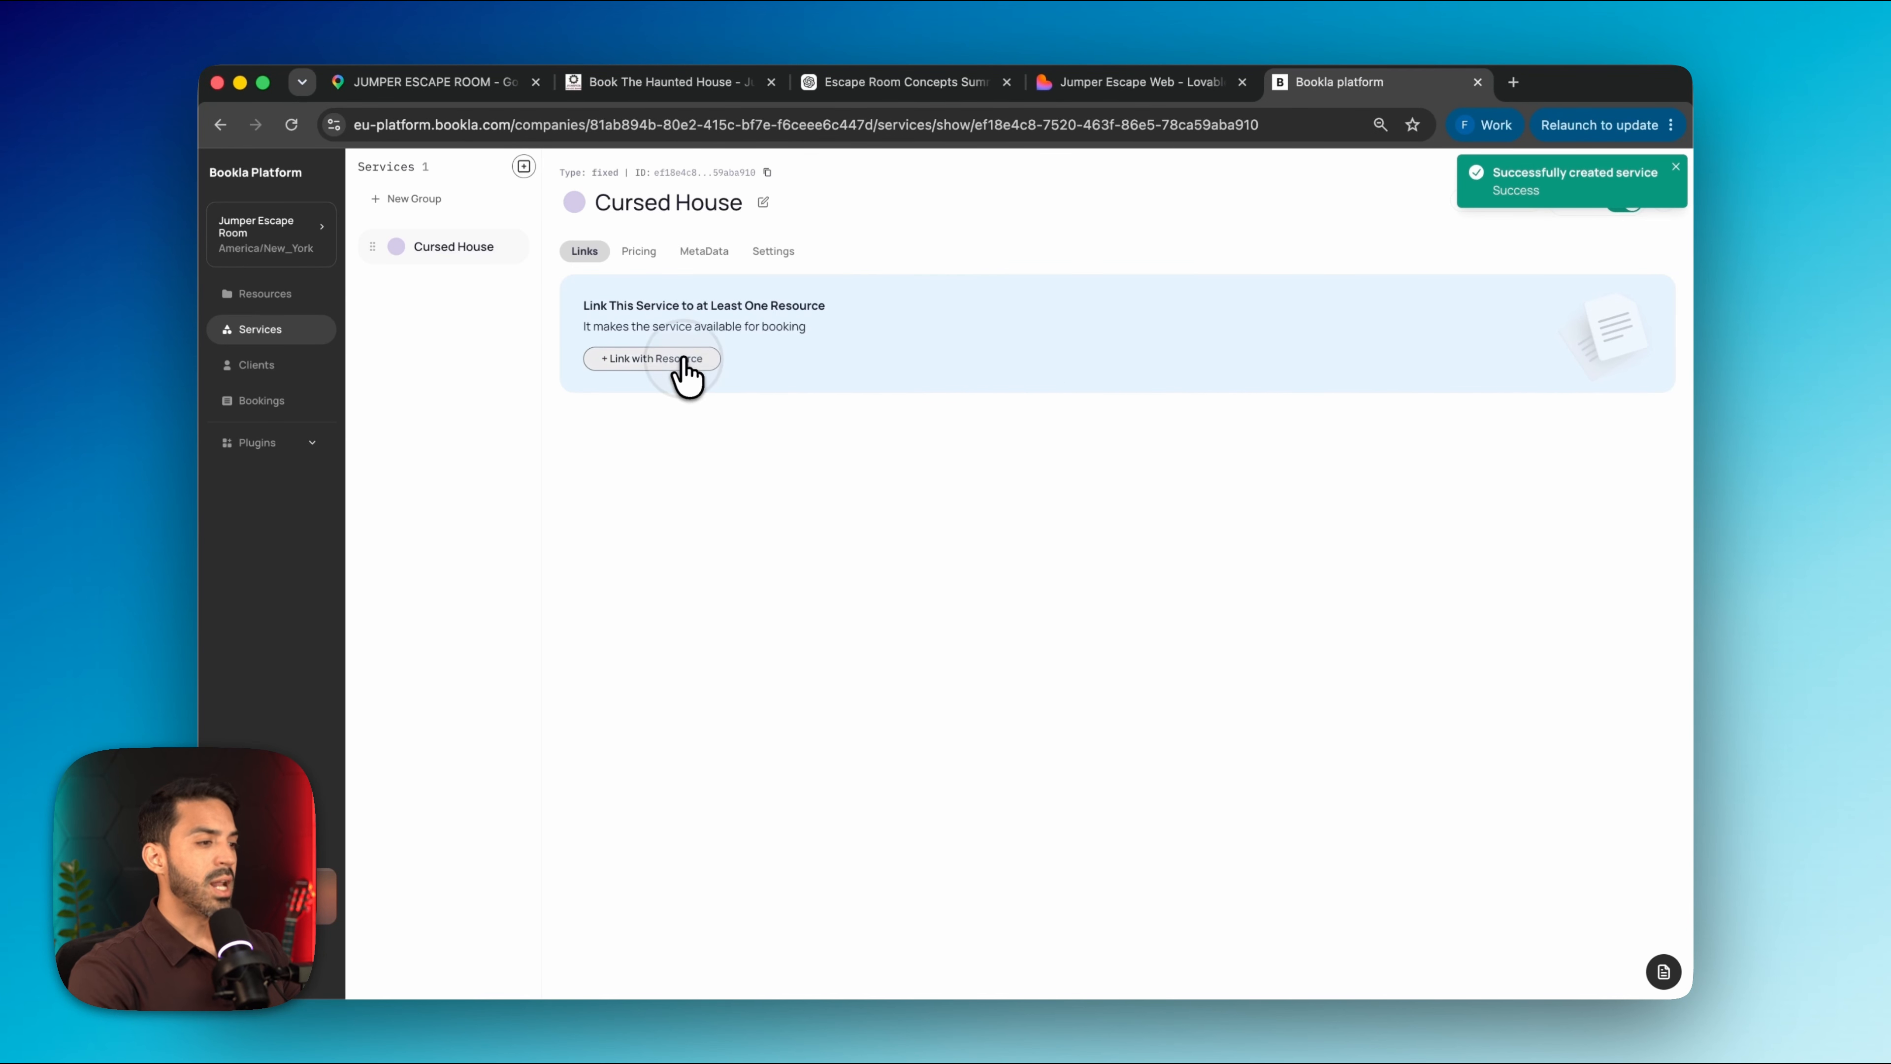
Link the Cursed House service to the Cursed House resource
left_click(682, 362)
left_click(767, 606)
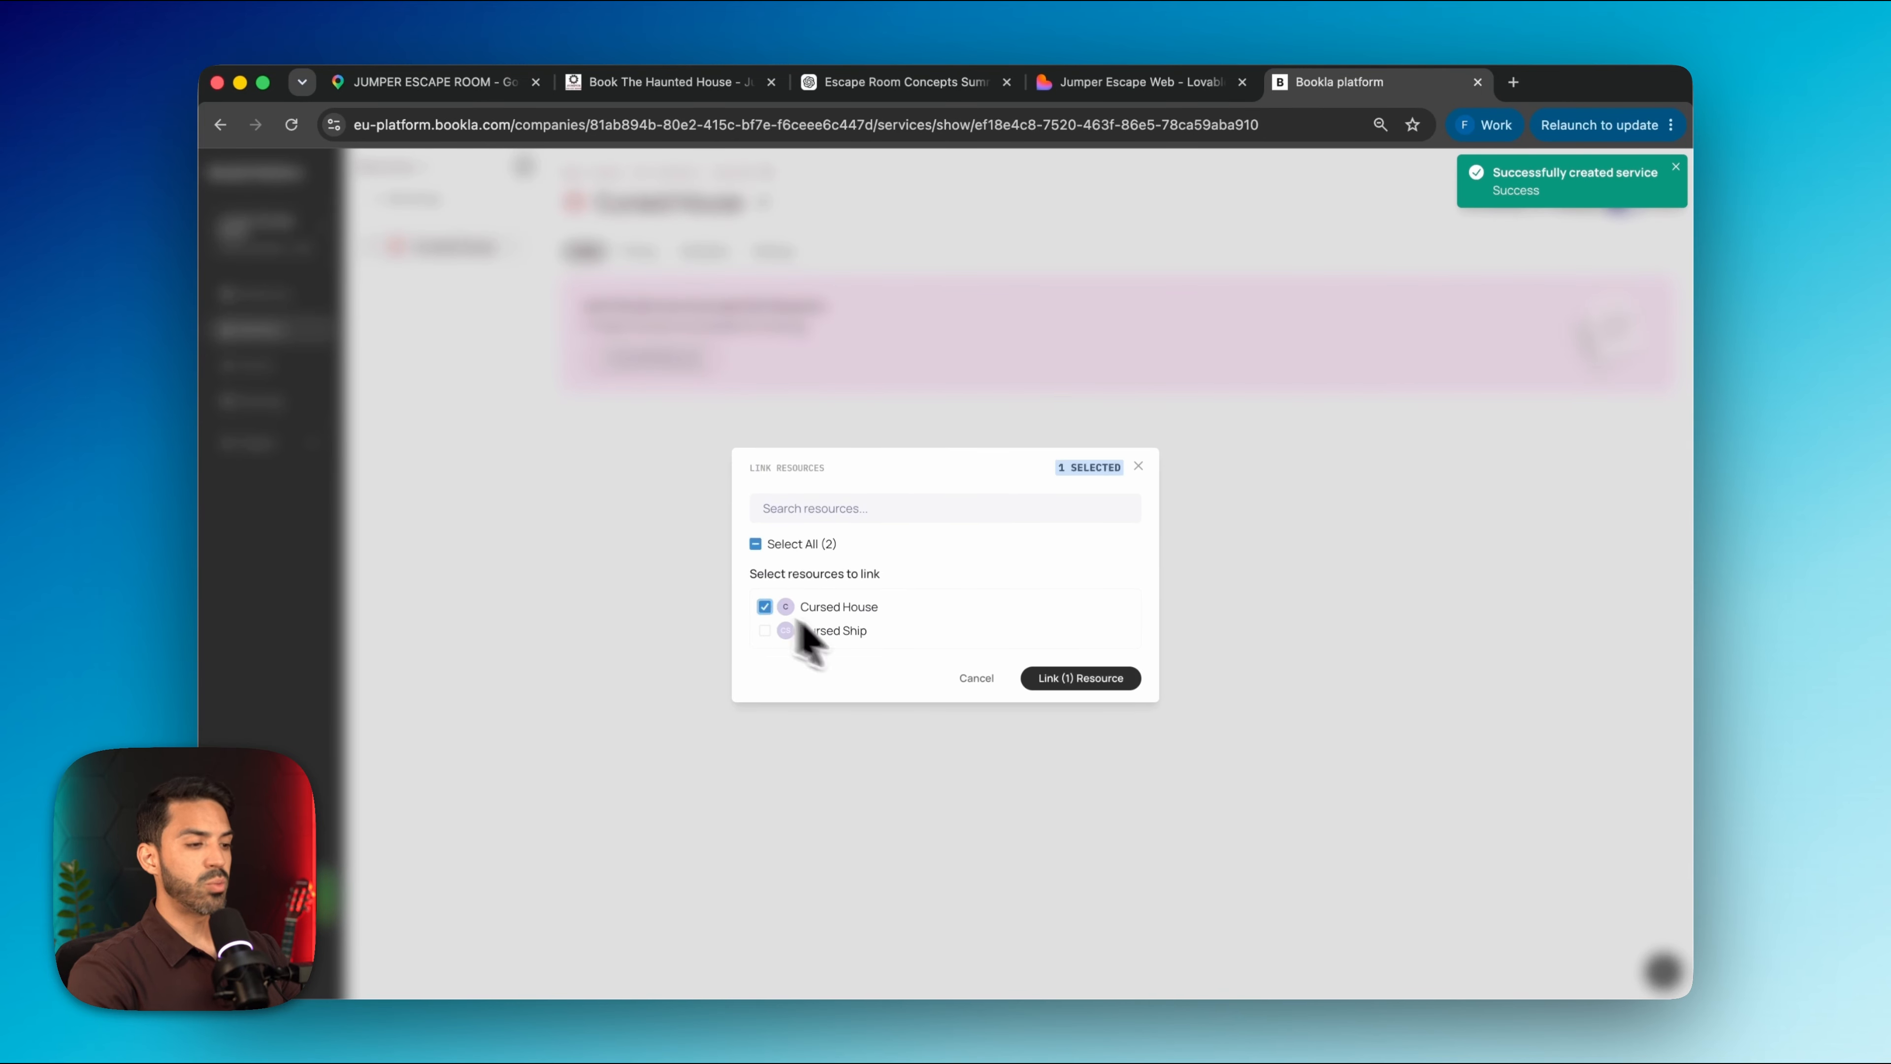
left_click(1085, 678)
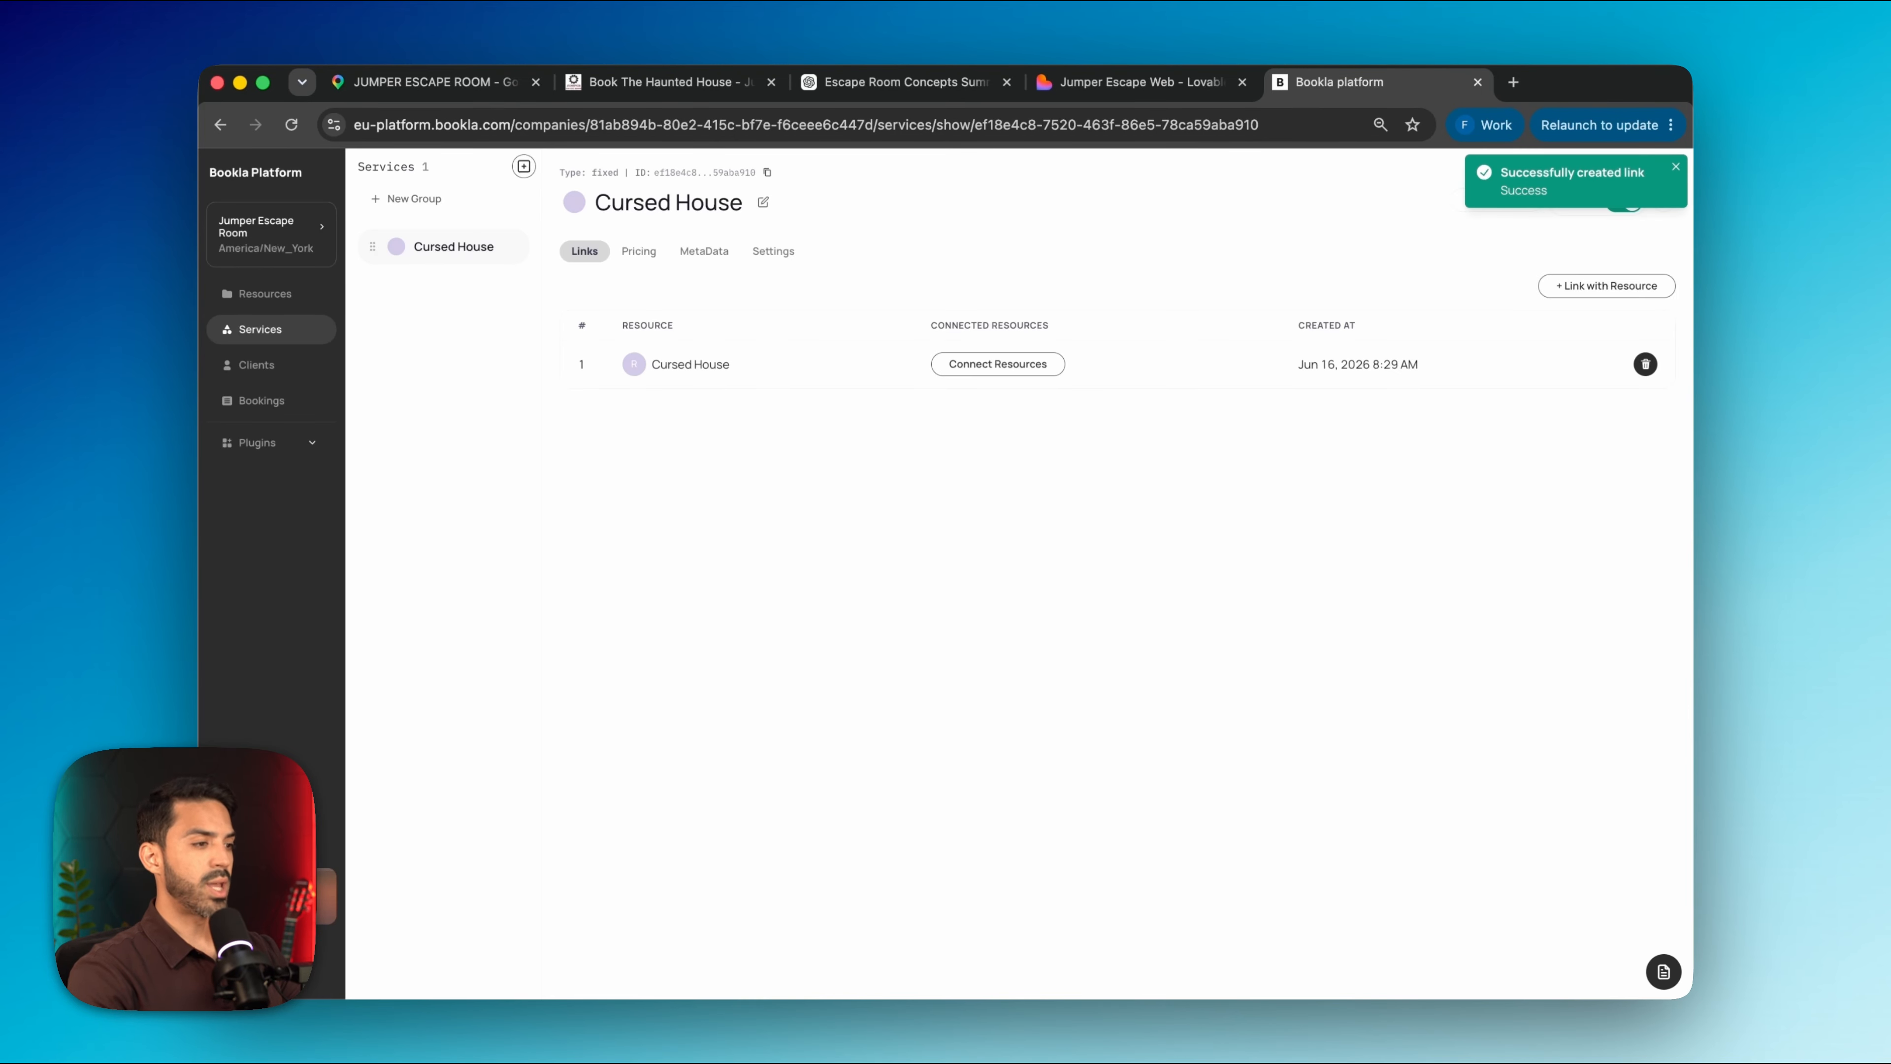
left_click(640, 257)
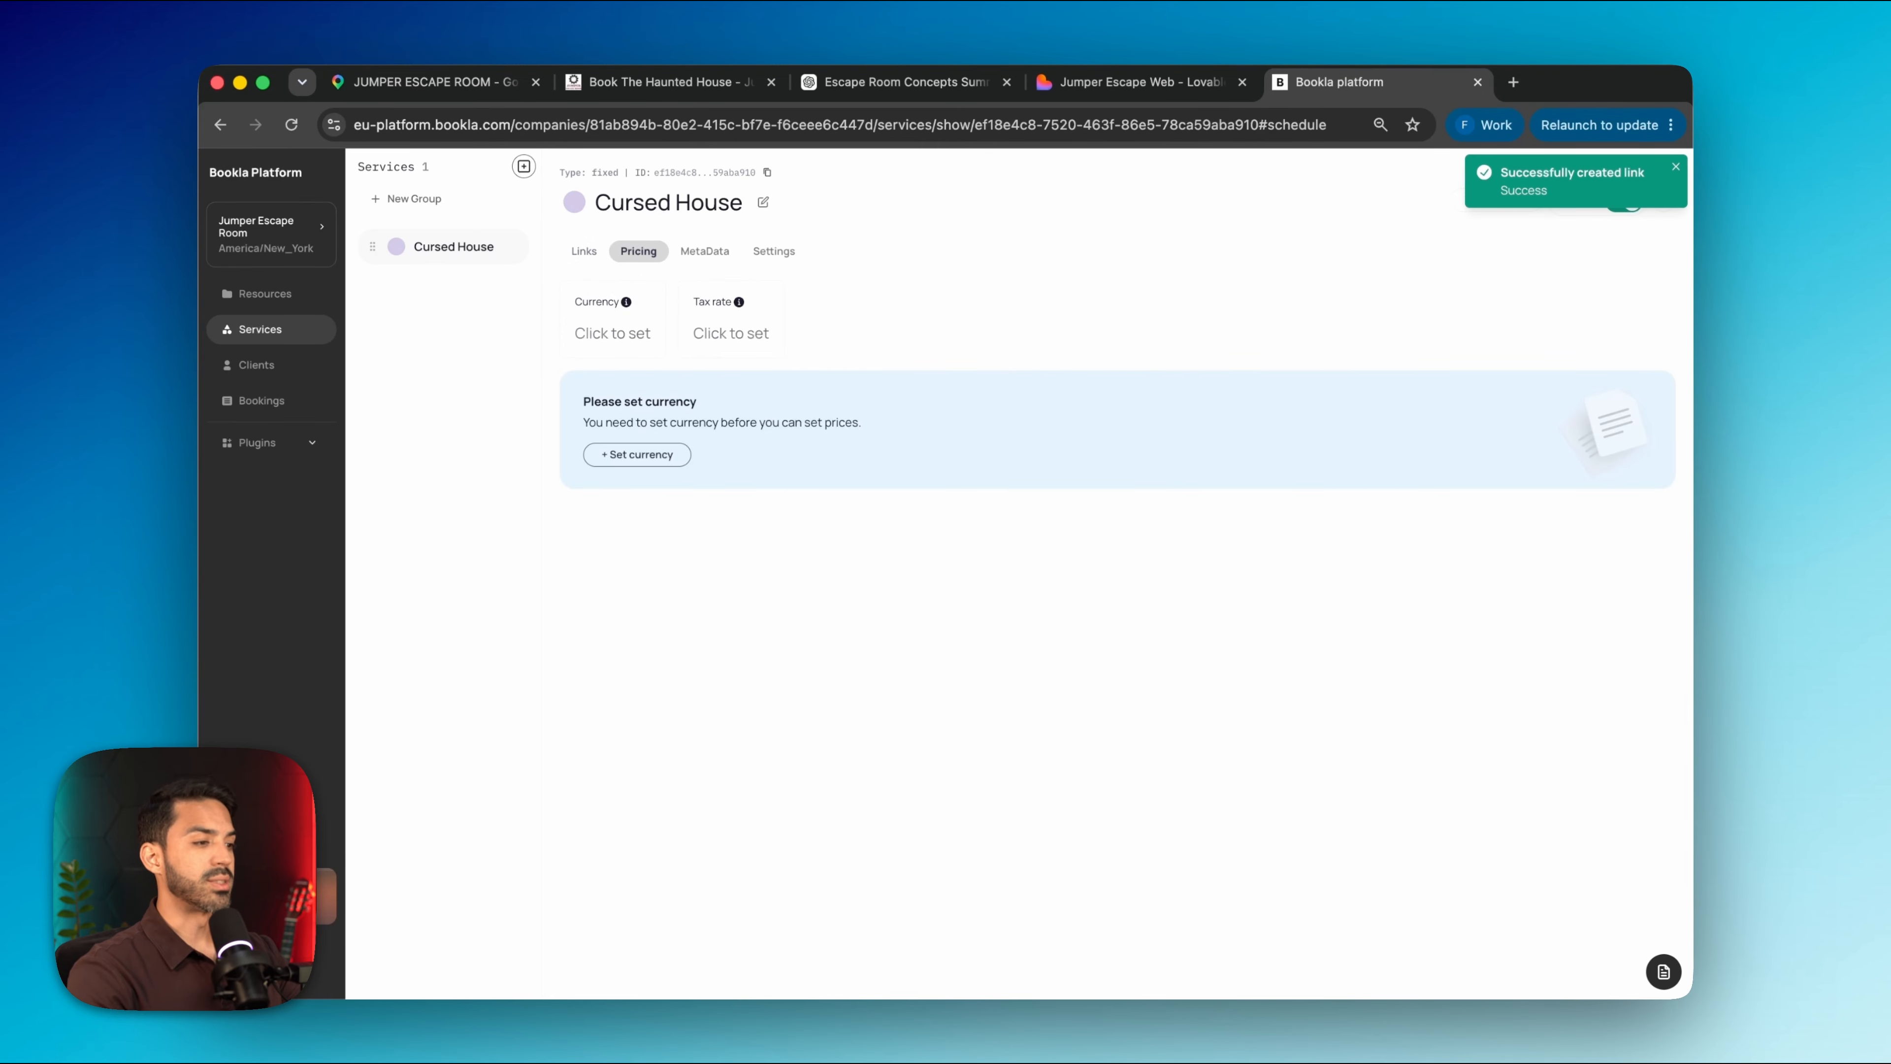
Set the Cursed House service currency to Euro with a 21% inclusive tax rate
left_click(605, 338)
left_click(932, 578)
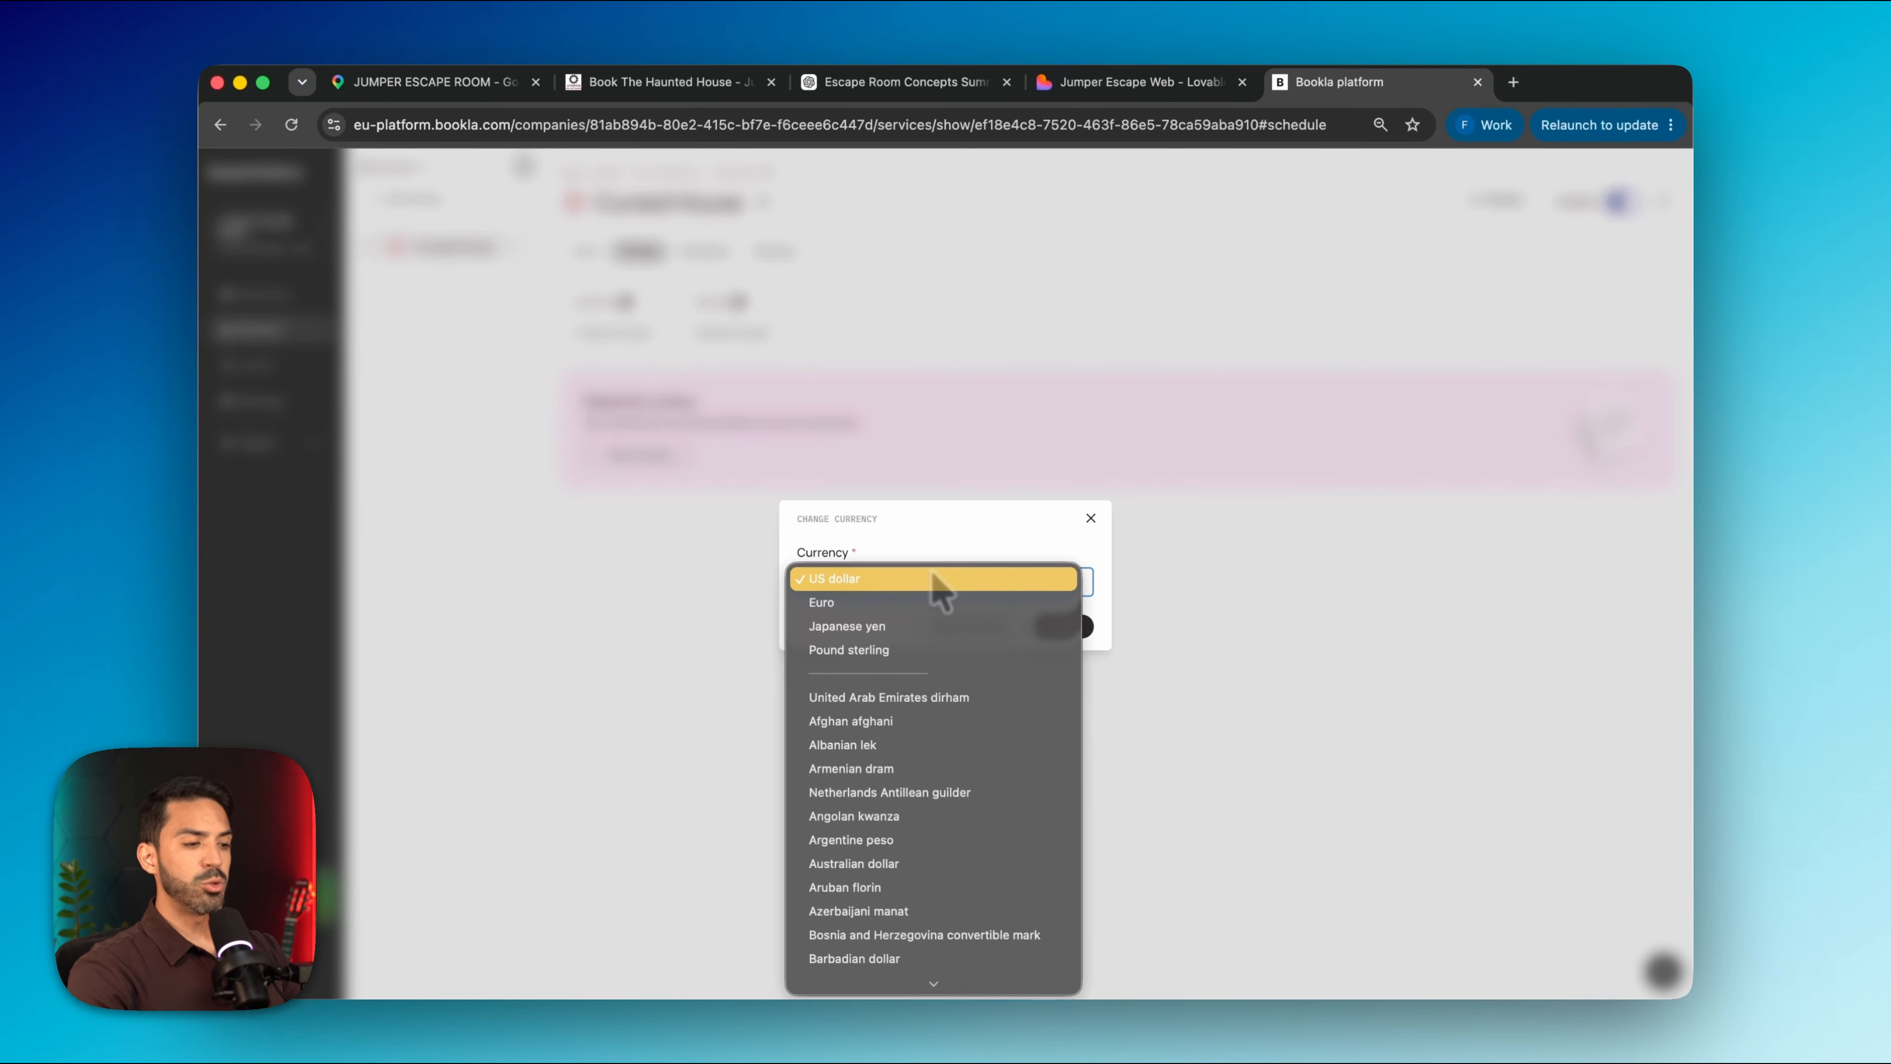
left_click(934, 603)
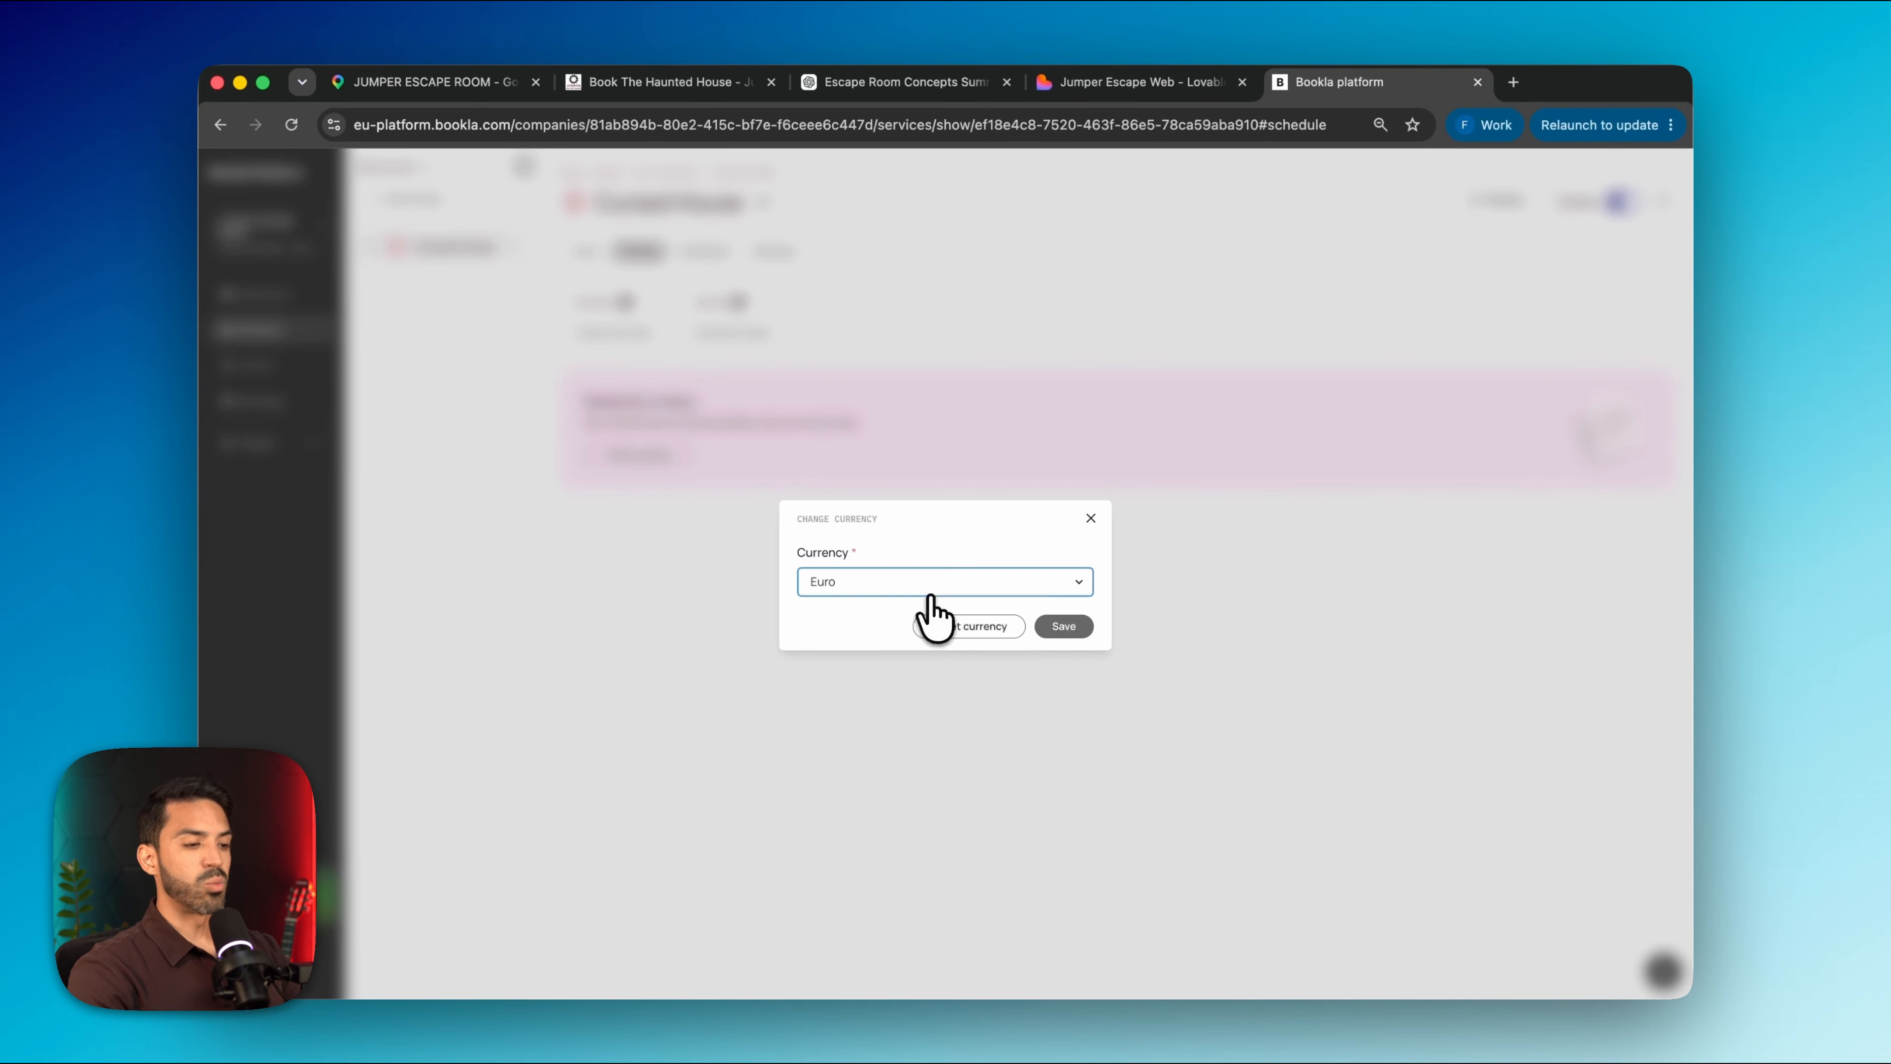
left_click(1065, 626)
left_click(726, 339)
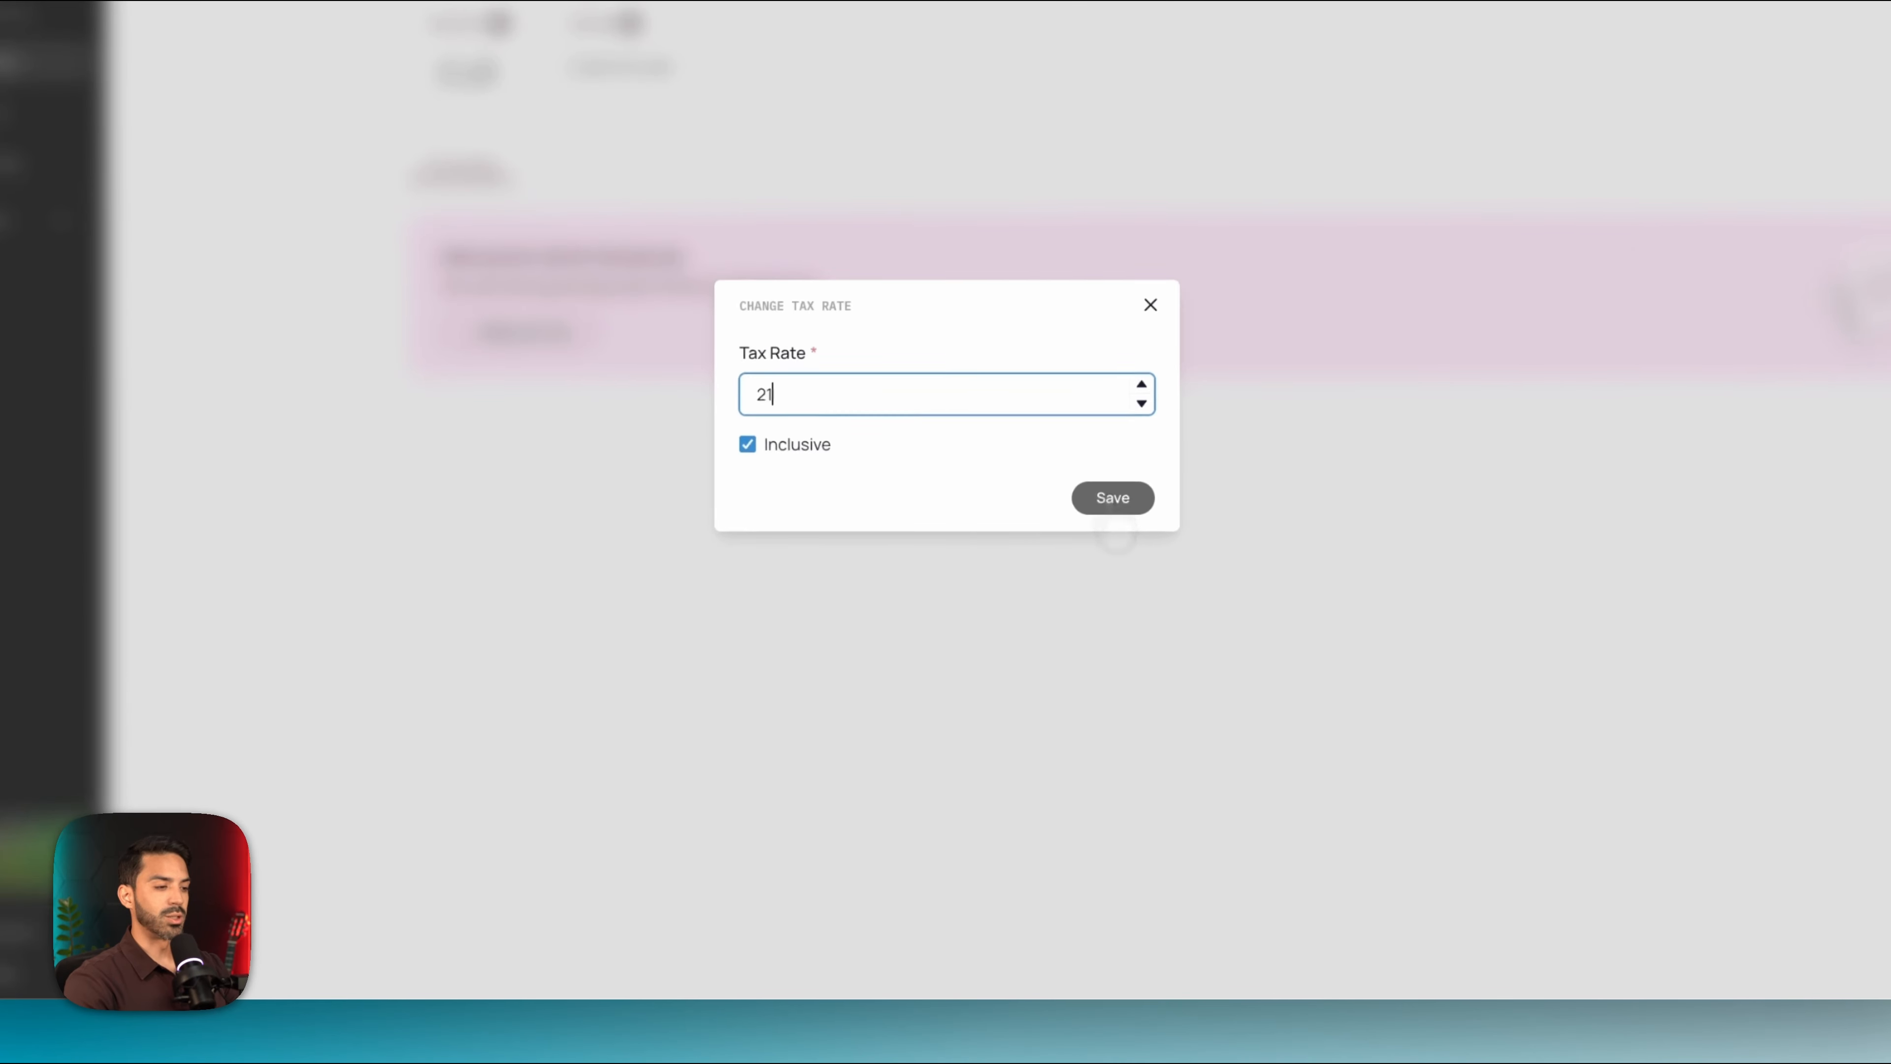
left_click(1064, 641)
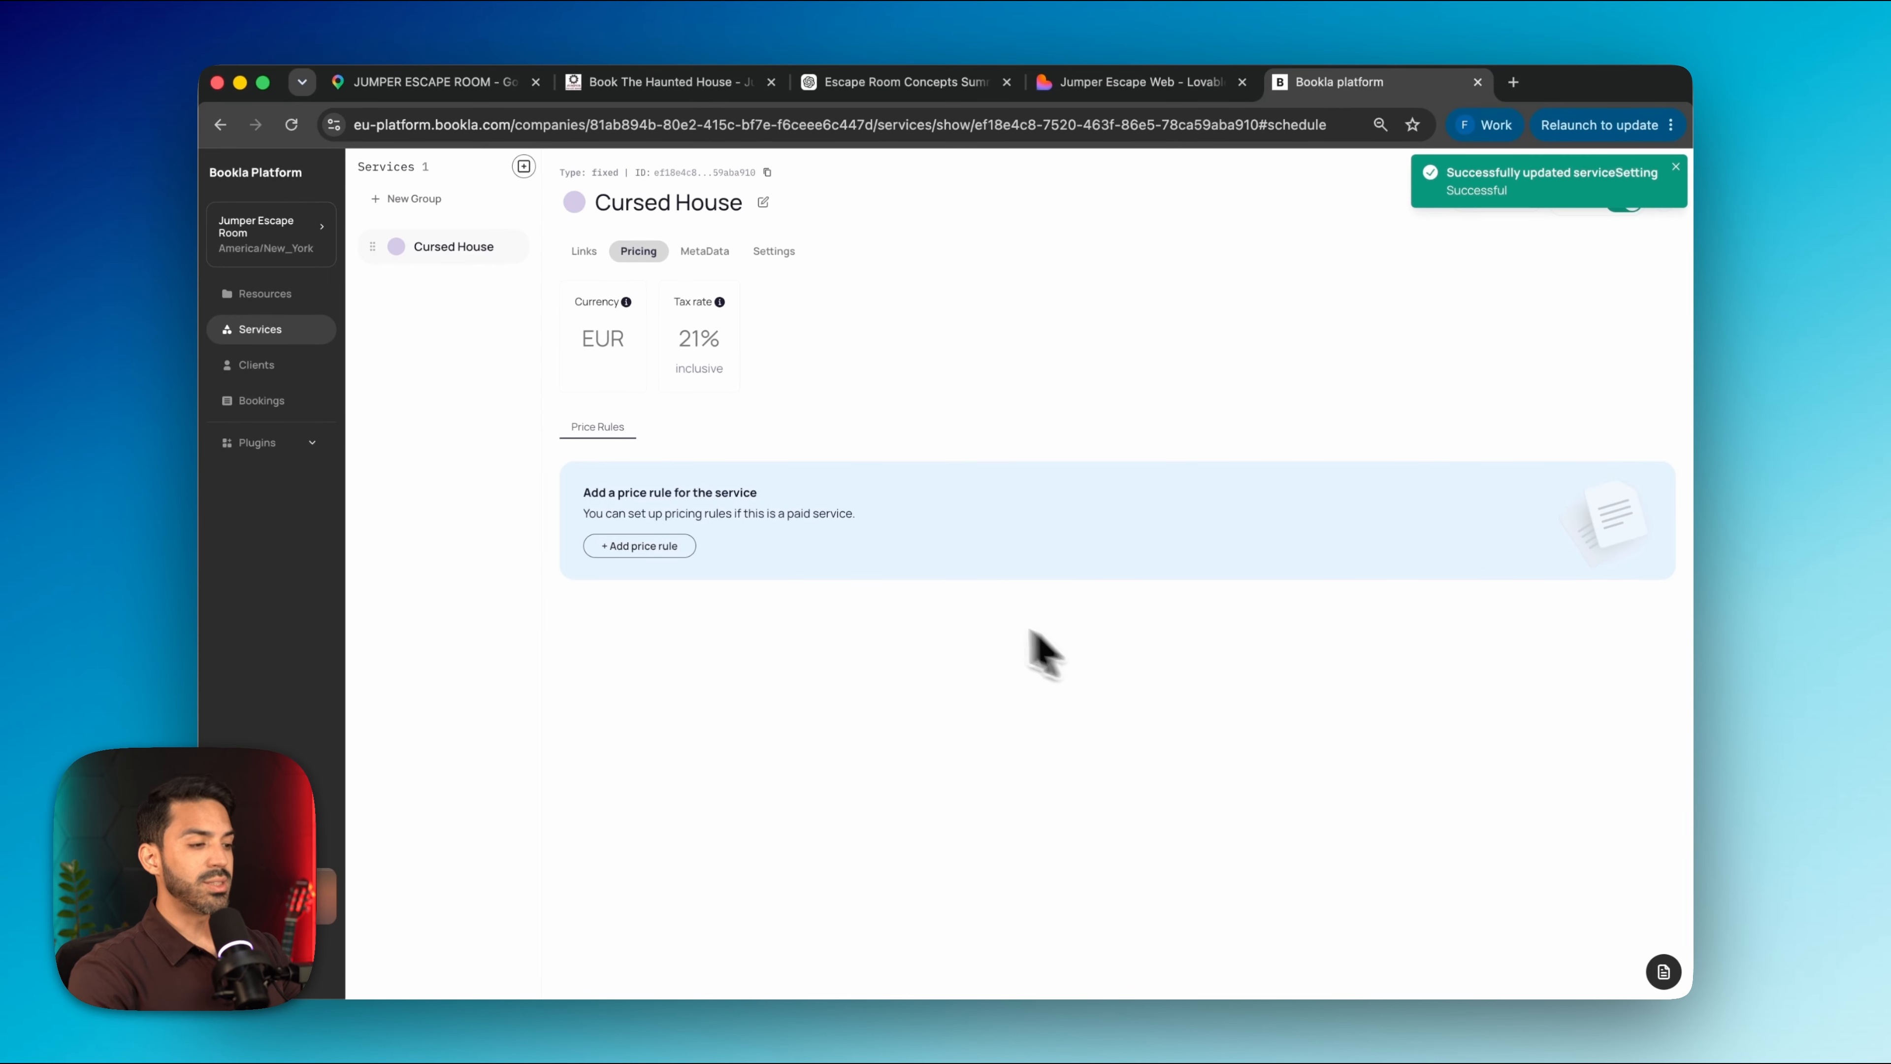
Add price rules of 70.00 and 80.00 for Saturdays at priority 2
left_click(599, 545)
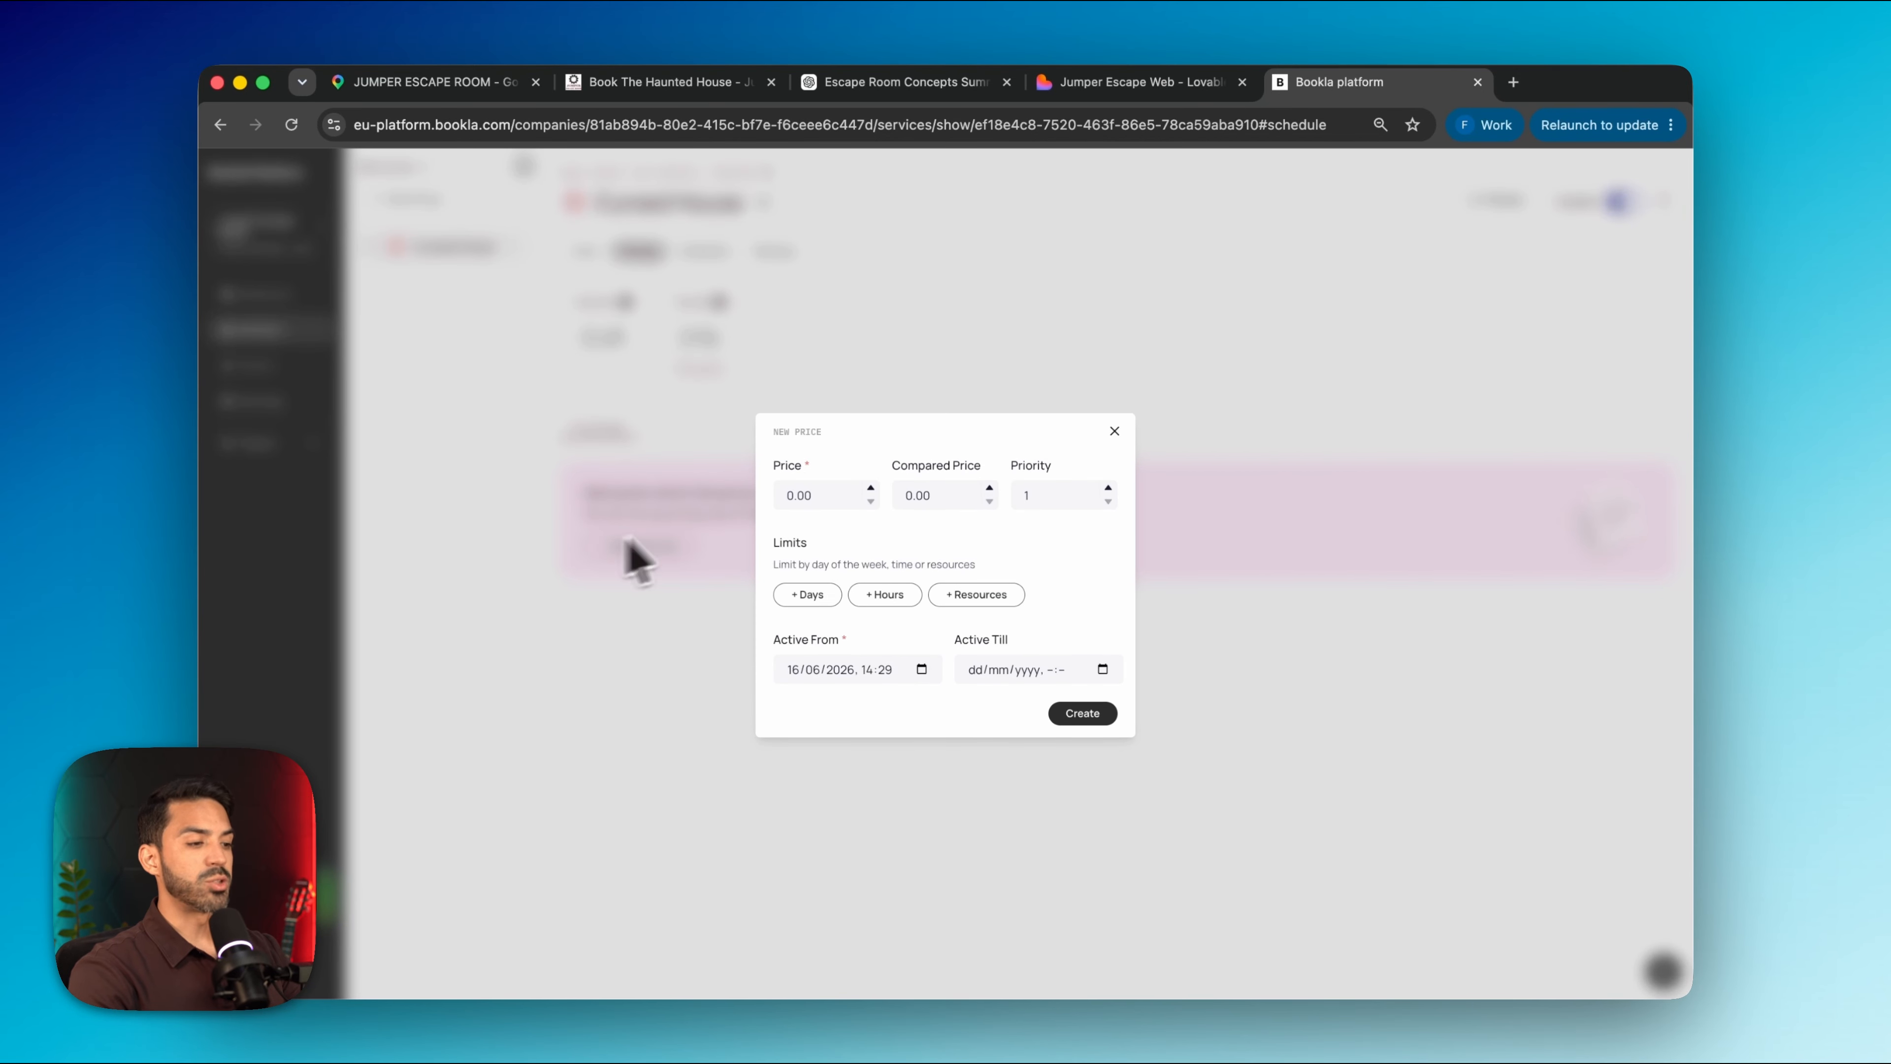
type("70")
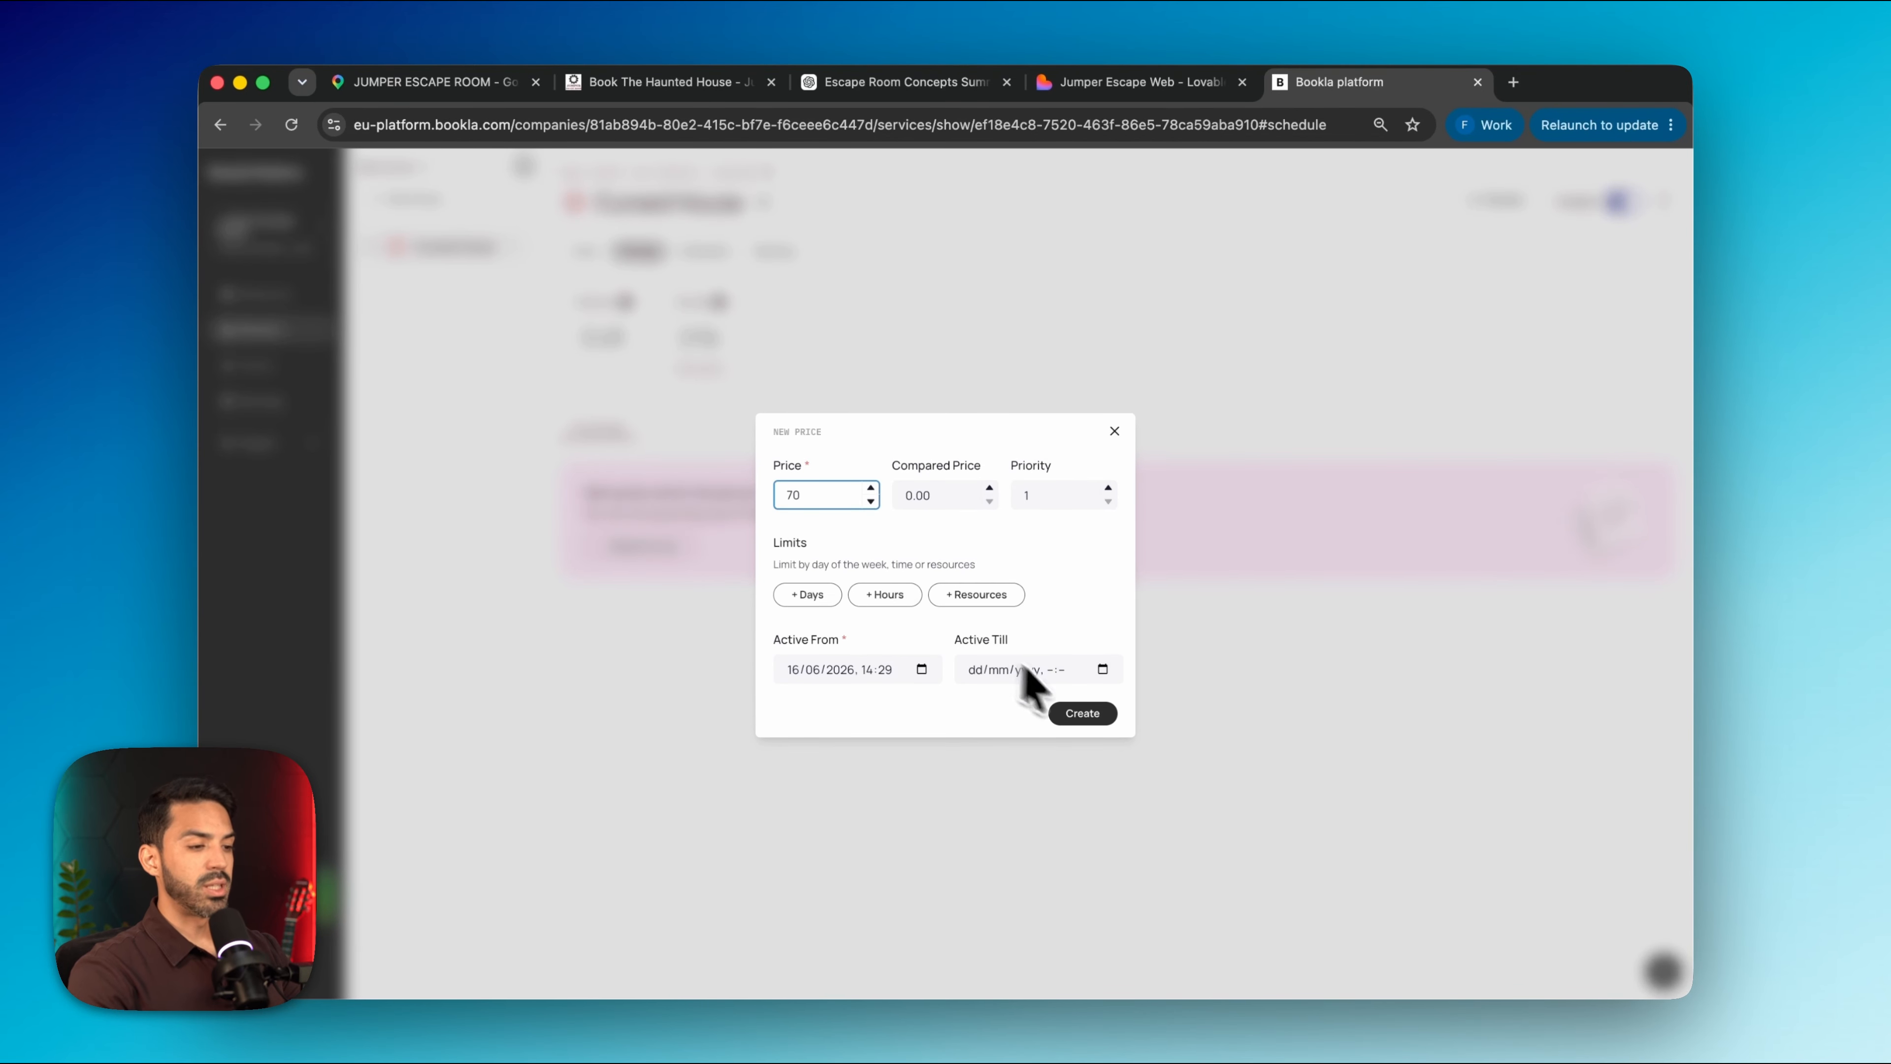
left_click(1082, 713)
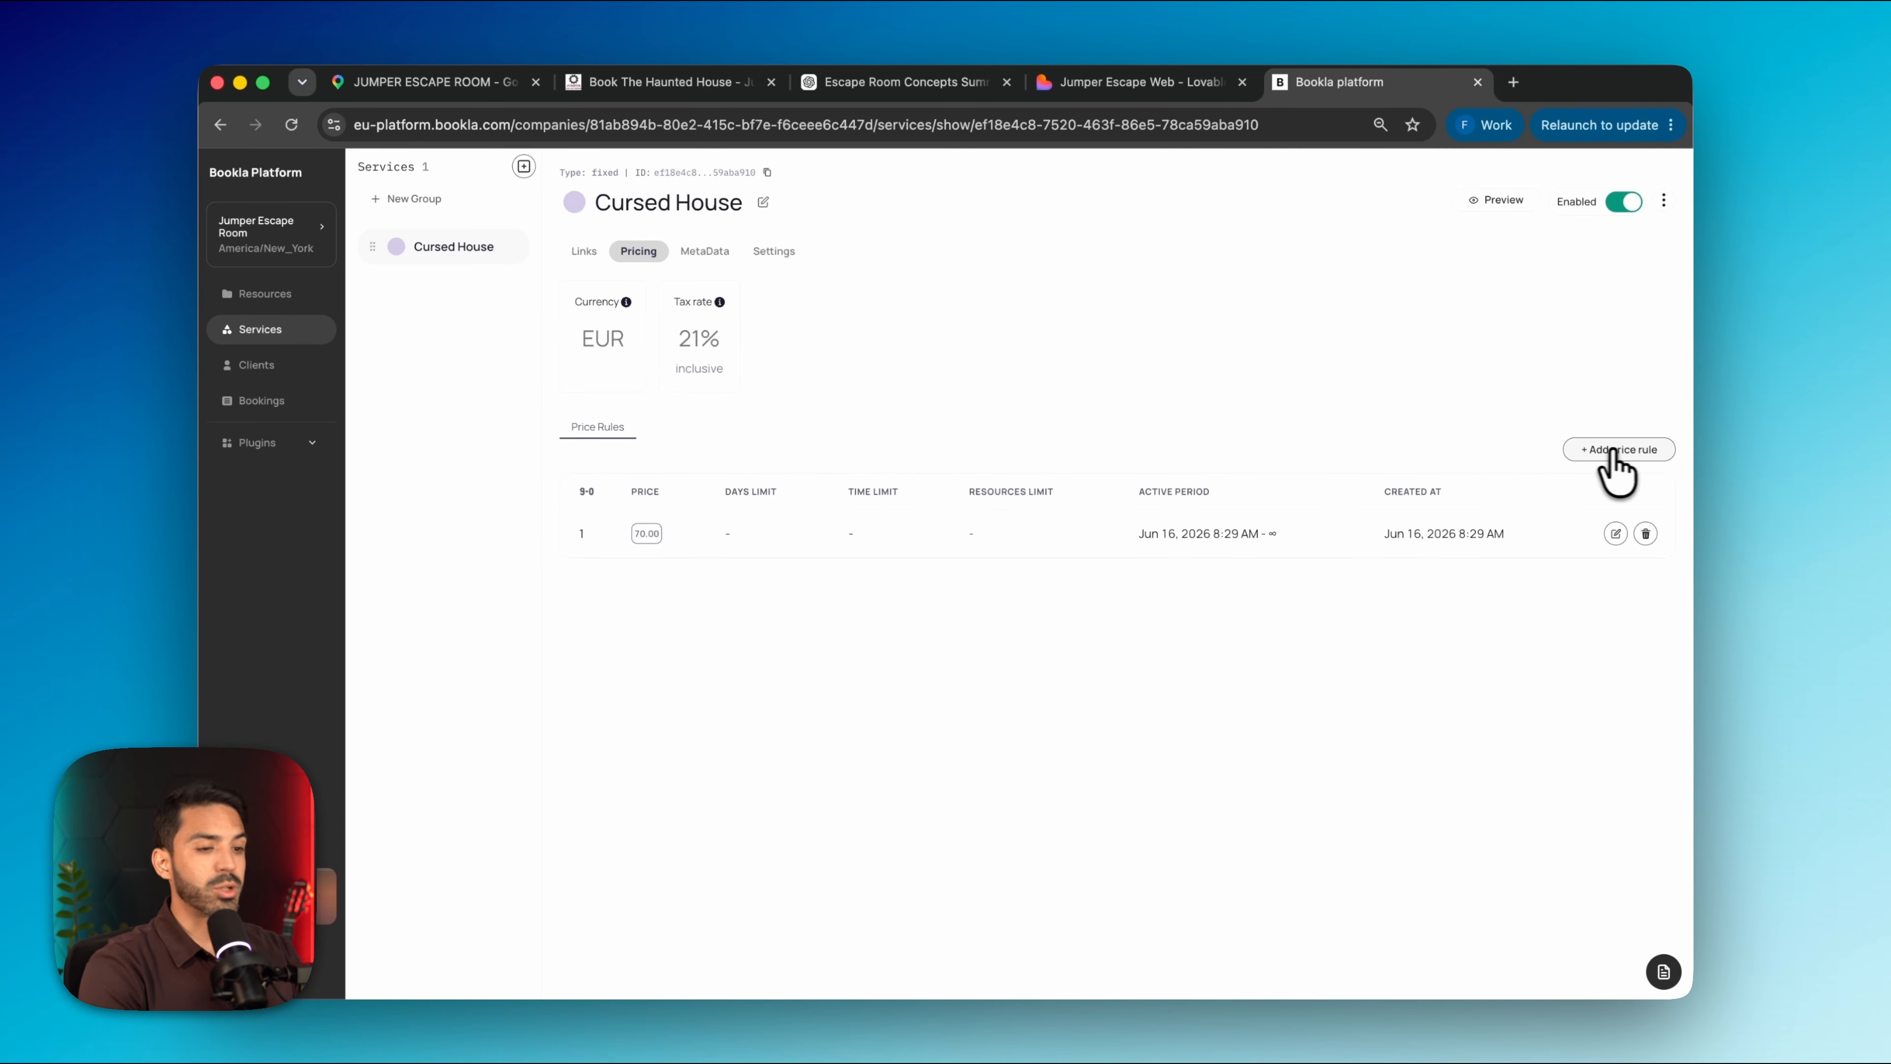
left_click(1614, 452)
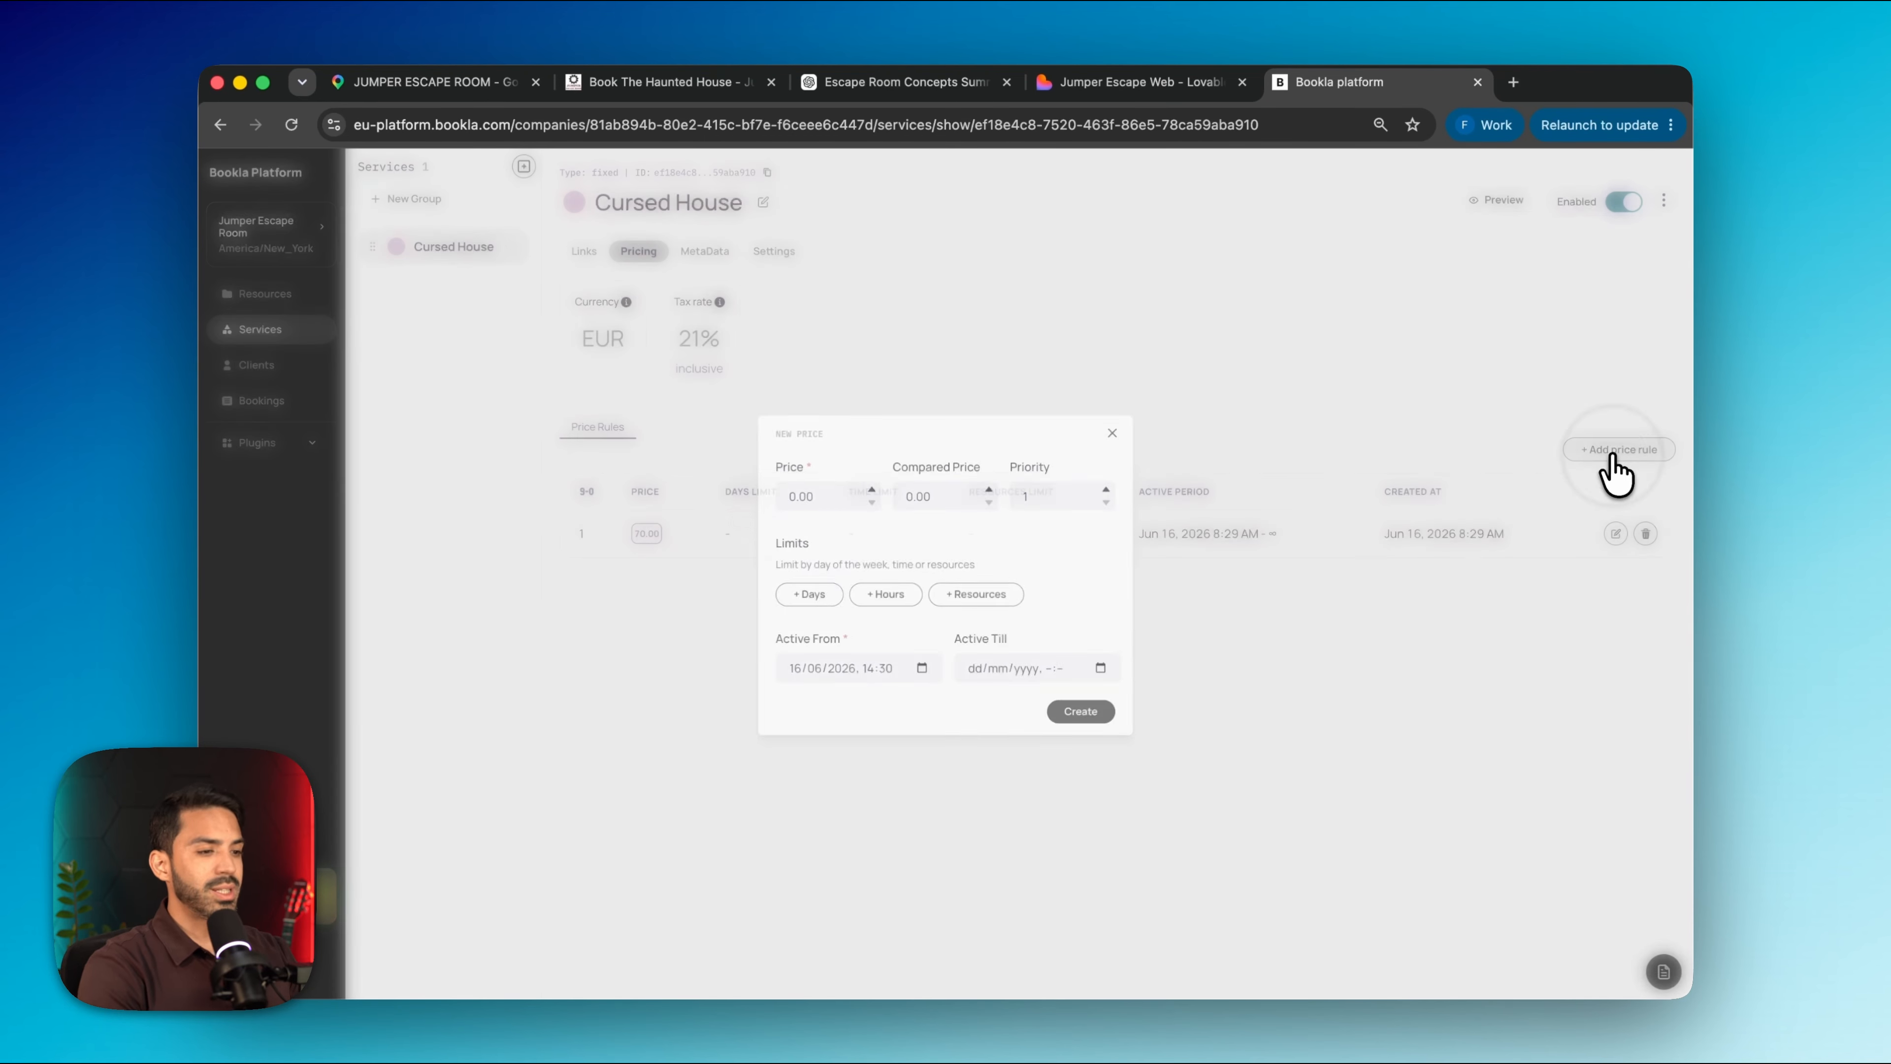
left_click(851, 493)
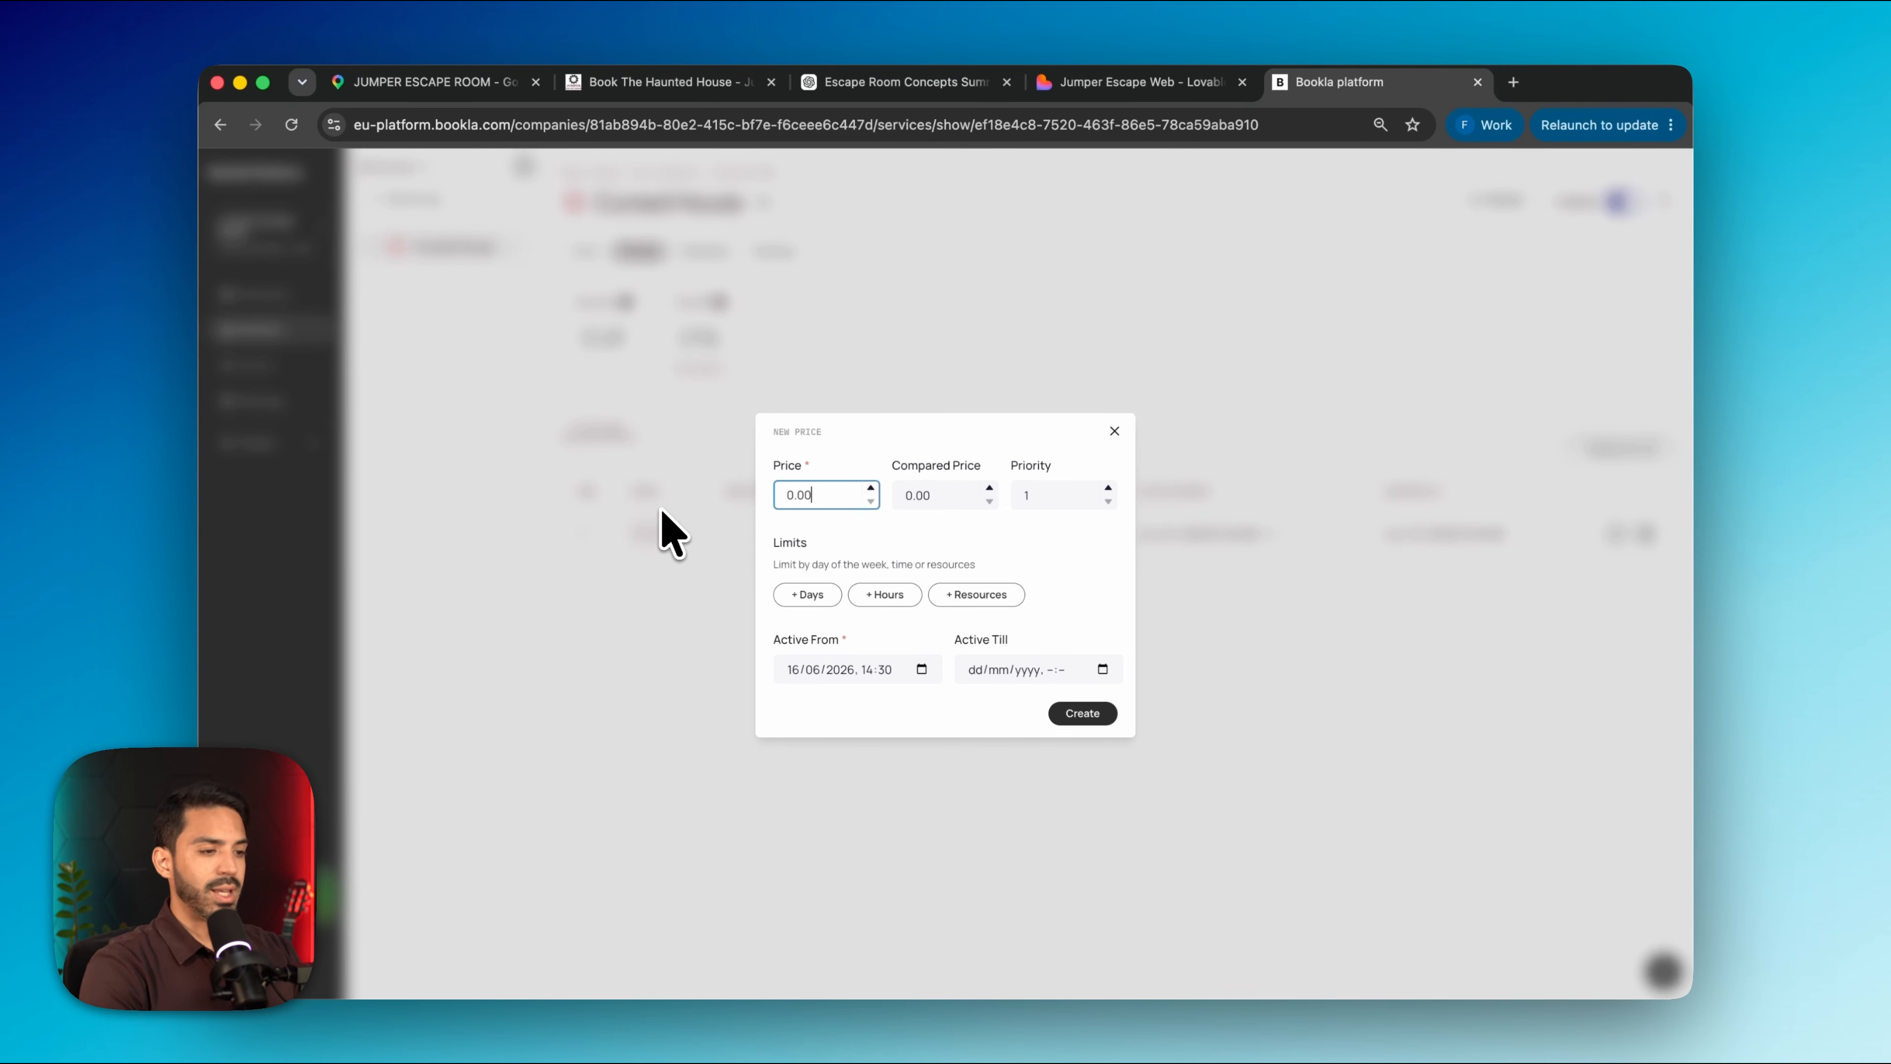
type("80")
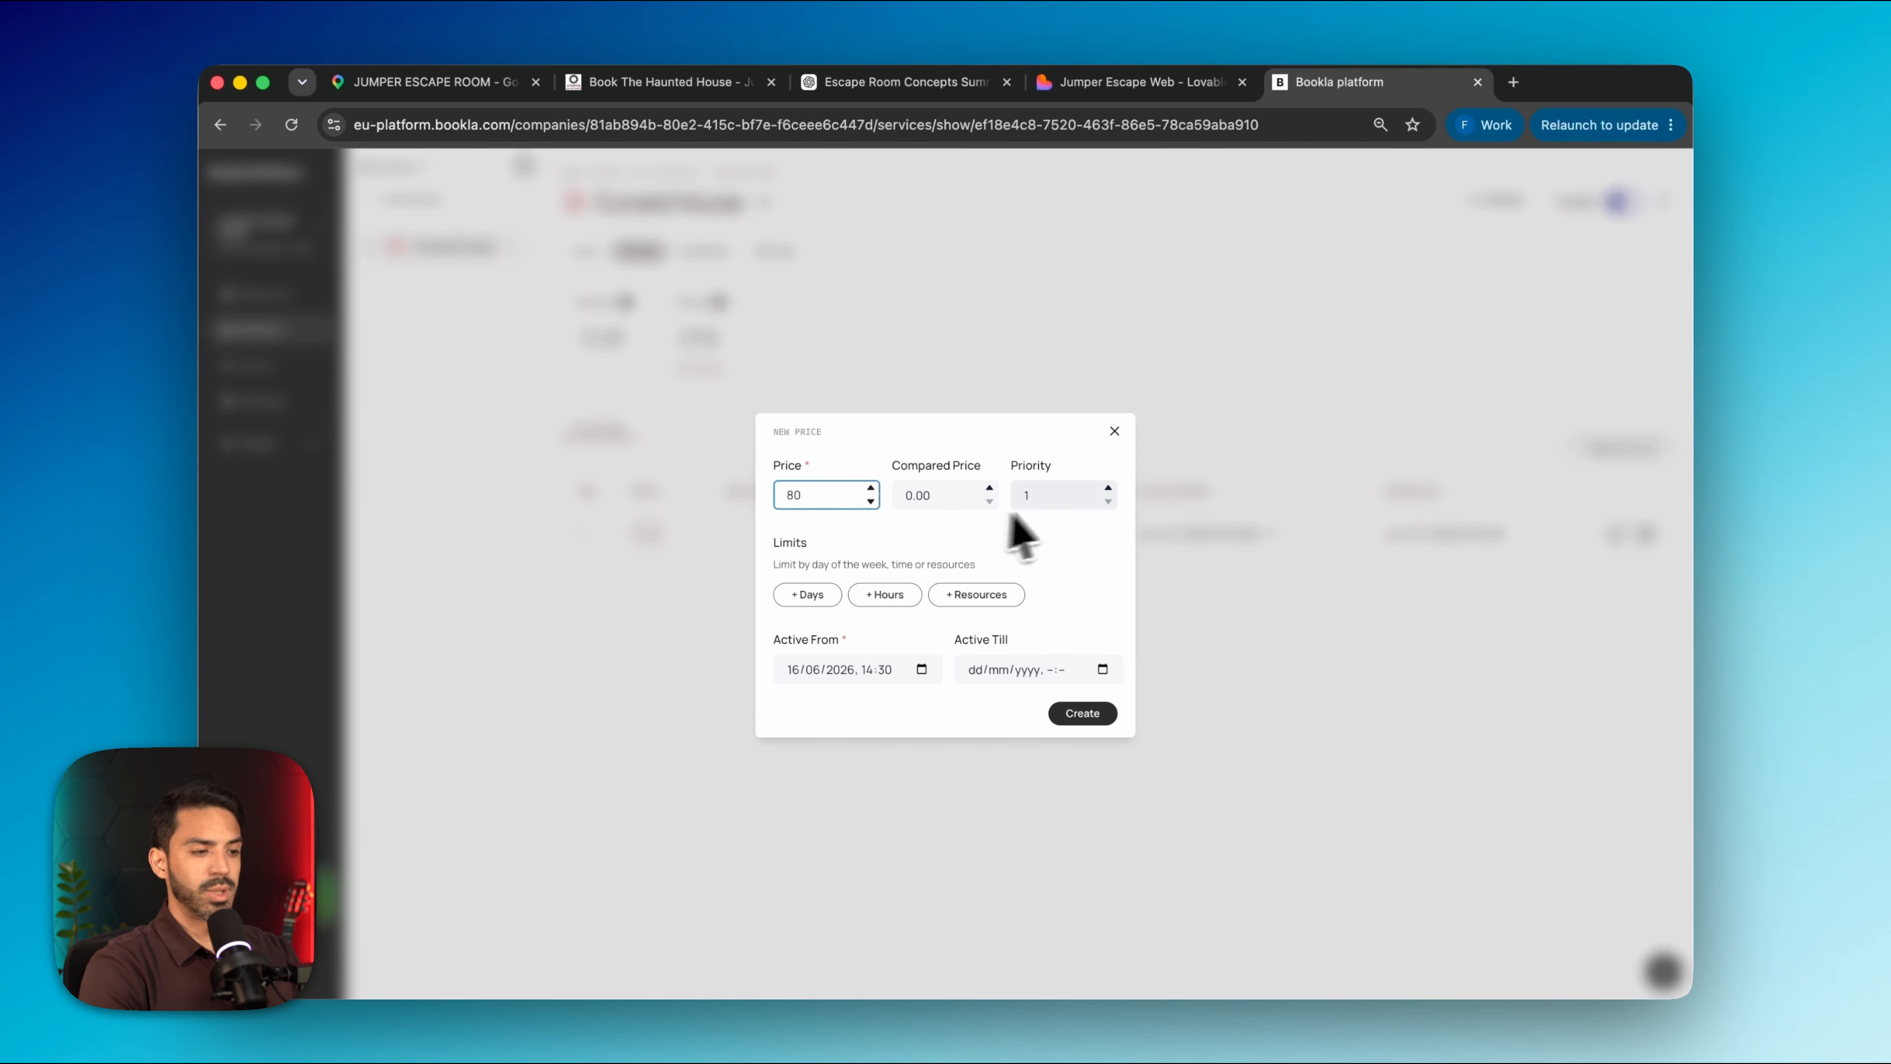
left_click(1109, 488)
left_click(810, 596)
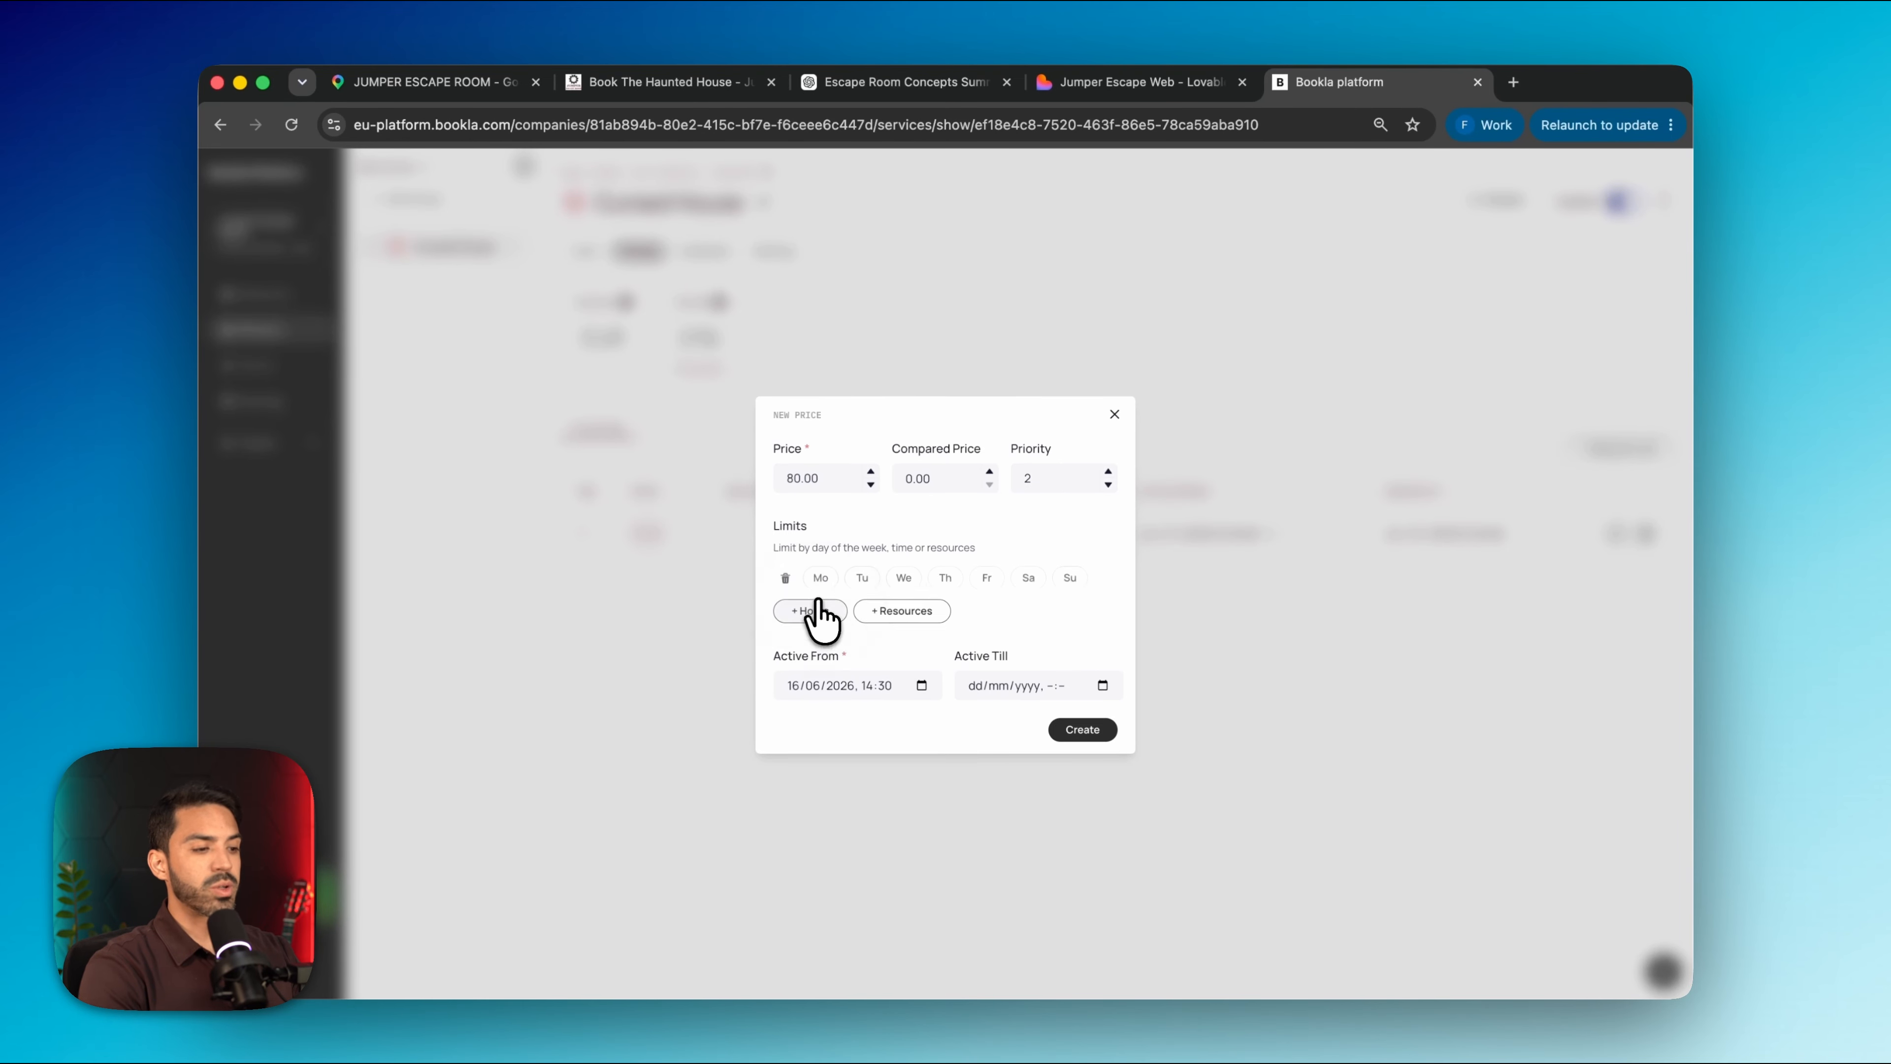
left_click(1028, 575)
left_click(1093, 731)
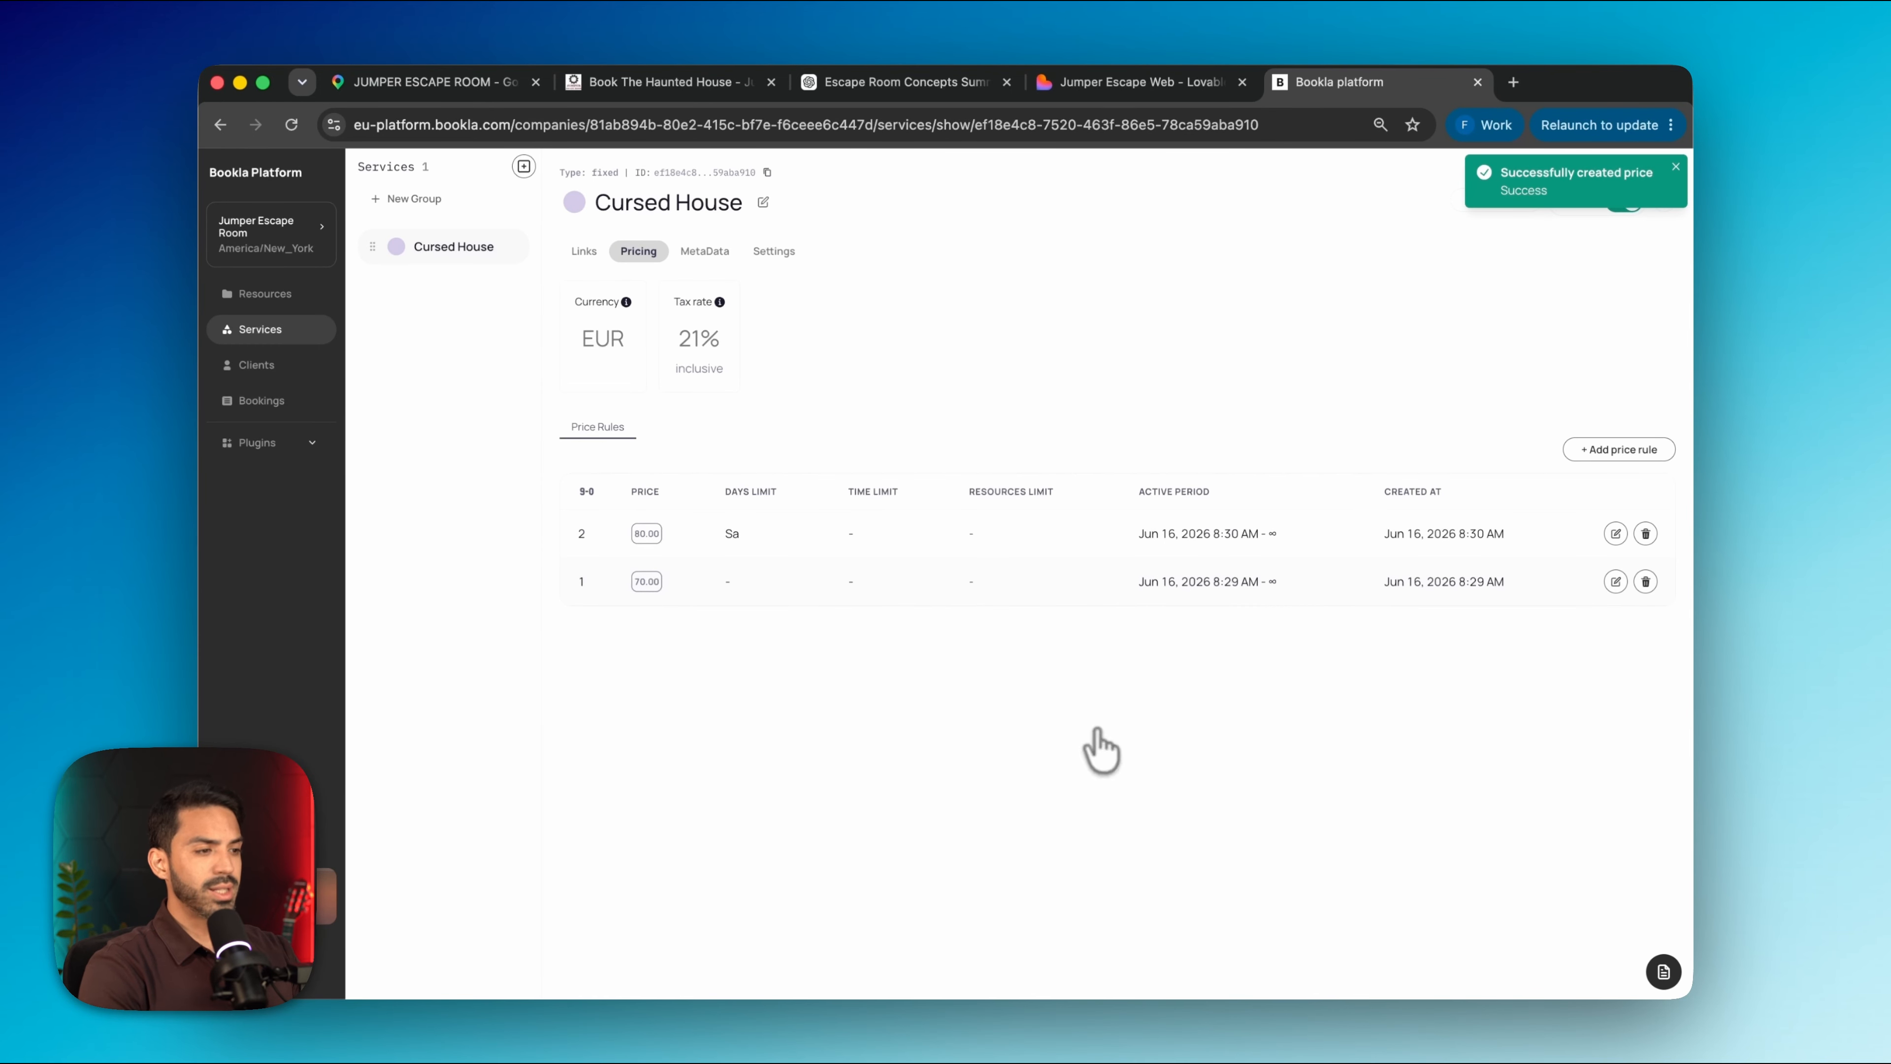
left_click(524, 166)
Create the Cursed Ship service and link it to the Cursed Ship resource
type("C")
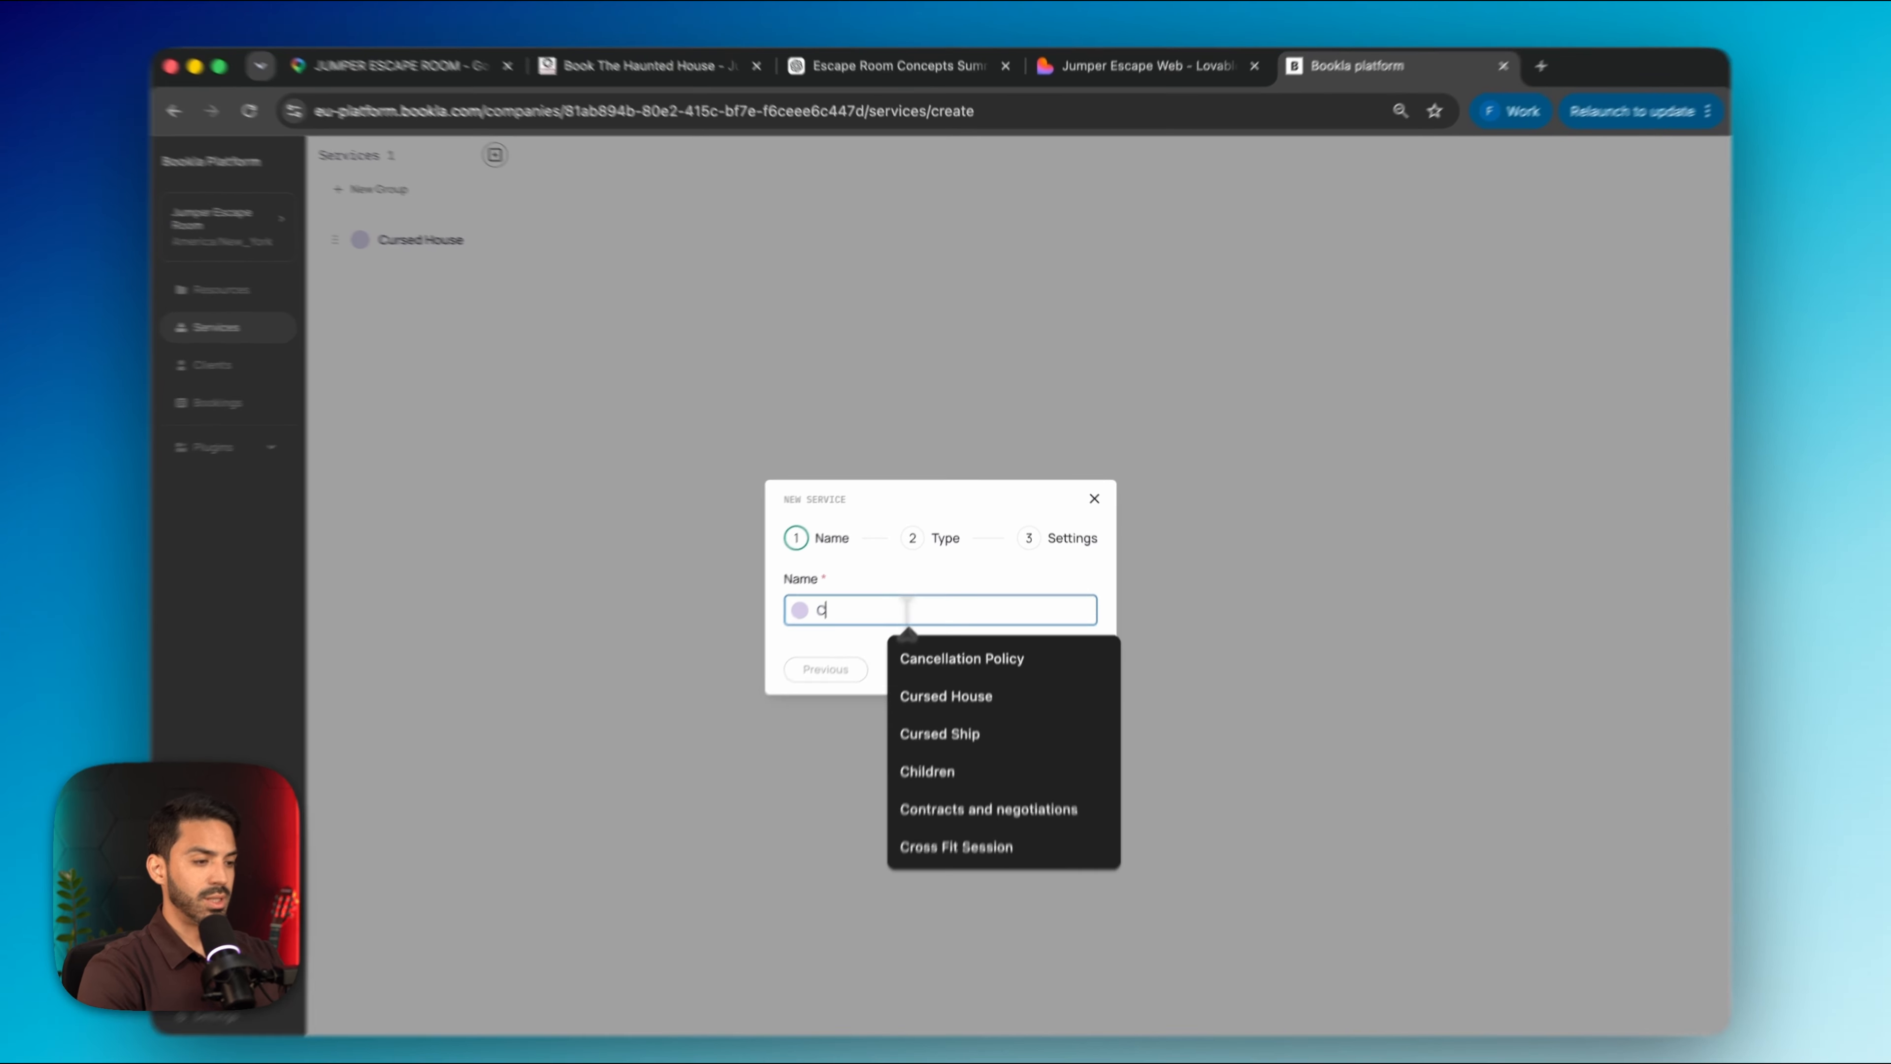
type("ursed Ship")
left_click(971, 699)
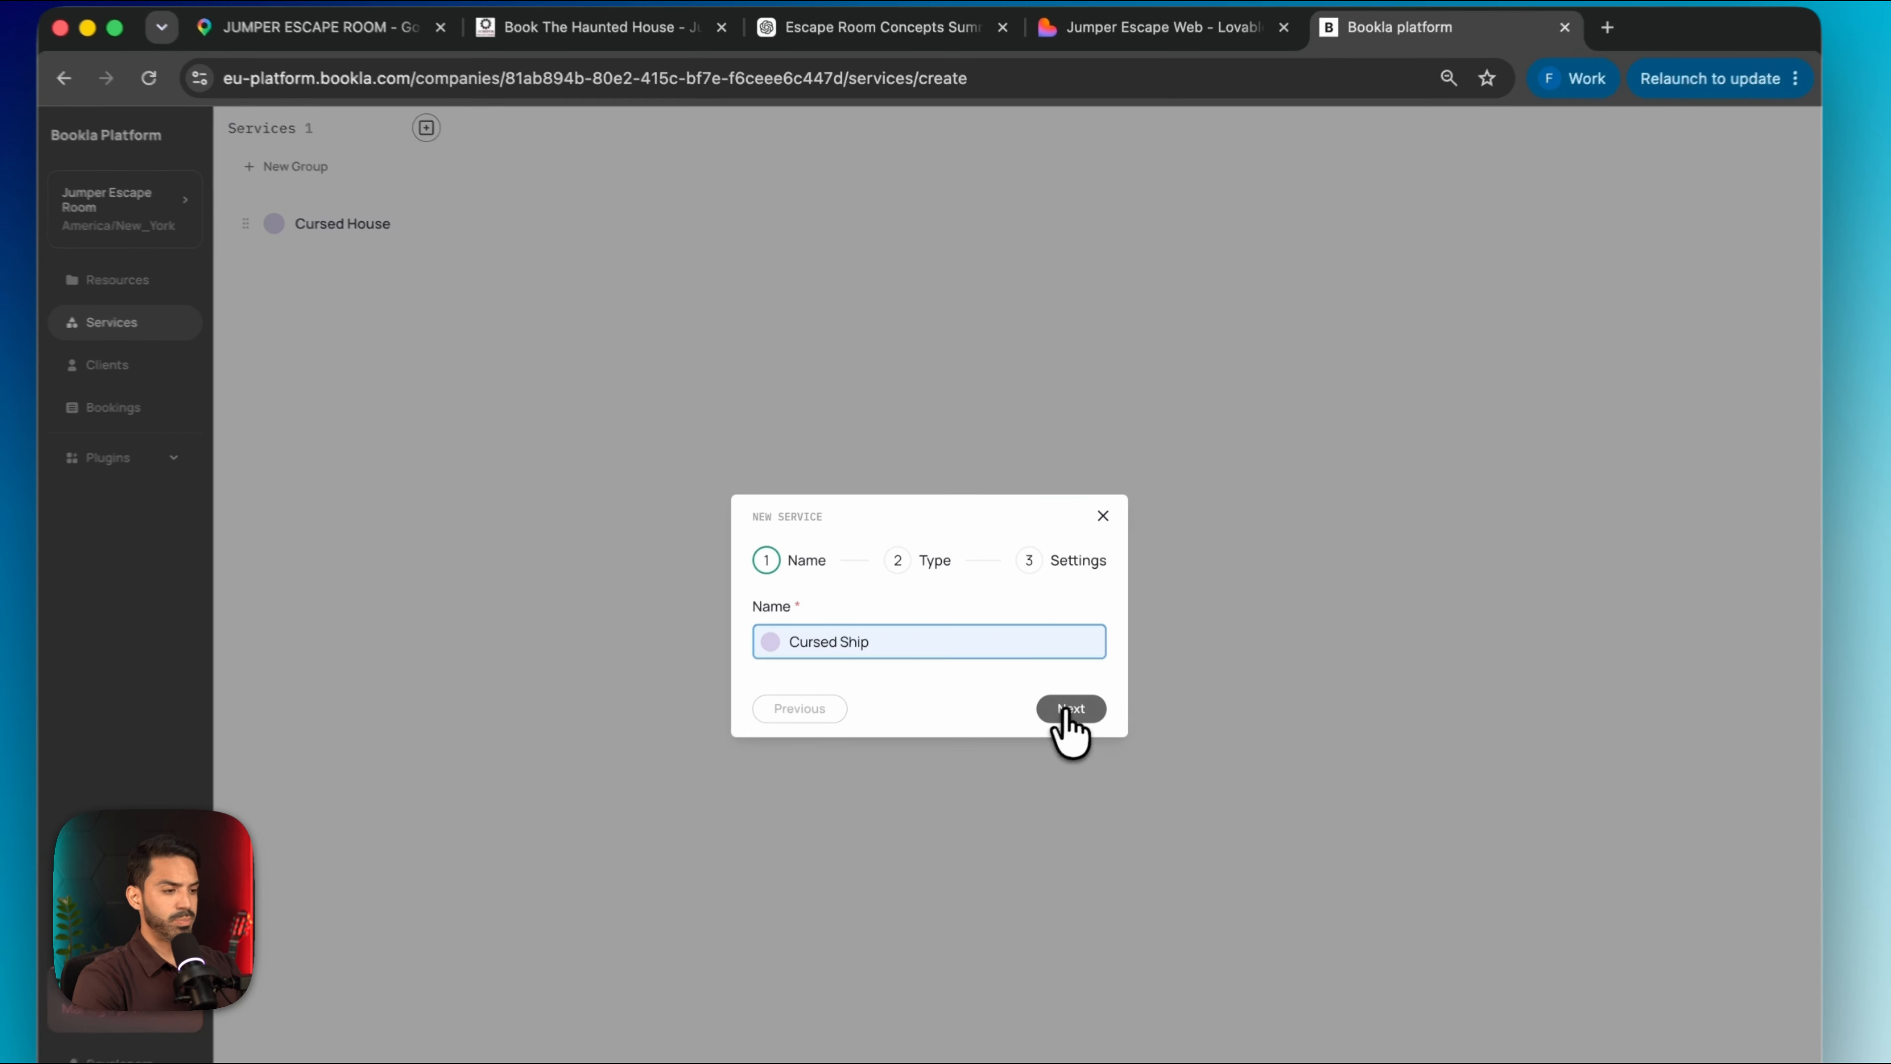
left_click(1071, 709)
left_click(1063, 773)
left_click(889, 515)
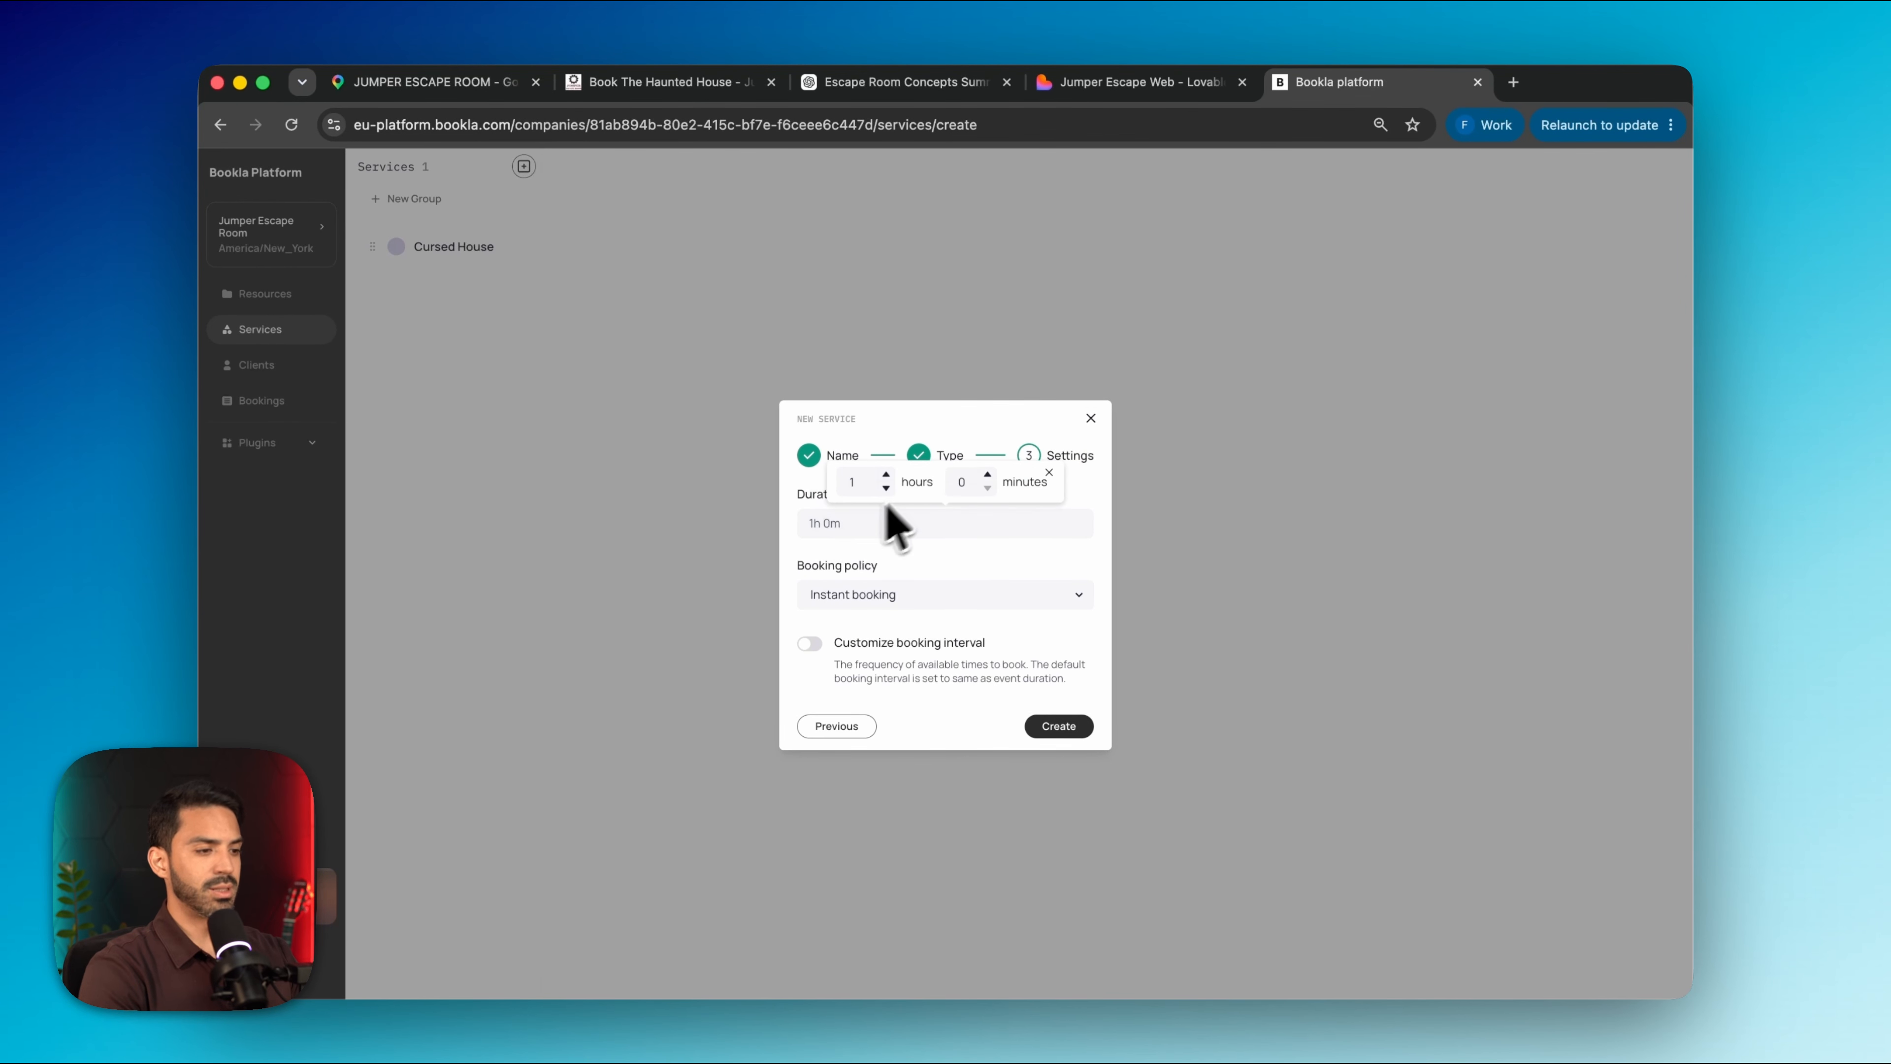
left_click(1058, 726)
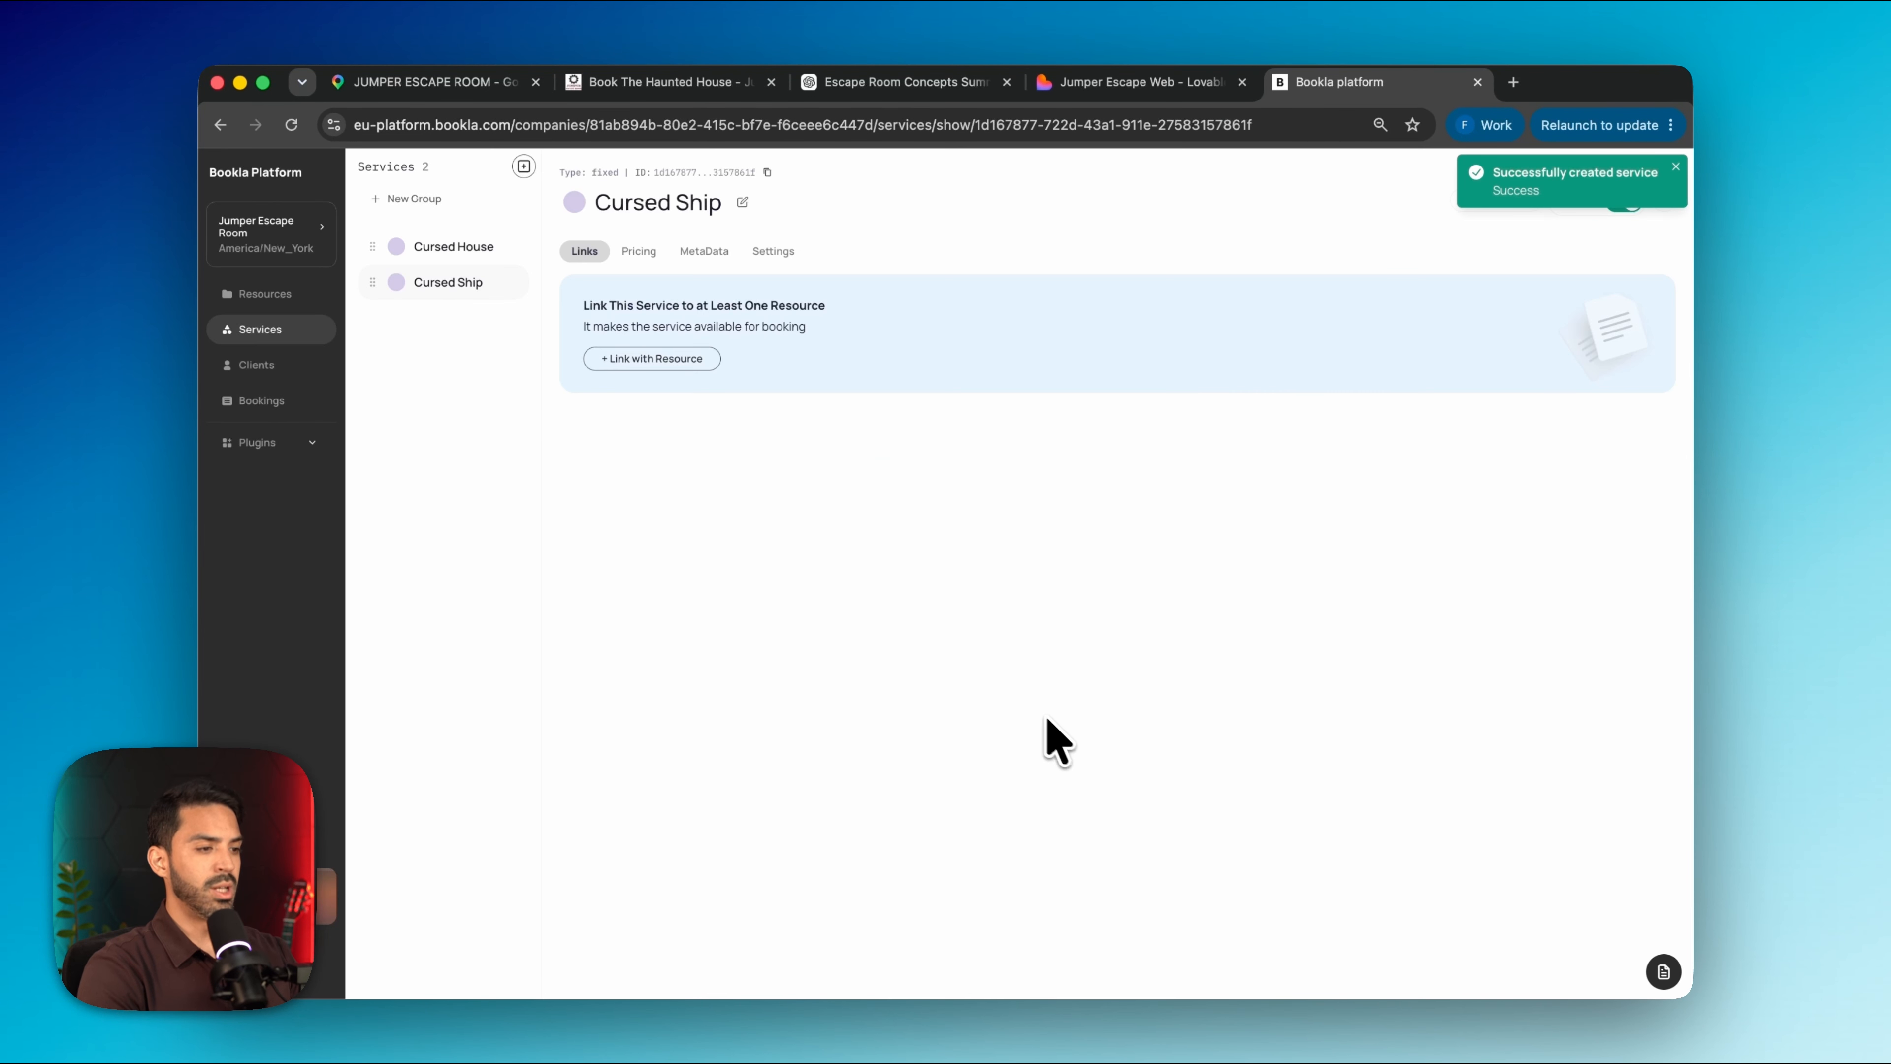
left_click(654, 358)
left_click(765, 631)
left_click(1098, 677)
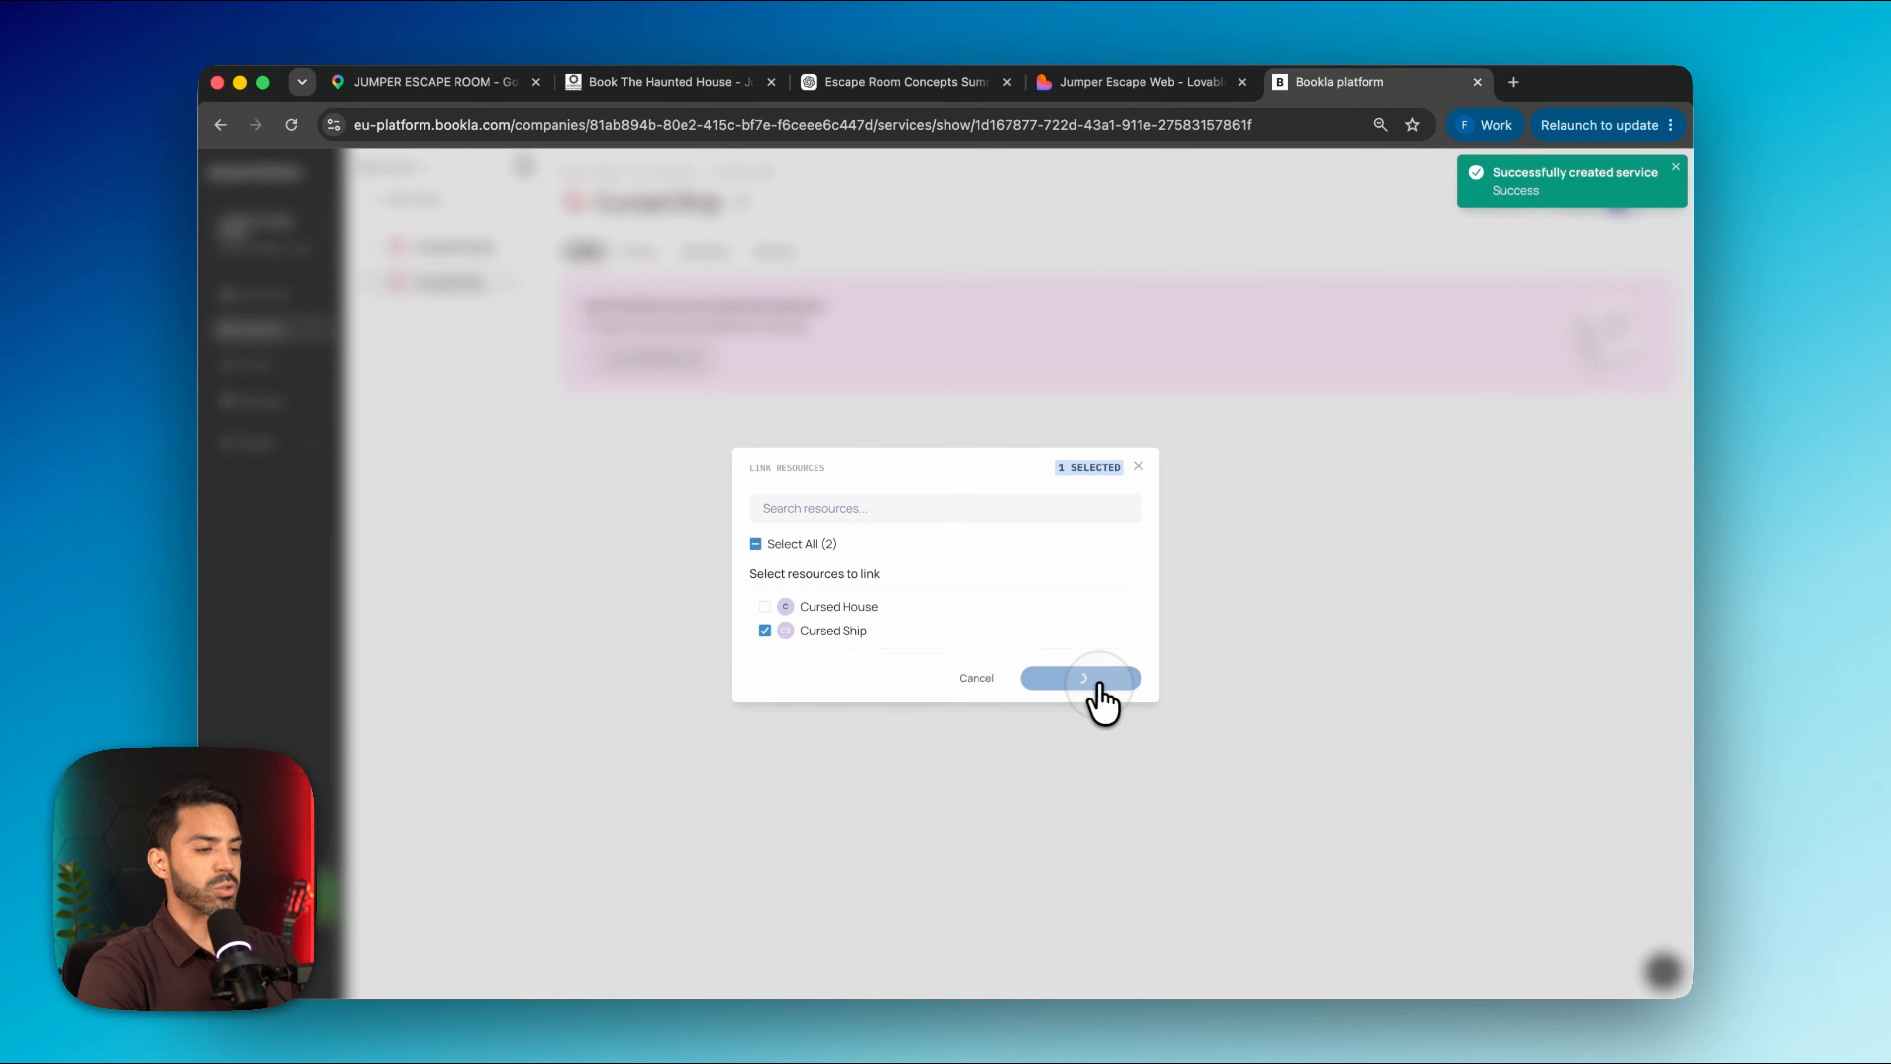
Set Cursed Ship's pricing to Euro with a 21% inclusive tax rate
left_click(638, 252)
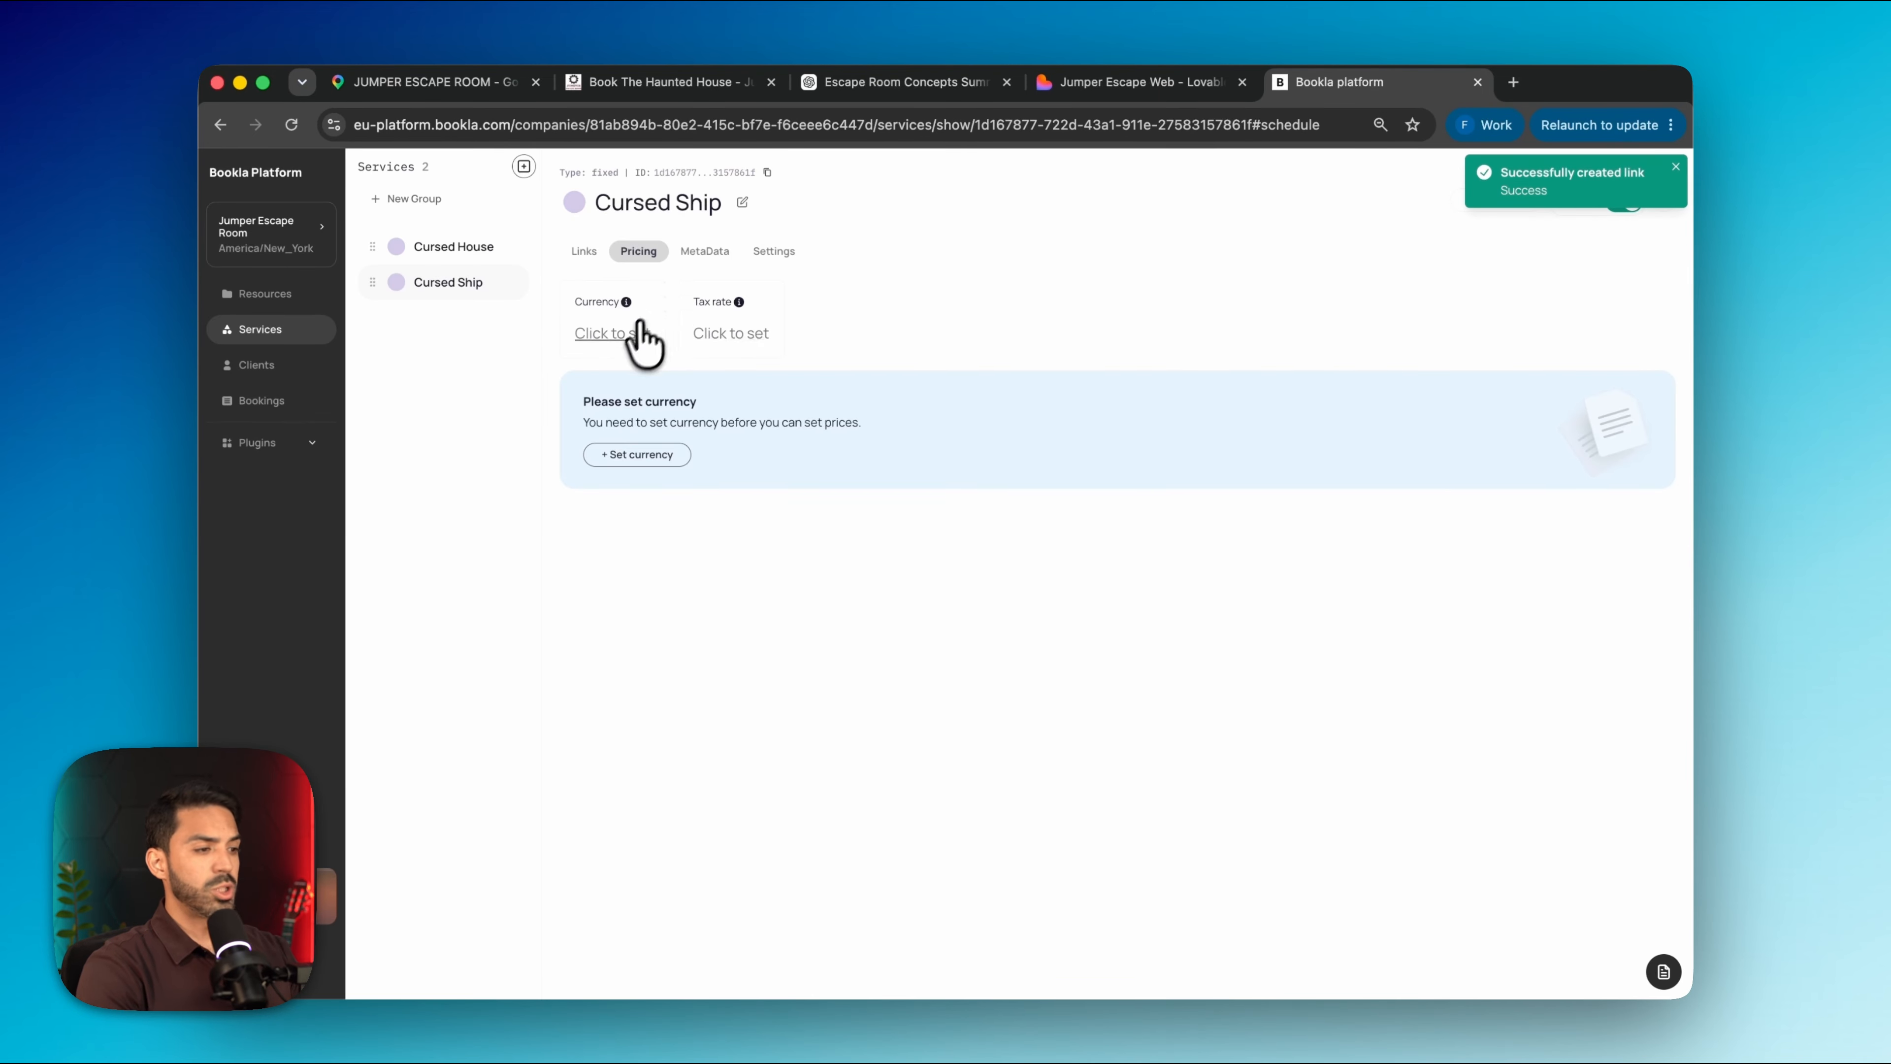
left_click(604, 334)
left_click(1059, 633)
left_click(720, 334)
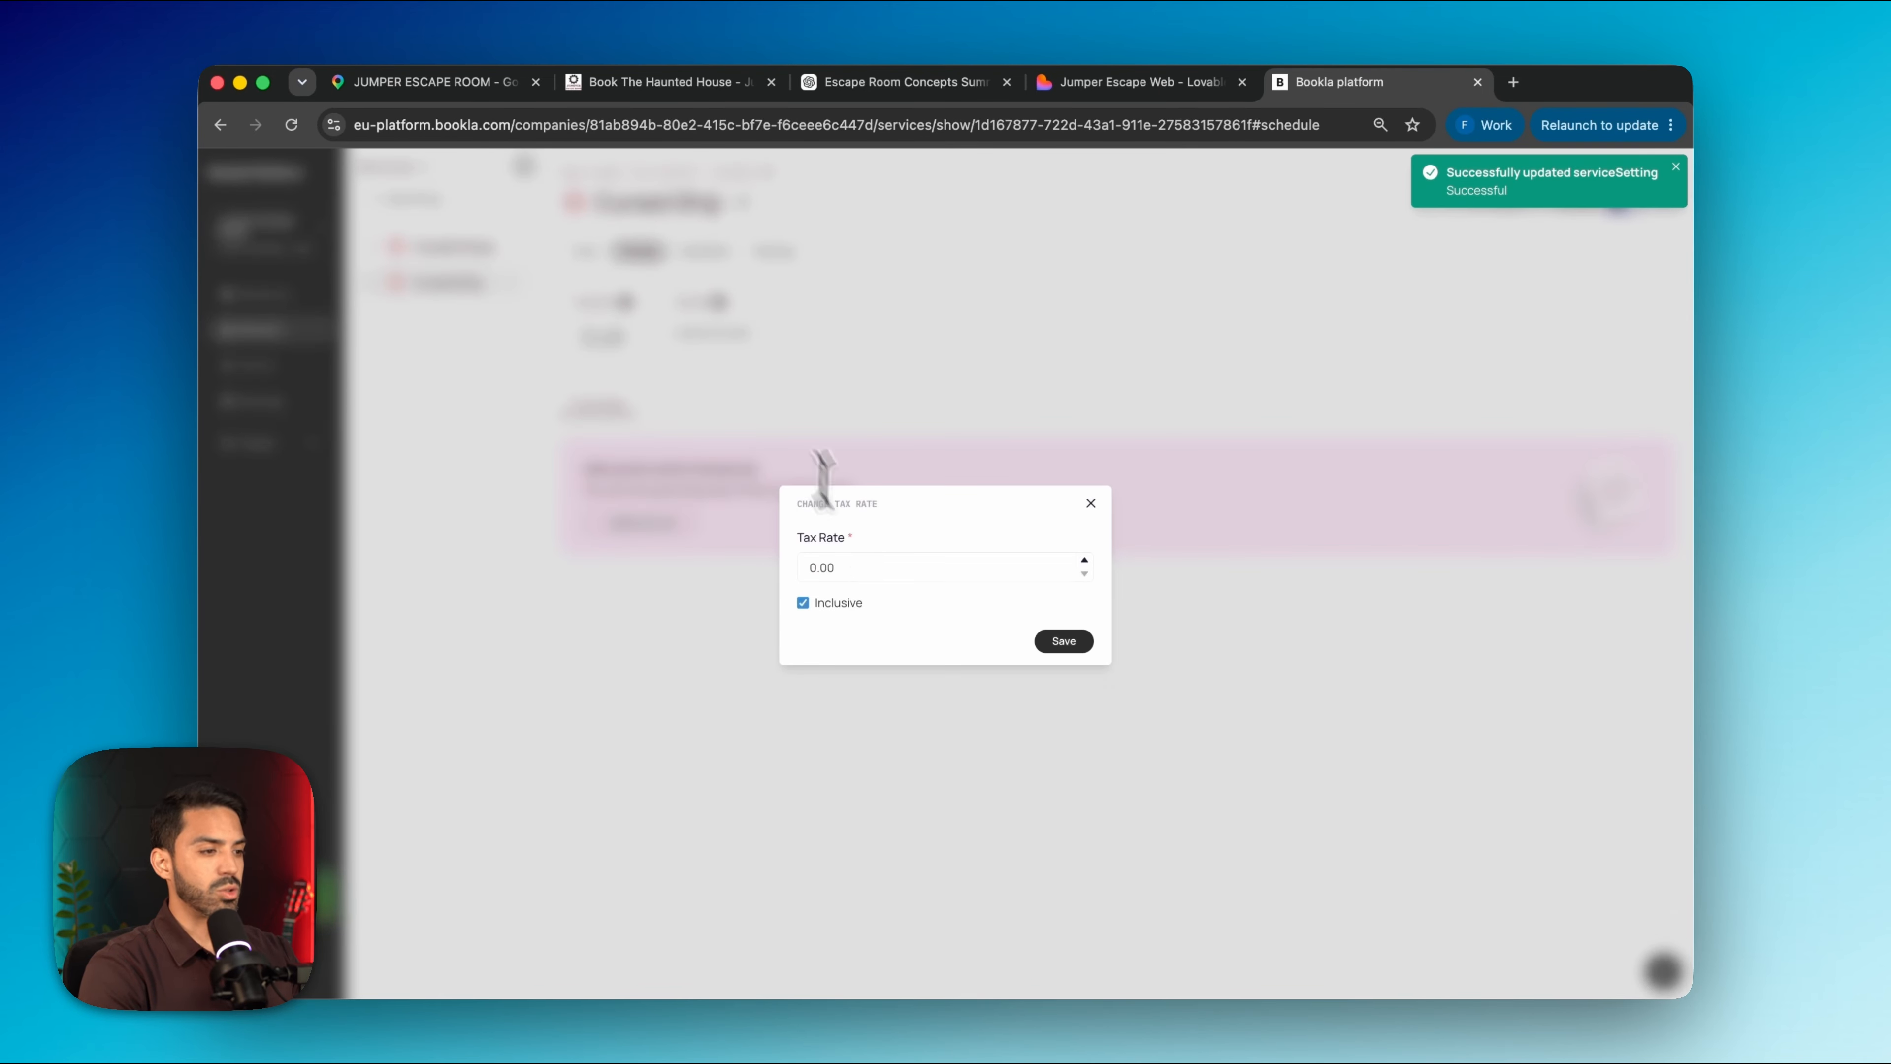
left_click(819, 568)
type("21")
left_click(1062, 641)
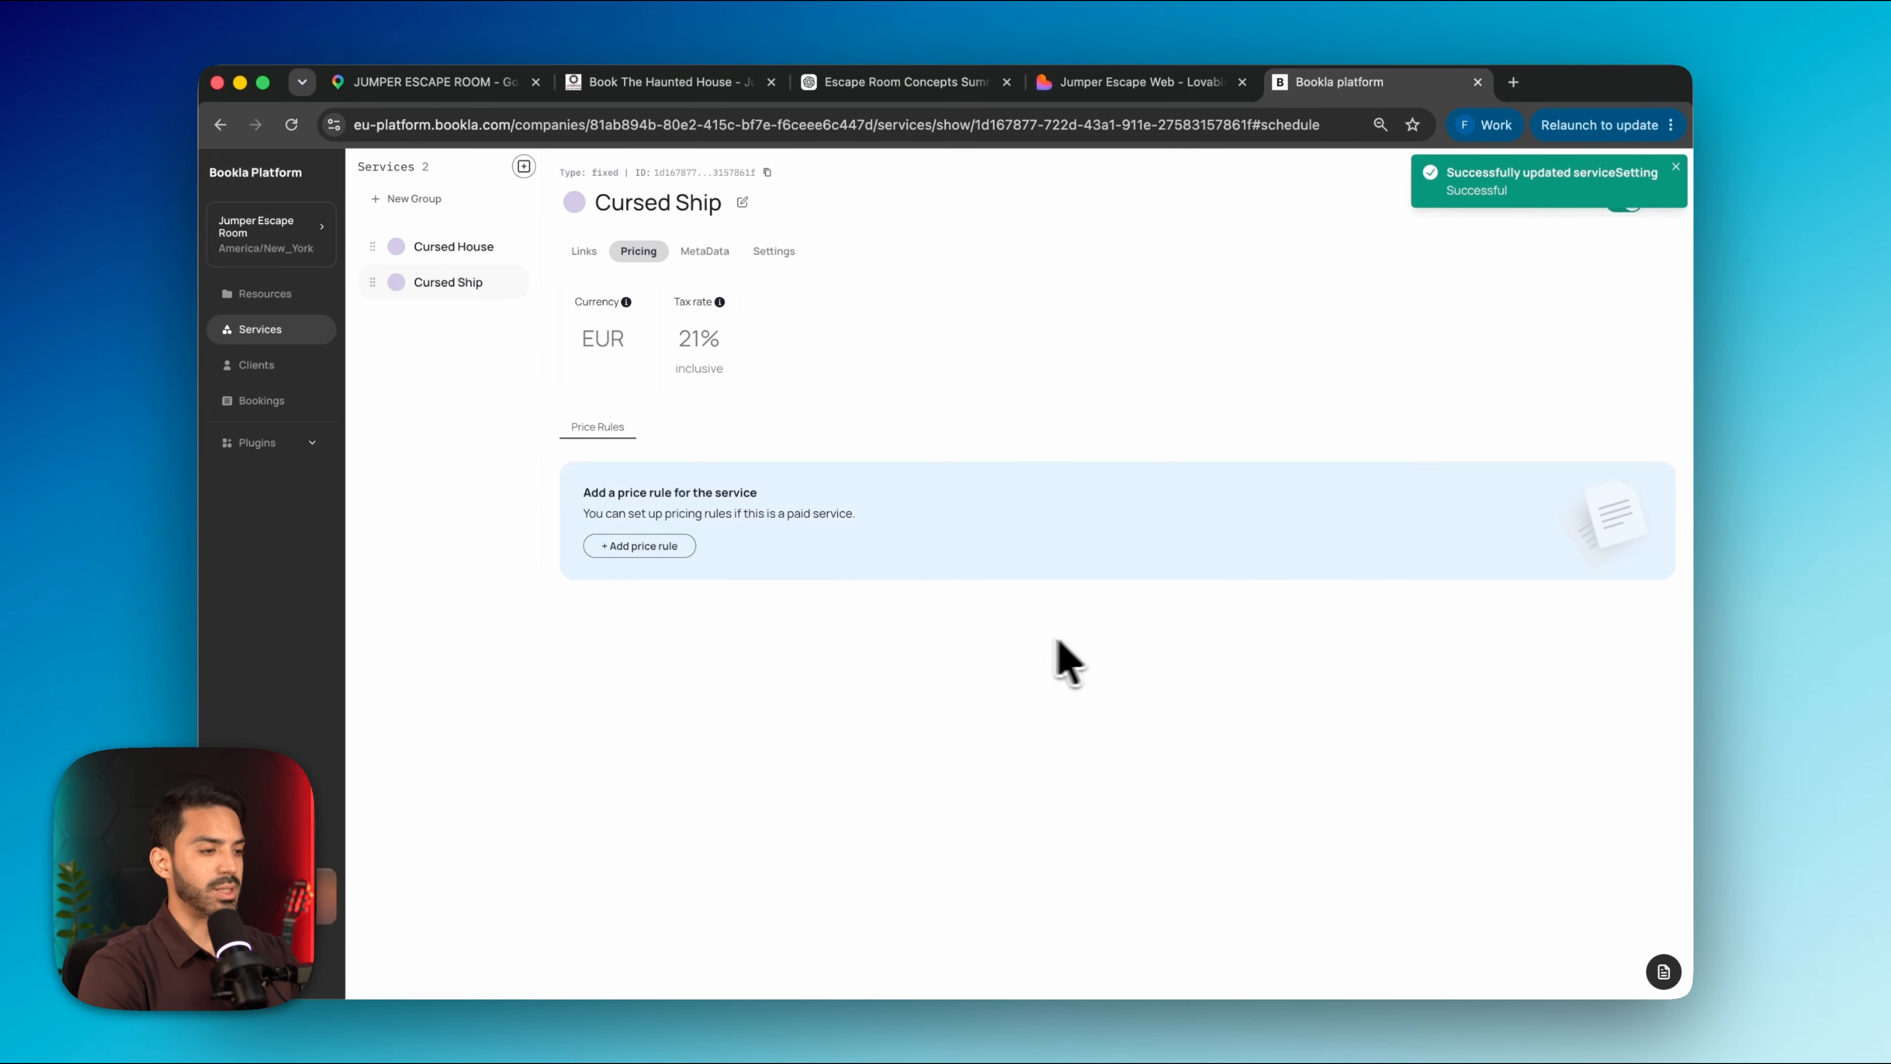
Add a 70.00 base price rule for Cursed Ship
left_click(642, 546)
left_click(782, 496)
type("70")
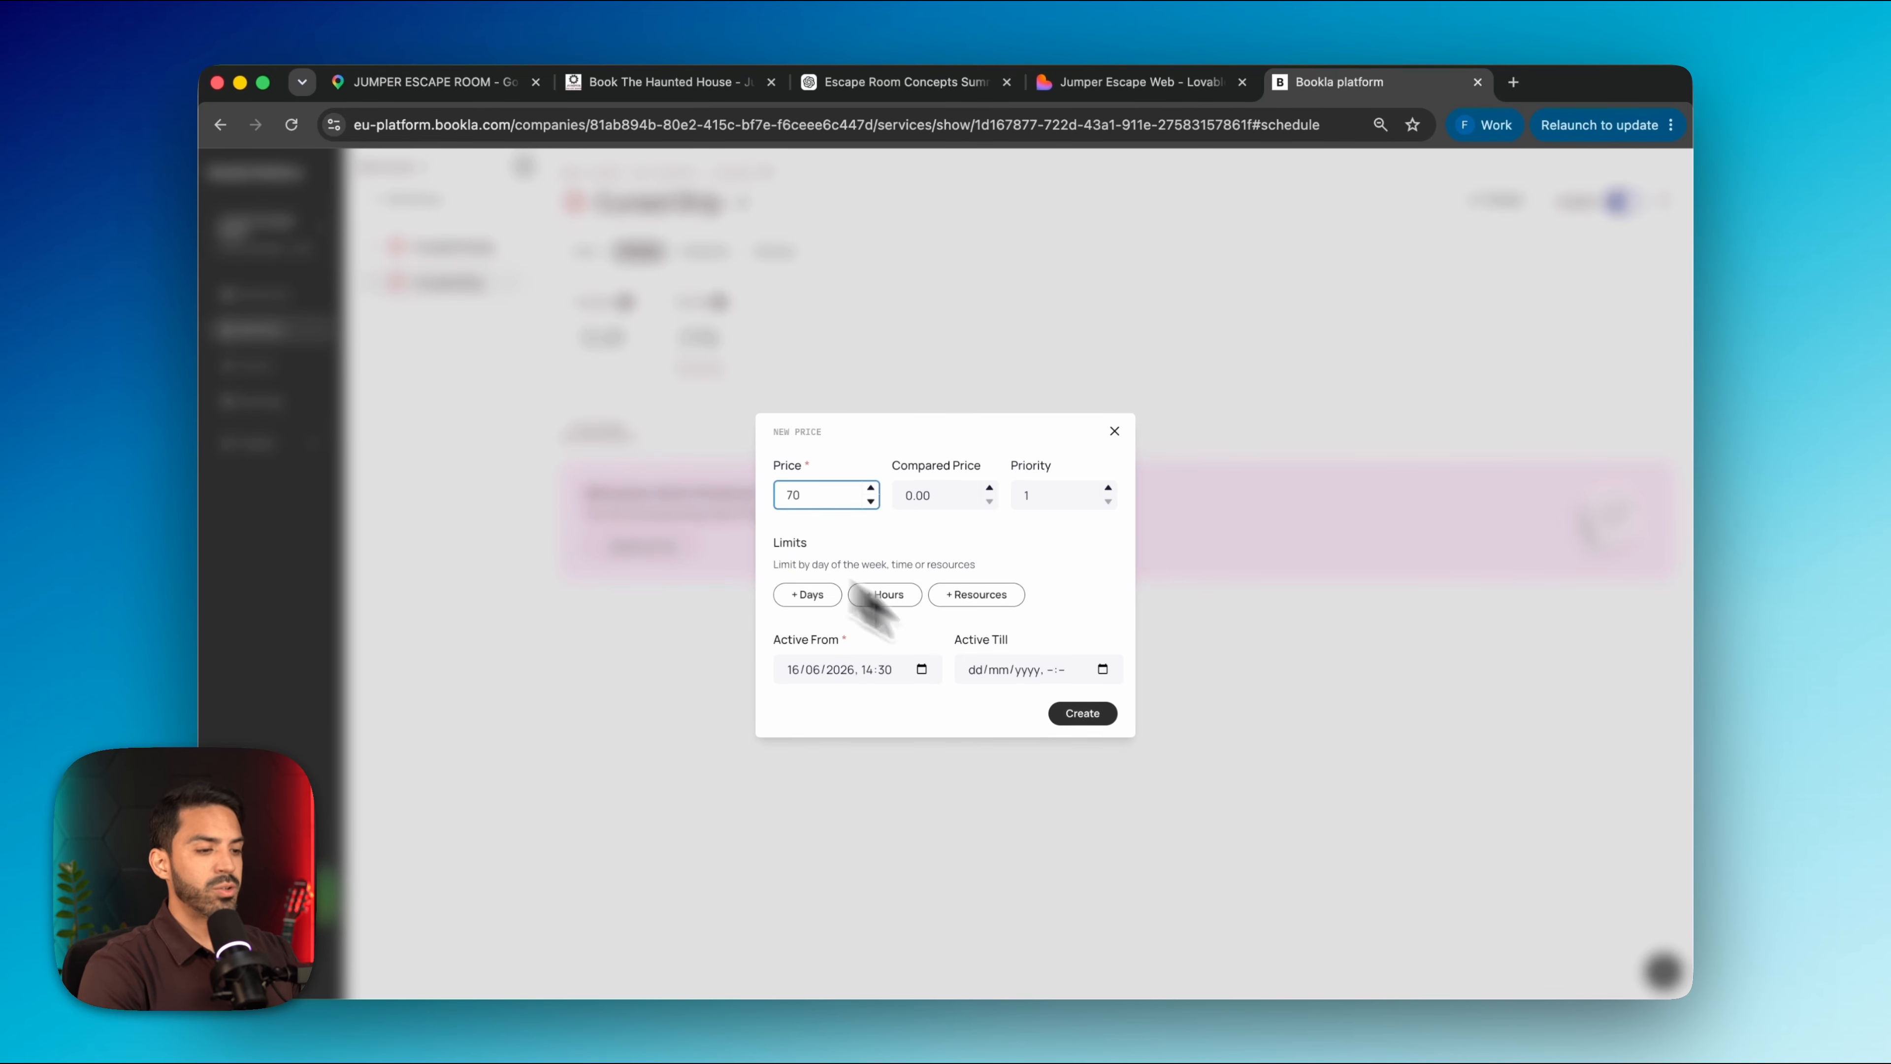
left_click(1082, 713)
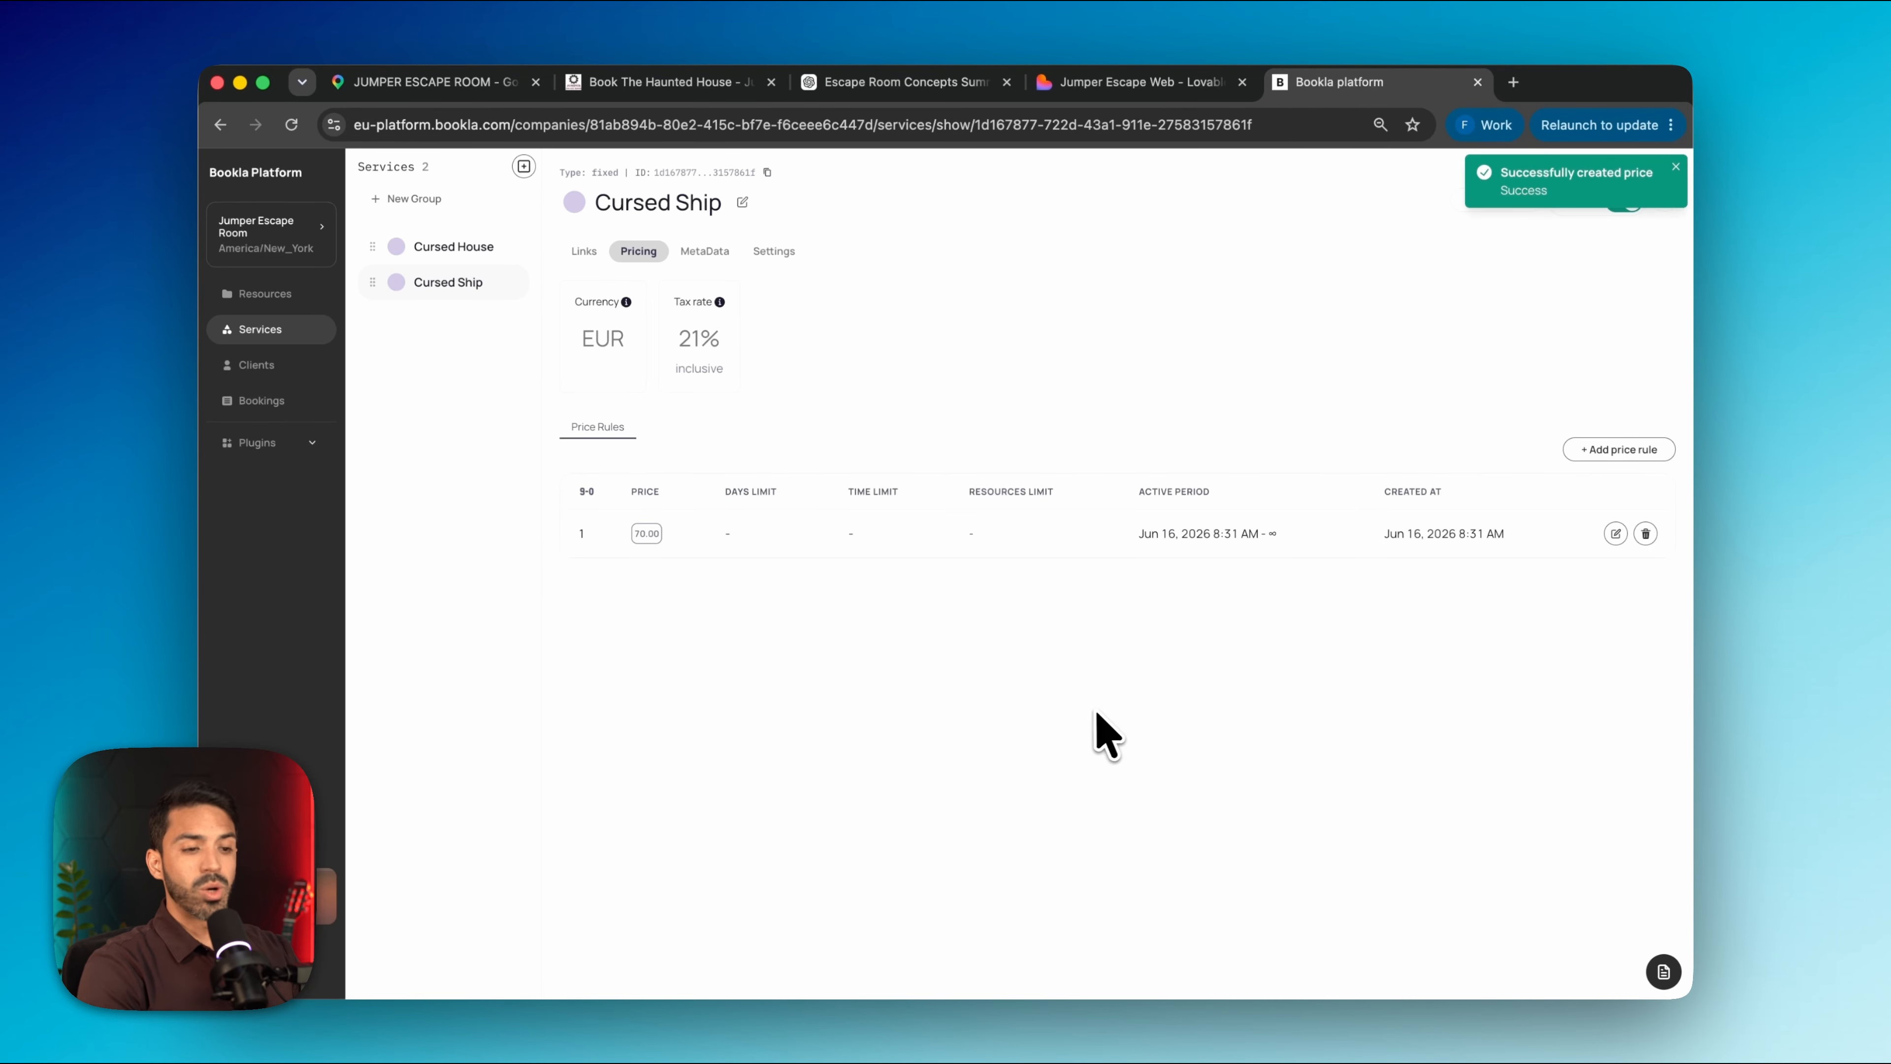
Add an 80.00 price rule with priority 2, limited to Saturdays
left_click(1624, 451)
left_click(852, 501)
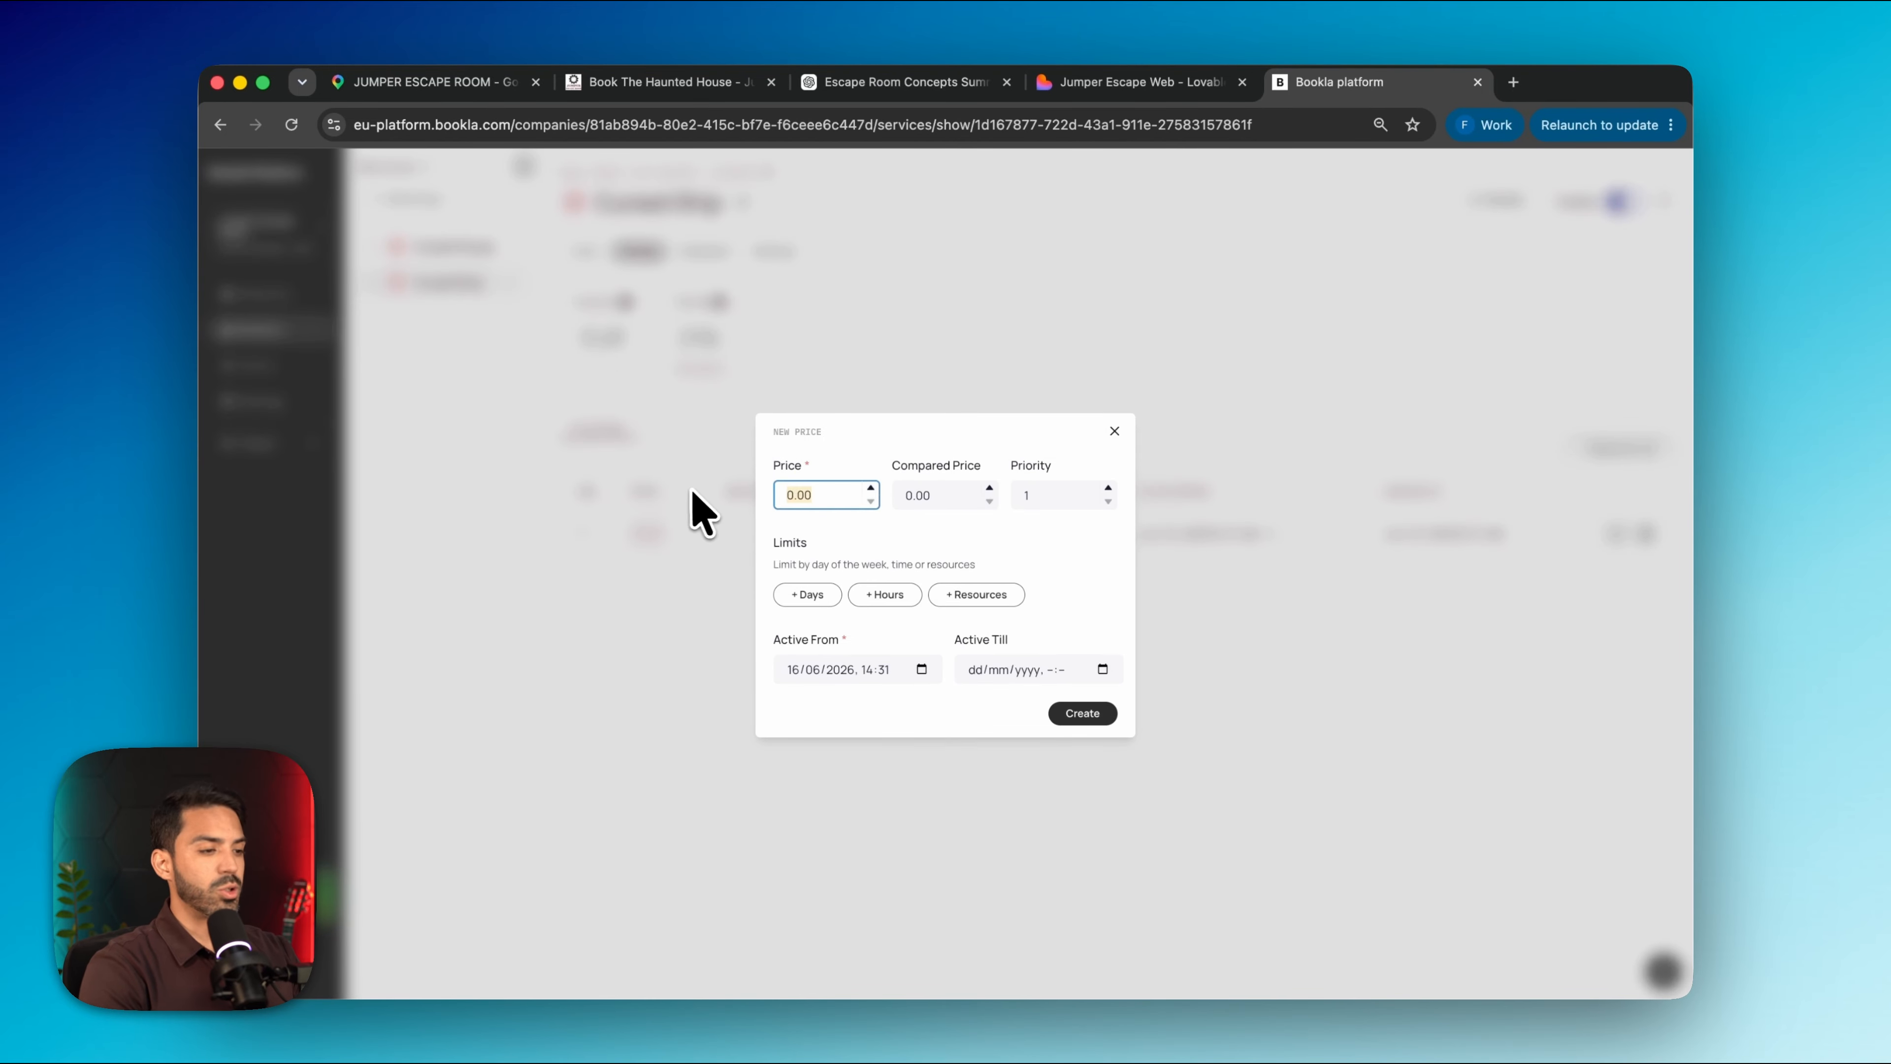
type("80")
left_click(1108, 488)
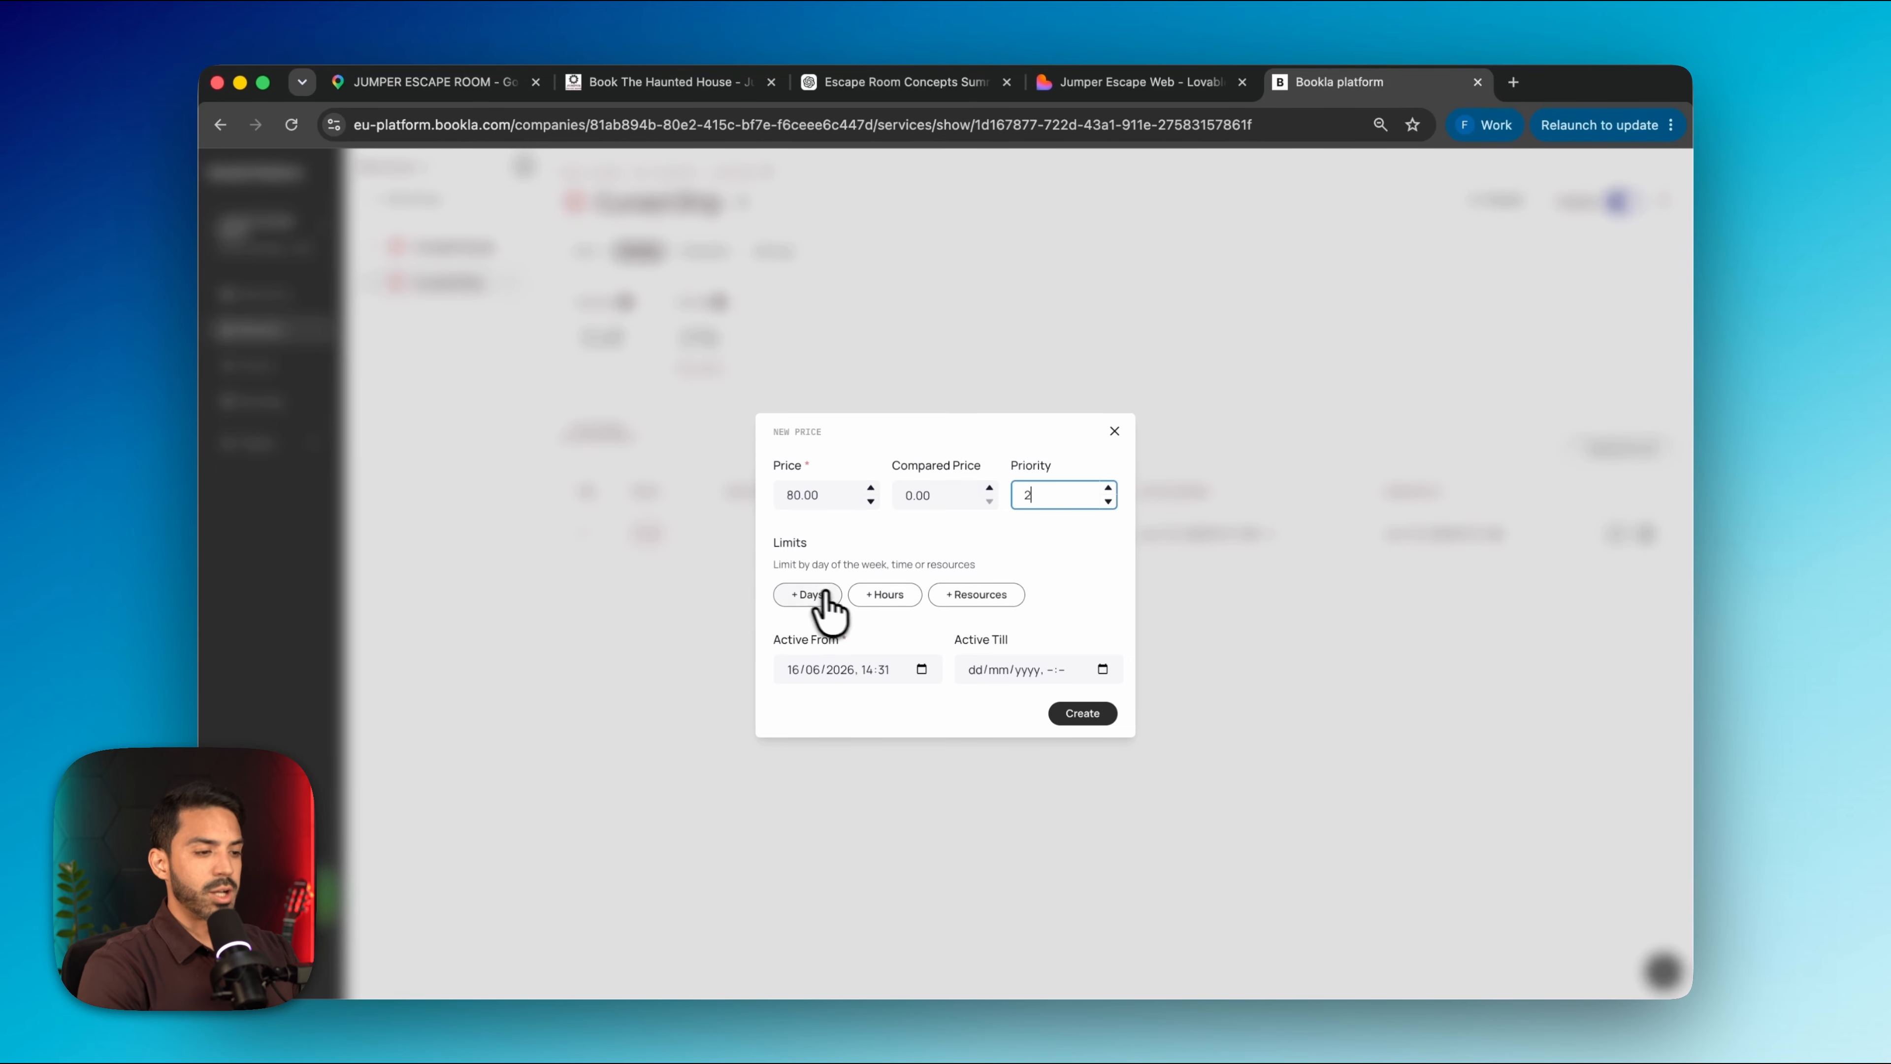
left_click(809, 595)
left_click(1028, 576)
left_click(1082, 731)
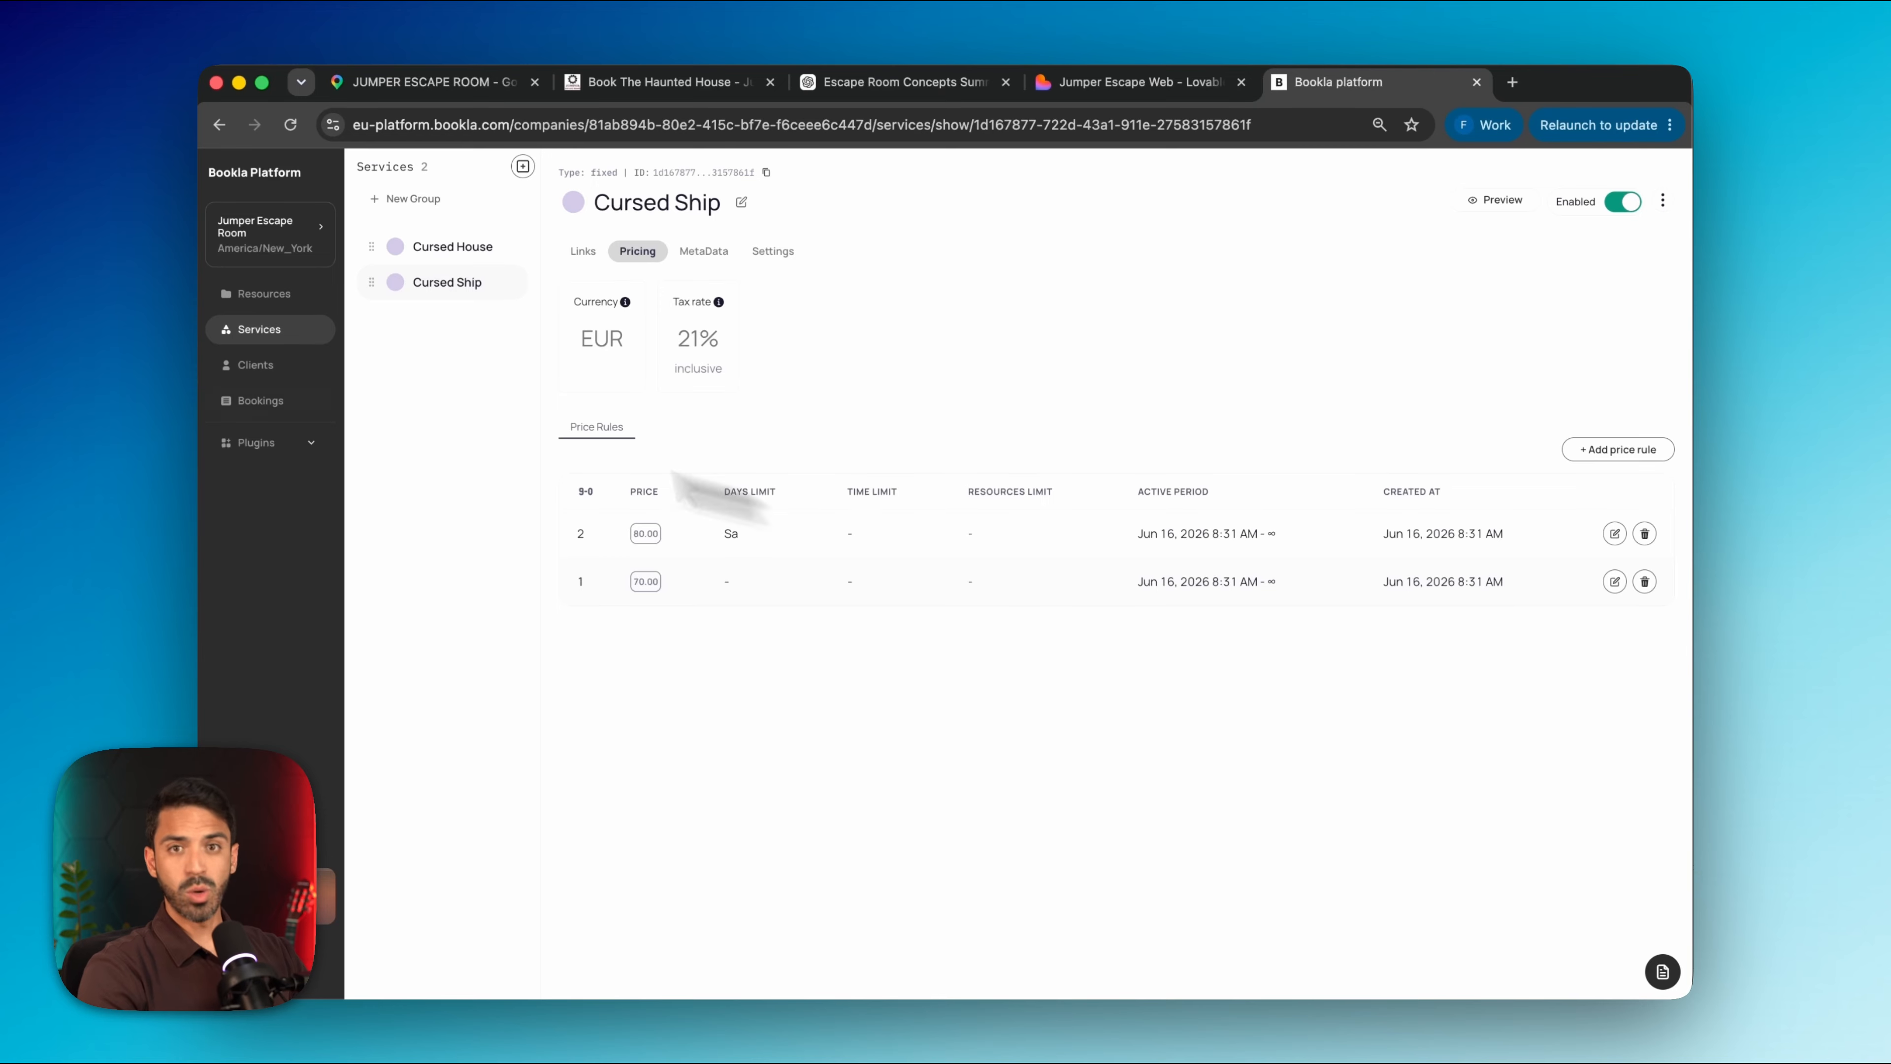
Expand Plugins in the Bookla sidebar to reveal Add plugin
left_click(283, 443)
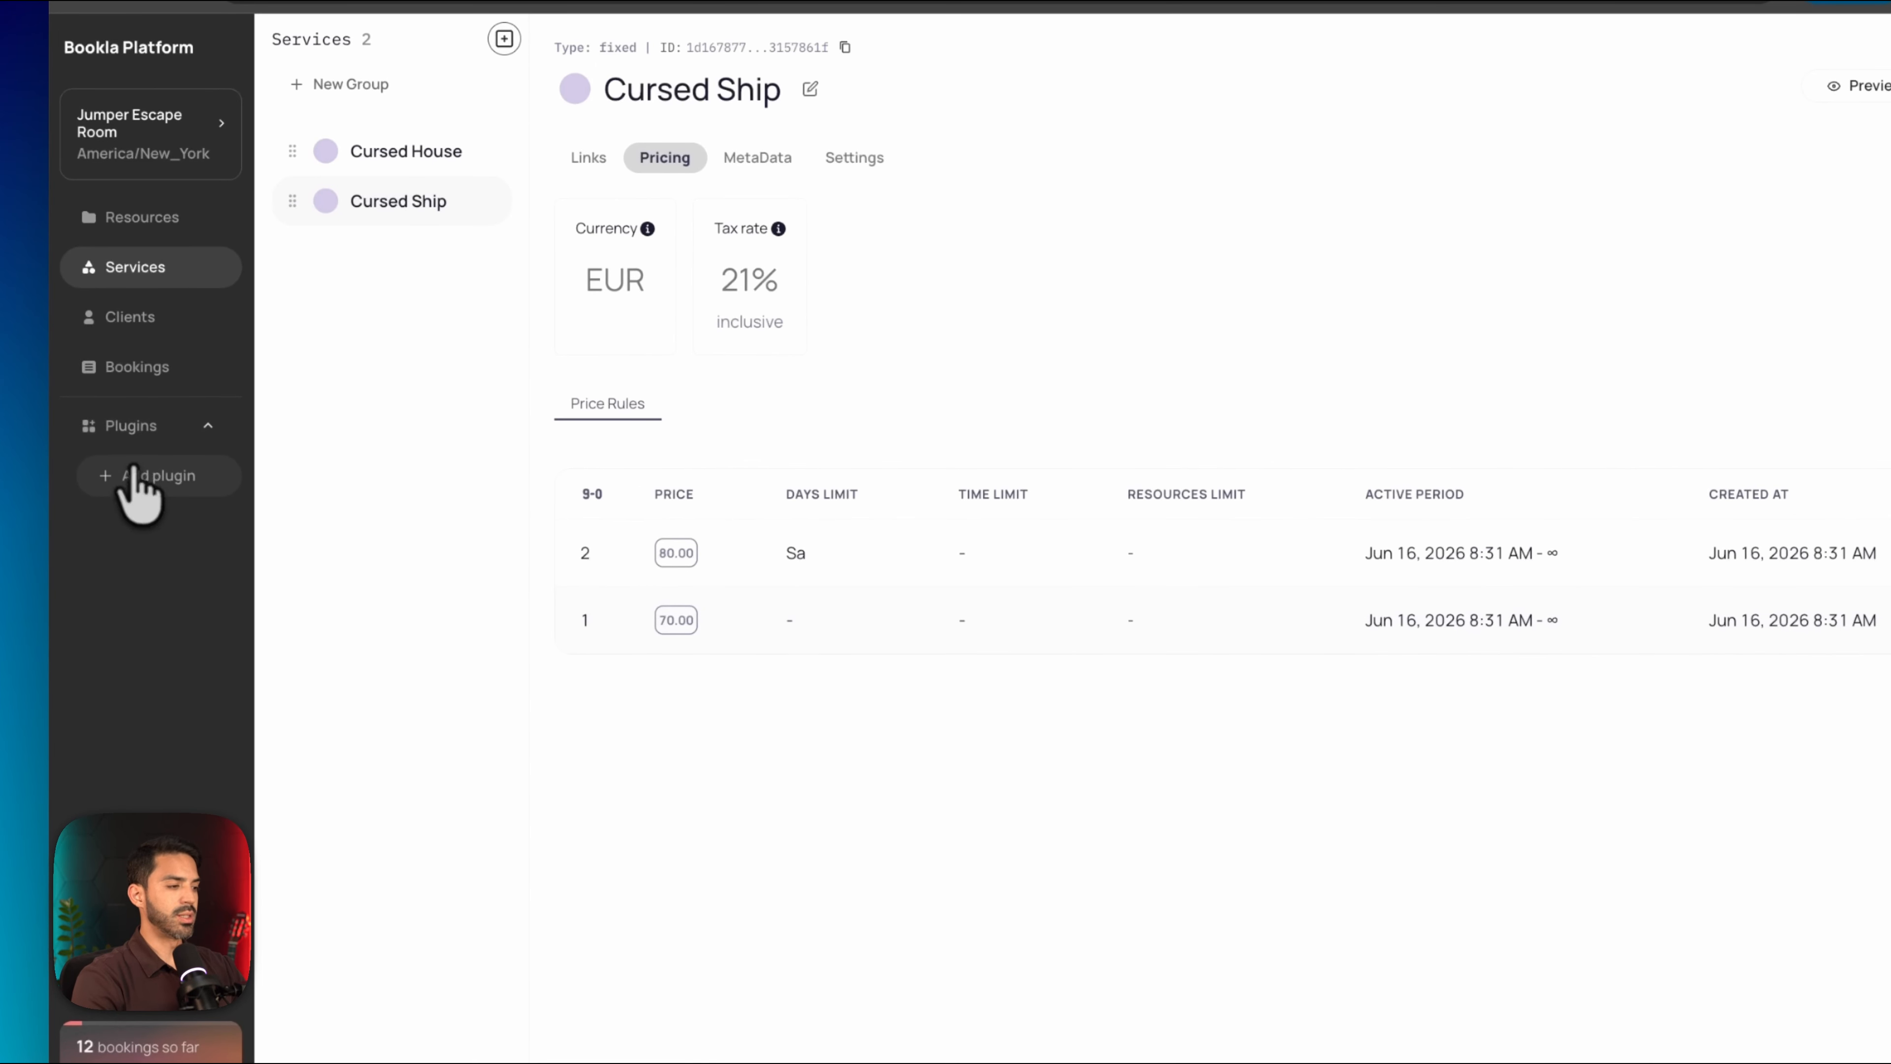
Add Stripe, Service Add-Ons, Email notifications, Promo Codes and Booking Rules from the plugin marketplace
left_click(143, 477)
left_click(1631, 794)
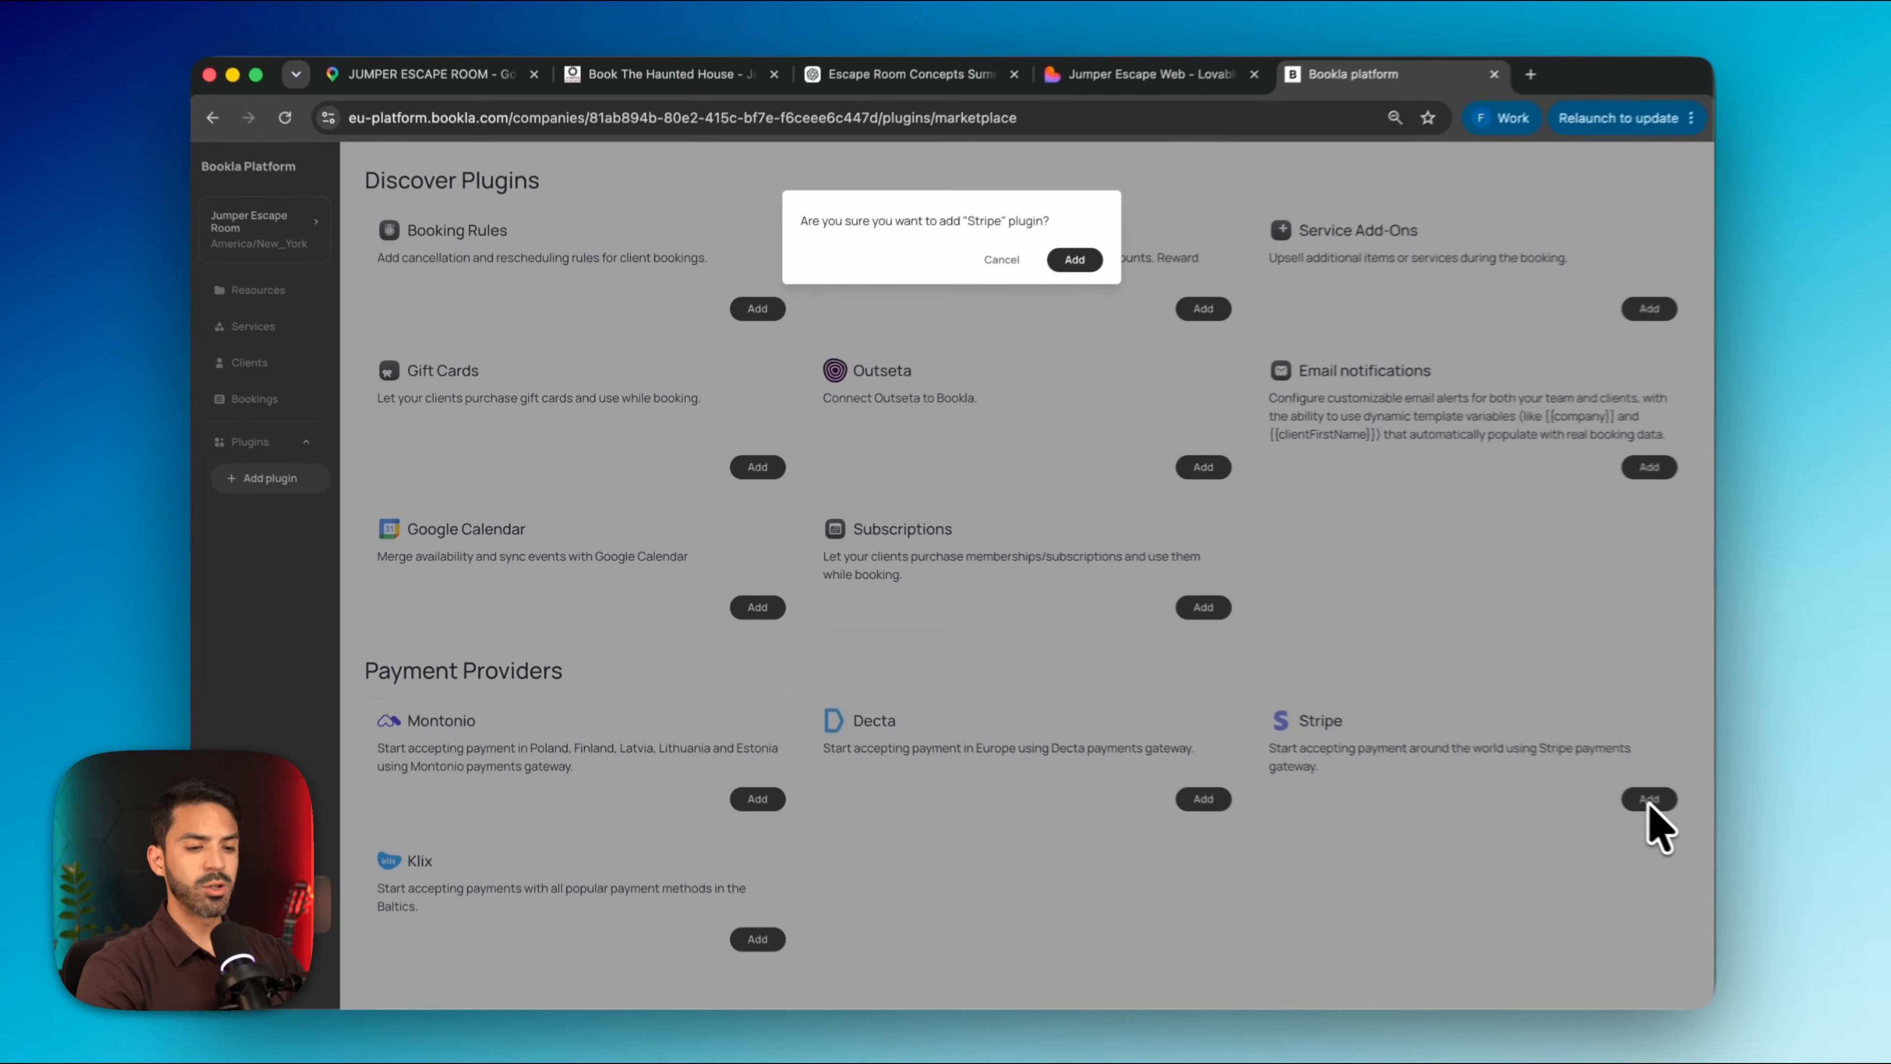
left_click(1066, 263)
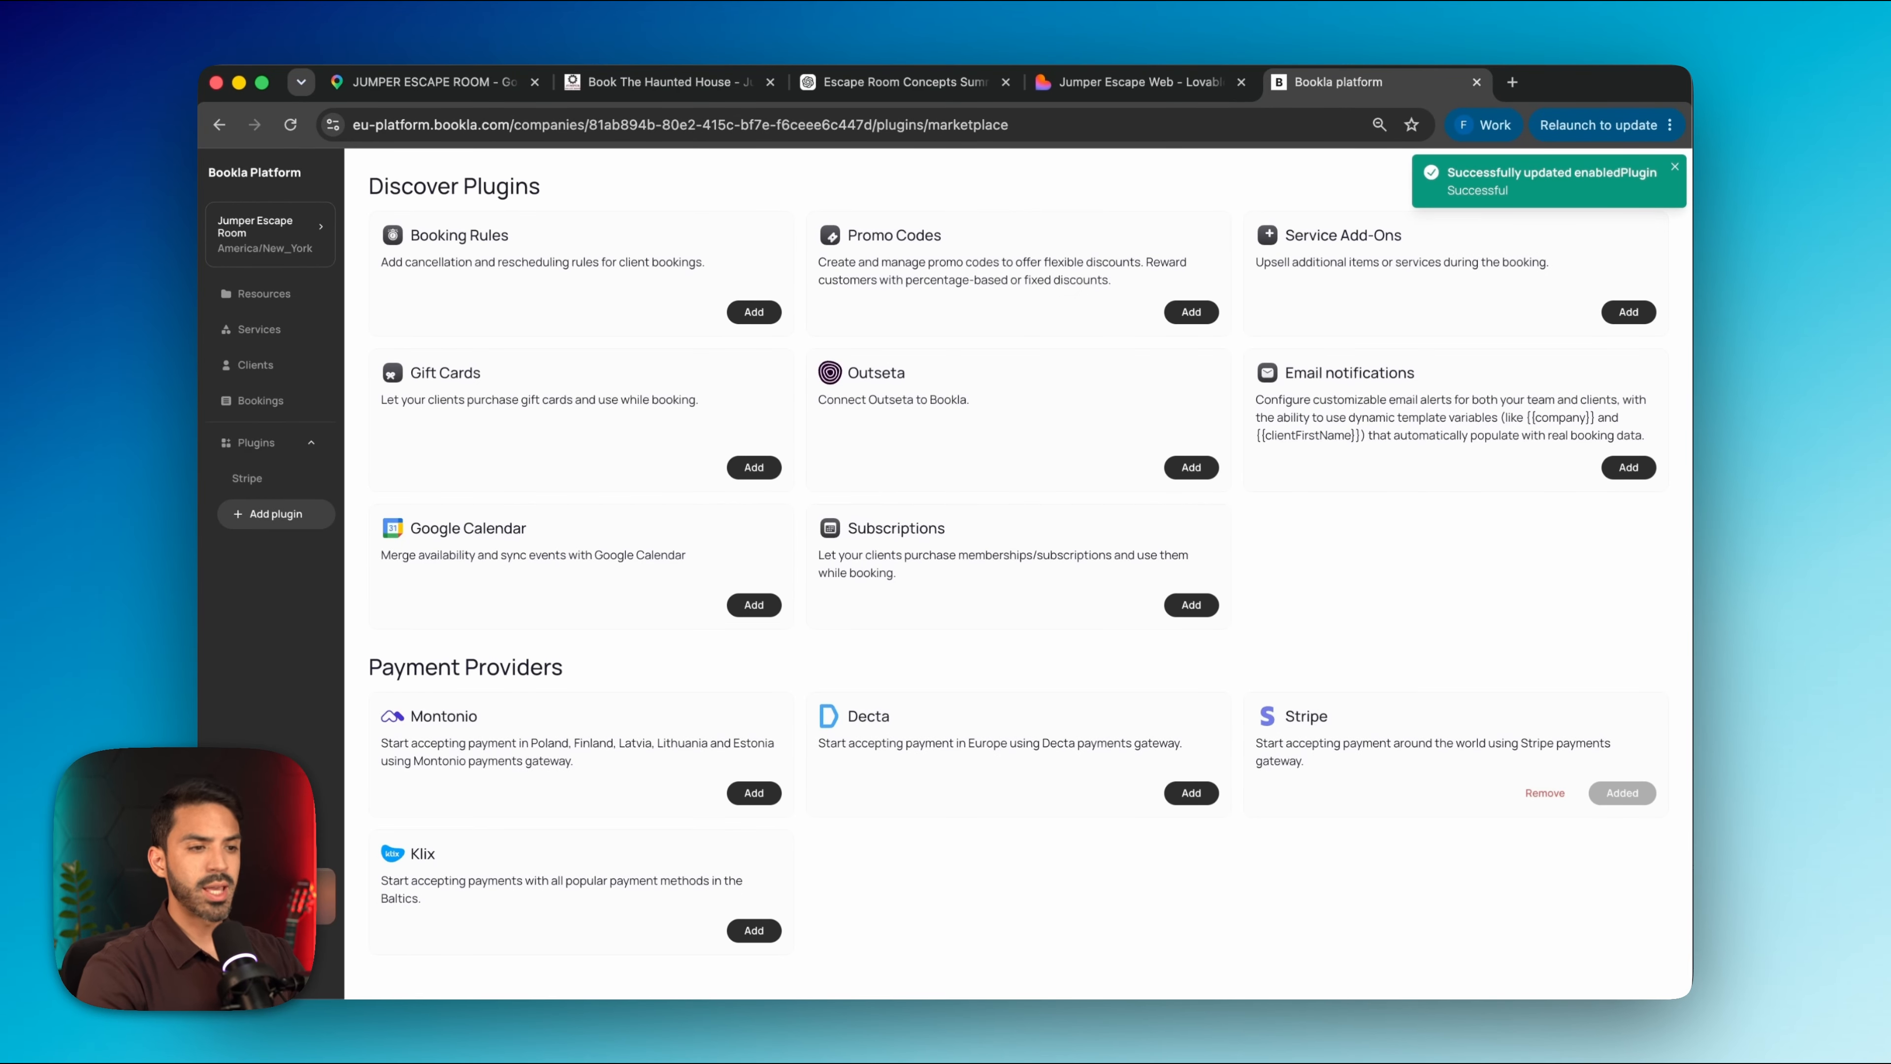
left_click(1616, 315)
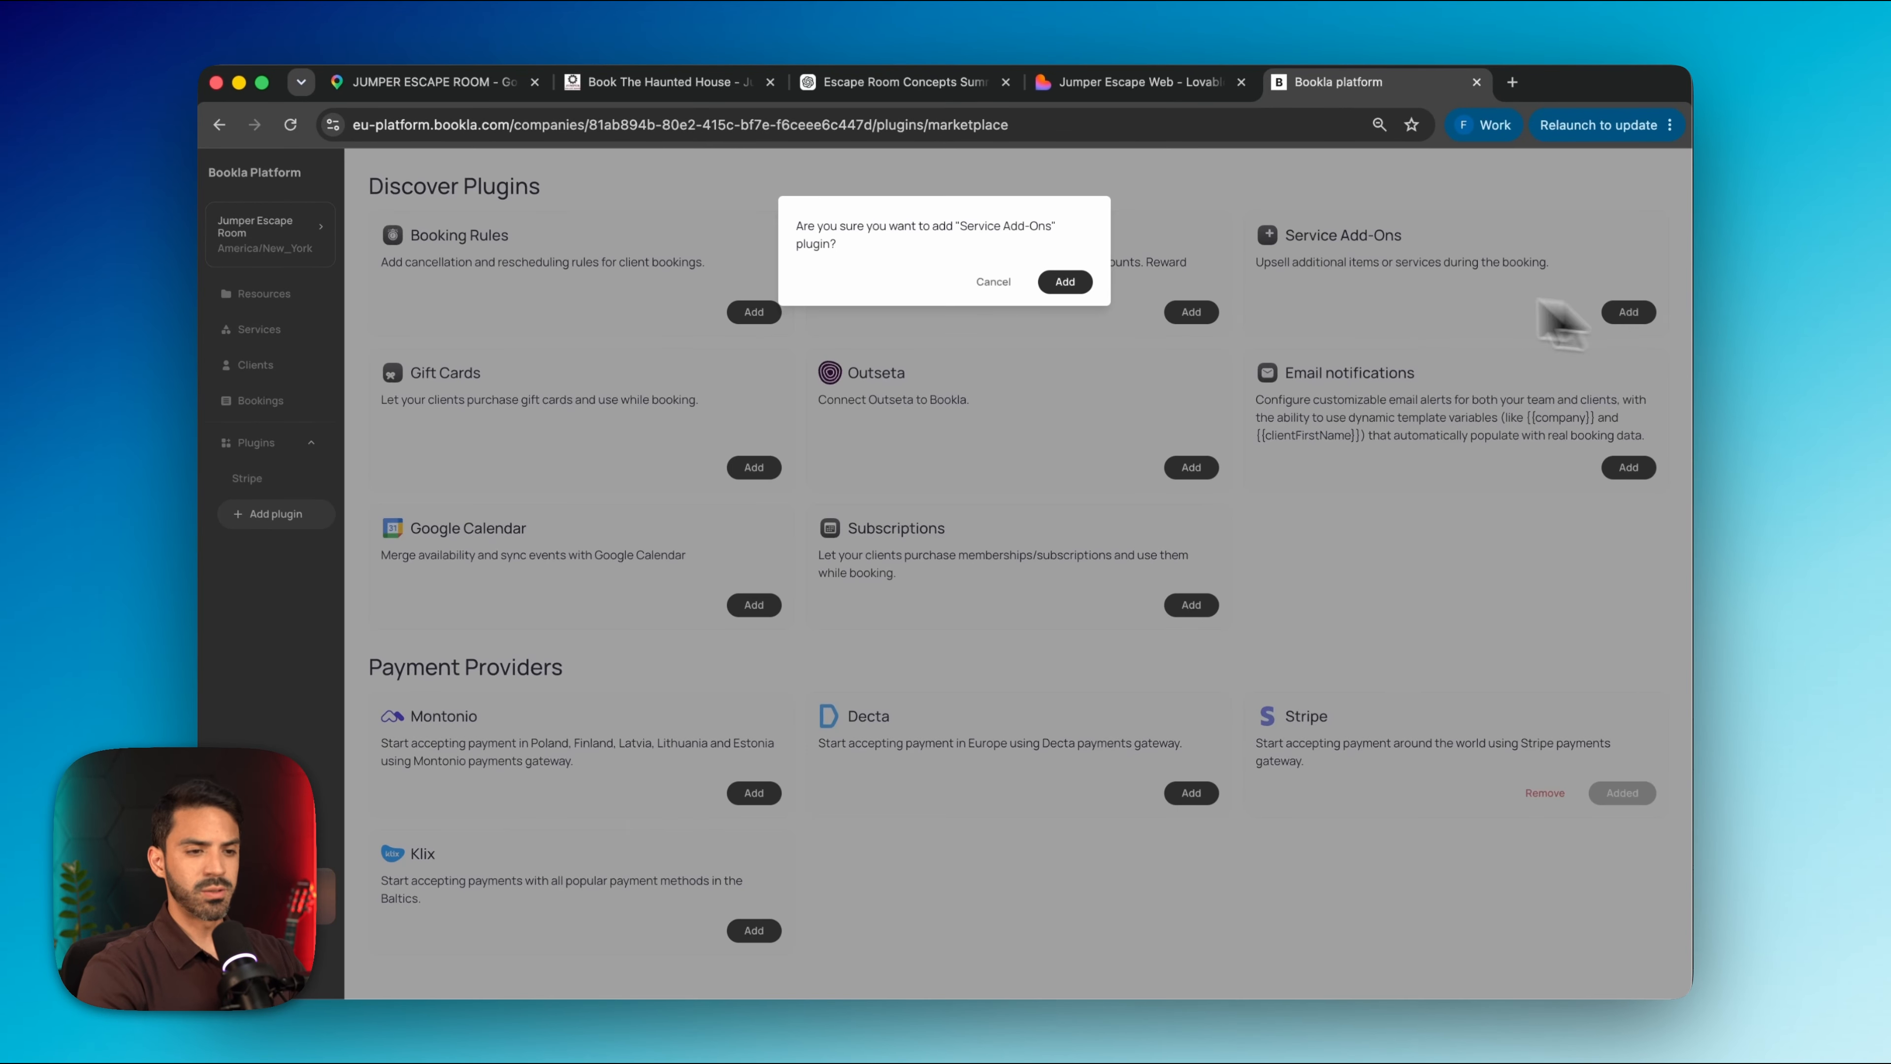
left_click(1065, 282)
left_click(1628, 467)
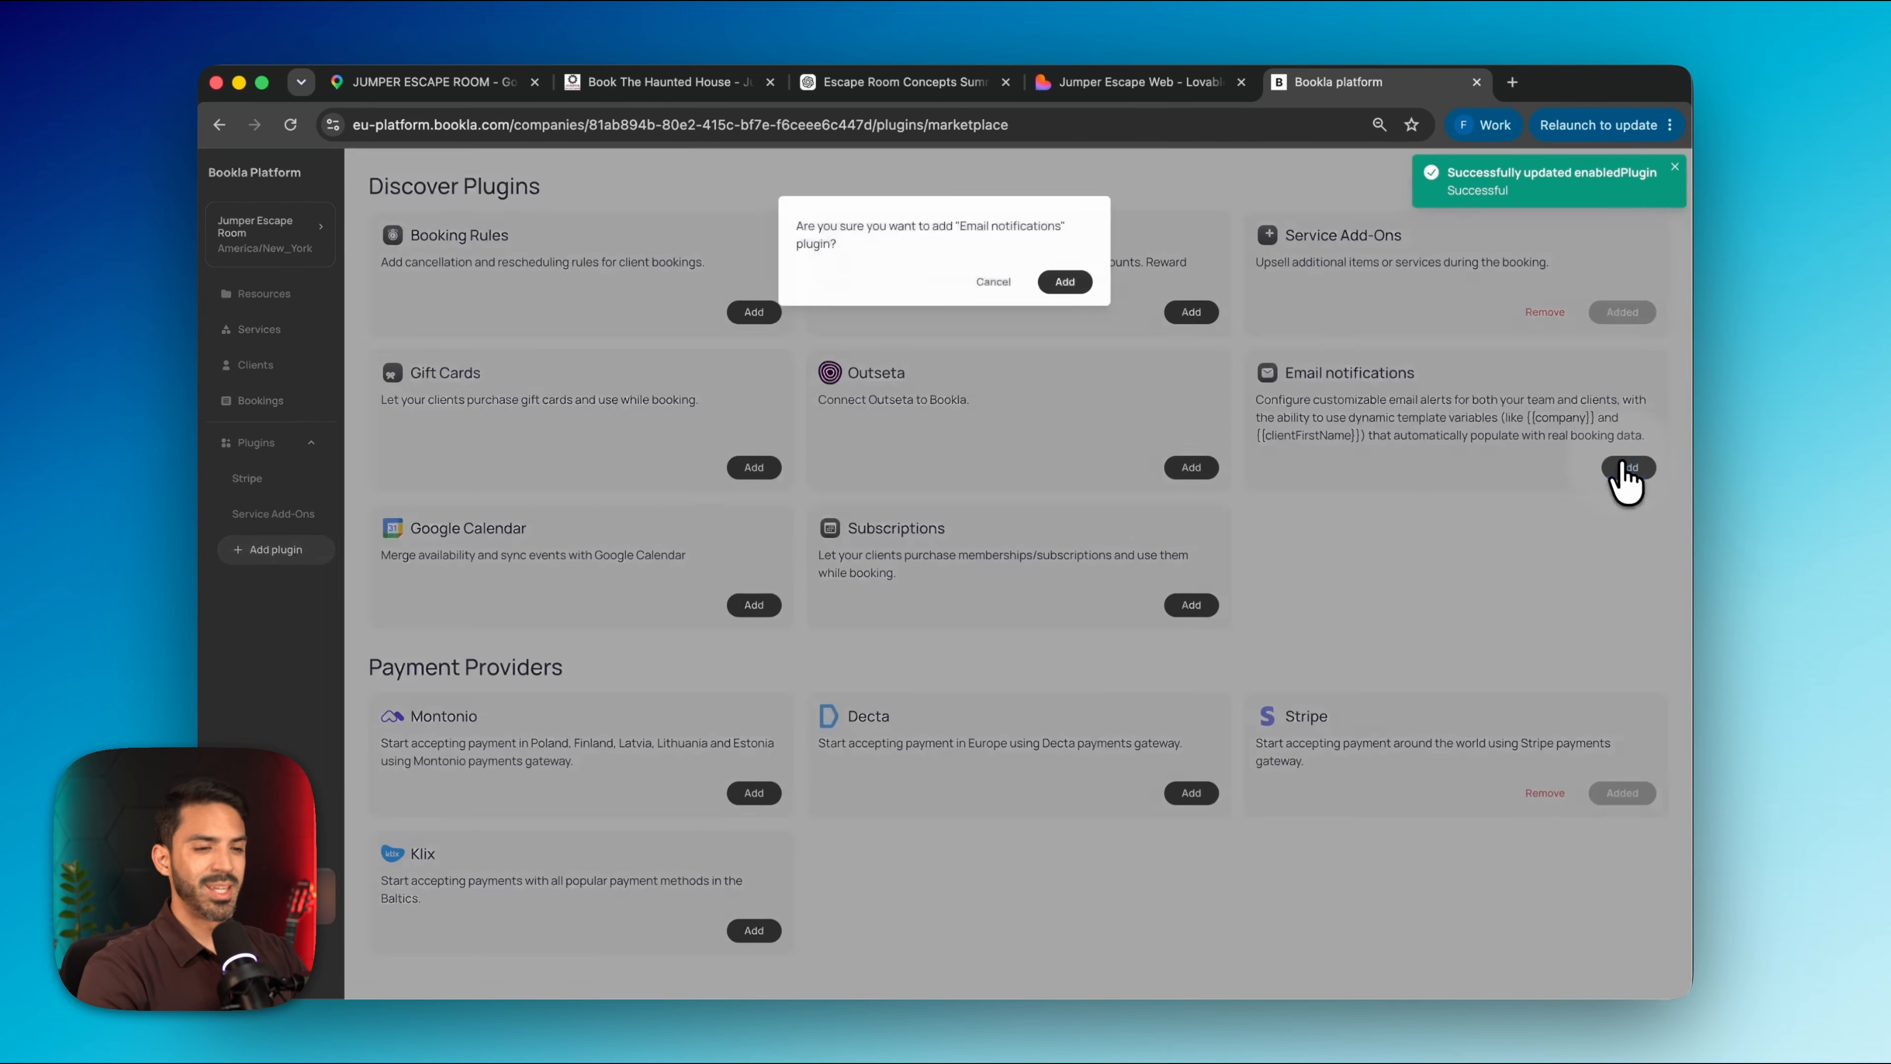
left_click(1065, 283)
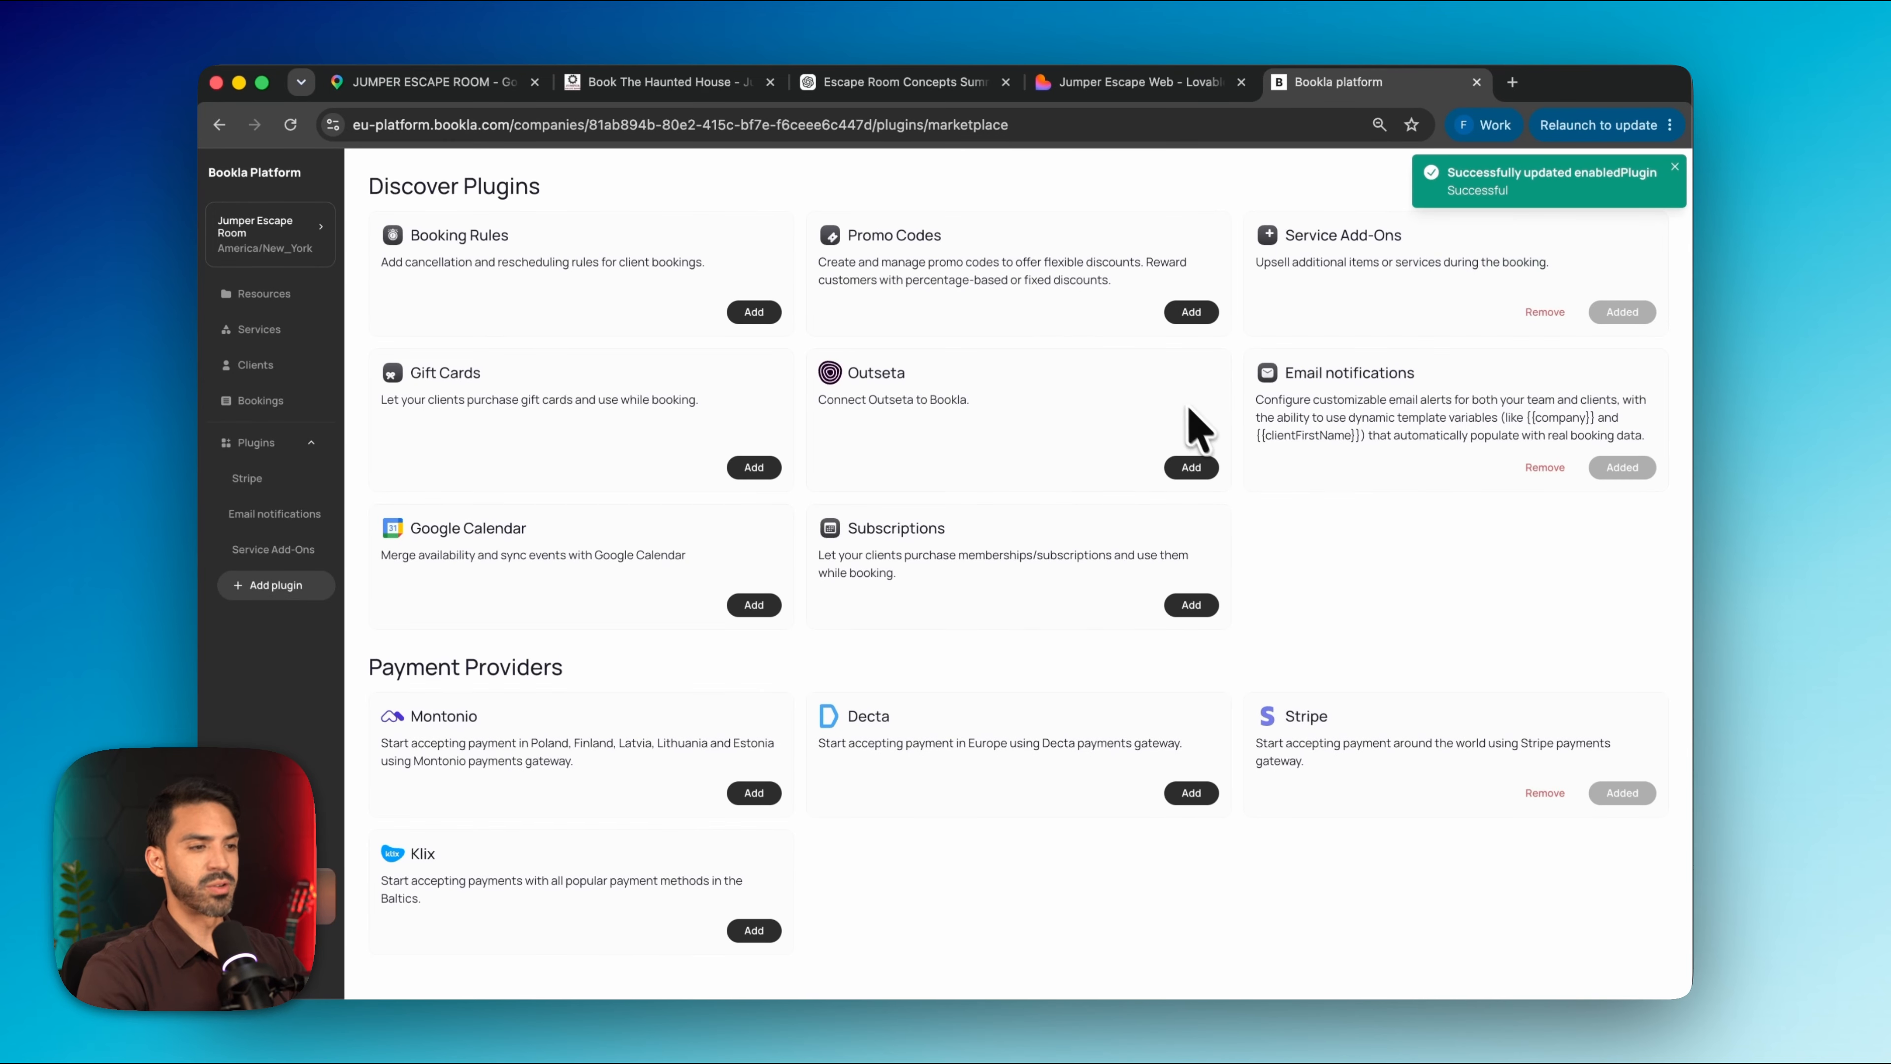
left_click(1185, 313)
left_click(1064, 270)
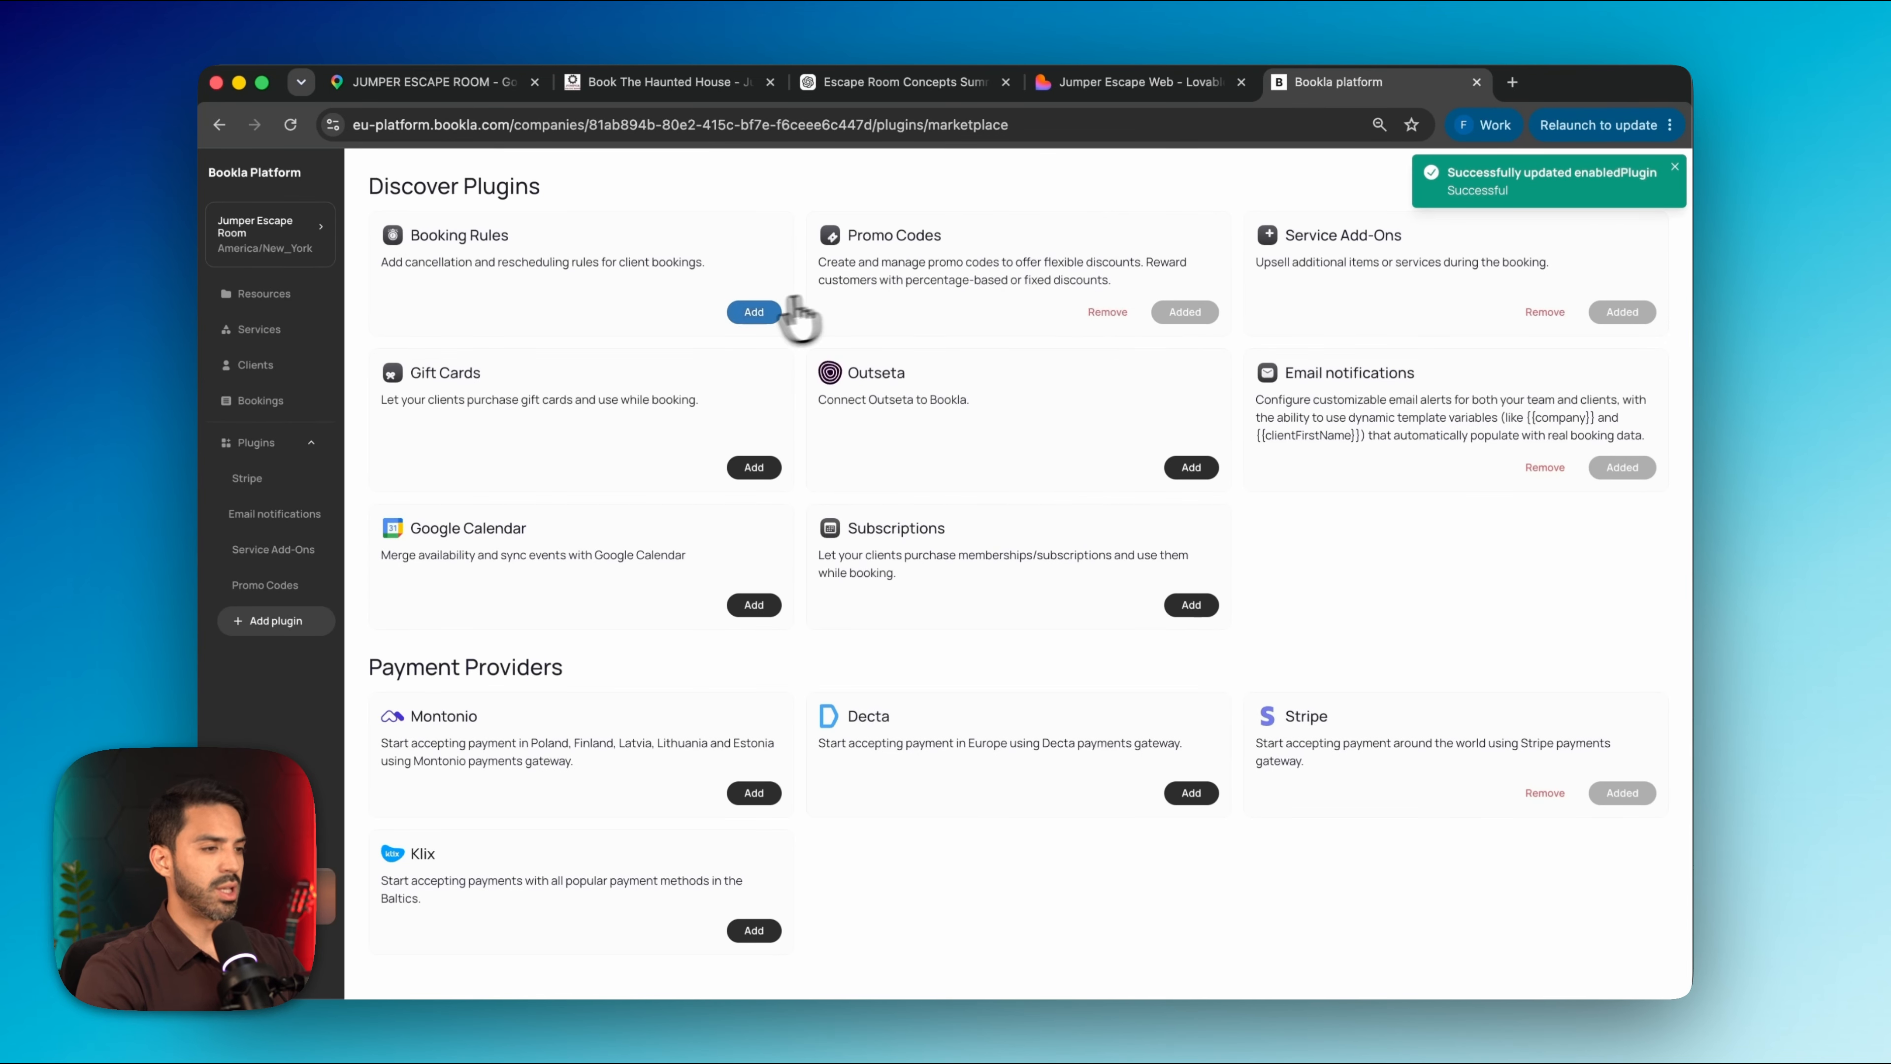
left_click(778, 311)
left_click(1065, 264)
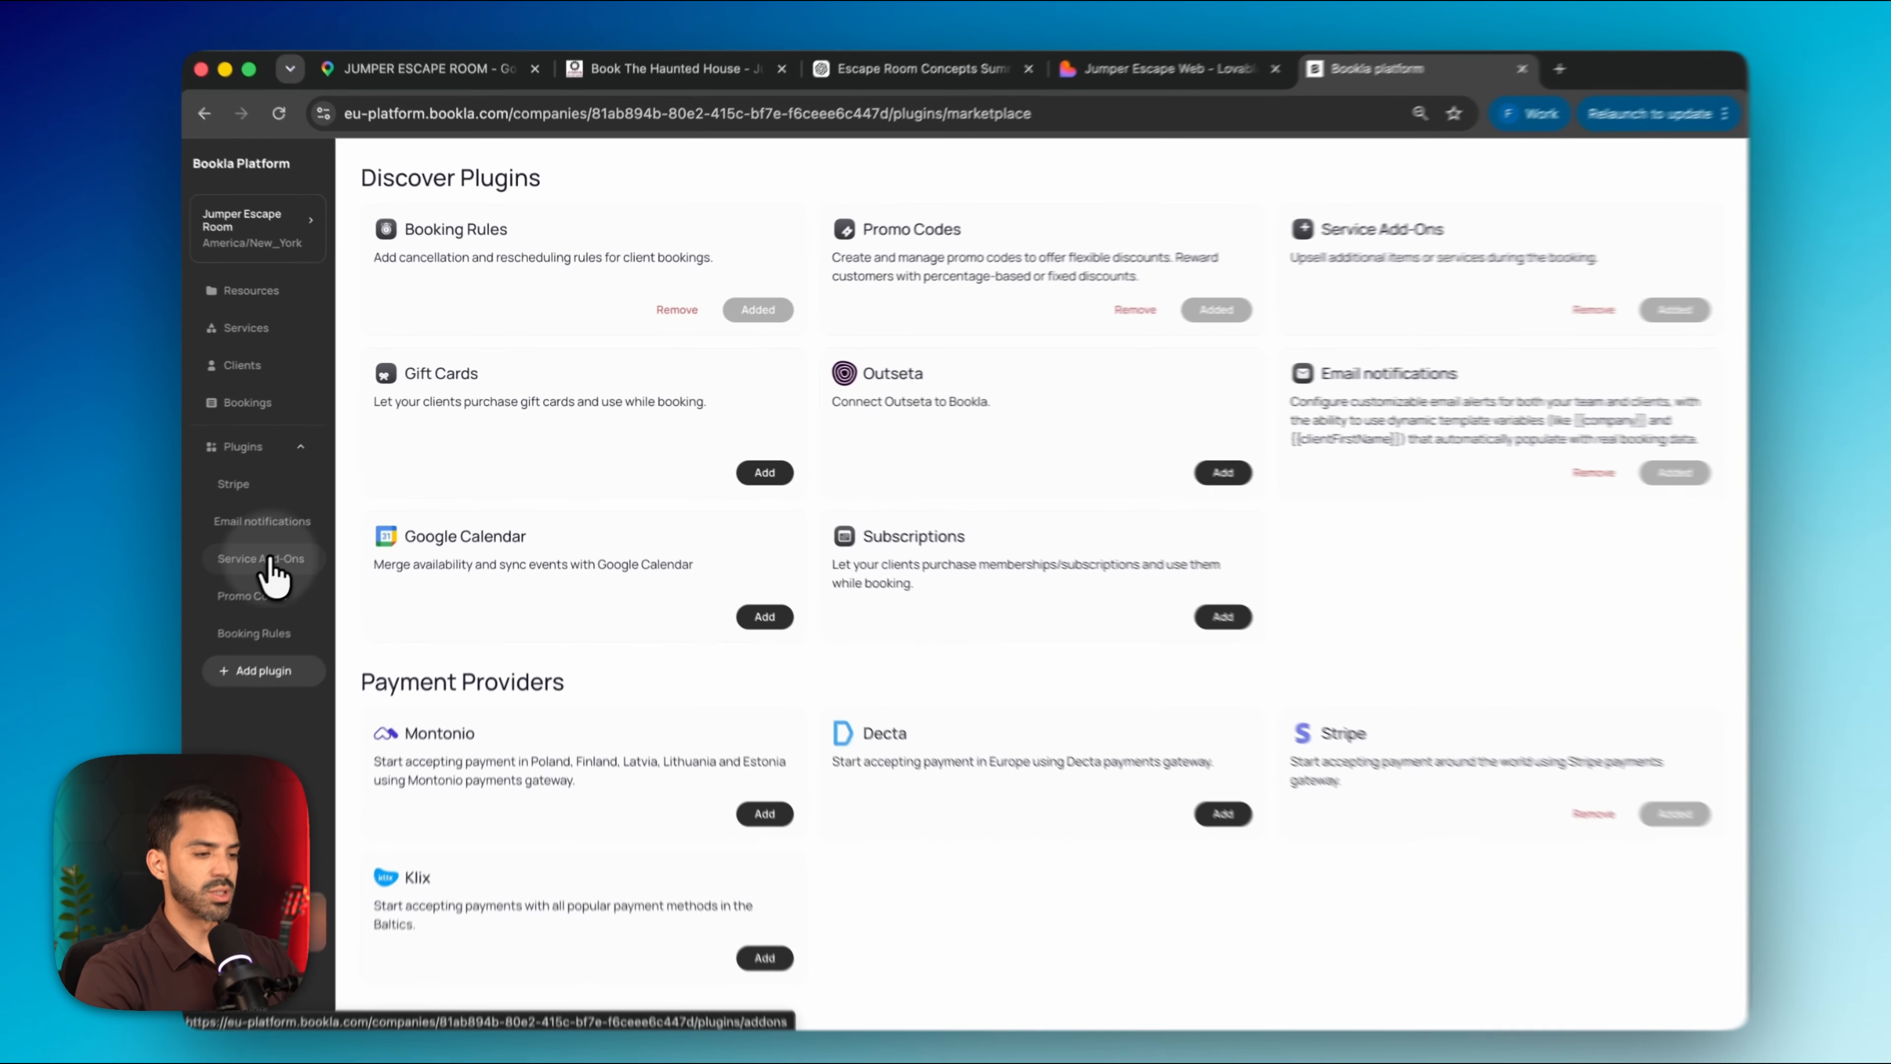
left_click(267, 560)
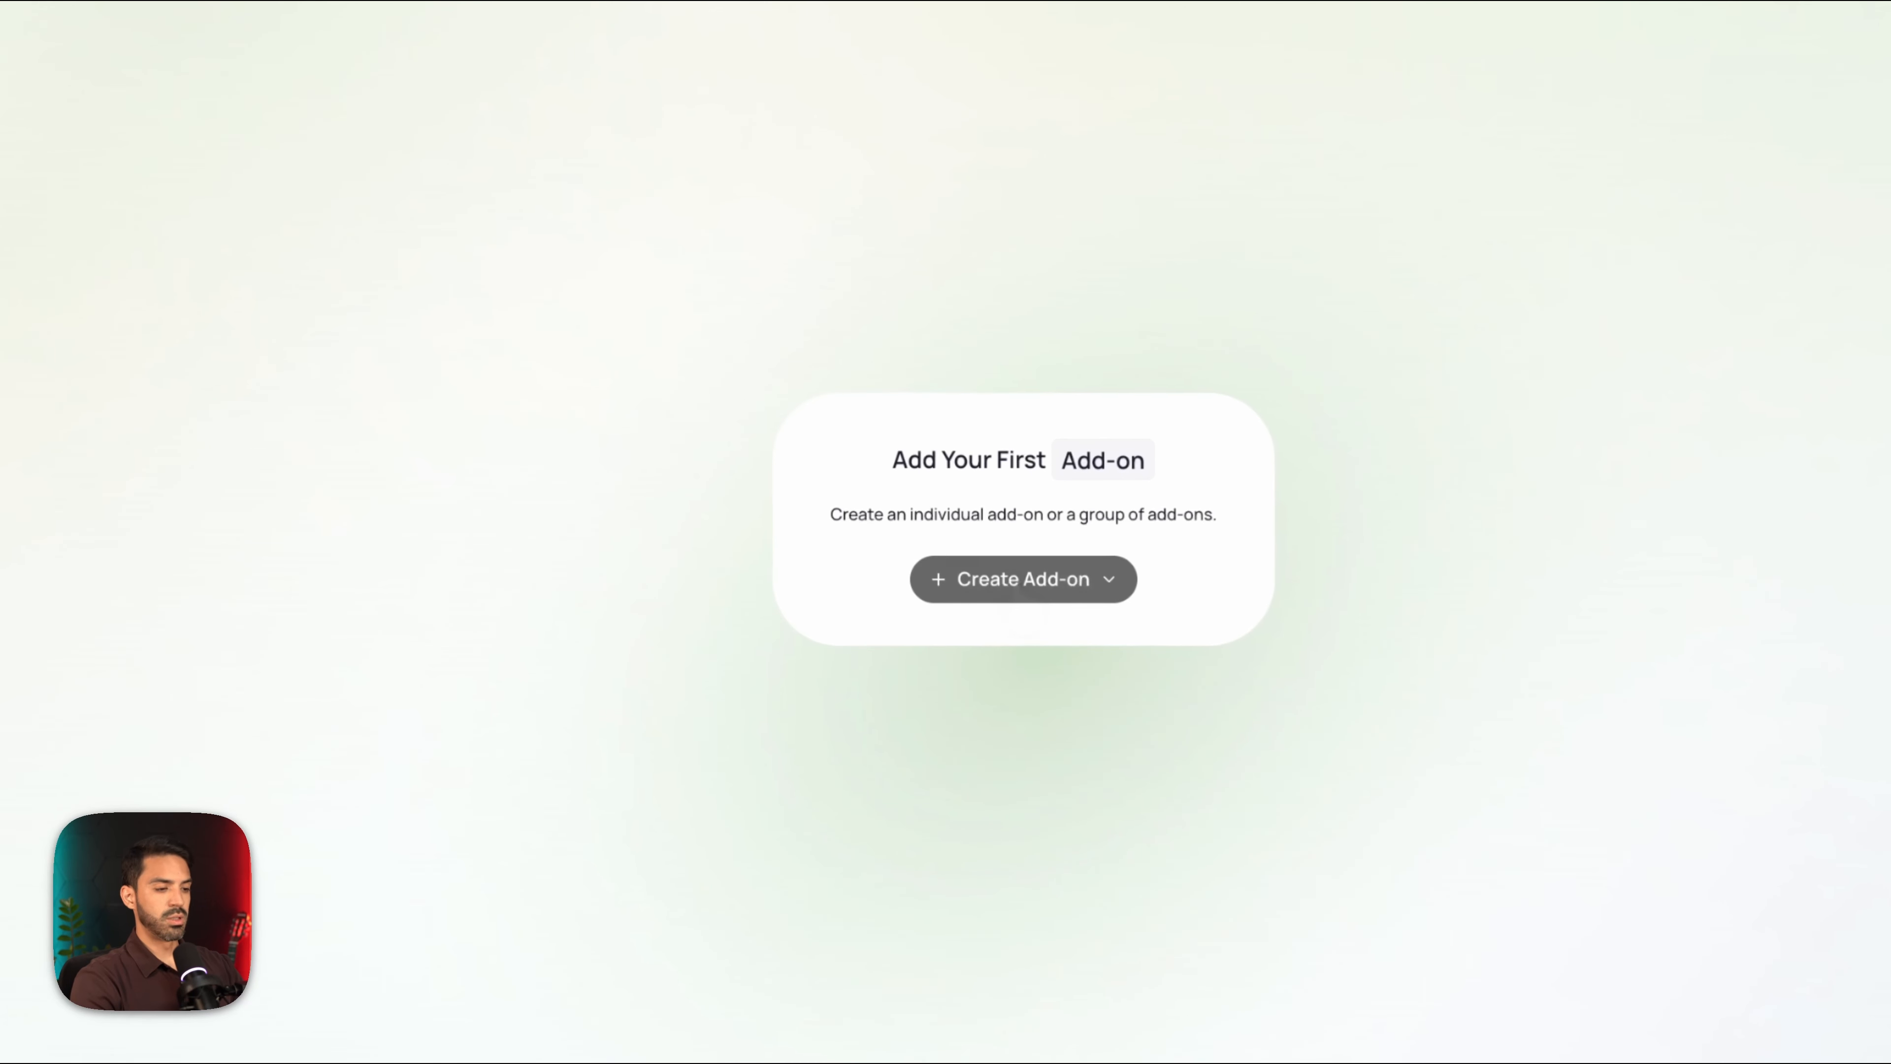
Start a new add-on group and add extra members to it
left_click(1018, 612)
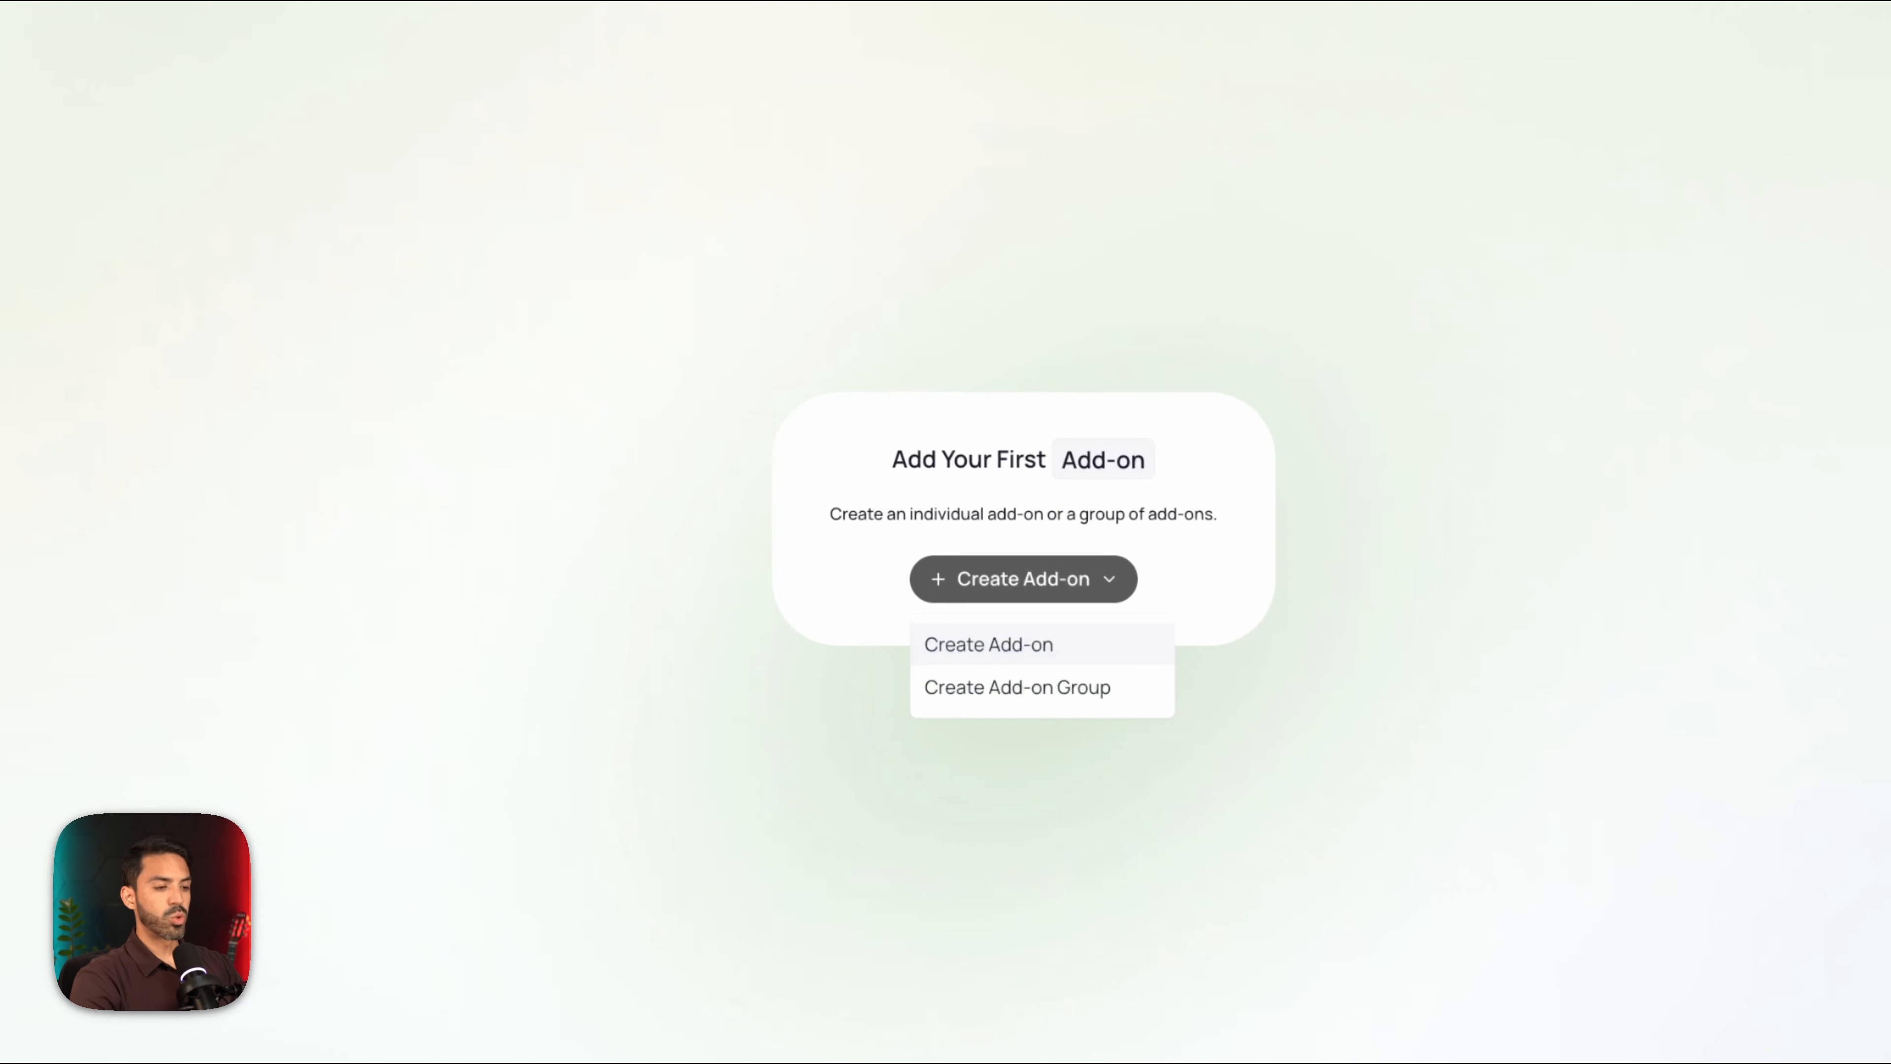
left_click(991, 687)
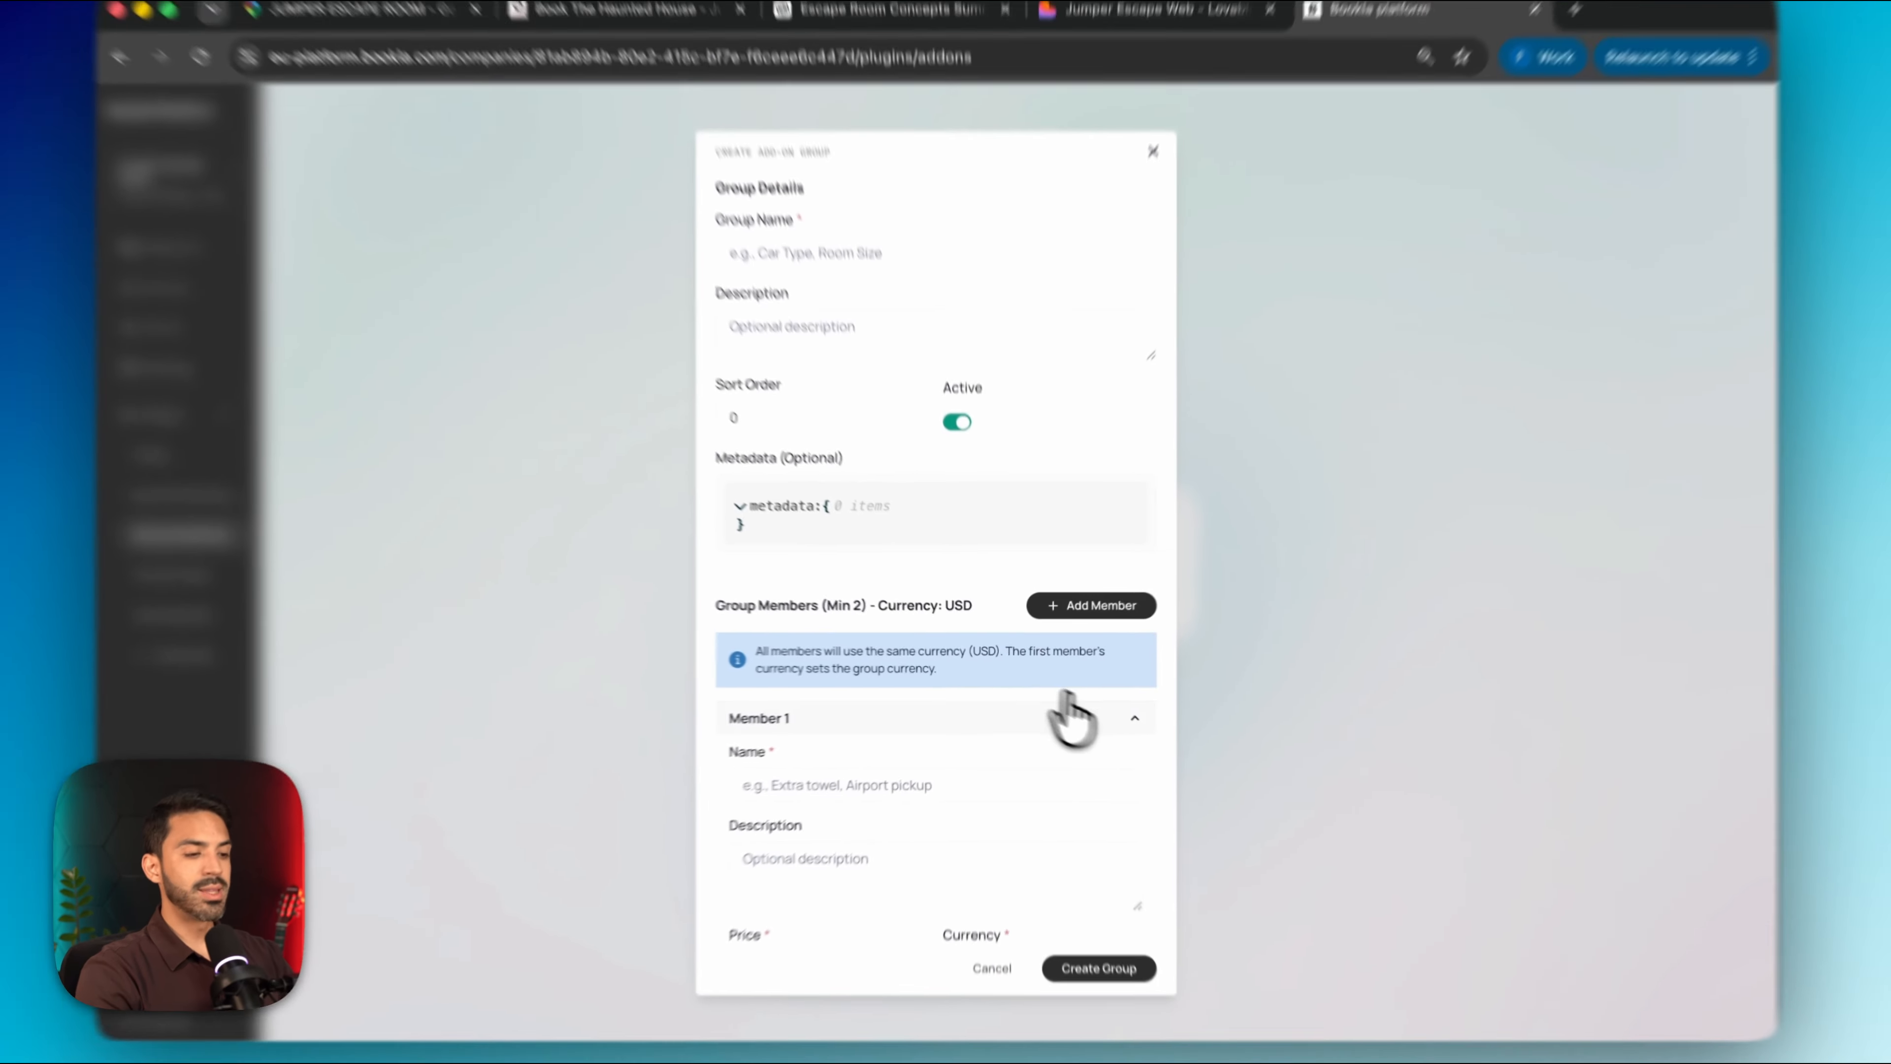
left_click(1187, 740)
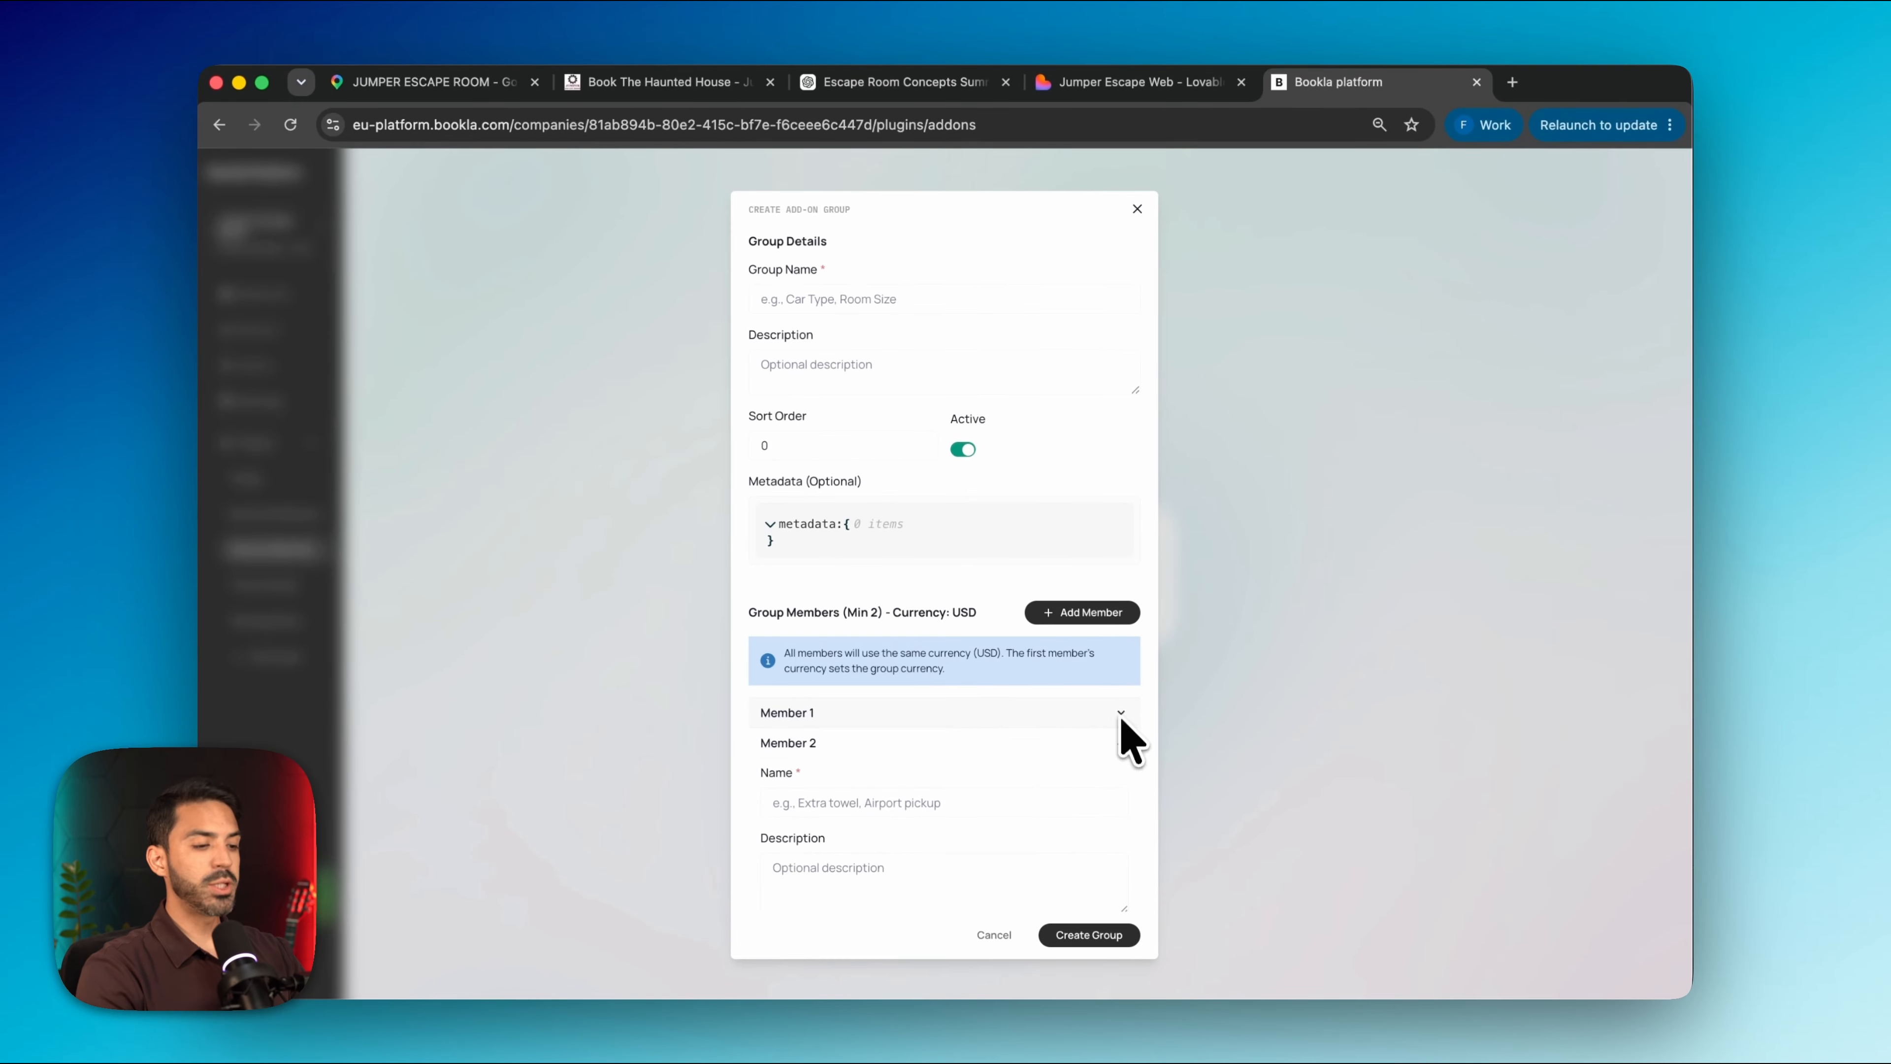
left_click(1120, 743)
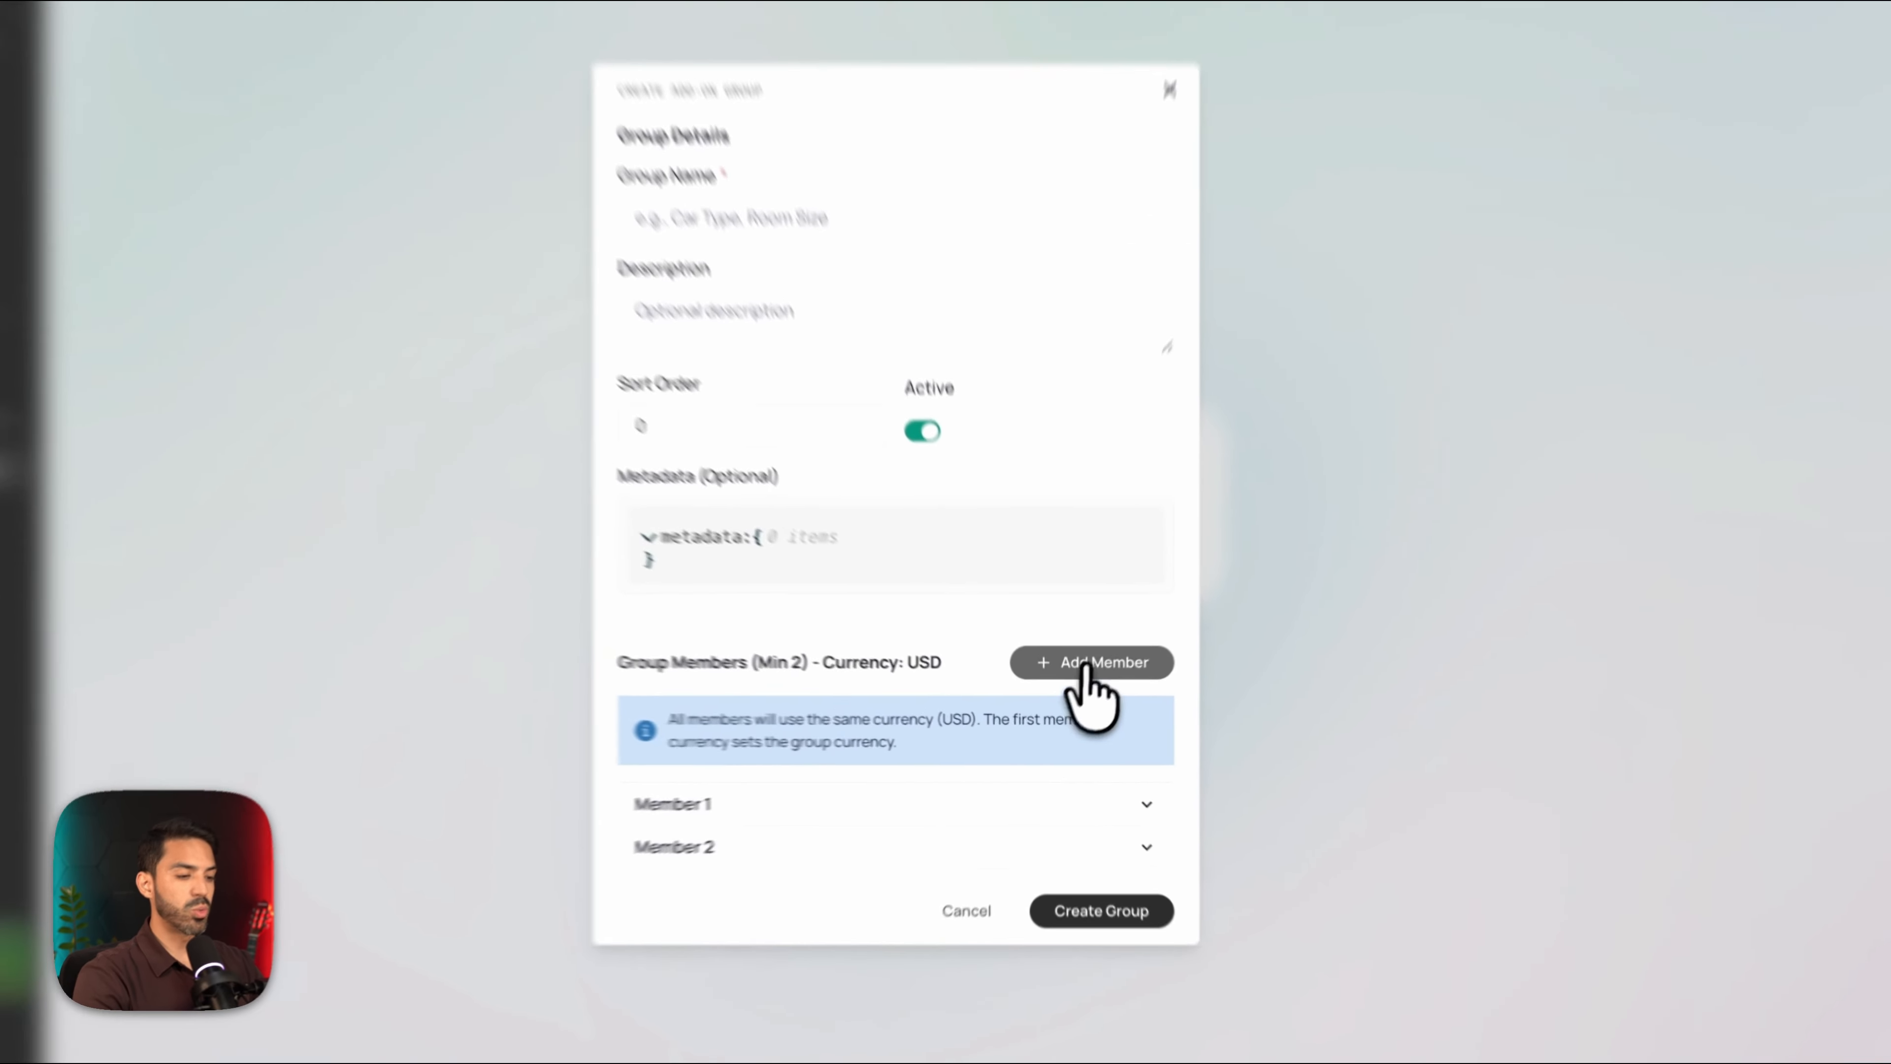
left_click(1083, 686)
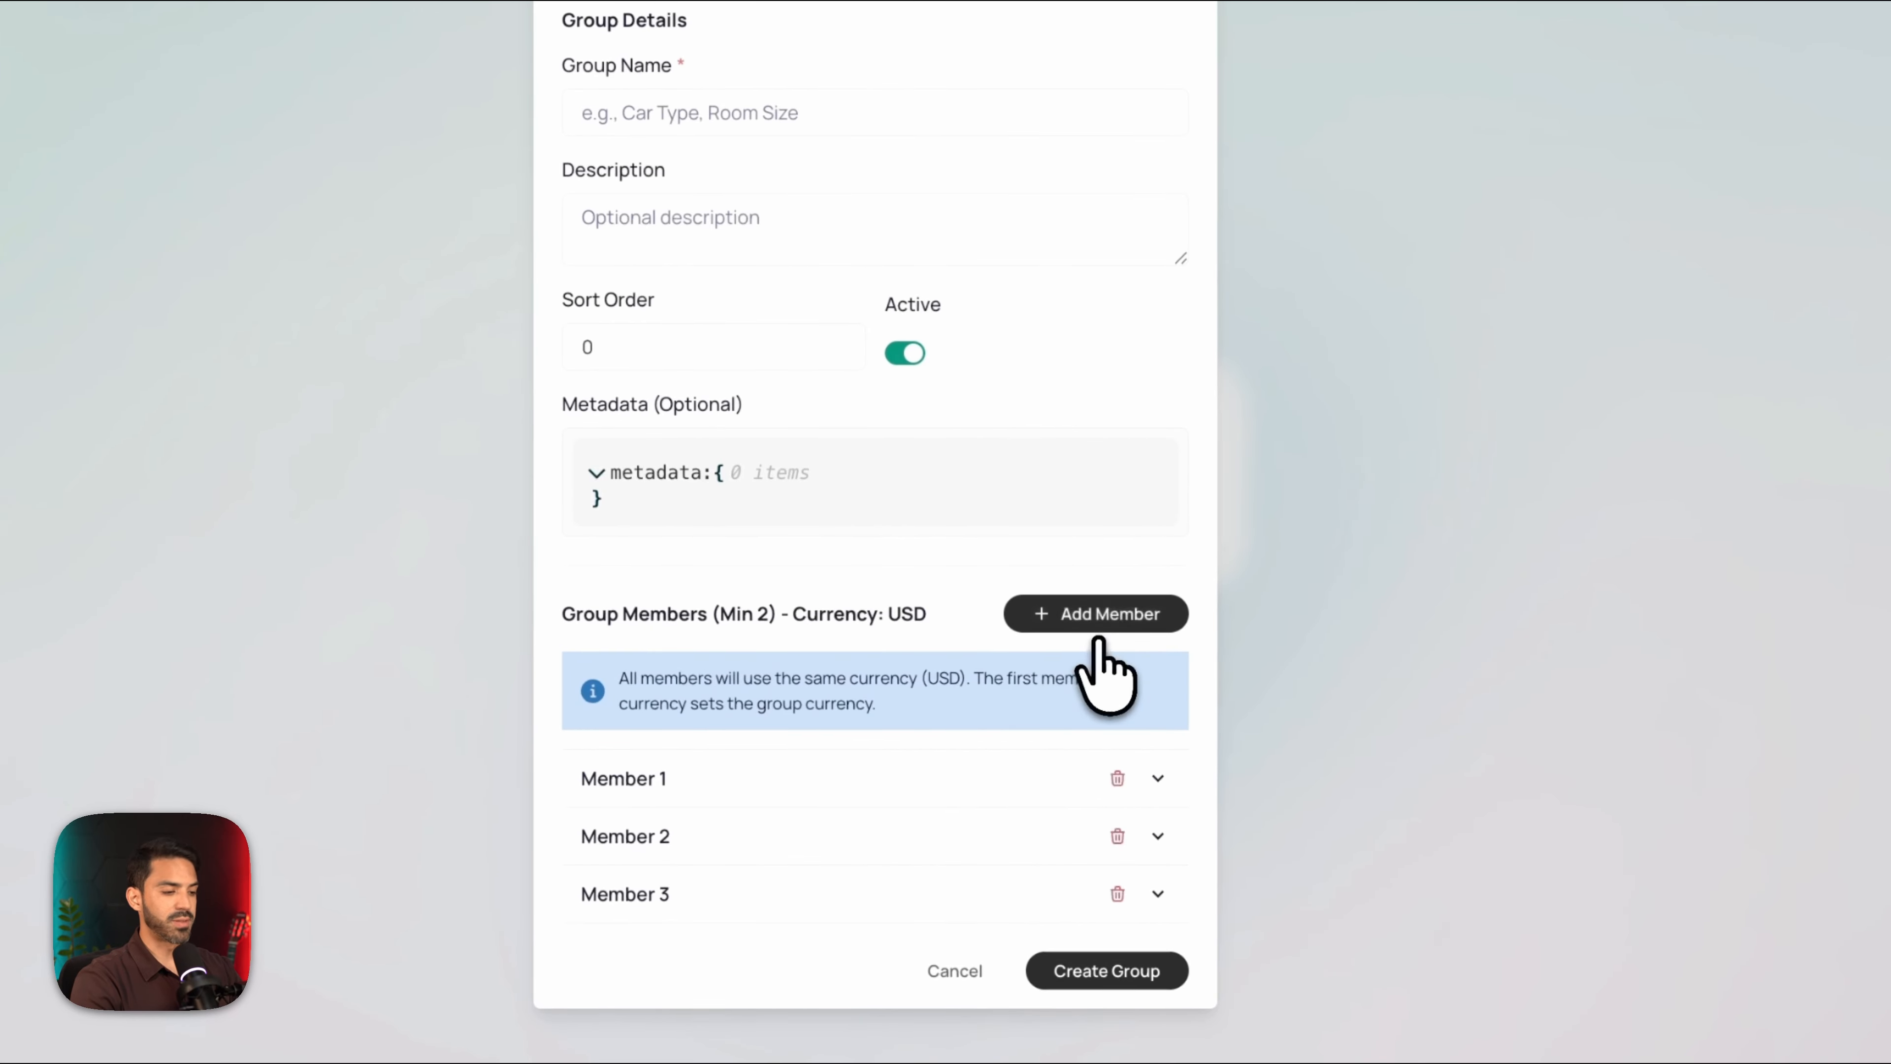
left_click(1085, 683)
left_click(1100, 608)
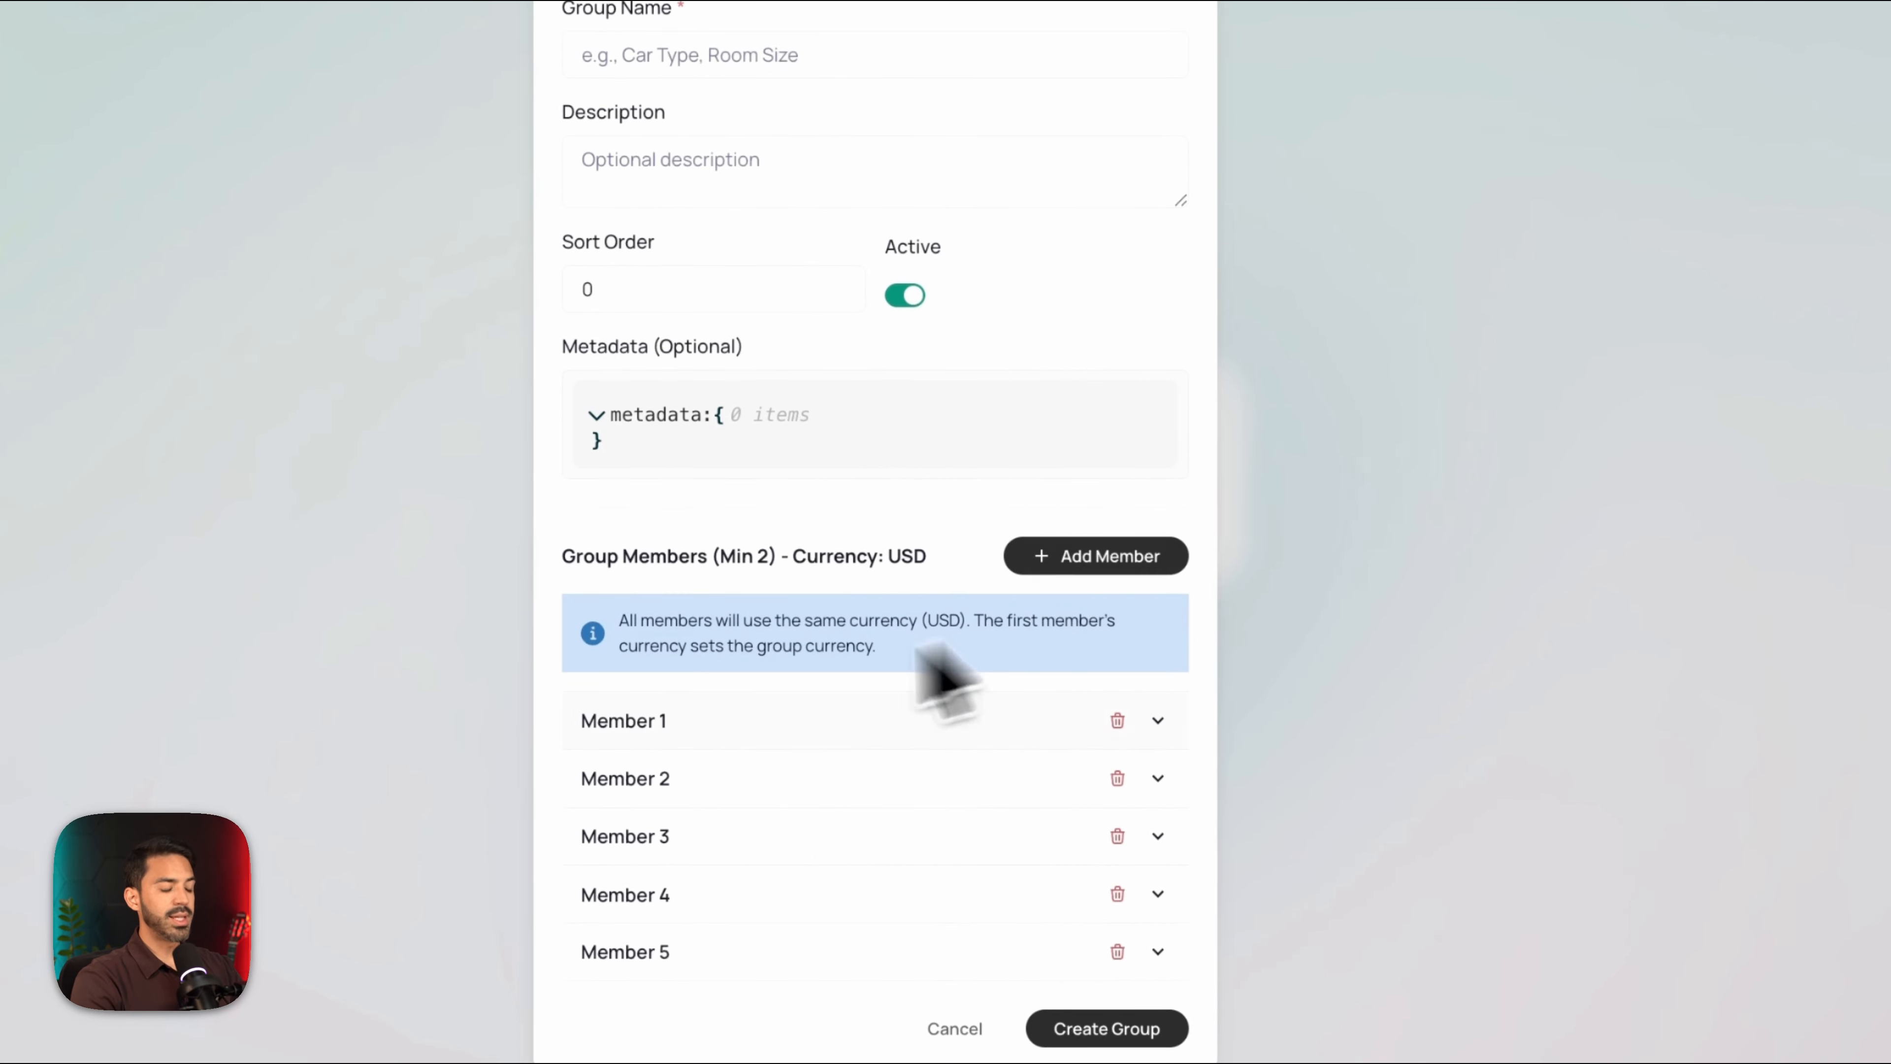
Set Member 1 to Euro currency with 21% tax included
left_click(1158, 722)
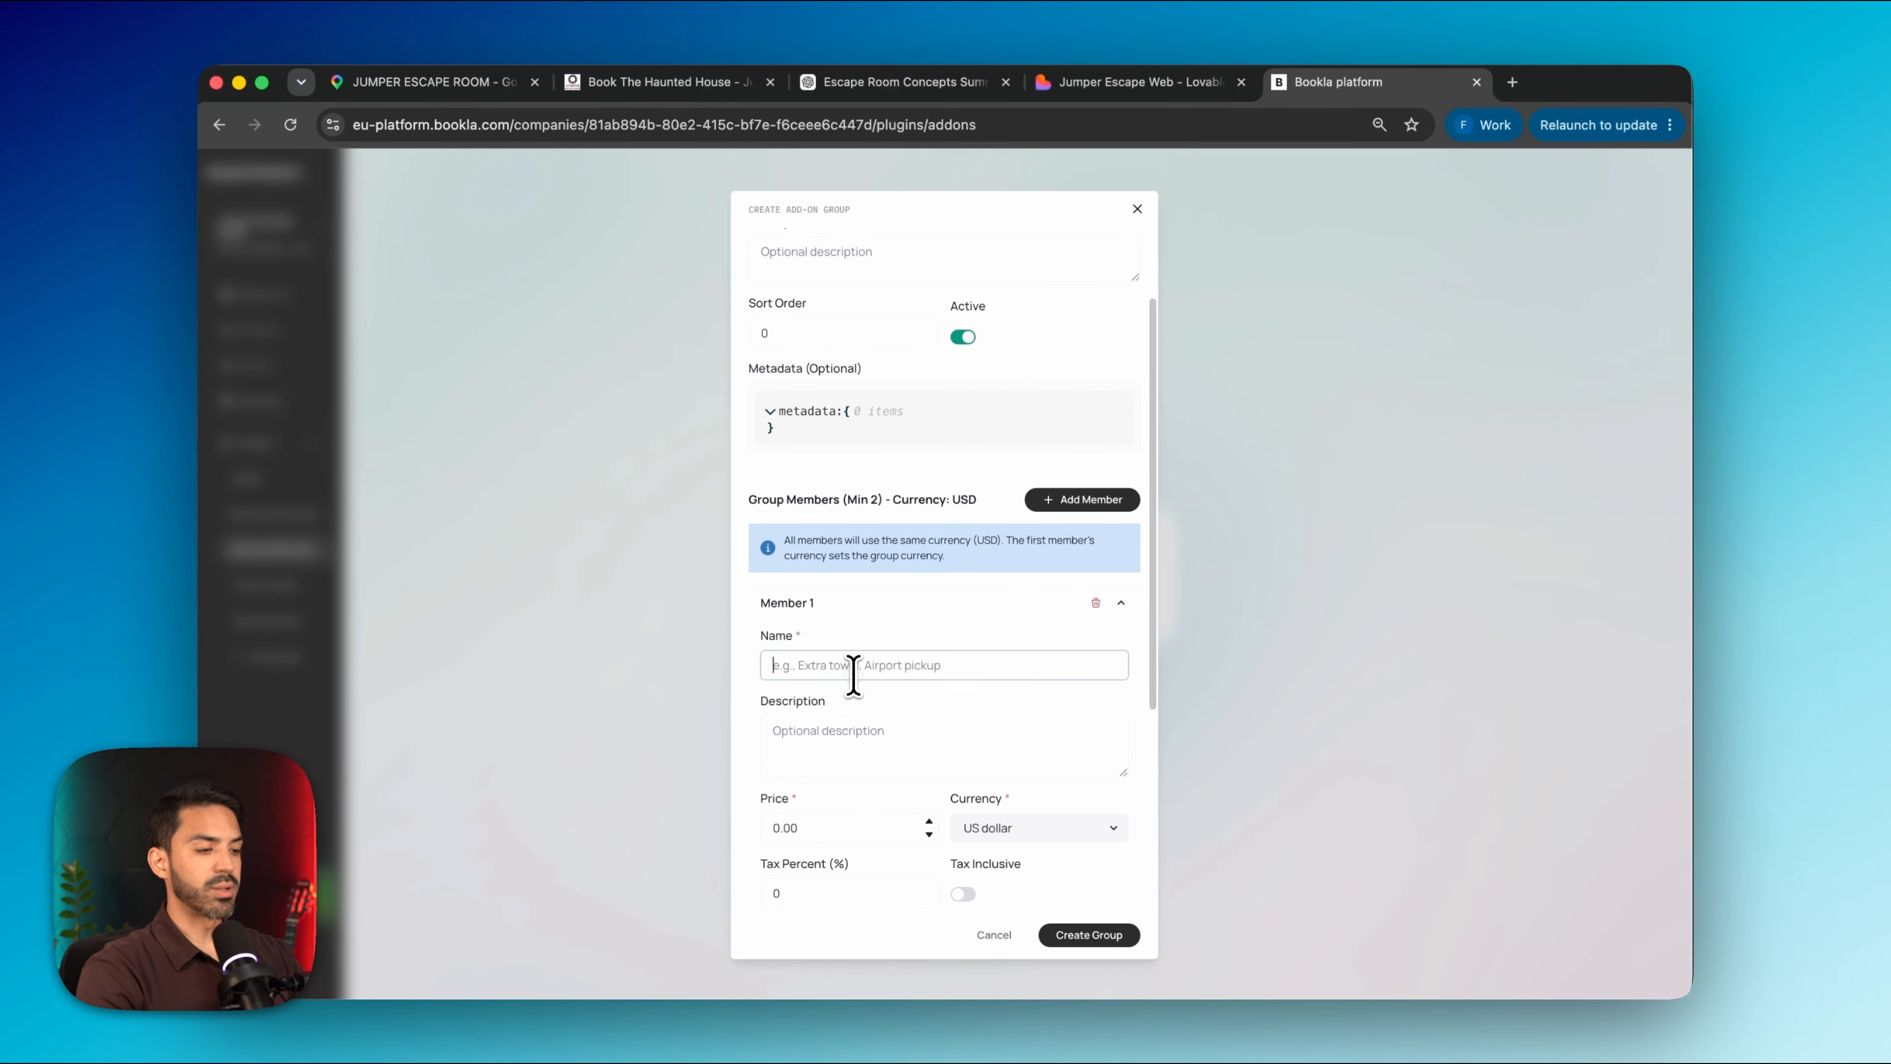
left_click(853, 670)
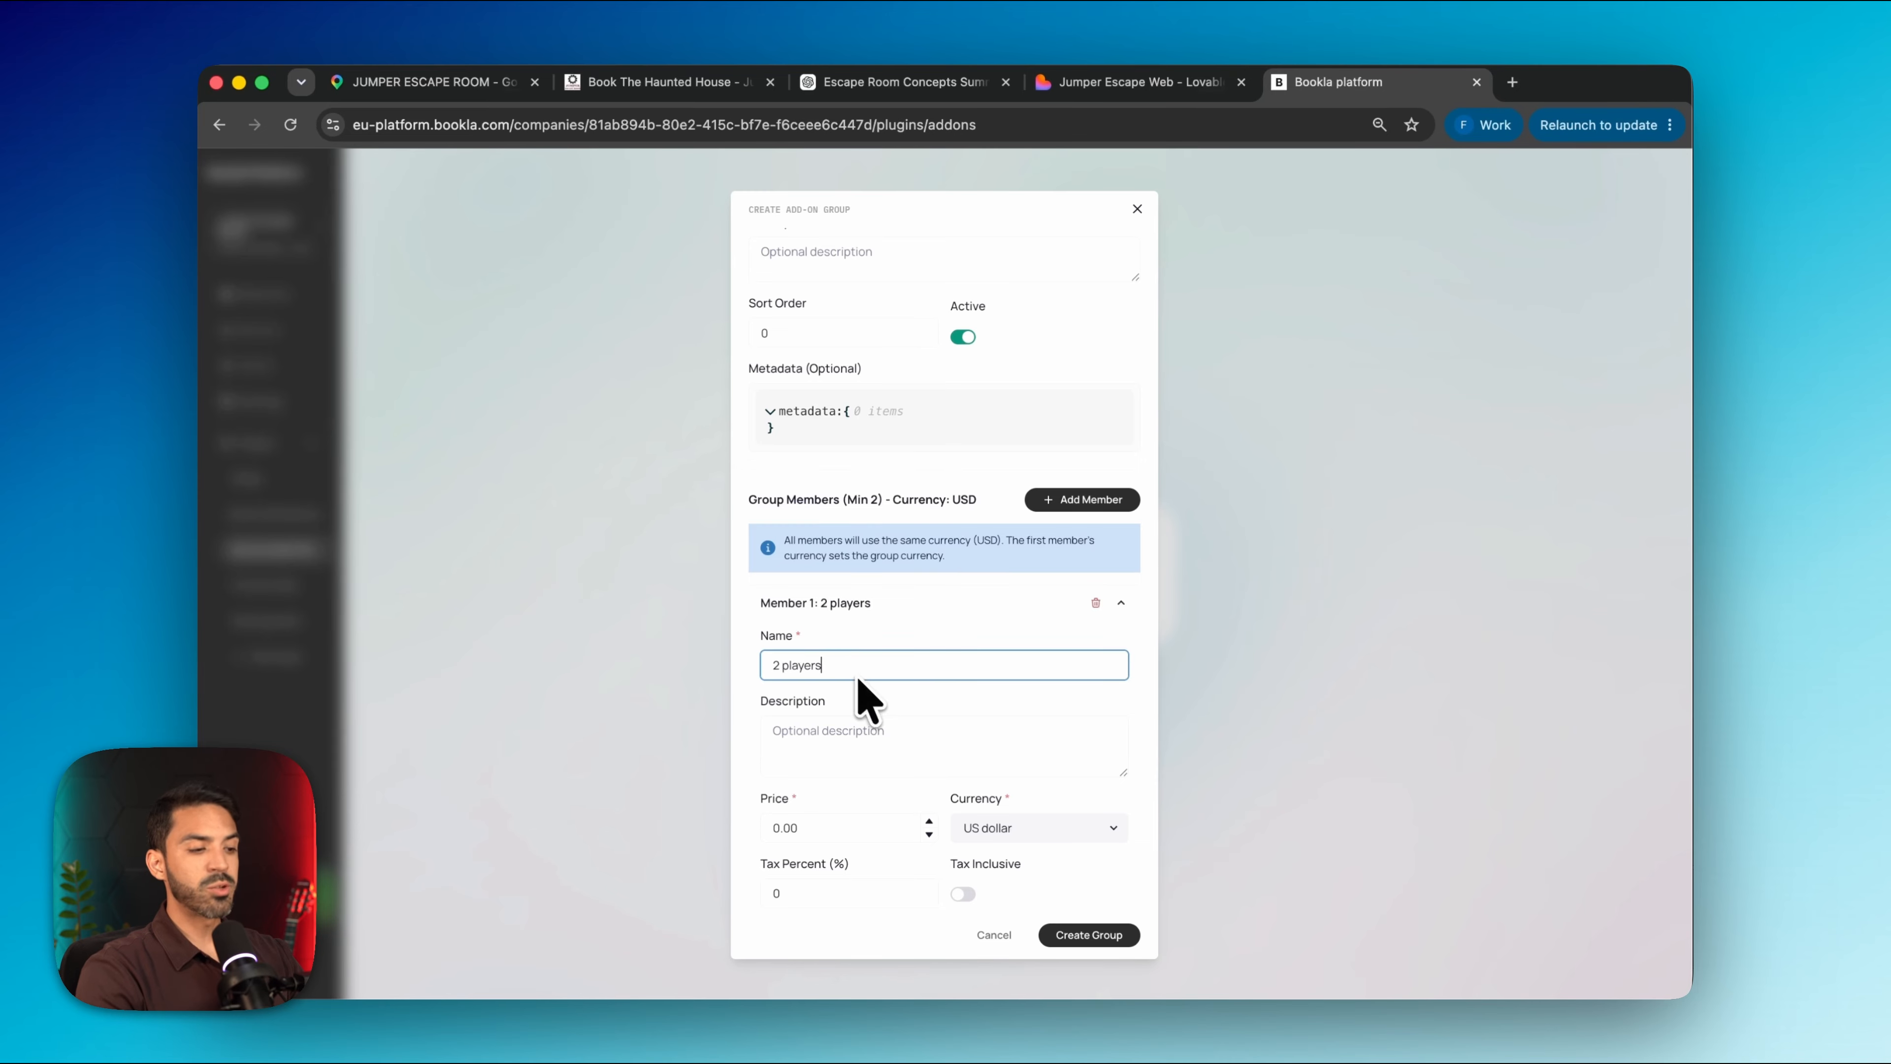
scroll(864, 700, "down", 3)
left_click(1075, 607)
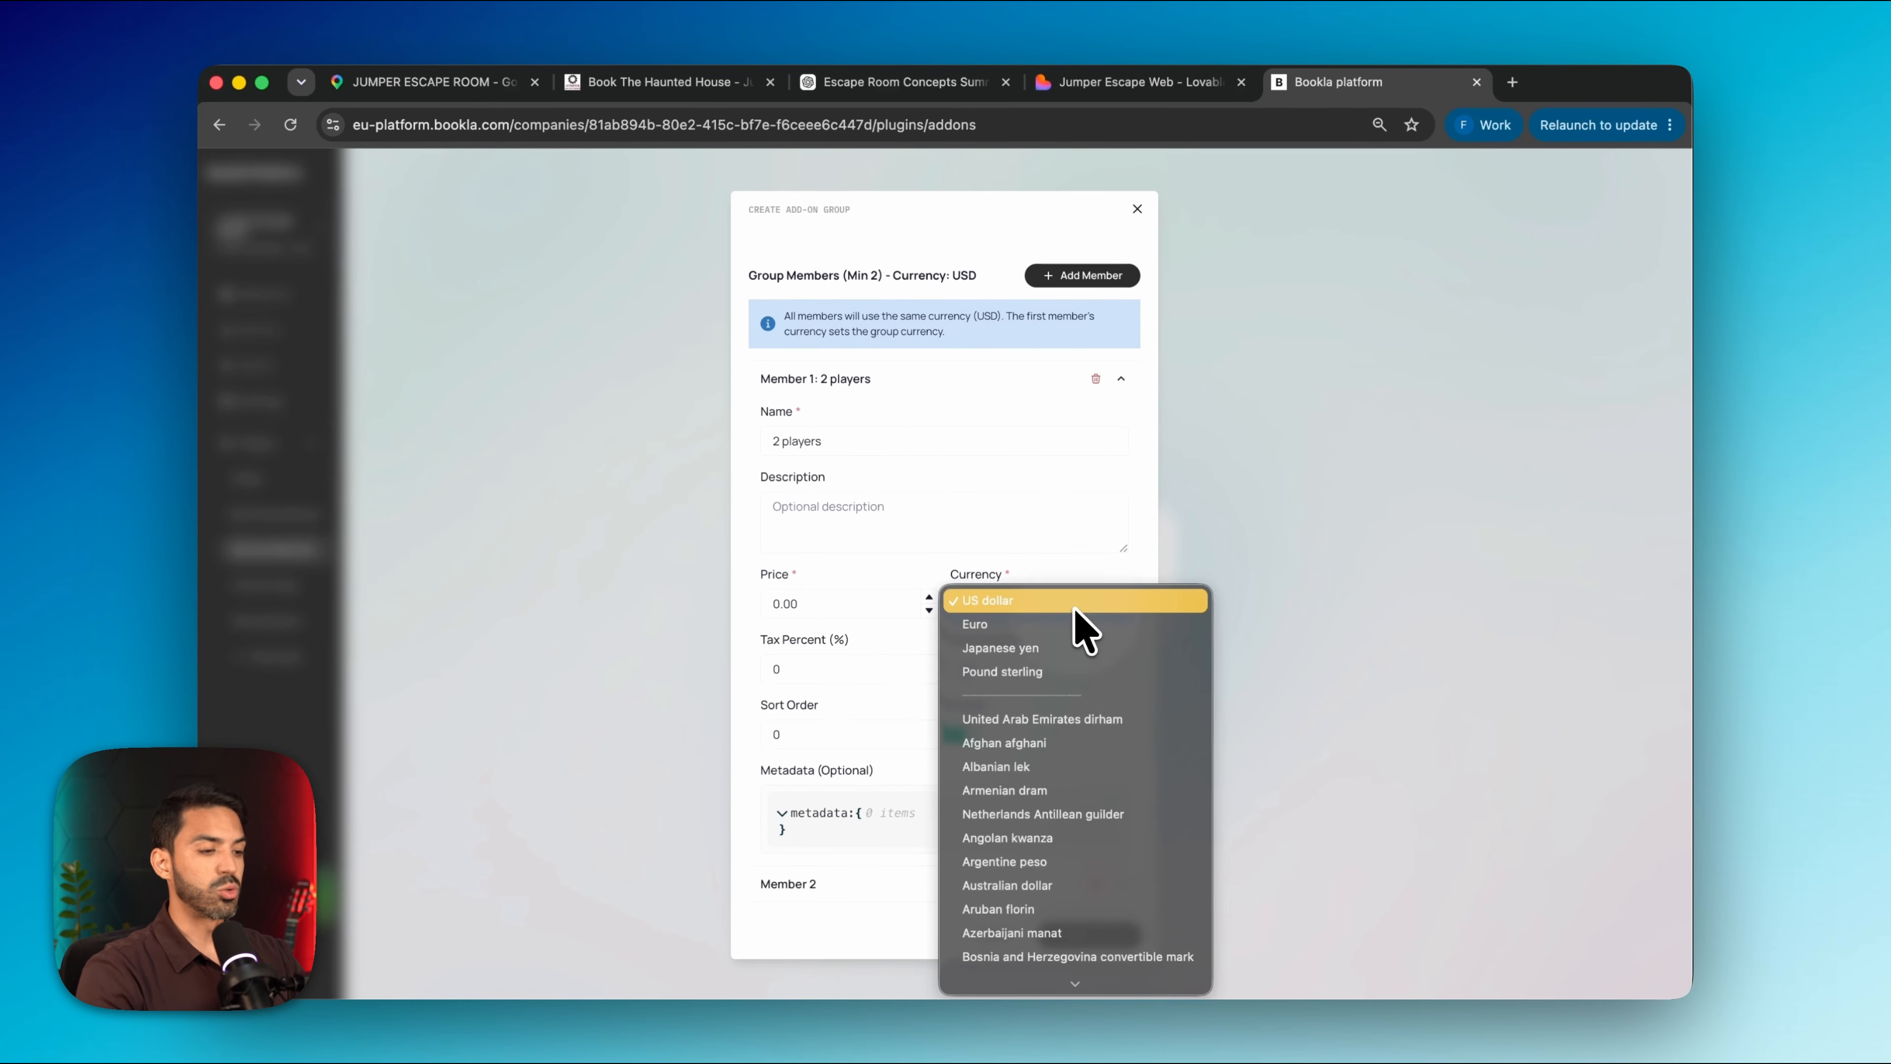
left_click(1075, 626)
left_click(867, 669)
type("21")
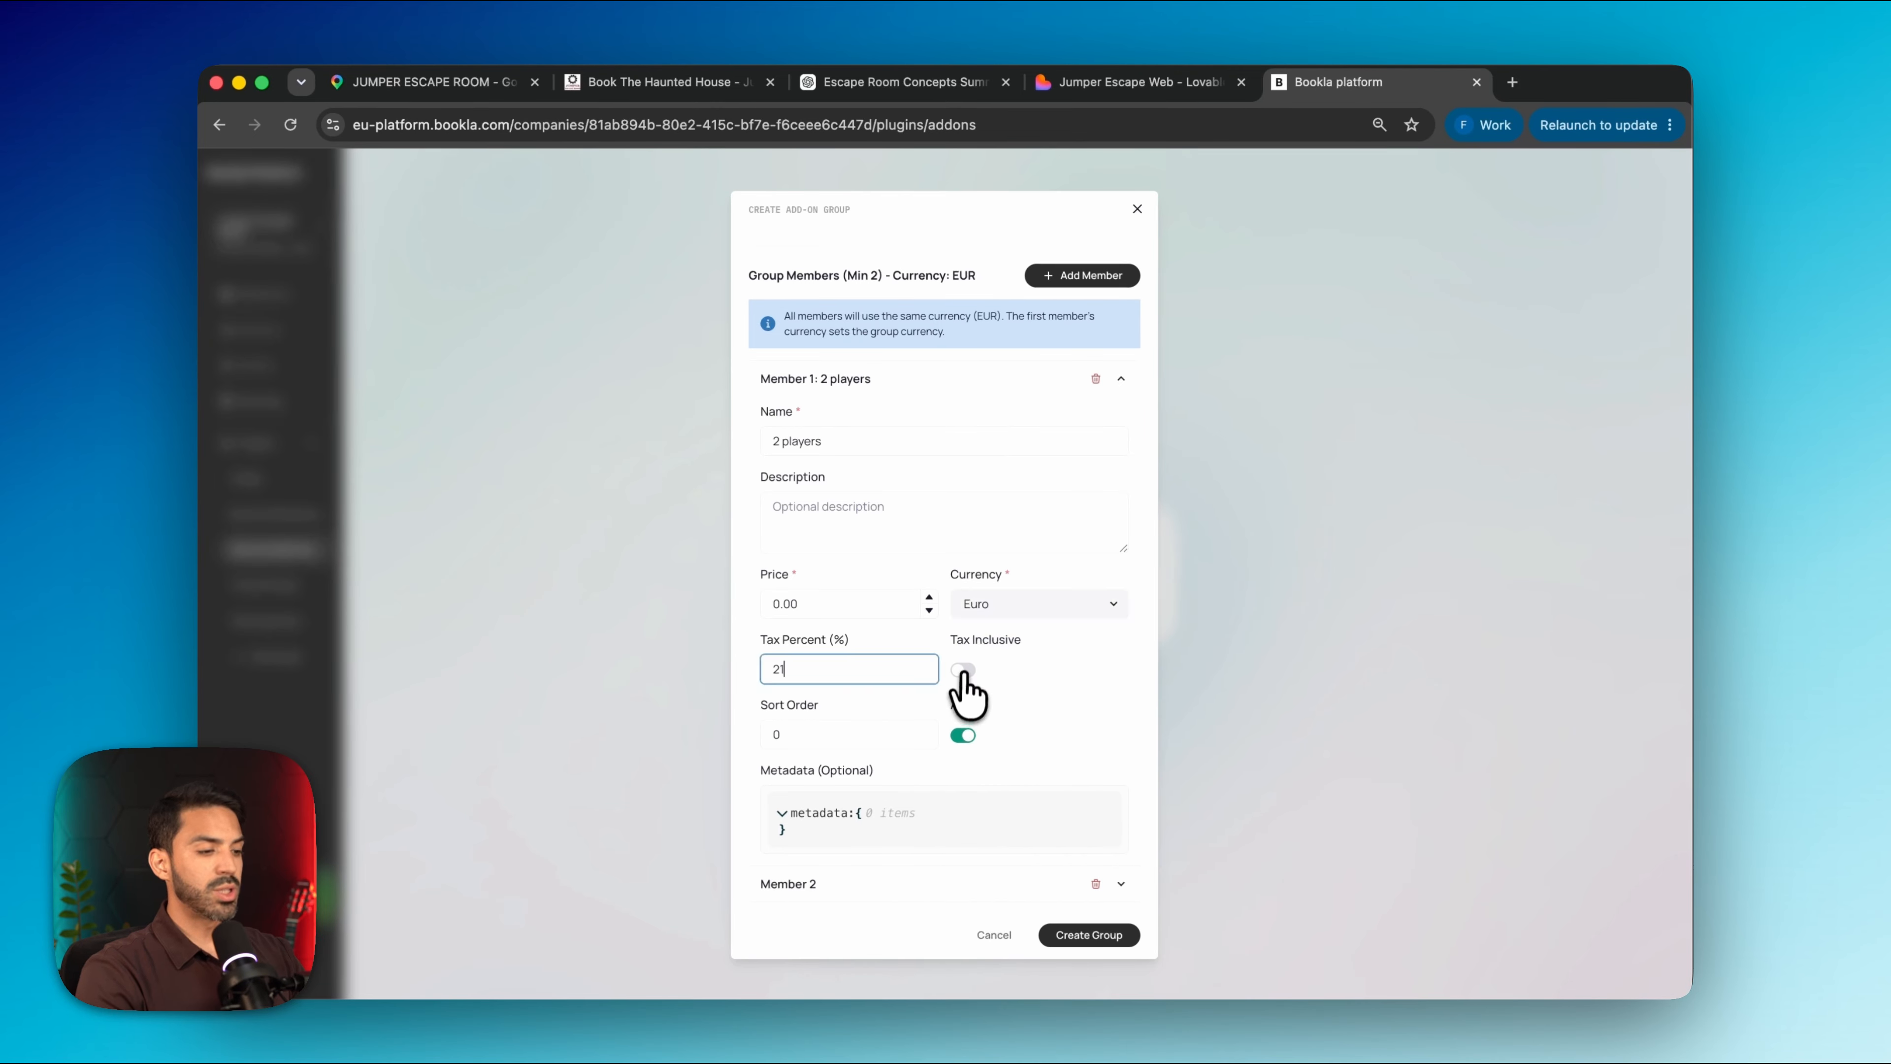
left_click(963, 670)
scroll(963, 727, "down", 3)
Make the 3-player option 11.00 with tax inclusive, after checking booking-site prices 81, 88, 100
left_click(1107, 778)
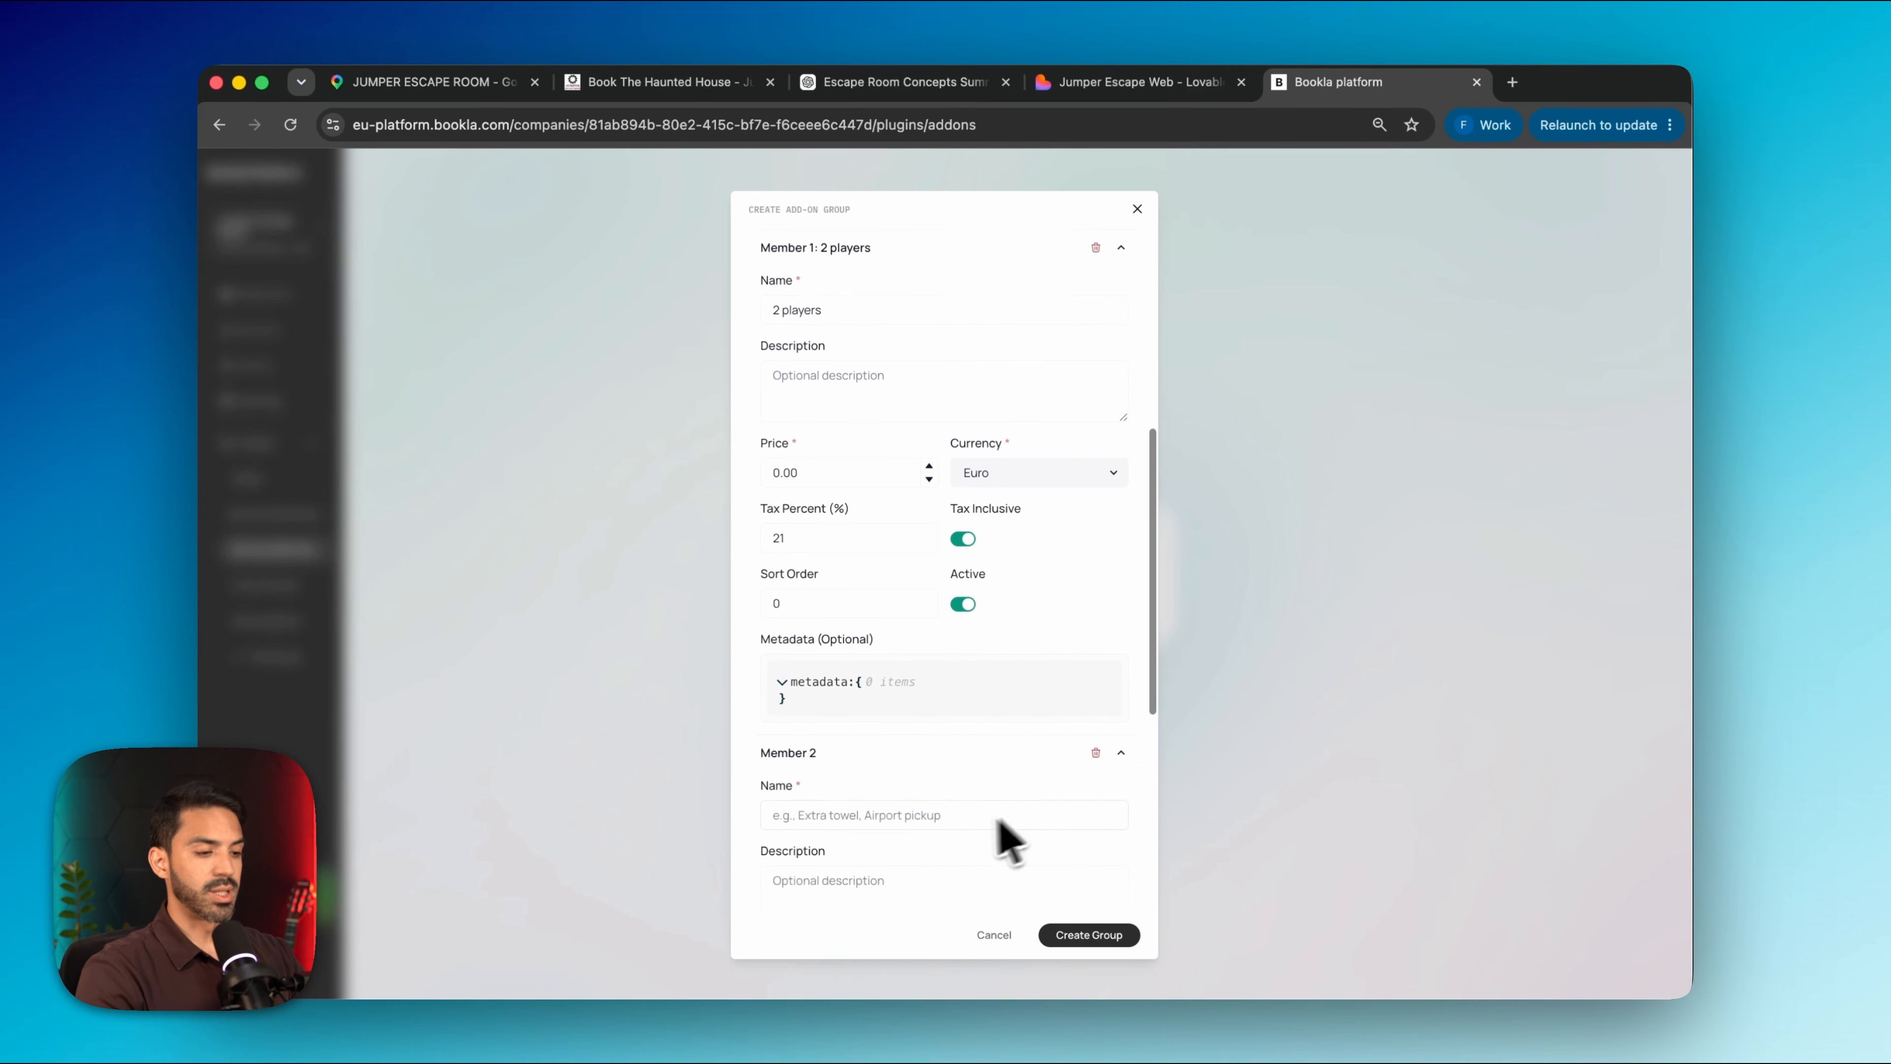
scroll(968, 819, "down", 2)
left_click(877, 670)
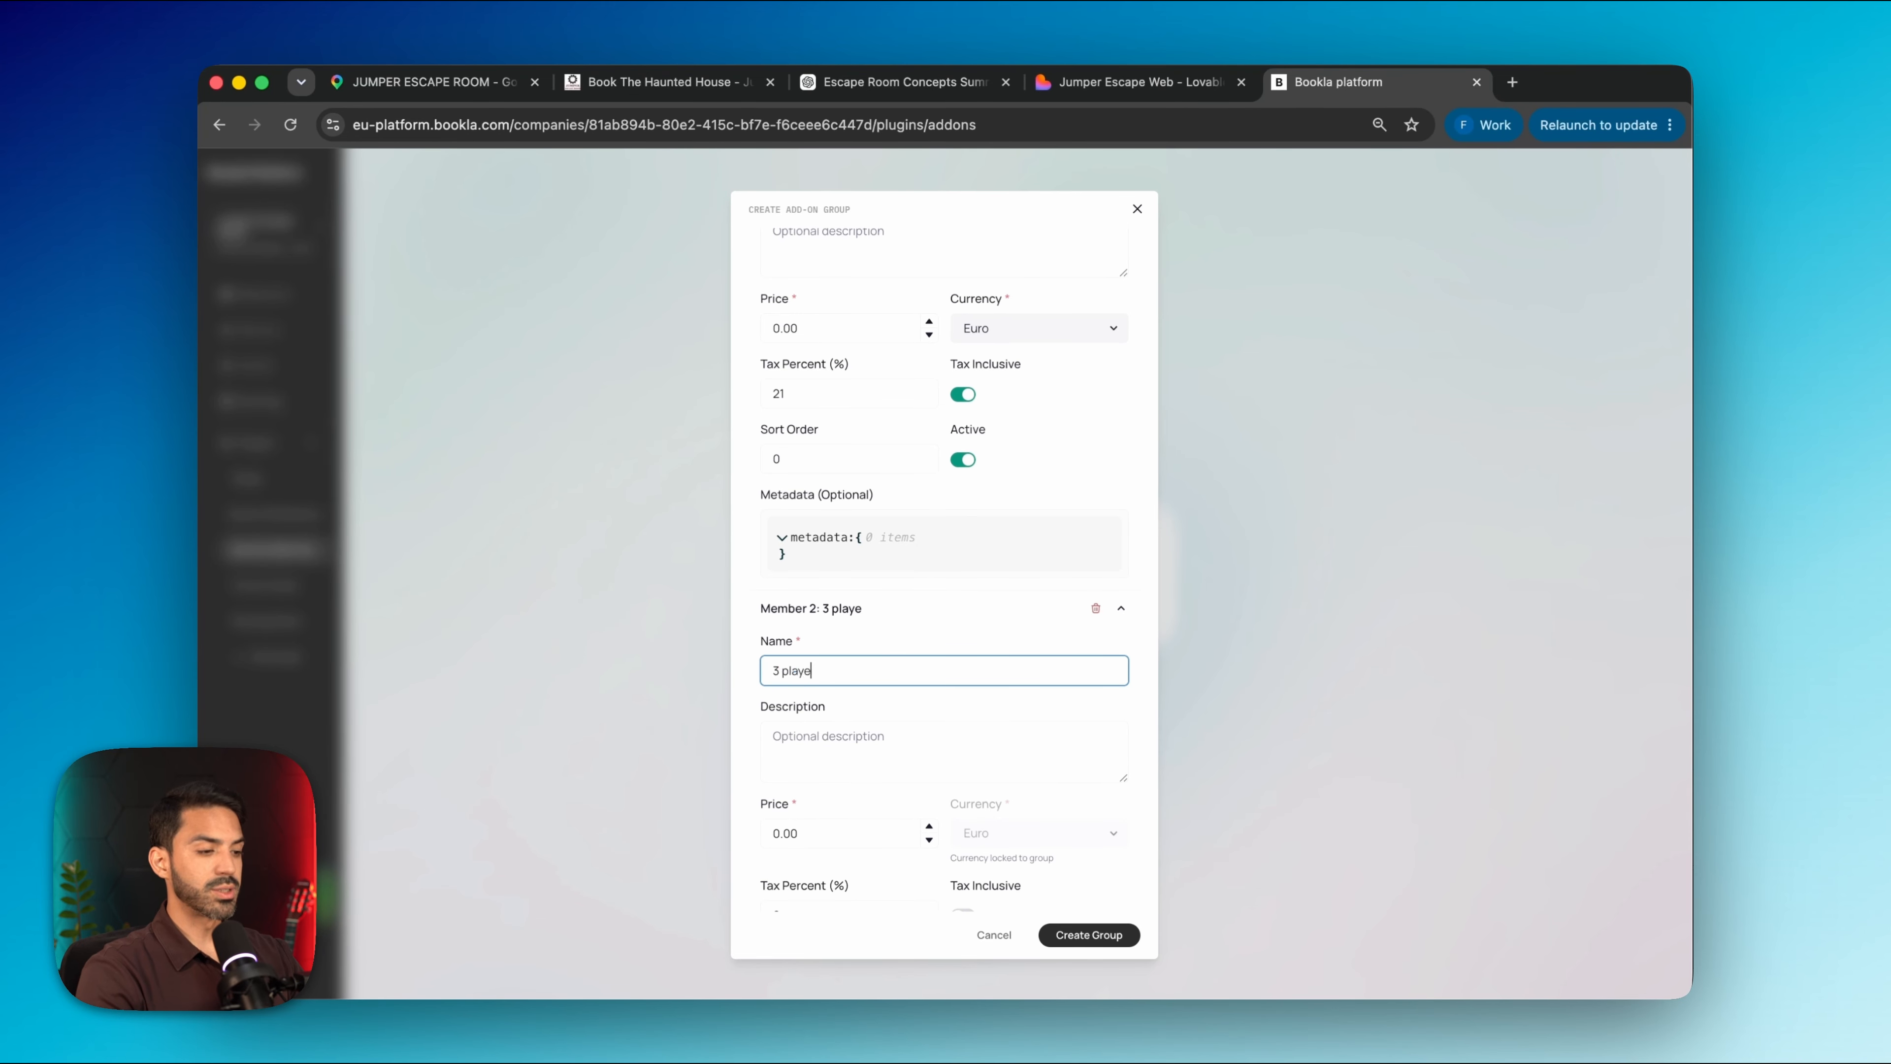
left_click(871, 833)
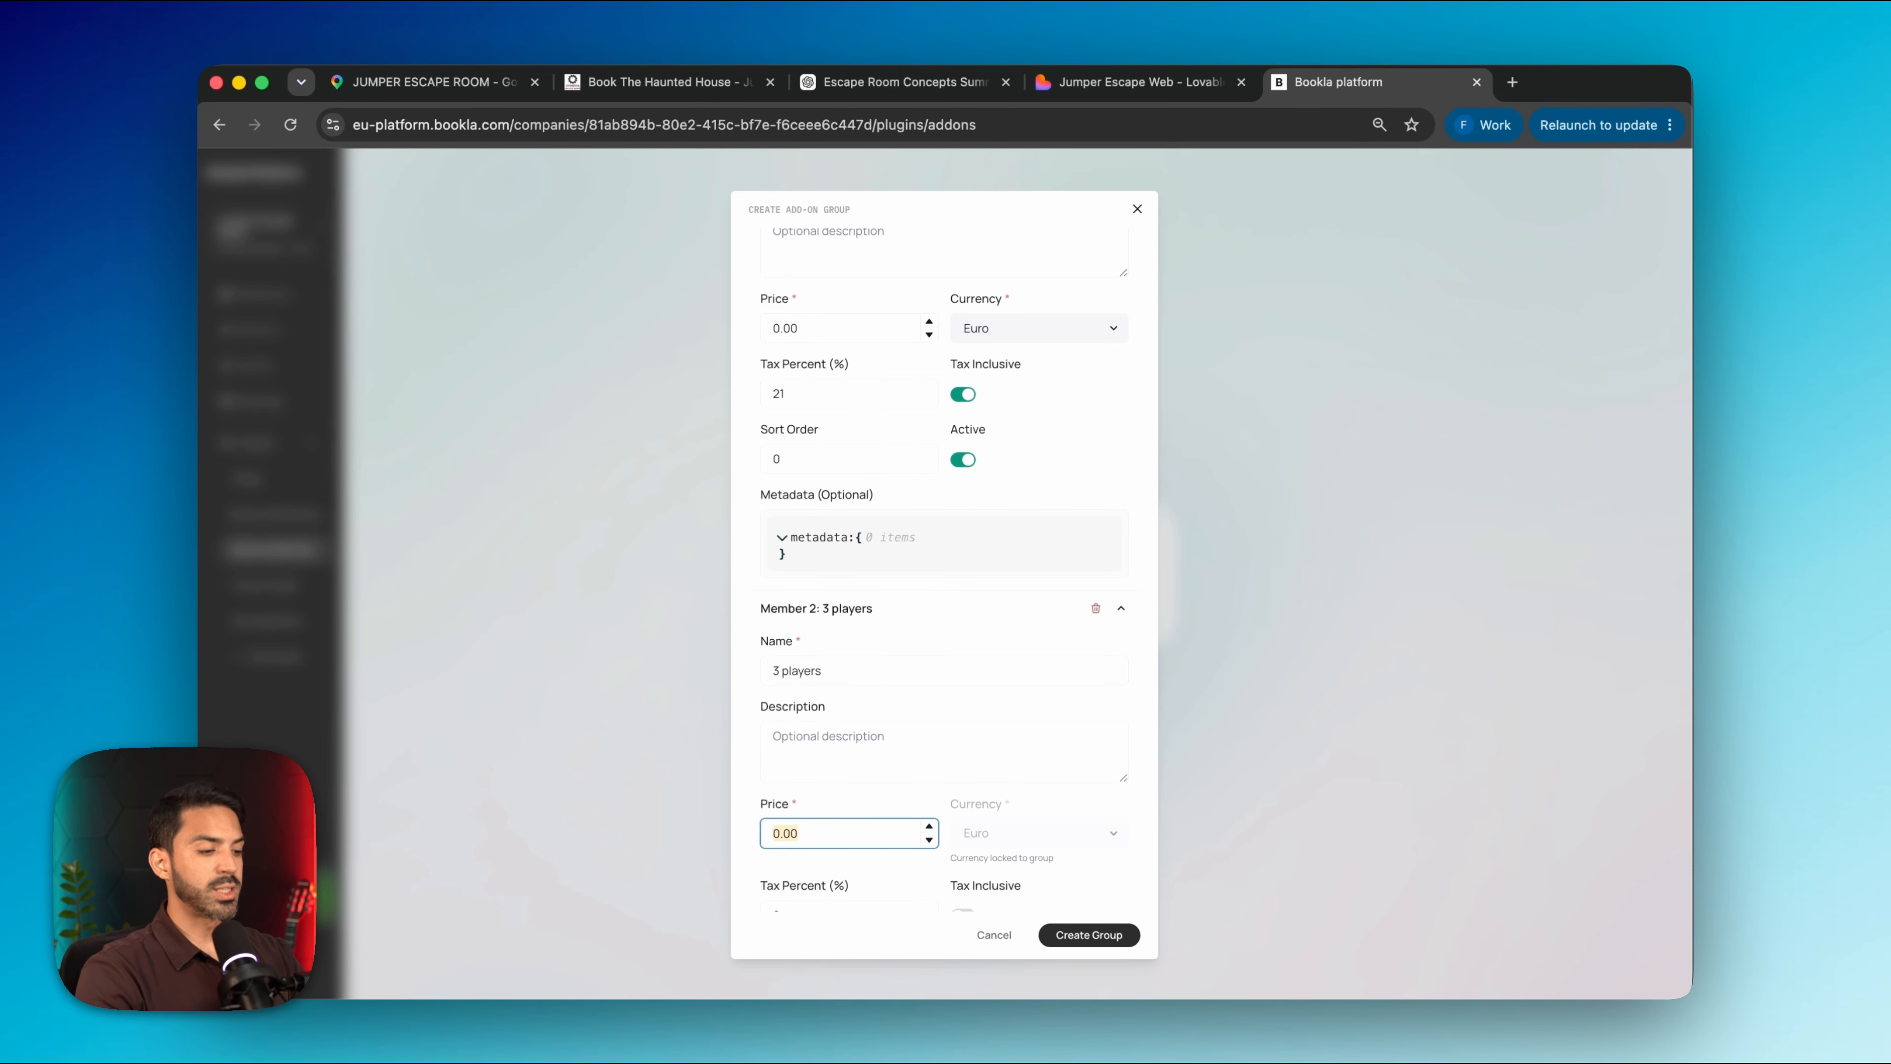
left_click(663, 82)
double_click(1129, 756)
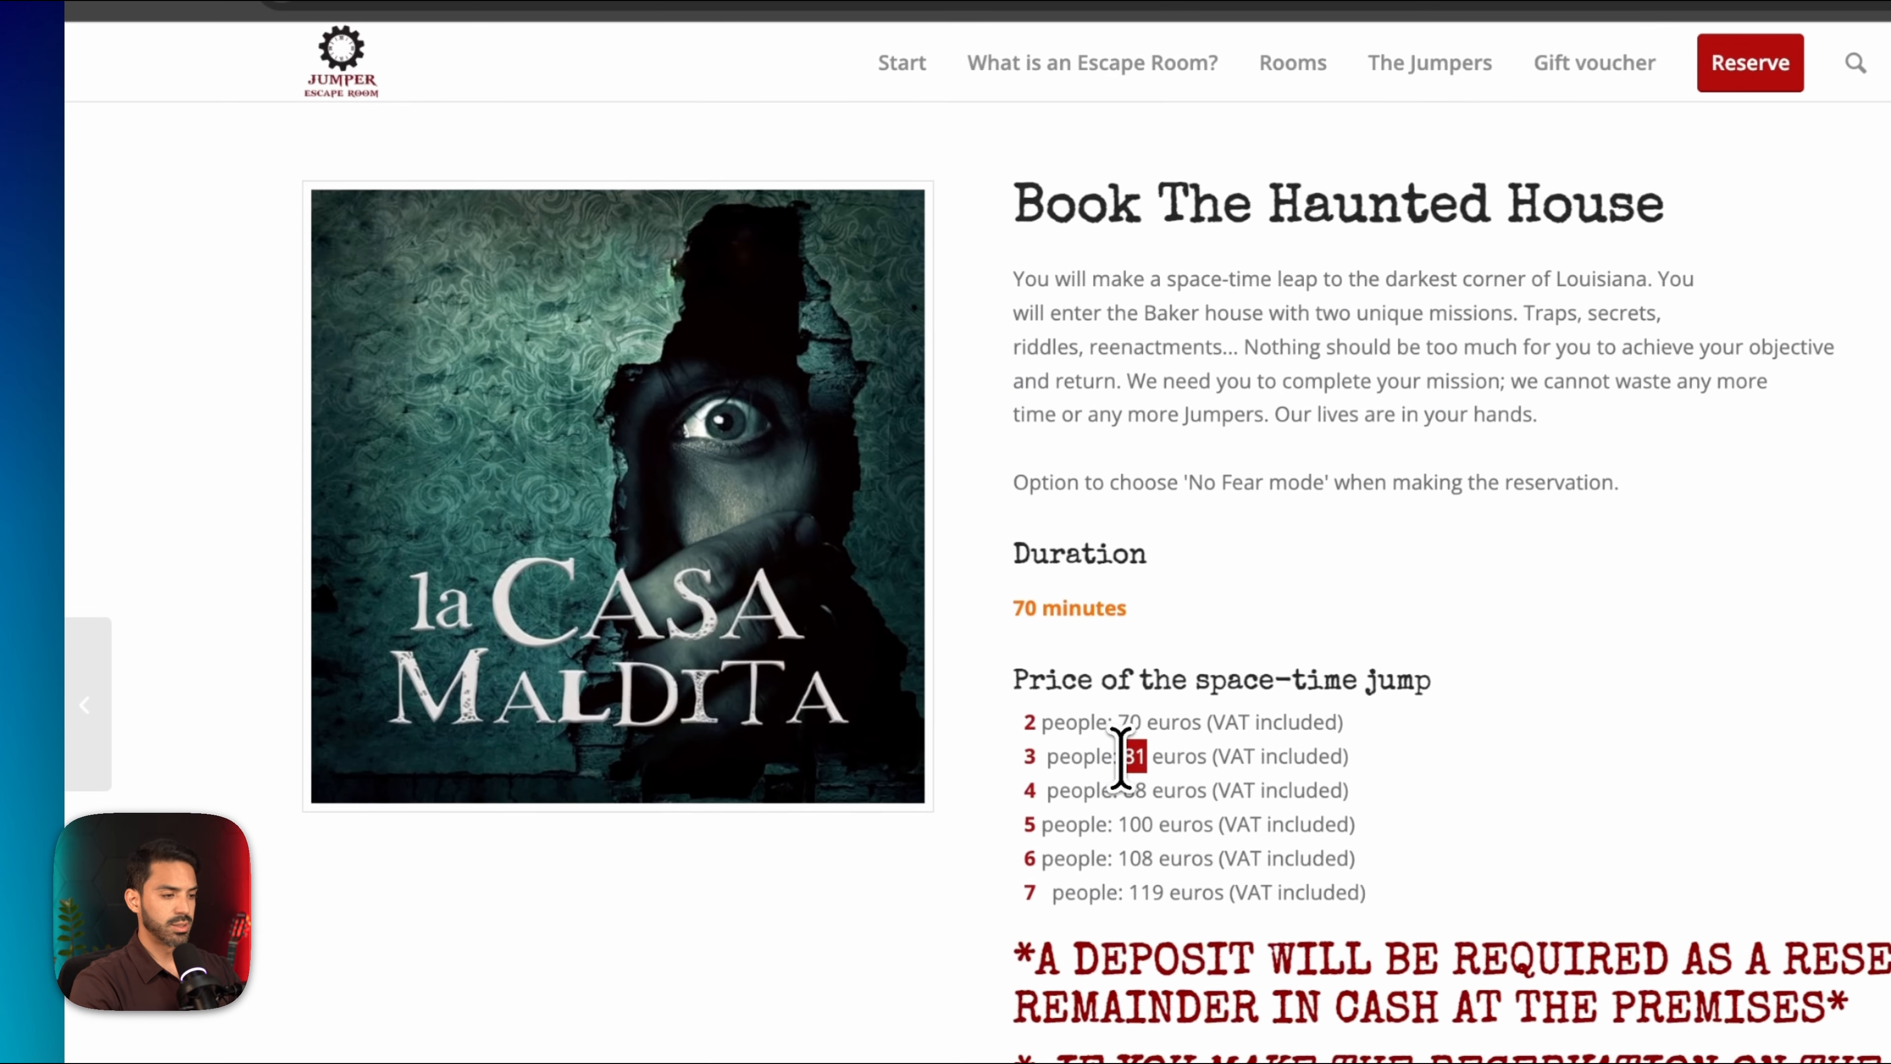
double_click(1131, 790)
double_click(1139, 824)
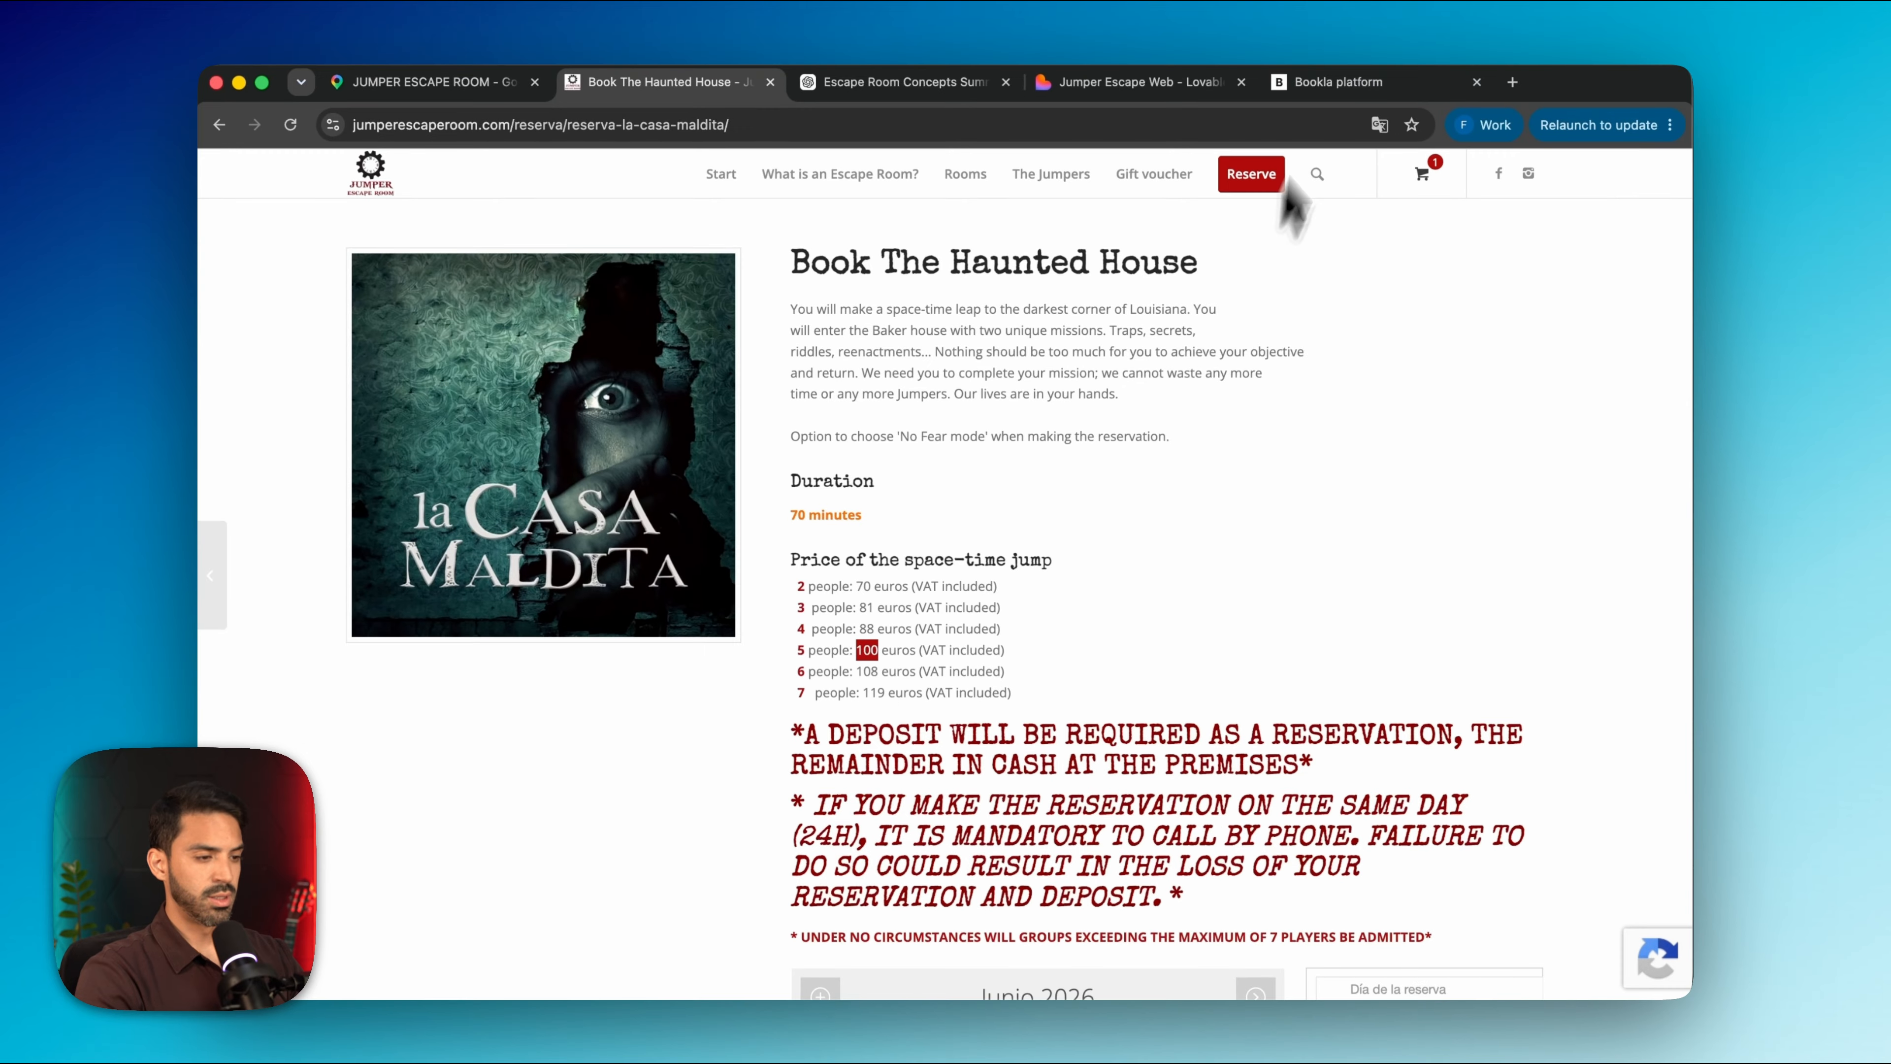
left_click(1333, 82)
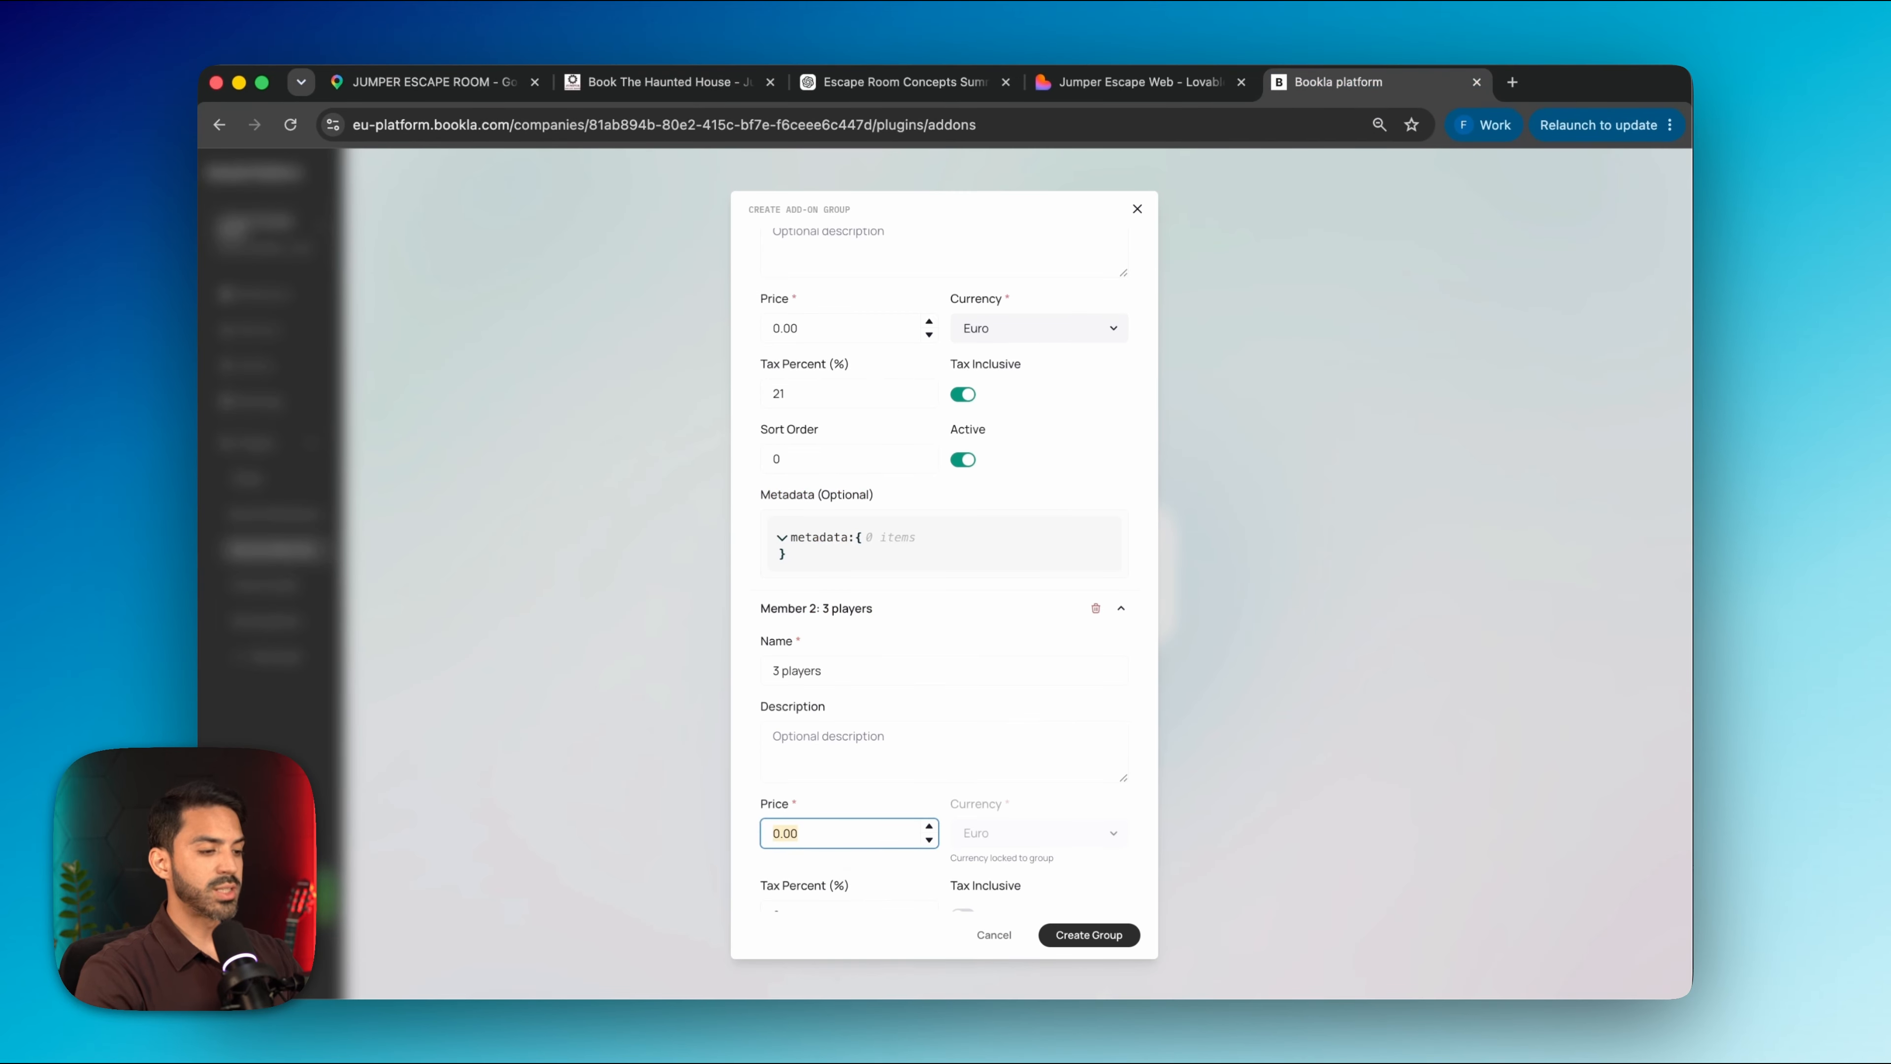
scroll(856, 864, "down", 3)
left_click(840, 744)
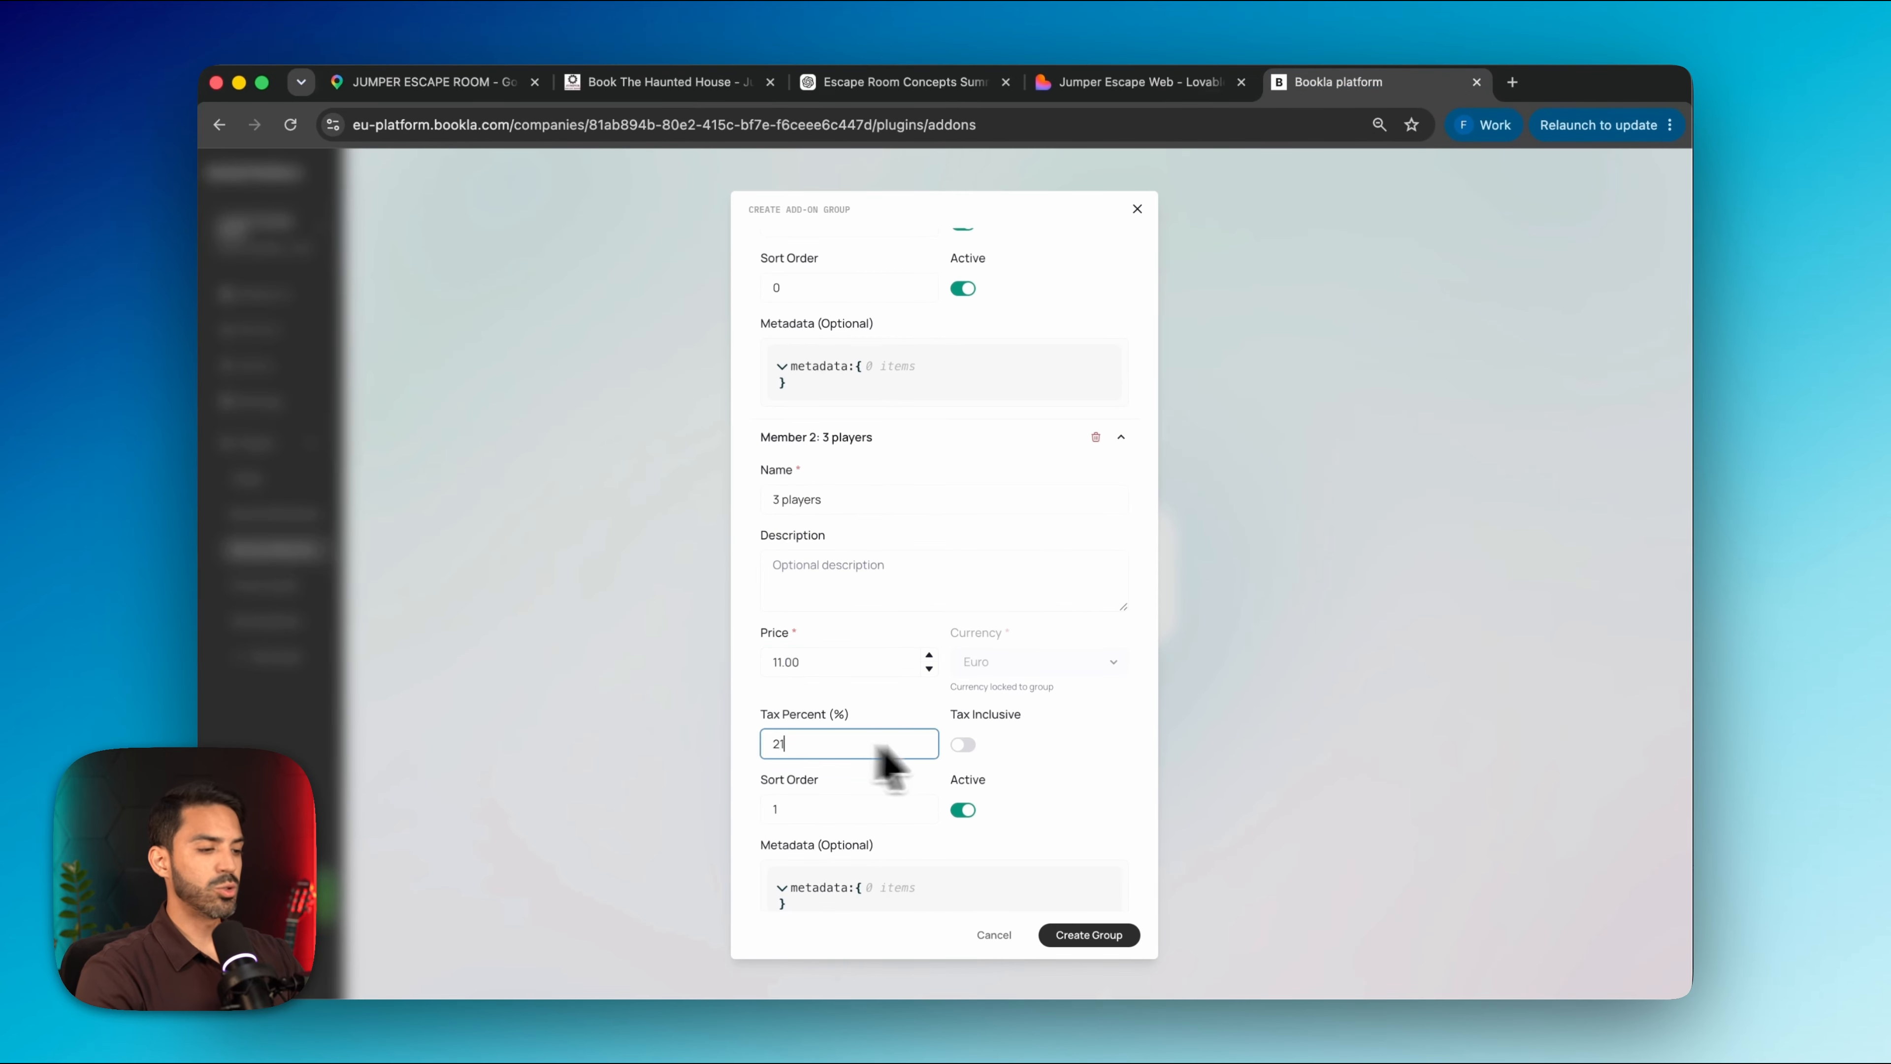
left_click(963, 744)
scroll(971, 760, "down", 3)
Add a '4 players' option at 18.00 with 21% tax included
left_click(971, 817)
scroll(979, 832, "down", 2)
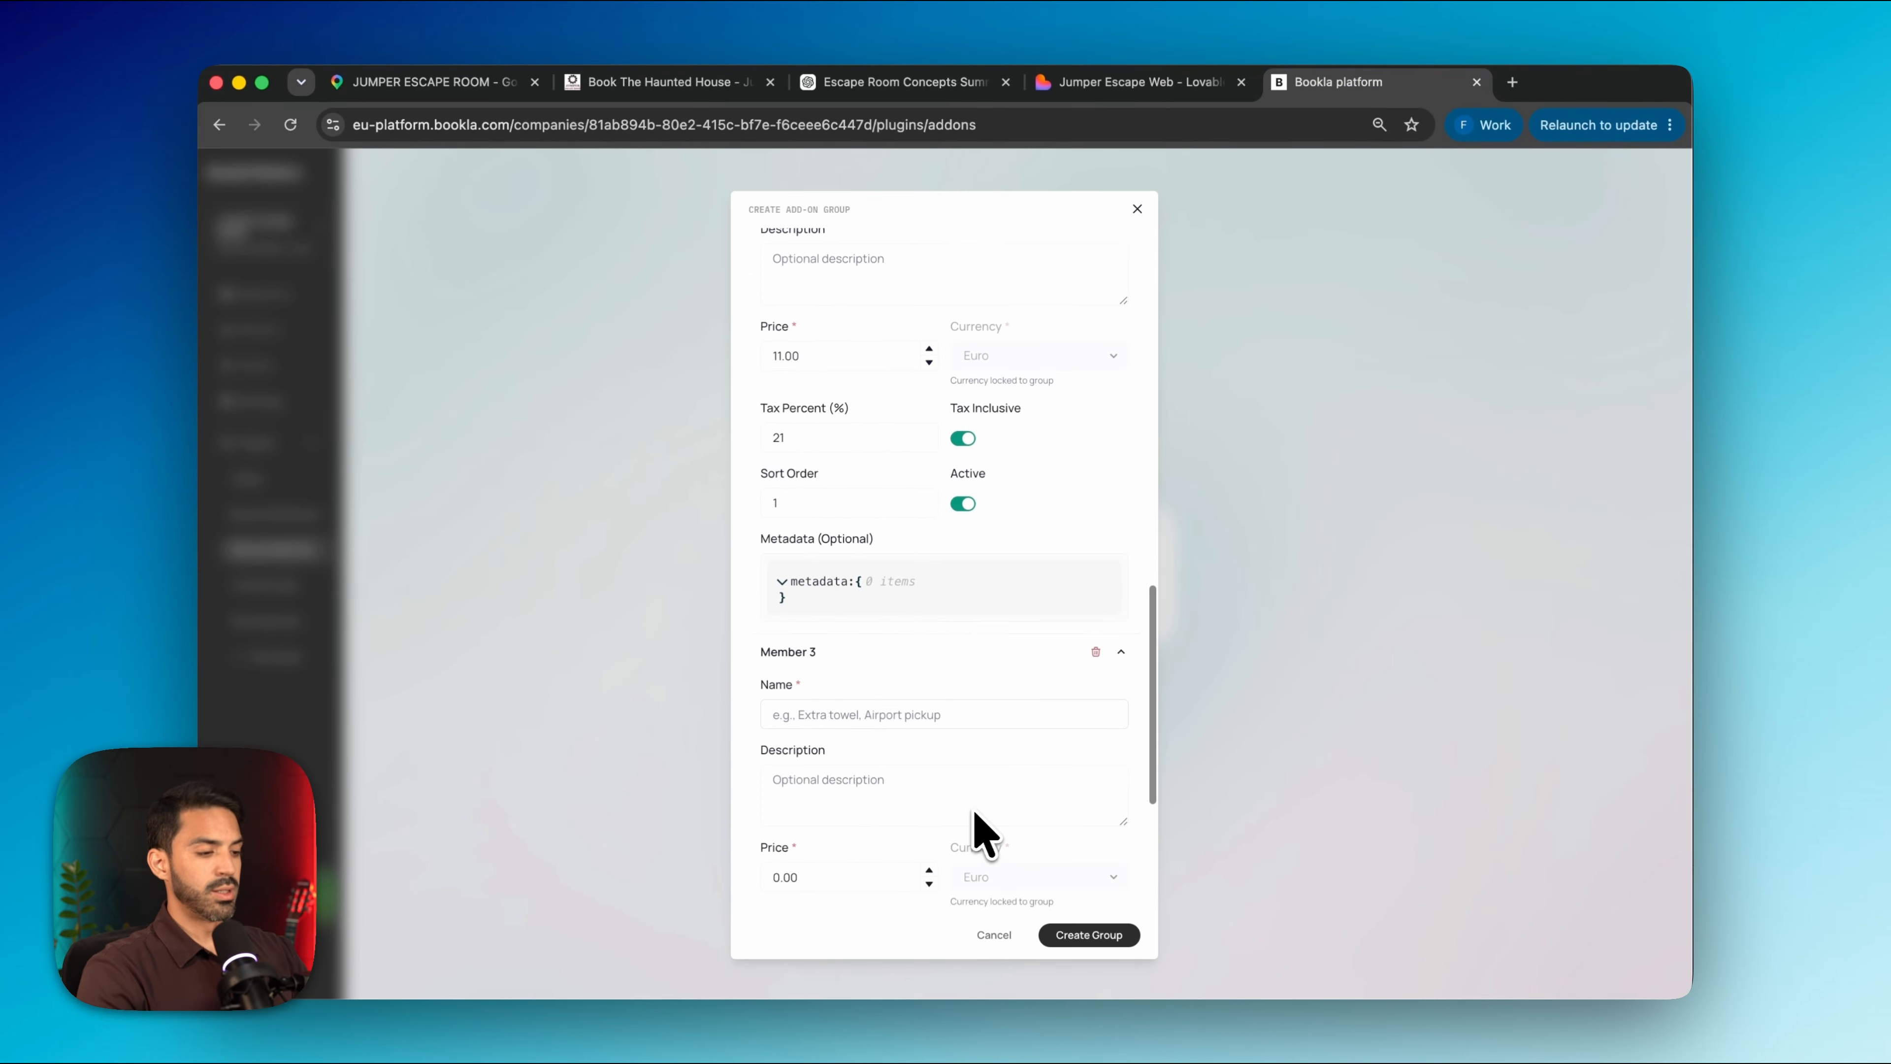
left_click(930, 713)
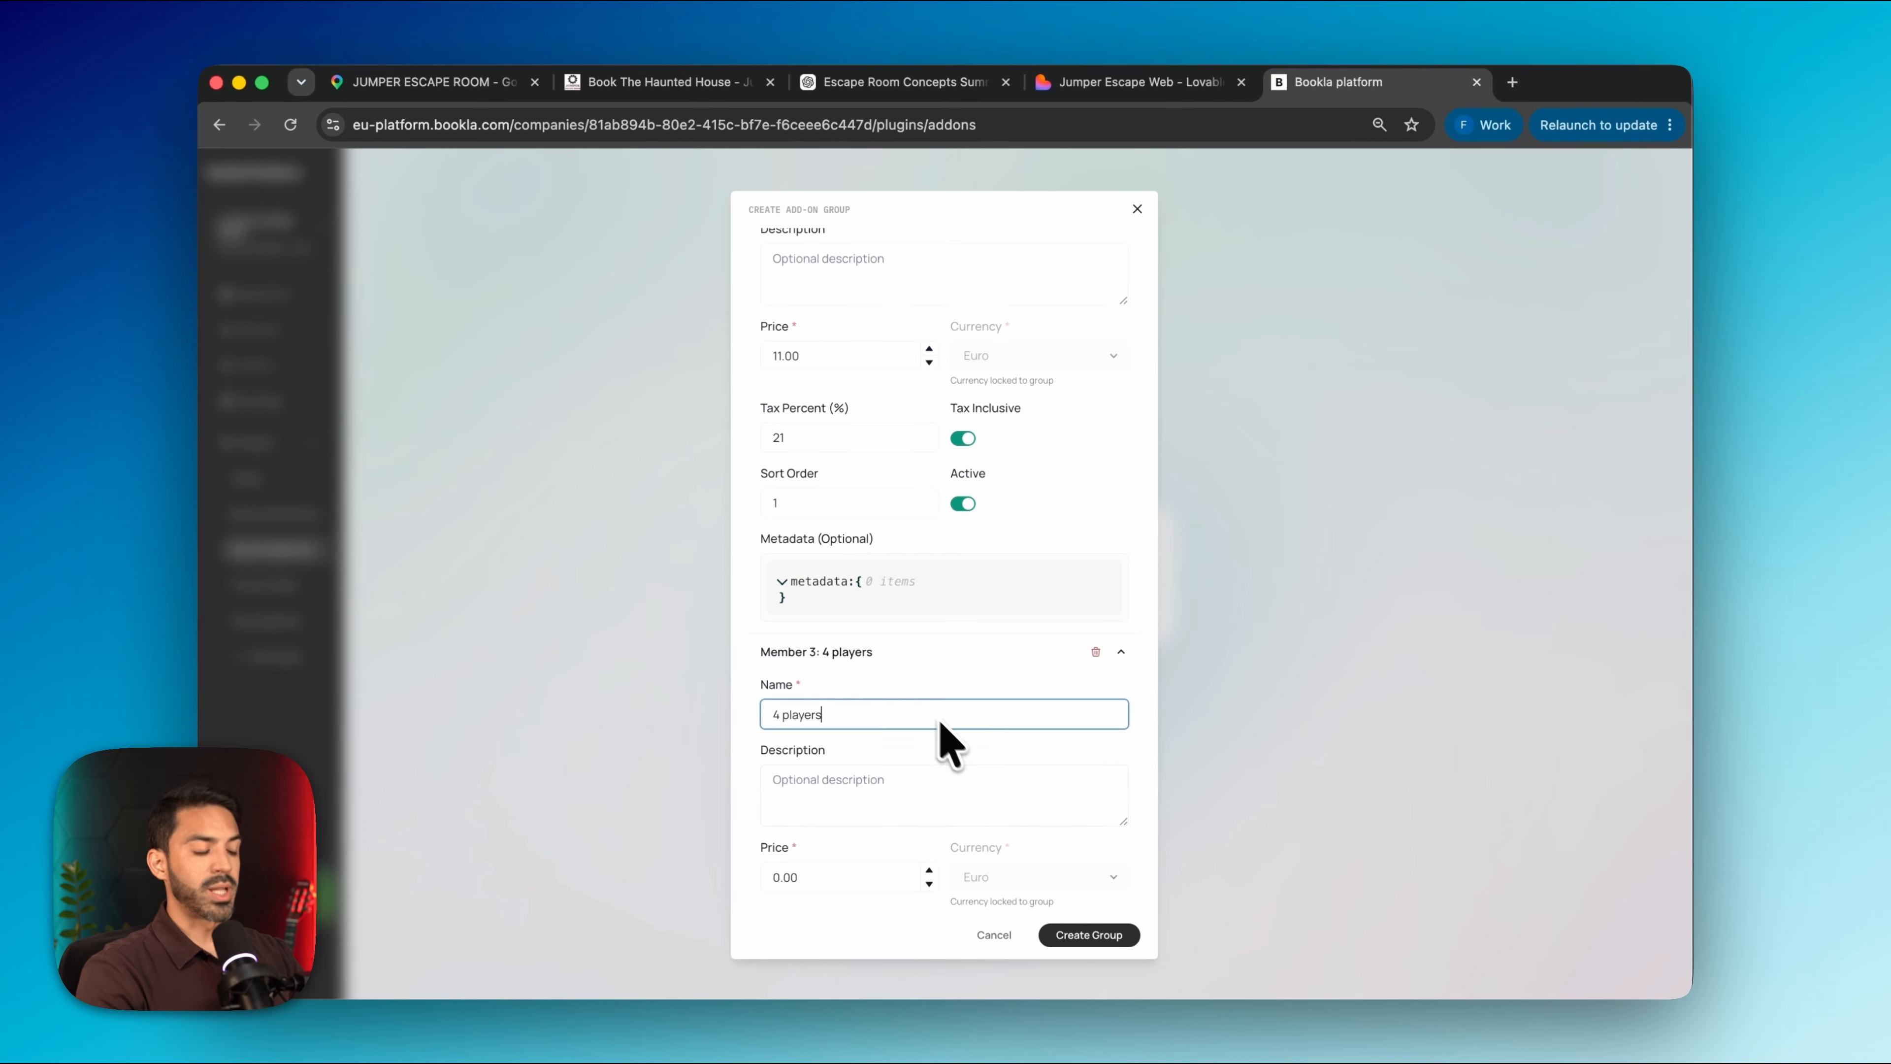
scroll(950, 745, "down", 2)
key("Tab")
key("Tab")
left_click(802, 794)
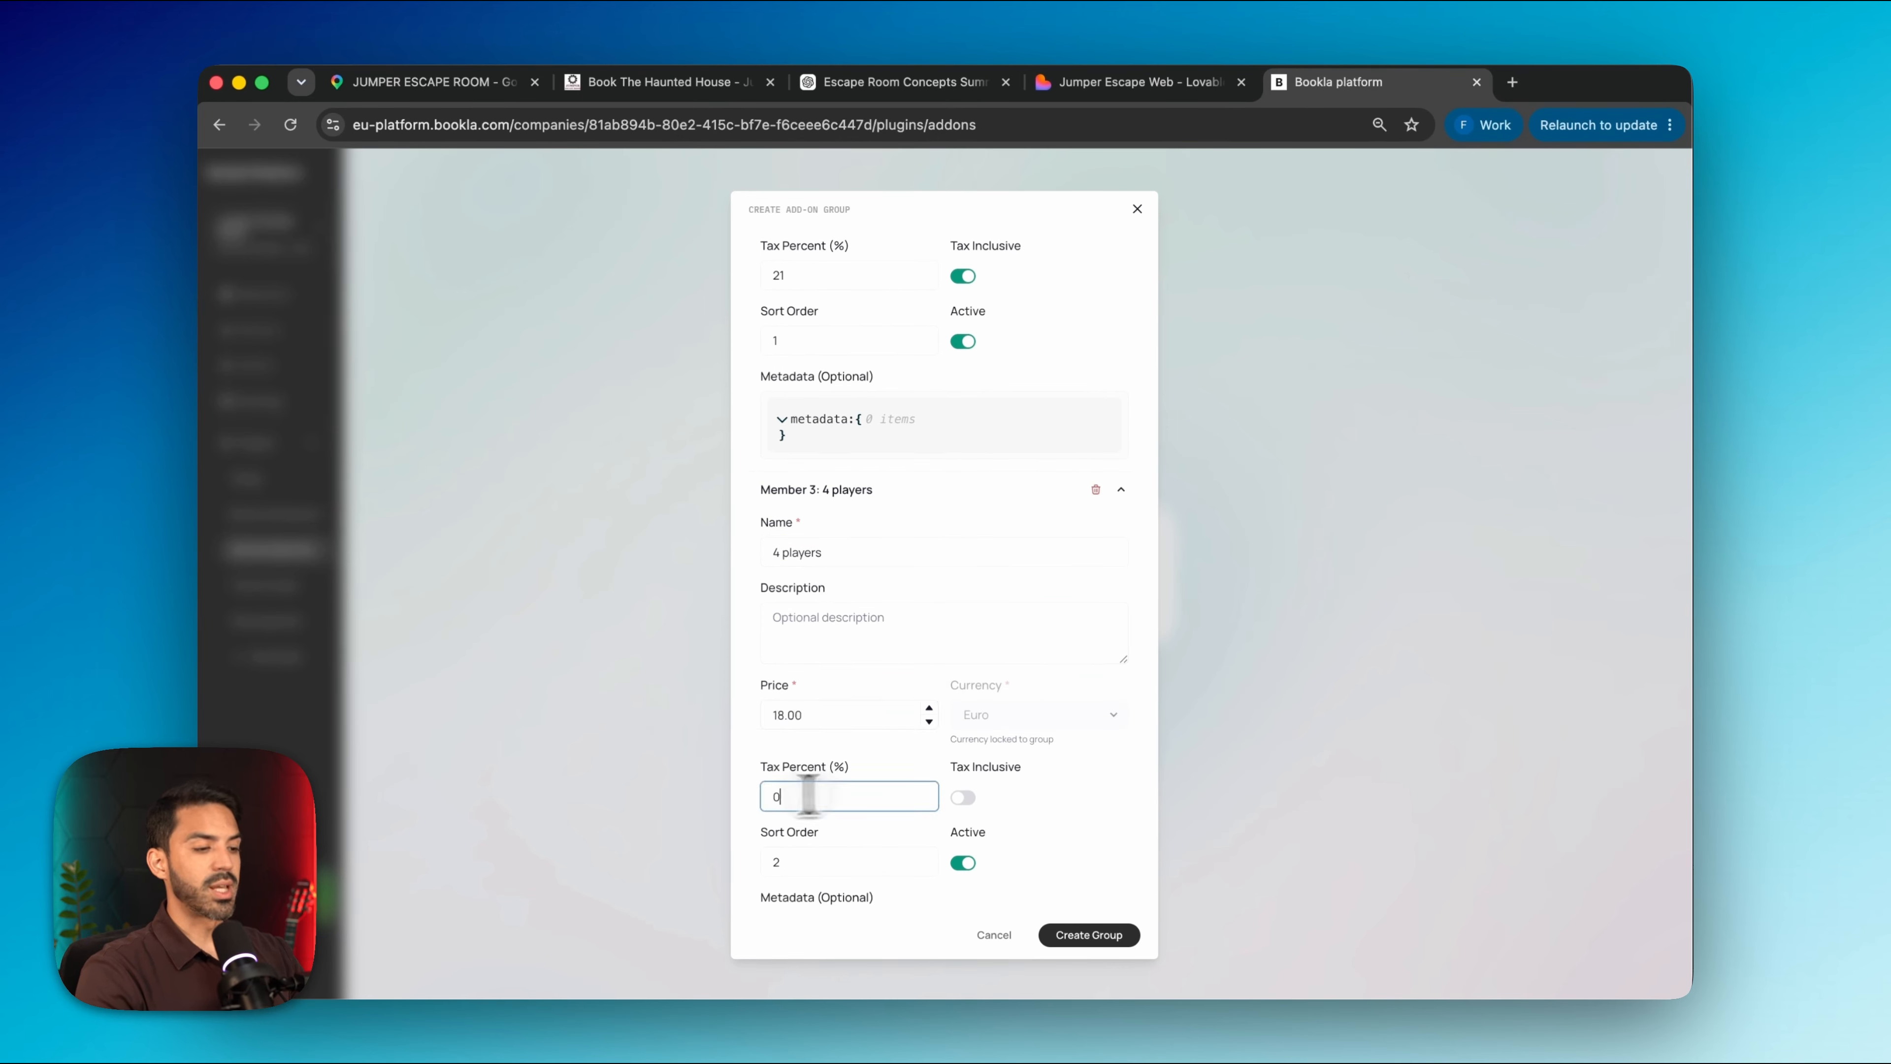
type("21")
left_click(963, 798)
scroll(964, 816, "down", 2)
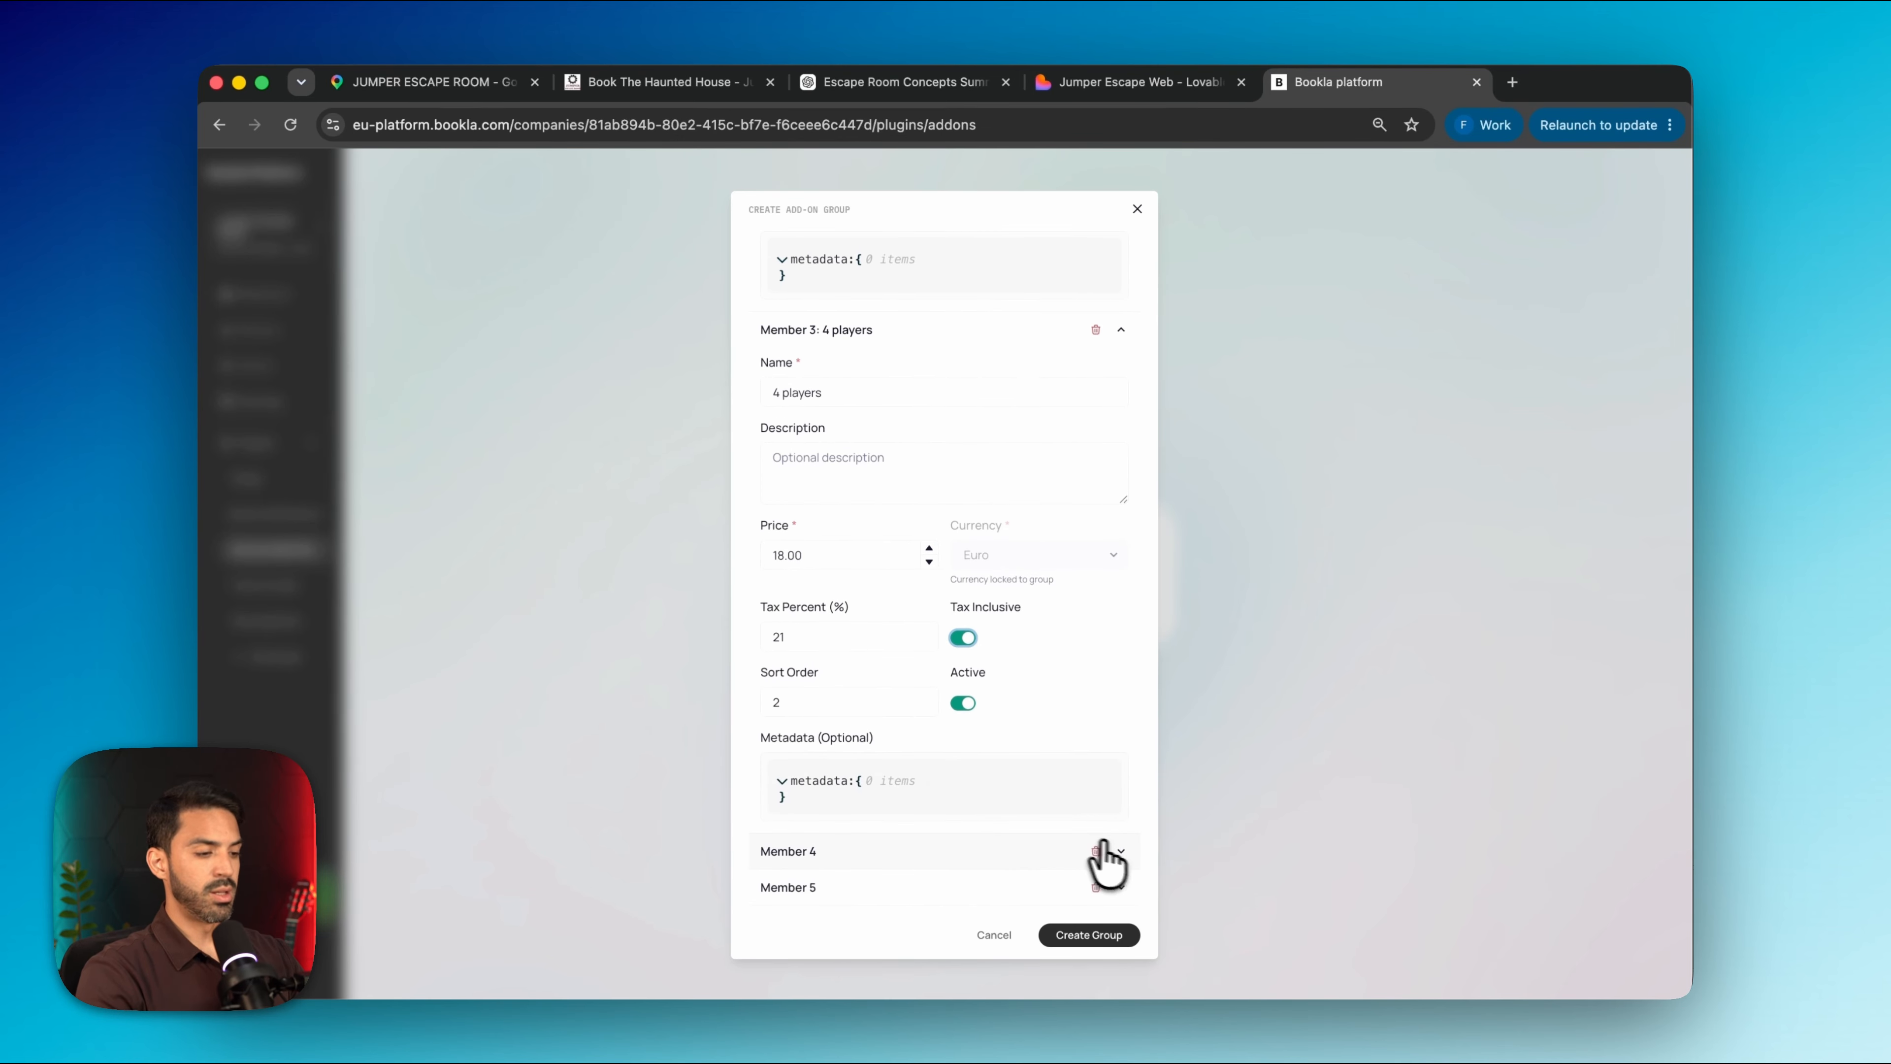
Fill in the 5-player option at 30.00
left_click(1121, 852)
scroll(968, 872, "down", 3)
left_click(880, 667)
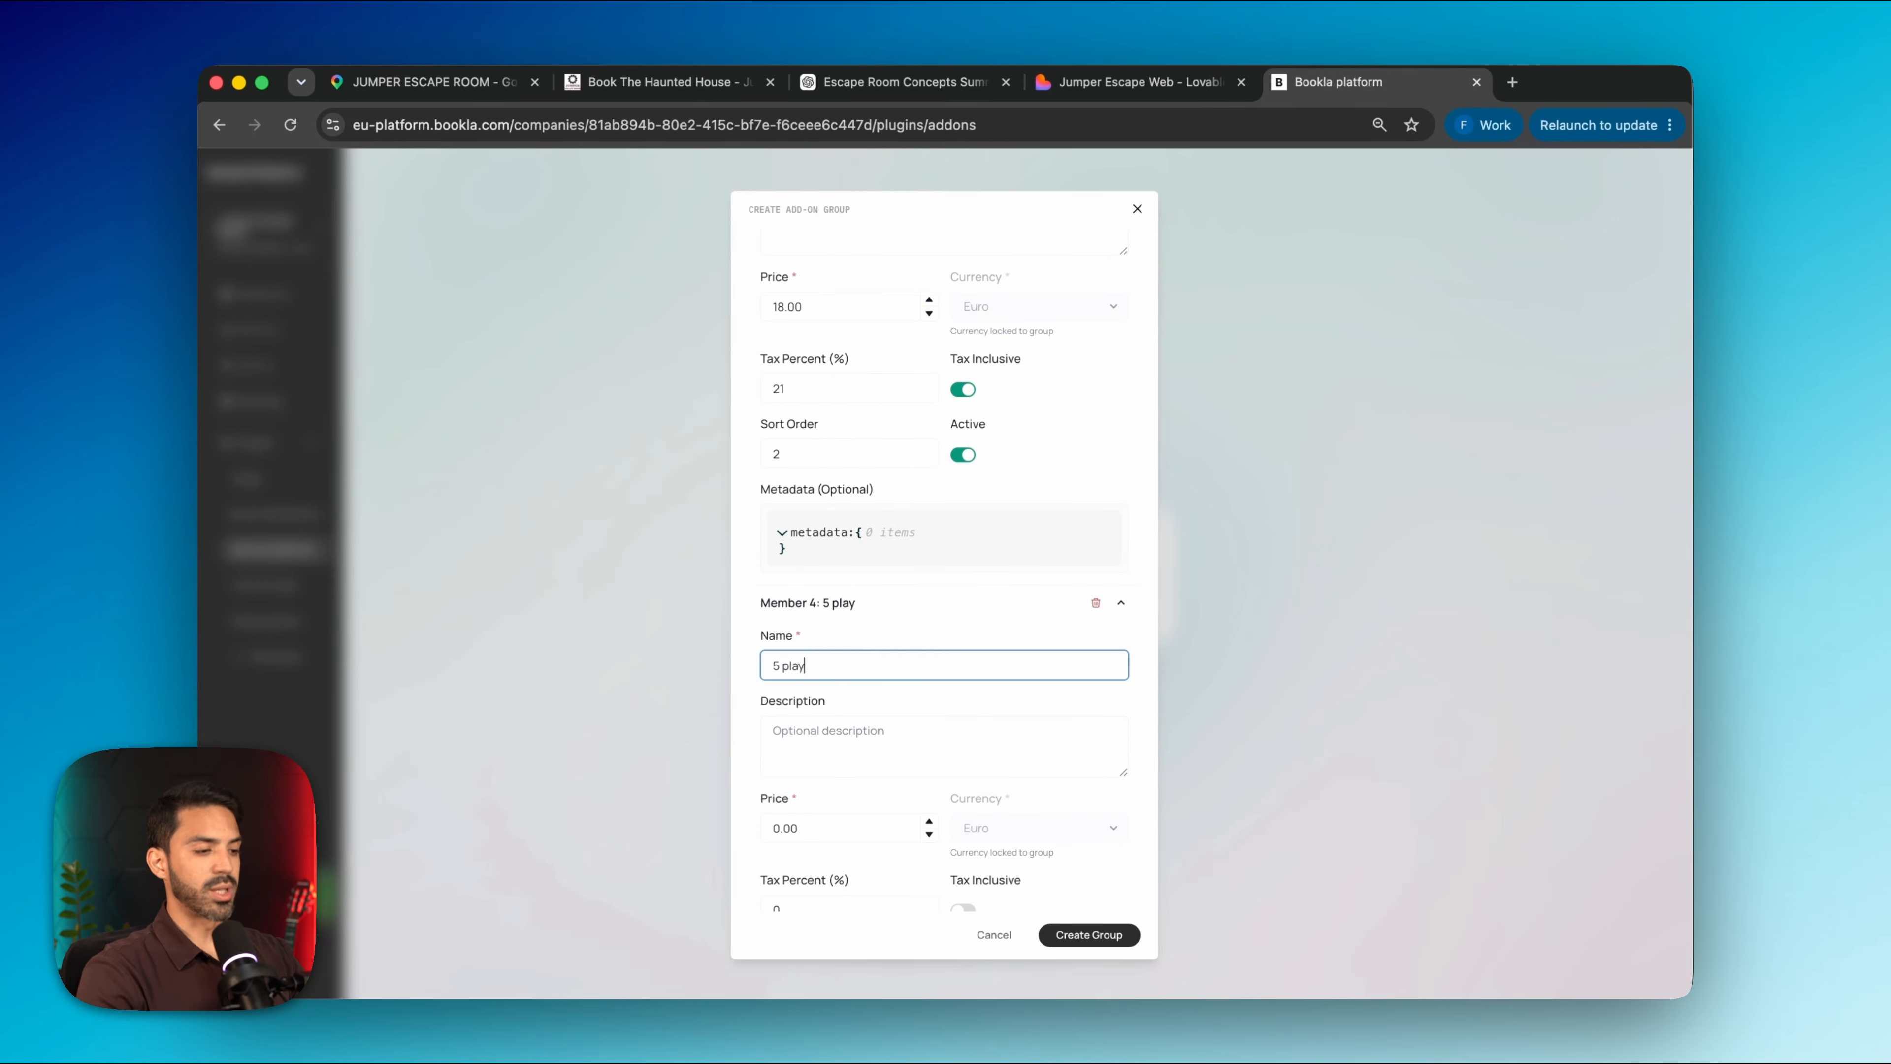
key("Tab")
key("Tab")
type("30")
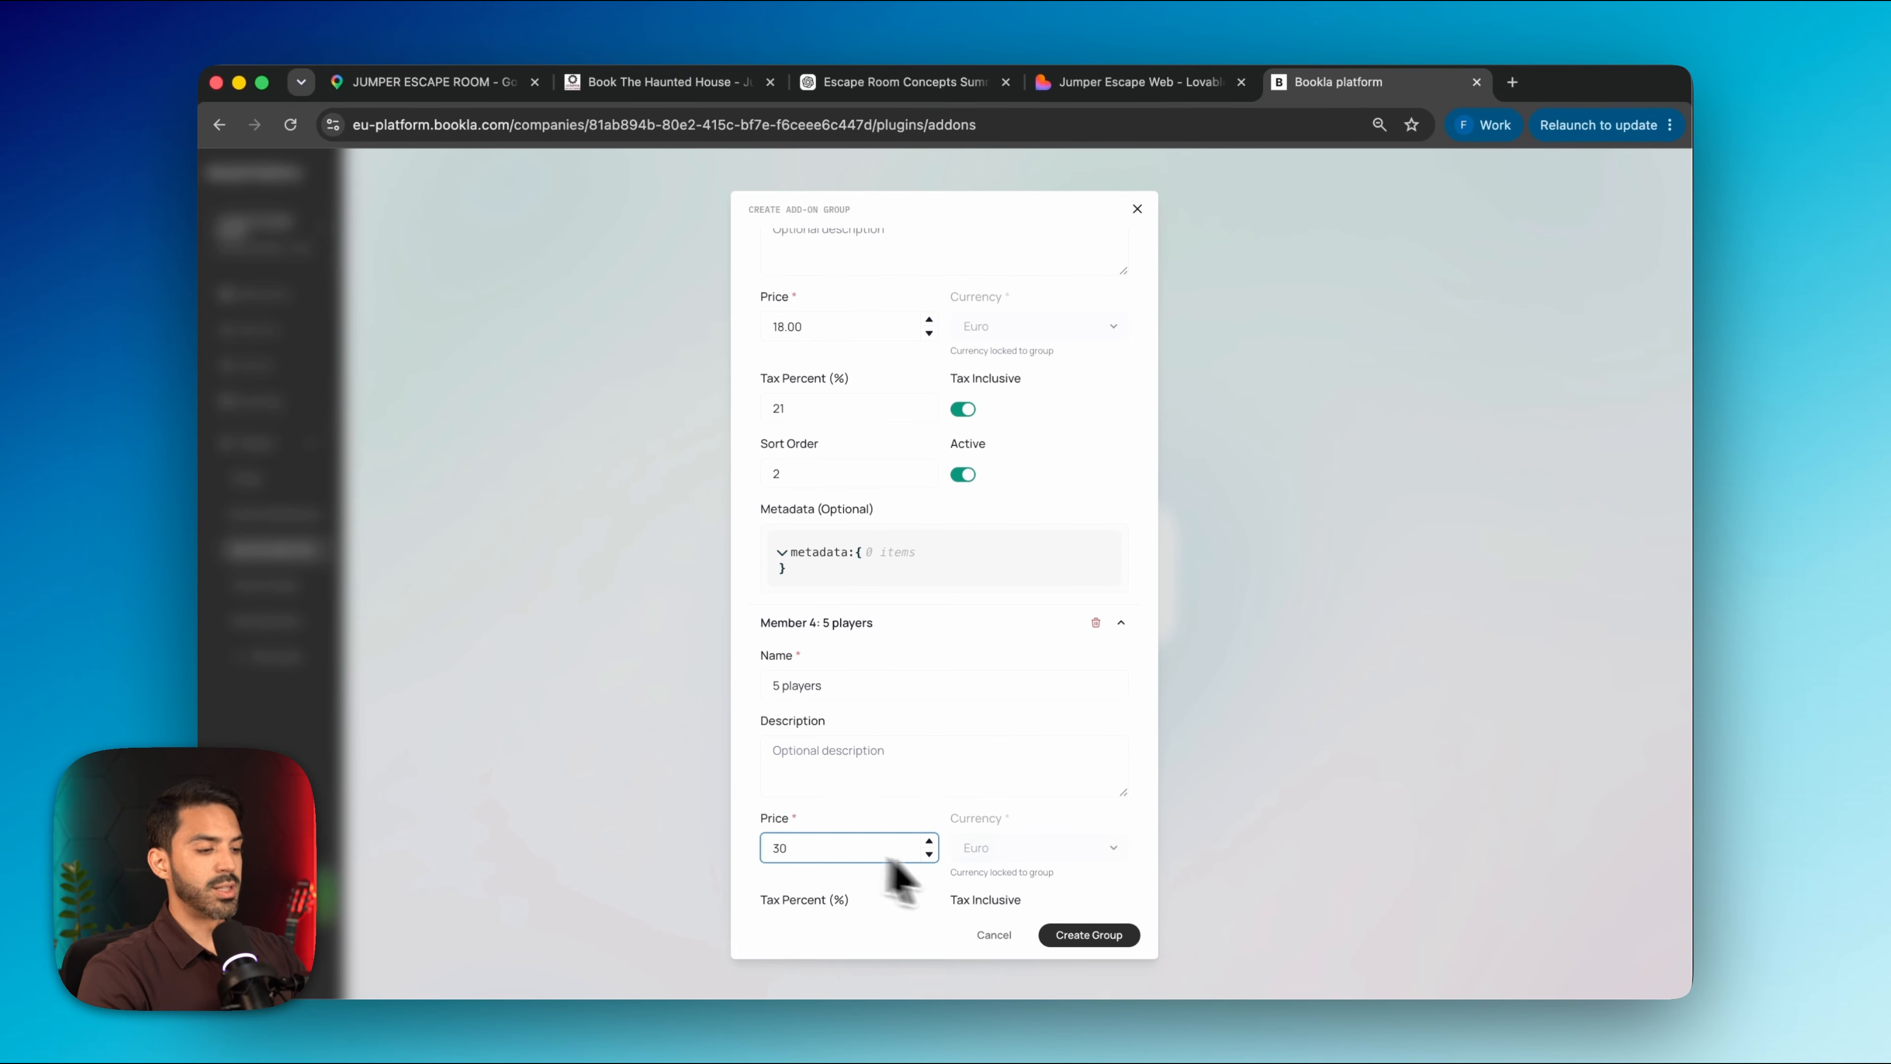
scroll(967, 887, "down", 3)
scroll(893, 856, "down", 2)
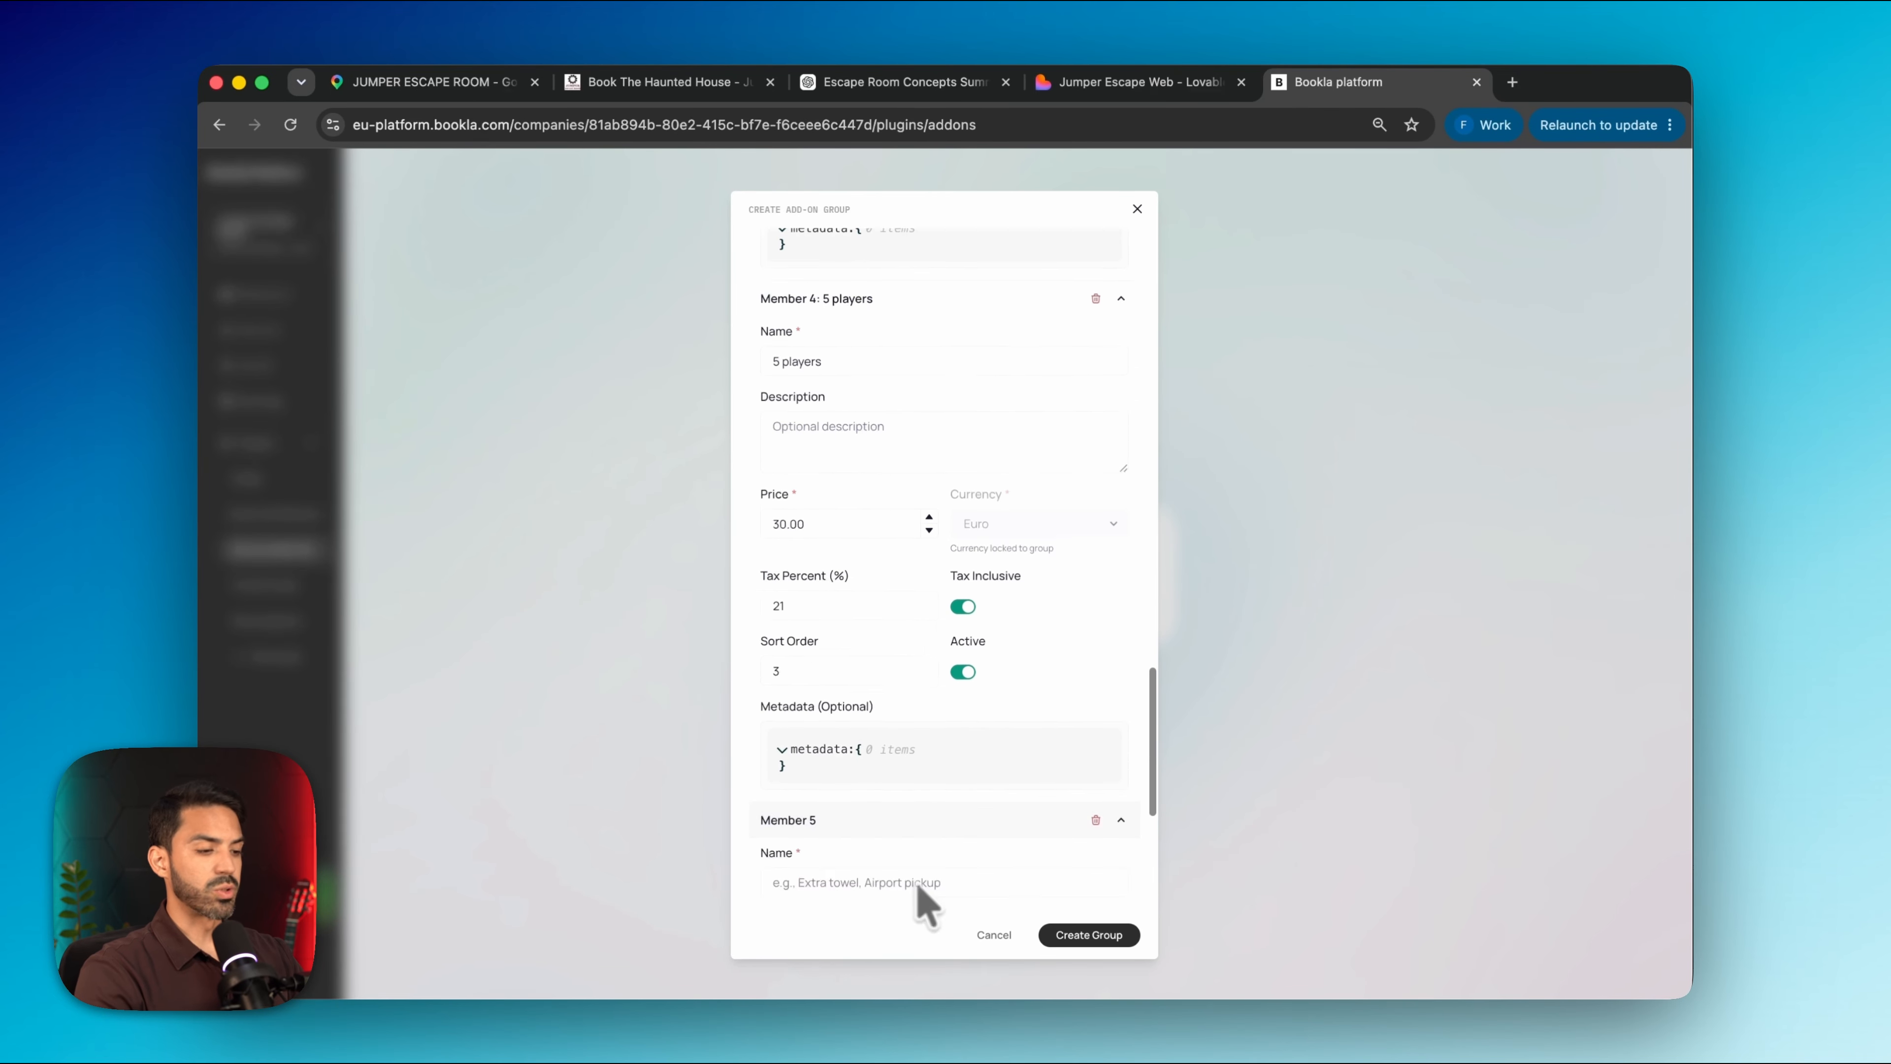
scroll(925, 902, "down", 5)
Fill in the 6-player option at 38.00 with 21% tax included
left_click(831, 462)
type("6 players")
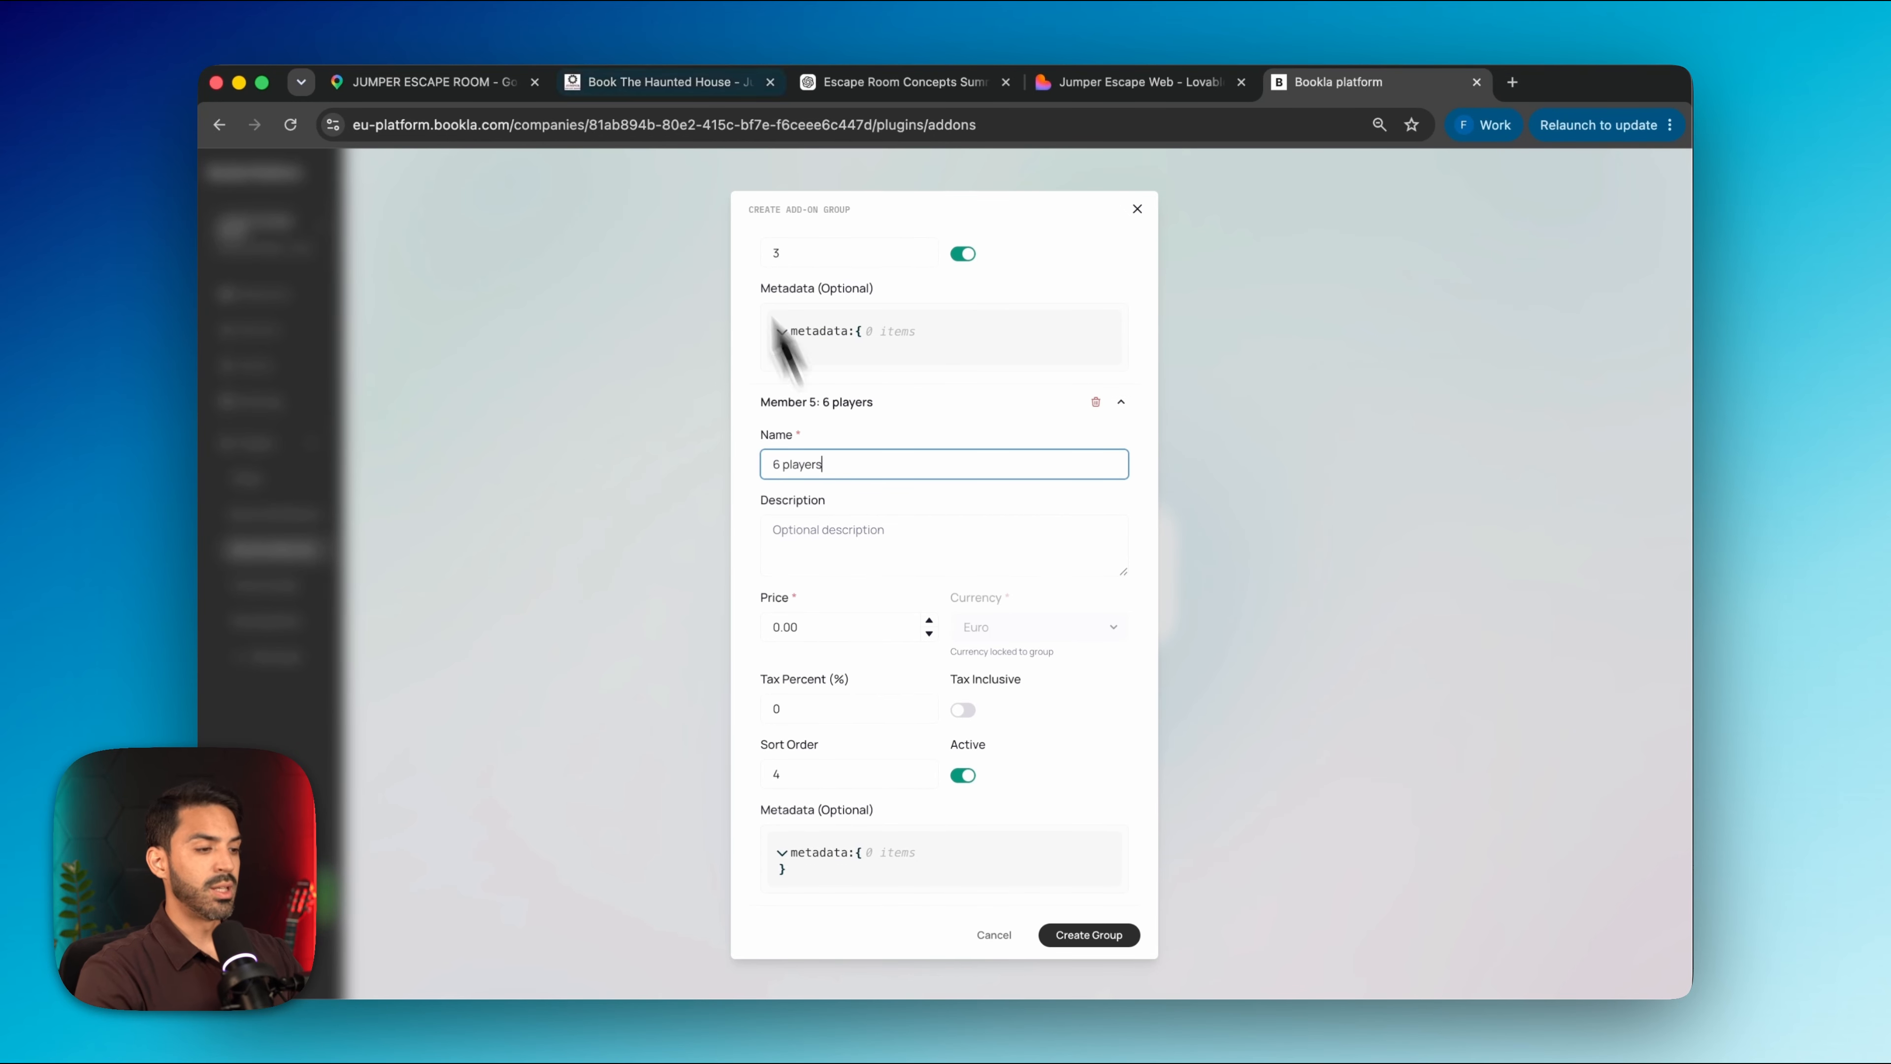
left_click(669, 83)
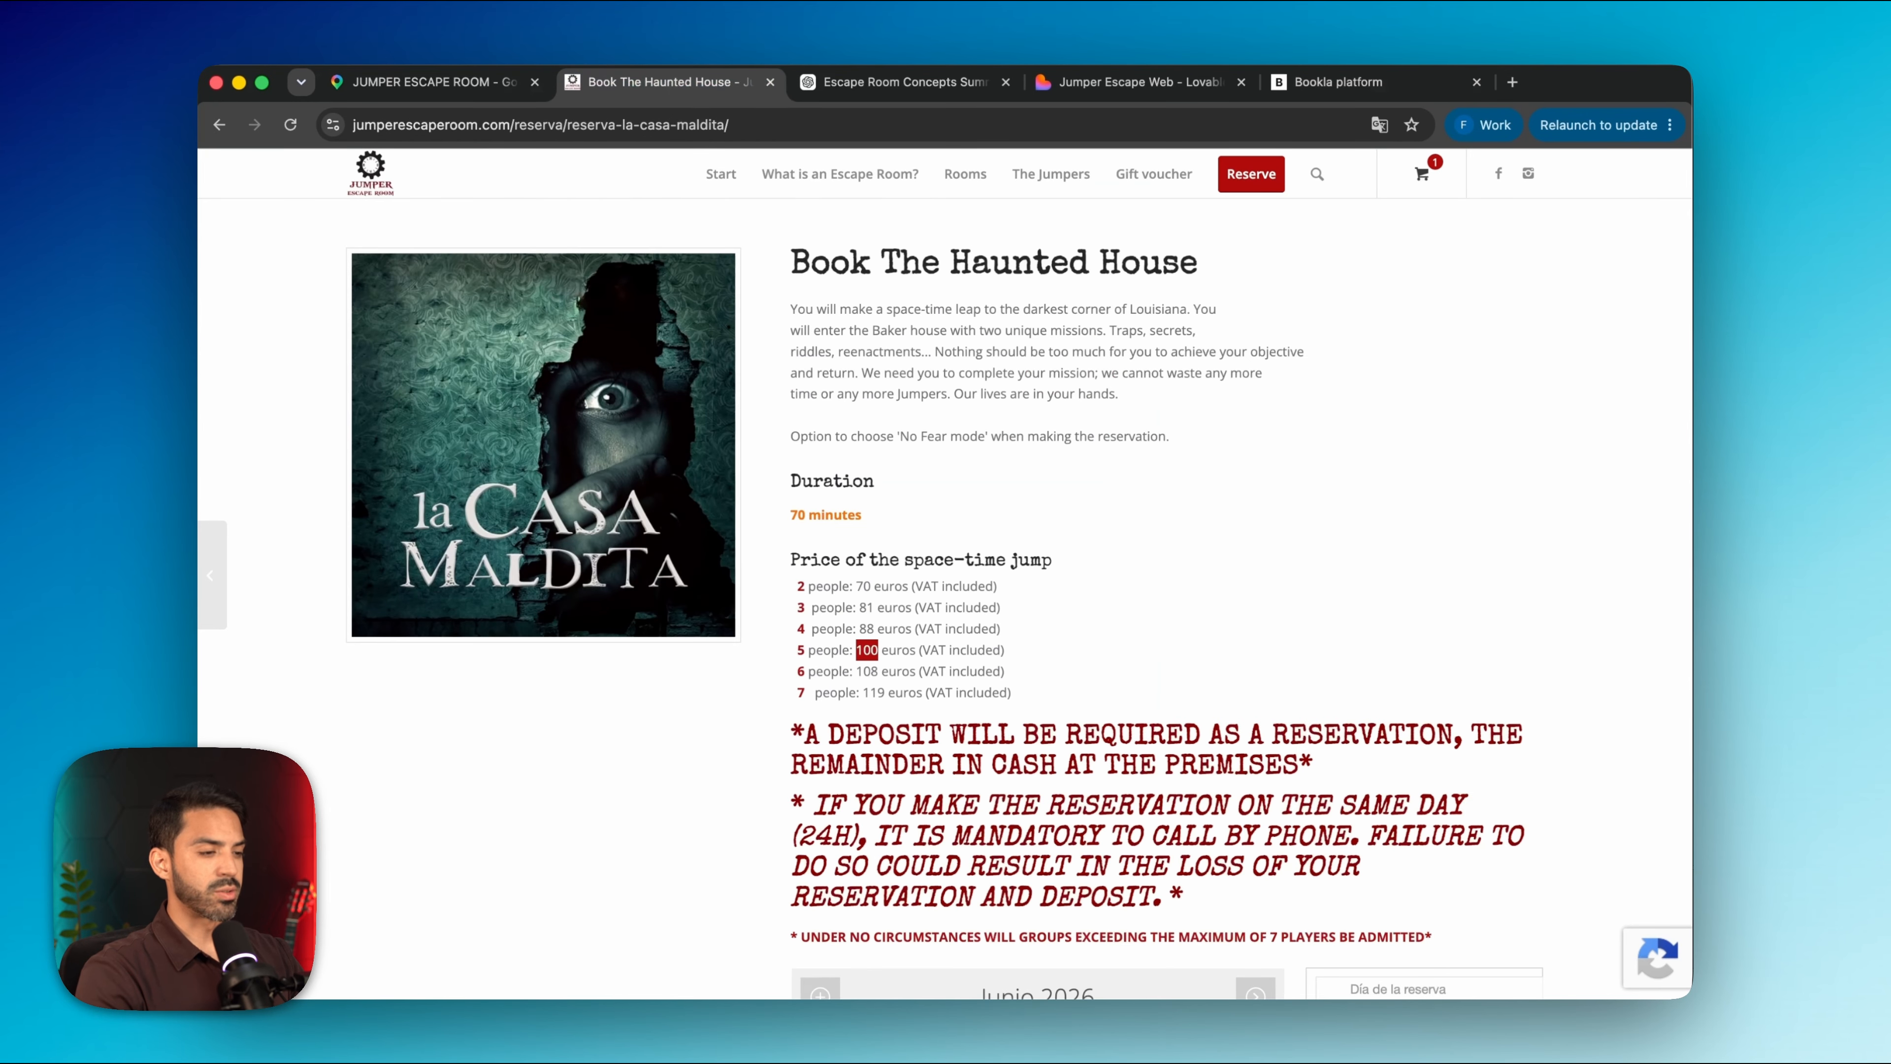
left_click(1321, 82)
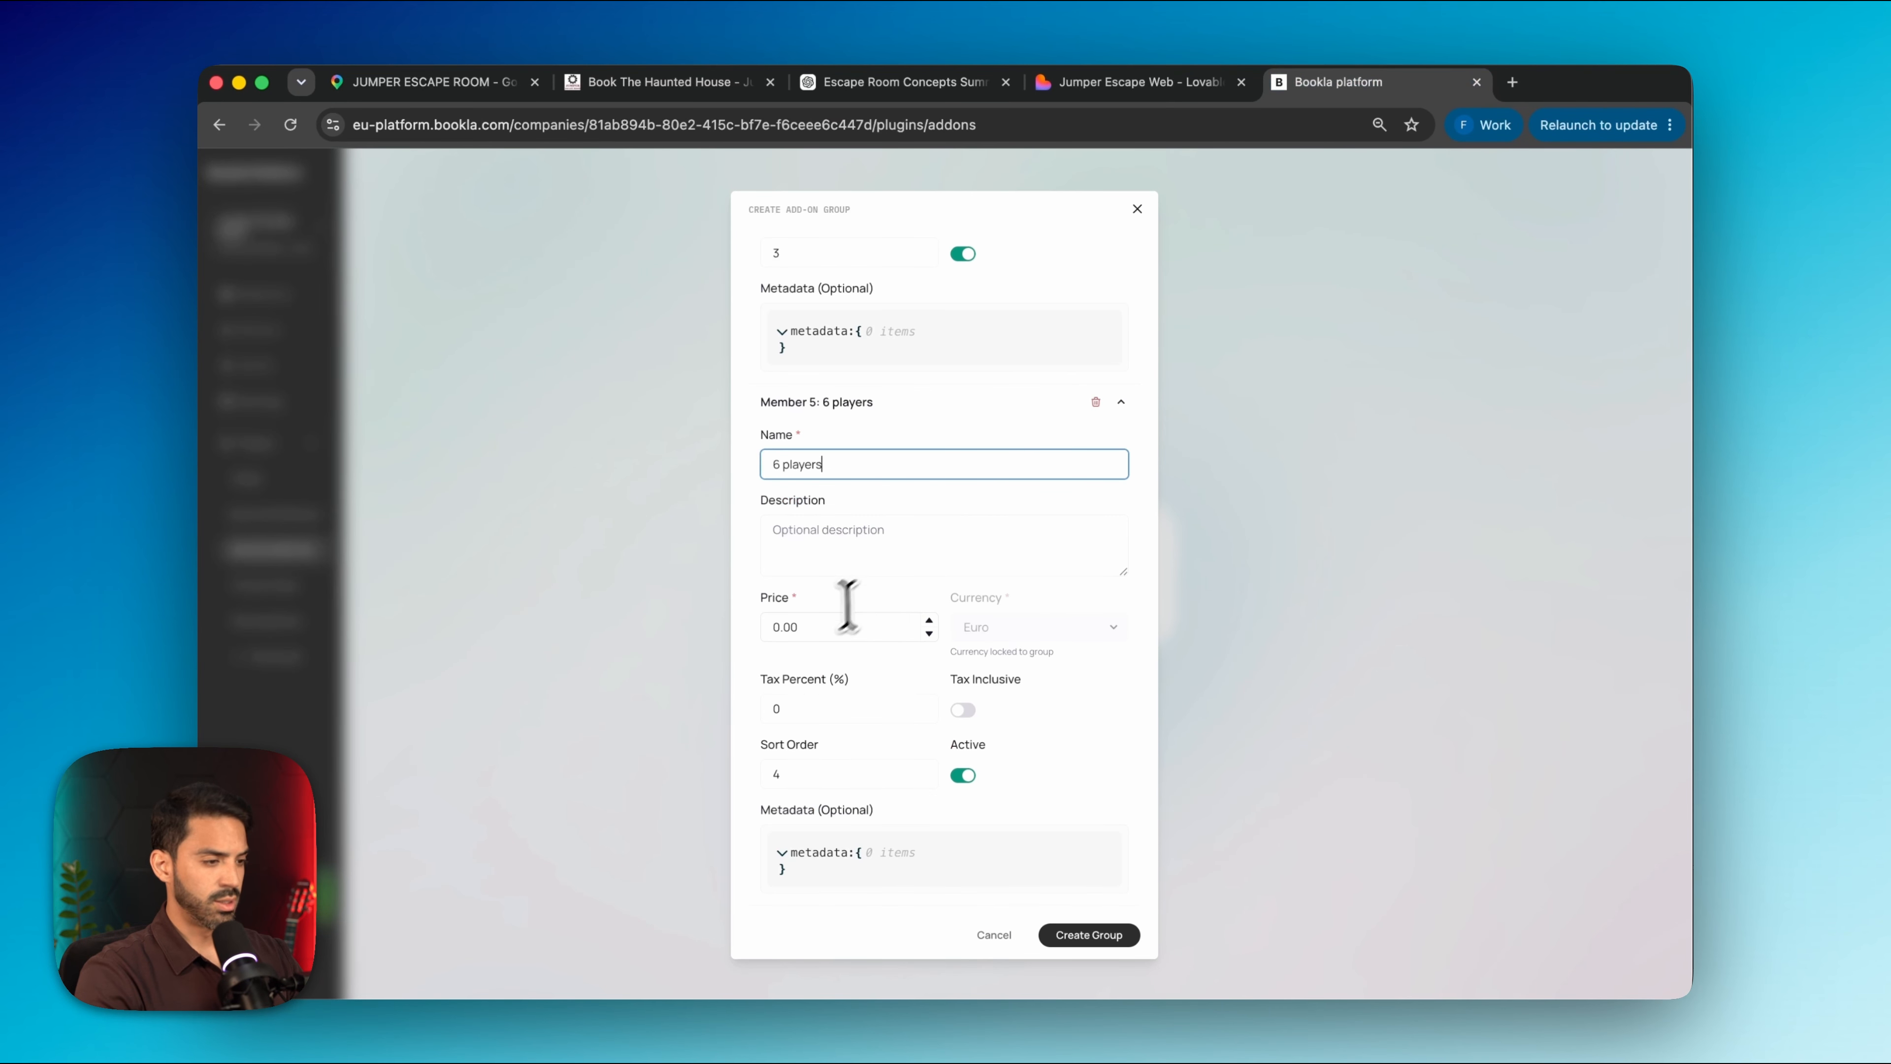
left_click(819, 629)
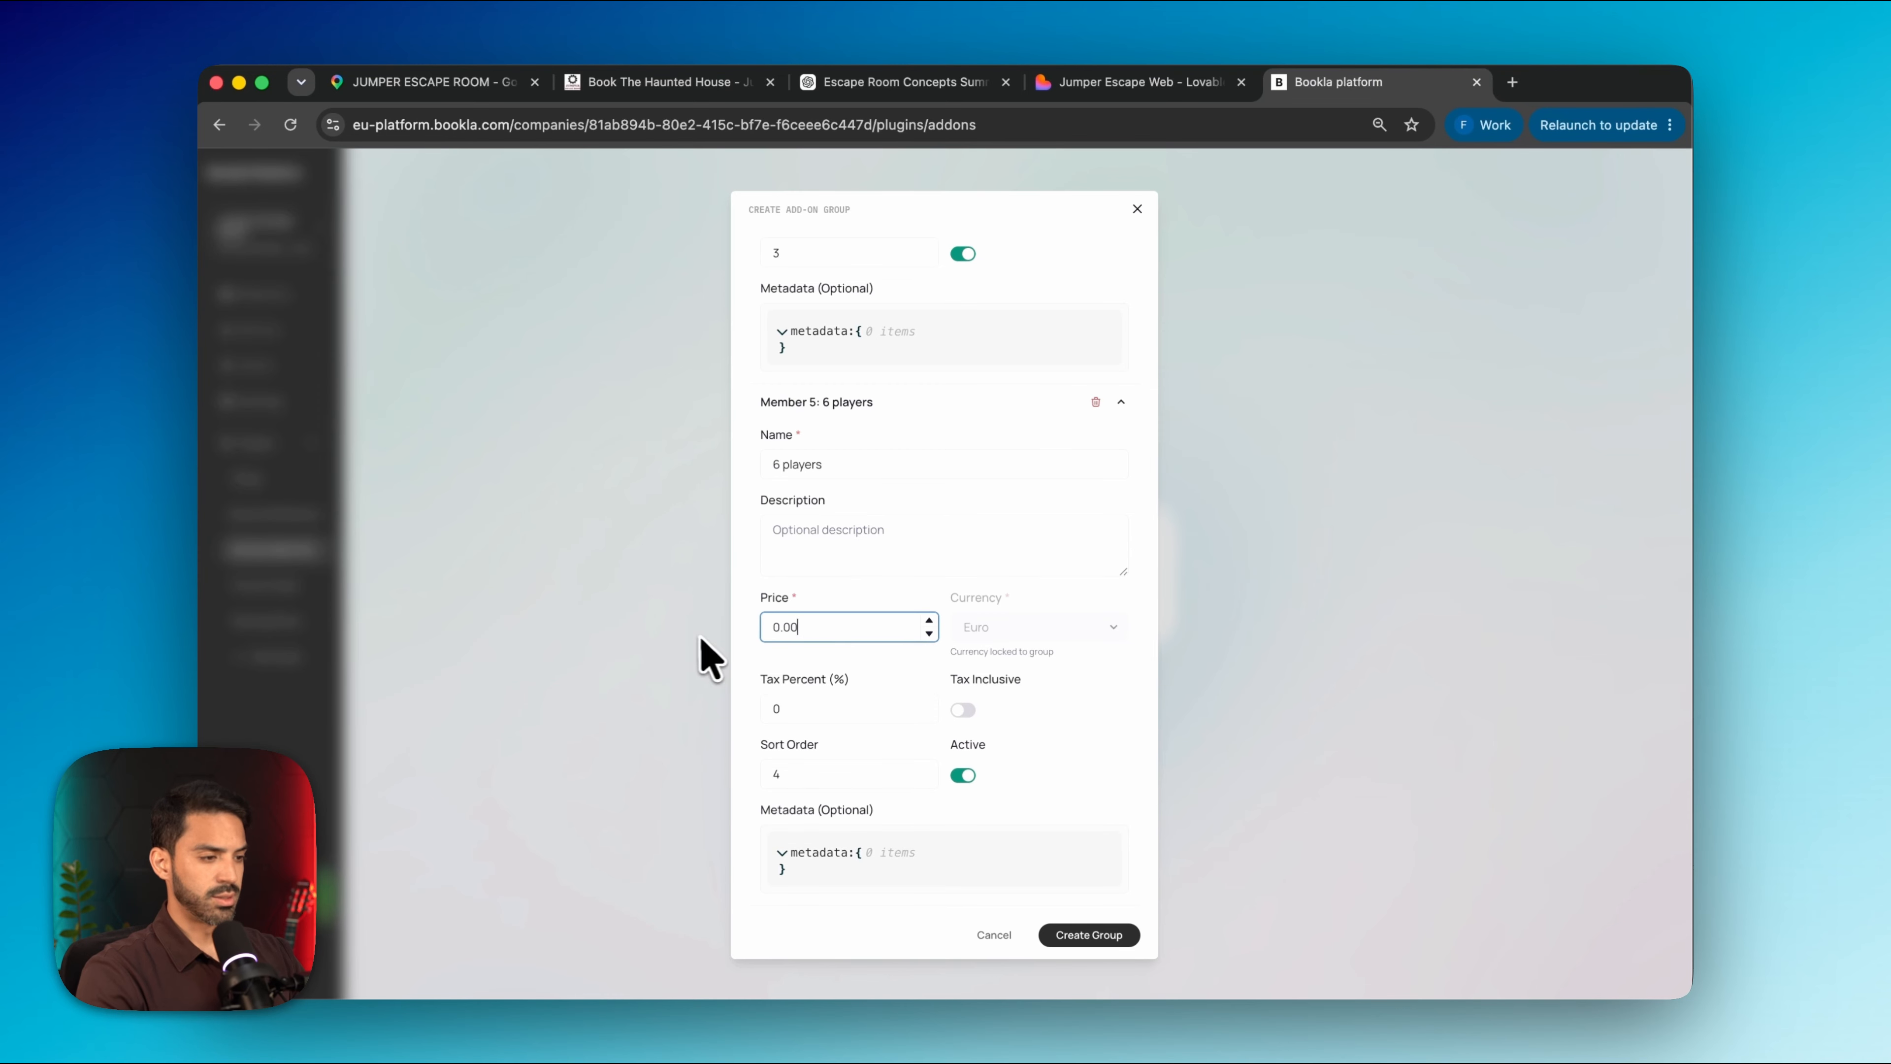
left_click(827, 708)
type("21")
left_click(960, 711)
scroll(967, 805, "up", 15)
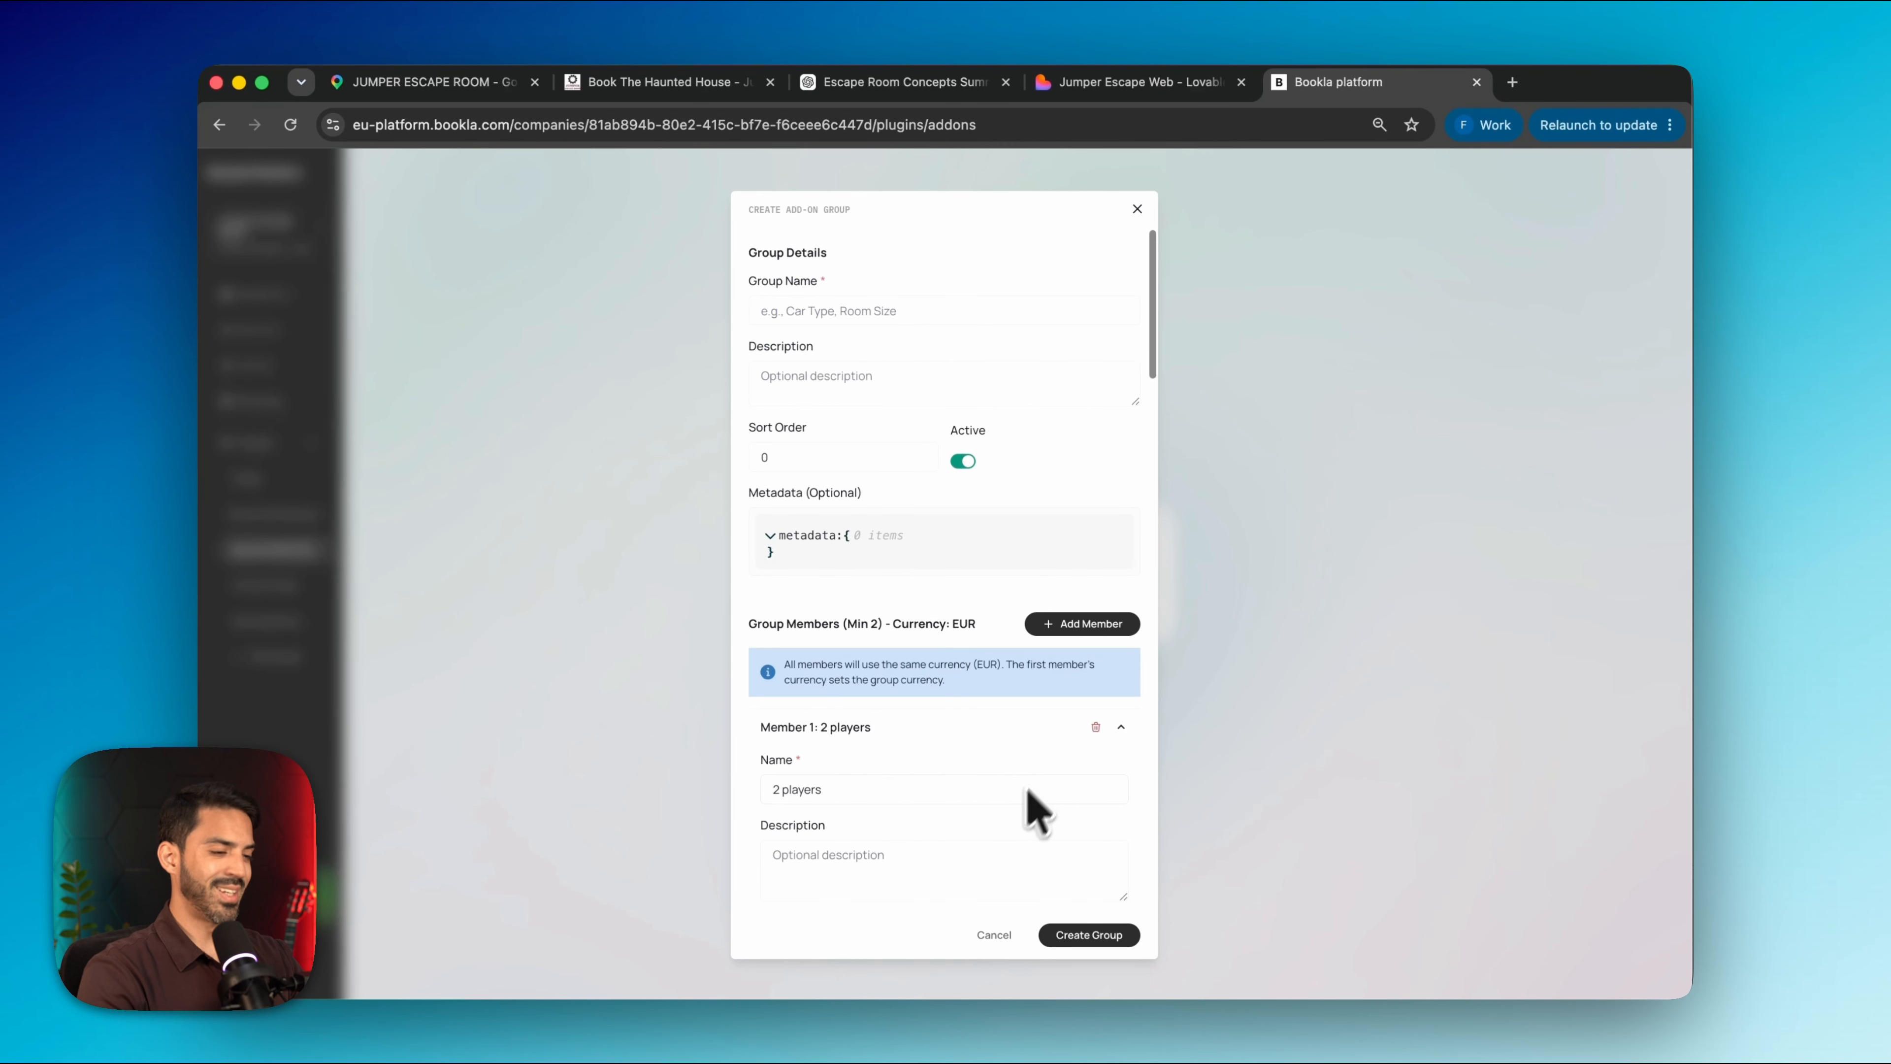
Add a 7-player option at 49.00 with 21% inclusive tax, then create the Players group
left_click(1080, 612)
scroll(834, 745, "down", 5)
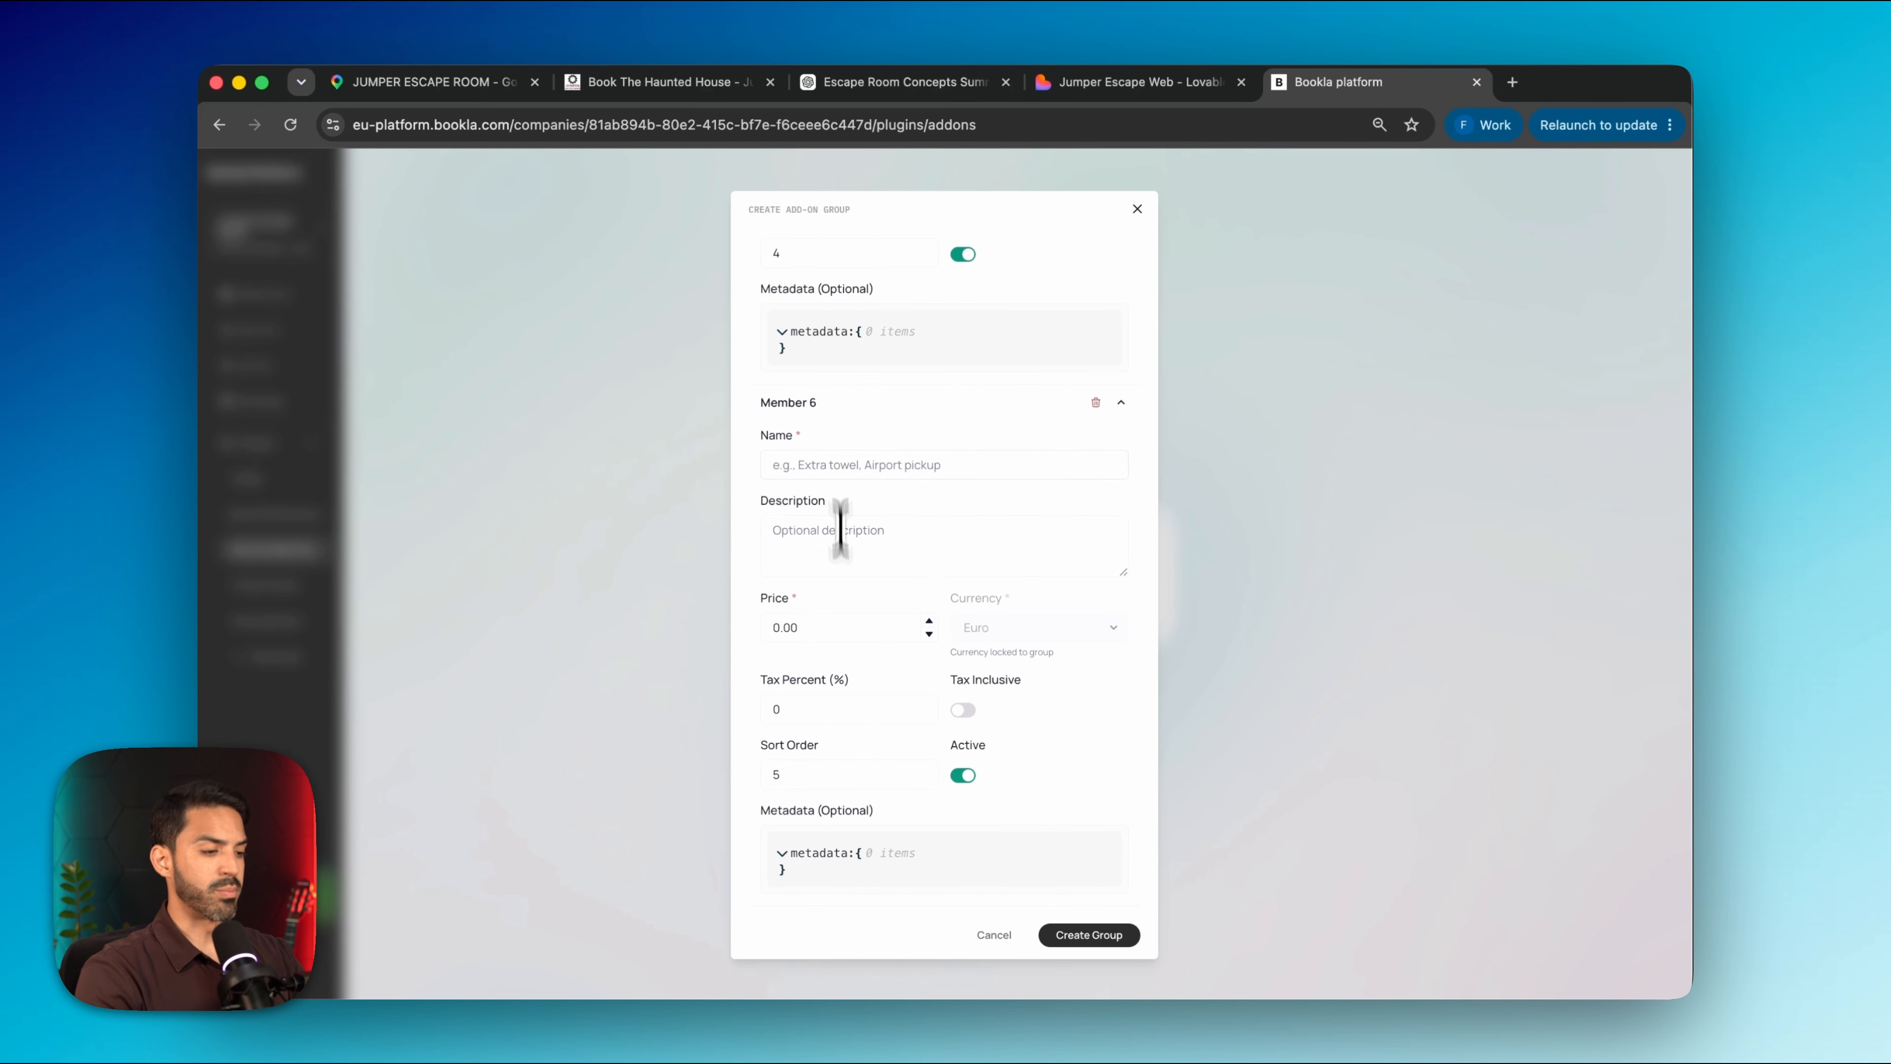
left_click(867, 470)
type("7")
key("Tab")
key("Tab")
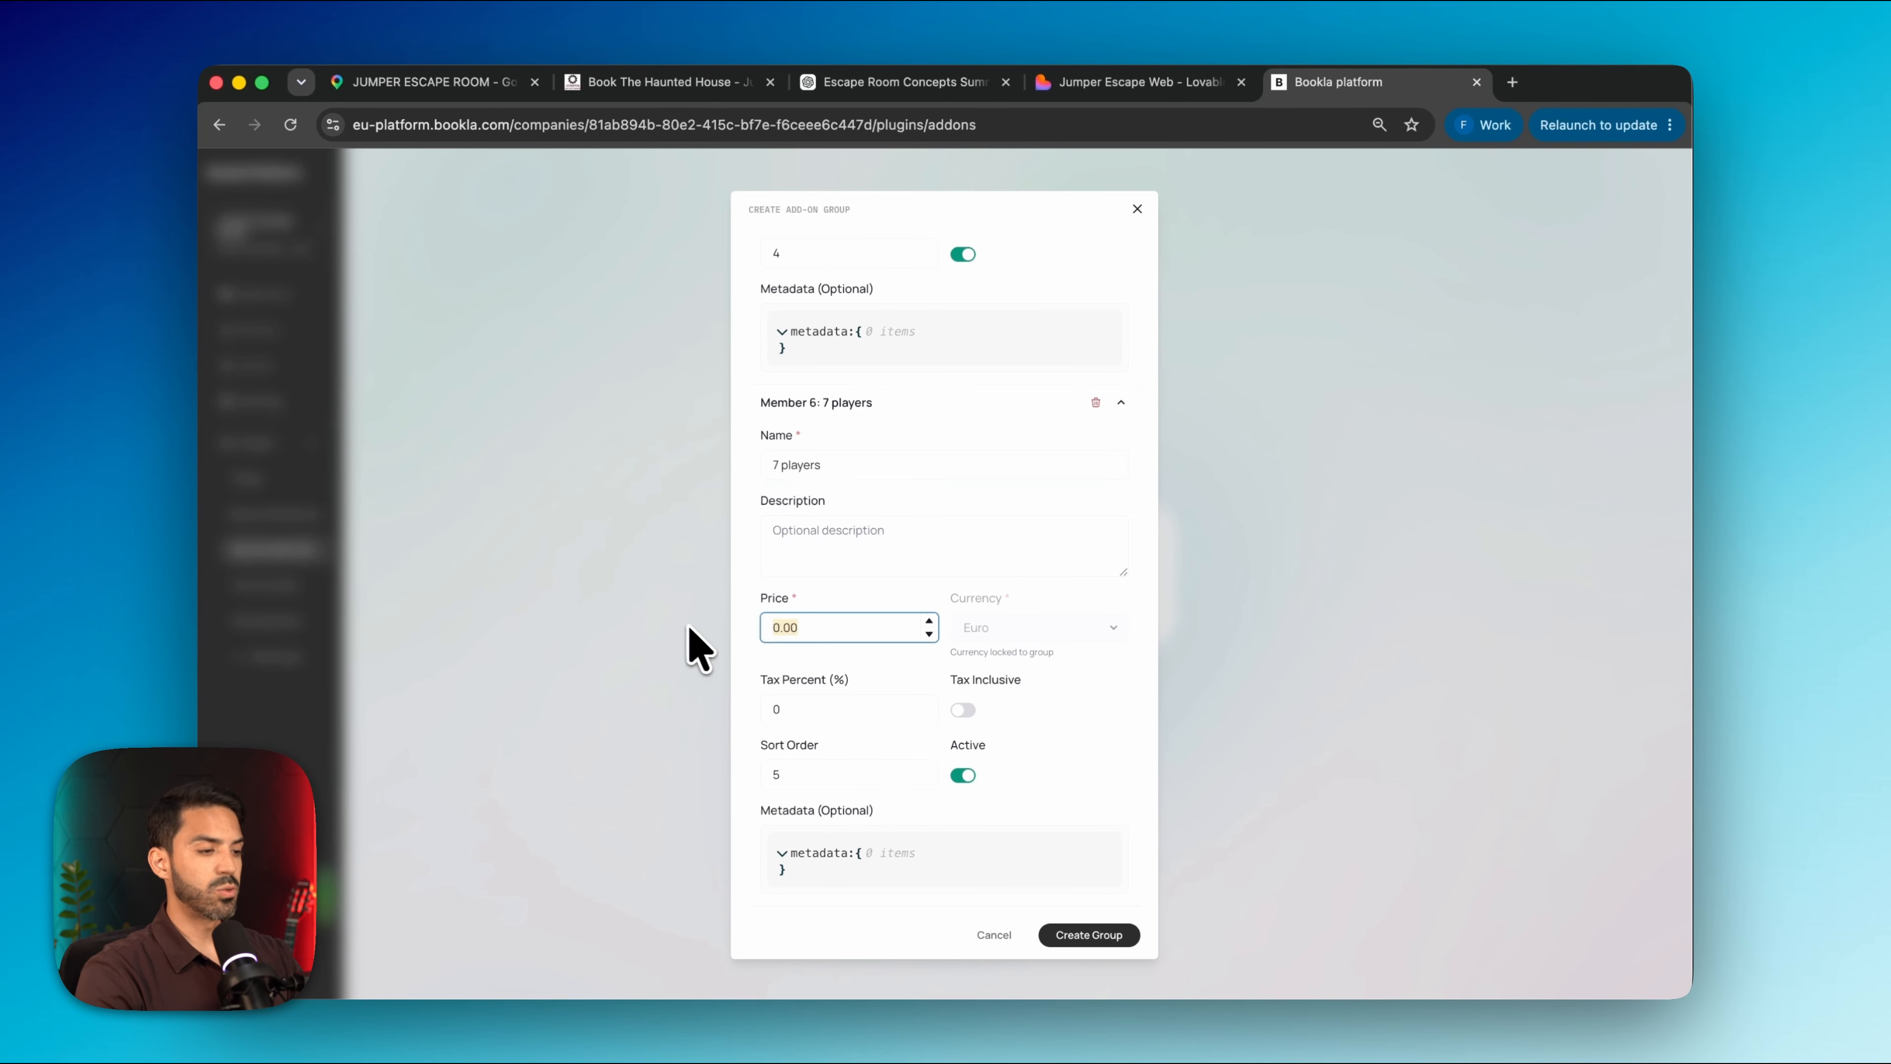
key("Tab")
left_click(963, 709)
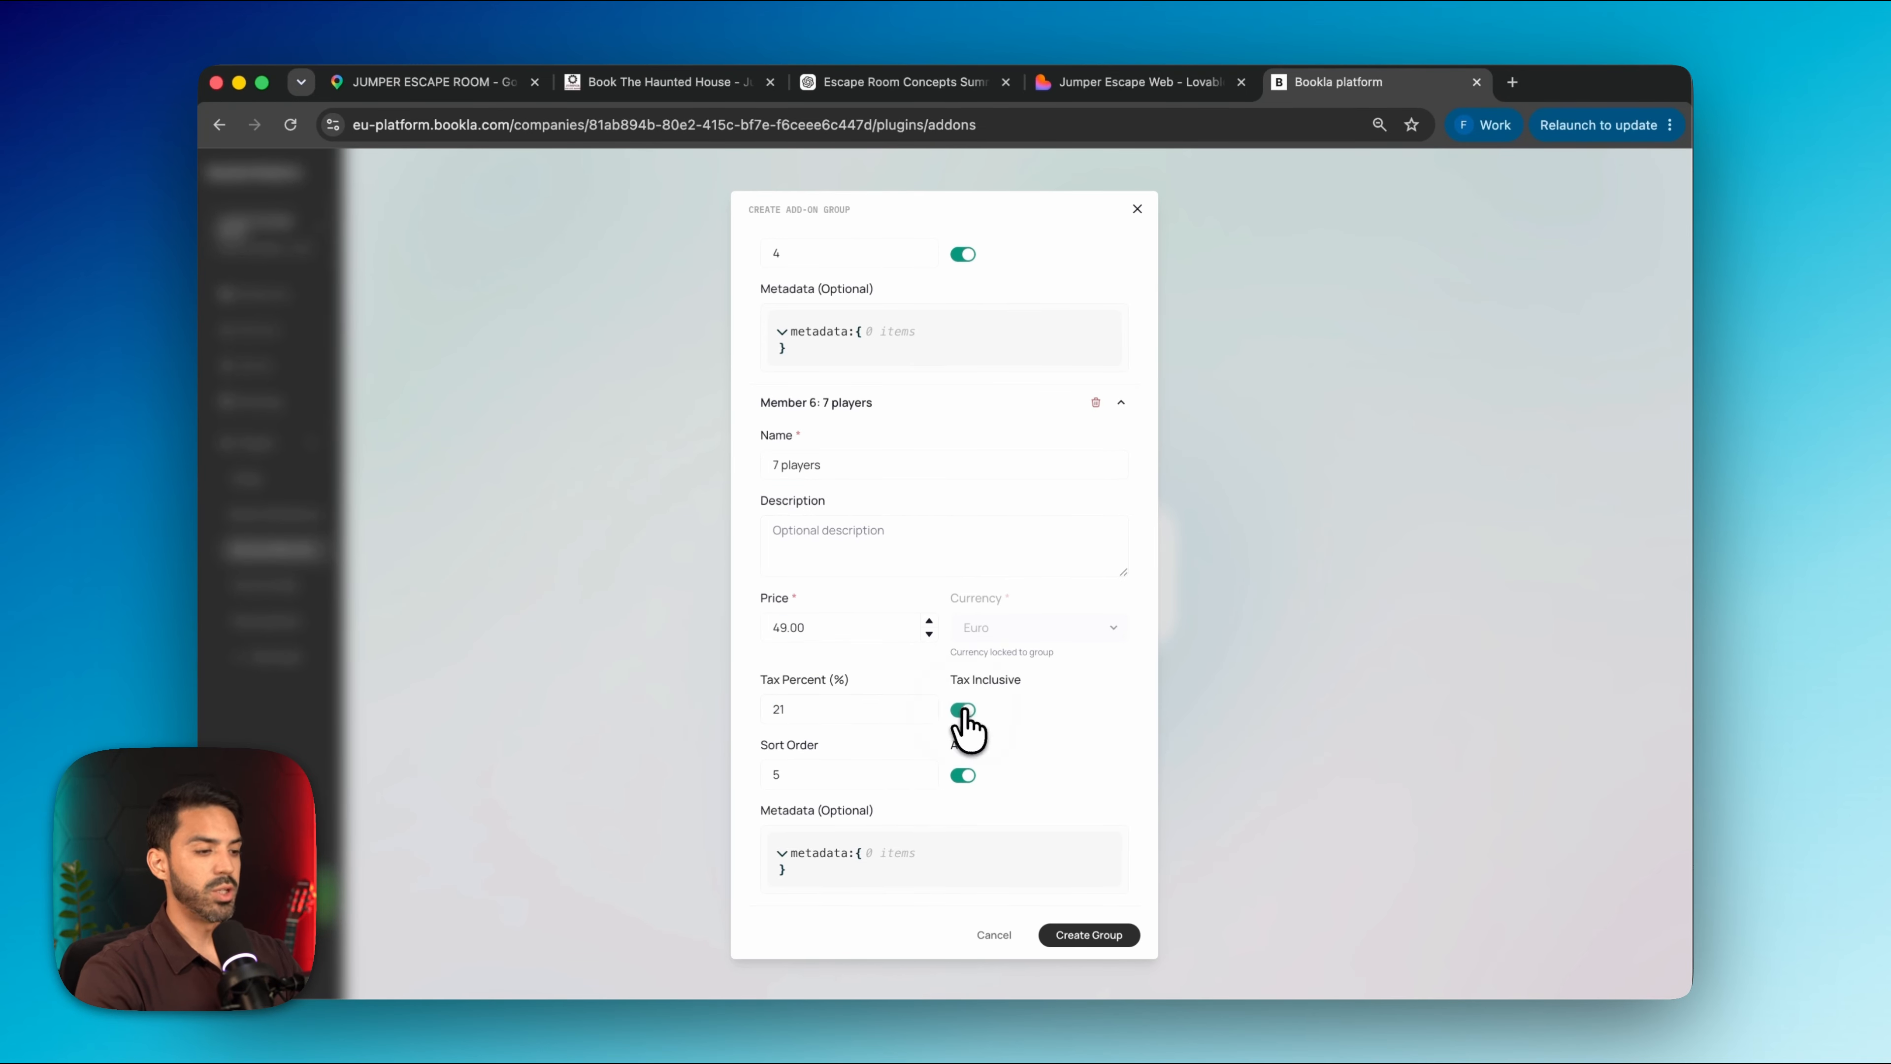
left_click(1087, 934)
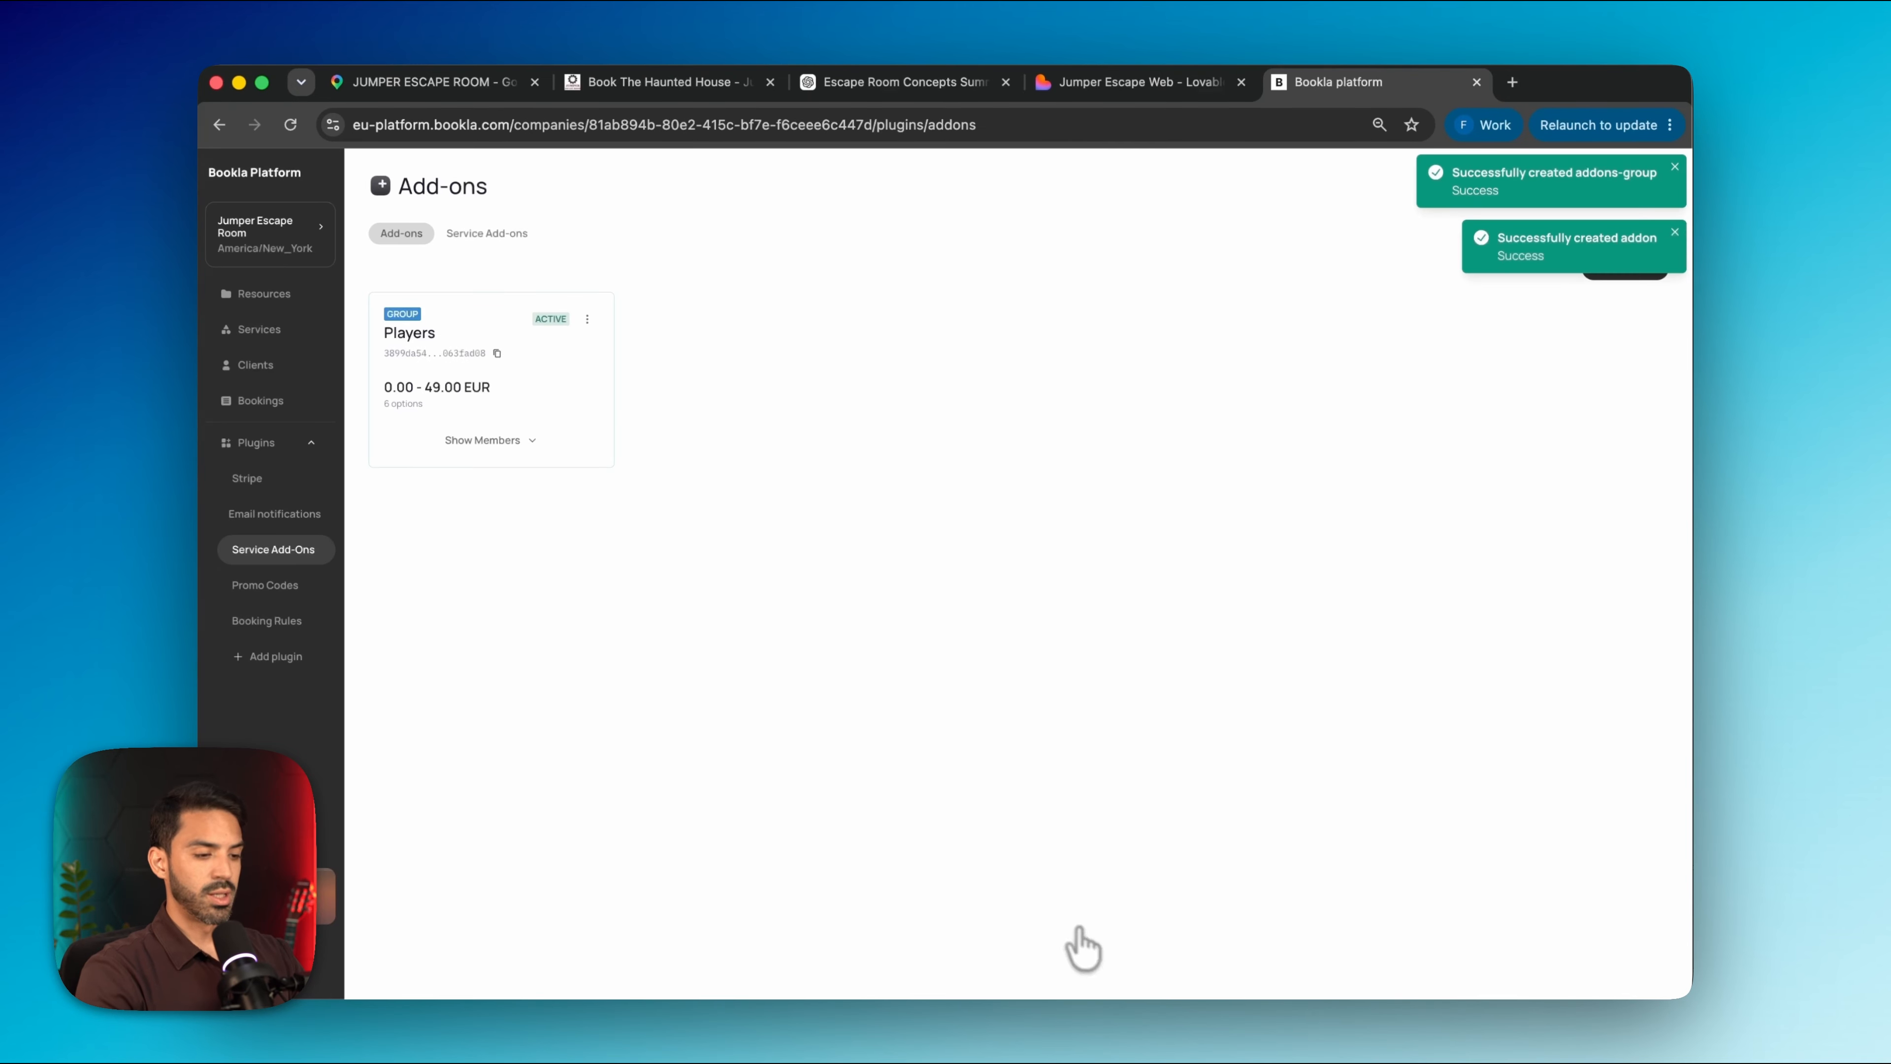
left_click(522, 446)
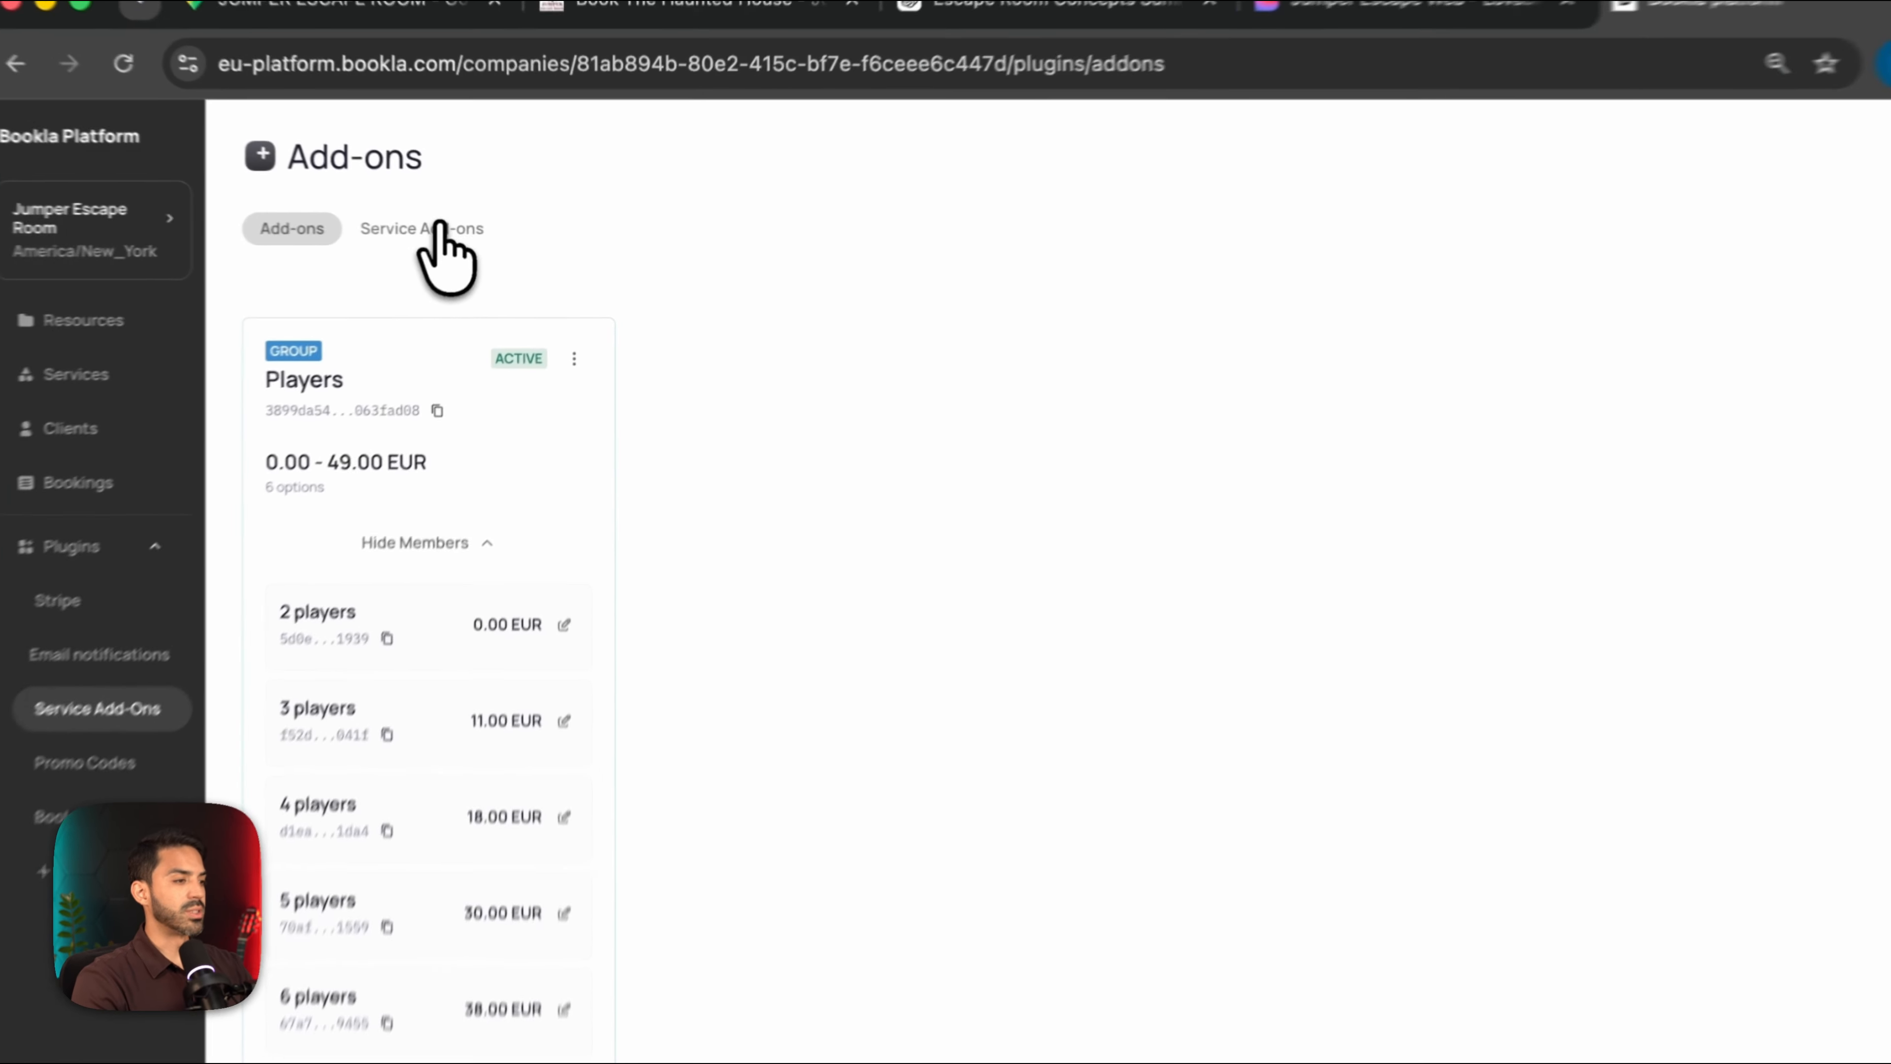
Attach the Players add-on group to Cursed House and Cursed Ship under Service Add-ons
left_click(487, 233)
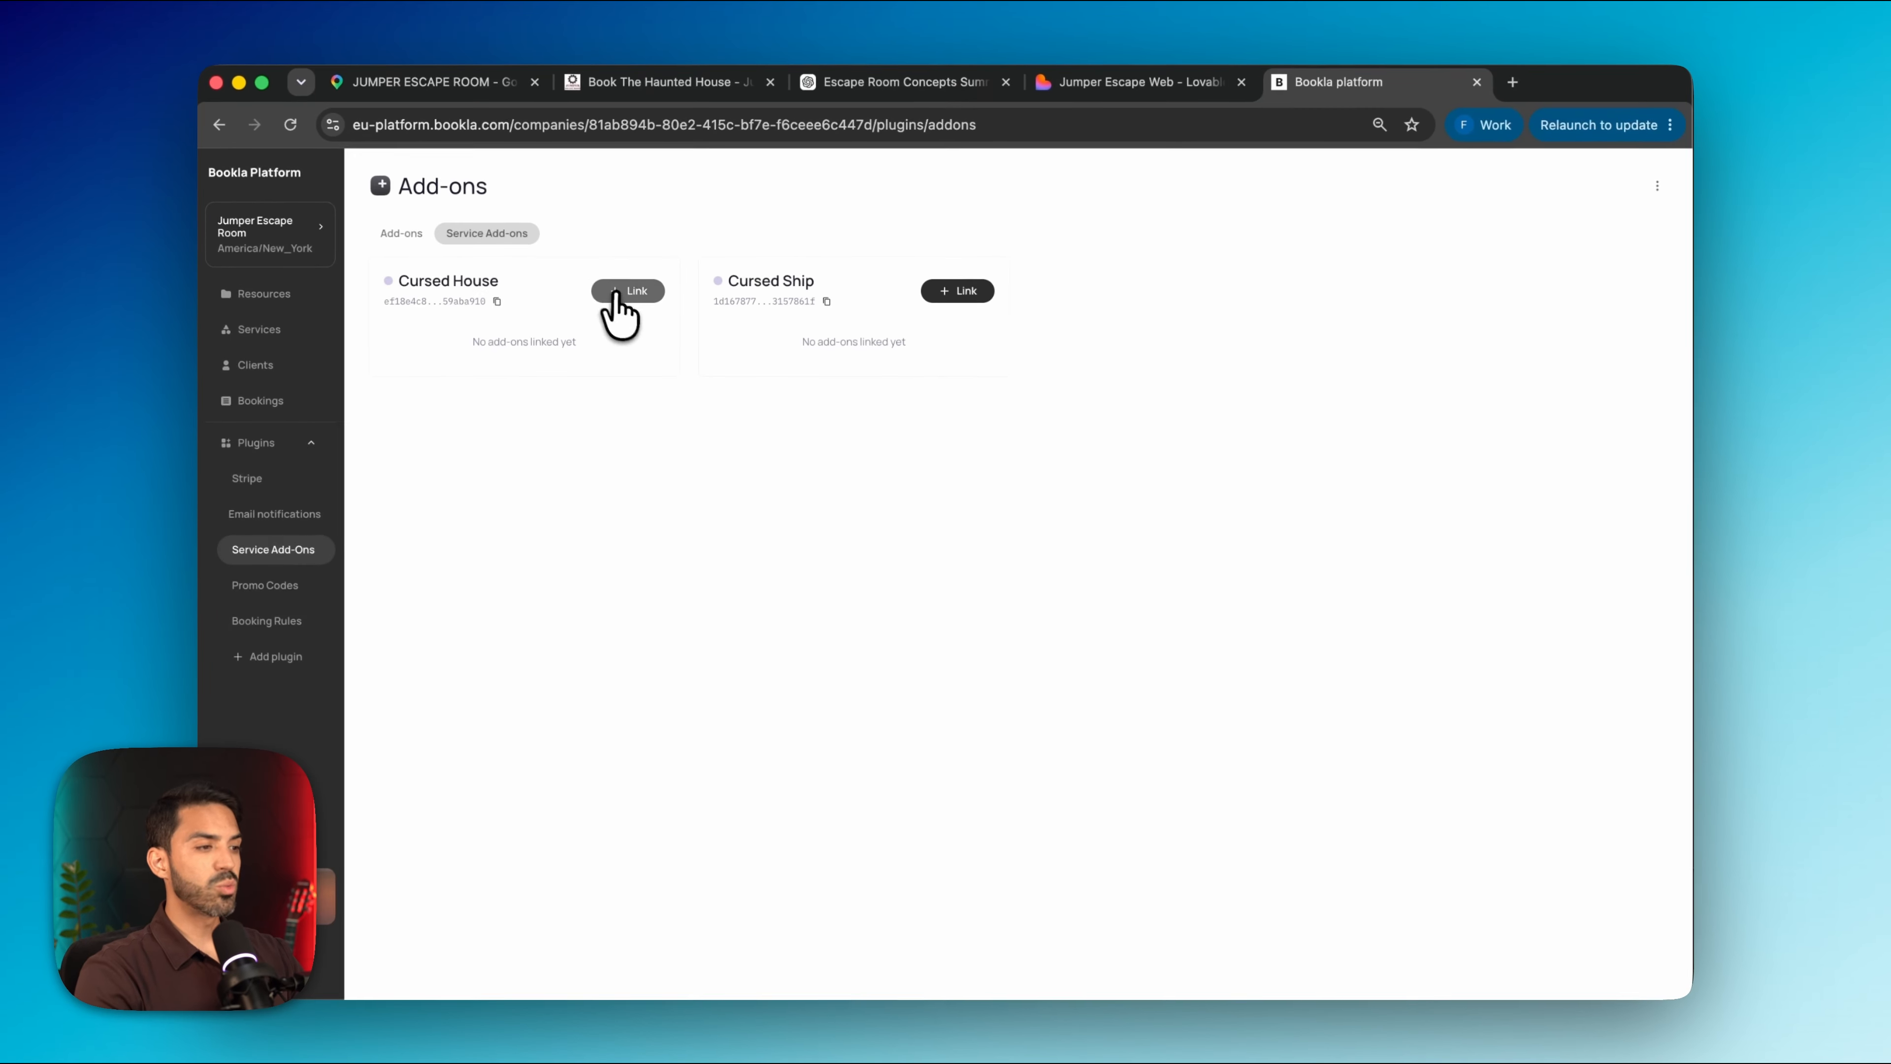
left_click(617, 292)
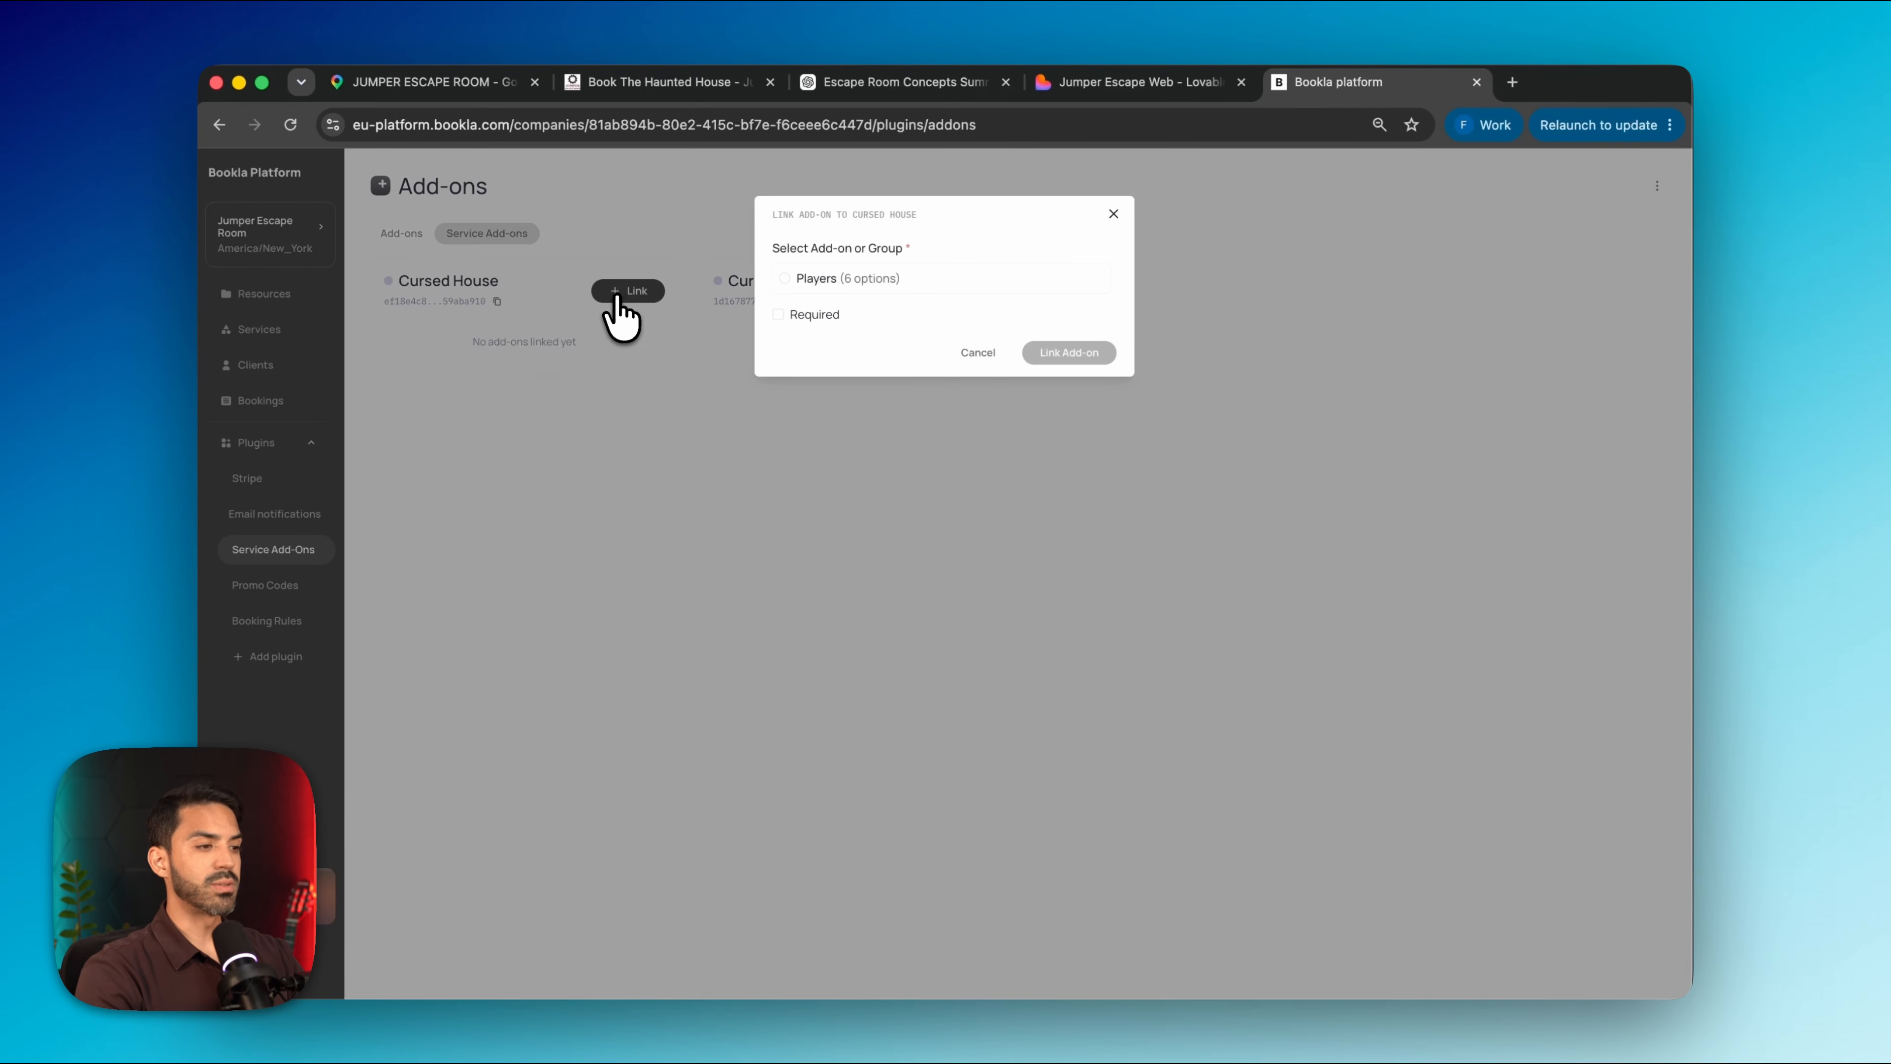
left_click(787, 279)
left_click(1066, 351)
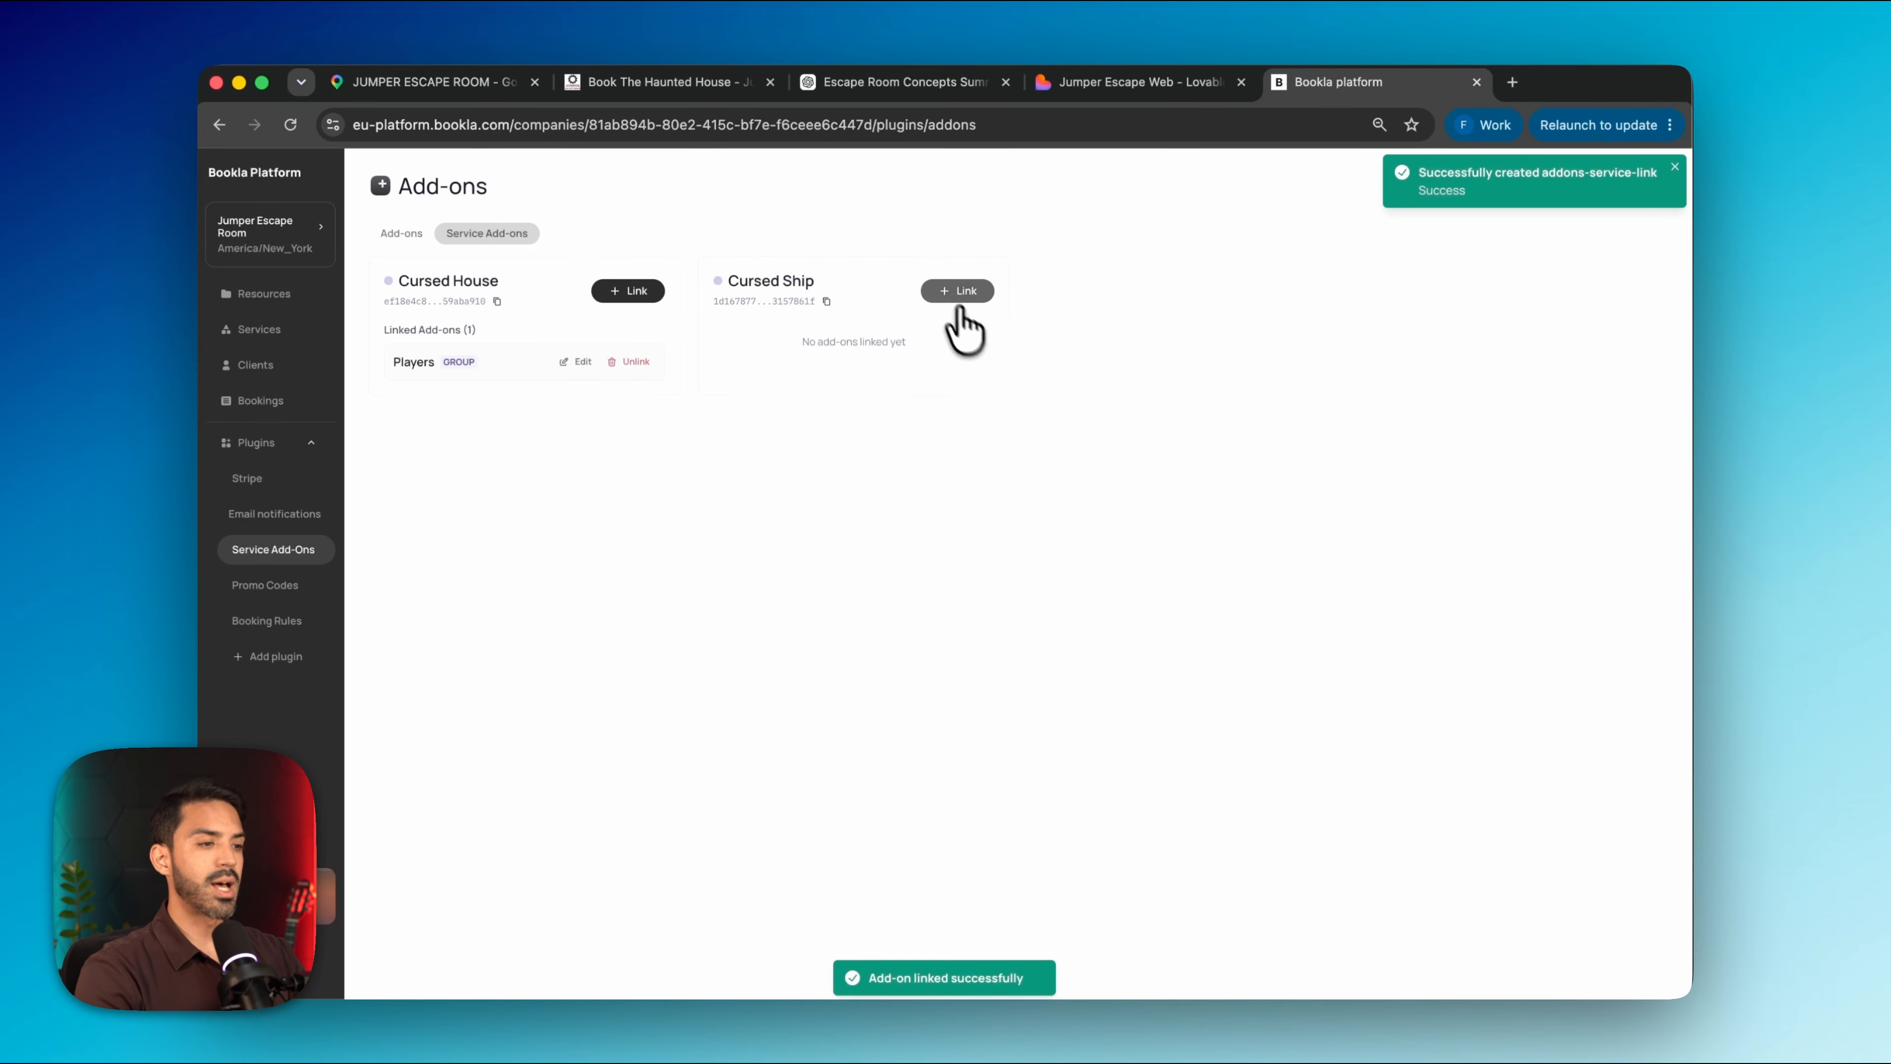
left_click(957, 291)
left_click(784, 278)
left_click(1062, 351)
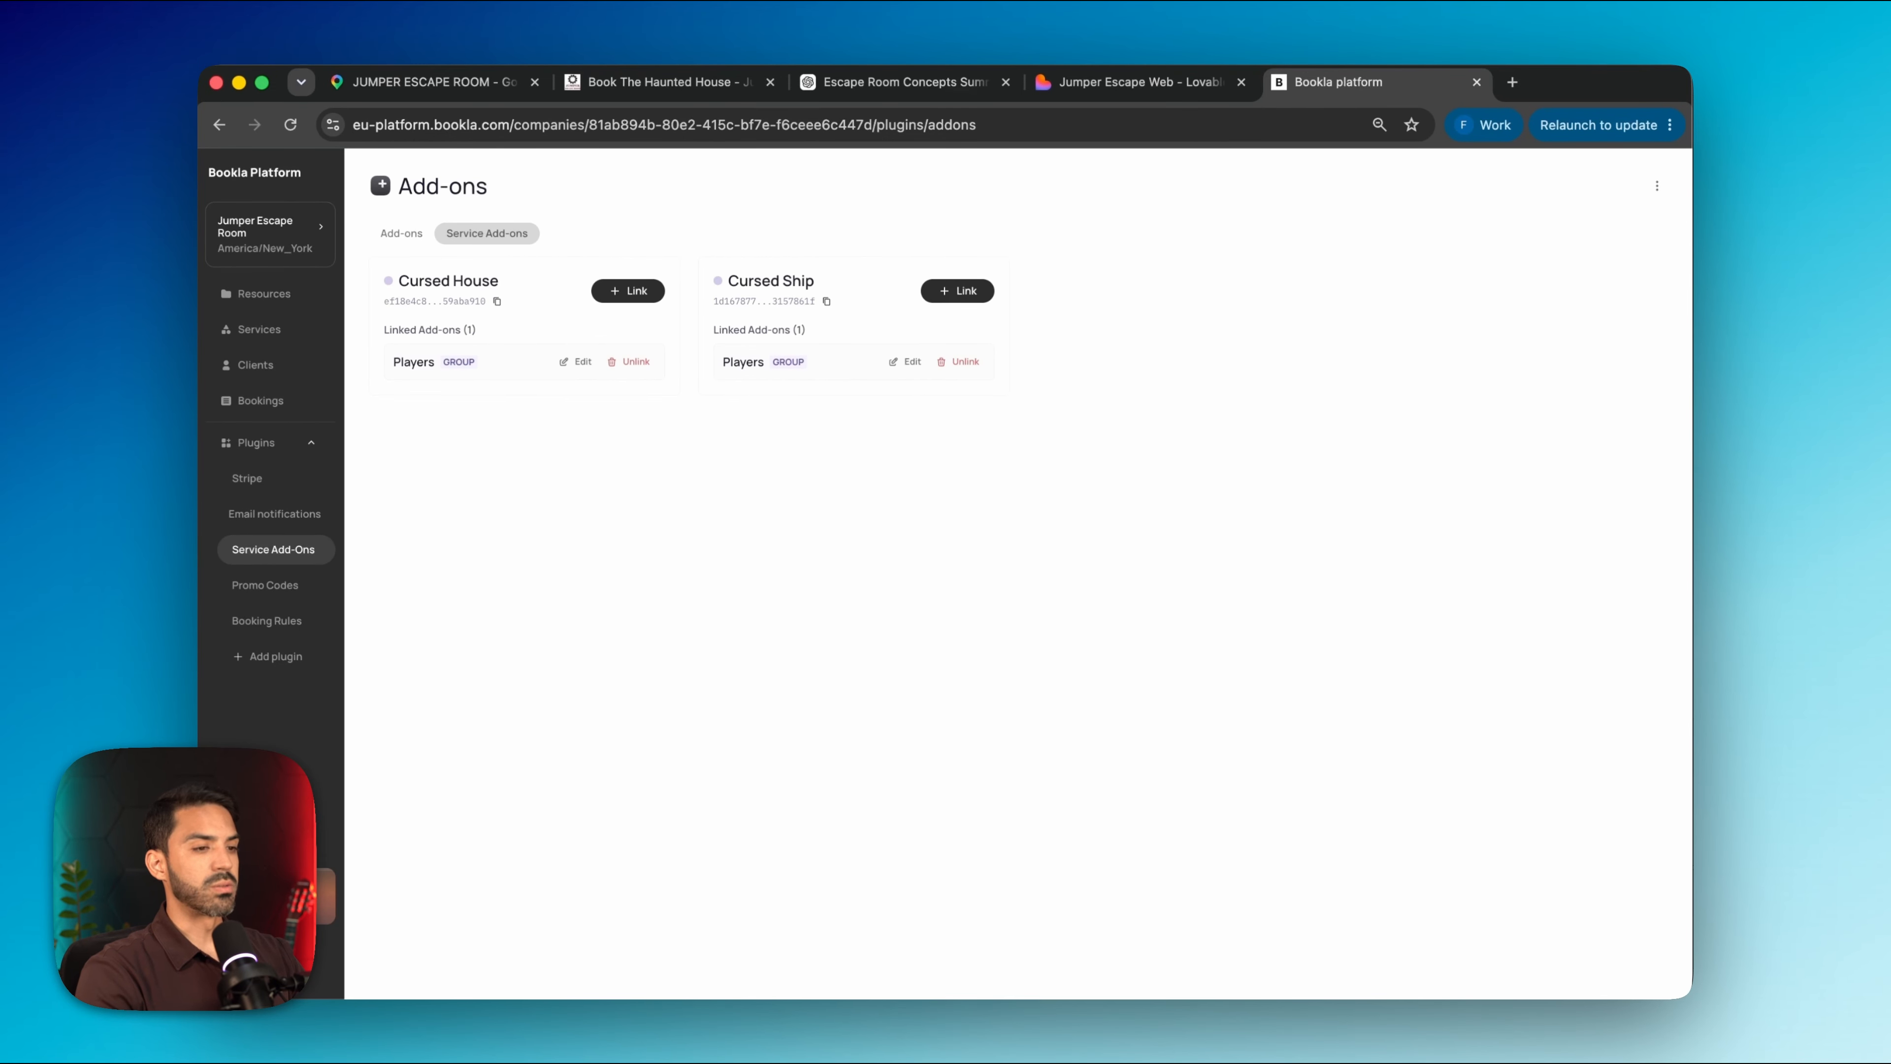
left_click(401, 233)
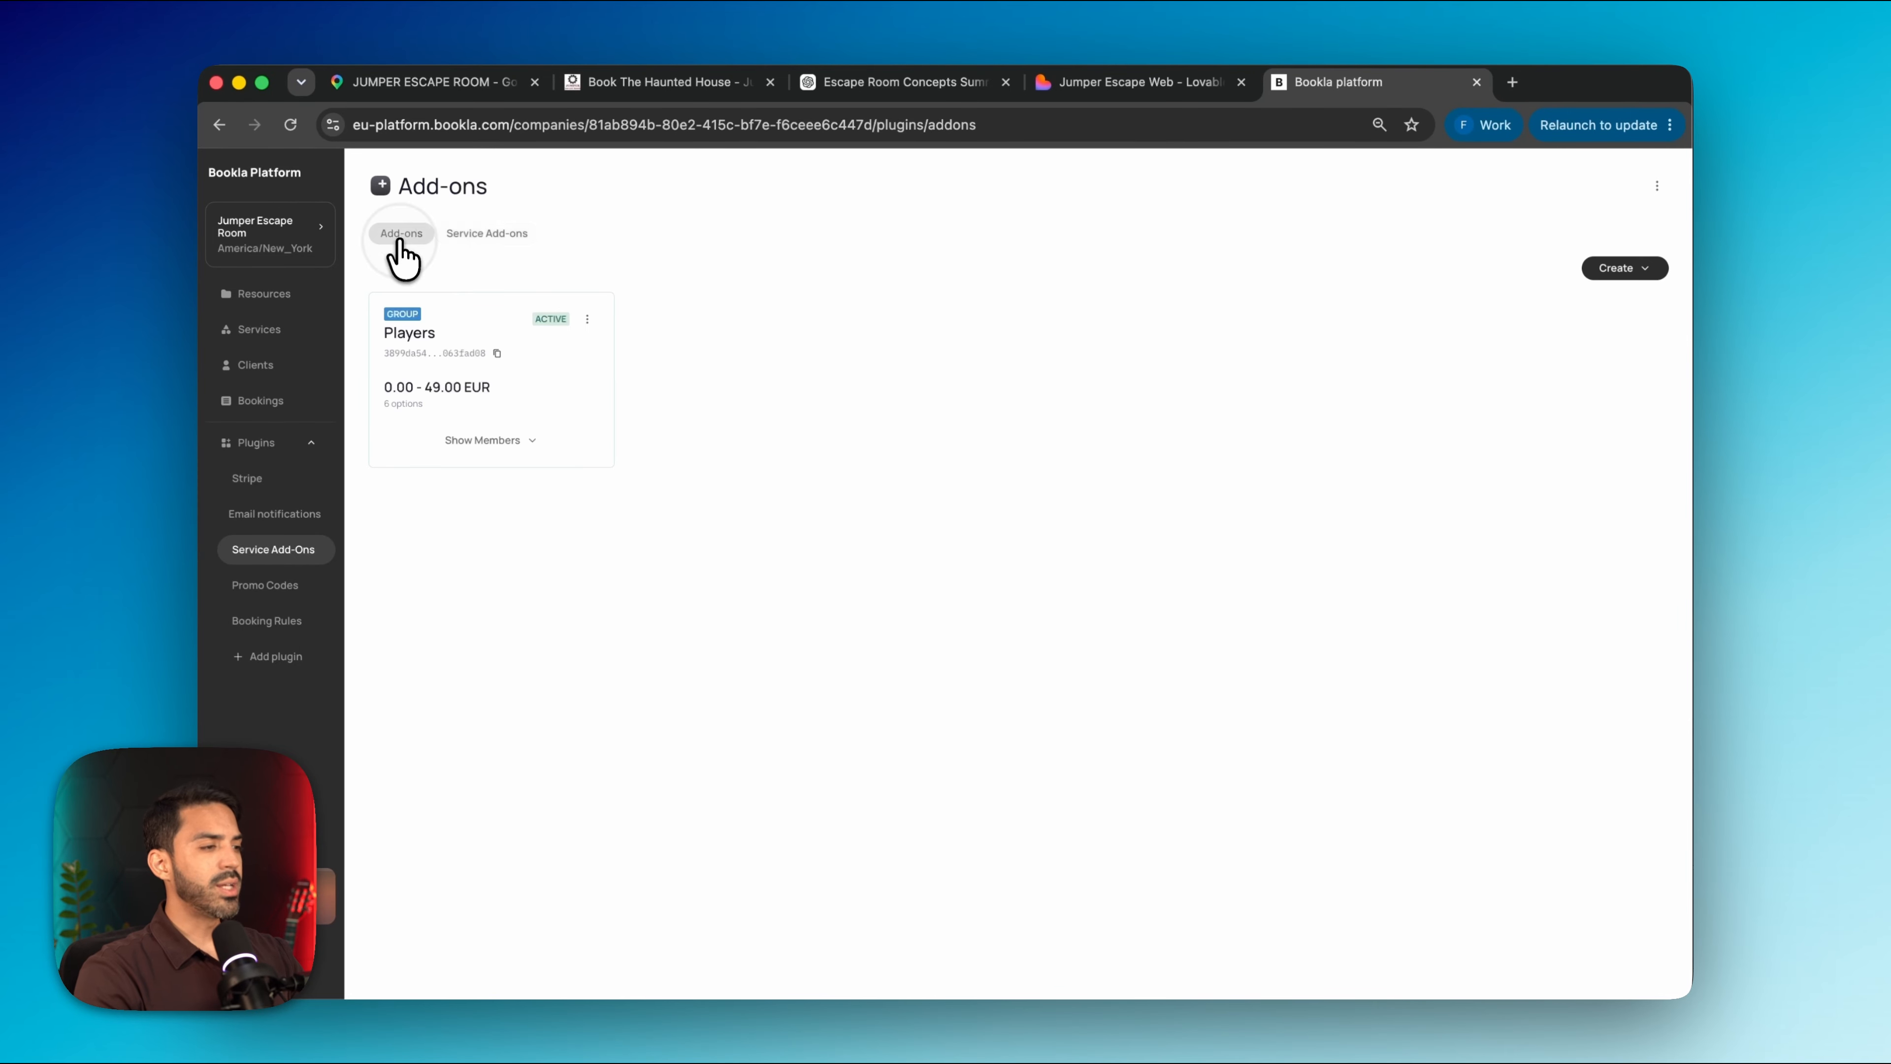
Create a single 'Media Package' add-on ('2 pictures 1 video') at 60.00, 21% tax inclusive
left_click(1625, 268)
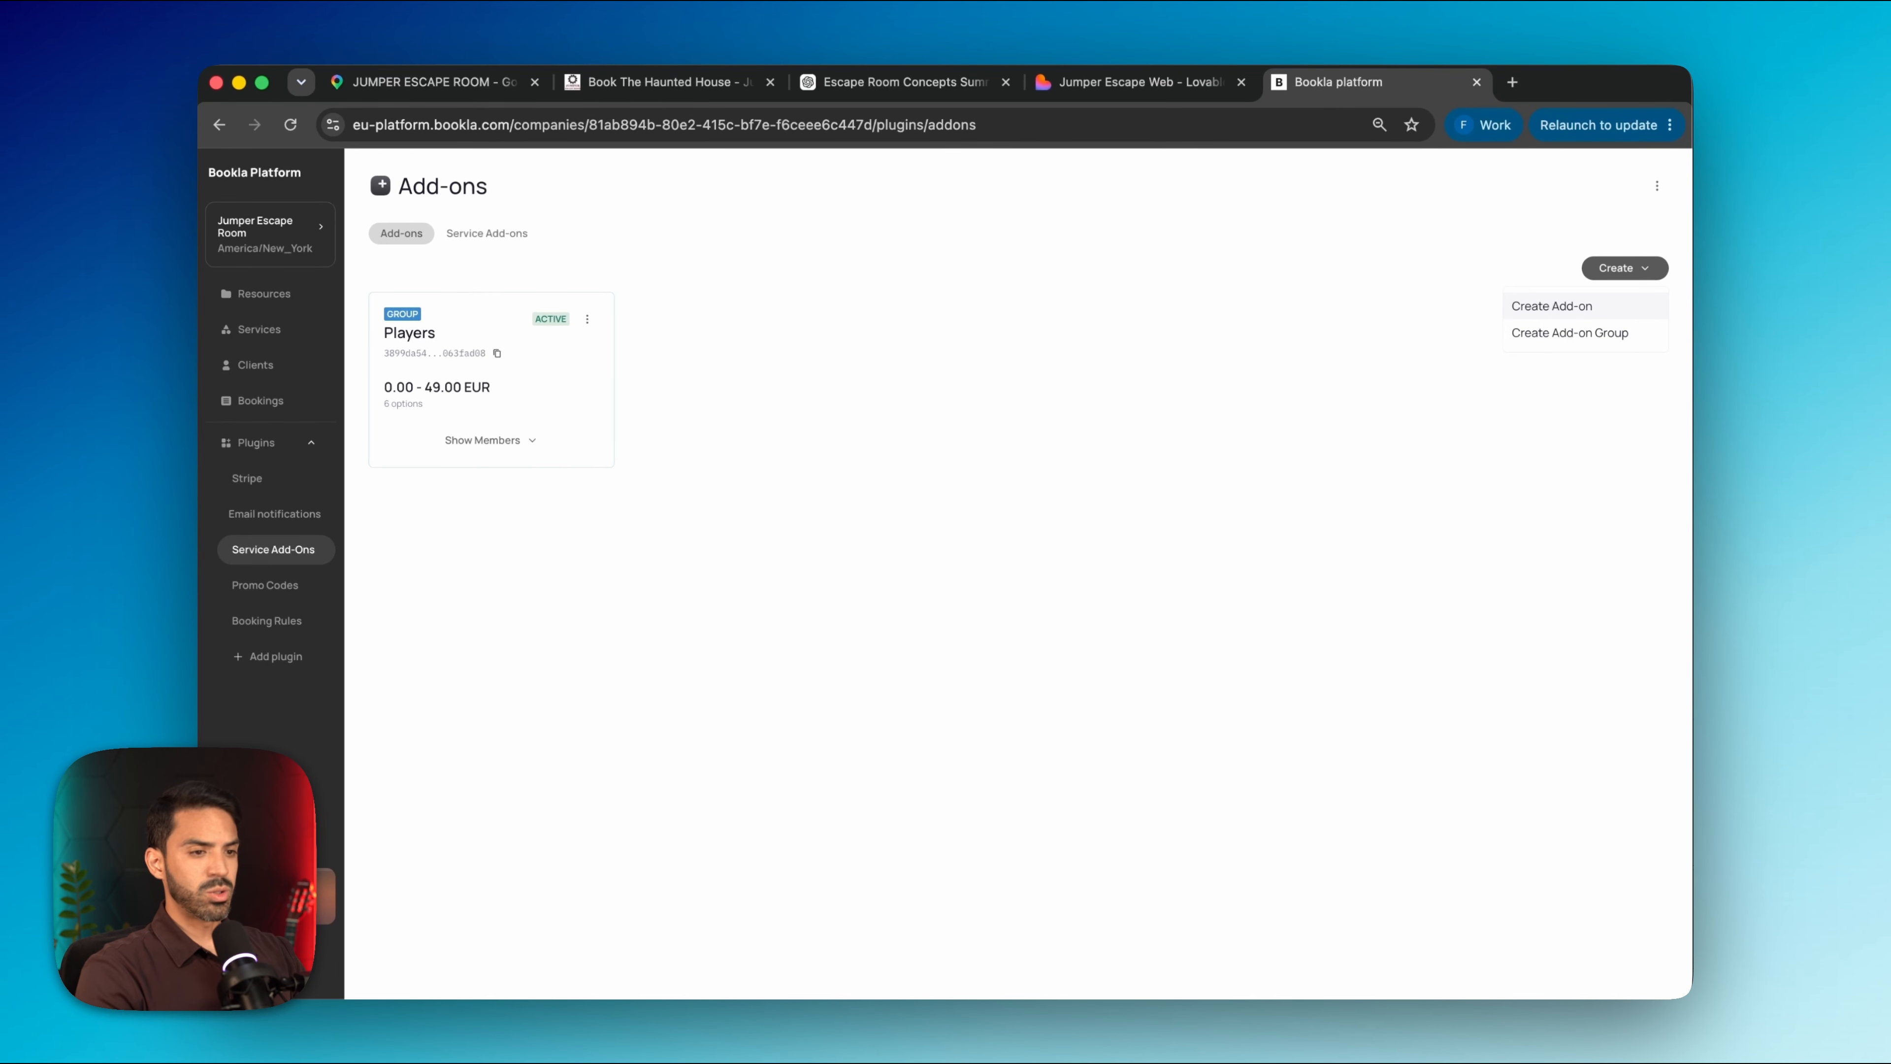
left_click(1552, 307)
left_click(944, 350)
type("Med")
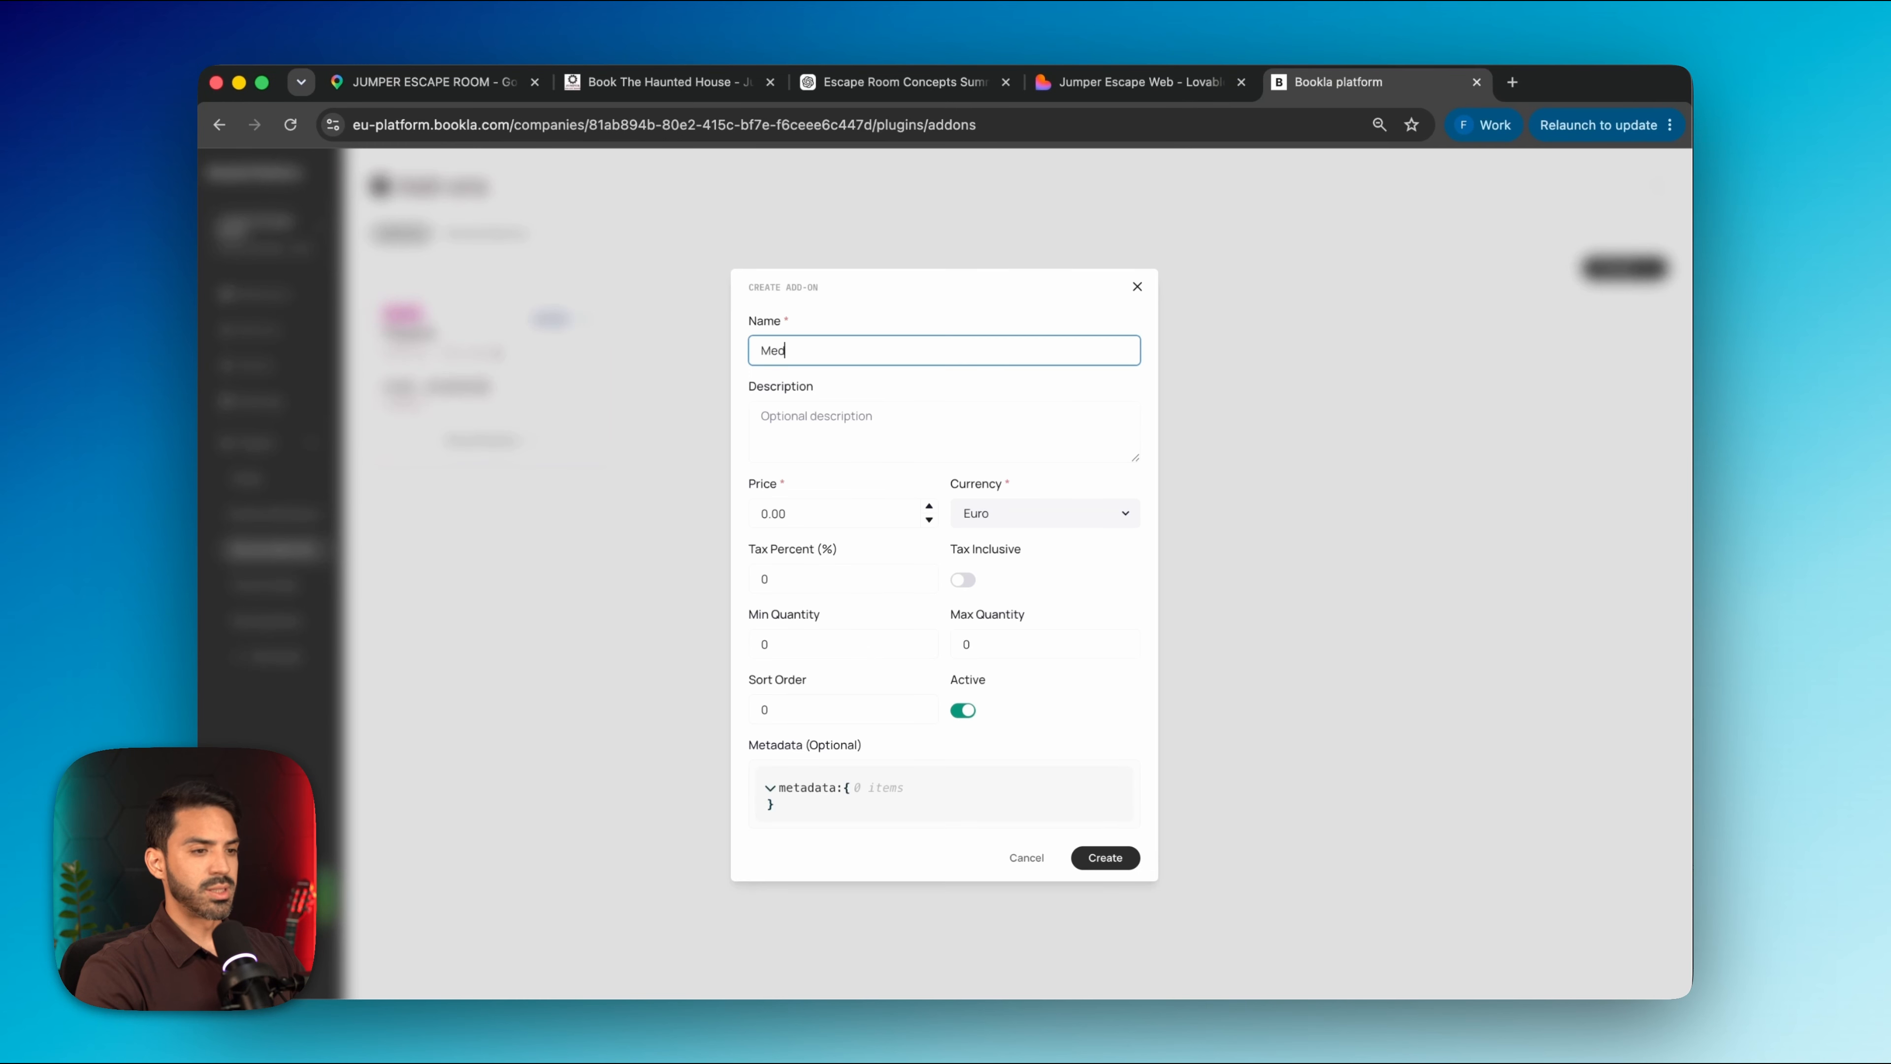
type("ia Package")
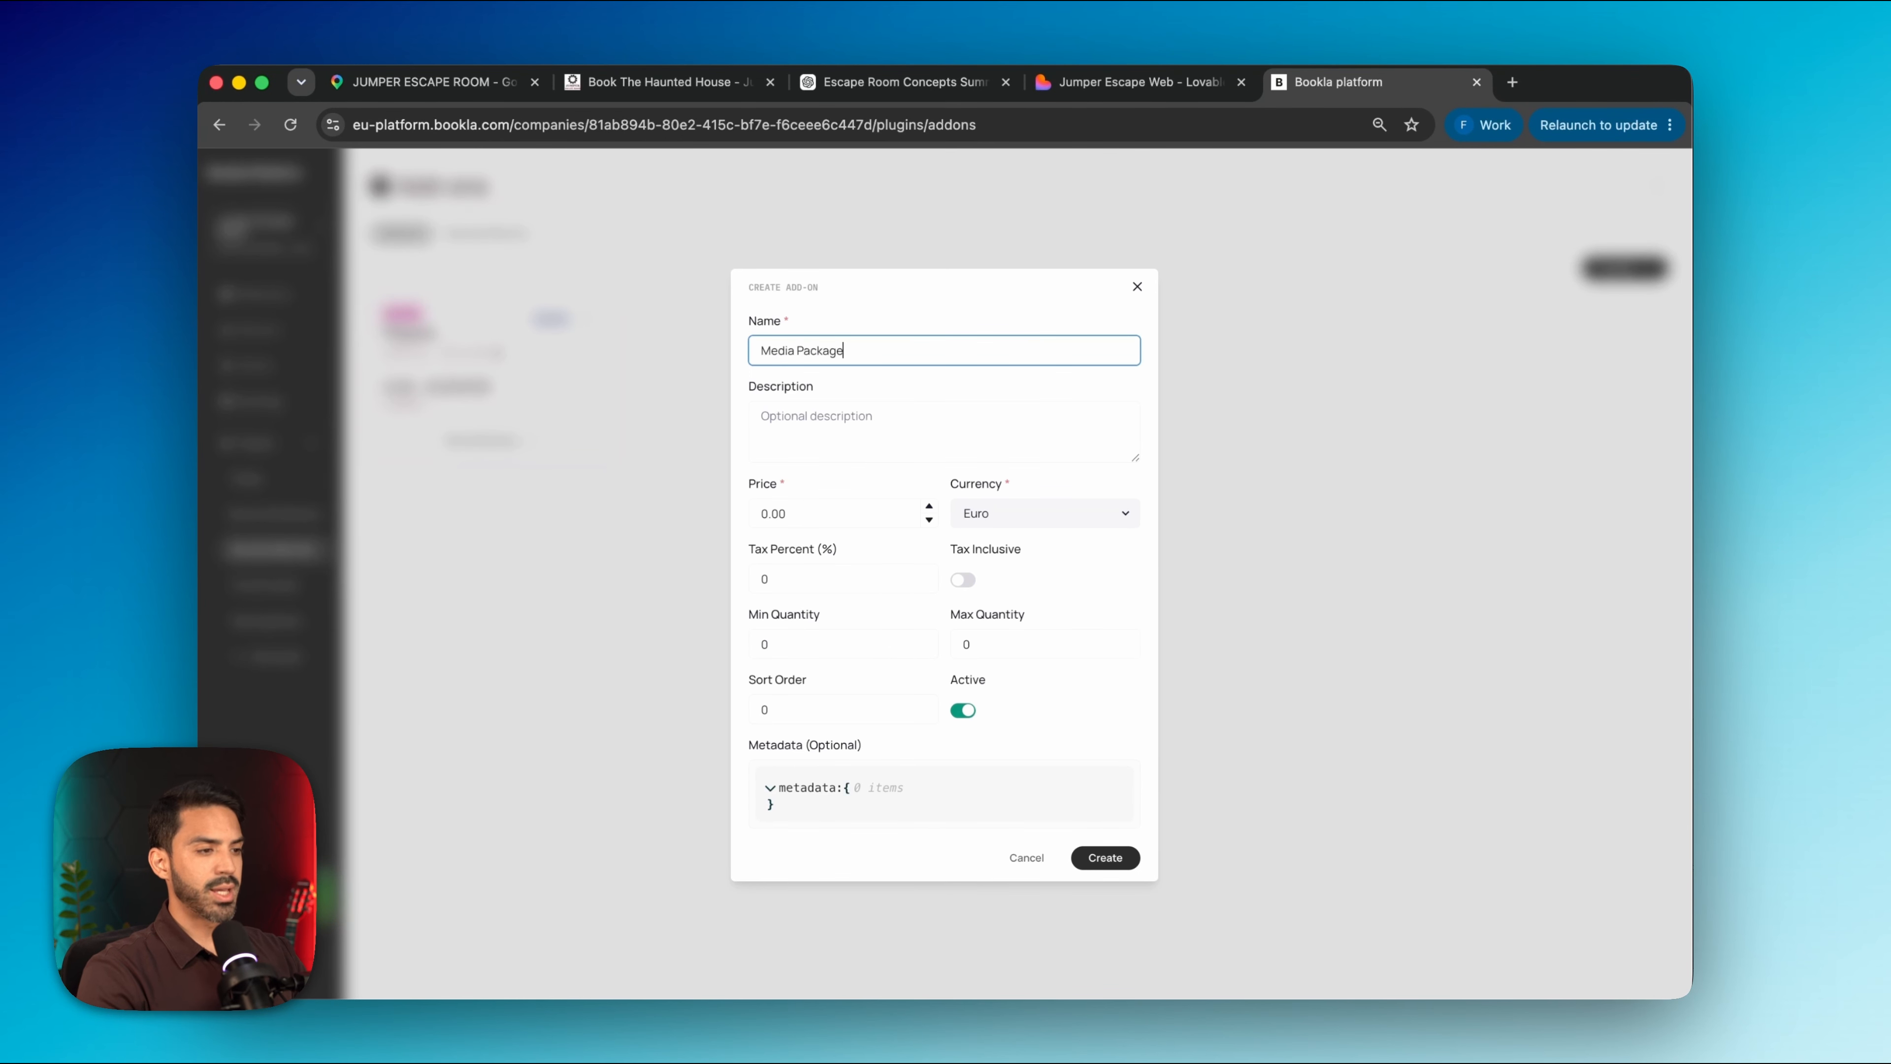
left_click(968, 417)
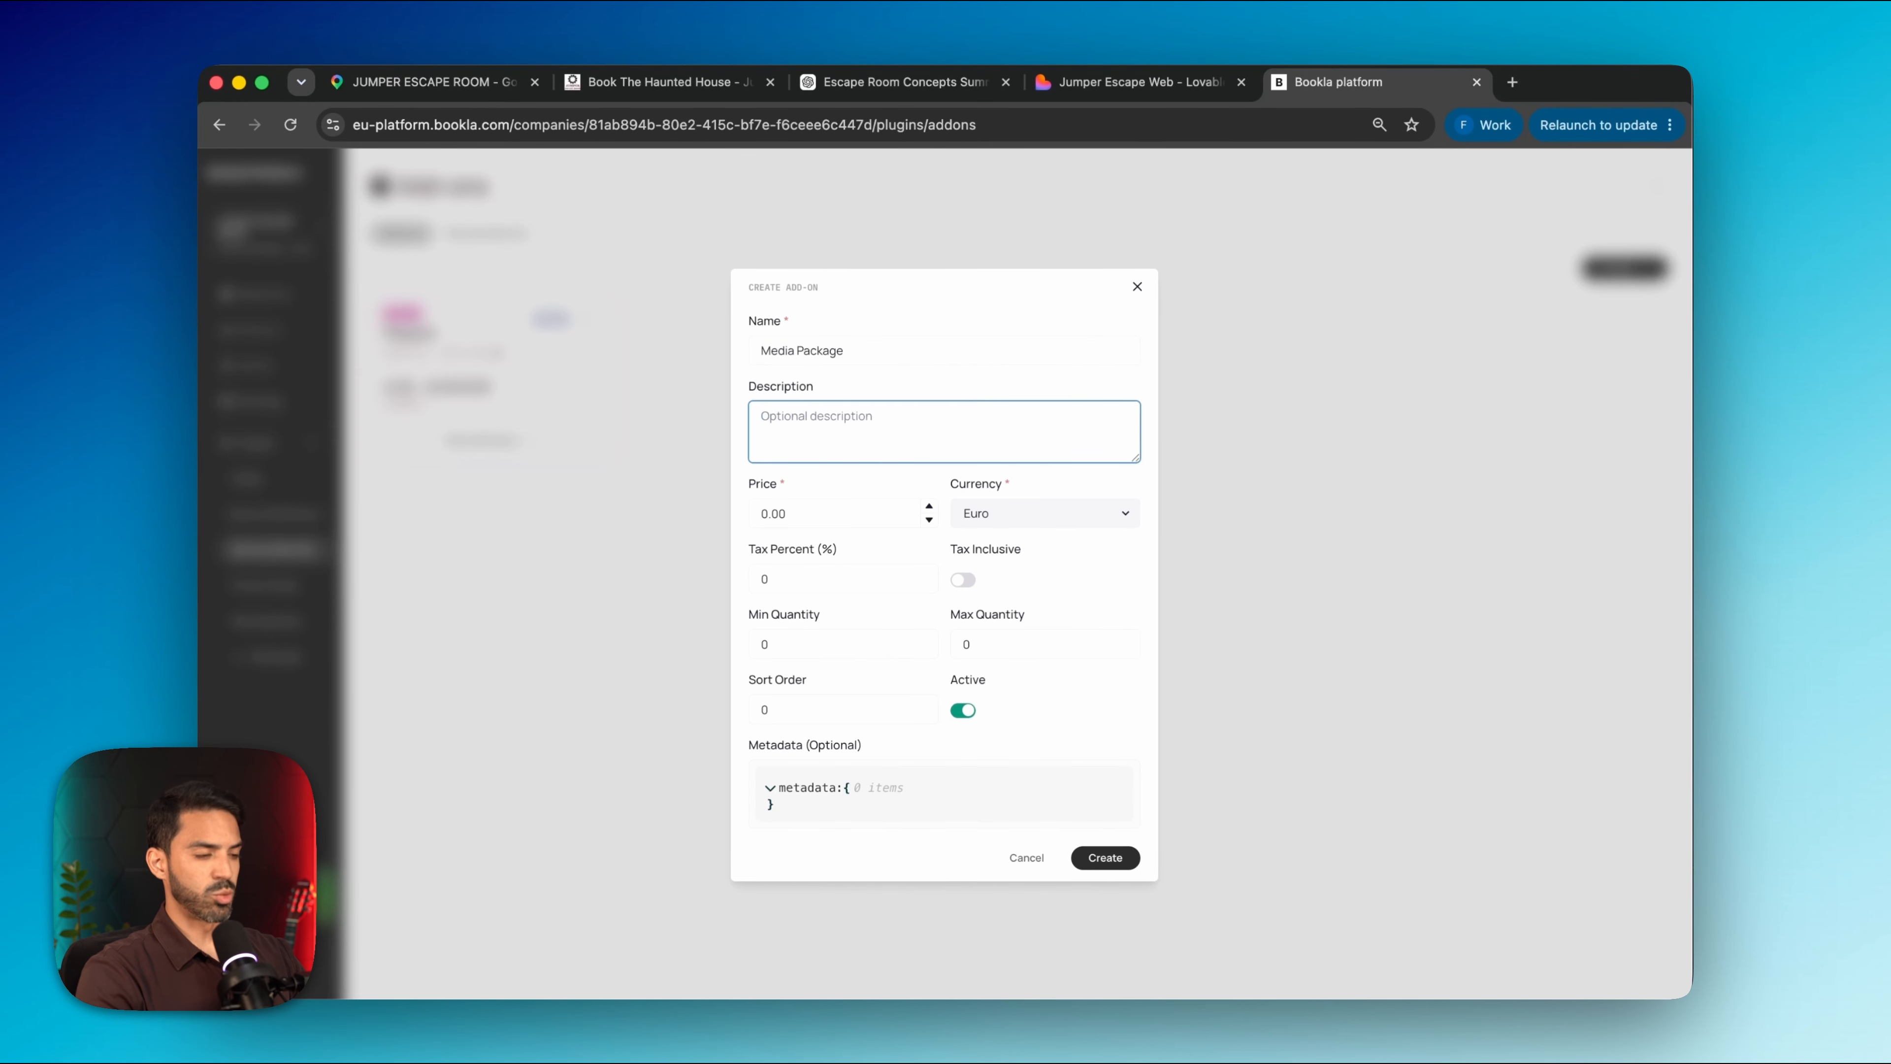
type("2 pictures 1 video")
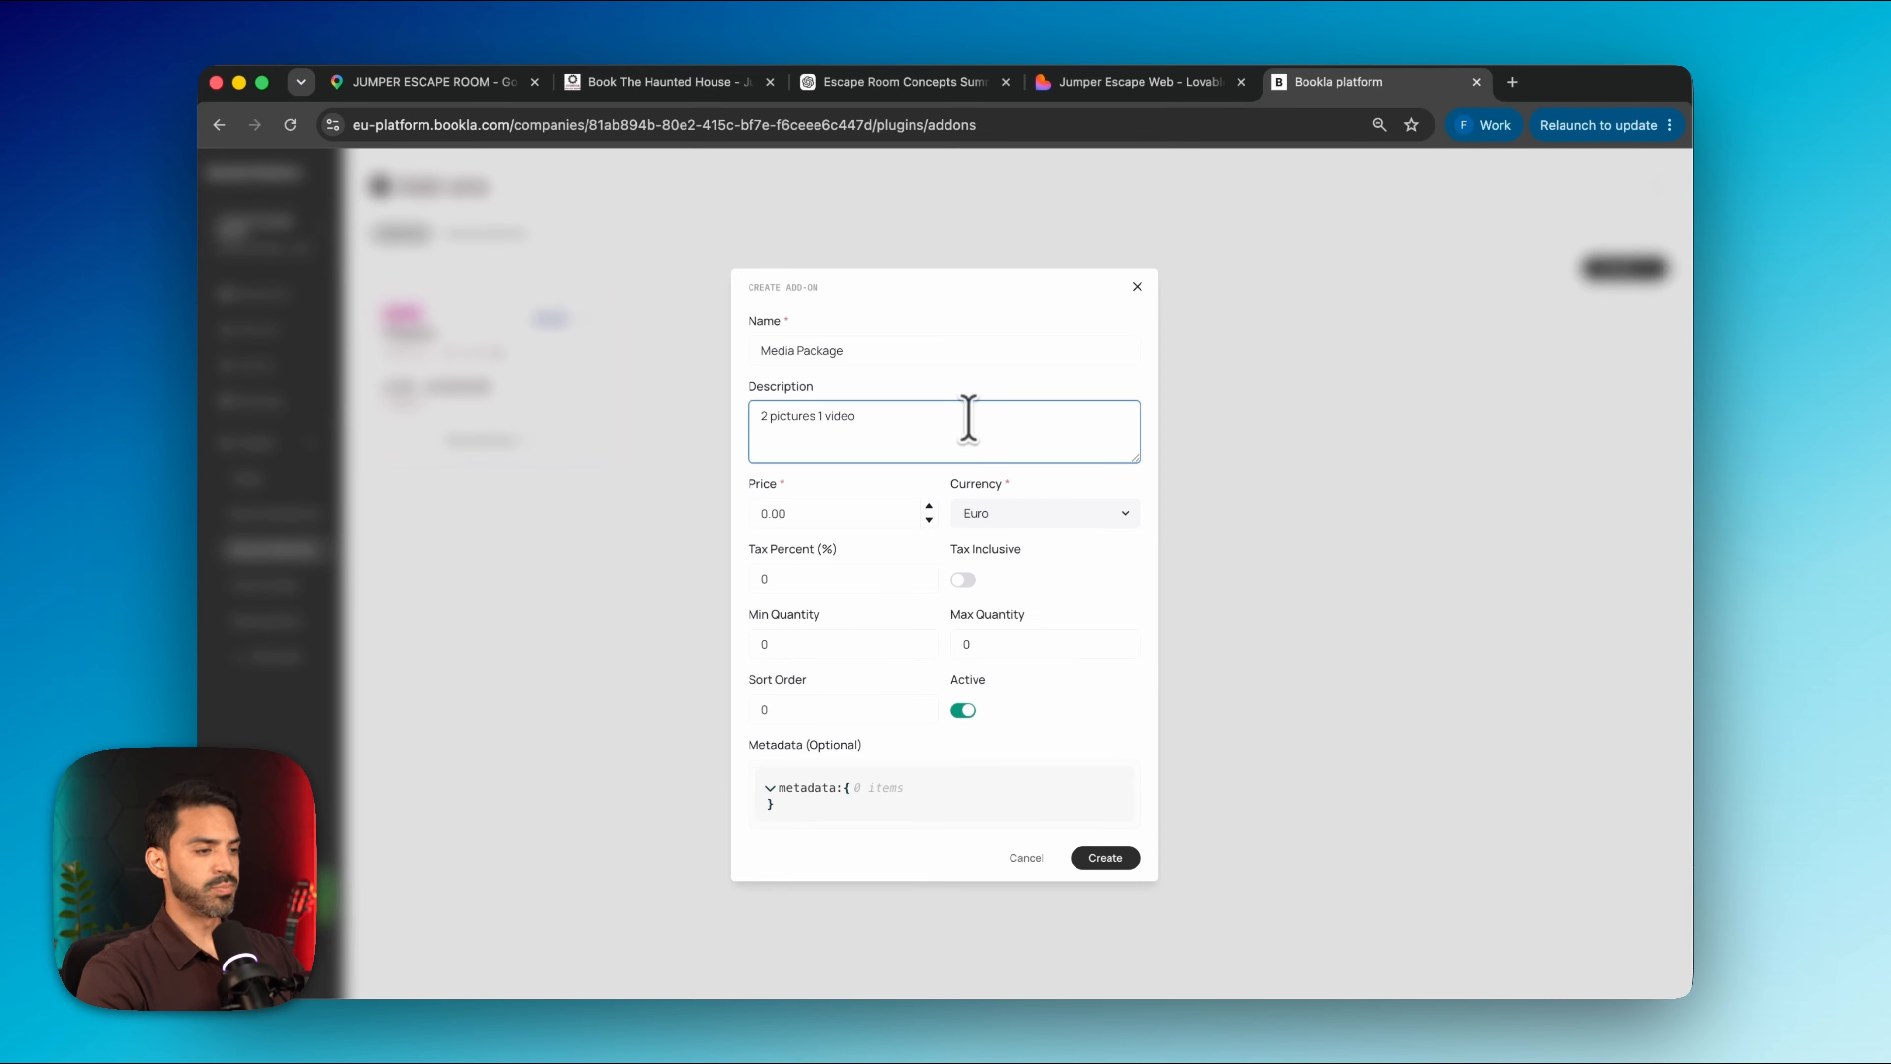
key("Tab")
type("60")
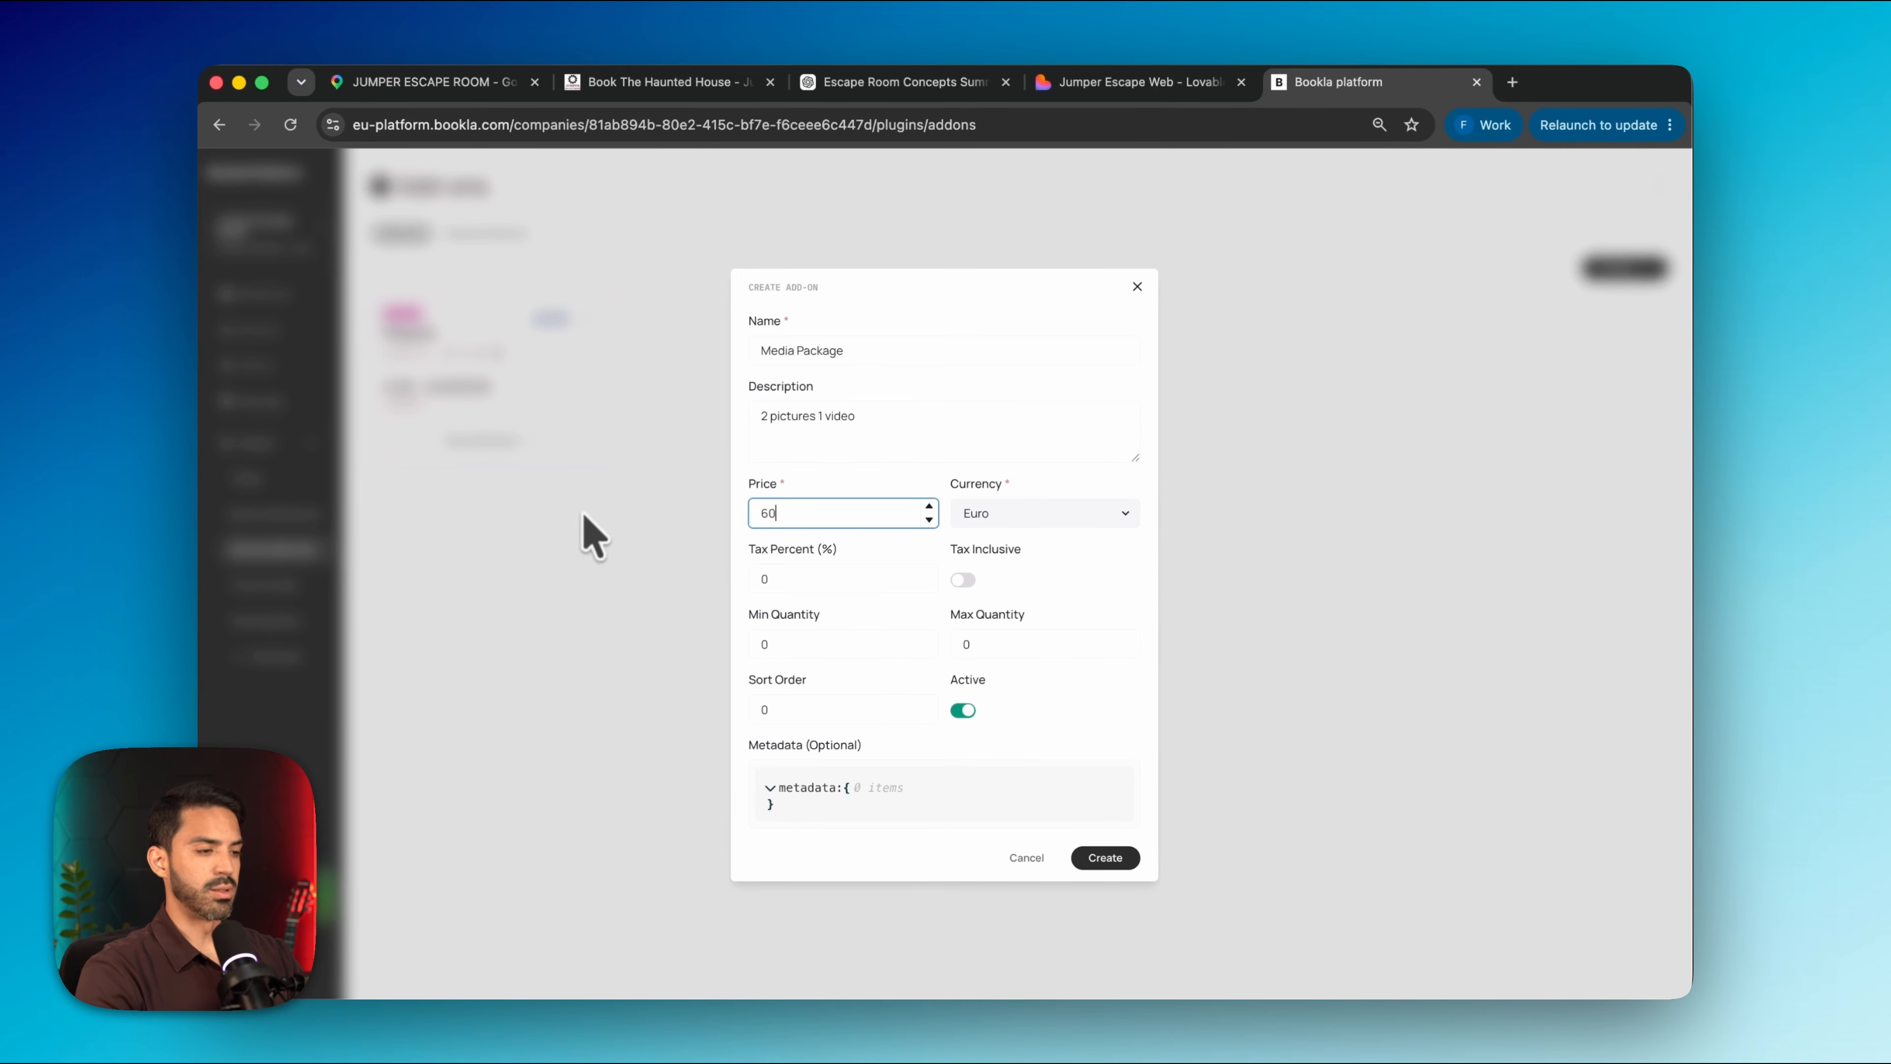
left_click(895, 583)
key("BackSpace")
type("21")
left_click(963, 580)
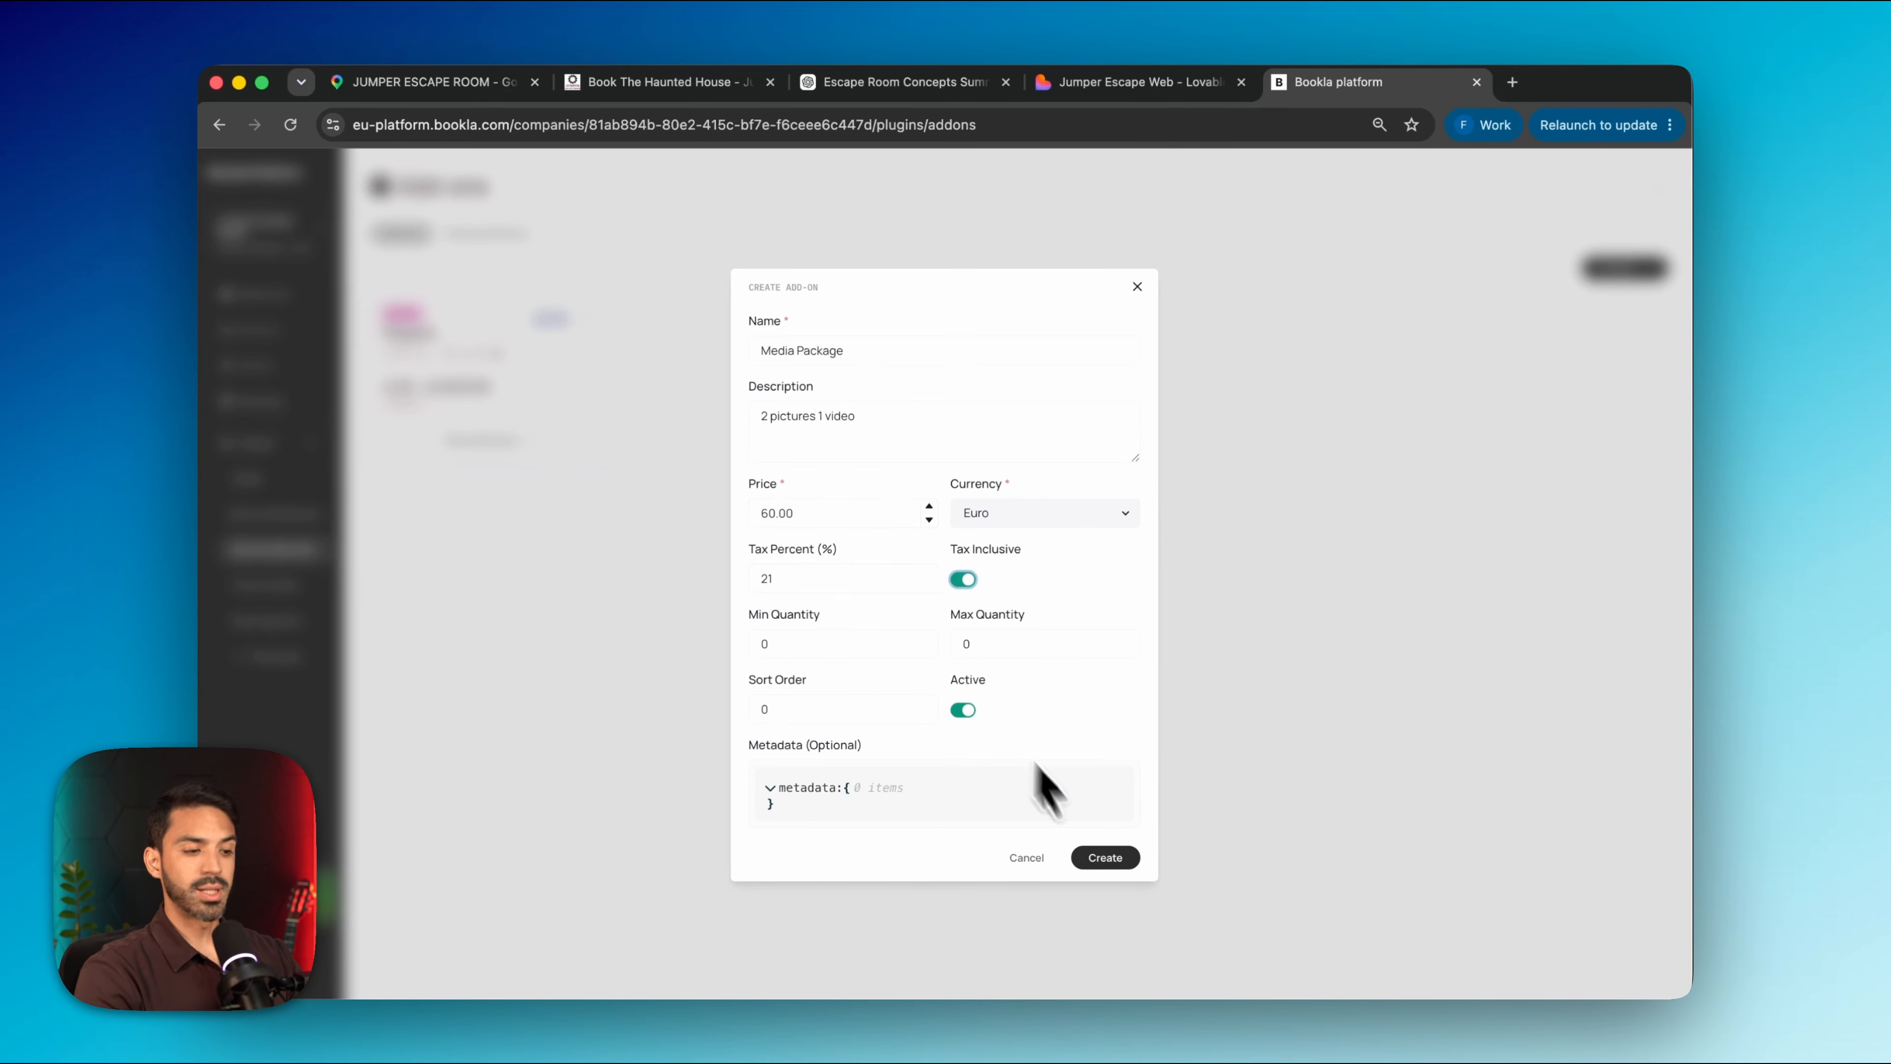